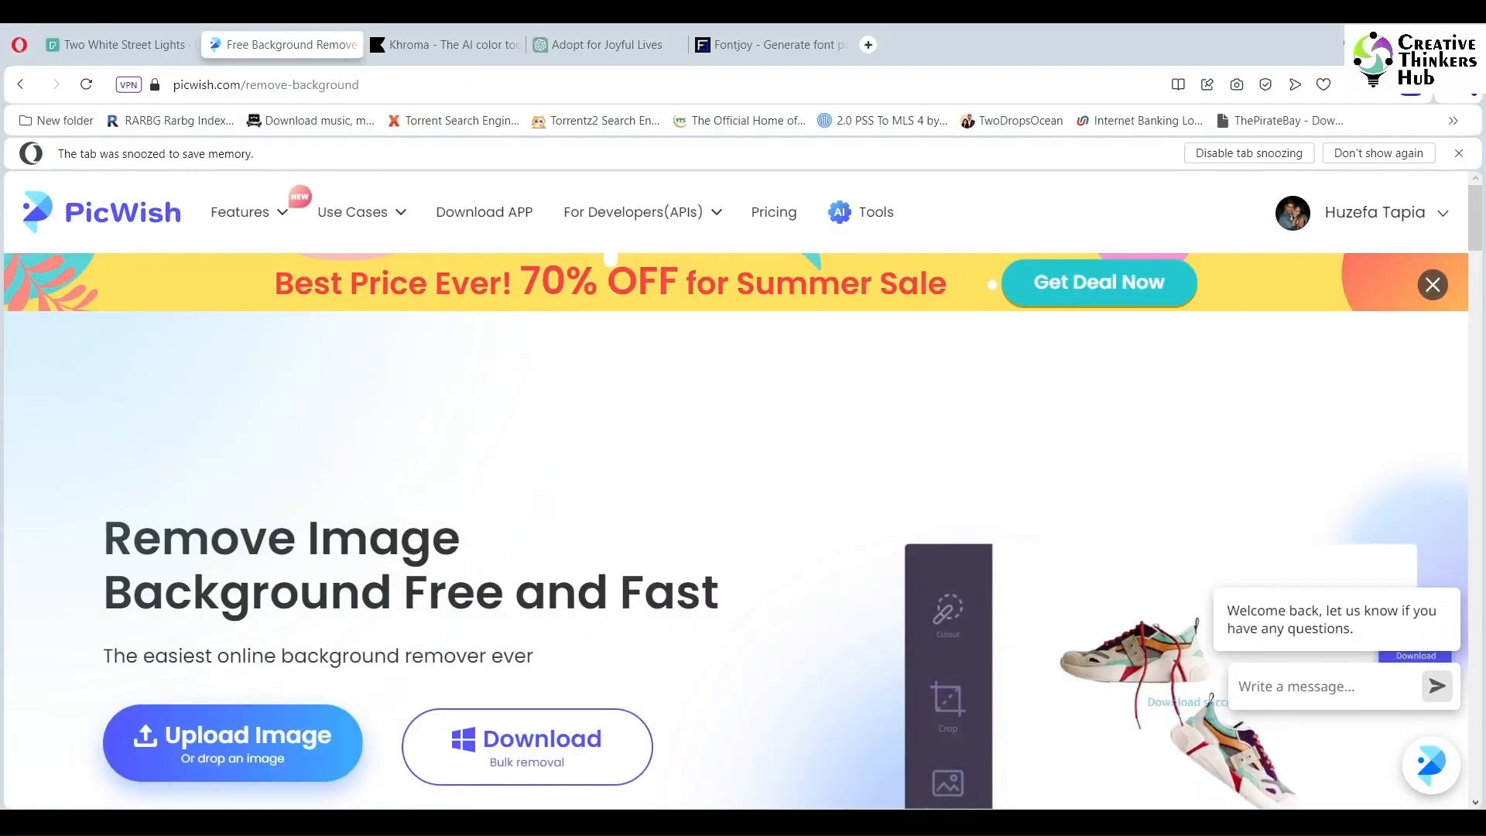
Step: Upload the photo of the dancing woman in red from the Assignments folder for background removal
left_click(234, 748)
left_click(341, 562)
scroll(550, 334, "down", 4)
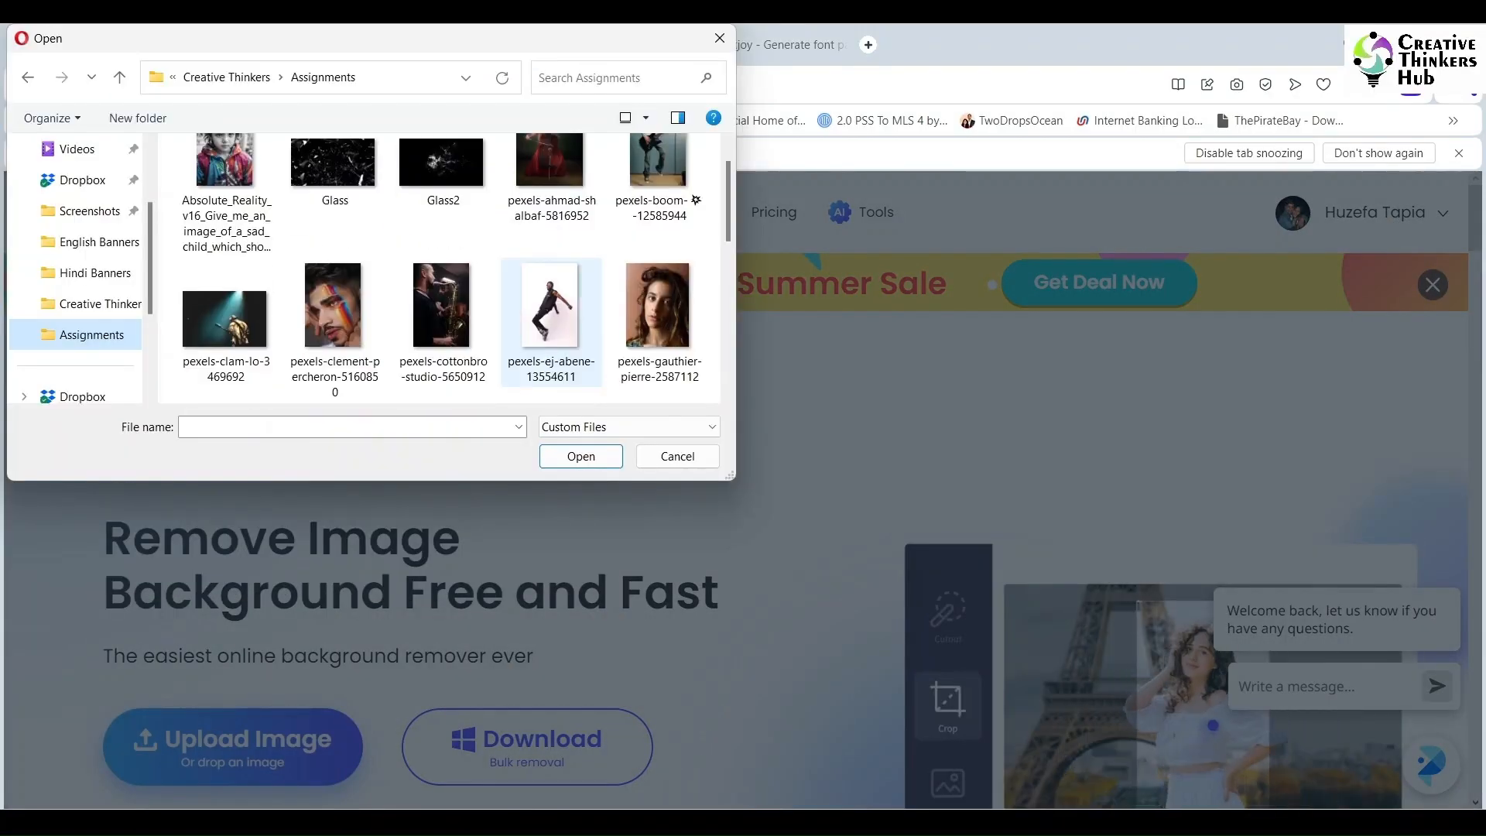
left_click(225, 332)
left_click(581, 457)
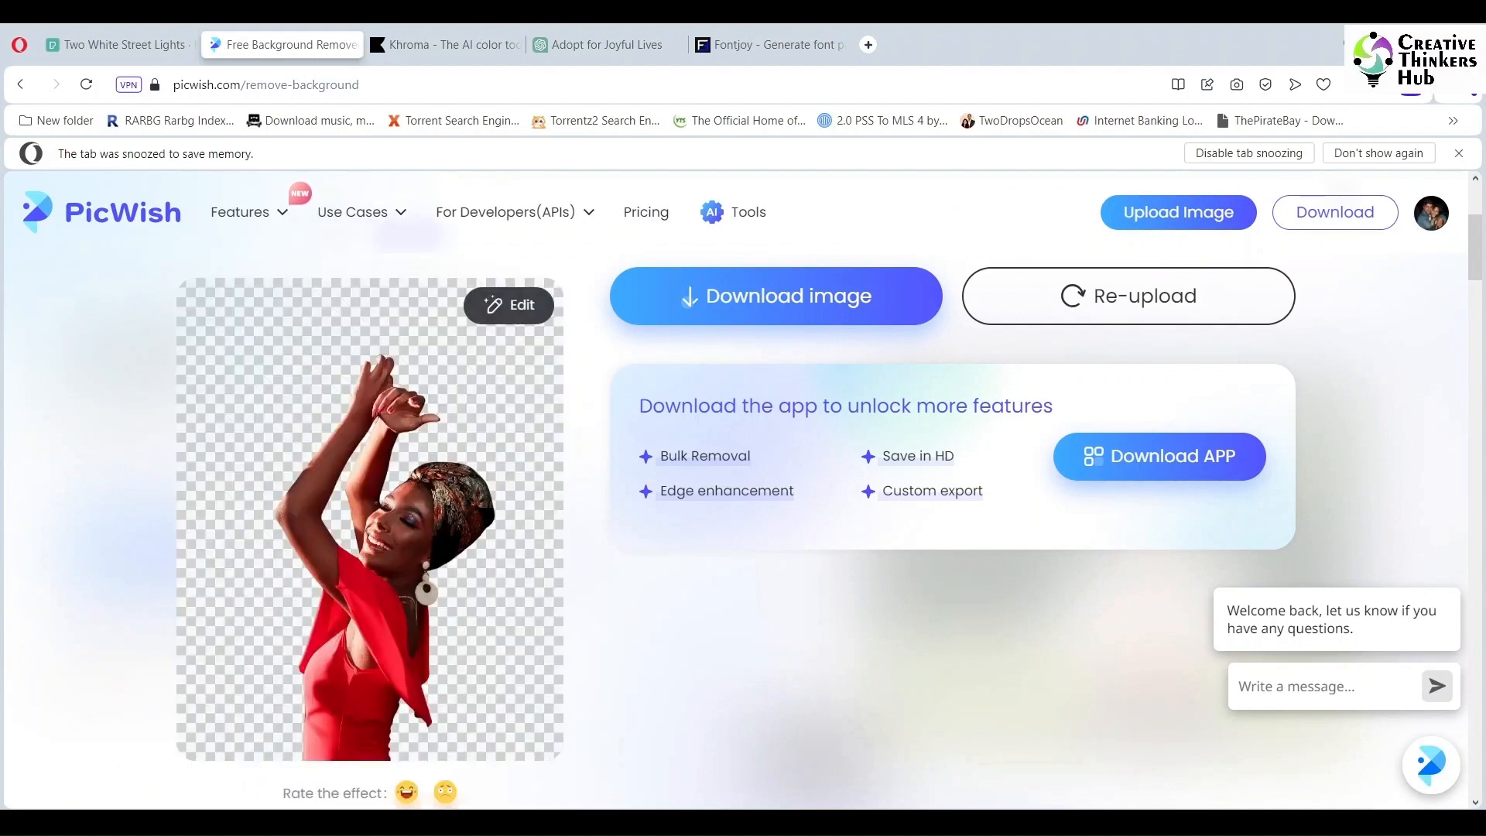
Step: Download the background-free cutout of the woman as the free 1365 x 2048 px image
scroll(370, 519, "up", 1)
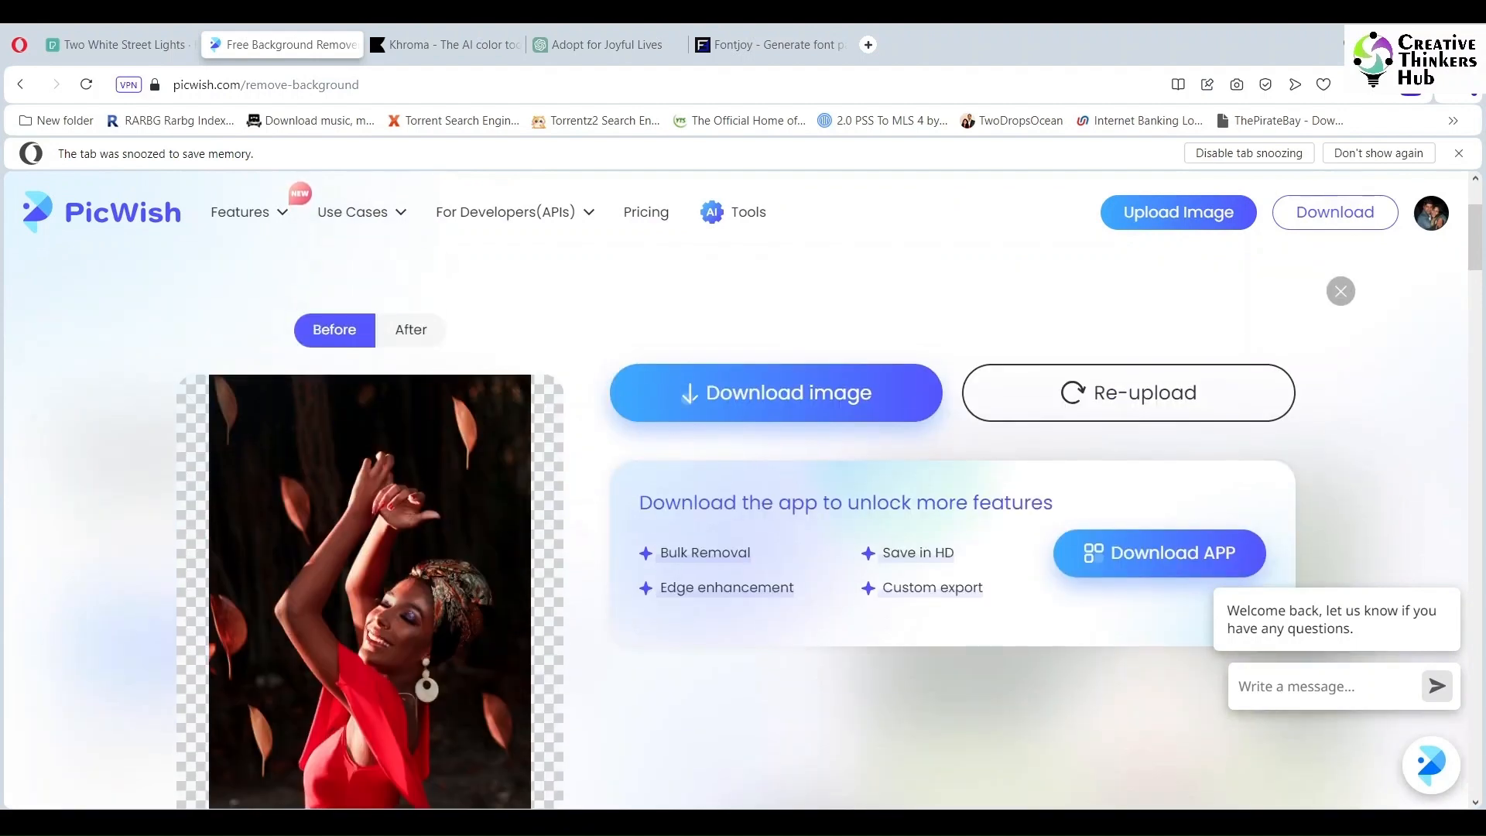
key("ctrl+minus")
key("ctrl+minus")
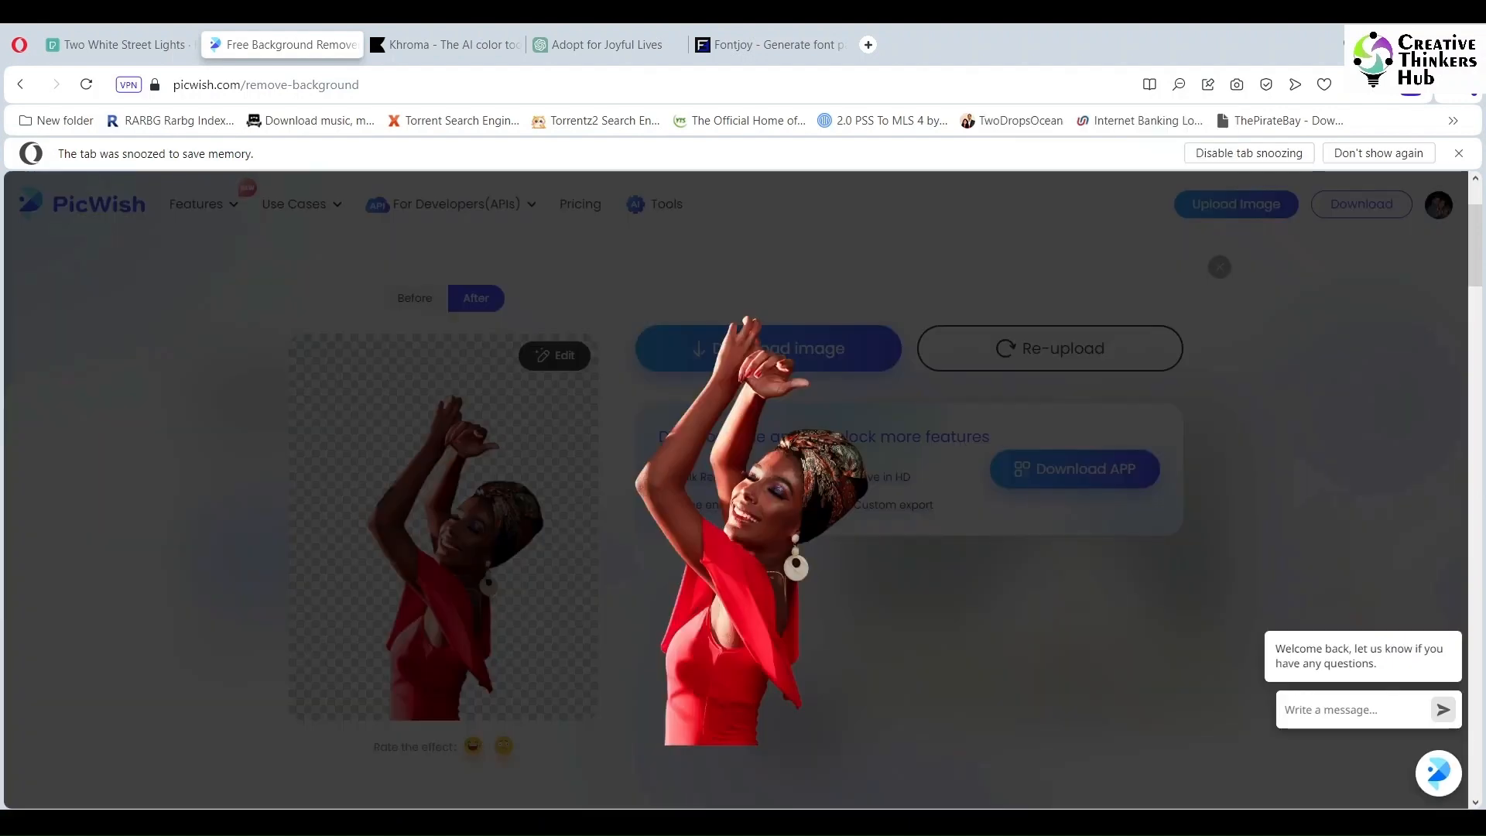
scroll(768, 503, "down", 4)
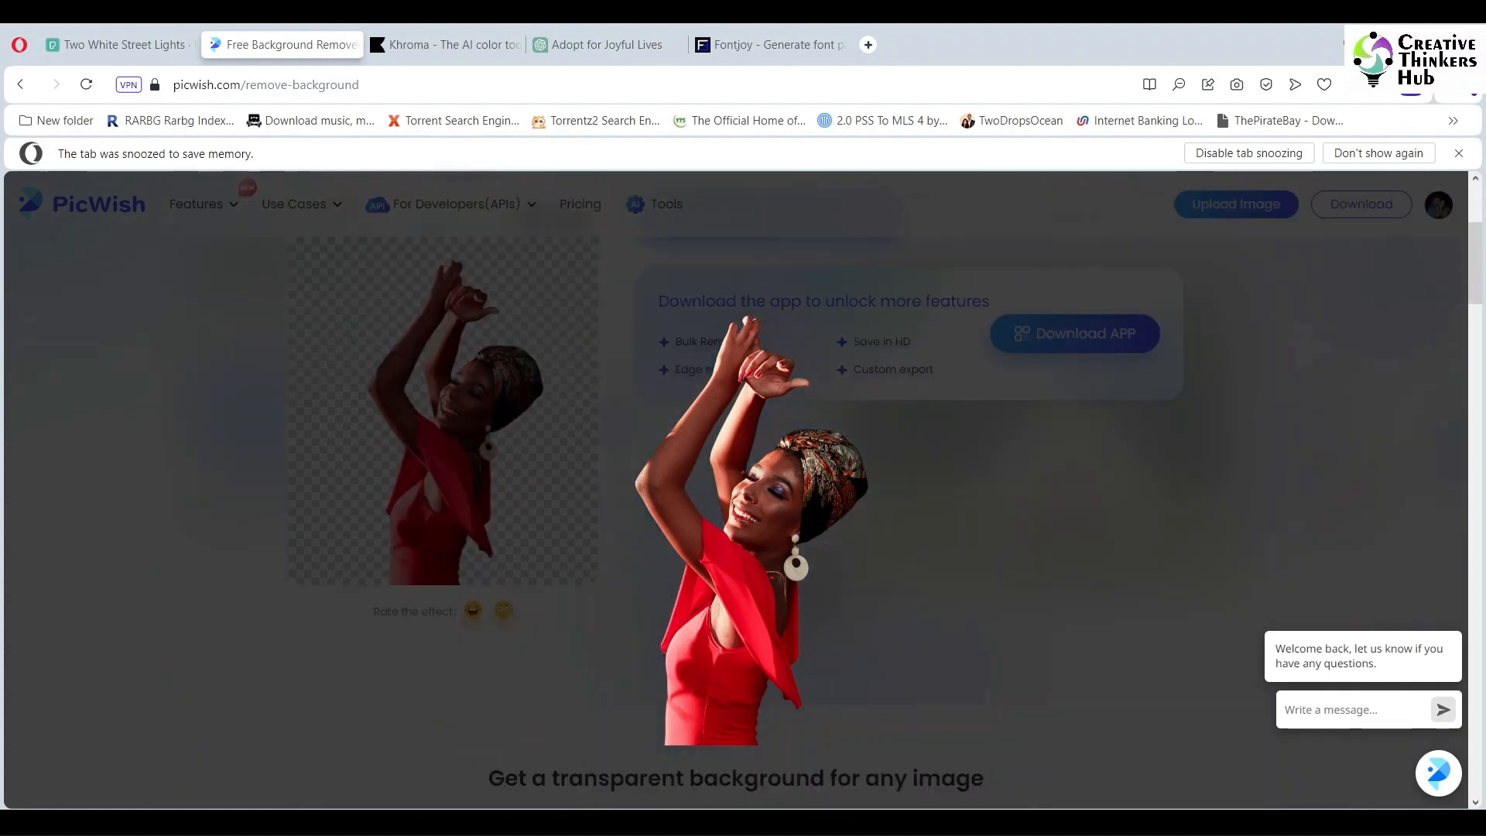
left_click(769, 503)
scroll(769, 503, "up", 4)
mouse_move(769, 503)
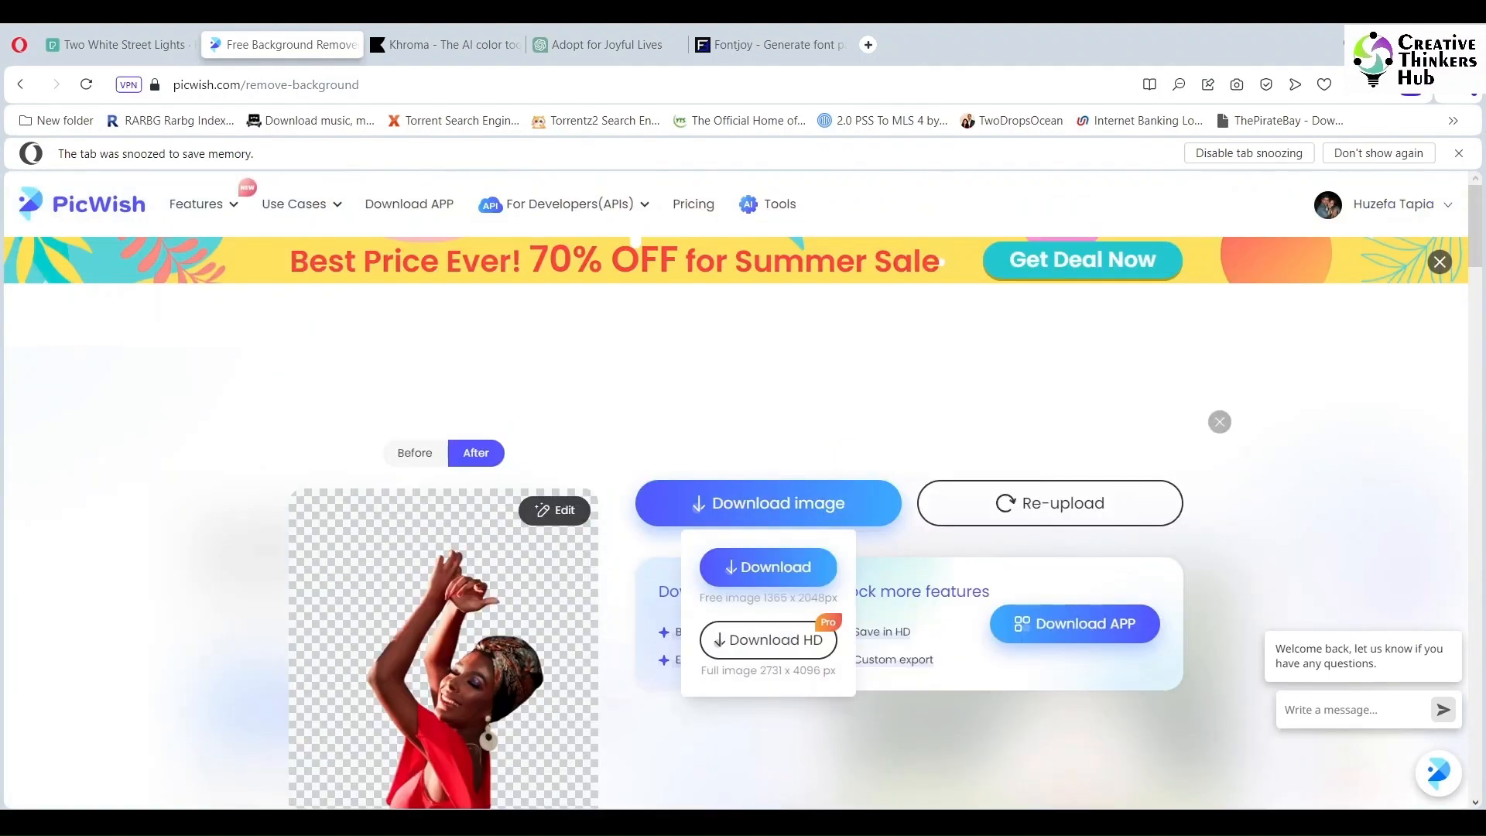
left_click(768, 566)
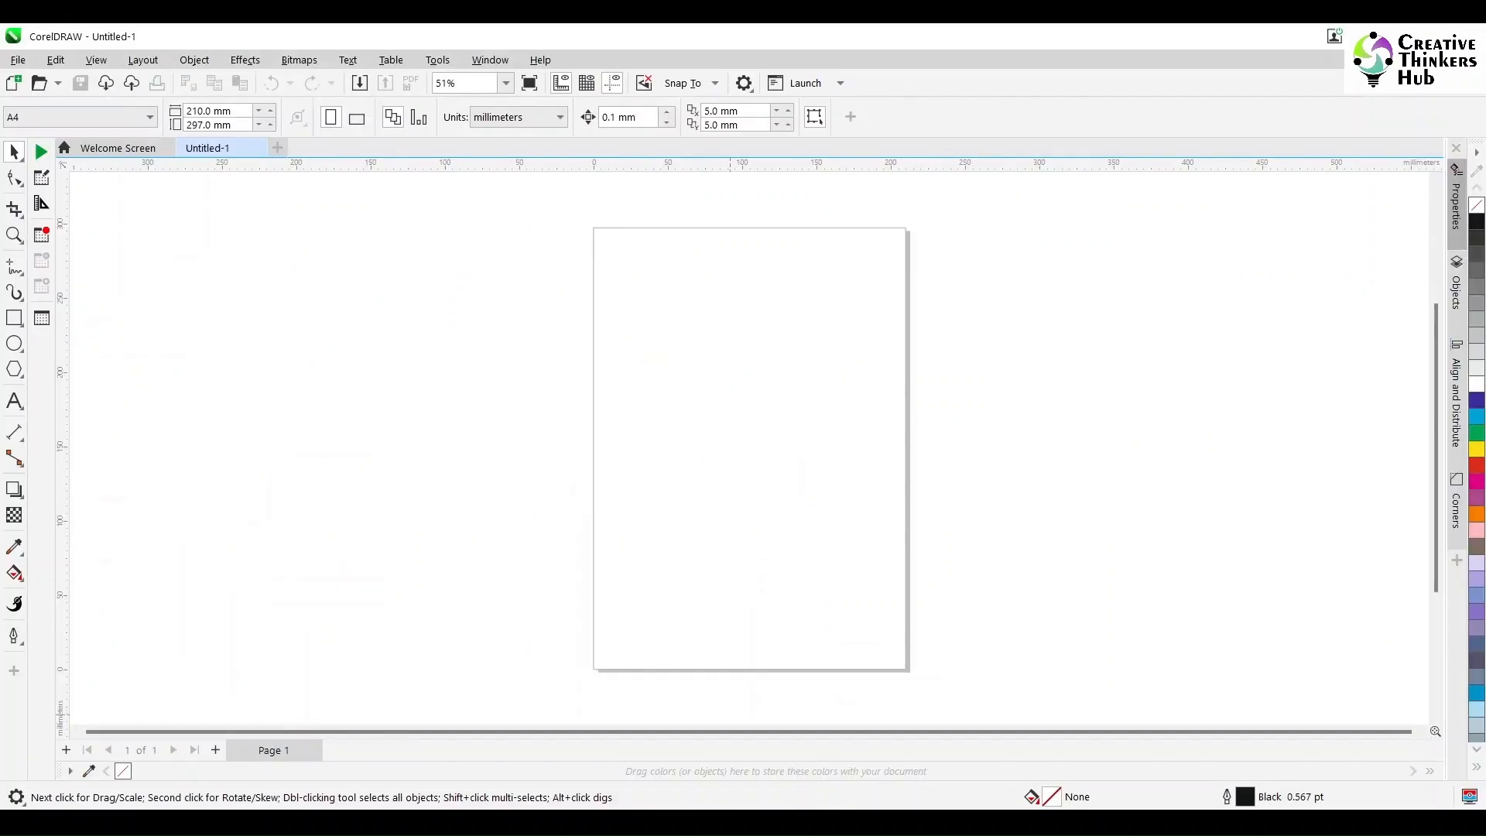
Step: In CorelDRAW, import the downloaded cutout centred on the A4 page and scale it down to about 127 mm wide
left_click_drag(730, 714, 738, 500)
key("p")
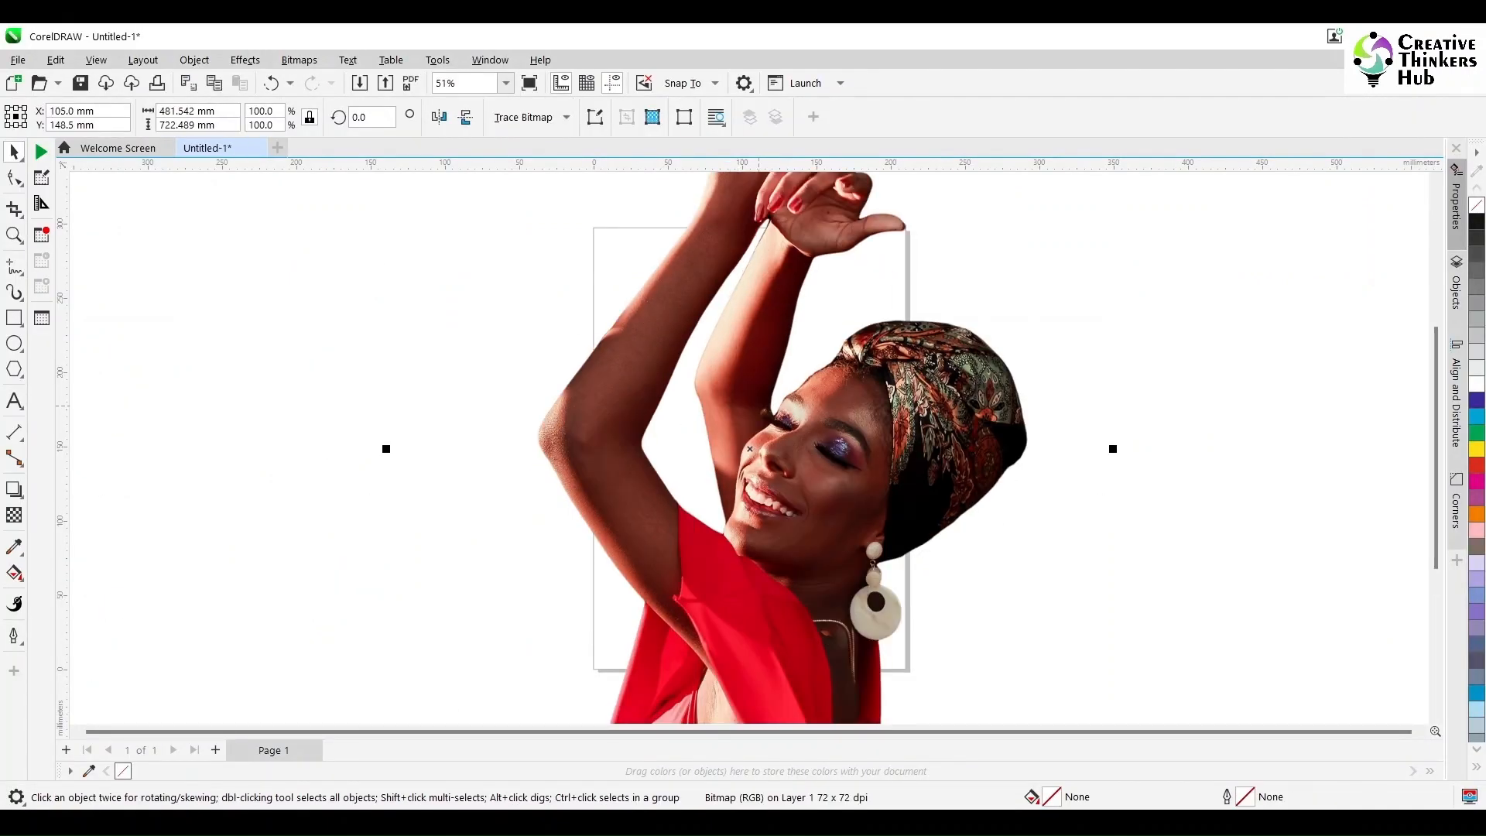
scroll(761, 407, "down", 3)
left_click_drag(918, 183, 808, 351)
key("Escape")
Step: Import the night alley photo with street lamps from the Assignments folder and centre it on the page
mouse_move(595, 821)
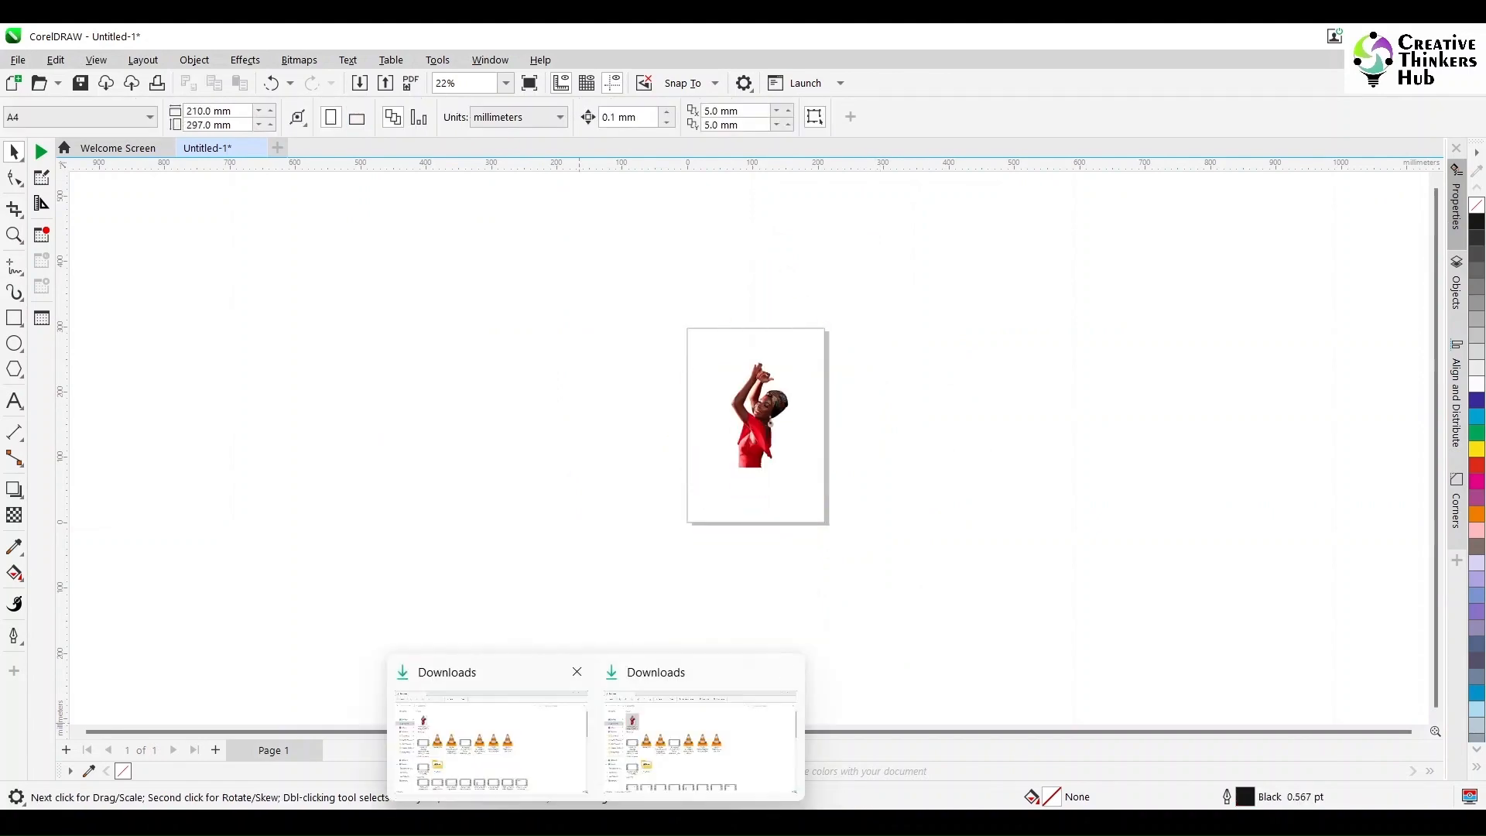
left_click(785, 672)
left_click(608, 735)
left_click(92, 491)
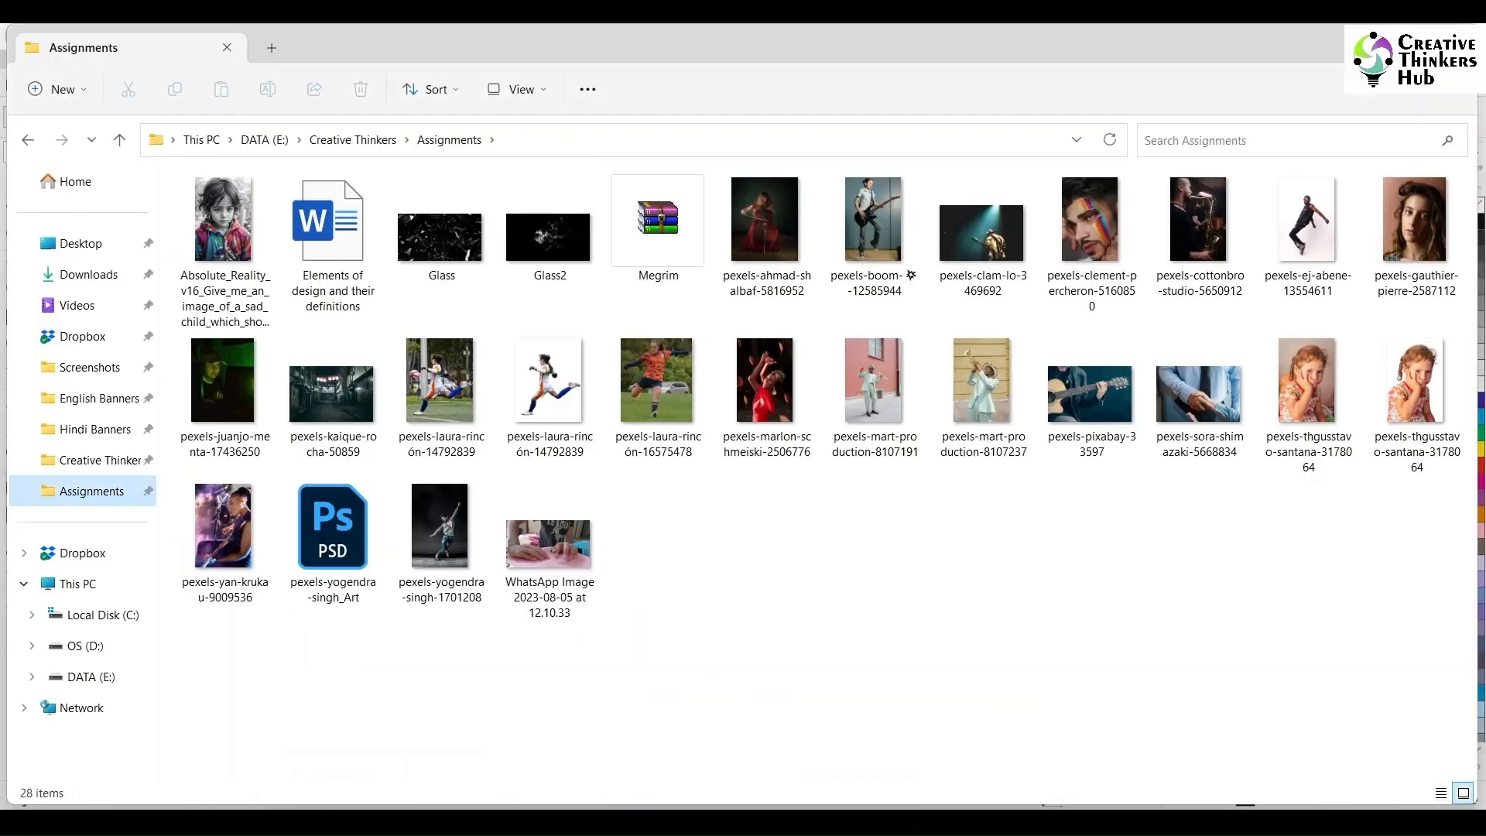
left_click(333, 396)
left_click_drag(333, 396, 702, 689)
key("p")
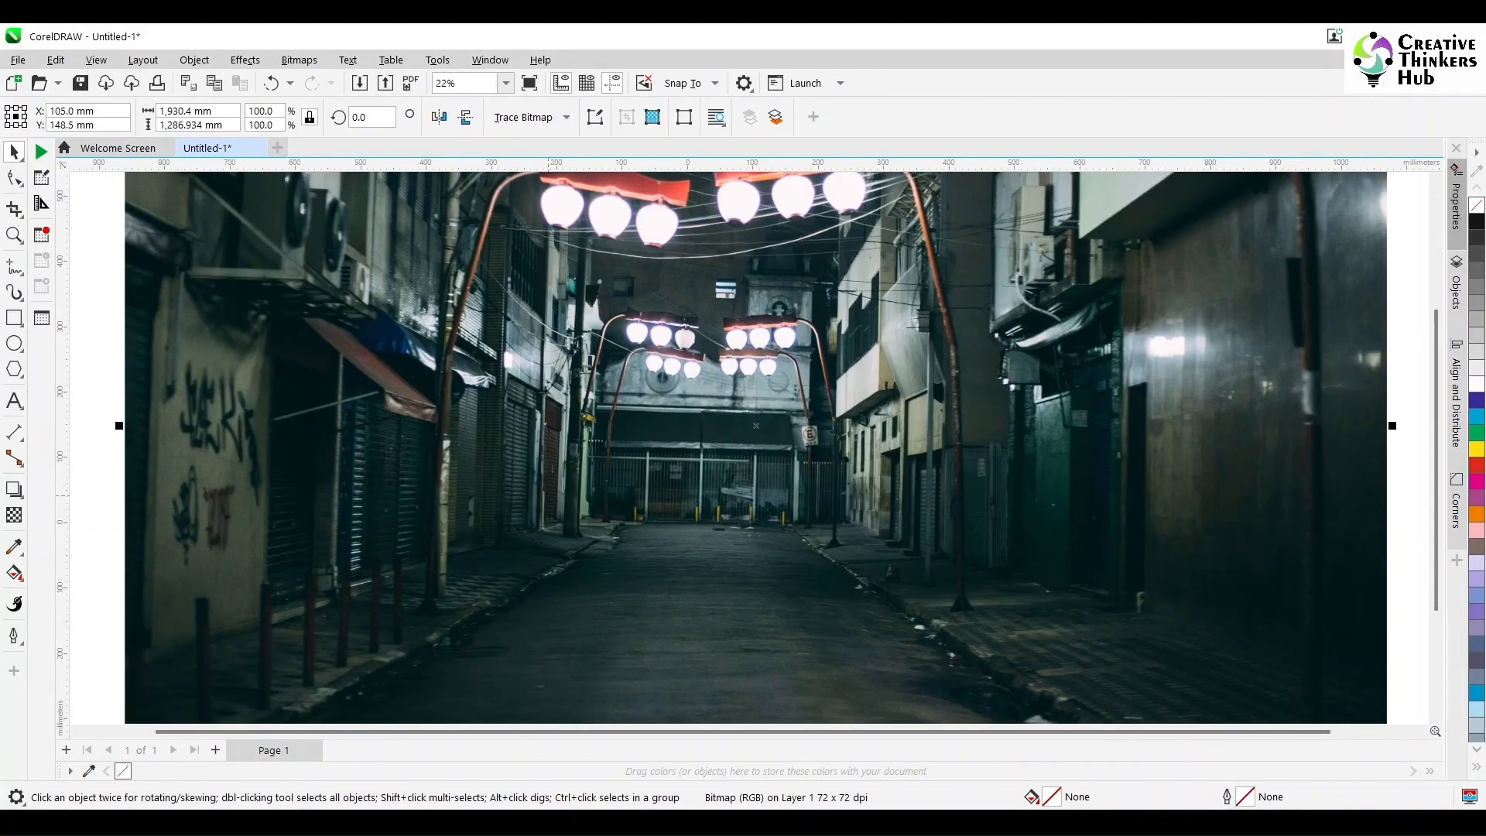
Step: Scale the alley photo to the page width, about 210.6 mm, and send it behind the woman
scroll(699, 329, "down", 3)
left_click_drag(992, 188, 741, 356)
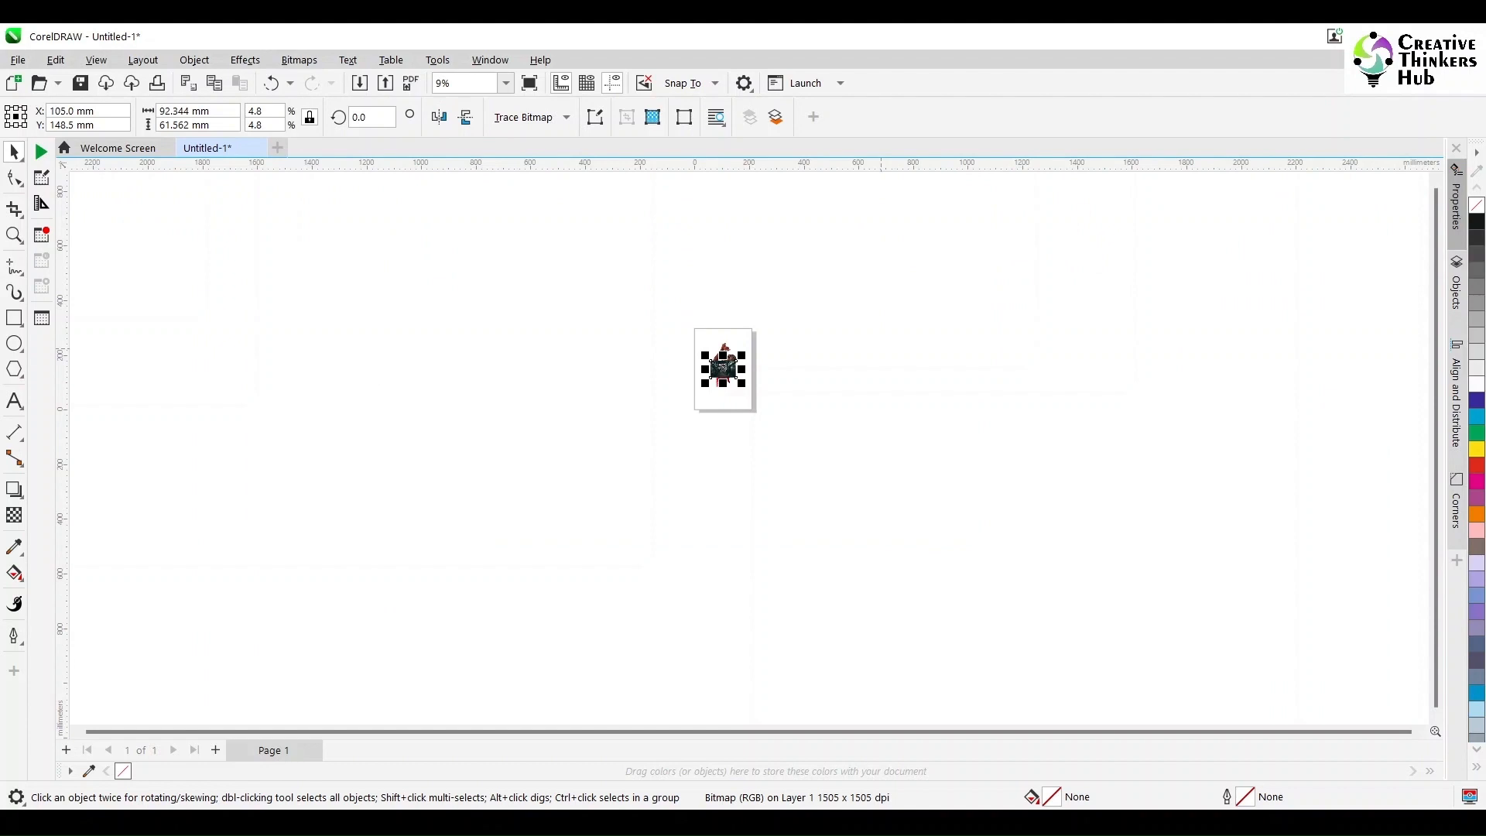
key("F4")
scroll(965, 363, "right", 3)
scroll(965, 362, "left", 2)
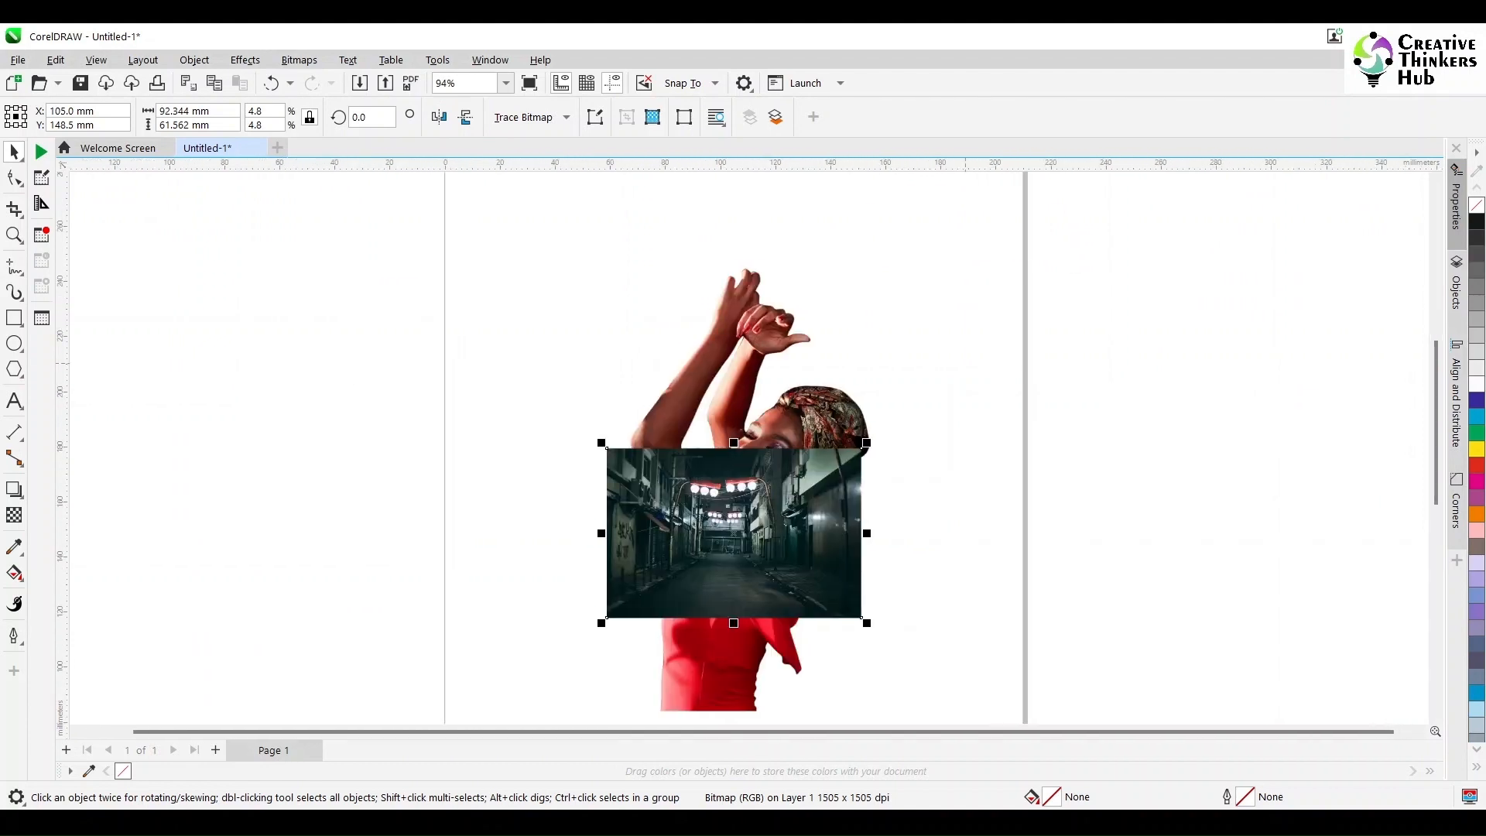
left_click_drag(861, 447, 1023, 339)
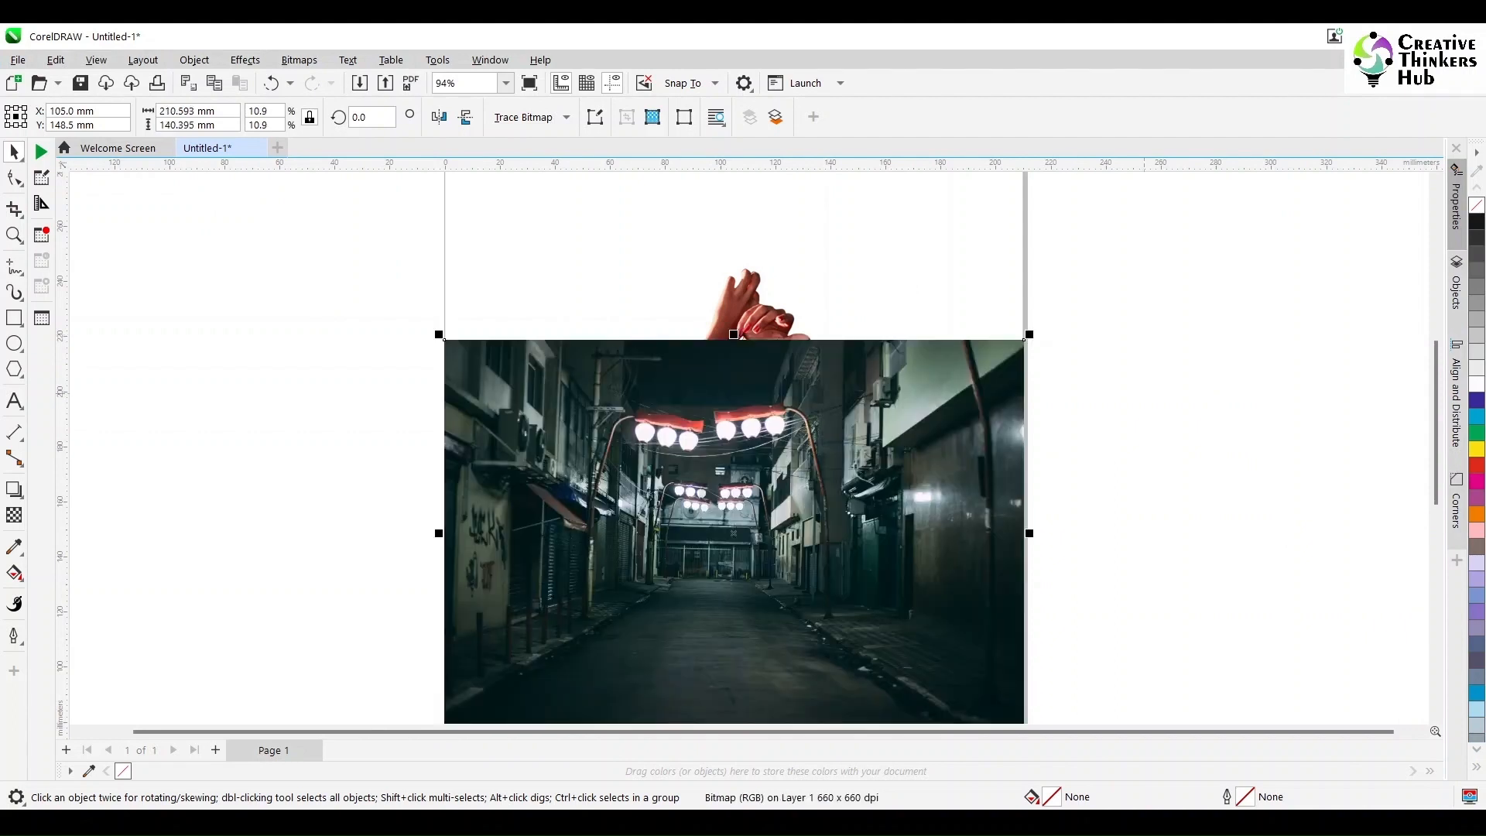
key("F4")
key("shift+Page_Down")
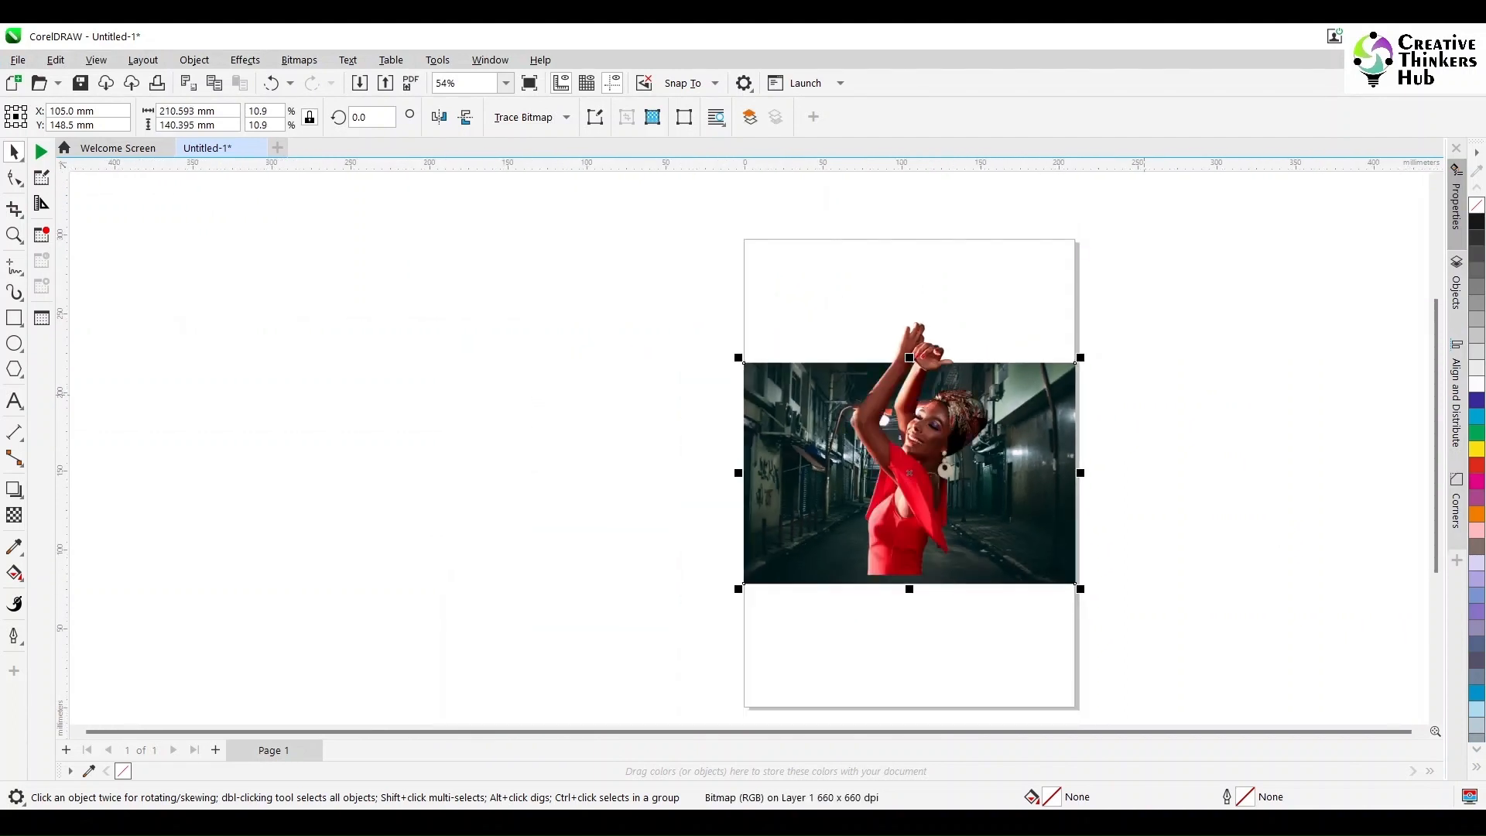
left_click(1092, 588)
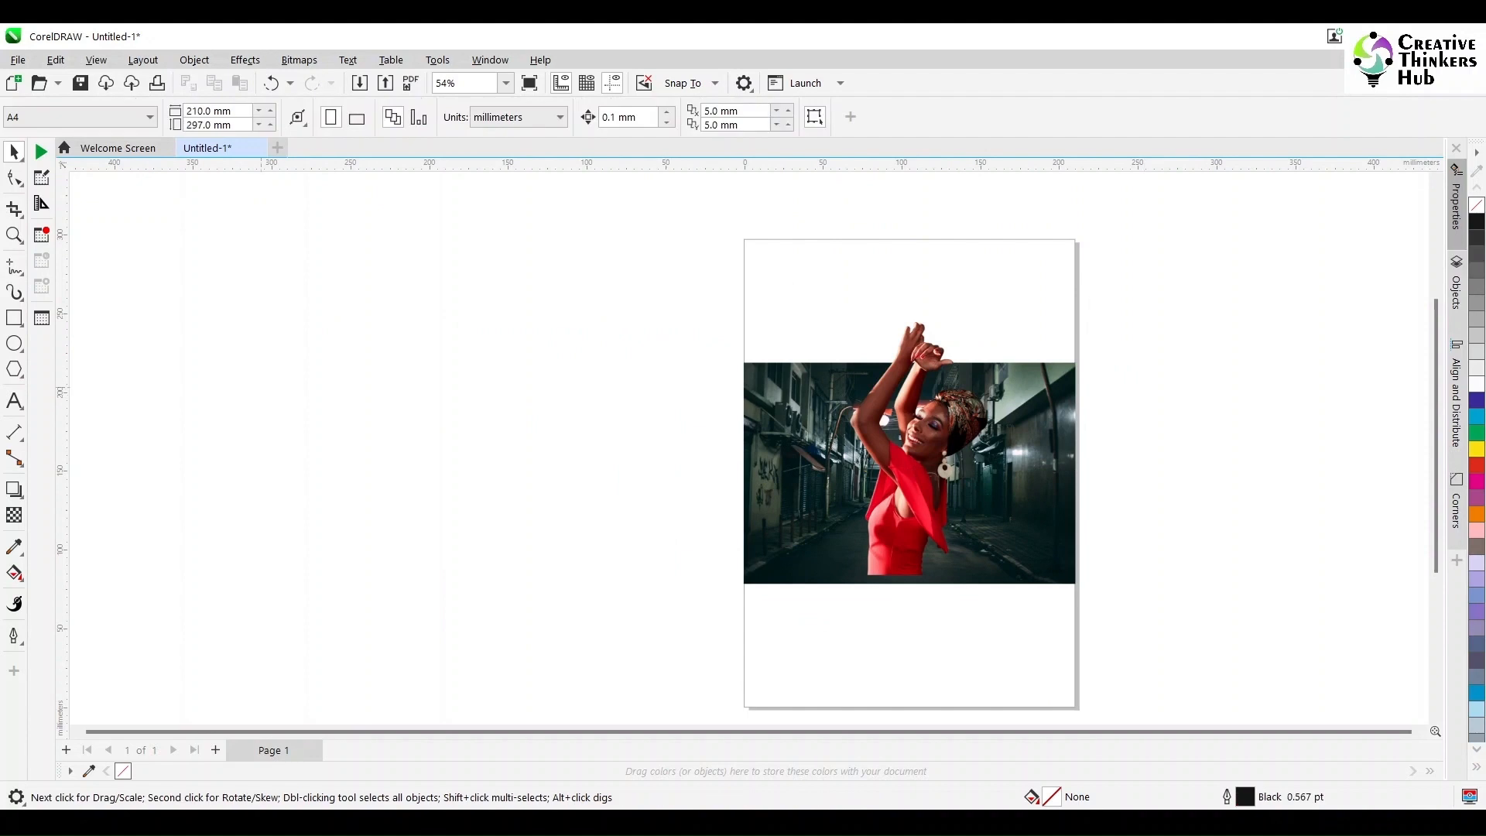
Step: Add a page-sized rectangle frame and PowerClip the alley photo inside it
double_click(14, 317)
key("Escape")
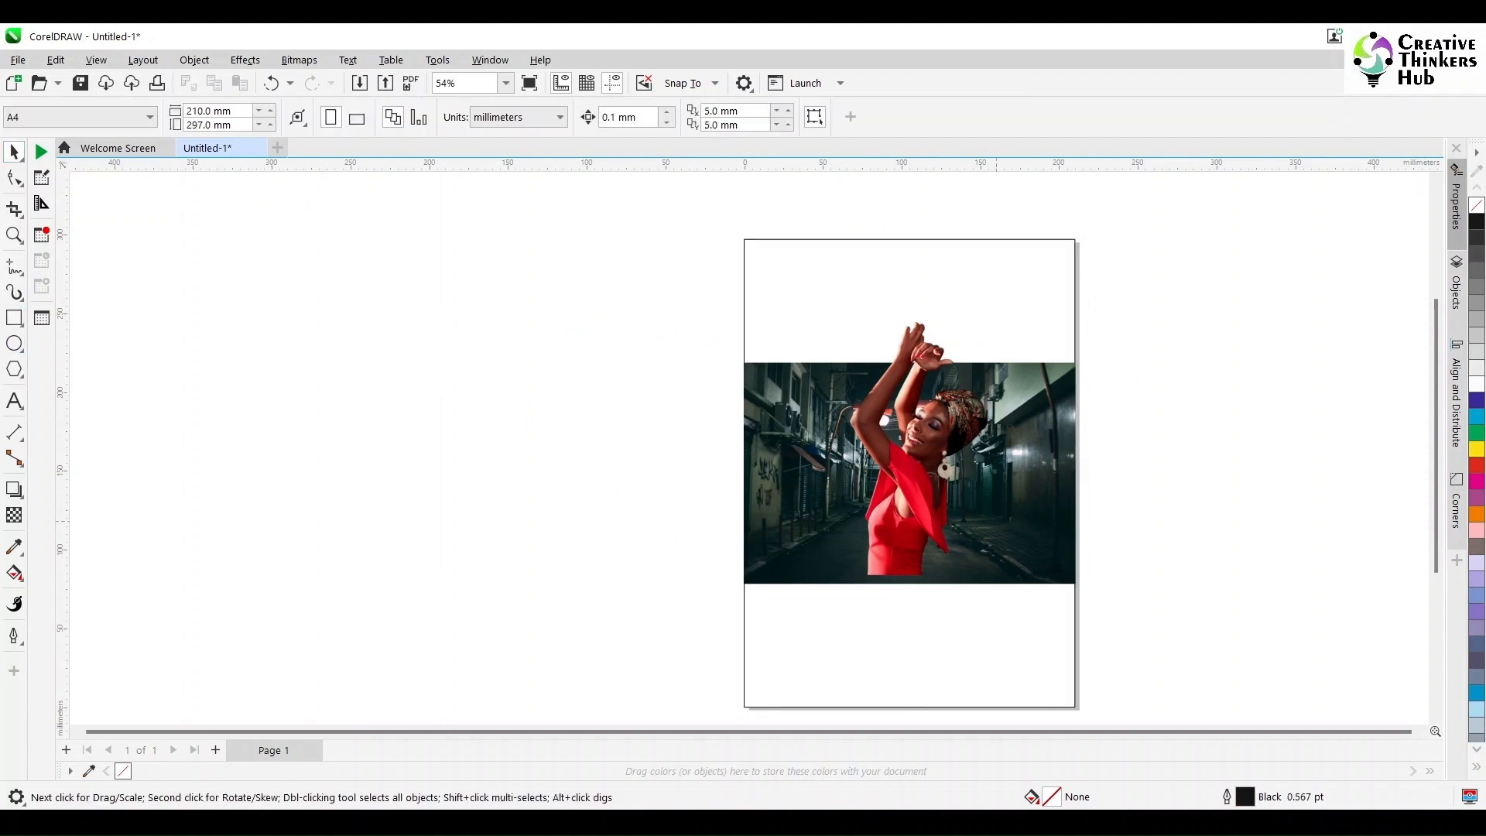
left_click(998, 518)
left_click(1043, 517)
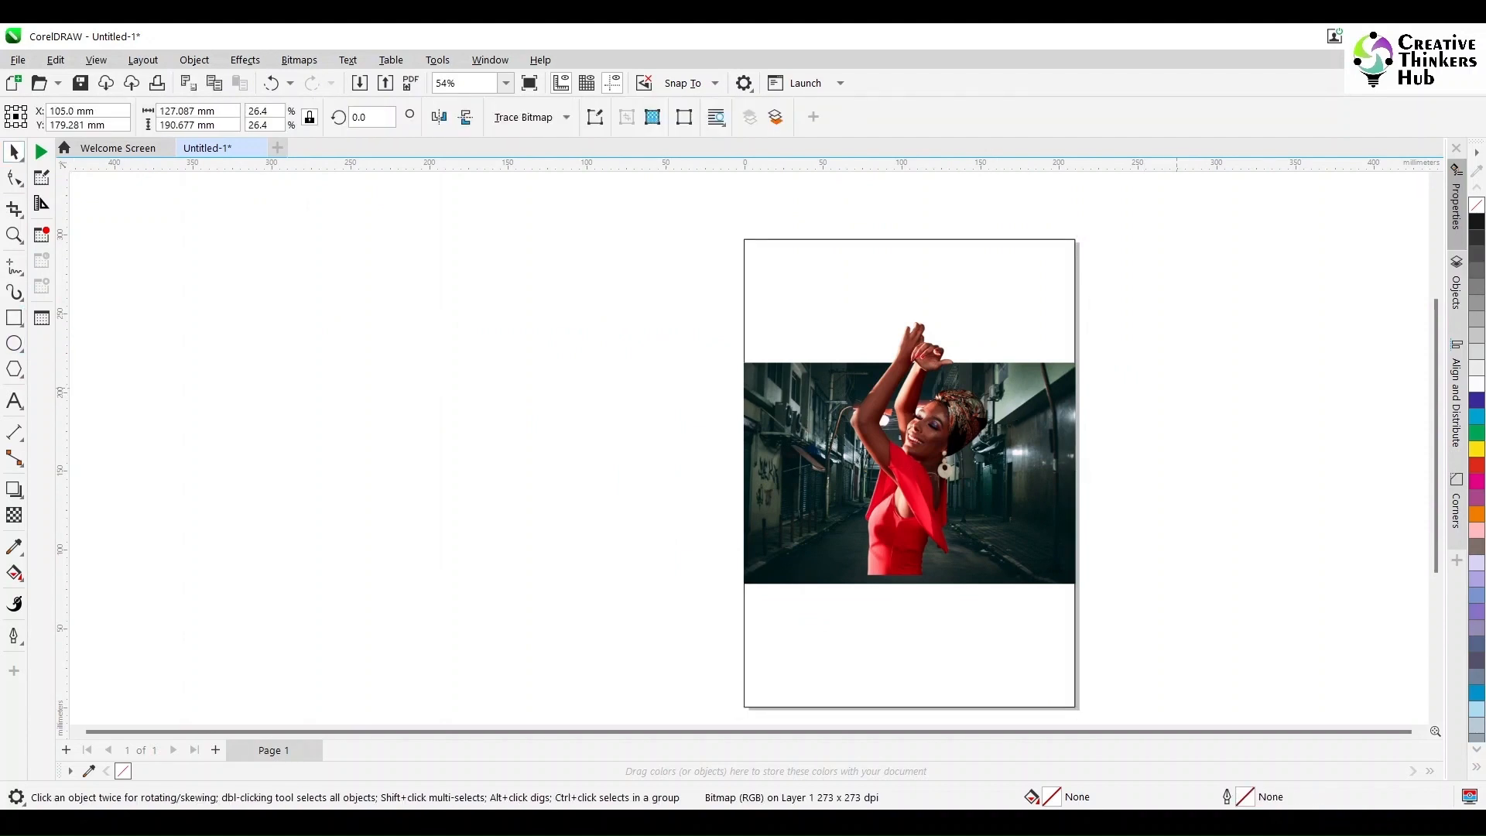
left_click(194, 60)
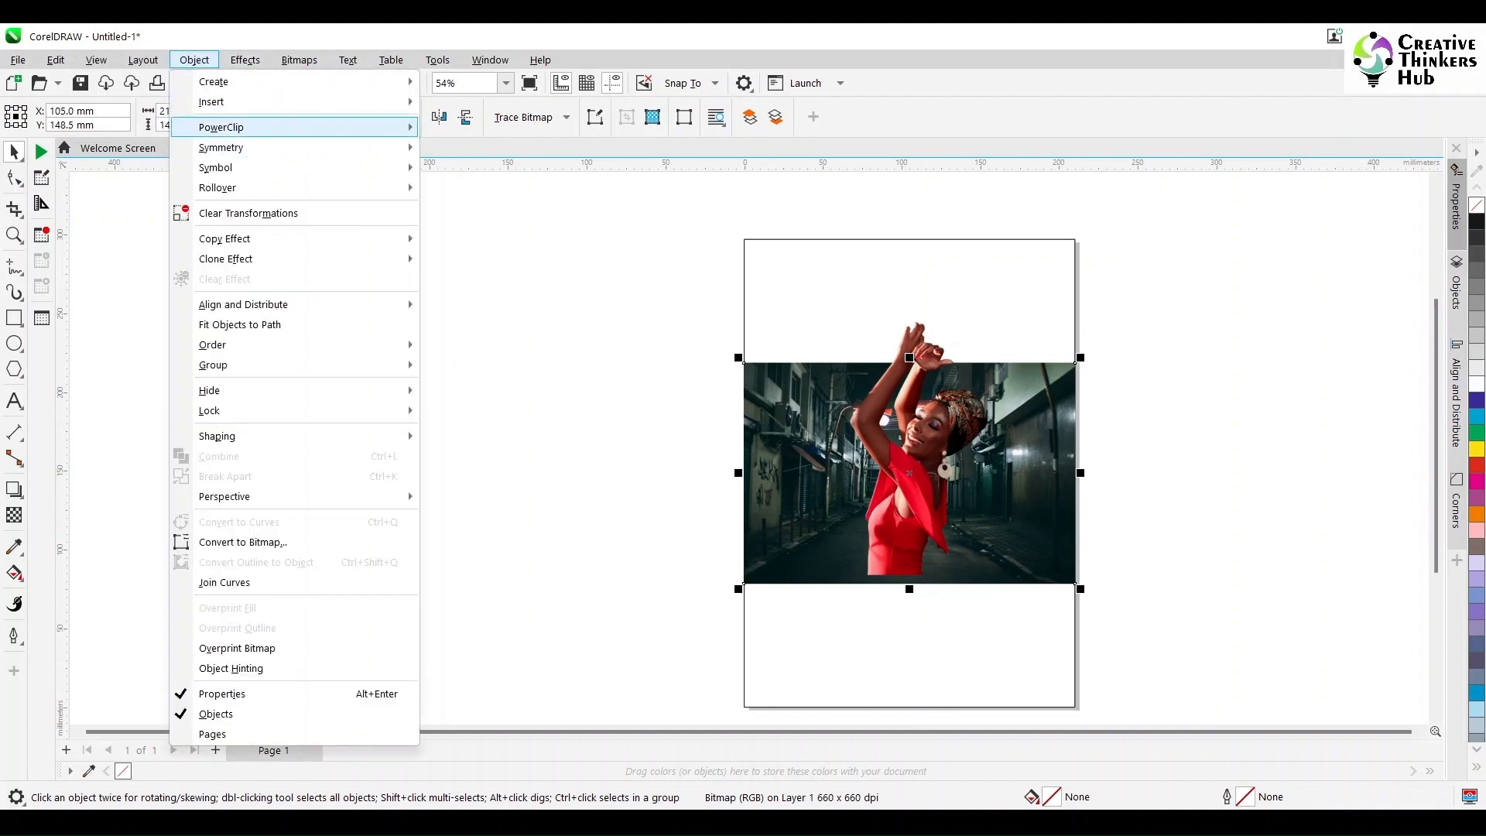
mouse_move(221, 127)
left_click(491, 130)
left_click(1024, 316)
Step: Open the PowerClip contents for editing and enlarge the alley photo to about 228 mm wide
double_click(1024, 316)
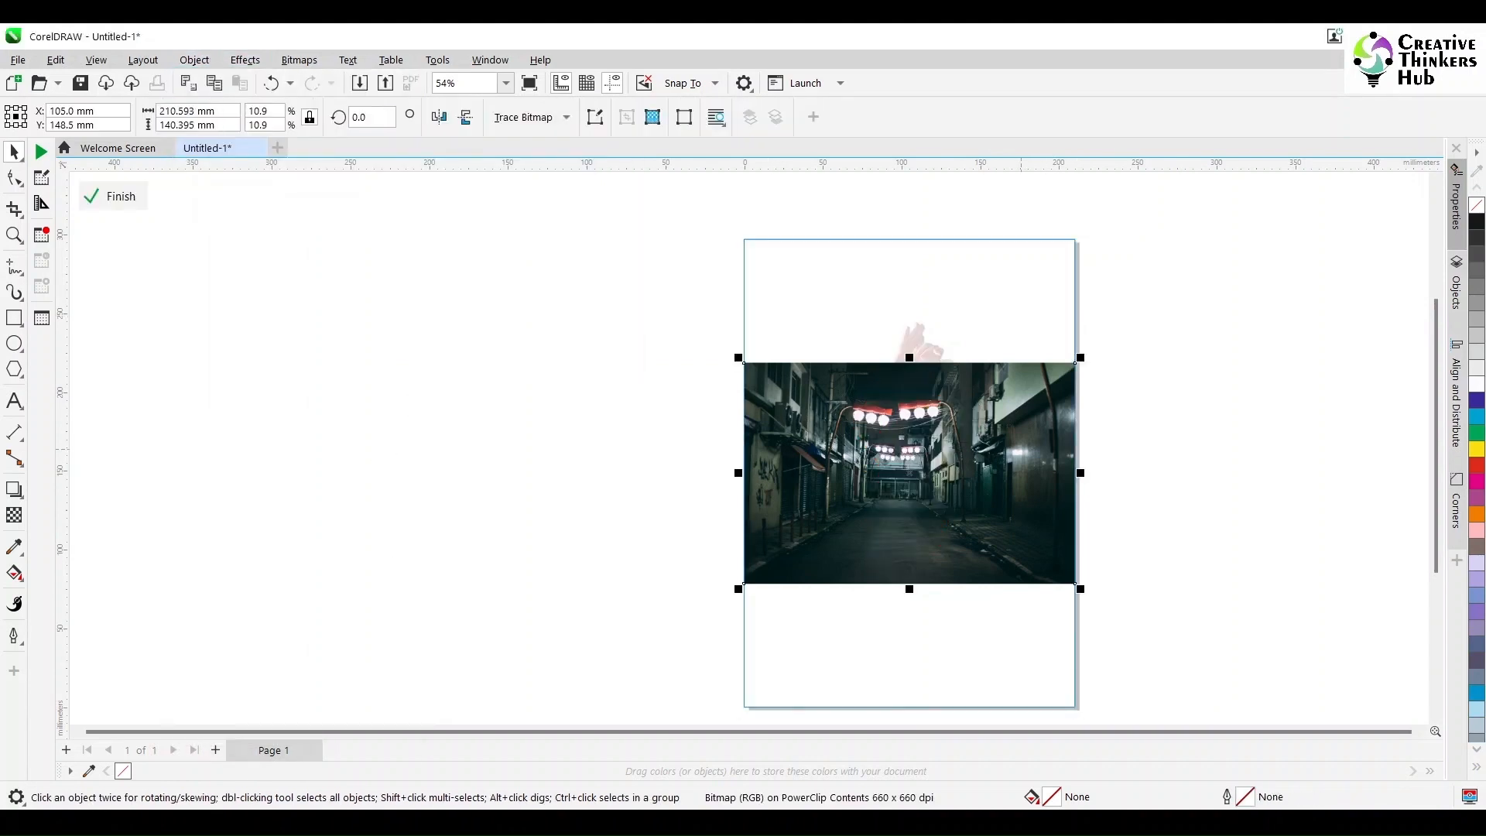
left_click_drag(1075, 582, 1089, 593)
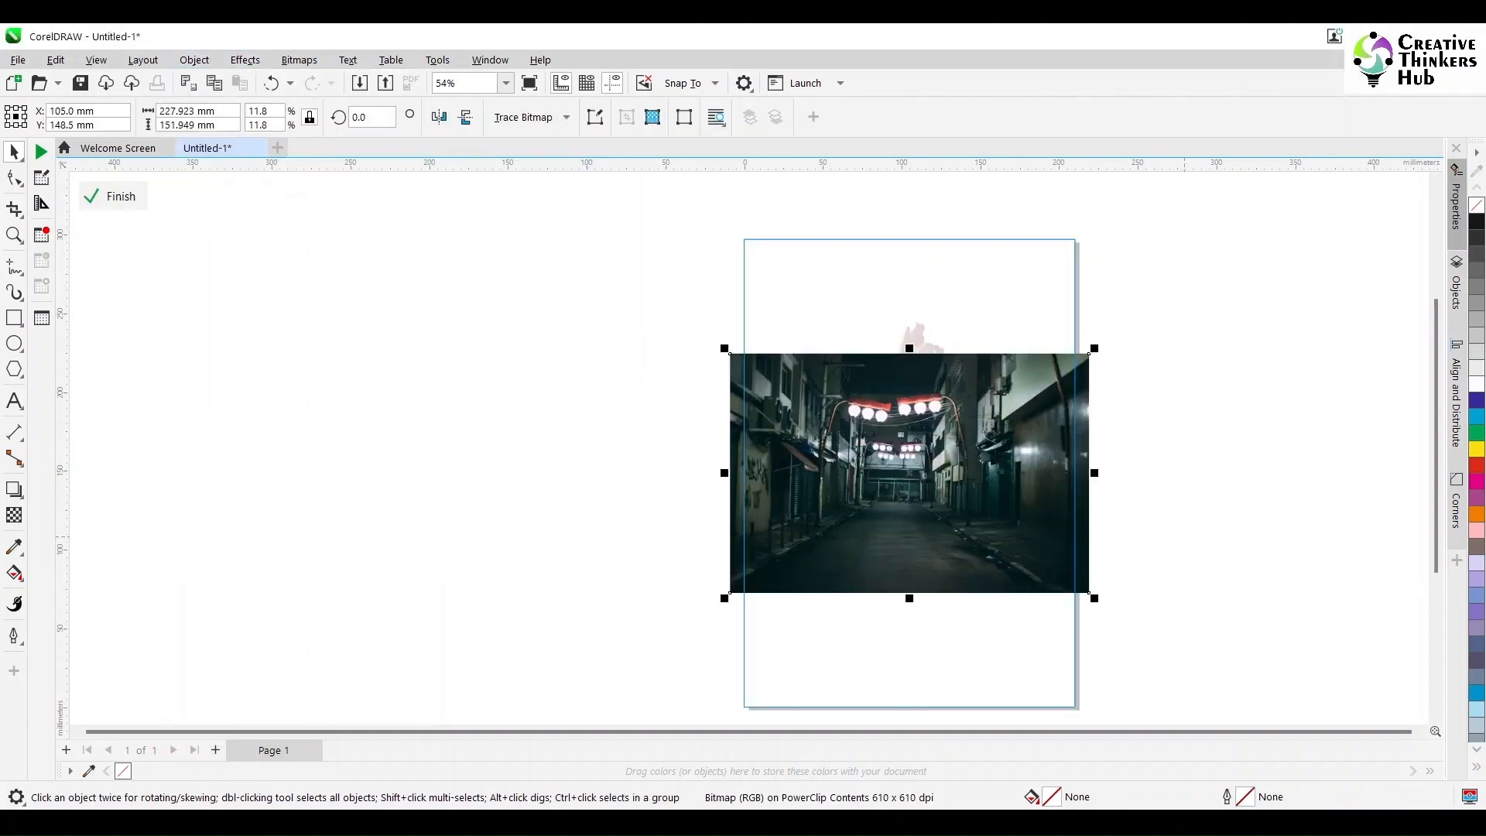
left_click(1476, 400)
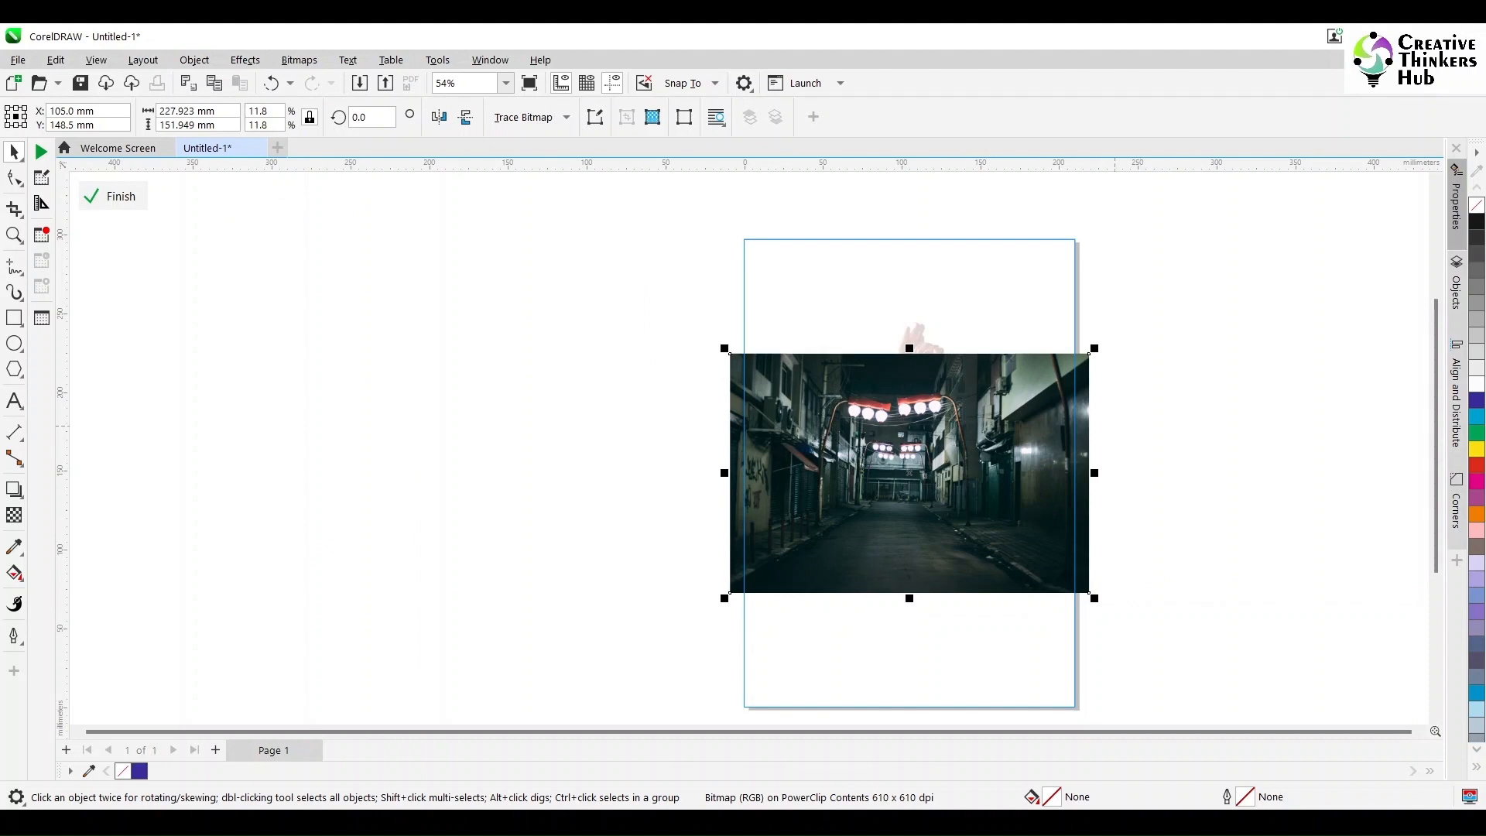
Step: Duplicate the alley photo in place and crop one copy to its left part, about 87 mm wide
key("ctrl+c")
key("ctrl+v")
left_click_drag(730, 354, 867, 593)
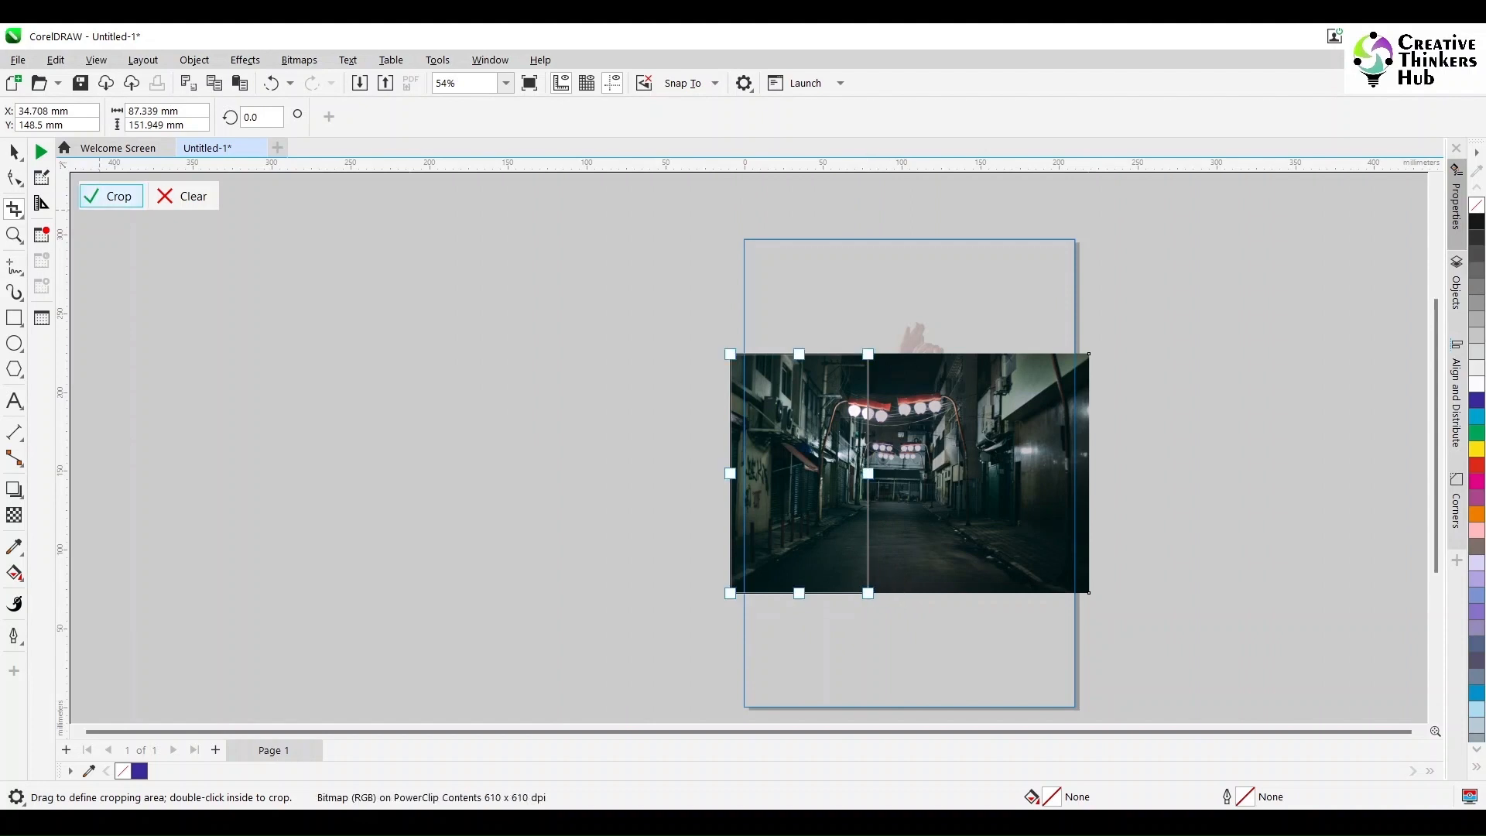
left_click(113, 196)
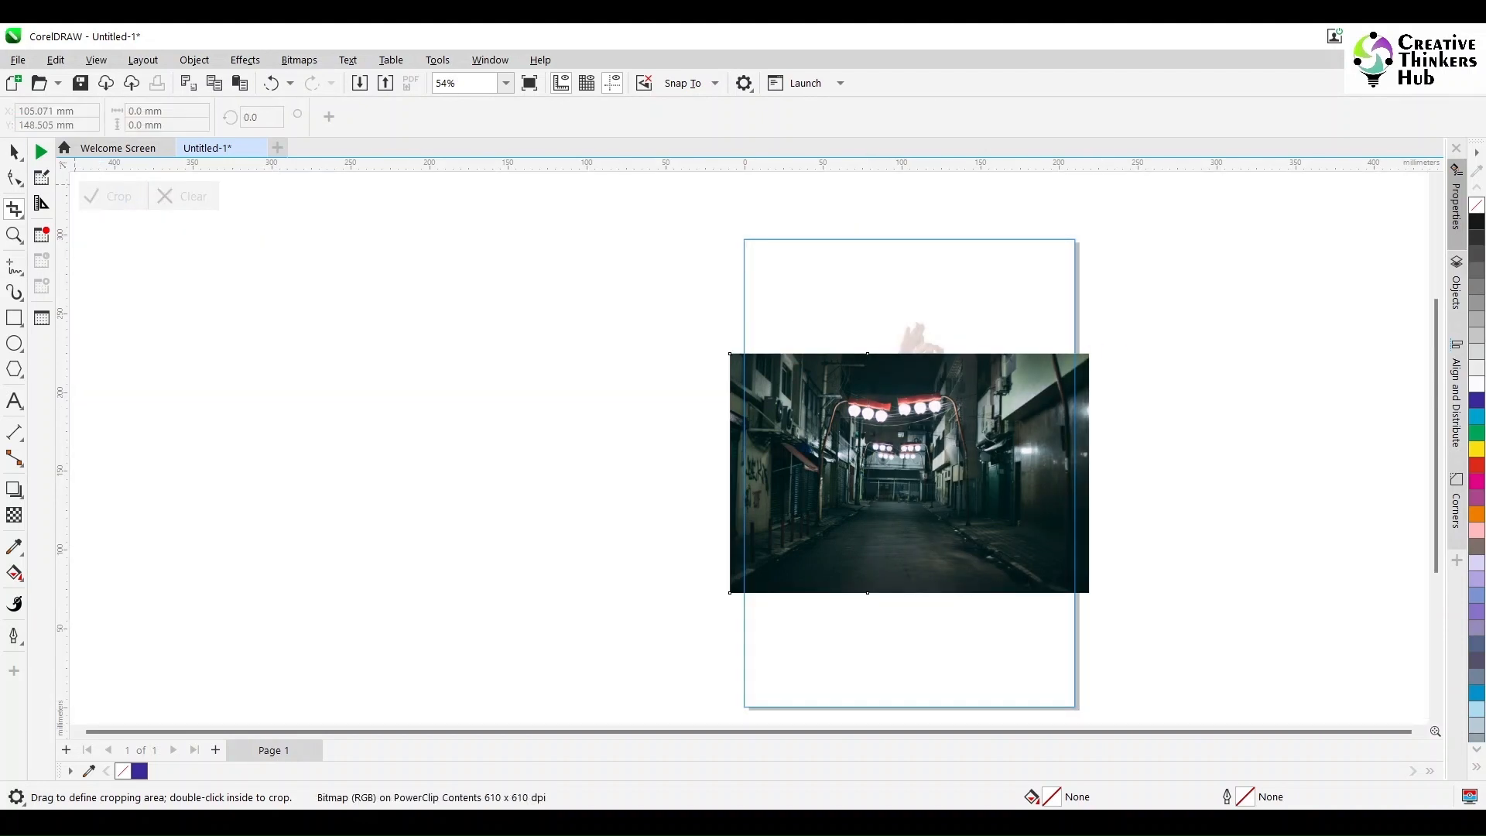
key("space")
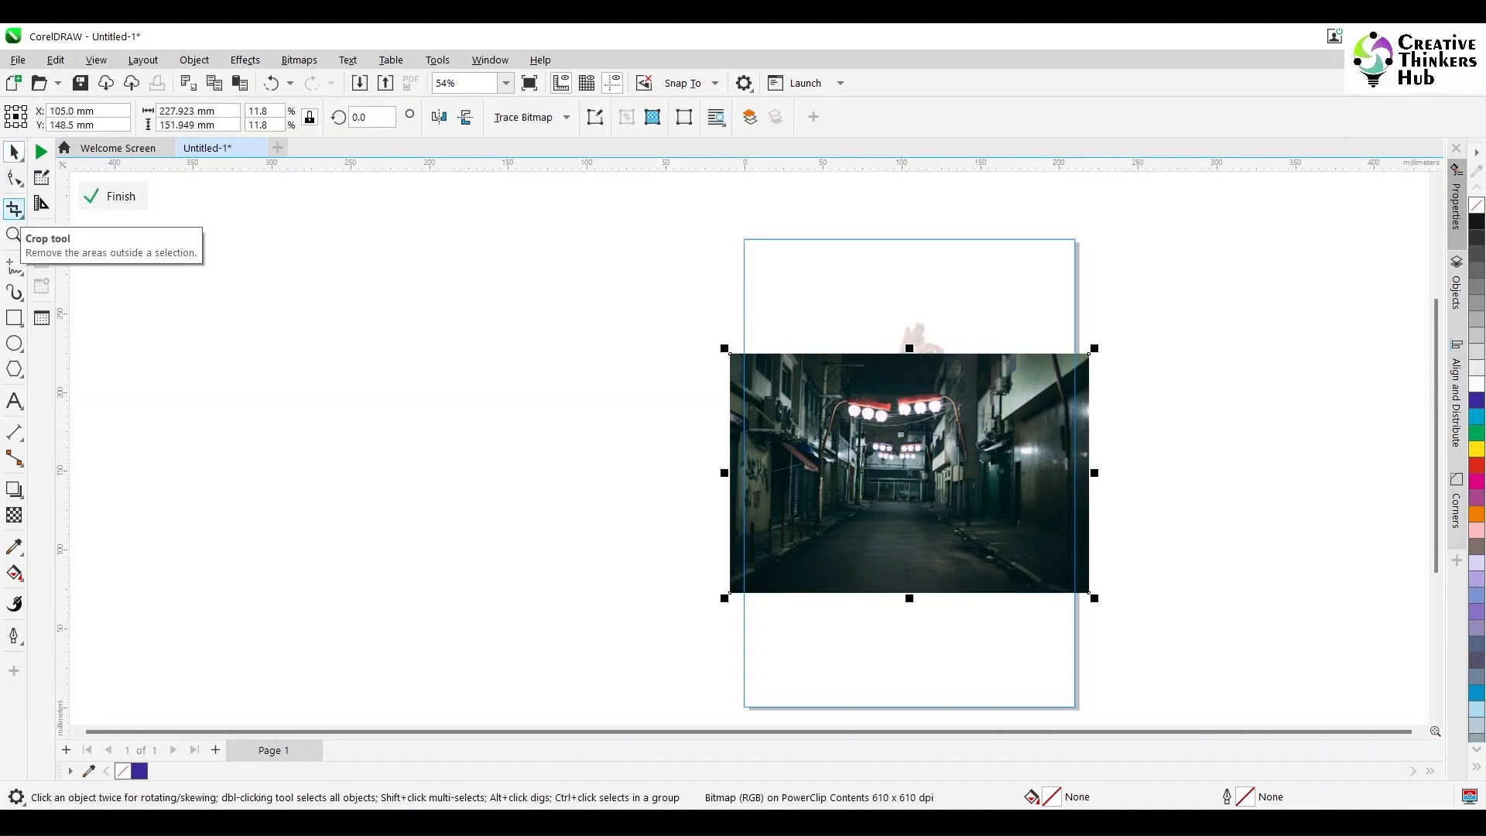
Step: Crop the other copy of the alley photo to its right part, about 93 mm wide
left_click(14, 208)
left_click_drag(1088, 354, 942, 592)
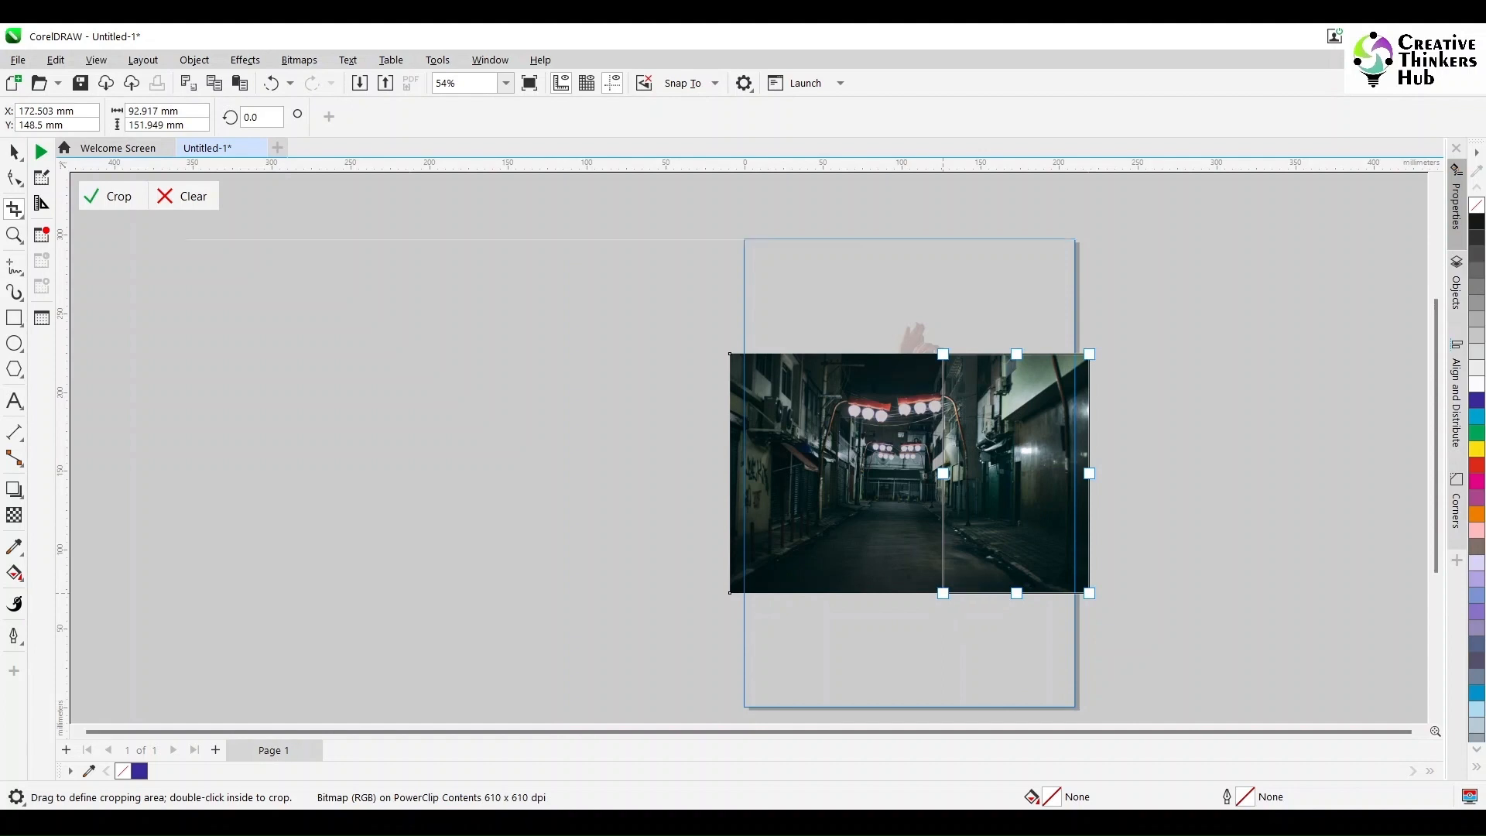
left_click(109, 195)
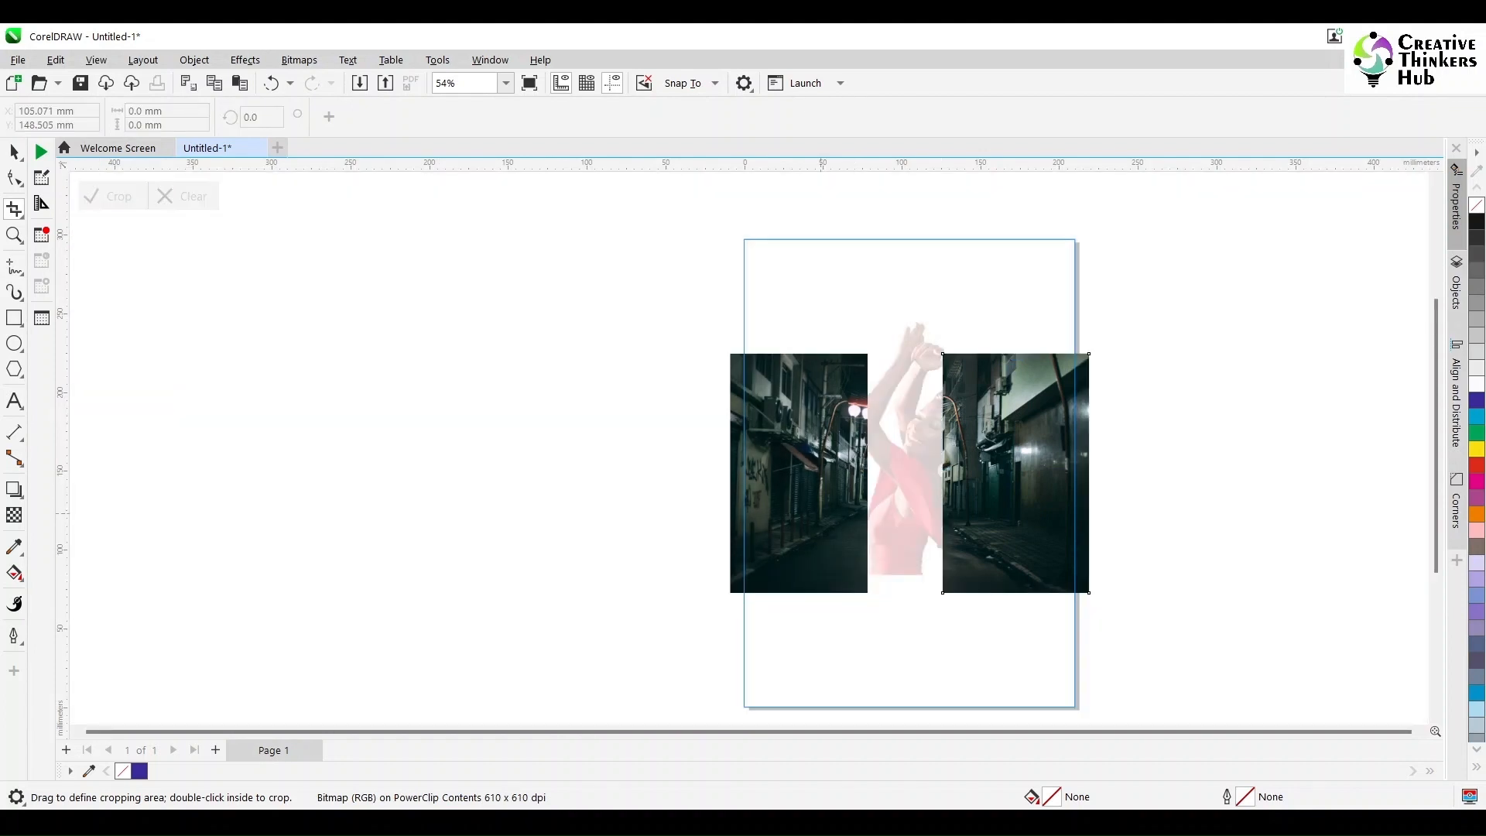
Step: Delete the left piece of the alley photo
left_click(14, 153)
left_click(805, 480)
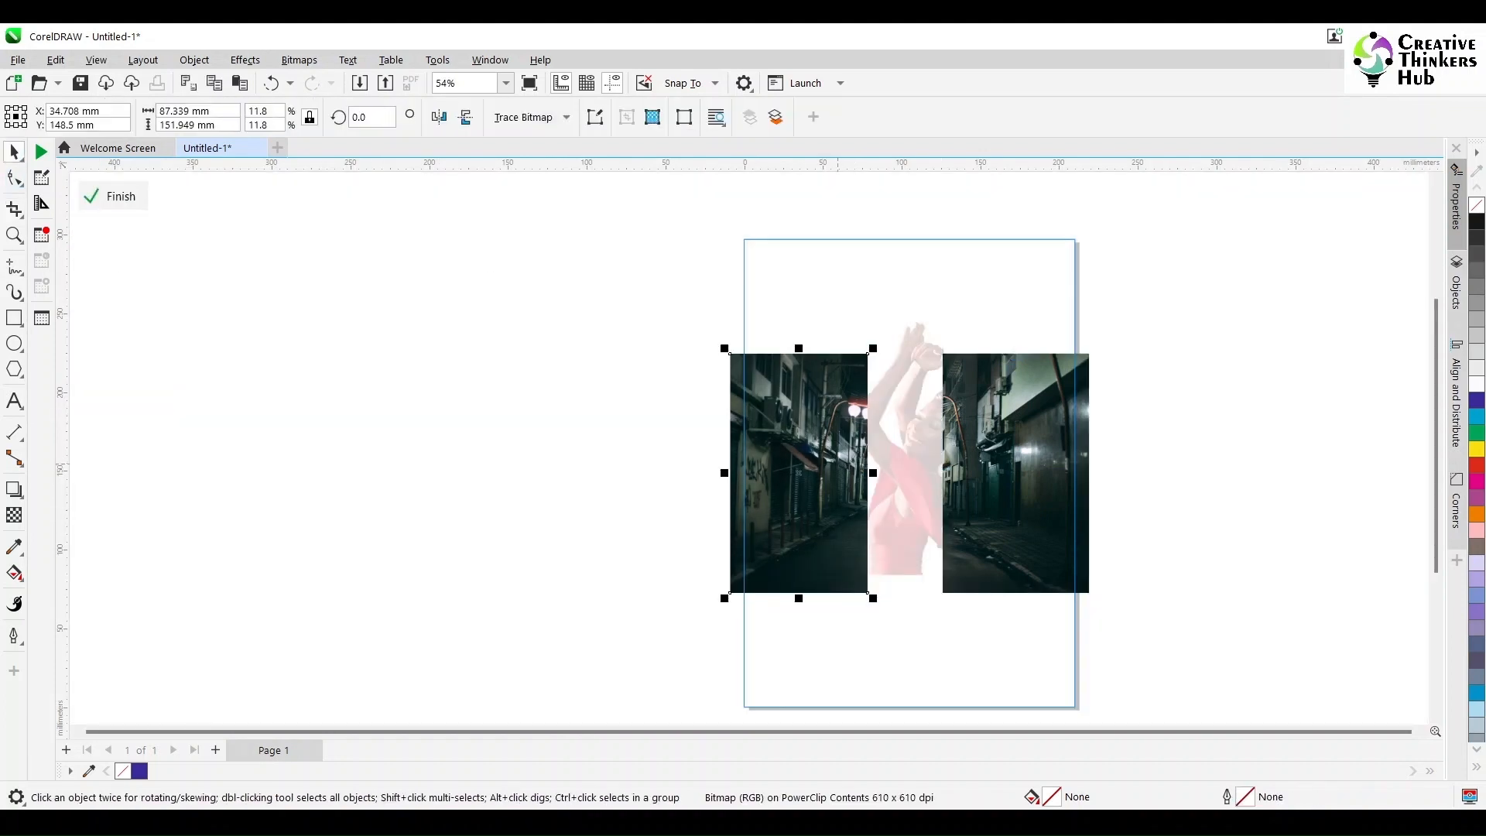
key("Delete")
Step: Apply a linear fountain transparency at 180° to the right alley piece, fading it out toward its inner edge
left_click(985, 488)
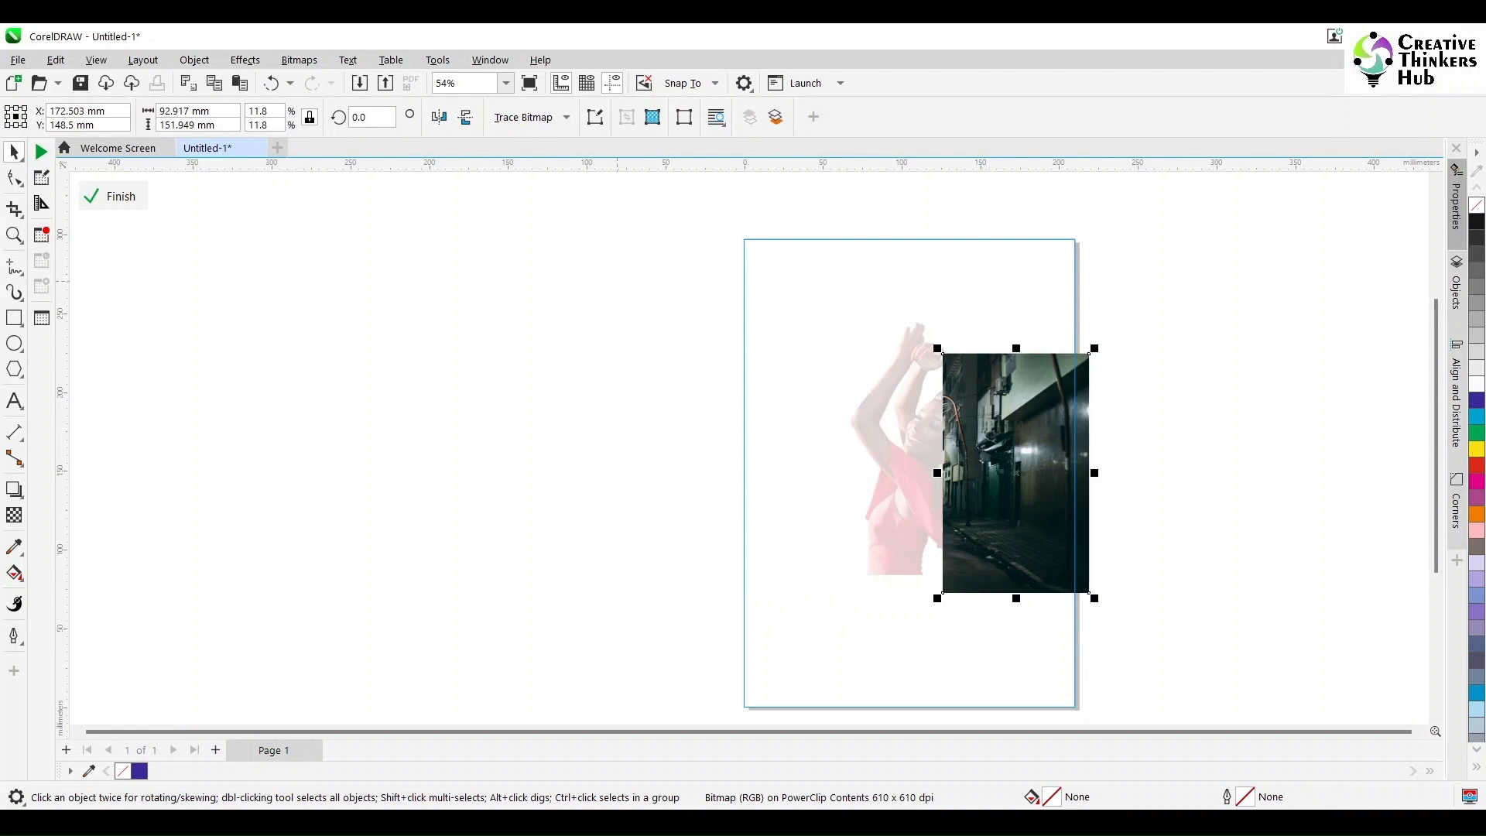
left_click(13, 514)
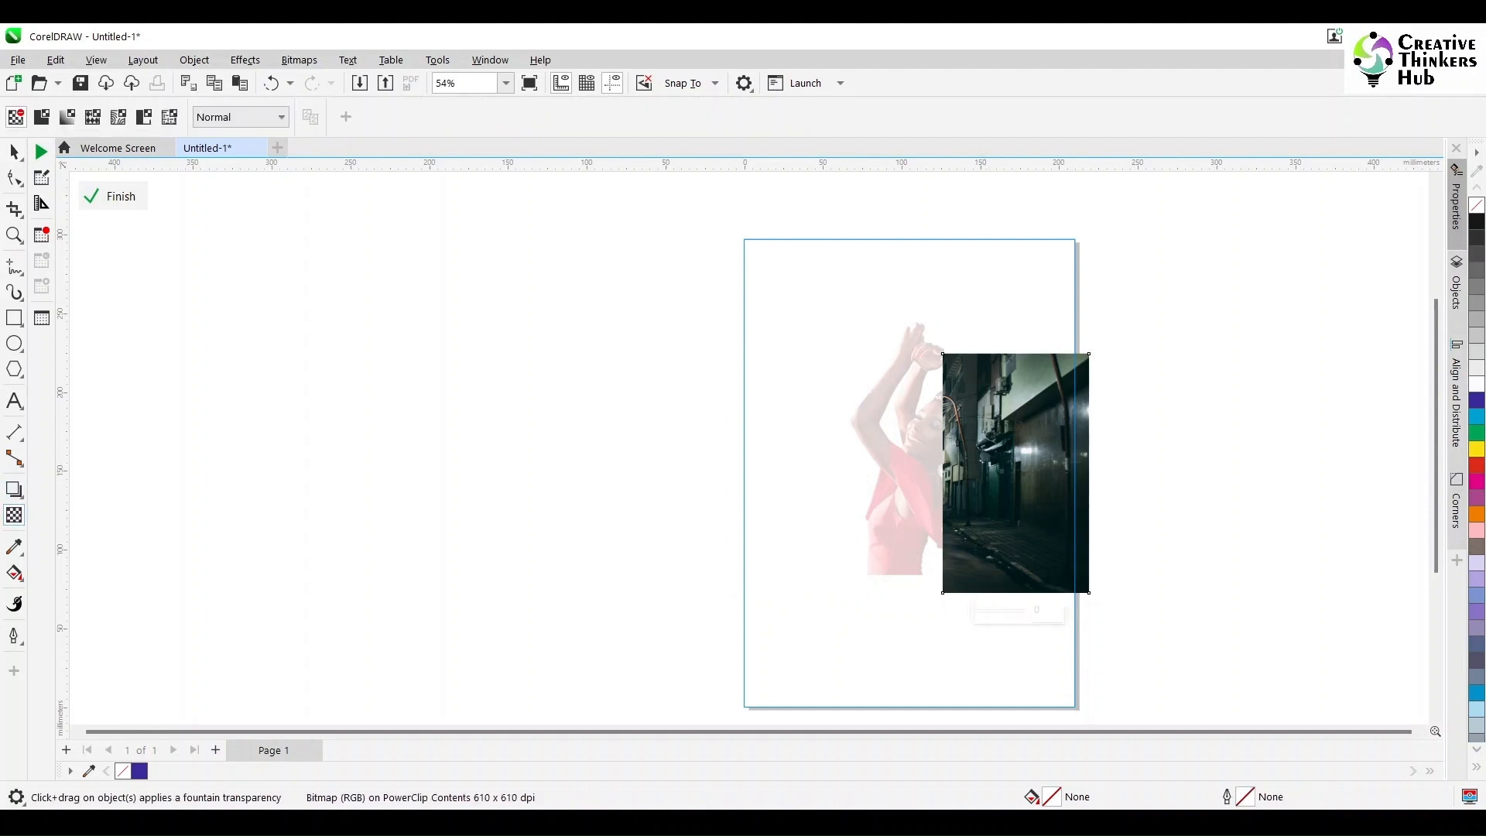
left_click_drag(1043, 507, 951, 510)
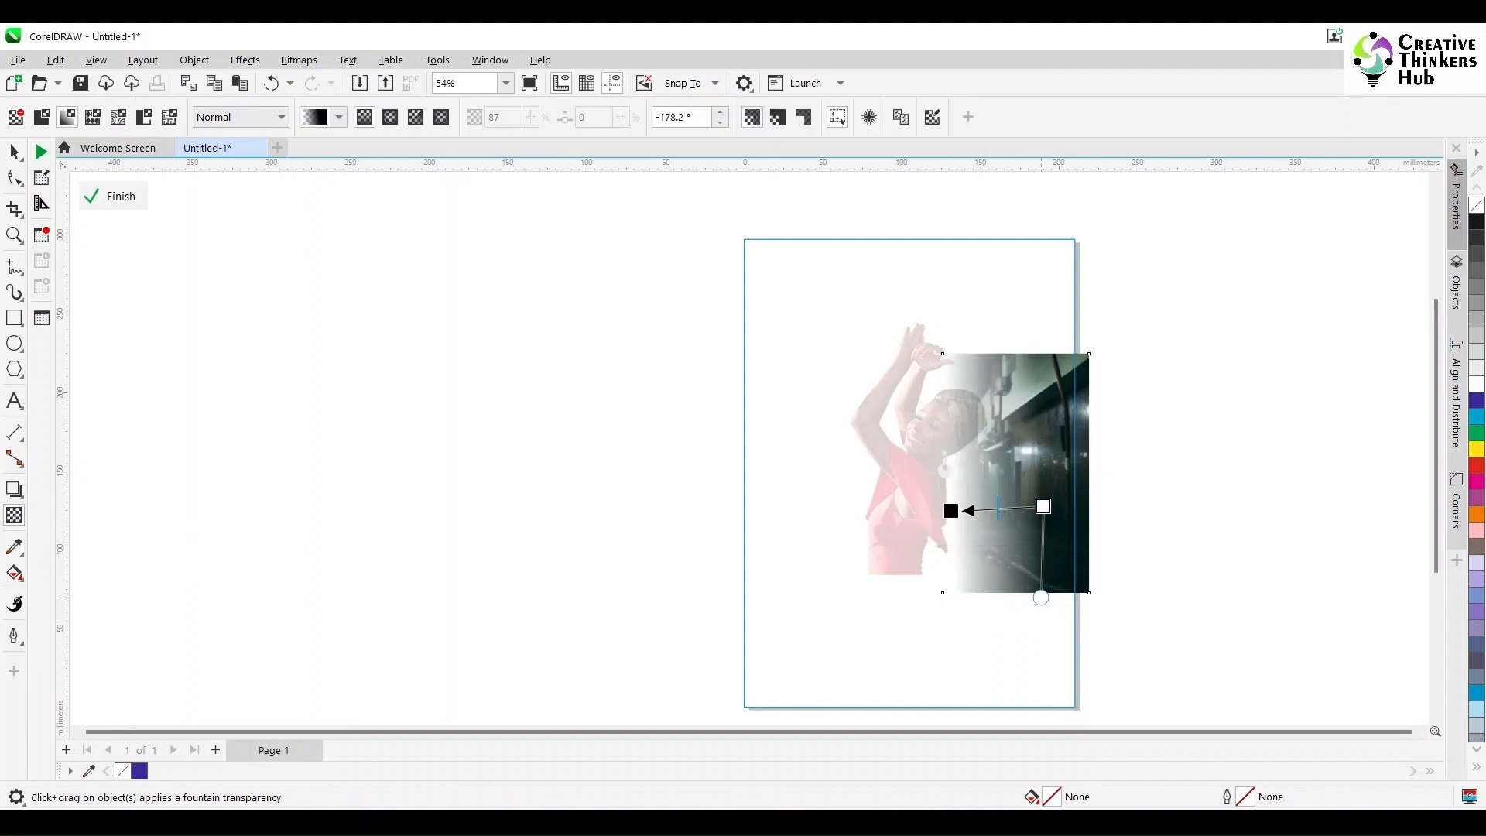
left_click_drag(1043, 507, 1038, 593)
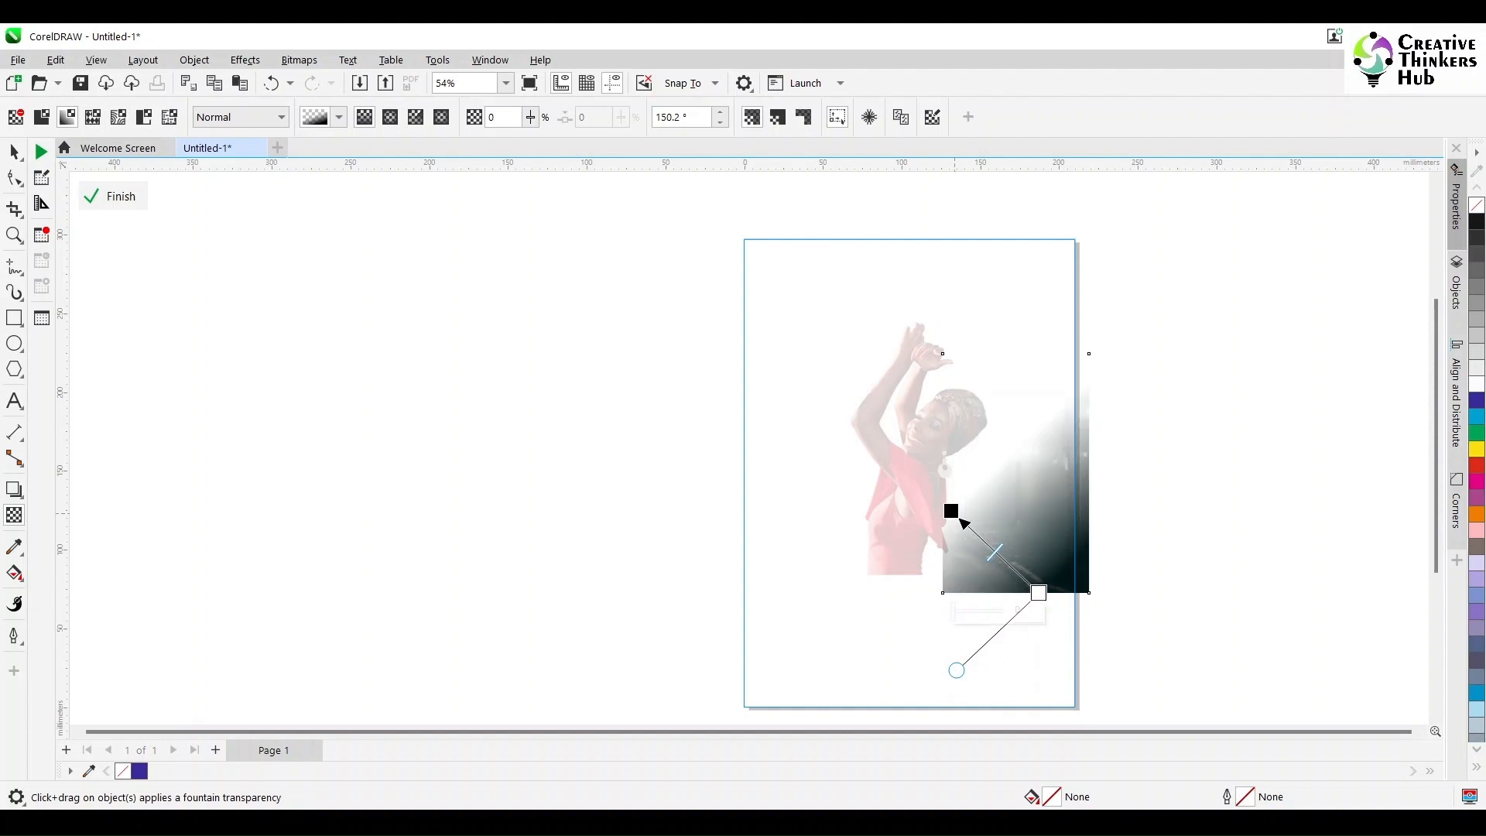
left_click_drag(951, 511, 943, 592)
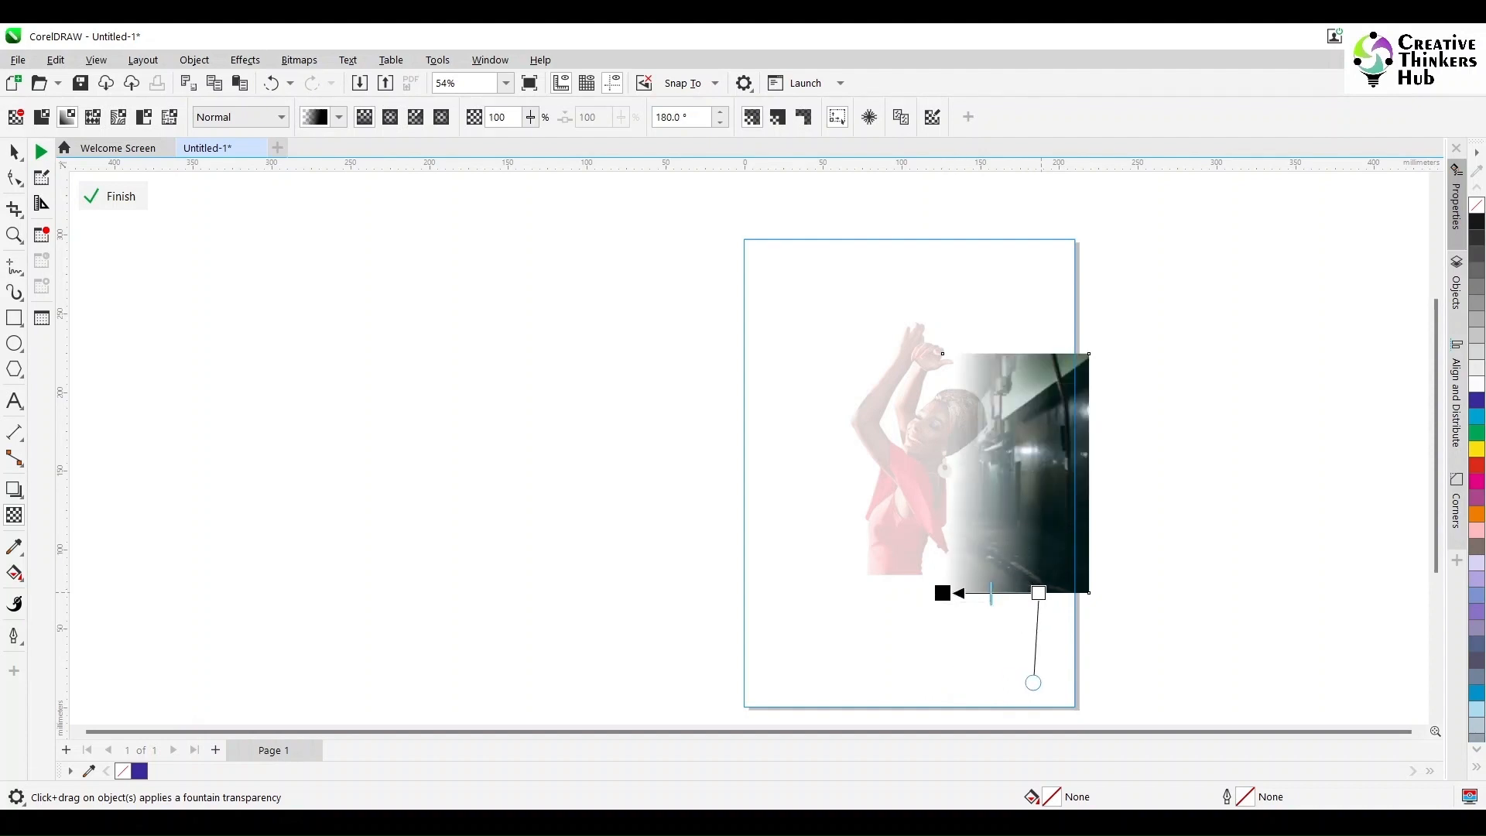
mouse_move(1038, 593)
left_mouse_down()
mouse_move(1018, 593)
mouse_move(1032, 593)
left_mouse_up()
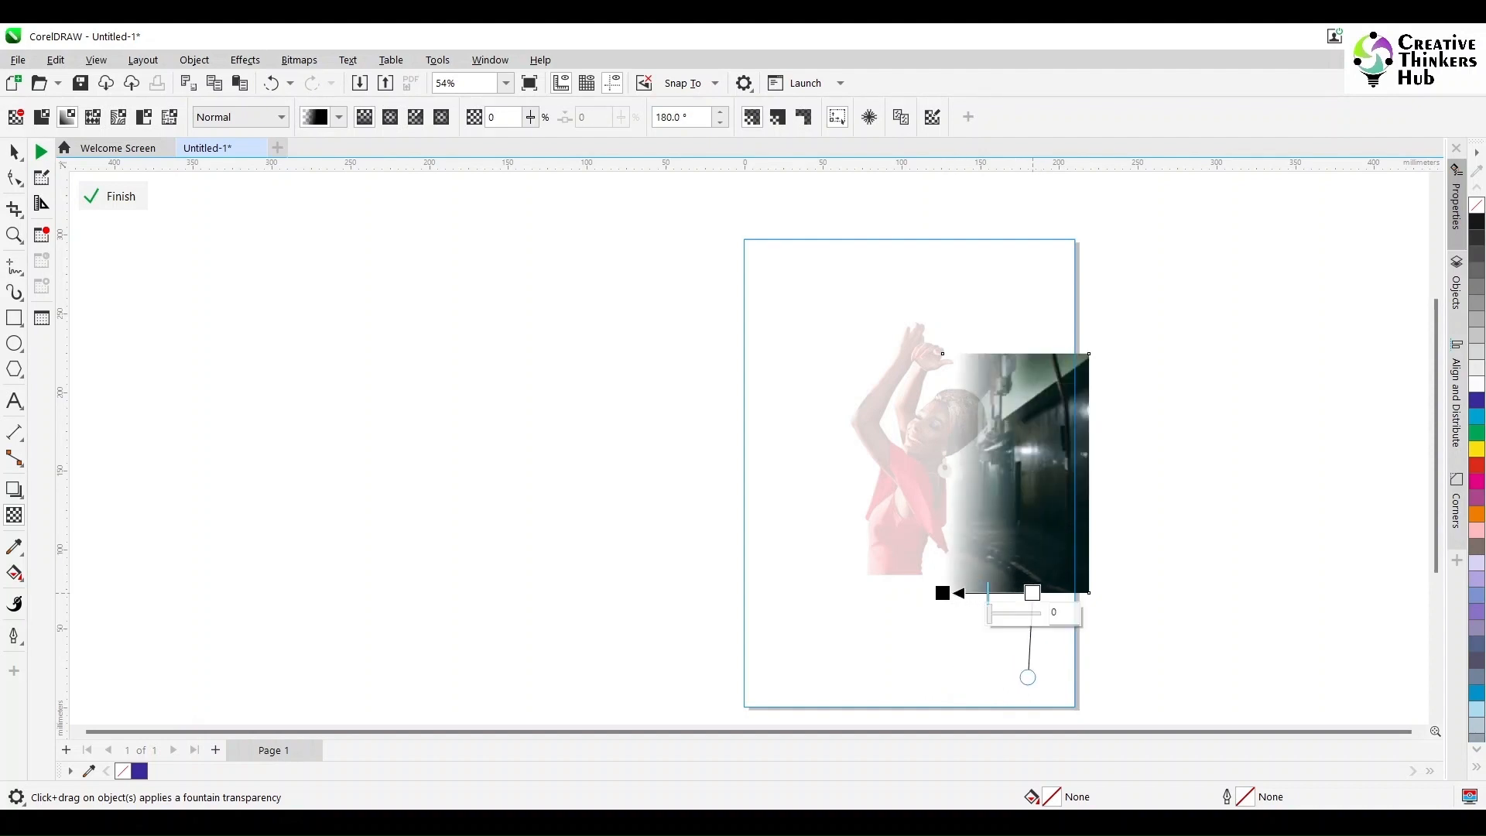
key("space")
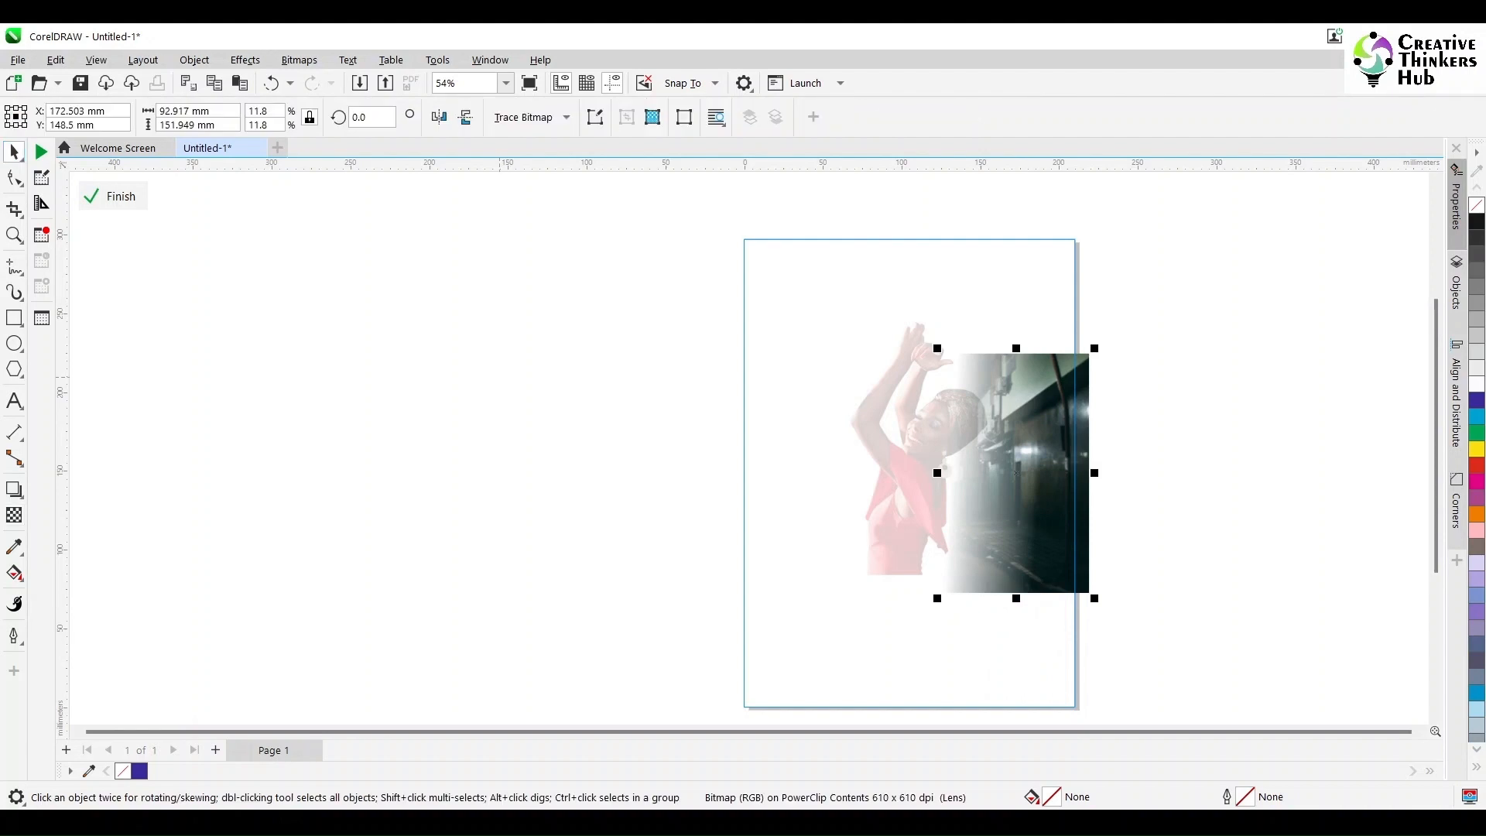
Step: Duplicate the faded right alley piece in place, mirror the copy horizontally and move it to the poster's left side
left_click(499, 376)
left_click(1028, 462)
key("KP_Add")
left_click(438, 116)
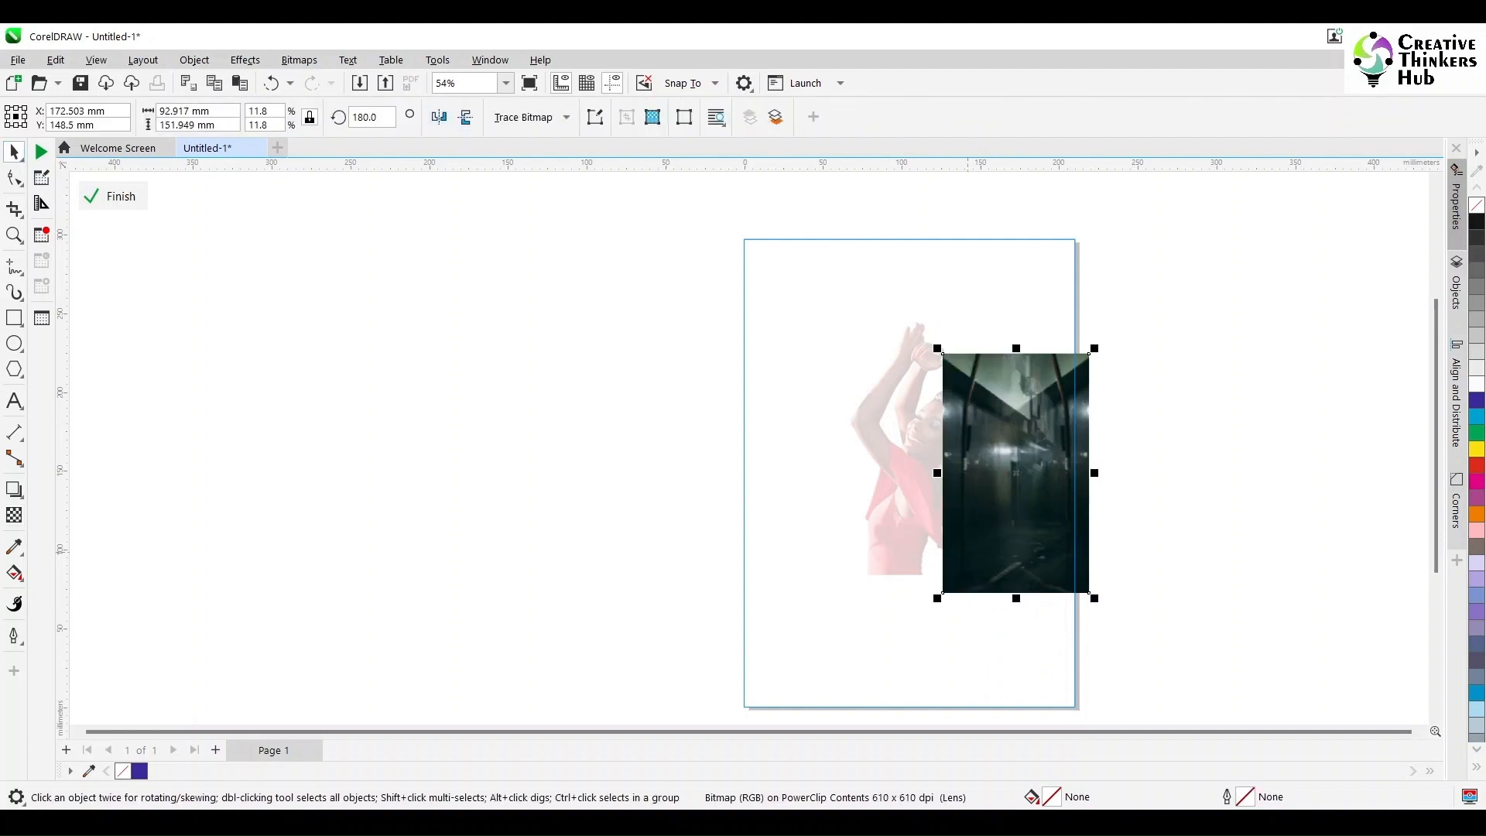
left_click_drag(967, 551, 760, 551)
key("Escape")
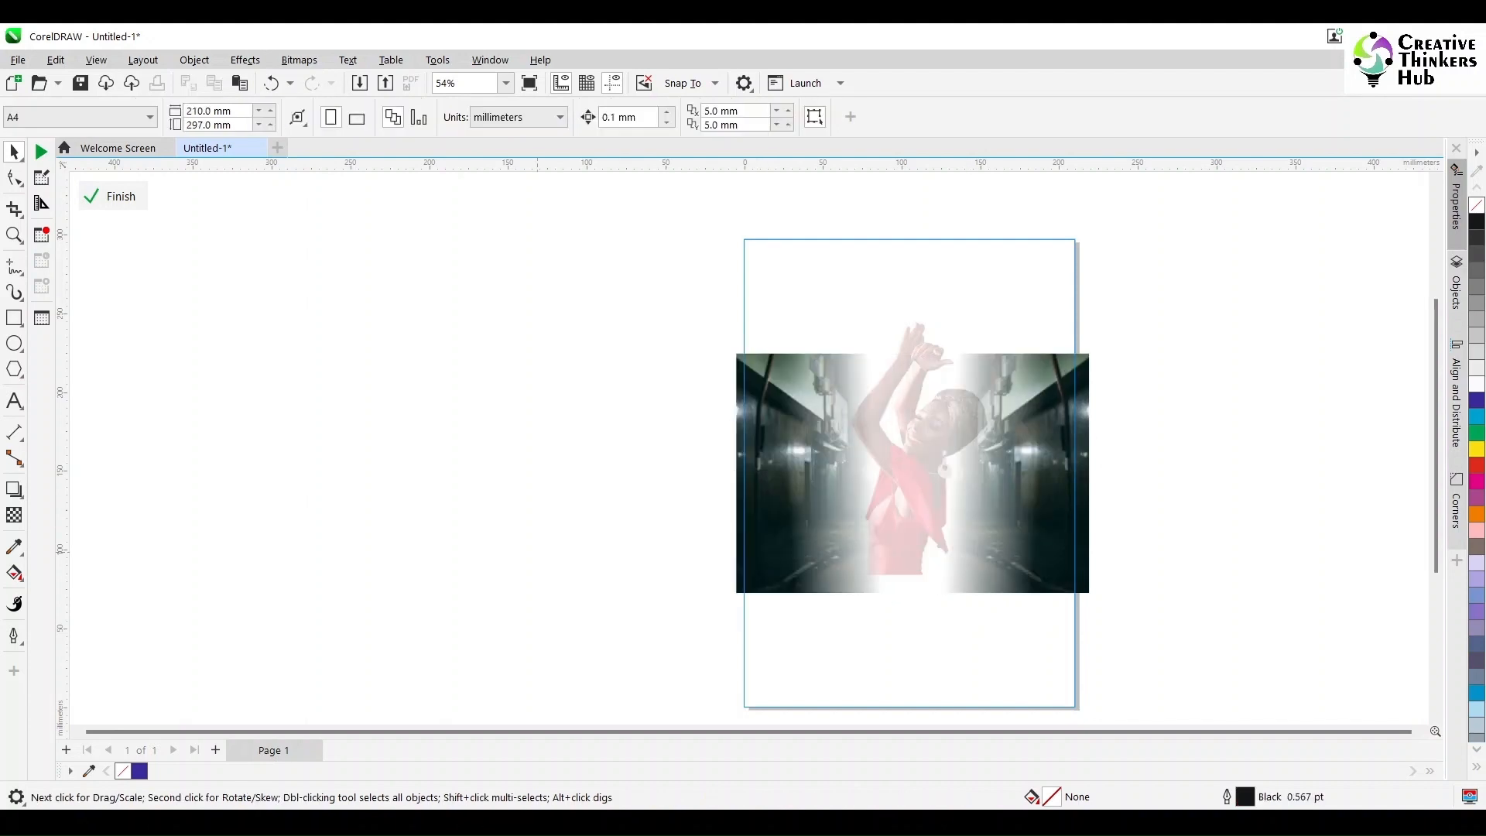
Step: Recolor both alley pieces teal in the Image Adjustment Lab with temperature 9500 and tint 75, and finish editing the frame contents
left_click(1014, 495)
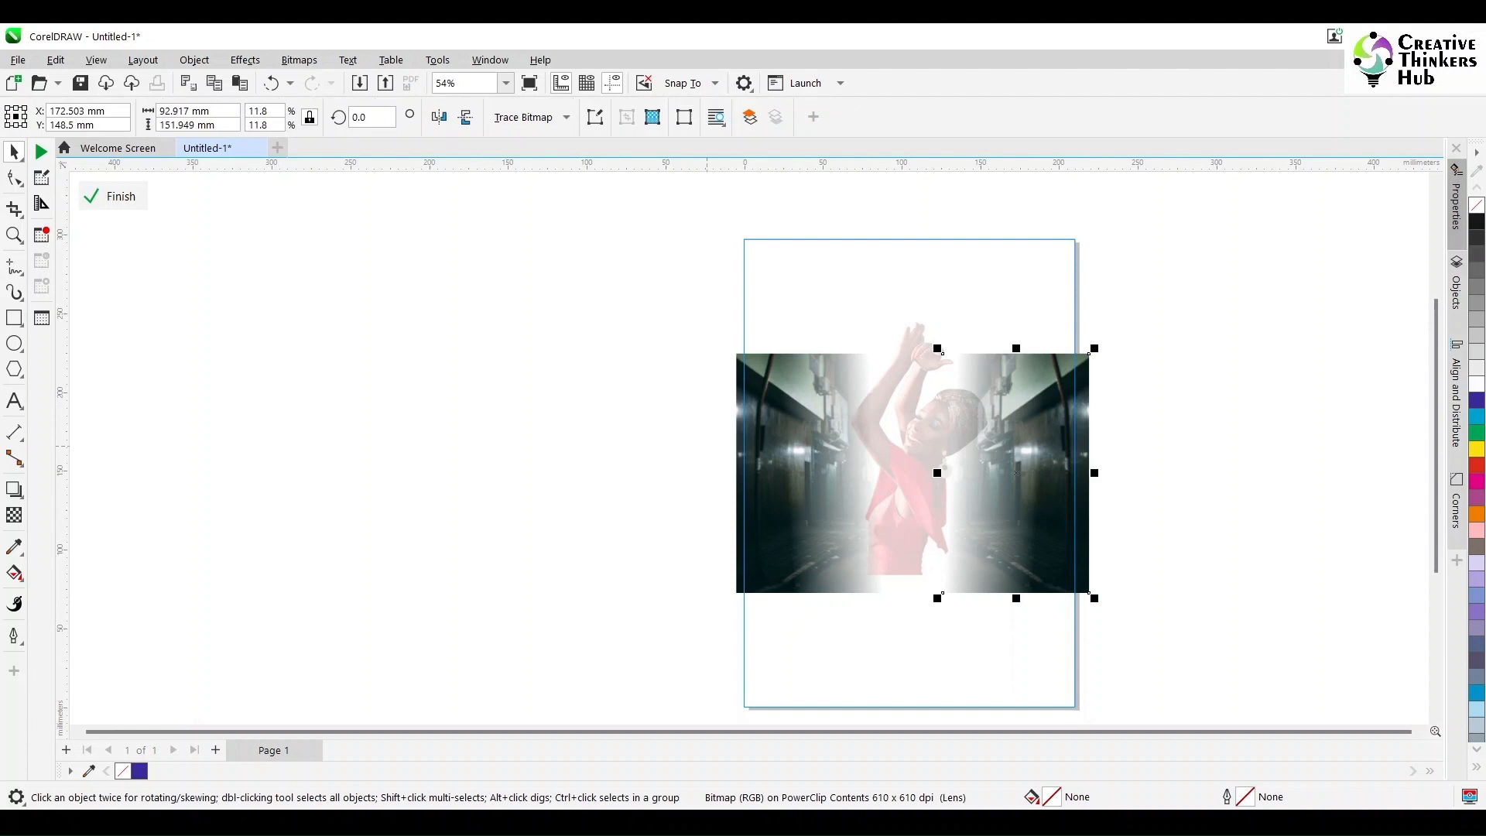
left_click(774, 468, "shift")
left_click(245, 60)
mouse_move(264, 127)
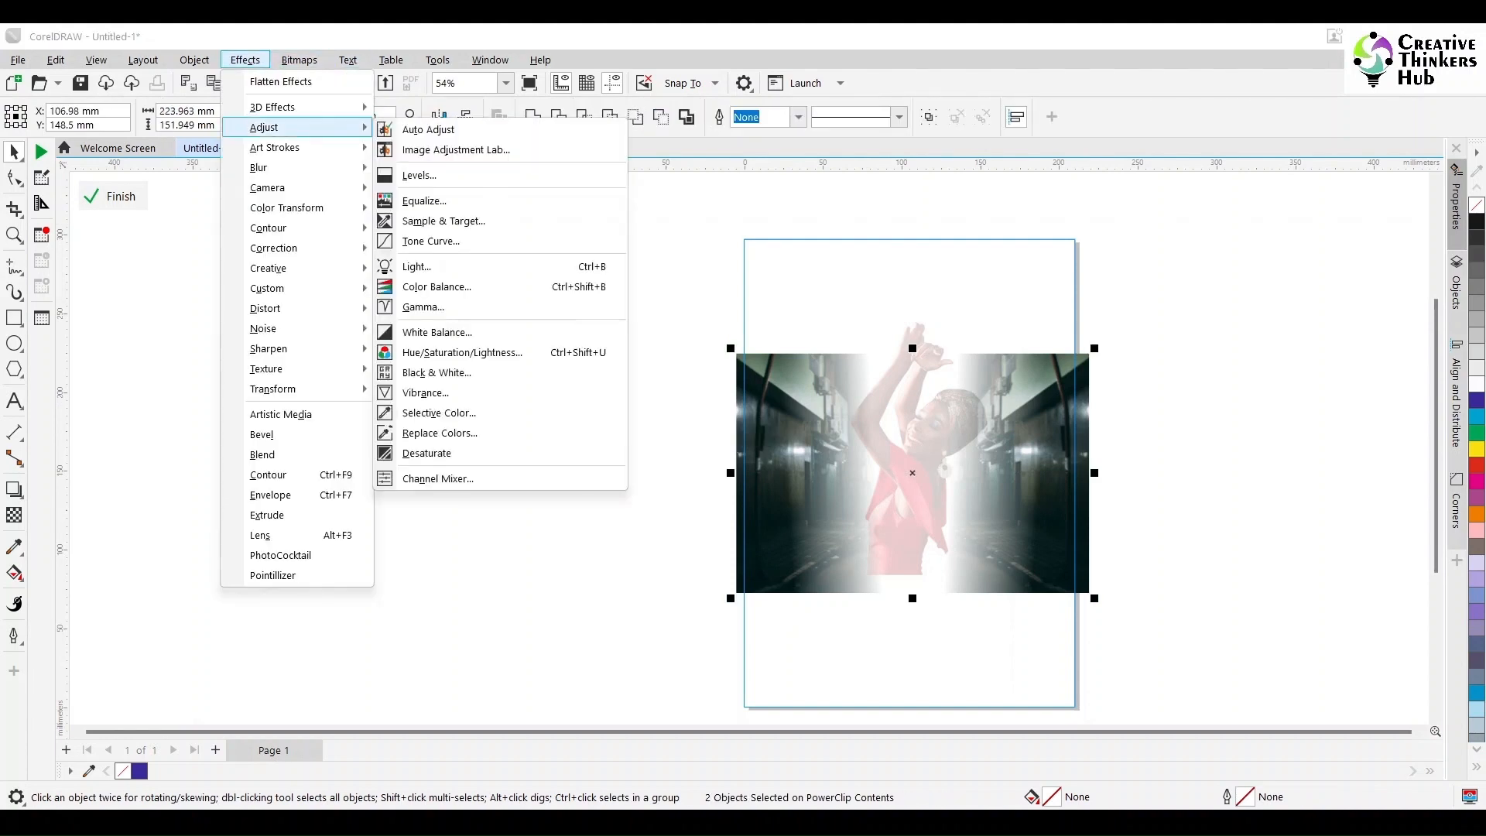
left_click(456, 149)
left_click_drag(793, 108, 400, 116)
left_click(72, 720)
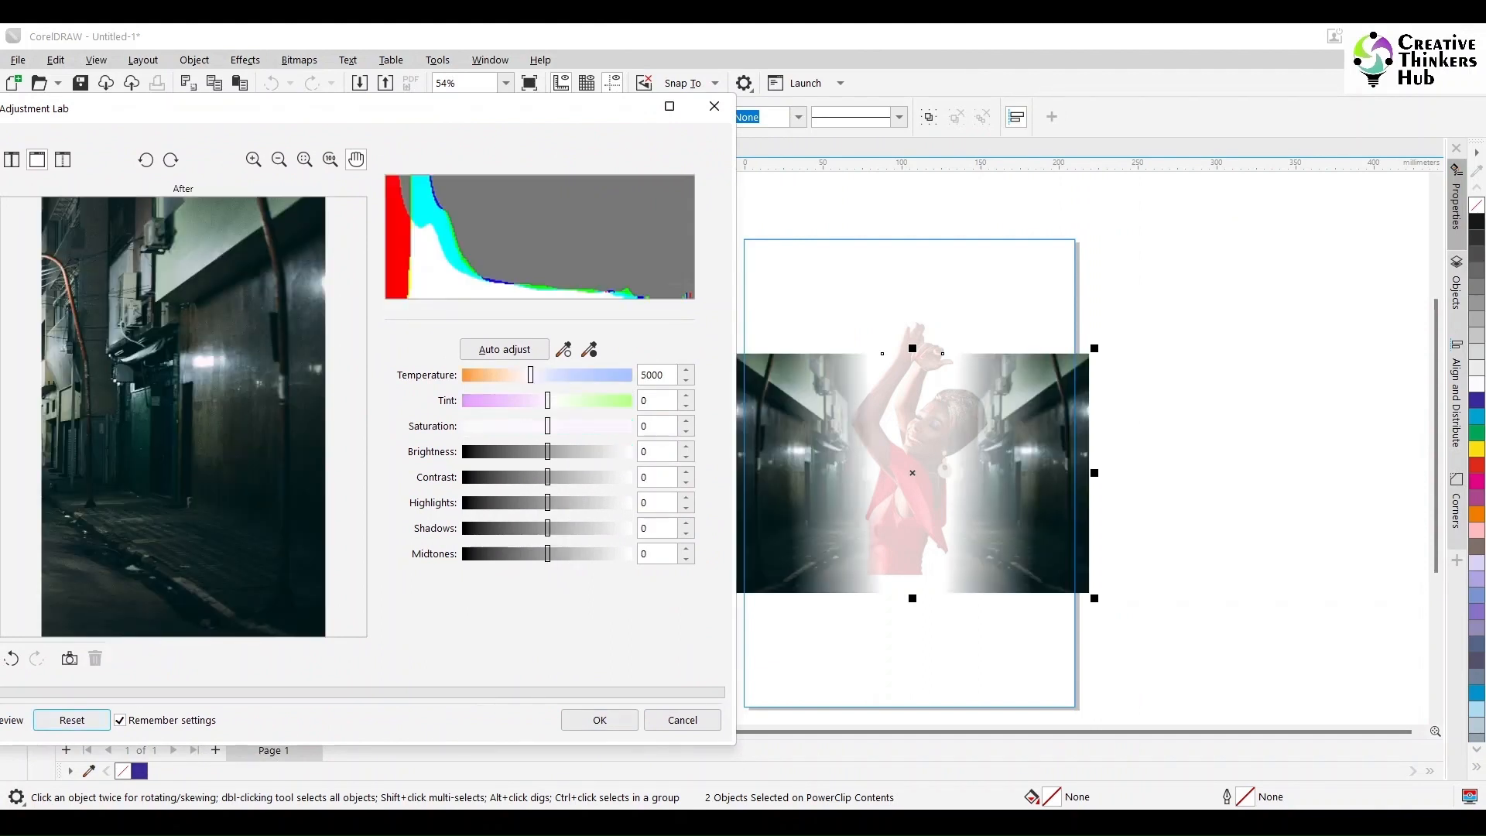
left_click_drag(547, 400, 590, 400)
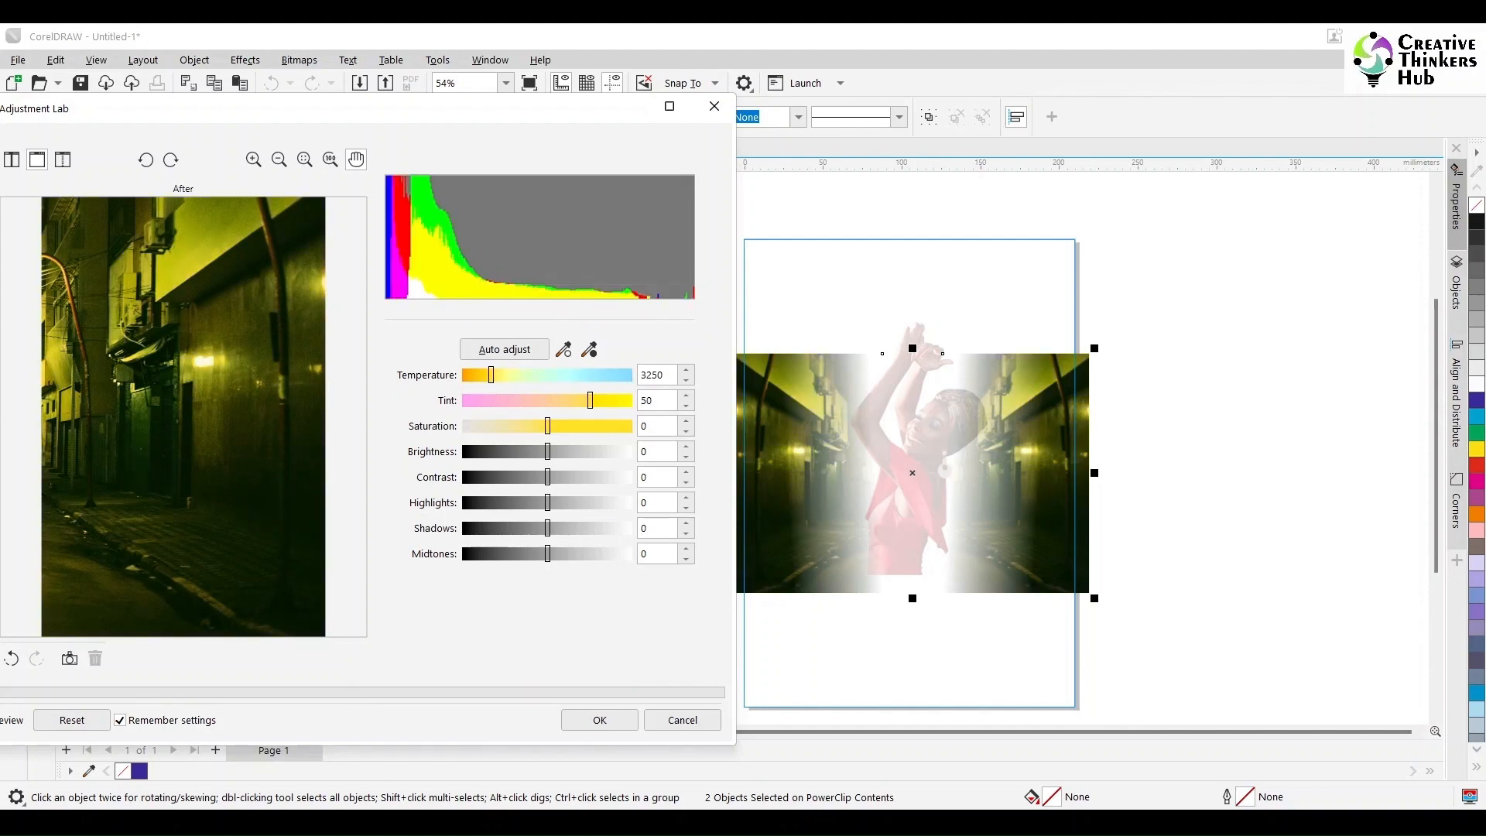
left_click_drag(492, 375, 602, 401)
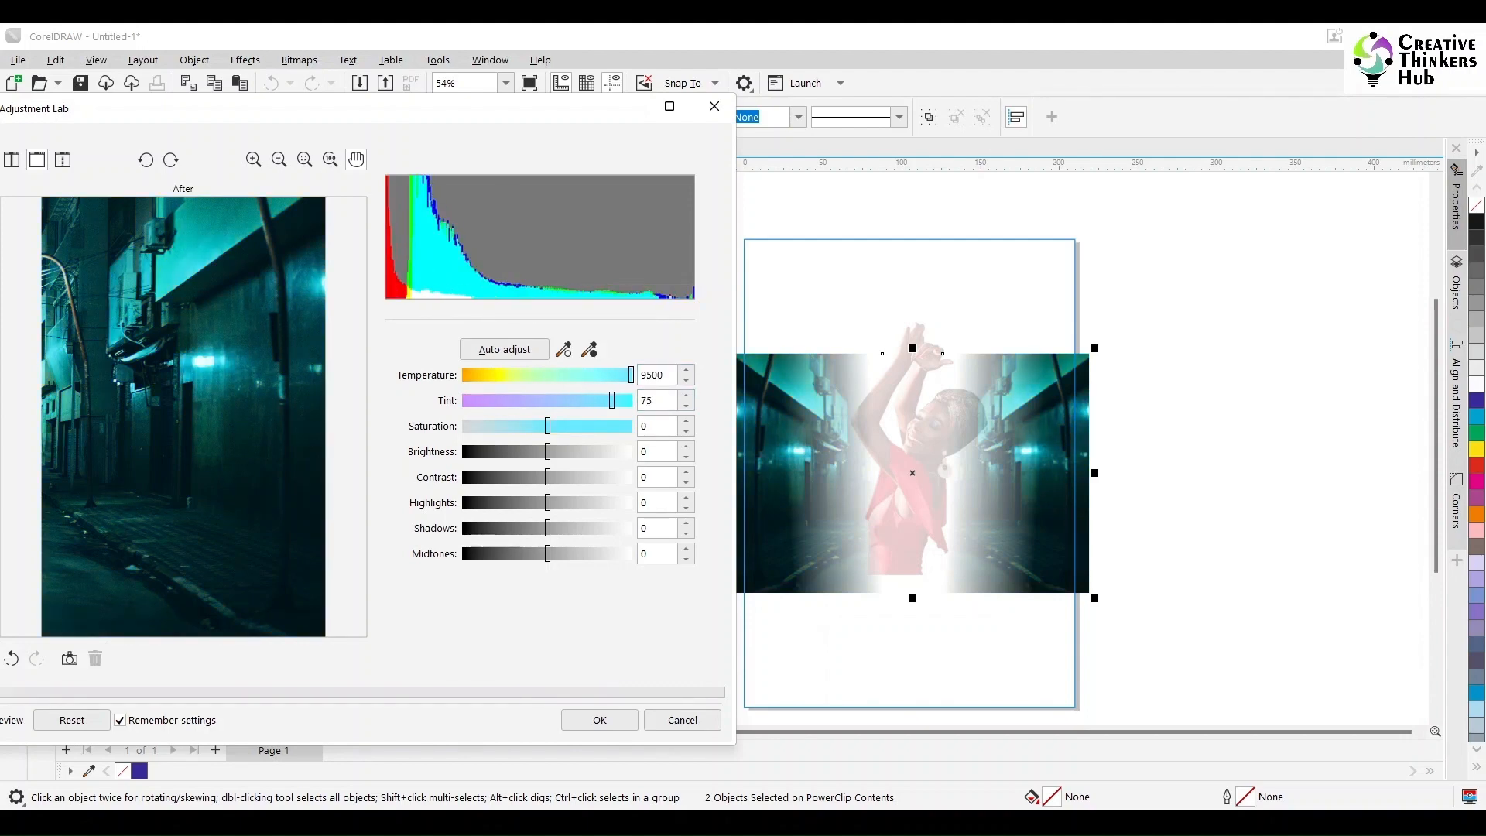
left_click(600, 720)
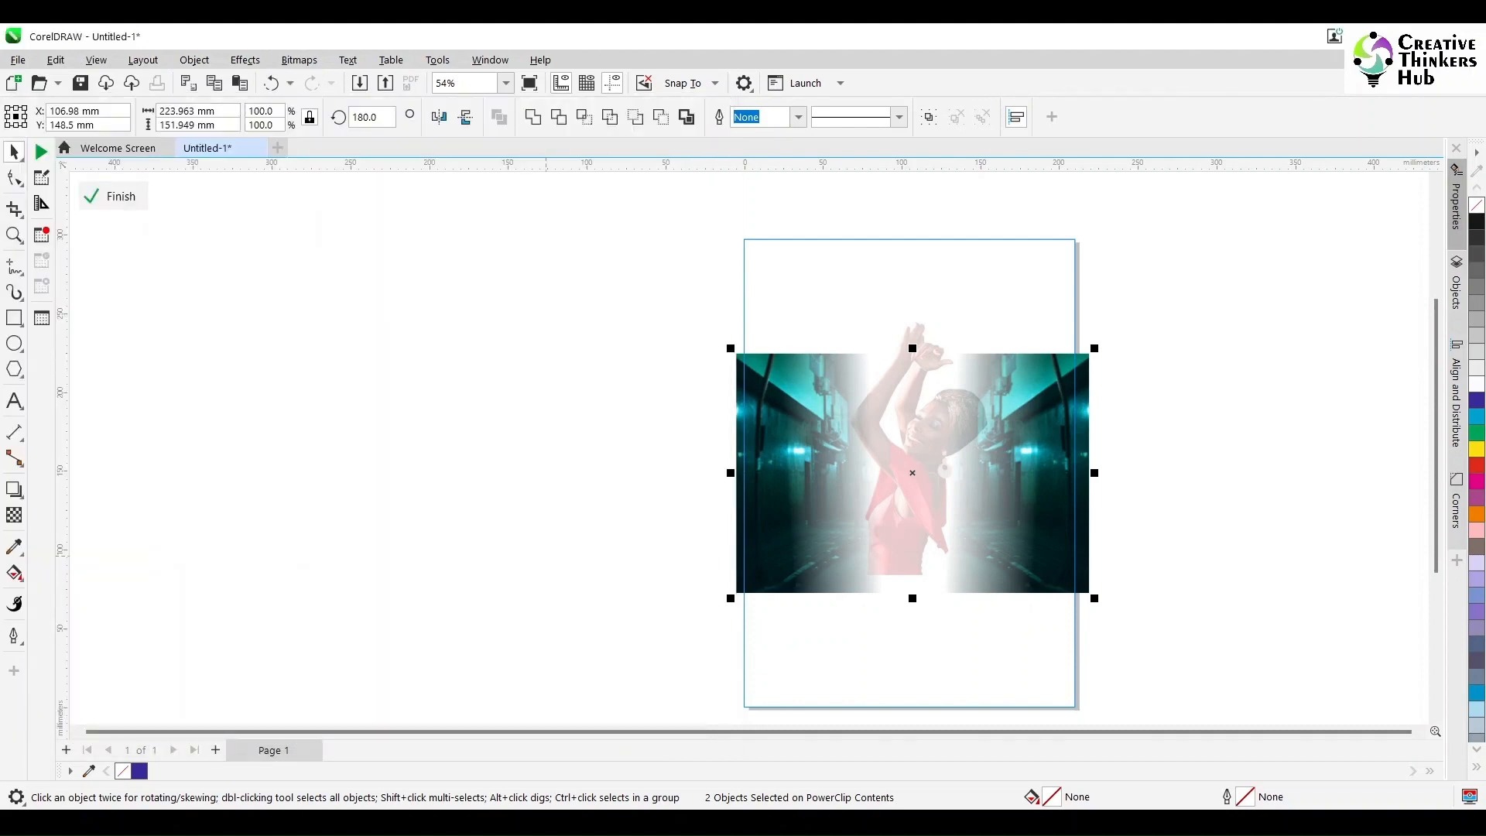
left_click(505, 508, "ctrl")
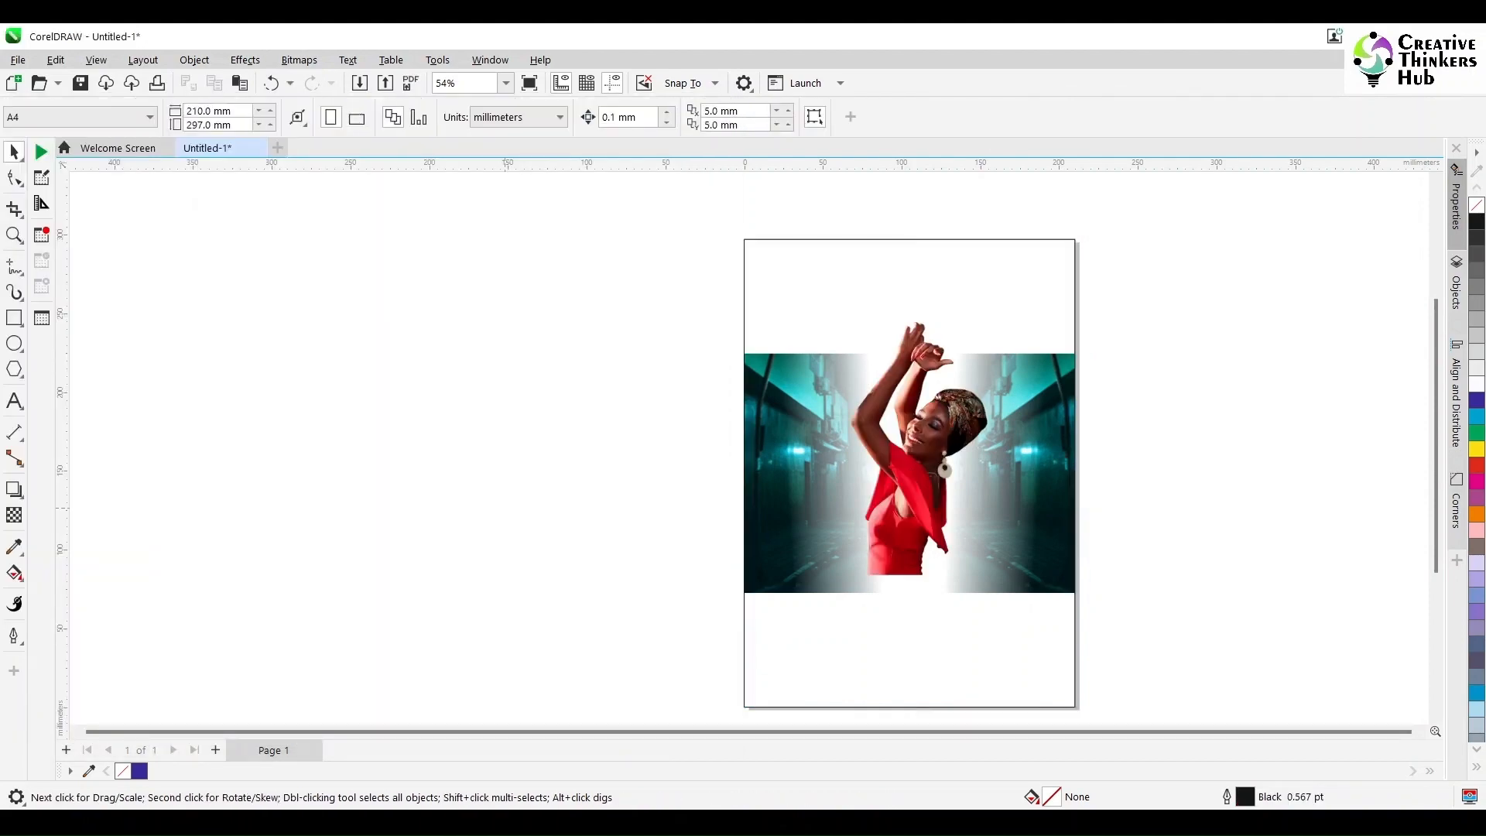
Step: Enlarge the dancing woman cutout proportionally to about 142 × 214 mm so she reaches the alley photo's lower edge
left_click(907, 511)
left_click_drag(1014, 581, 1026, 596)
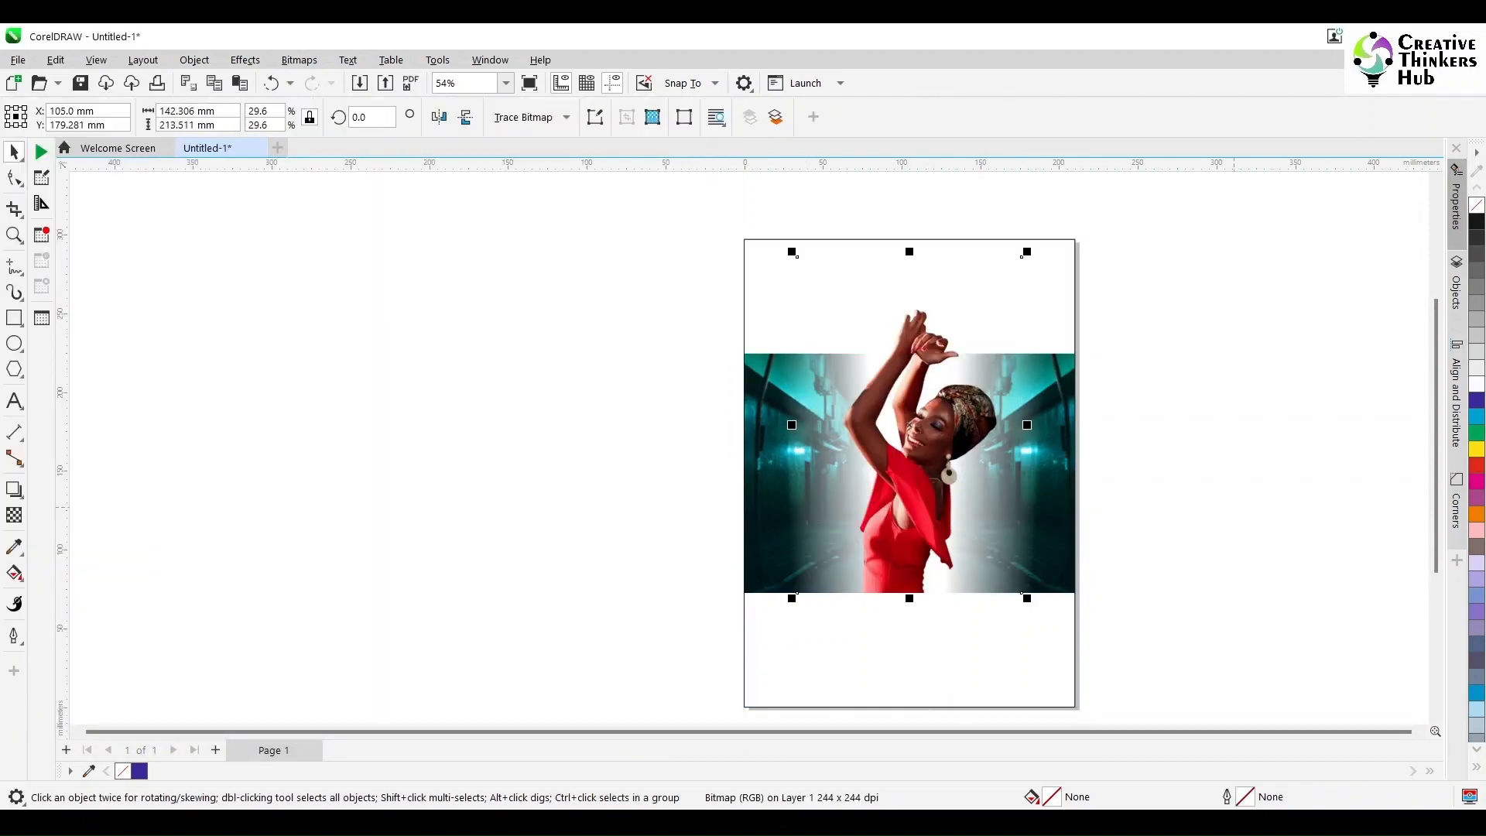
left_click(1130, 565)
Step: Fill the poster rectangle with C100 M100 blue and turn it into a linear fountain fill ending in K100 black
left_click(1037, 543)
left_click(1476, 400)
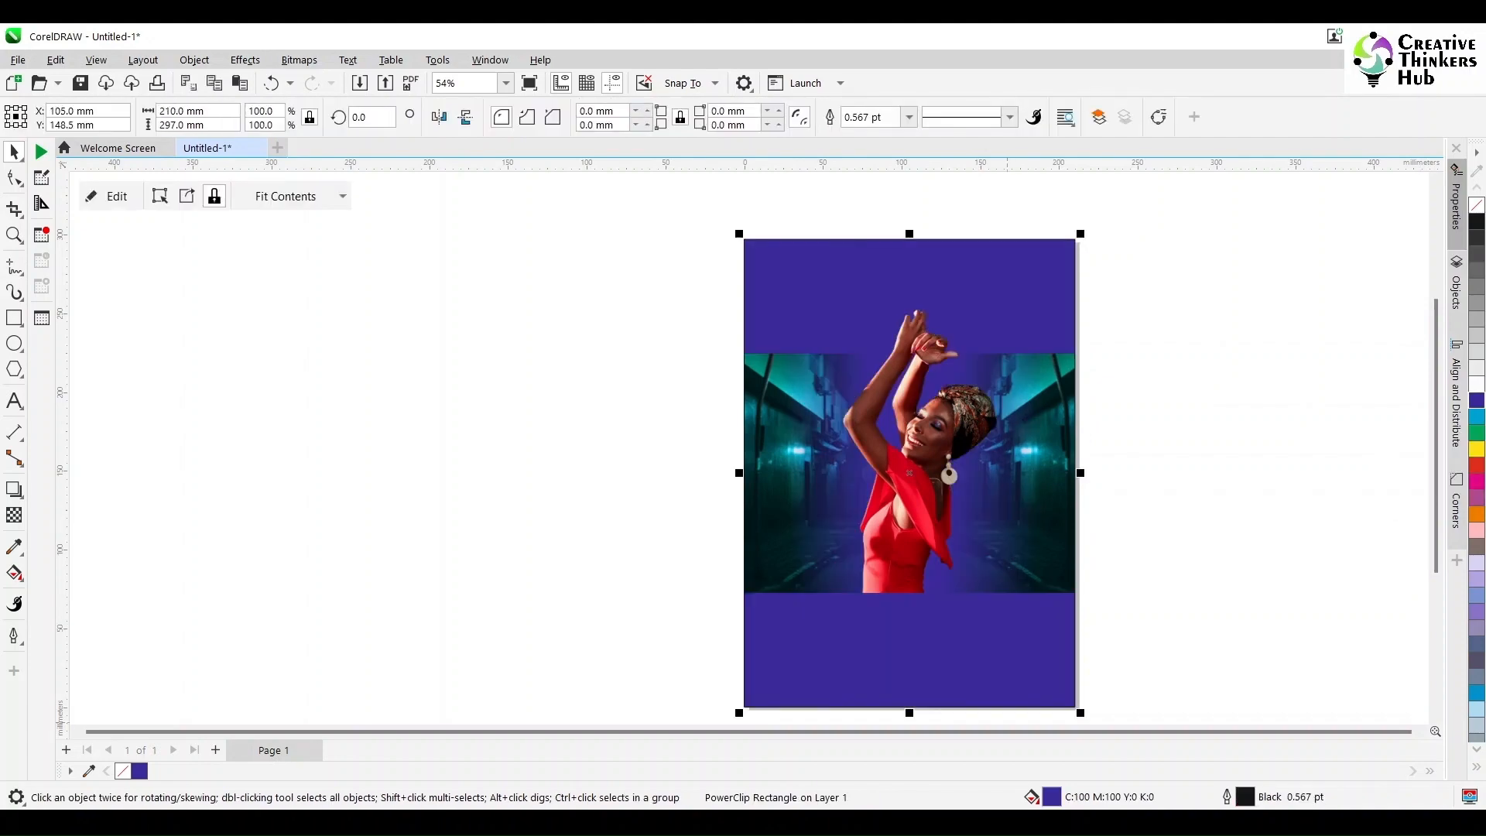
double_click(1051, 796)
left_click(524, 186)
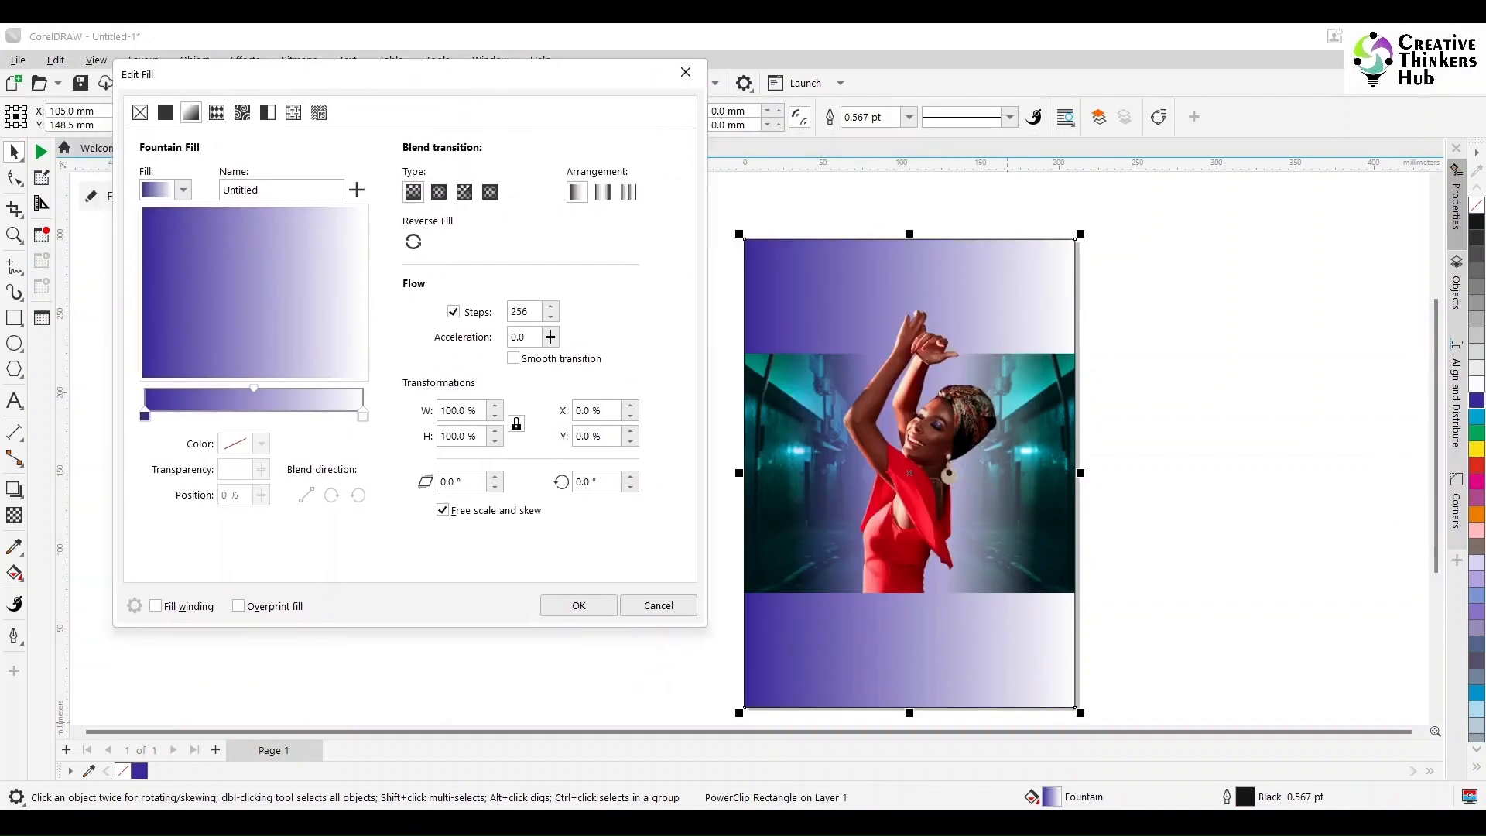
left_click(261, 443)
key("Return")
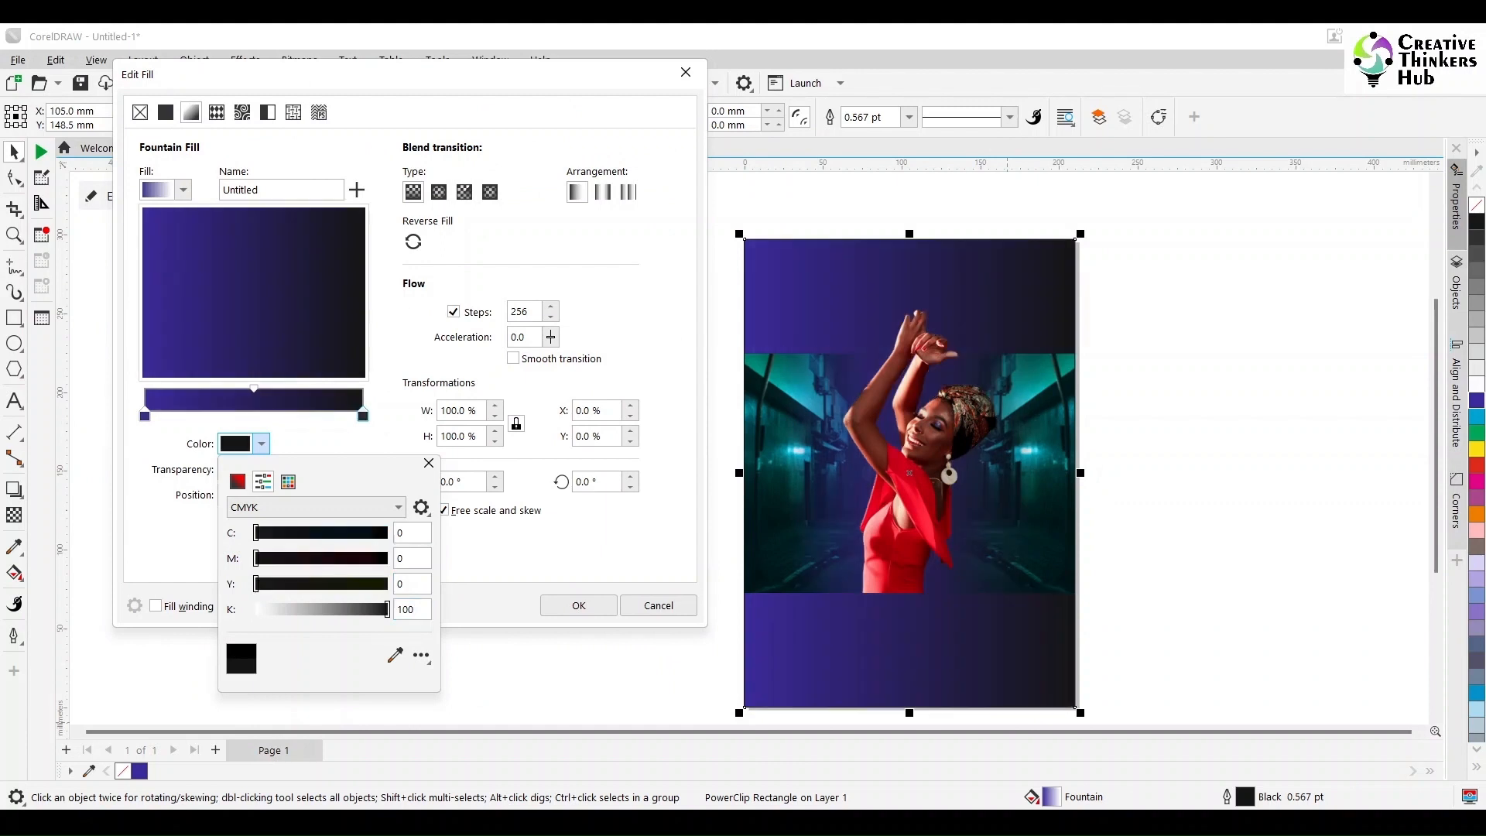
Step: Make the fountain fill elliptical, with black as the outer color and palette blue as the center color
left_click(438, 192)
left_click(145, 416)
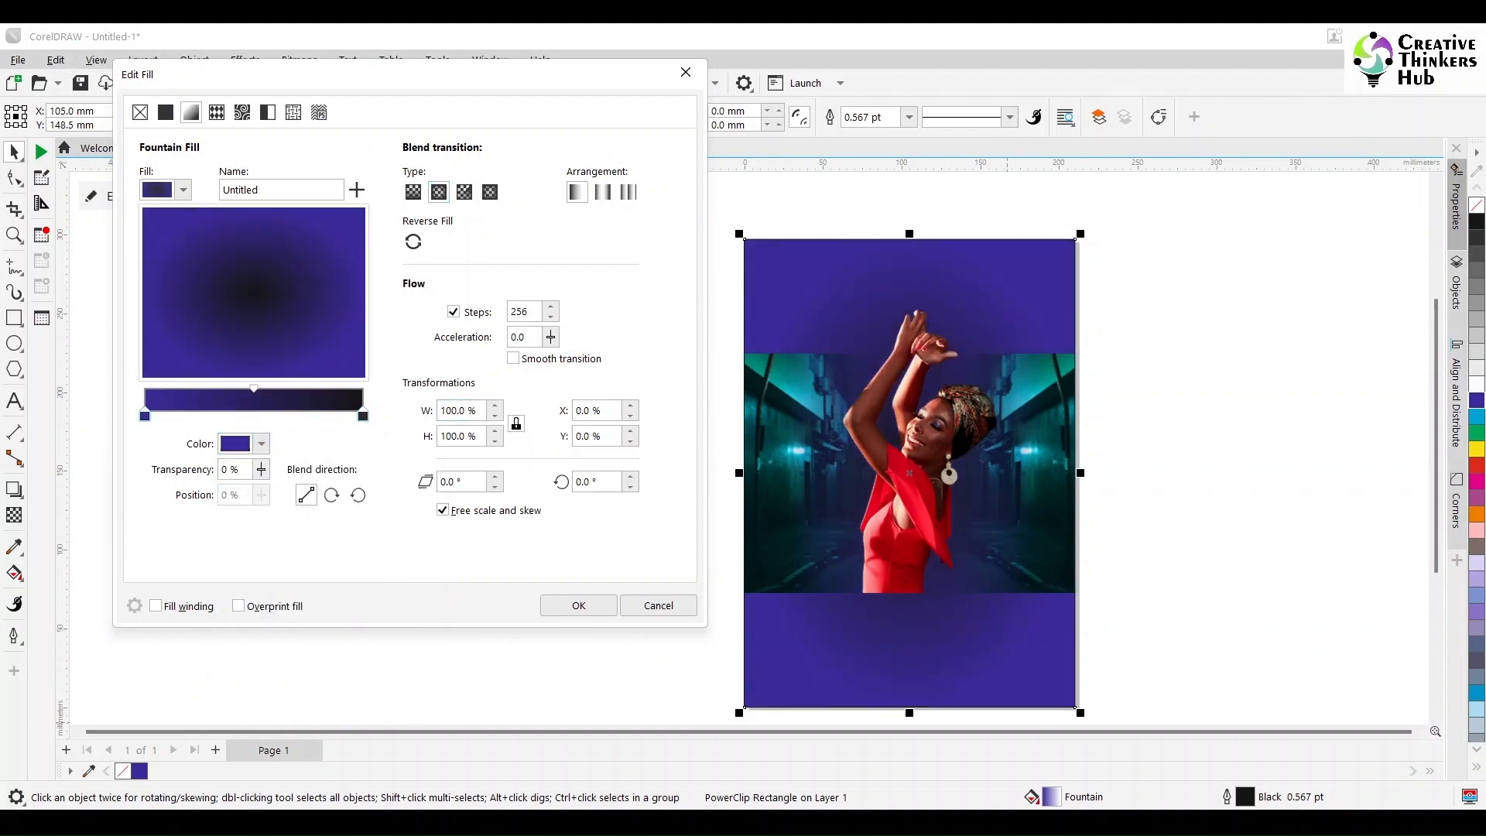
left_click(262, 444)
left_click(244, 534)
left_click(363, 416)
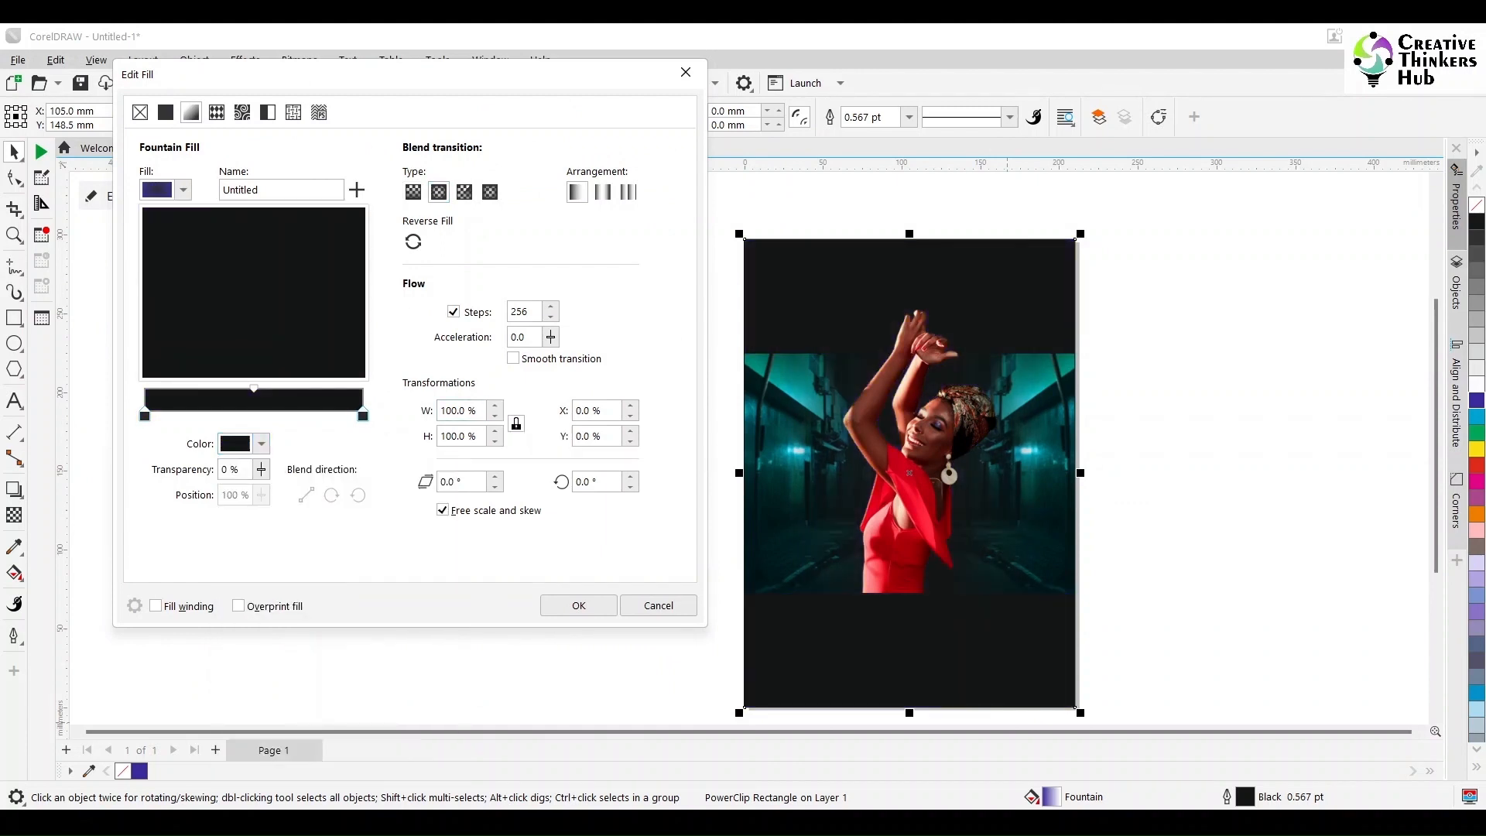
left_click(261, 443)
left_click(288, 481)
left_click(312, 557)
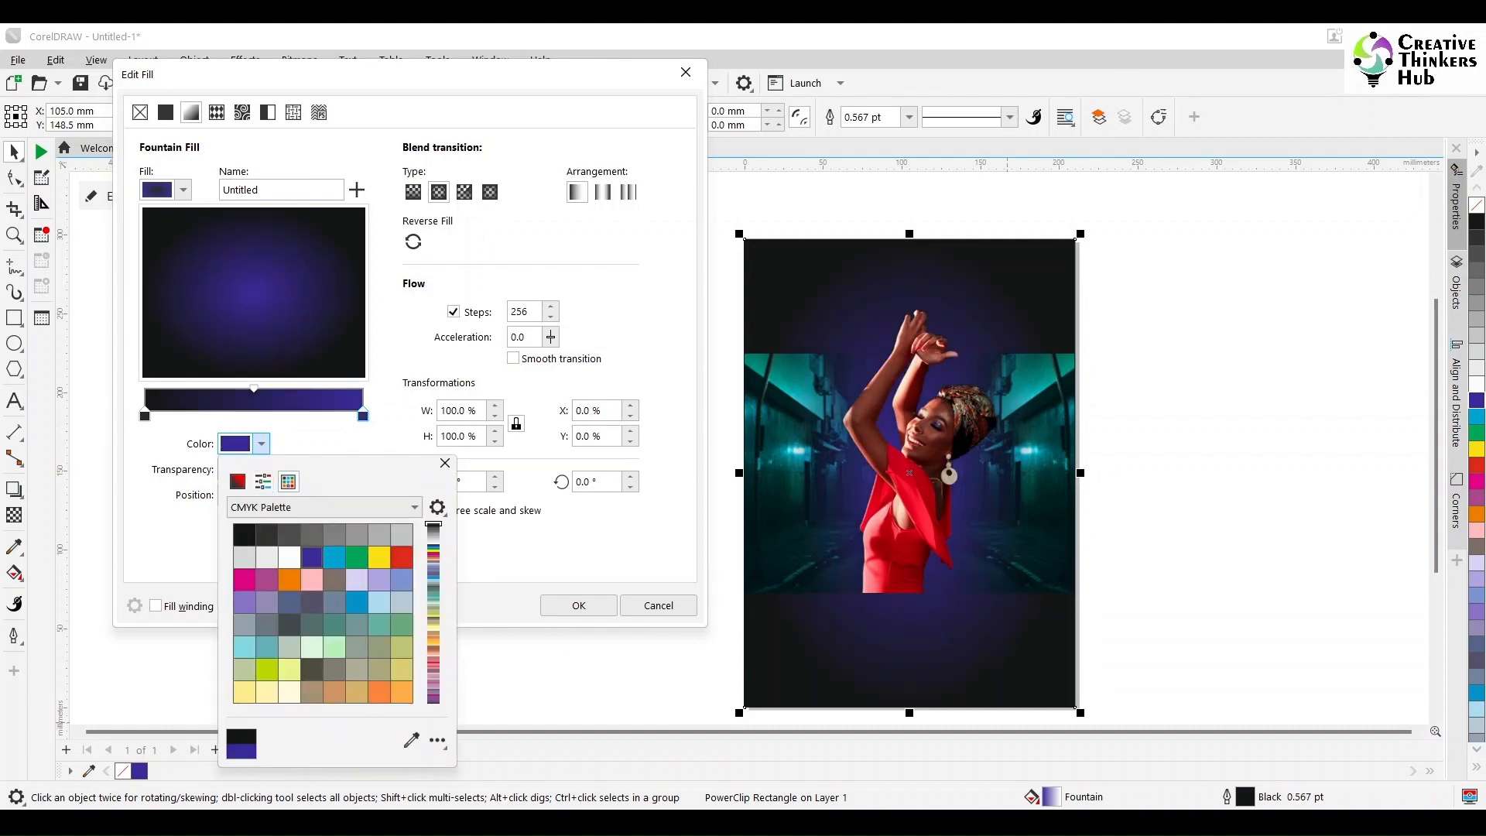
left_click(445, 463)
Step: Try fountain fill widths and heights of 200%, 75% and 80%, and return both to 100%
double_click(459, 411)
type("20")
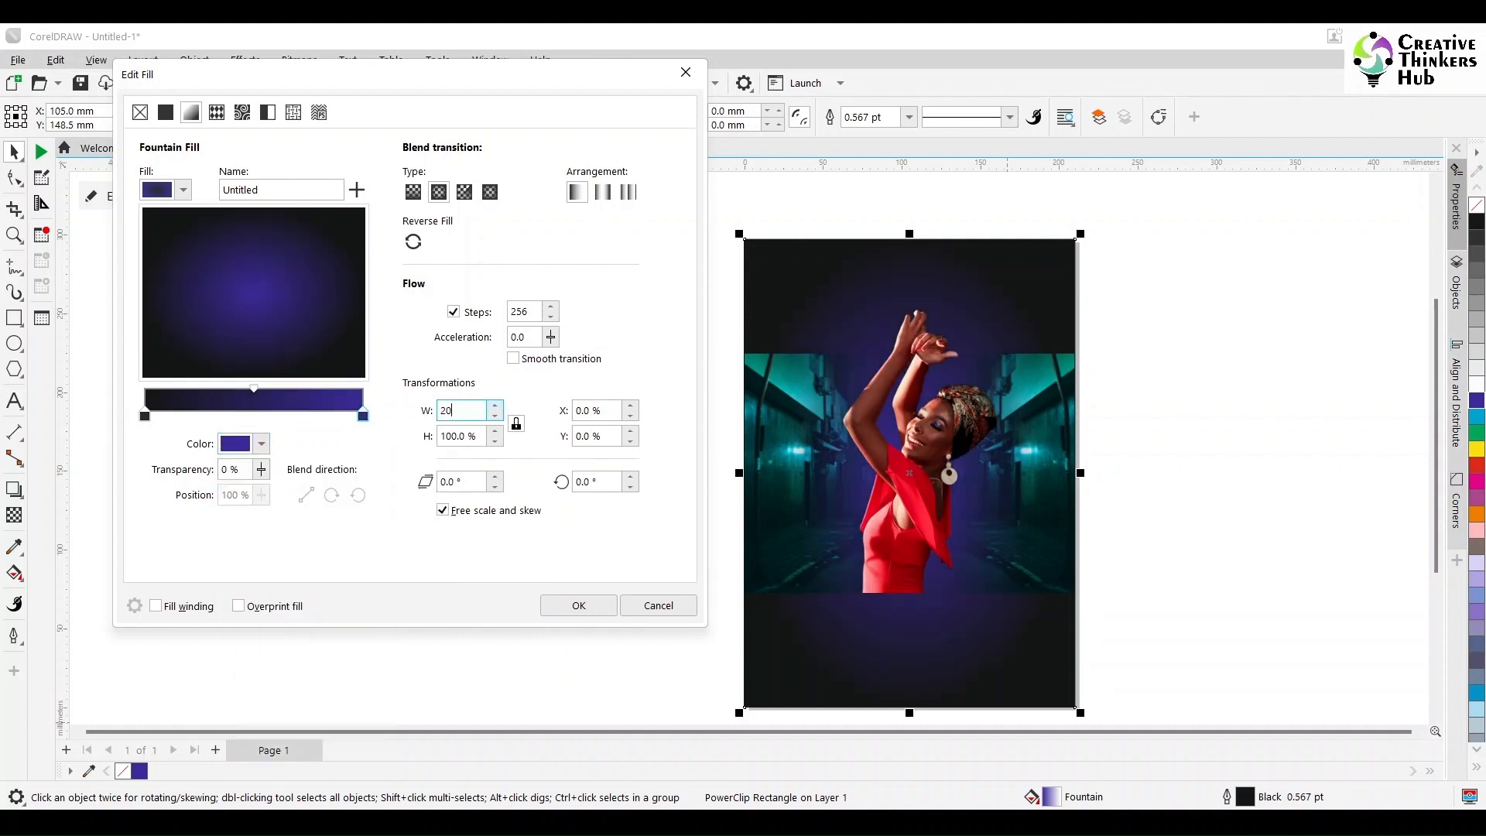
type("0")
key("Return")
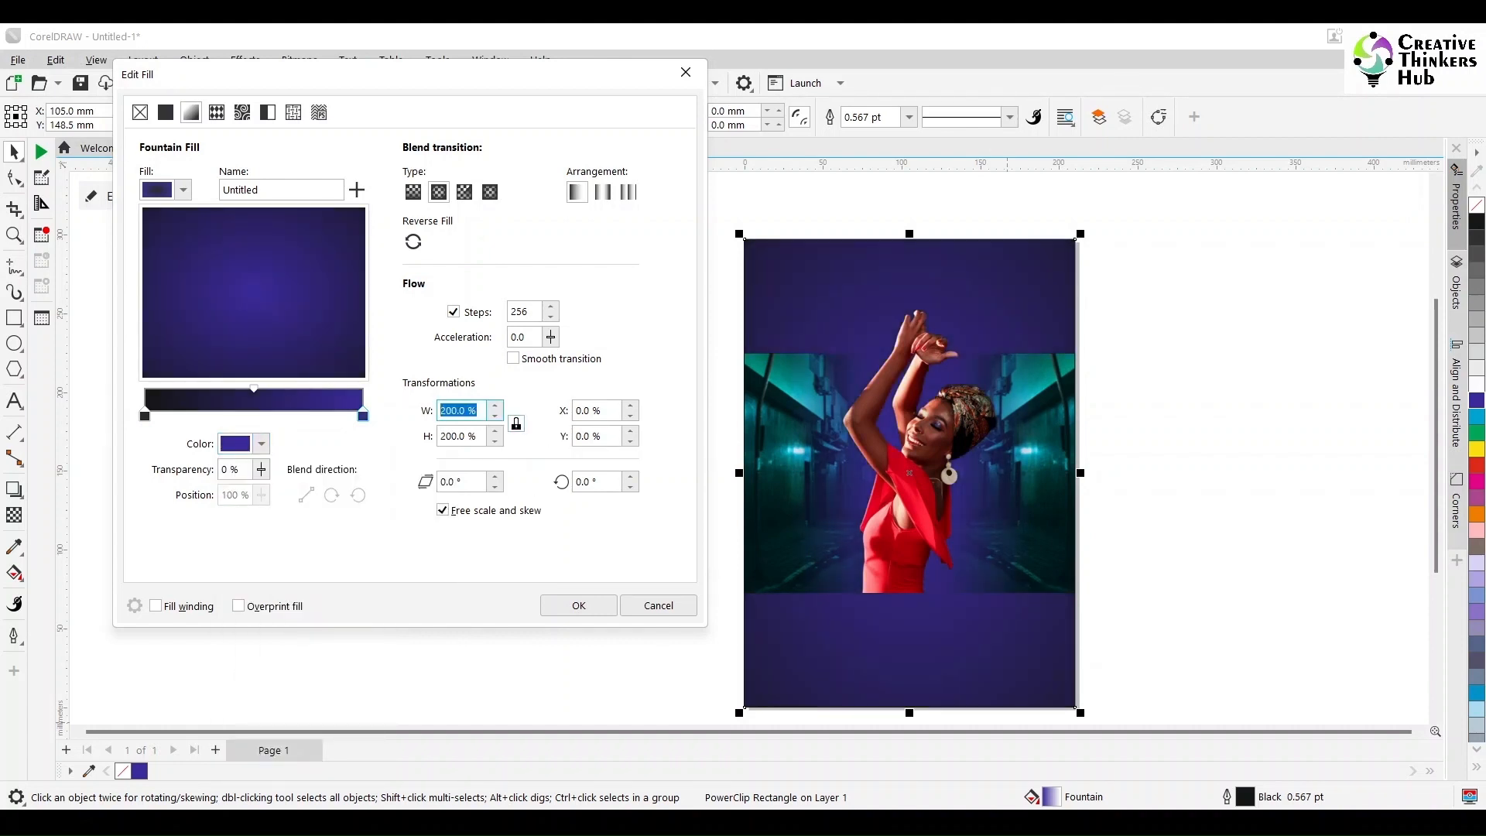
type("75")
key("Return")
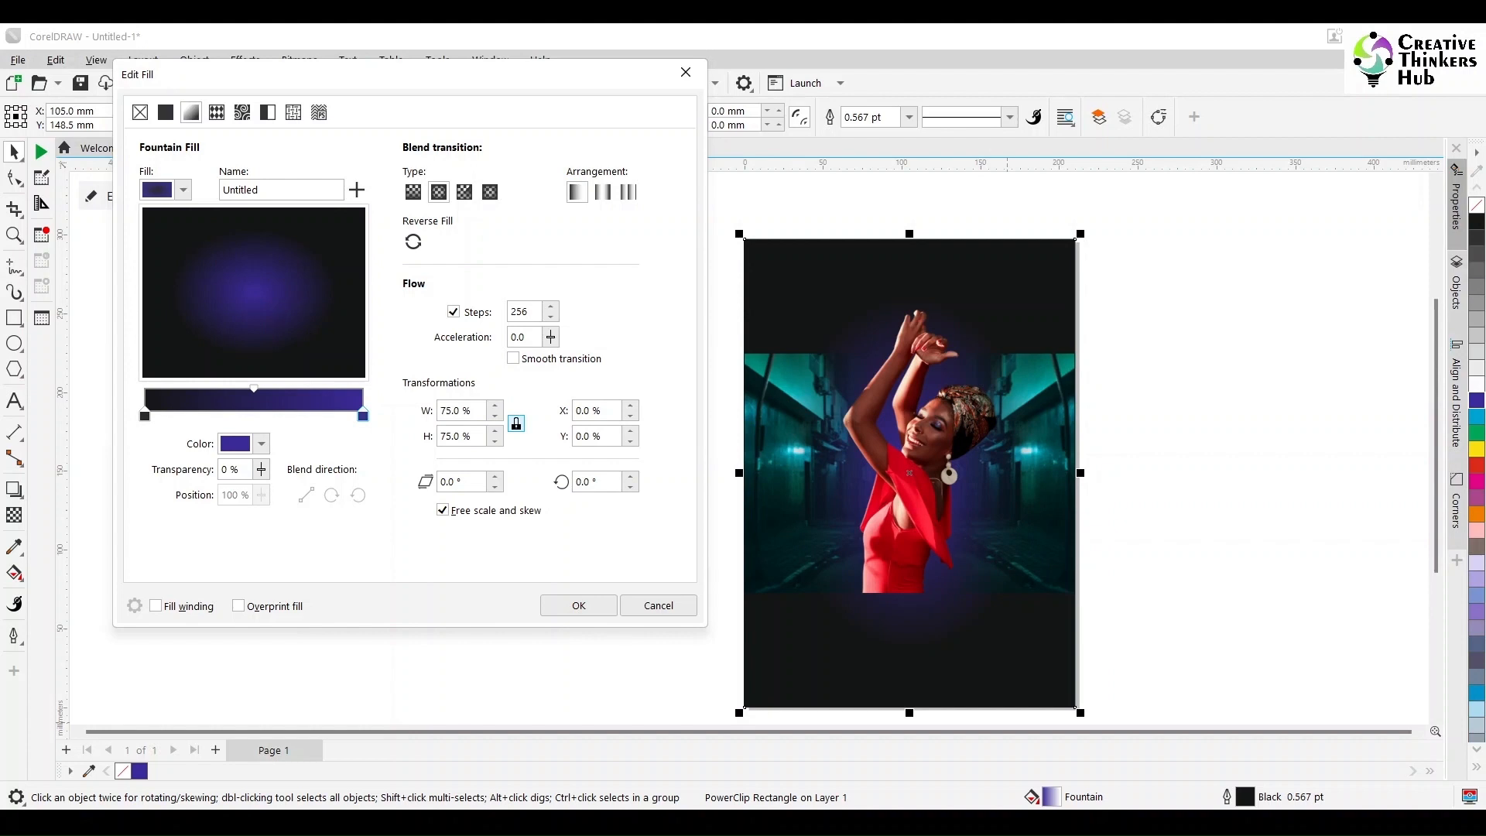
type("80")
key("Return")
type("100")
key("Return")
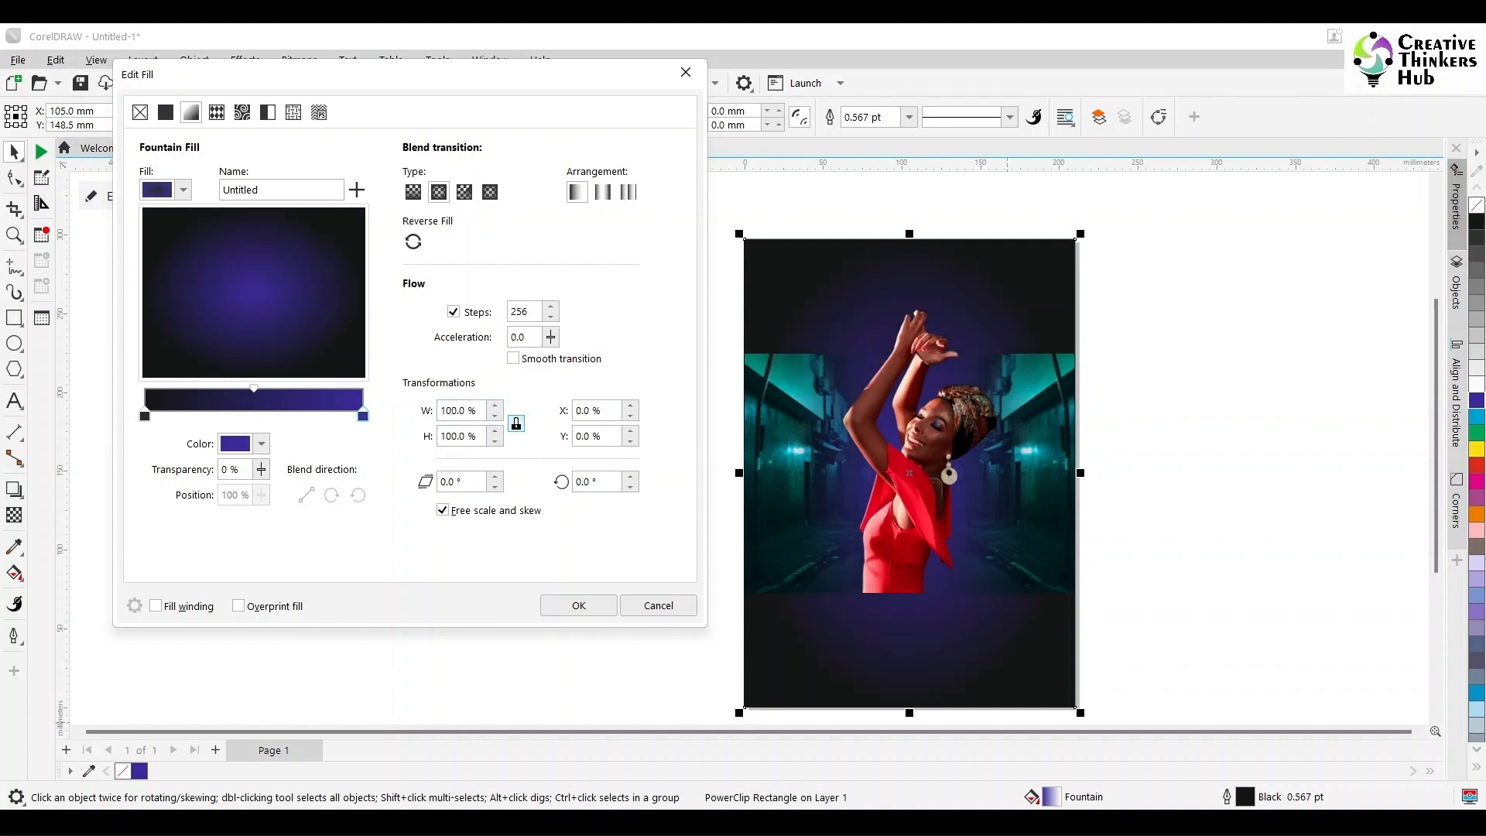
Step: Apply the fountain fill, open the frame contents and convert each alley piece to a 300 dpi CMYK bitmap
left_click(578, 605)
double_click(1041, 454)
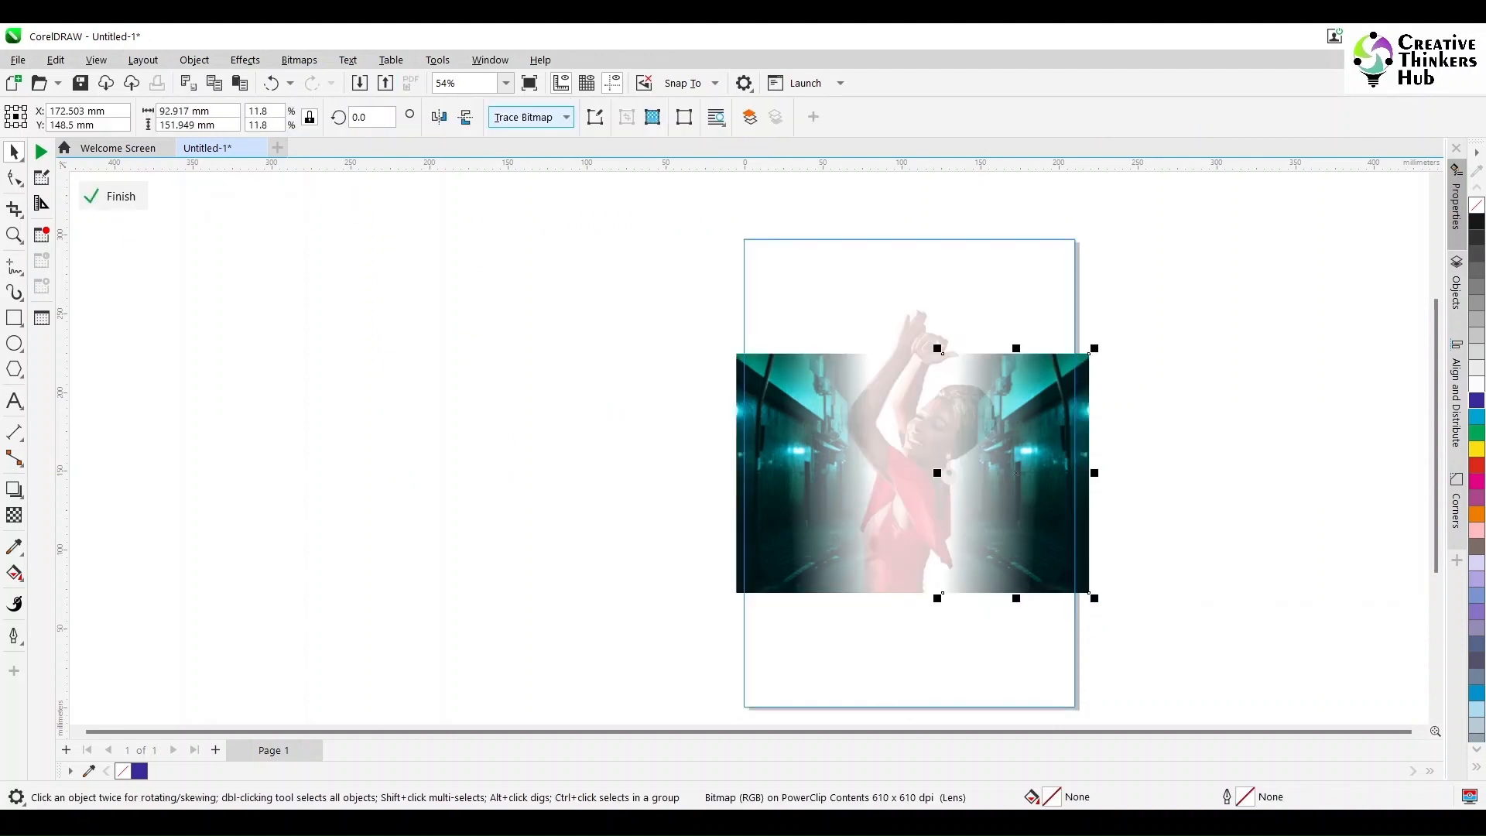
left_click(299, 59)
left_click(332, 86)
left_click(763, 525)
left_click(756, 514)
left_click(298, 60)
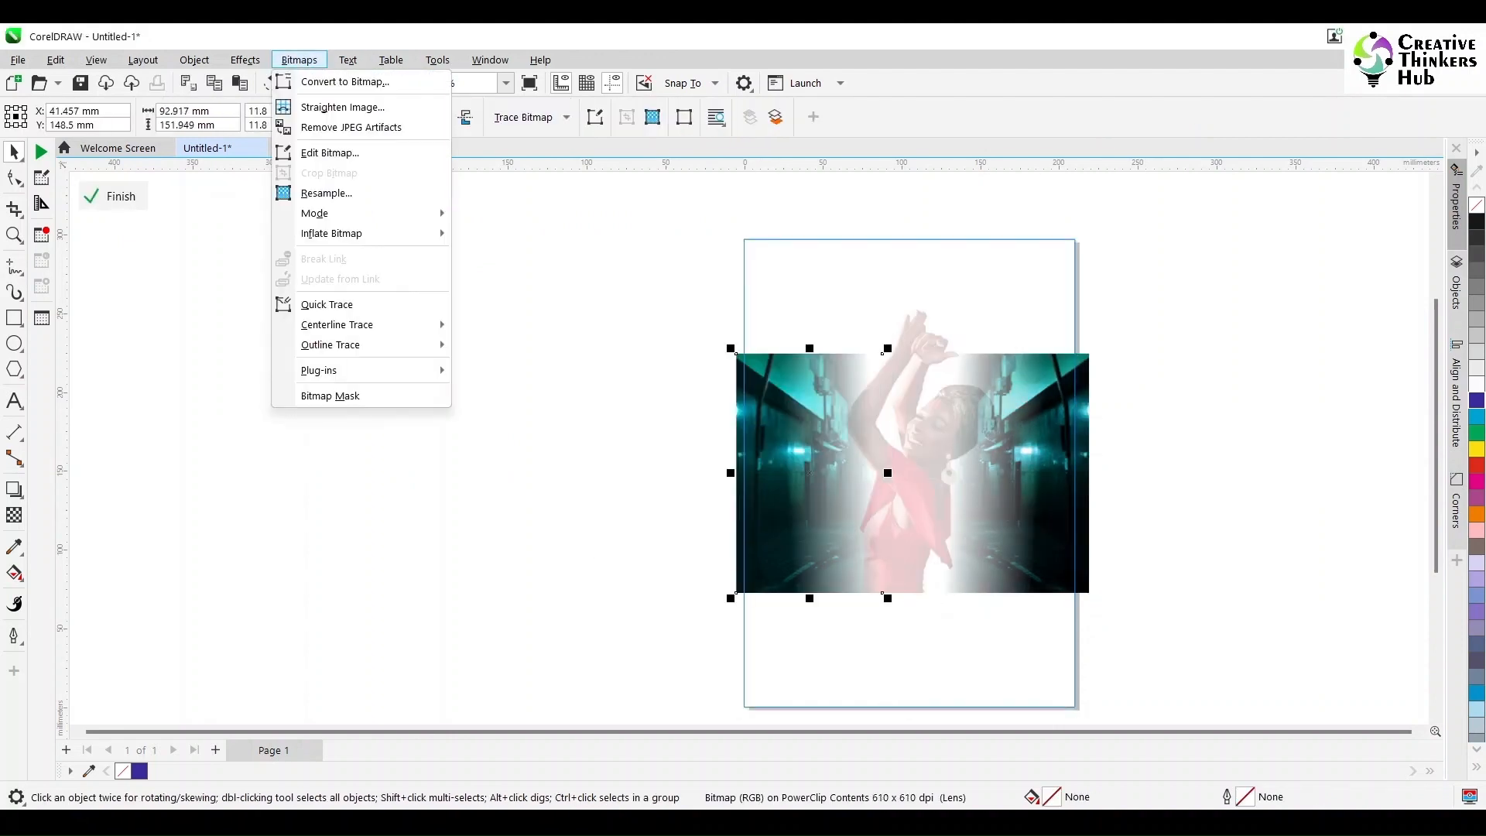
left_click(339, 81)
left_click(764, 524)
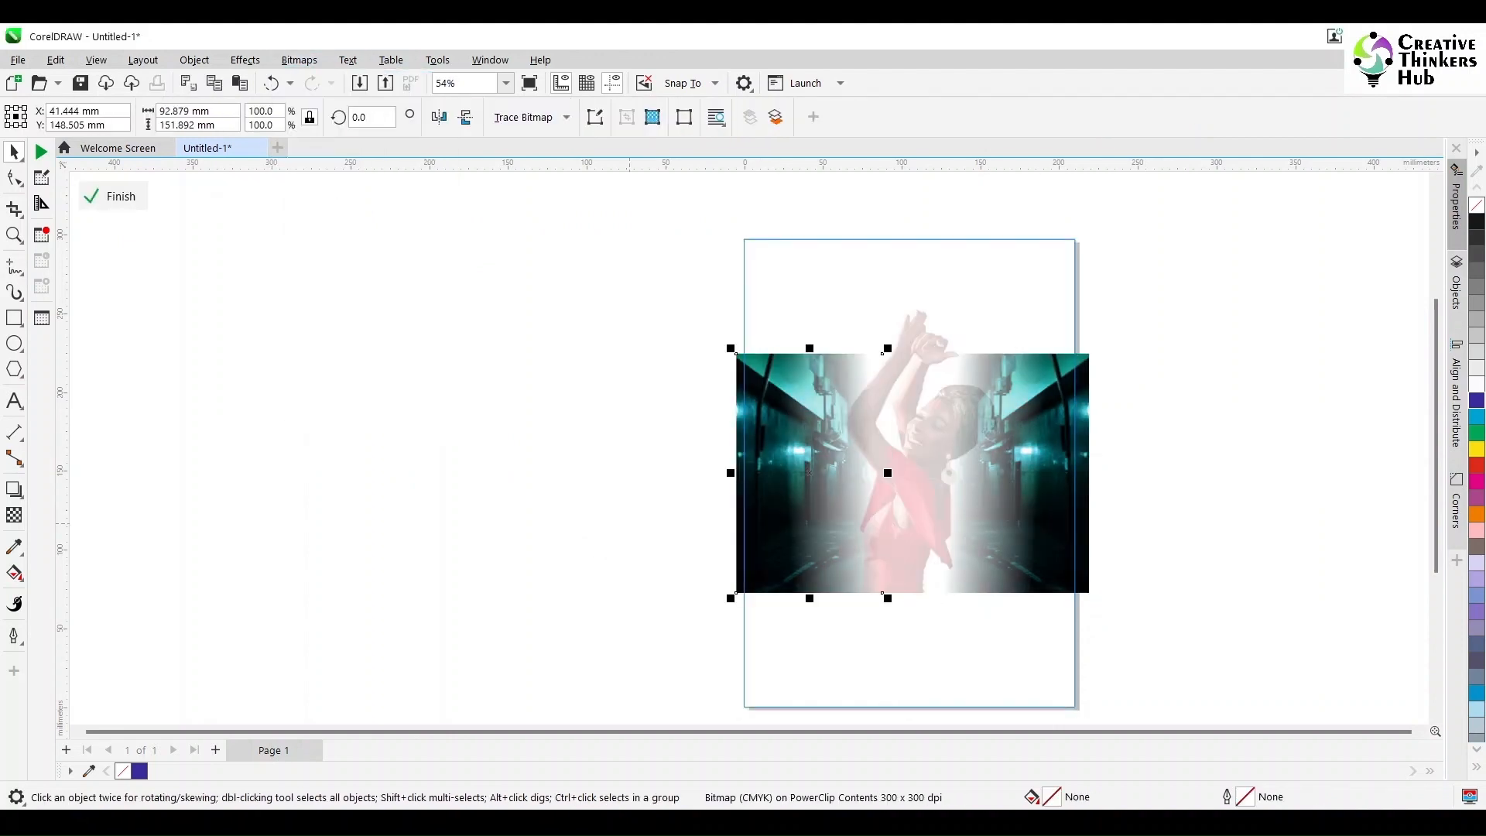
Step: Merge both alley pieces into one bitmap and fade its top edge with a 90° linear fountain transparency
key("ctrl+a")
left_click(298, 59)
left_click(339, 81)
left_click(764, 523)
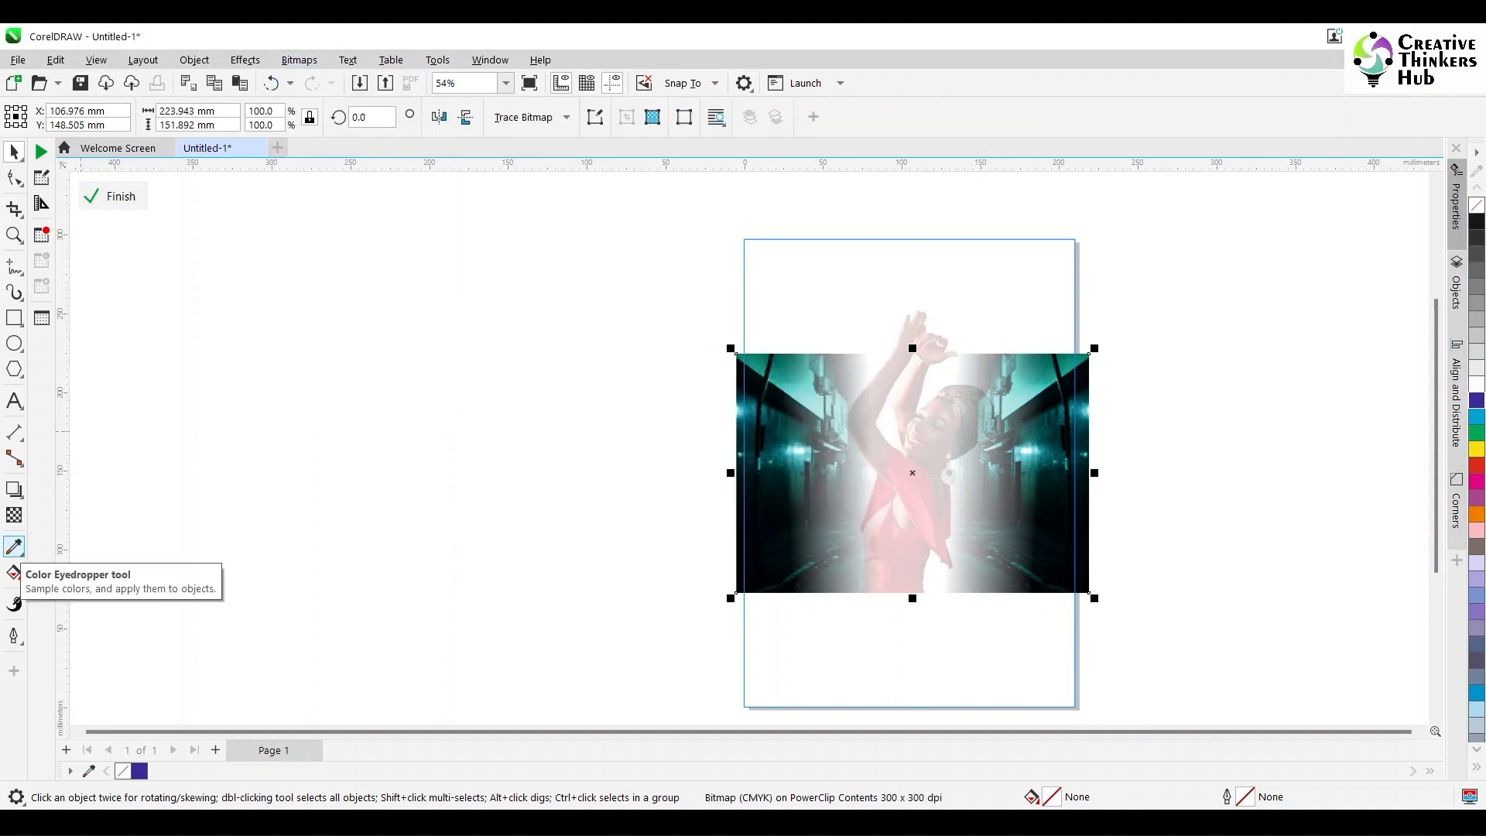
left_click(14, 515)
left_click_drag(1089, 358, 1089, 414)
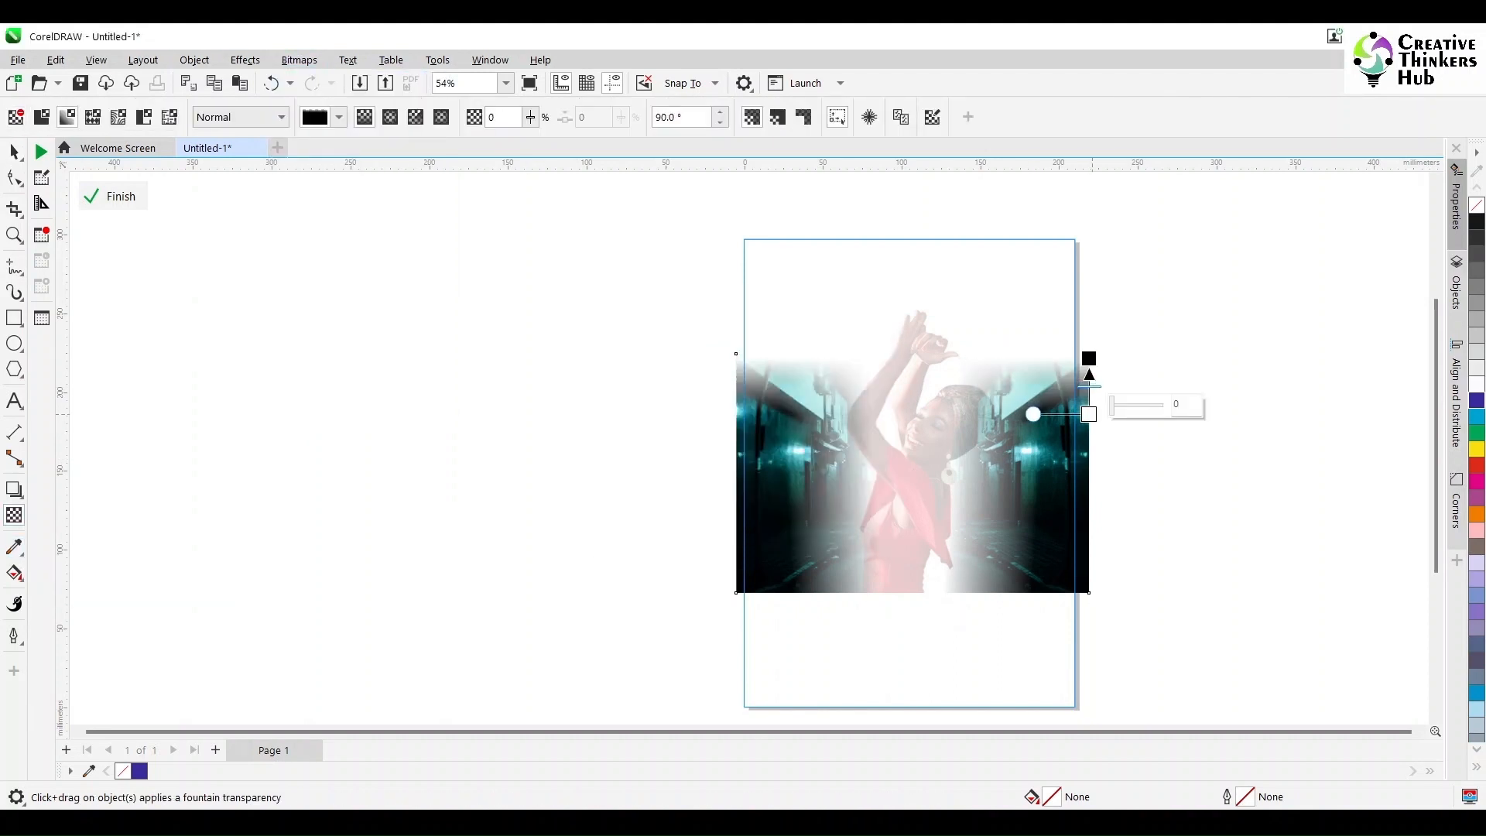
Step: Convert the faded alley image to a 300 dpi CMYK bitmap with transparent background and fade its bottom edge with a -90° linear transparency
left_click(14, 151)
left_click(299, 60)
left_click(339, 83)
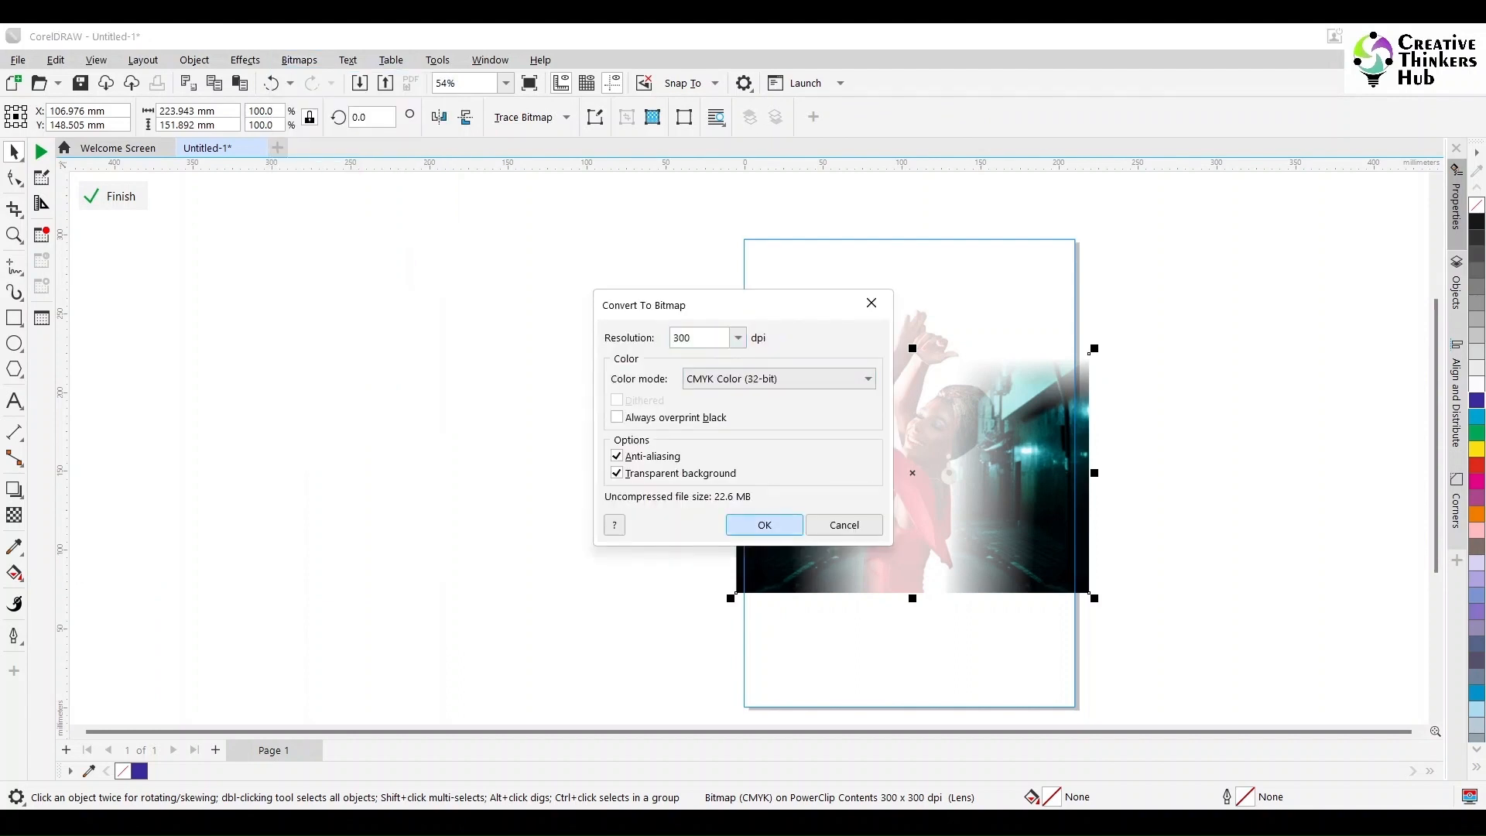
left_click(764, 524)
left_click(14, 515)
left_click_drag(1089, 526, 1089, 585)
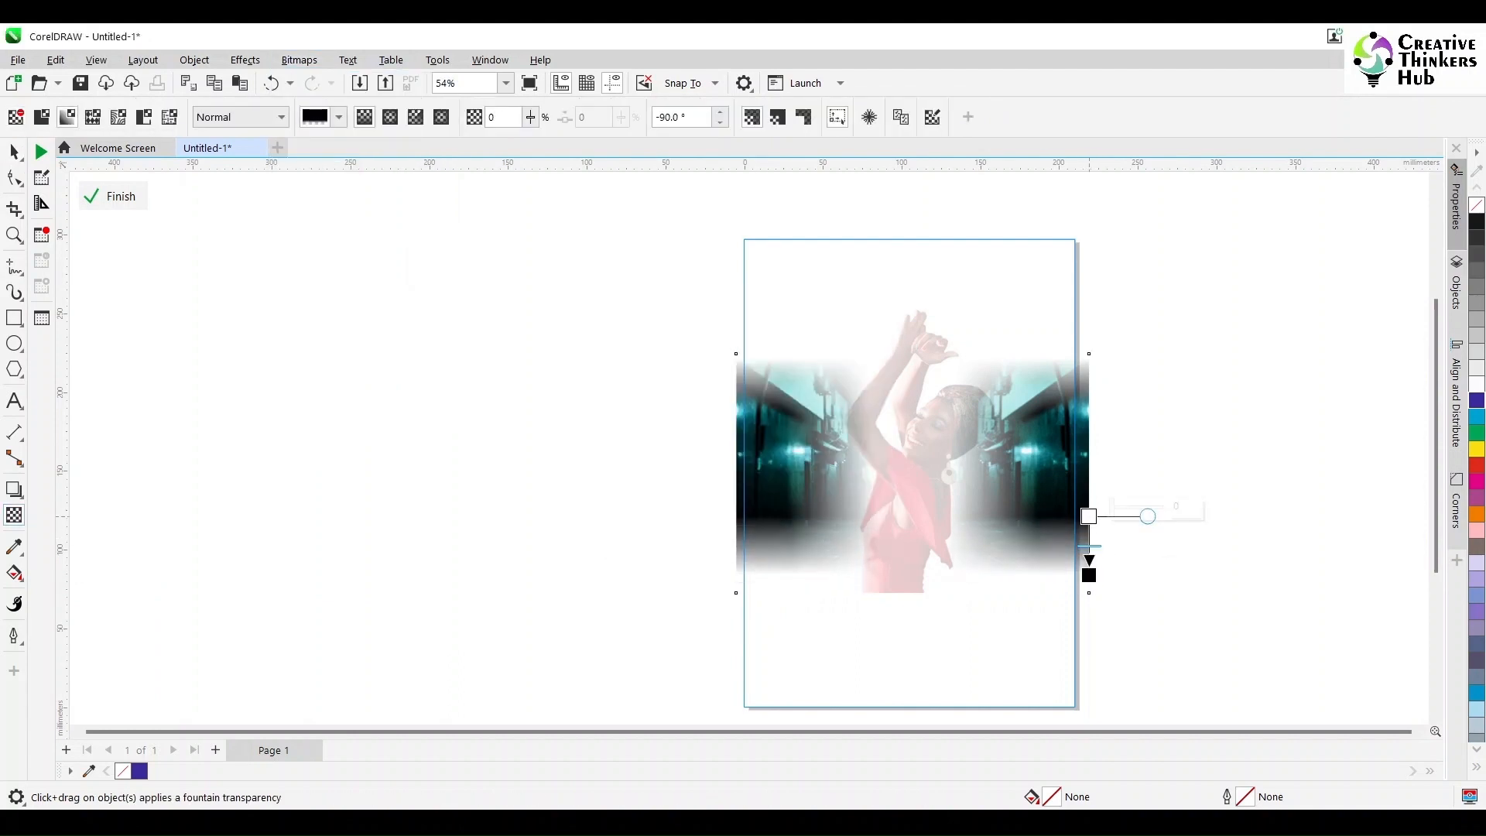
key("space")
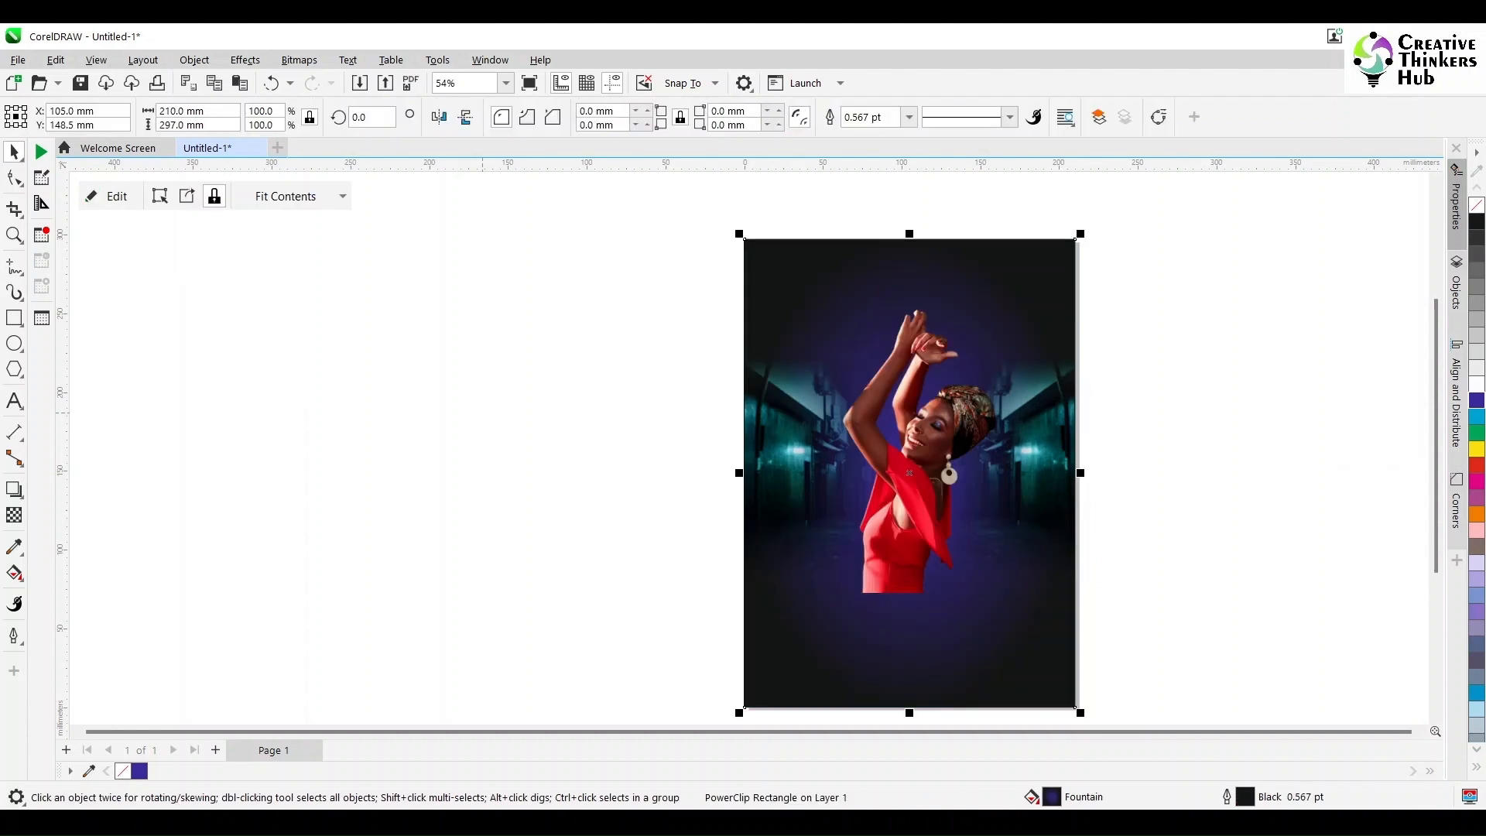
left_click(482, 413)
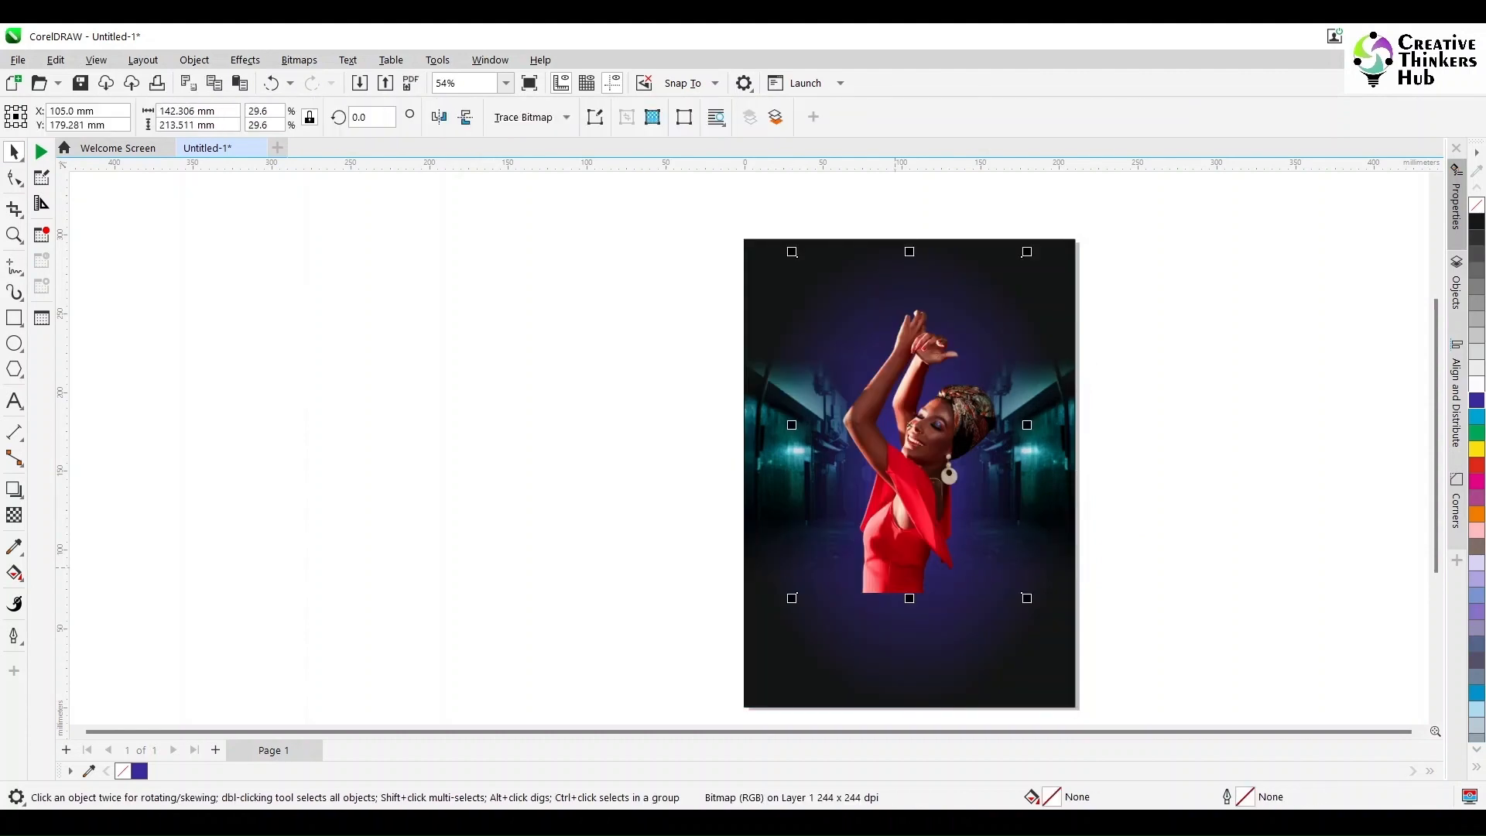
Step: Shrink the dancing woman cutout proportionally about its center to about 135 × 202 mm
left_click_drag(1023, 255, 1016, 265)
left_click(891, 553, "shift")
left_click(890, 553, "shift")
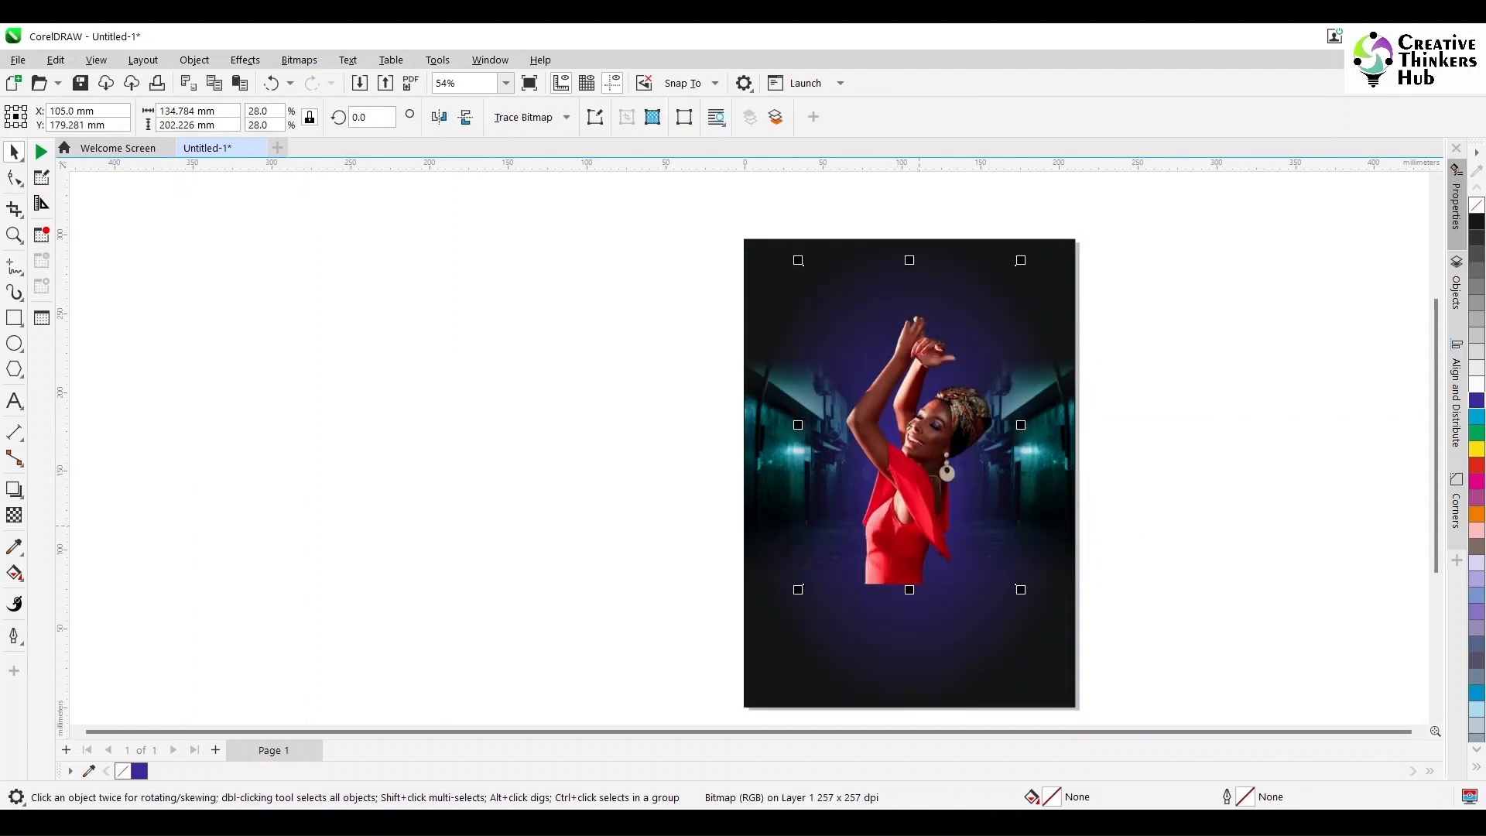
left_click(891, 552, "shift")
left_click(891, 553, "shift")
key("ctrl+z")
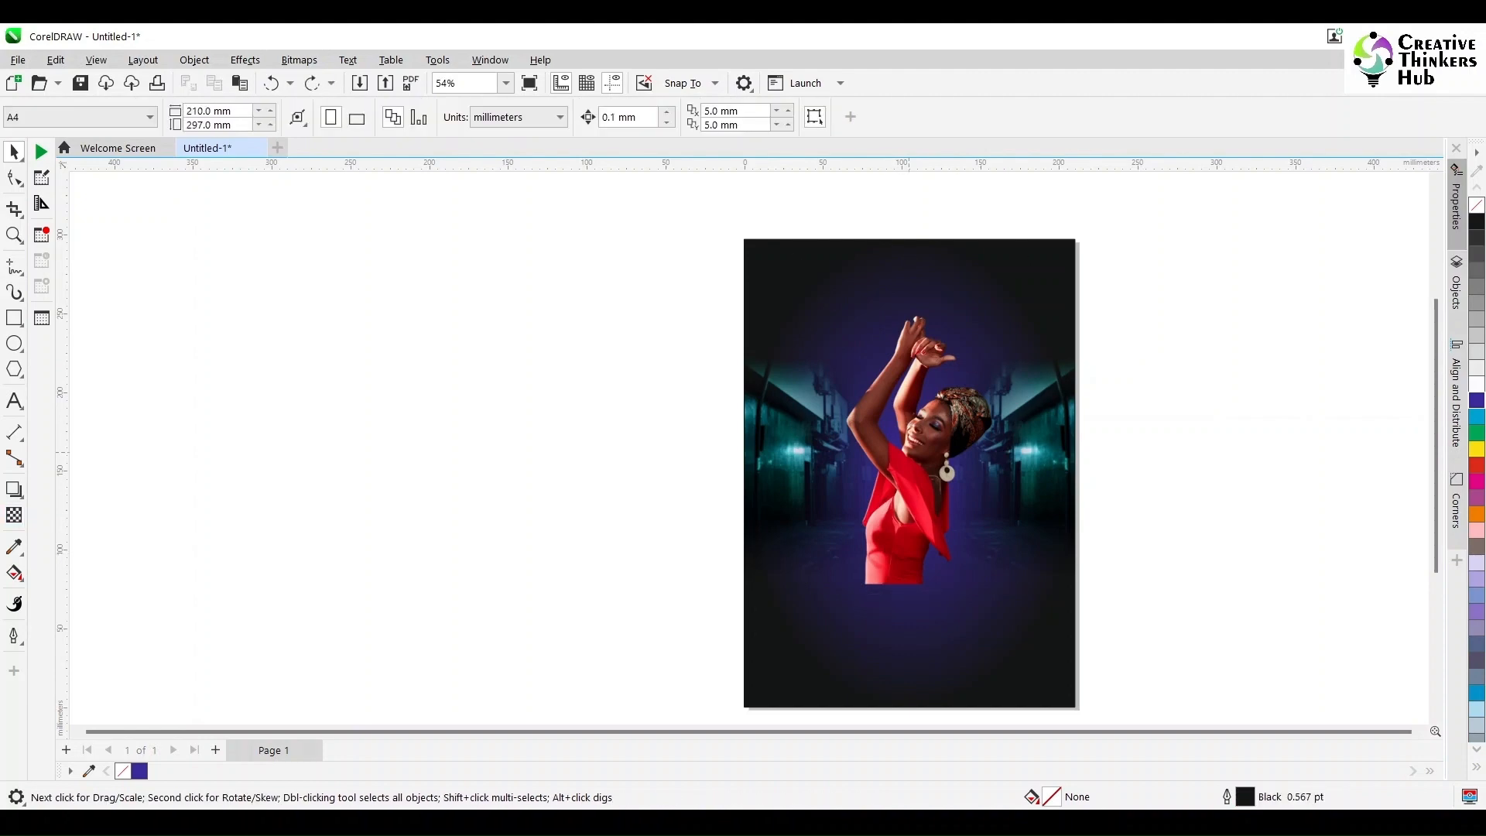
Step: Trace the woman's upper lip with a closed Bézier outline
scroll(915, 442, "up", 5)
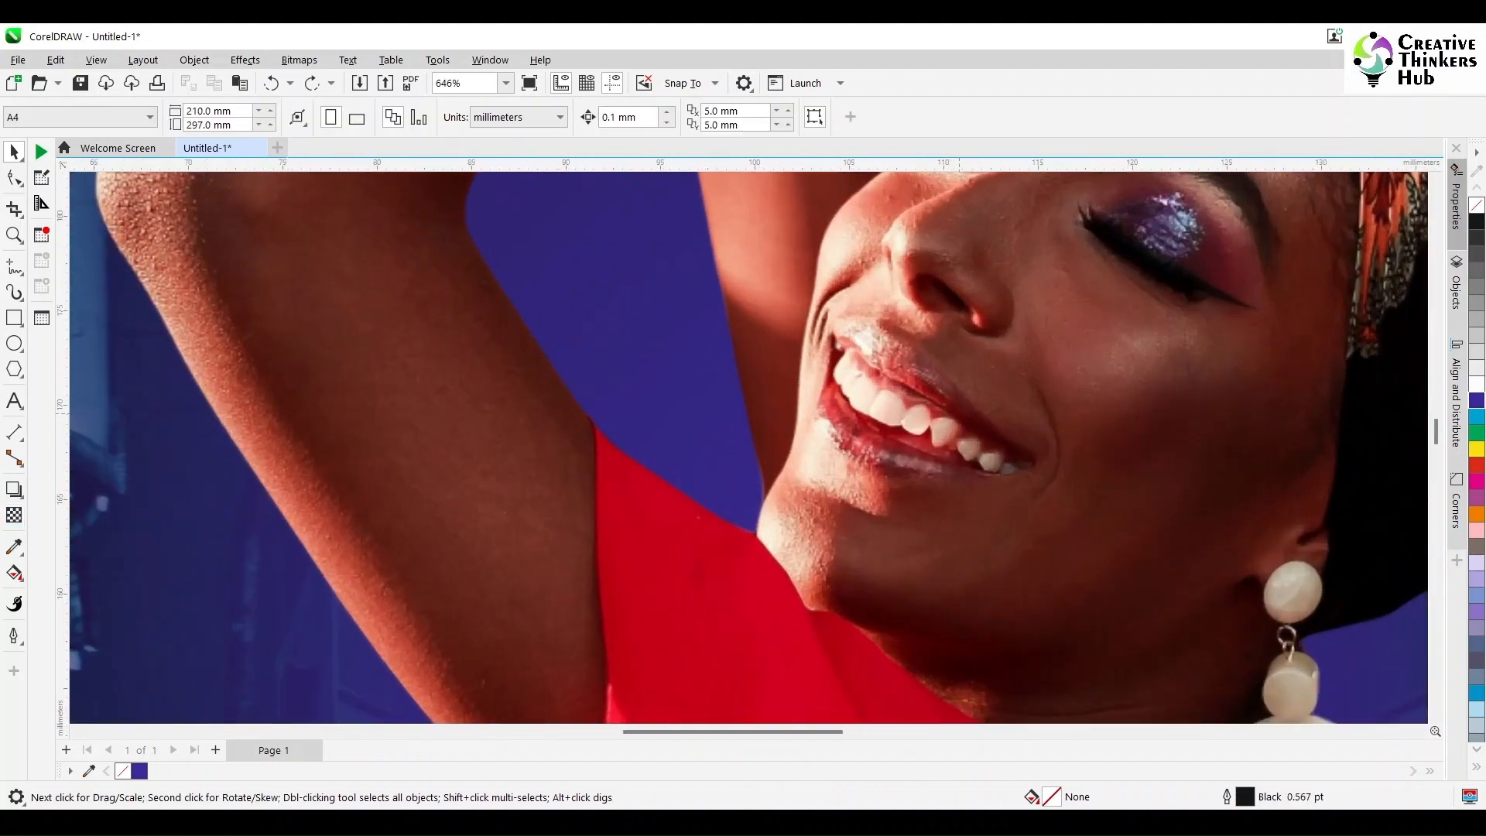
left_click(20, 273)
left_click(71, 307)
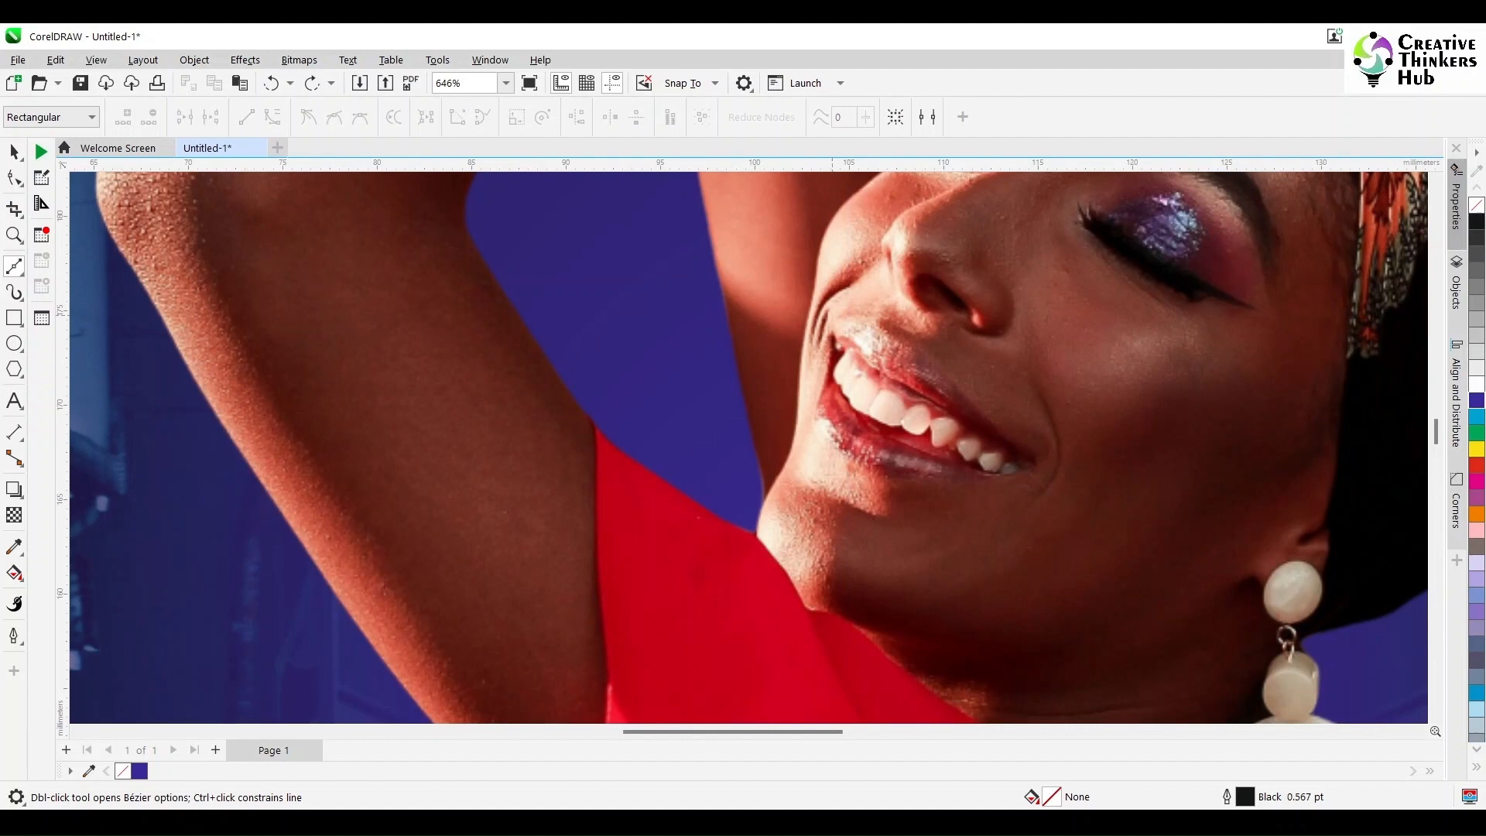
left_click(832, 317)
left_click(849, 311)
left_click(877, 317)
left_click(877, 331)
left_click(904, 332)
left_click(921, 357)
left_click(1030, 463)
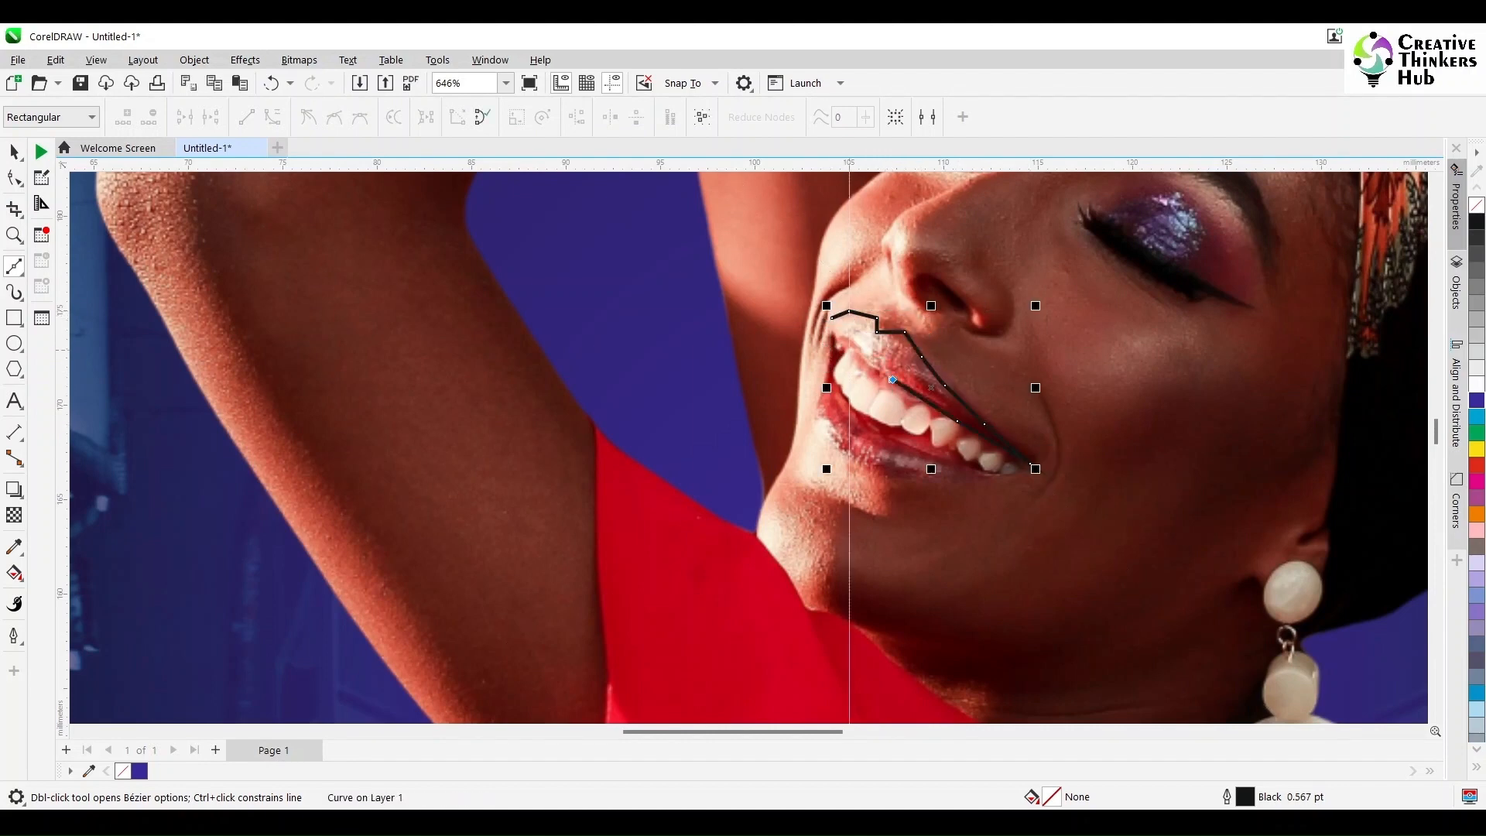
Step: Trace the woman's lower lip with a closed Bézier outline ending at the mouth corner
left_click(1035, 468)
left_click_drag(959, 482, 900, 473)
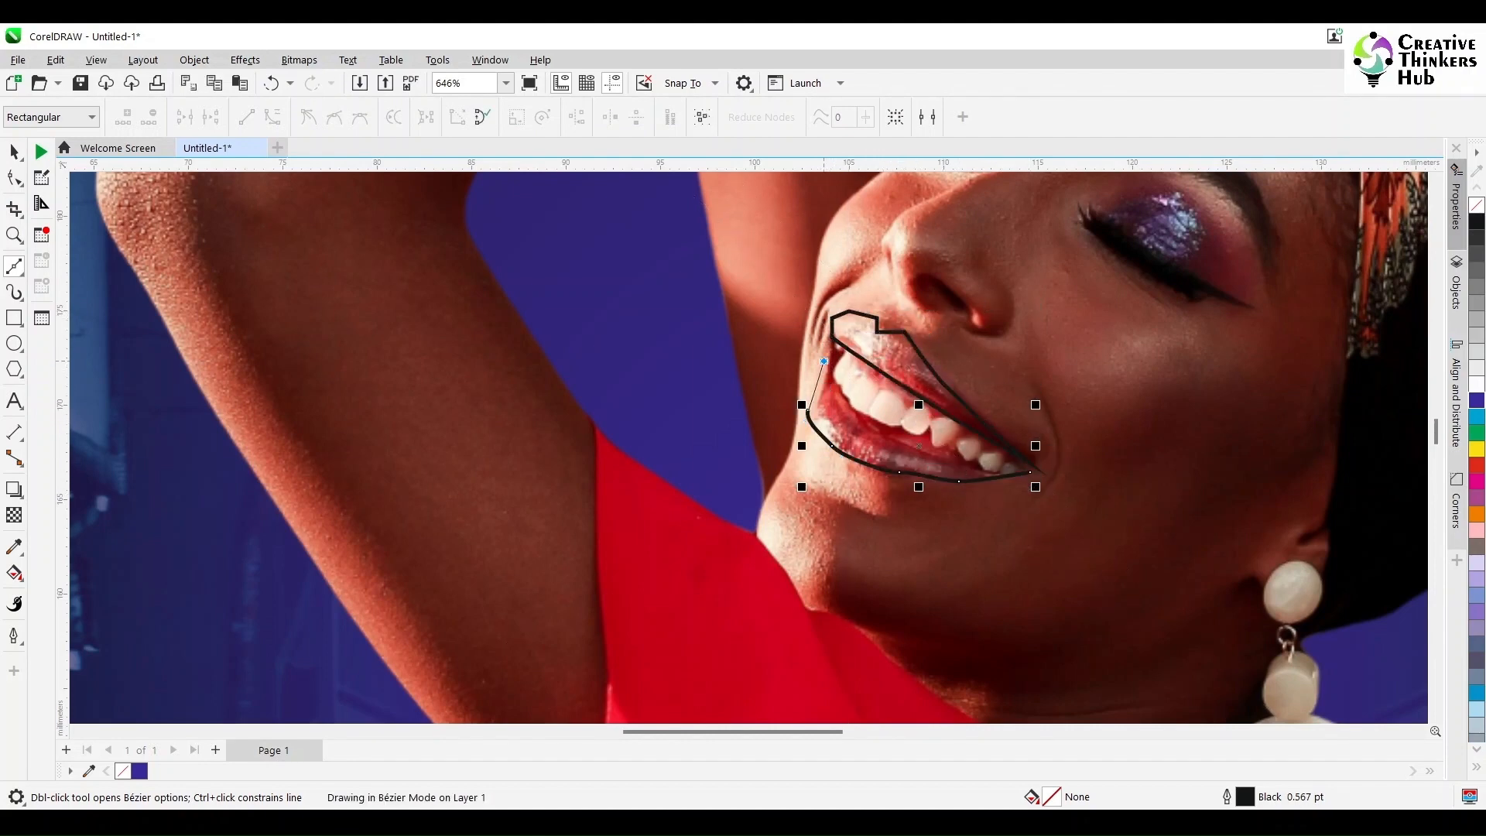
key("z")
left_click_drag(762, 271, 1112, 548)
Step: Set the outline width of both lip shapes to hairline
key("space")
left_click(727, 352, "shift")
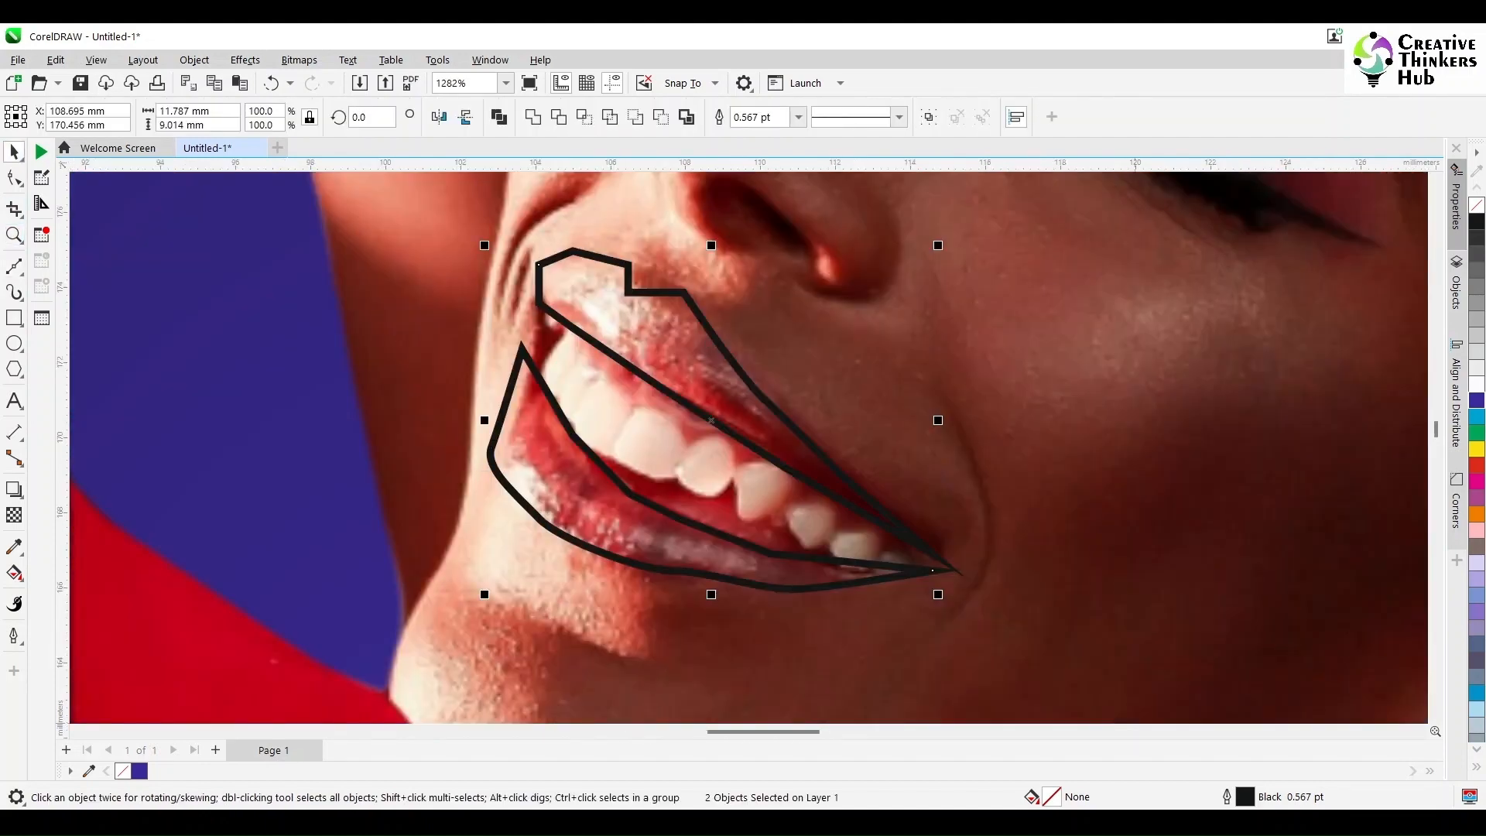
key("F12")
left_click(624, 319)
left_click(581, 346)
left_click(878, 598)
Step: Convert all segments of both lip outlines to curves
key("F10")
left_click_drag(365, 222, 1061, 663)
left_click(272, 117)
left_click(441, 247)
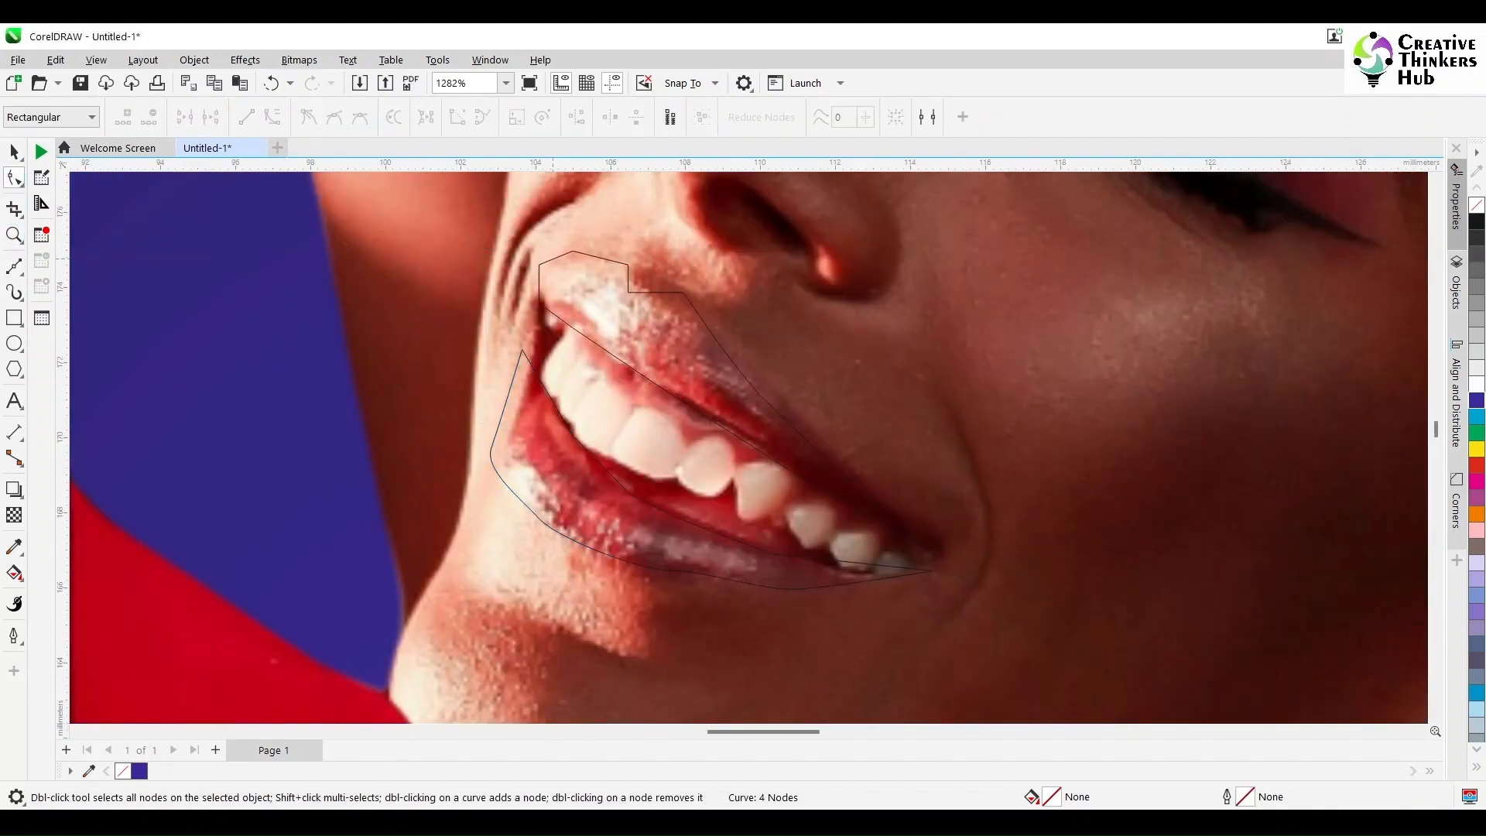
Step: Refine the upper lip outline by repositioning its corner nodes, deleting surplus nodes and curving its top edge along the lip
left_click(540, 309)
left_click(933, 554)
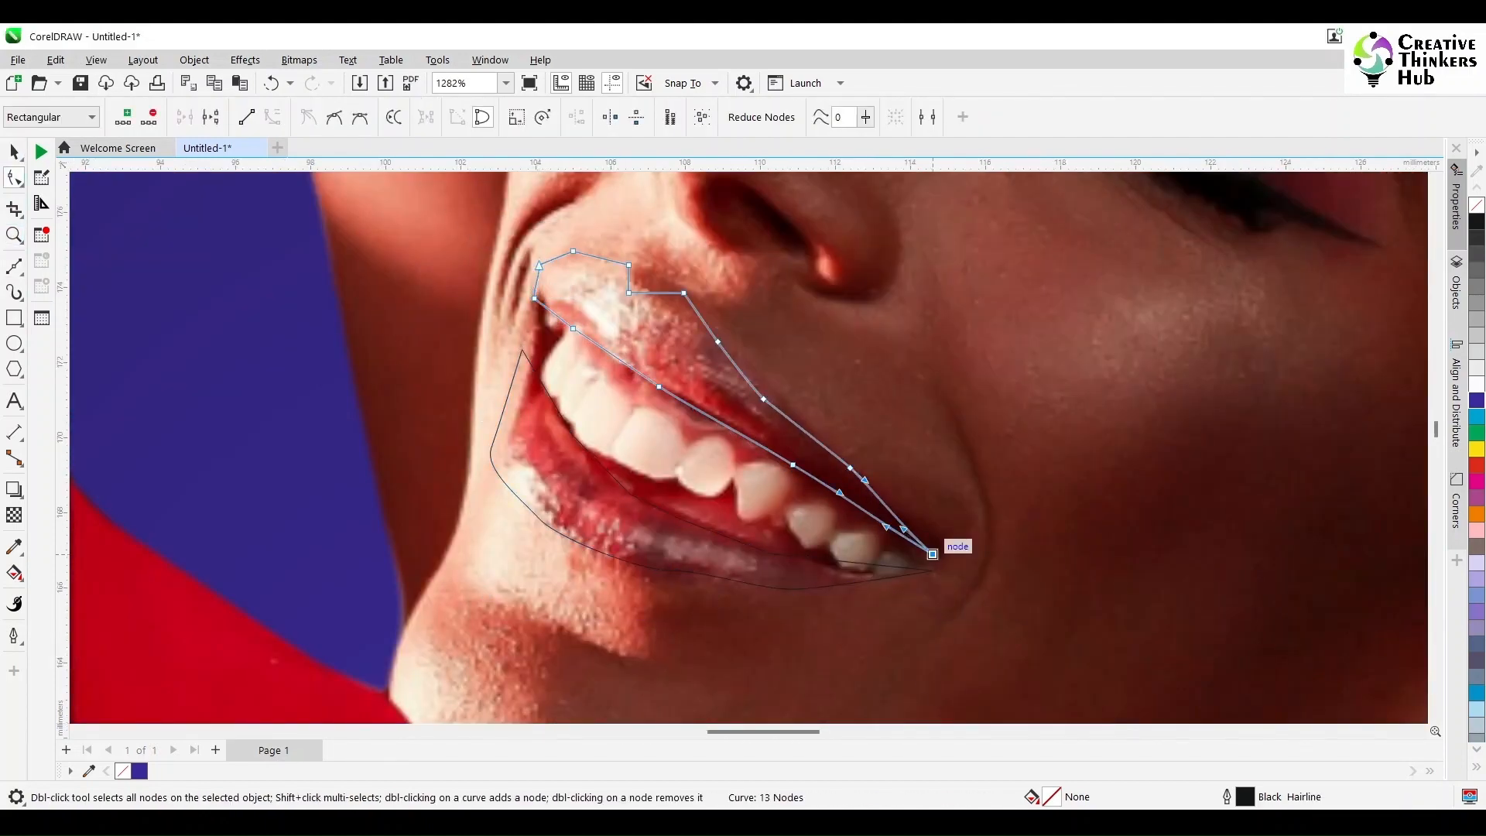
key("Delete")
left_click_drag(727, 355, 743, 345)
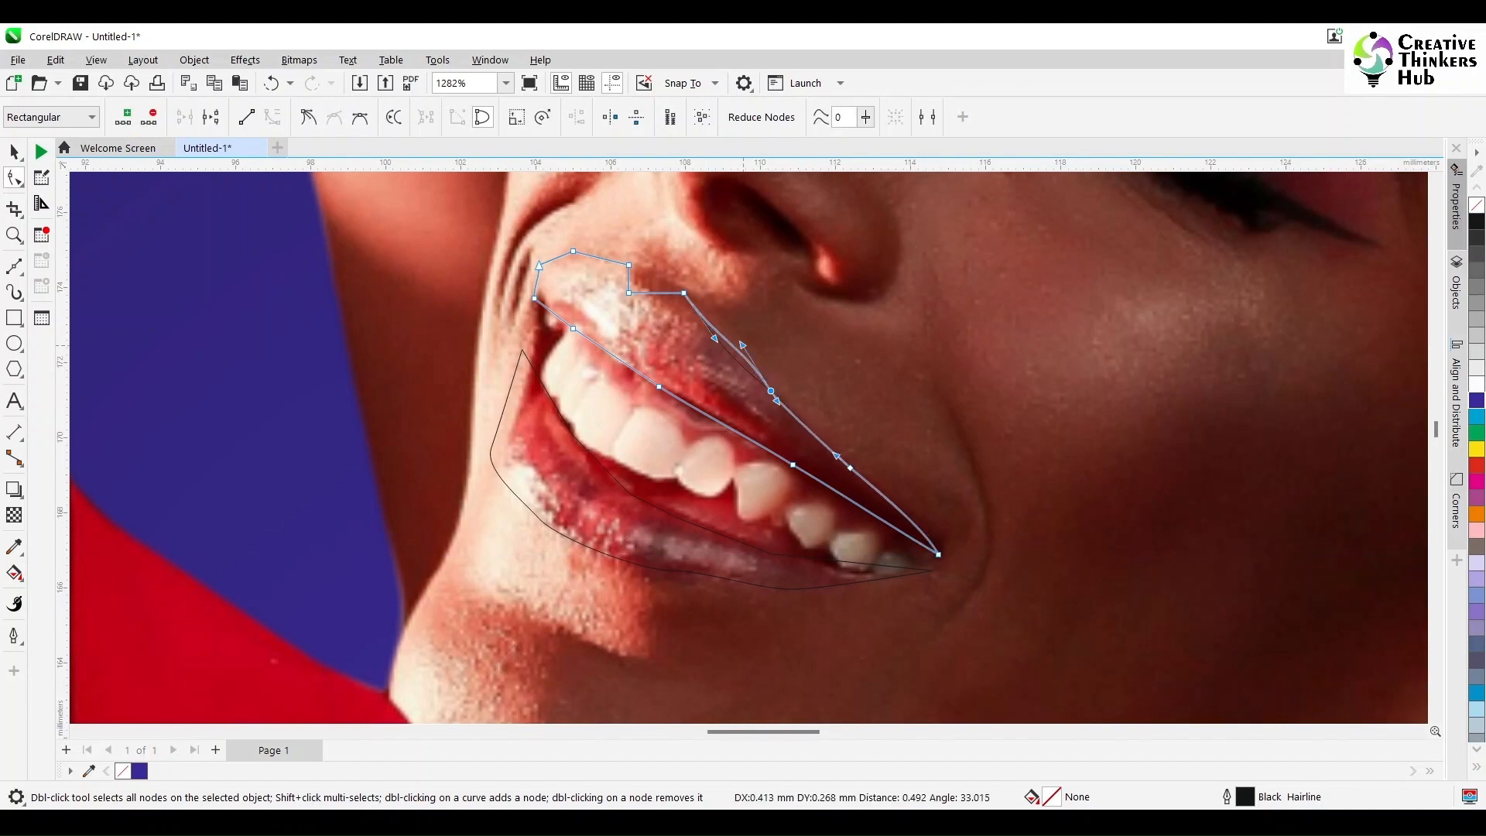
left_click_drag(628, 265, 642, 267)
key("Delete")
key("Delete")
left_click(533, 298)
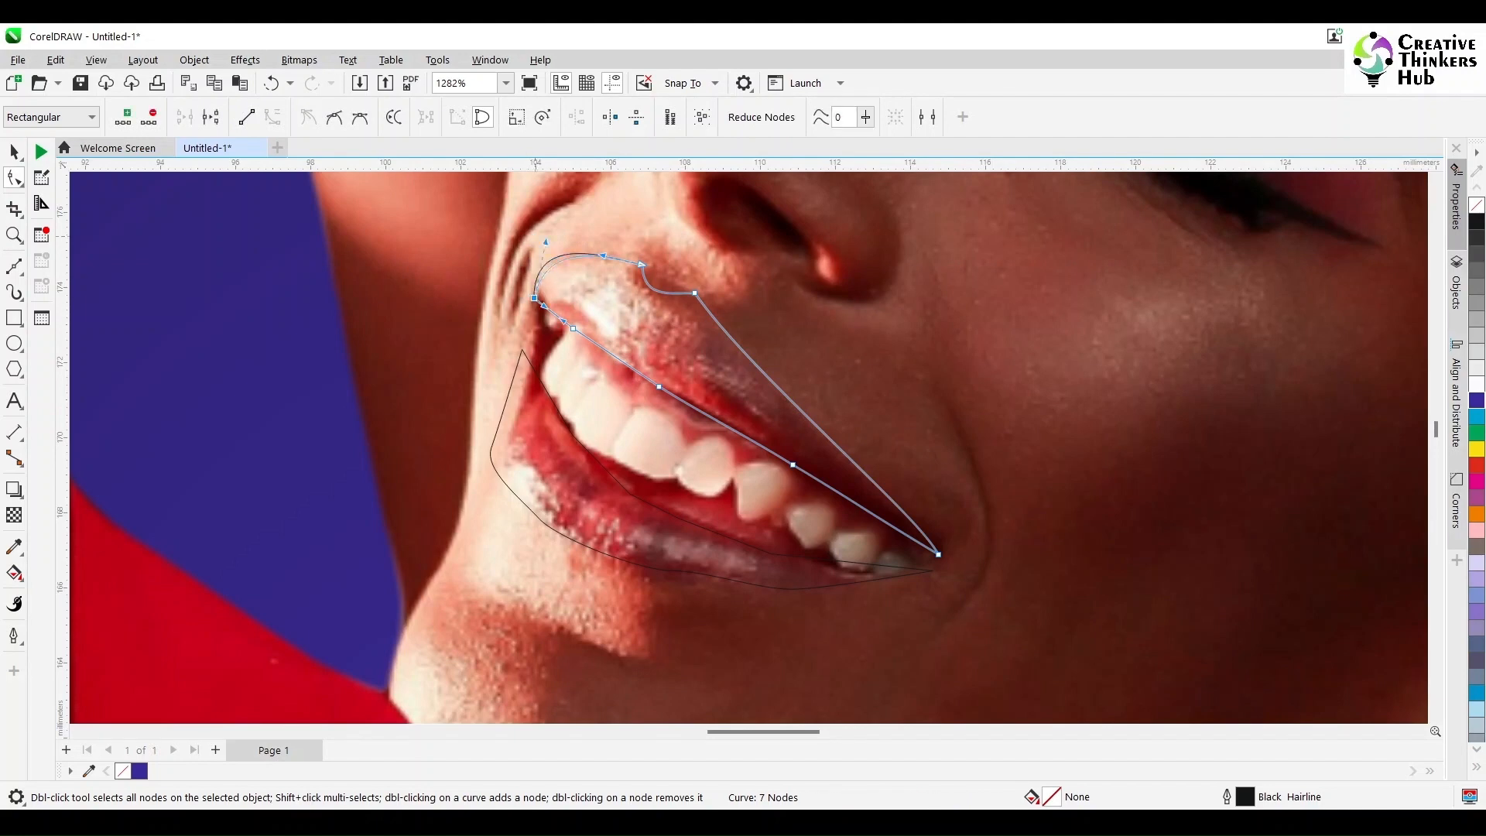
left_click_drag(535, 255, 551, 267)
Step: Fit the lower lip outline's corners and outer edge to the lip, removing the surplus node on the lower edge
left_click(522, 349)
left_click_drag(522, 350, 534, 311)
left_click_drag(557, 407, 511, 448)
left_click_drag(529, 335, 522, 378)
left_click_drag(511, 448, 505, 448)
left_click_drag(672, 570, 668, 575)
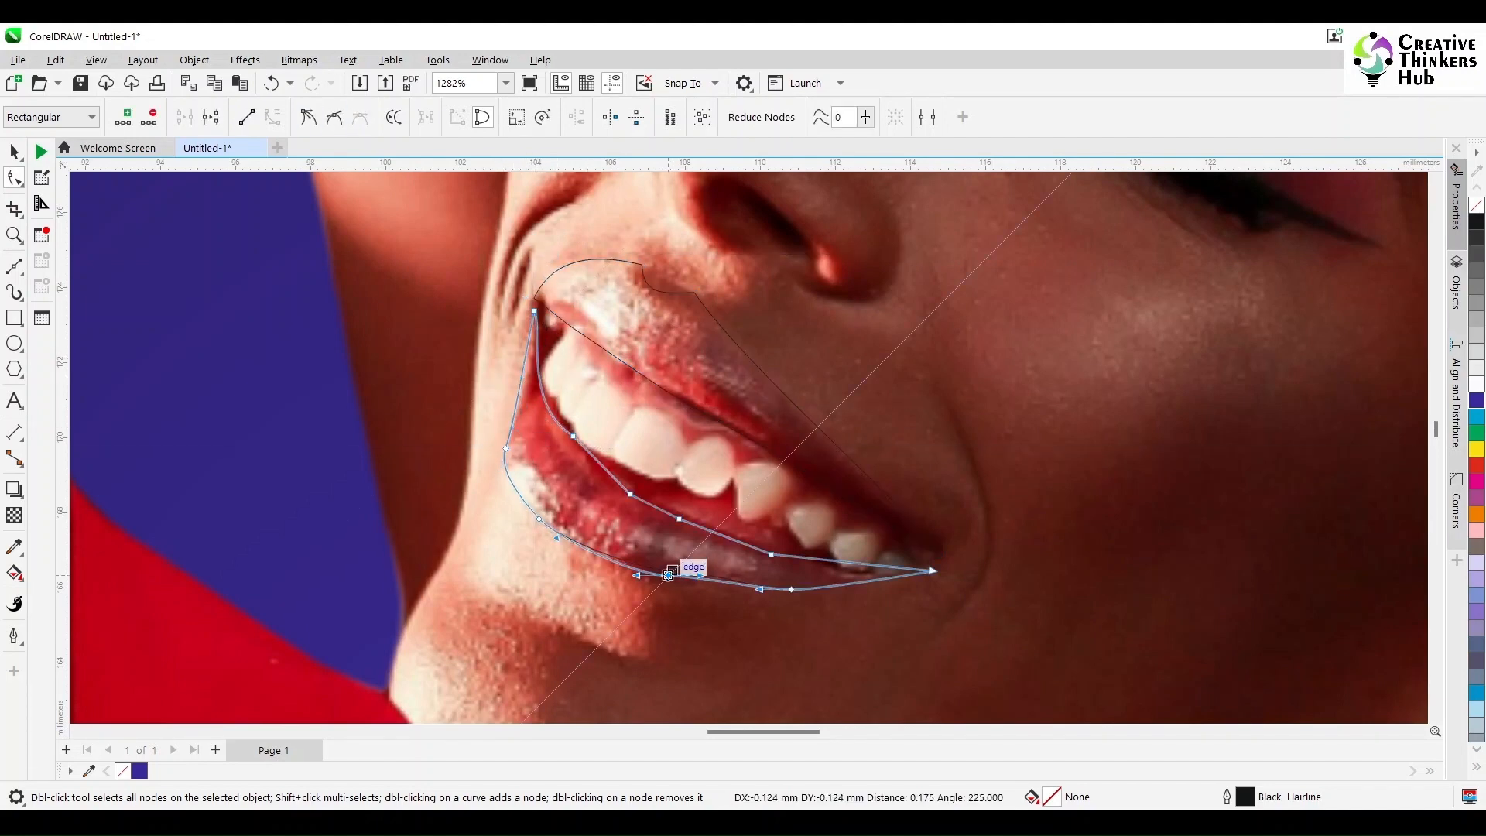
double_click(791, 588)
left_click_drag(788, 576, 790, 587)
left_click_drag(933, 570, 938, 565)
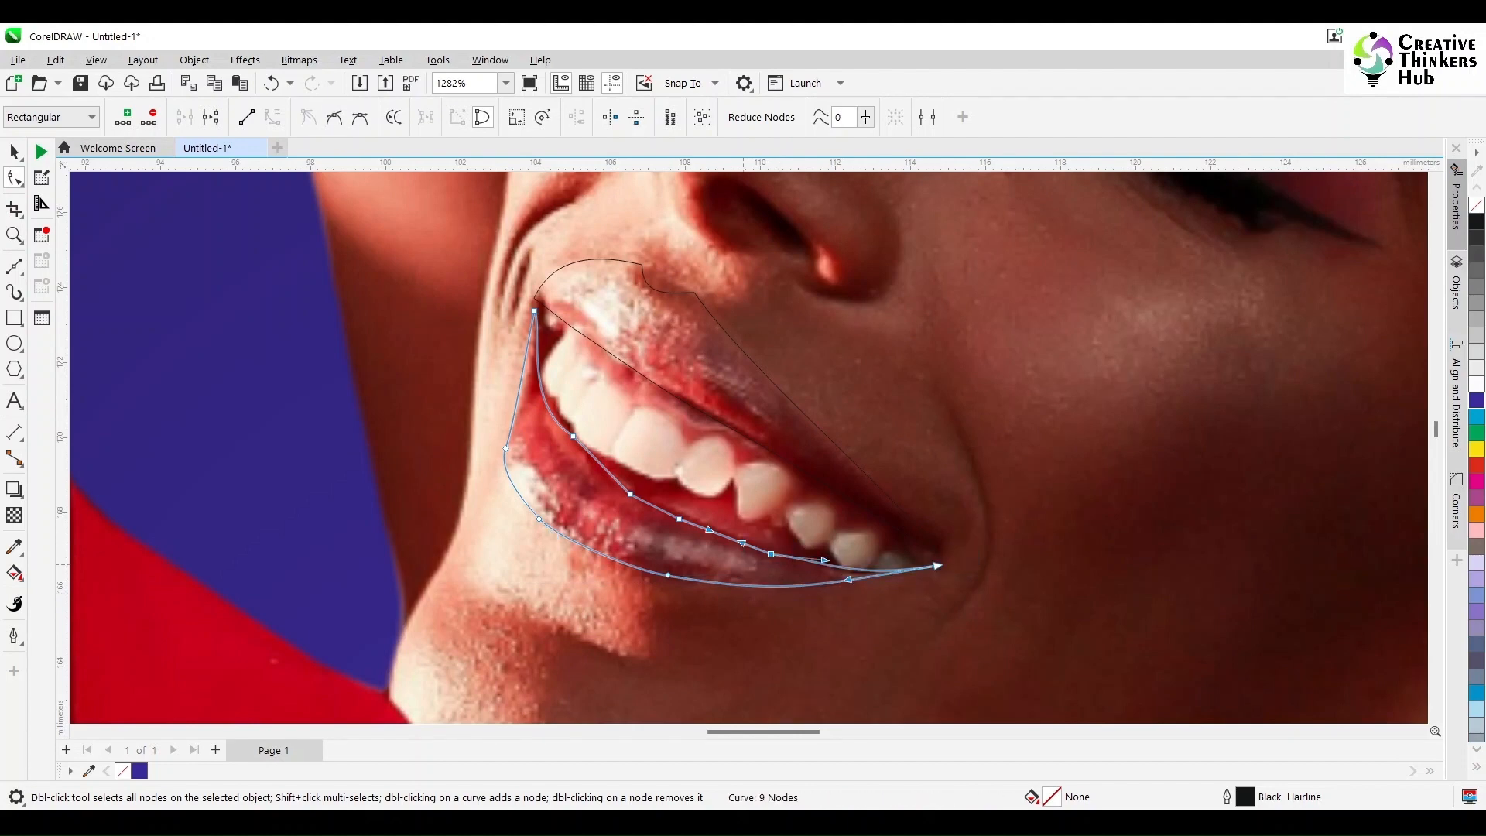
Step: Smooth the lower lip's inner edge by deleting two surplus nodes and adjusting the remaining curve below the teeth
key("Delete")
left_click(630, 493)
key("Delete")
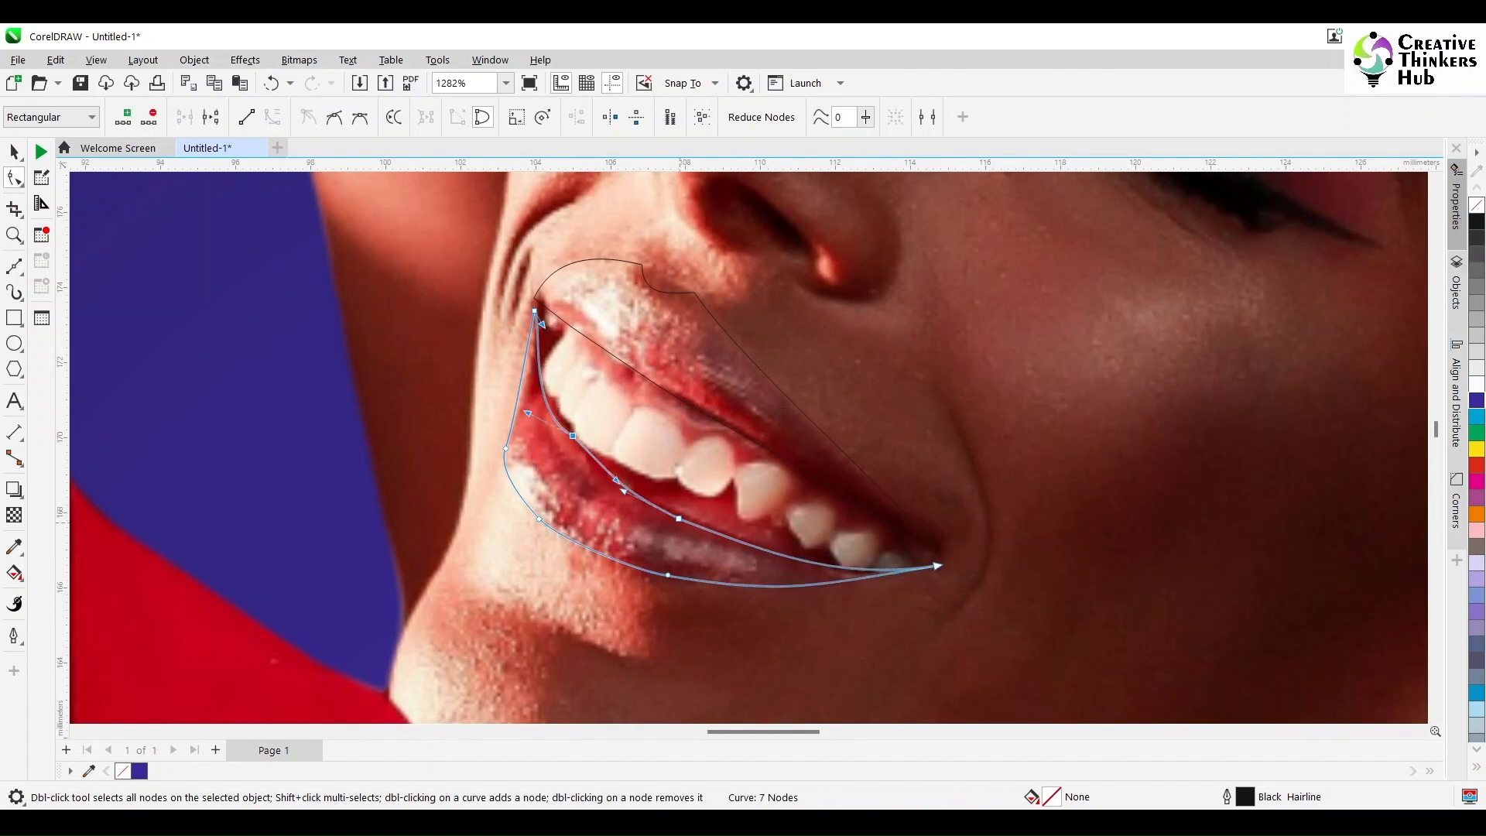
left_click_drag(573, 435, 565, 435)
Step: Fill both lip shapes with cyan (C:100 M:0 Y:0 K:0) and remove their outlines
scroll(709, 503, "down", 2)
key("space")
left_click(656, 418, "shift")
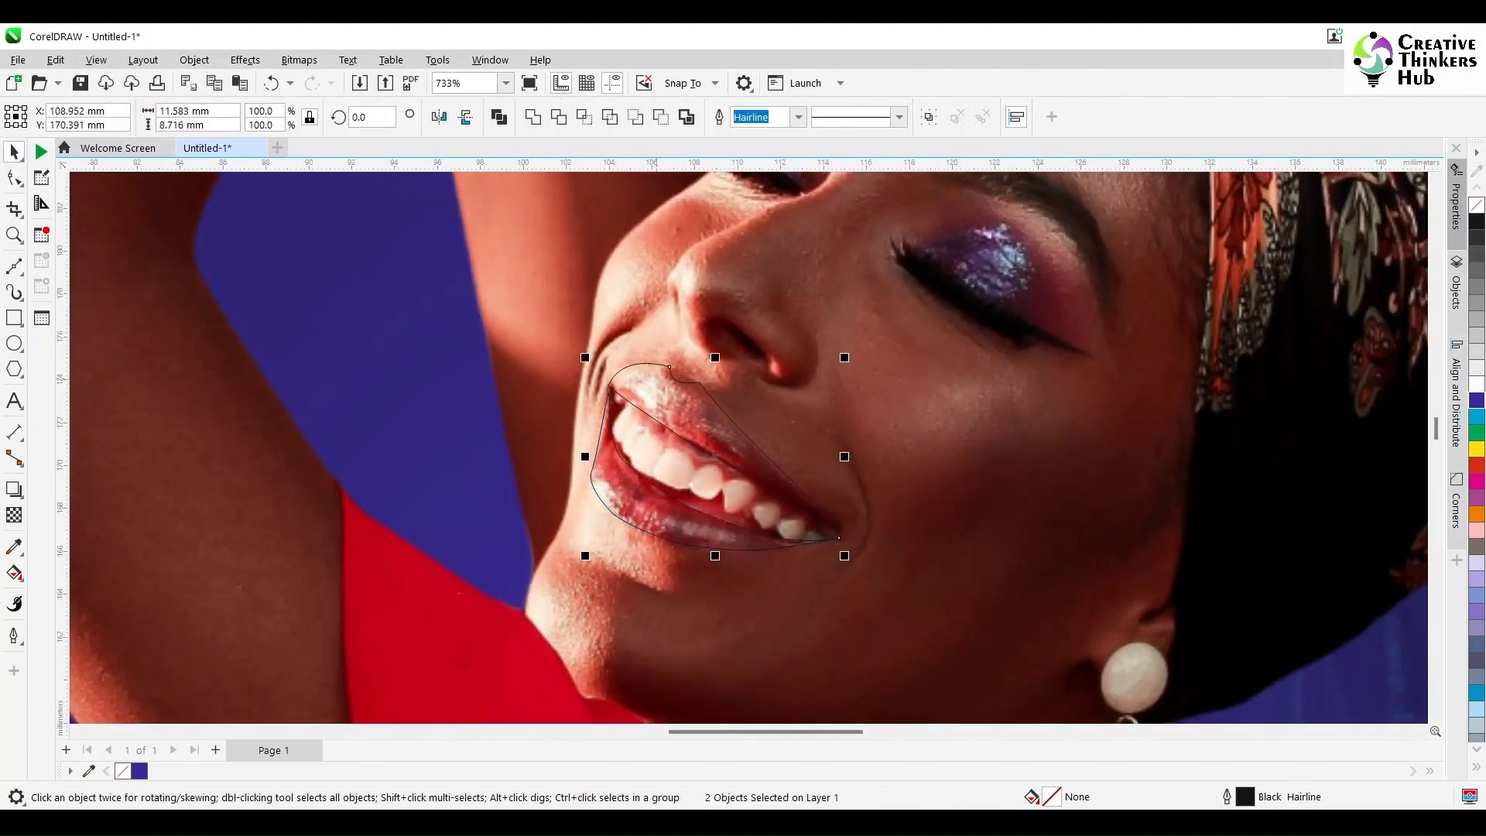
left_click(1476, 417)
right_click(1476, 205)
scroll(1147, 339, "down", 4)
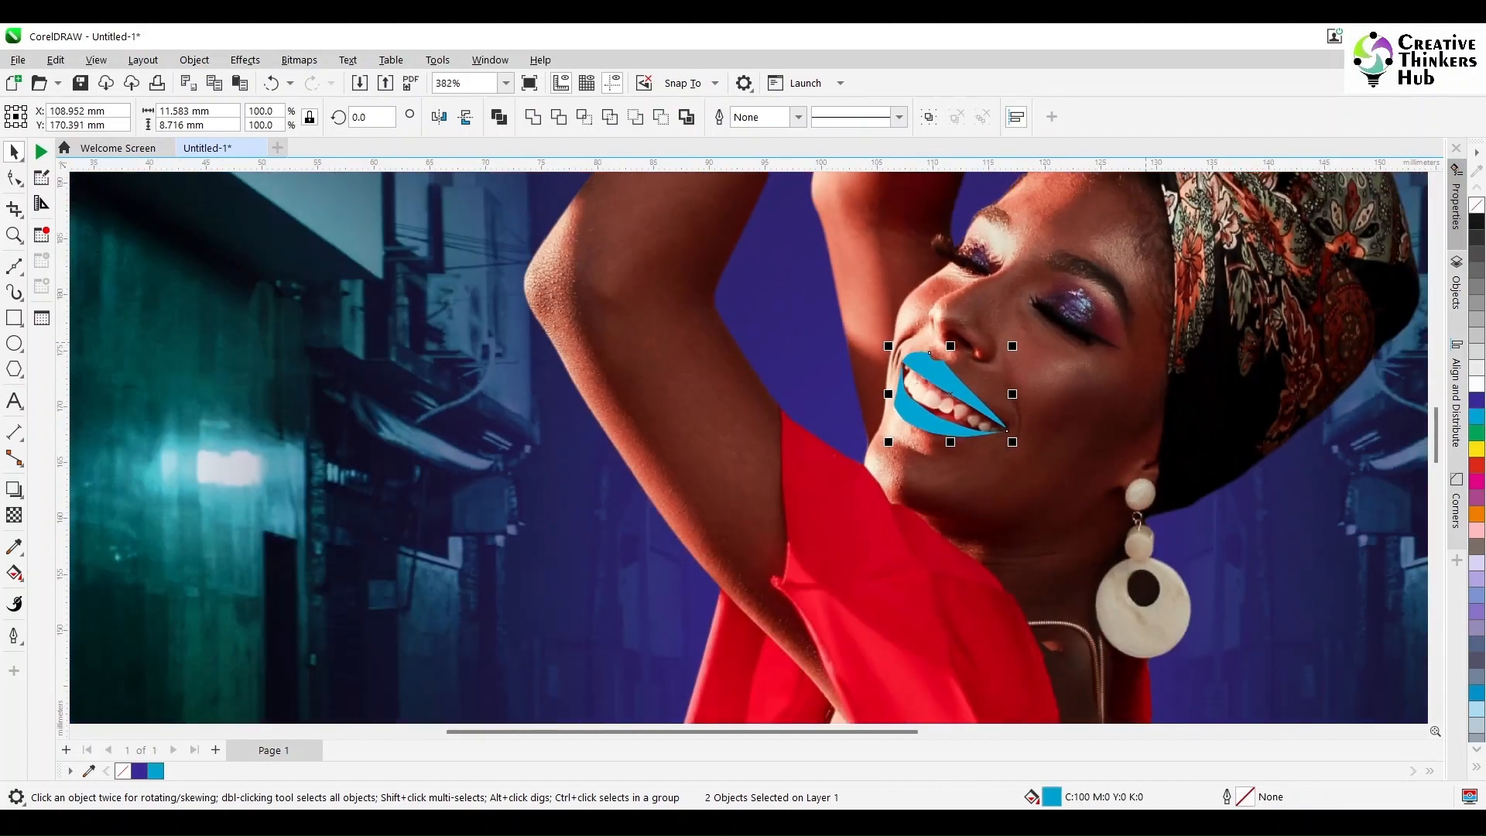
Step: Set the default outline width for new curves to hairline
scroll(1224, 302, "down", 4)
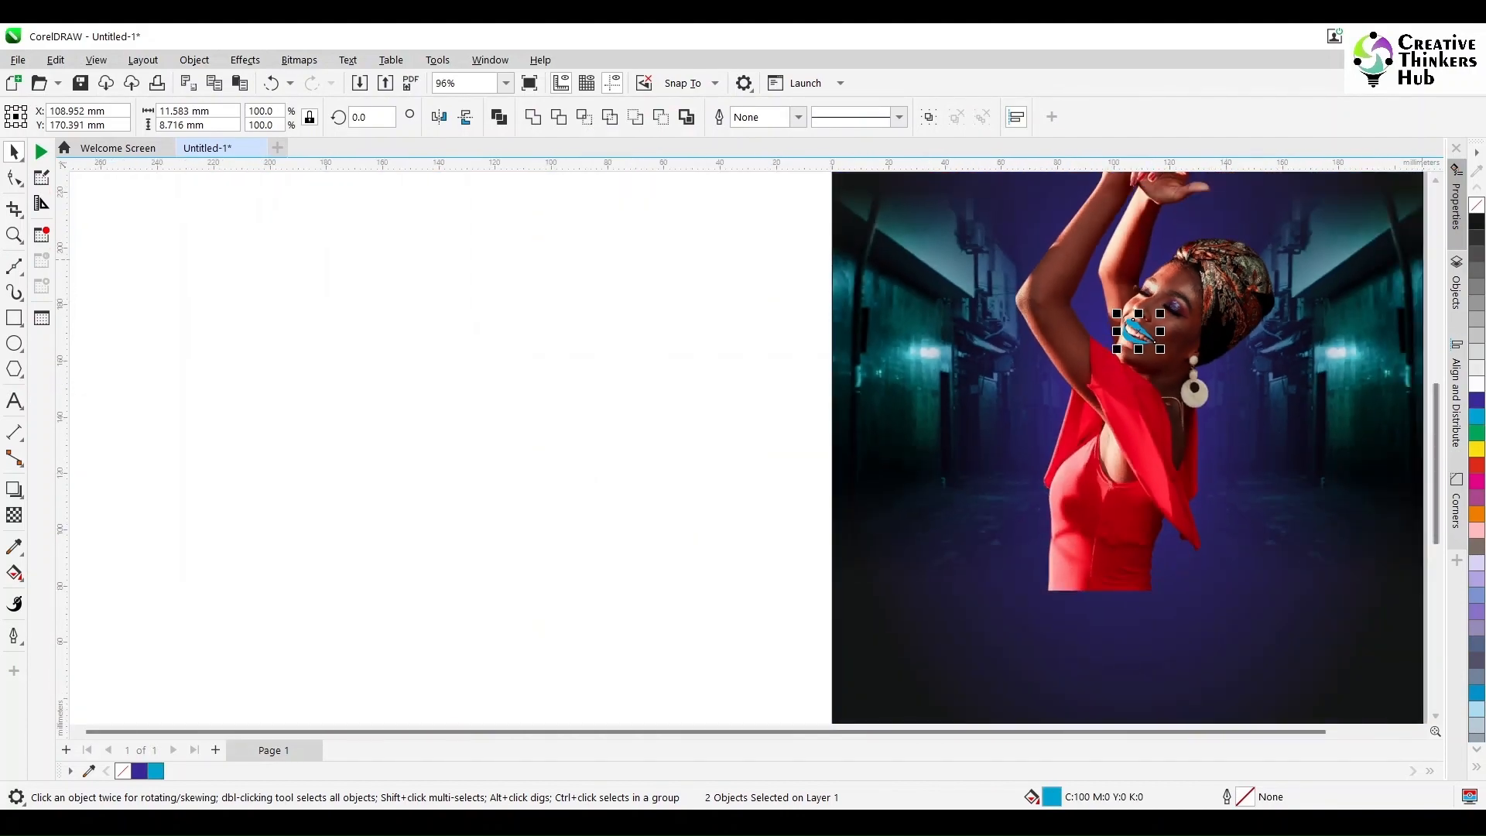
left_click_drag(1436, 421, 1437, 375)
scroll(1195, 318, "up", 6)
scroll(1183, 378, "up", 2)
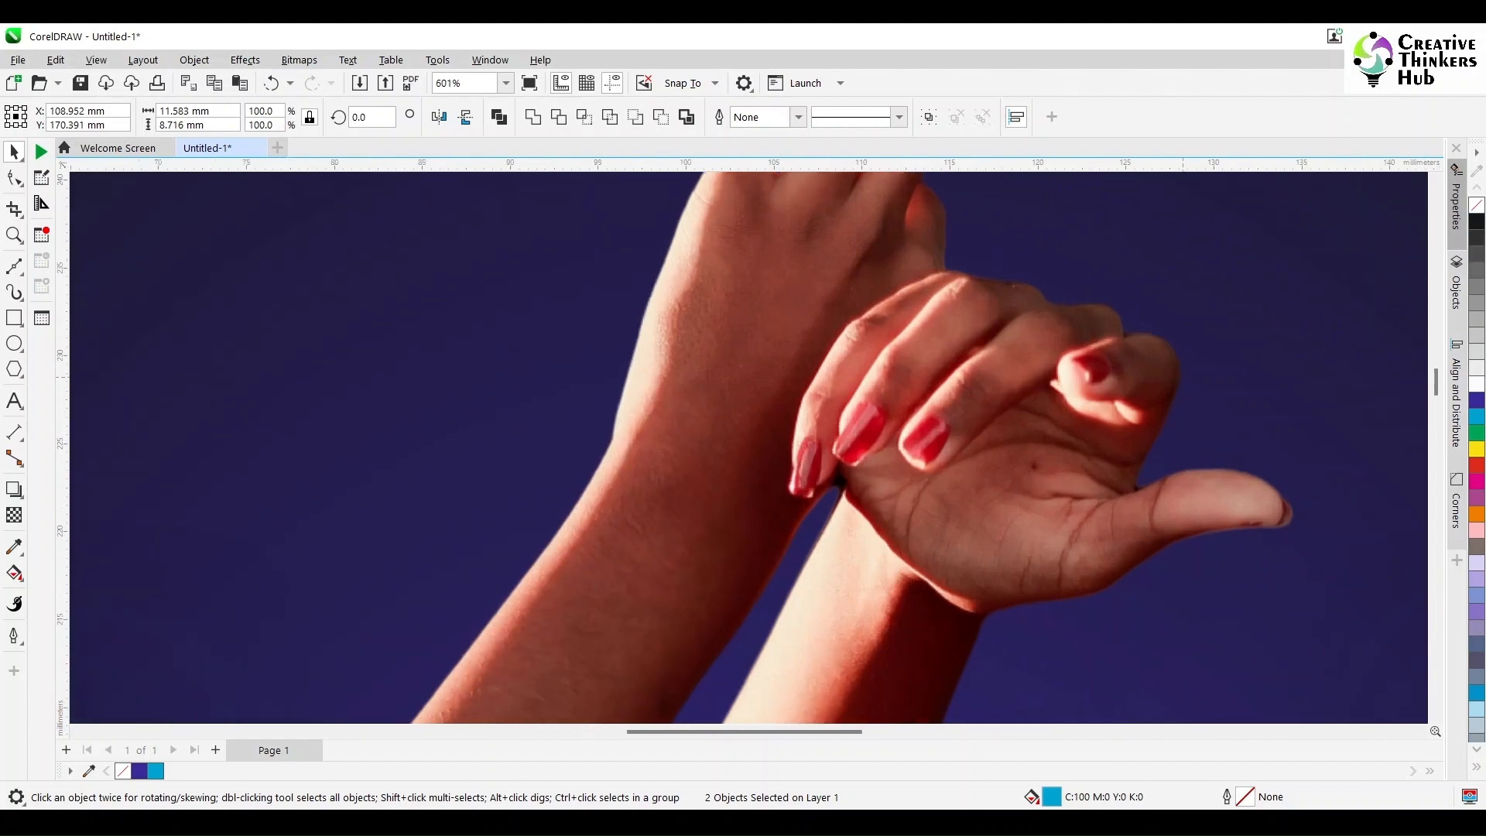
key("F5")
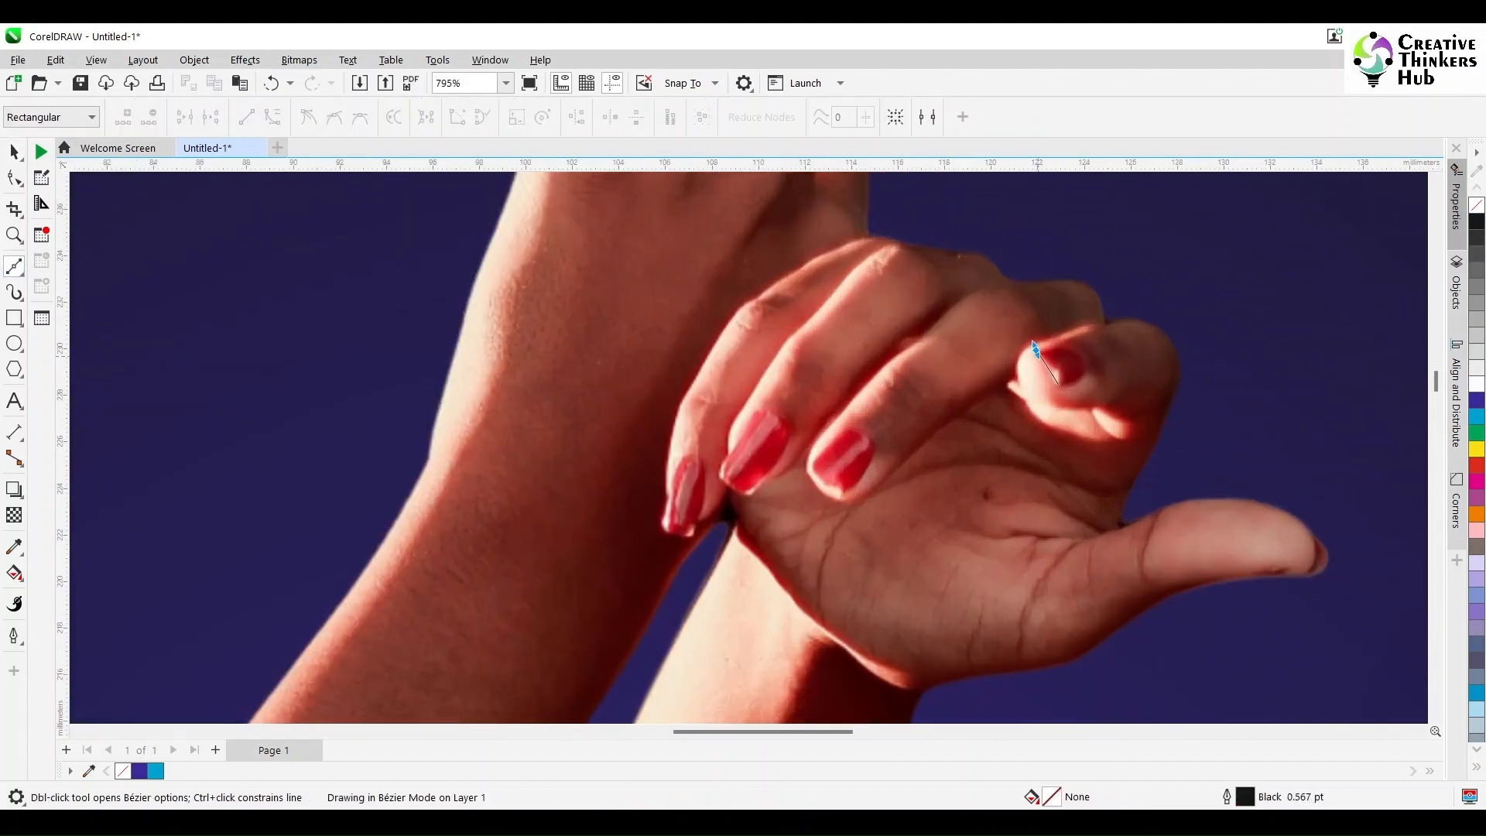
double_click(1244, 797)
left_click(782, 546)
left_click(631, 319)
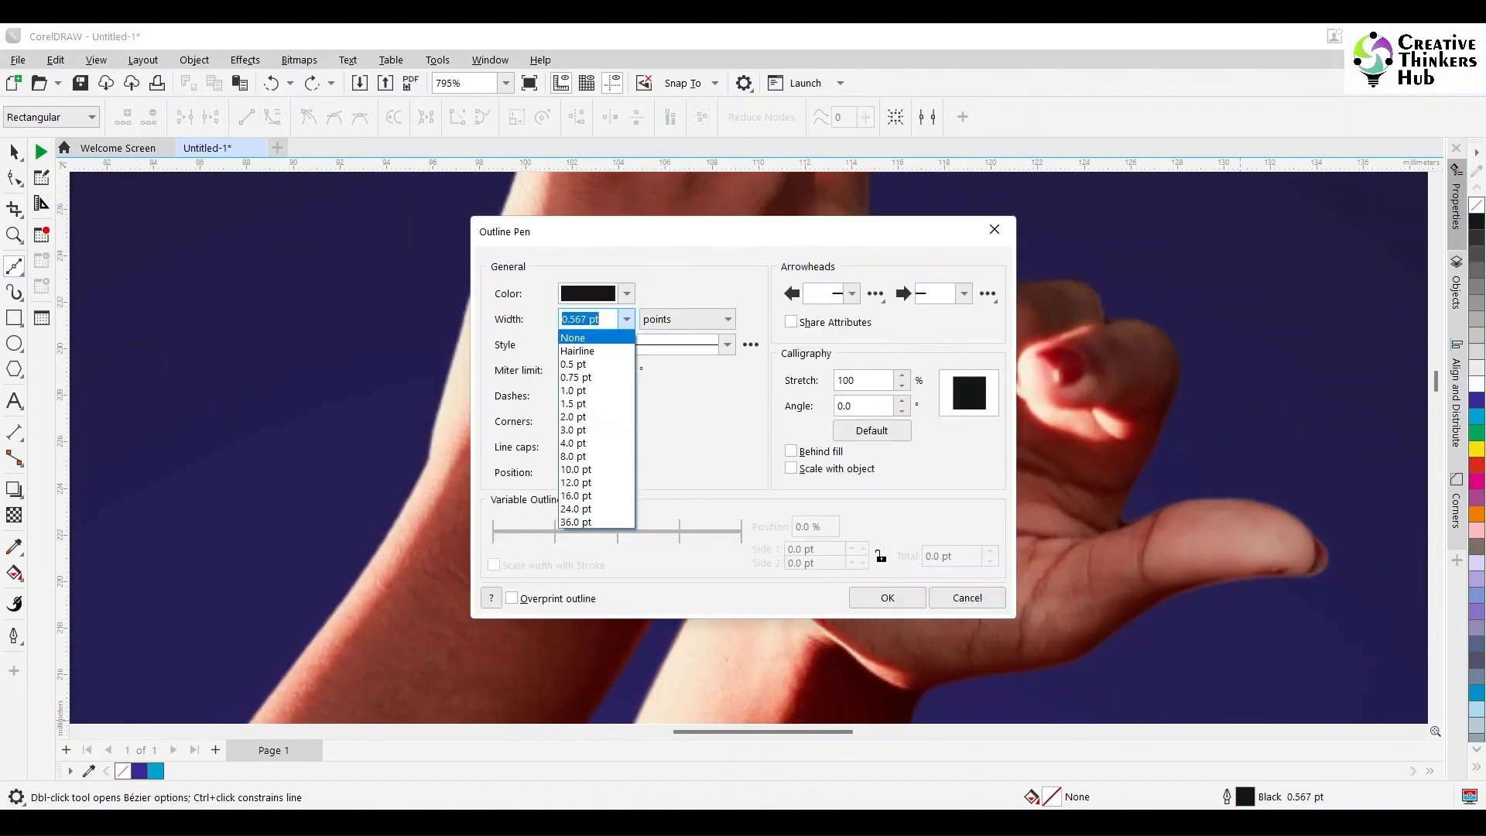
left_click(579, 350)
left_click(874, 598)
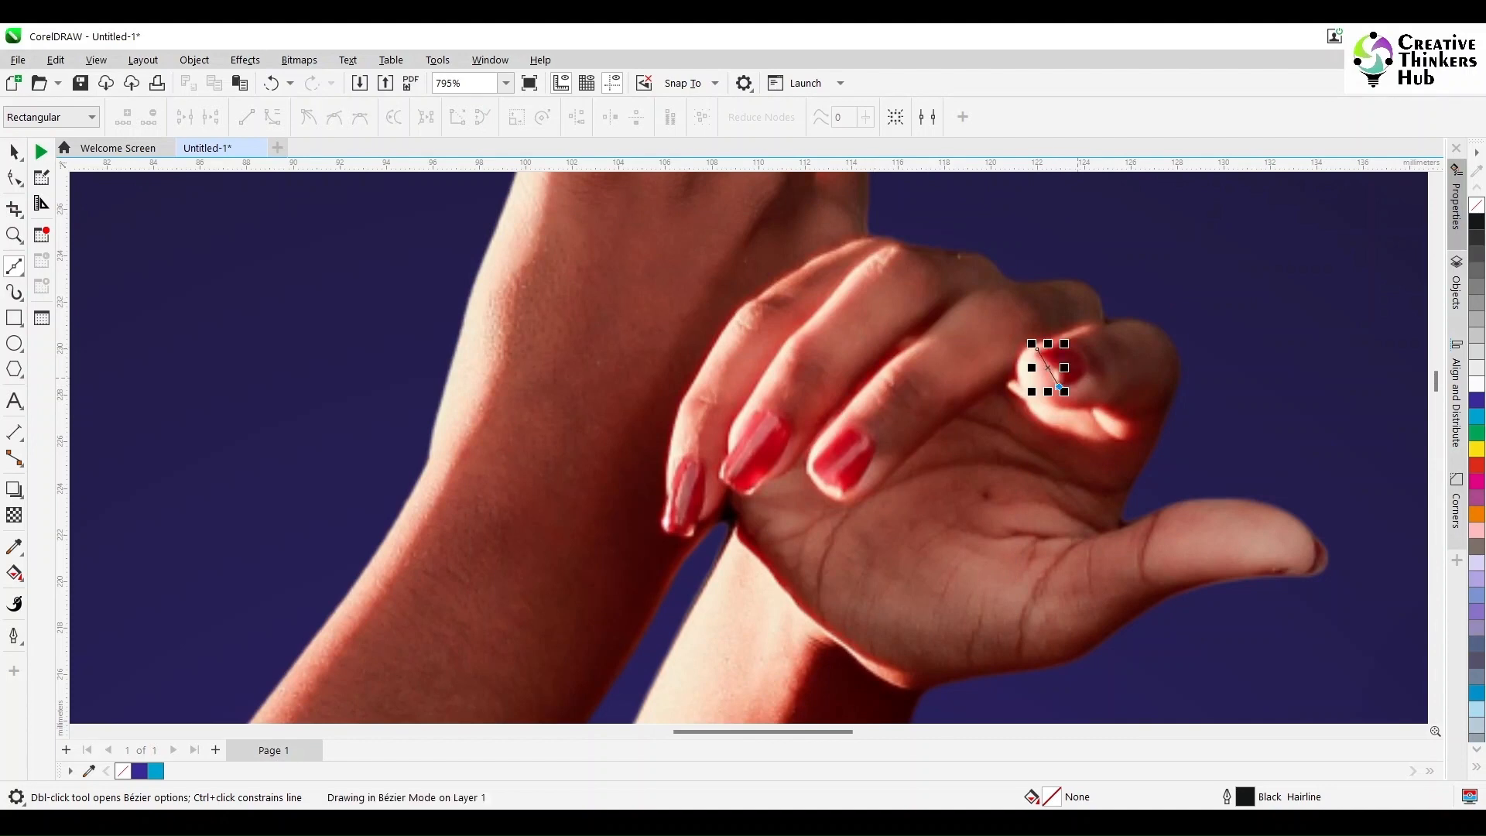
Step: Trace closed four-sided Bézier outlines around the curled finger's nail and the nail of the finger beside it
left_click(1083, 372)
left_click(1074, 349)
left_click(1037, 349)
left_click(842, 491)
left_click(811, 458)
left_click(843, 431)
left_click(873, 448)
left_click(842, 490)
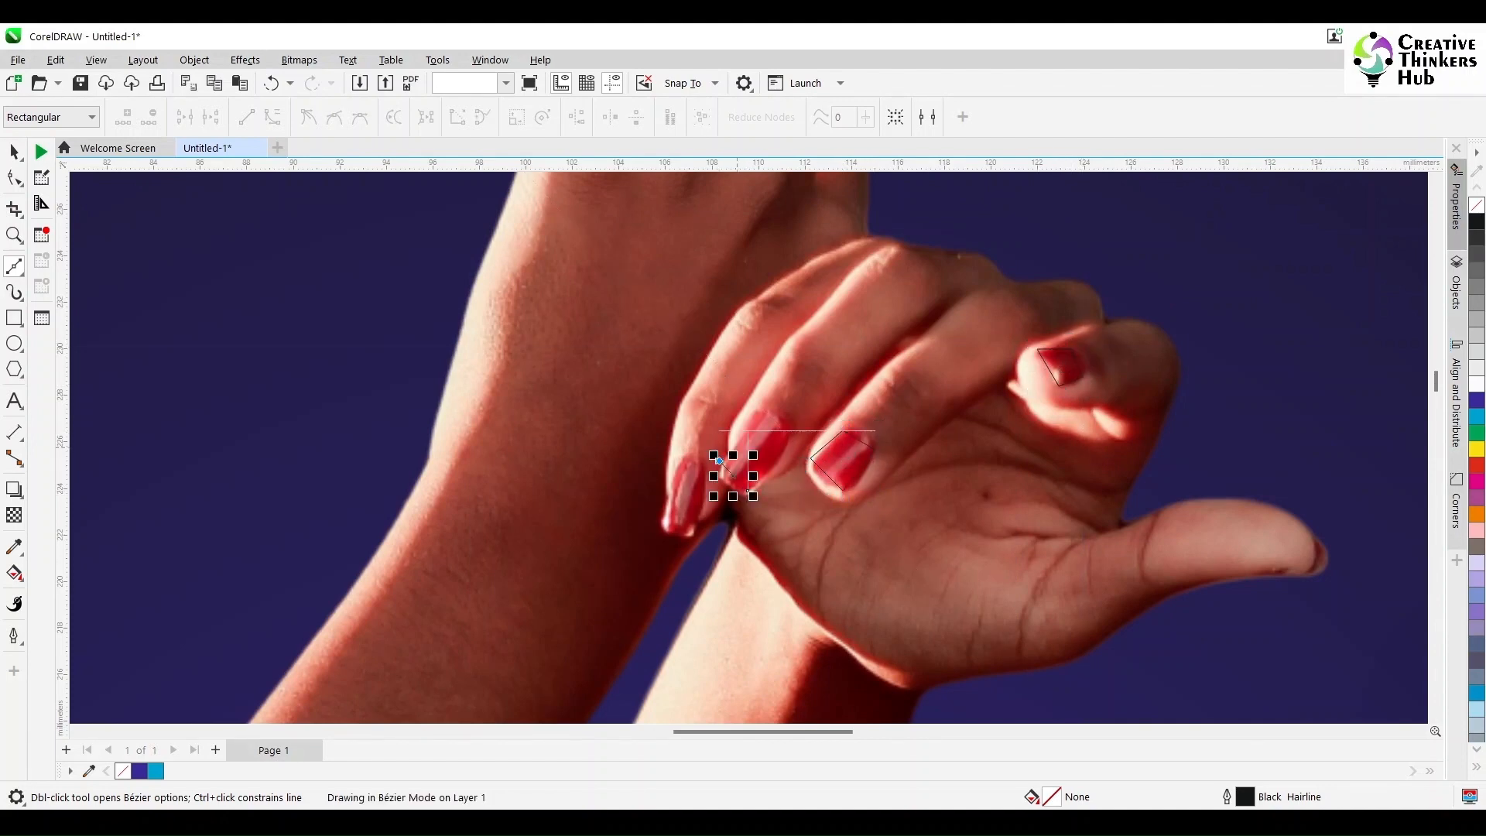
Step: Trace closed four-sided Bézier outlines around the two remaining red fingernails farthest from the thumb
left_click(748, 413)
left_click(788, 438)
left_click(747, 490)
left_click(698, 470)
left_click(697, 532)
left_click(664, 531)
left_click(670, 477)
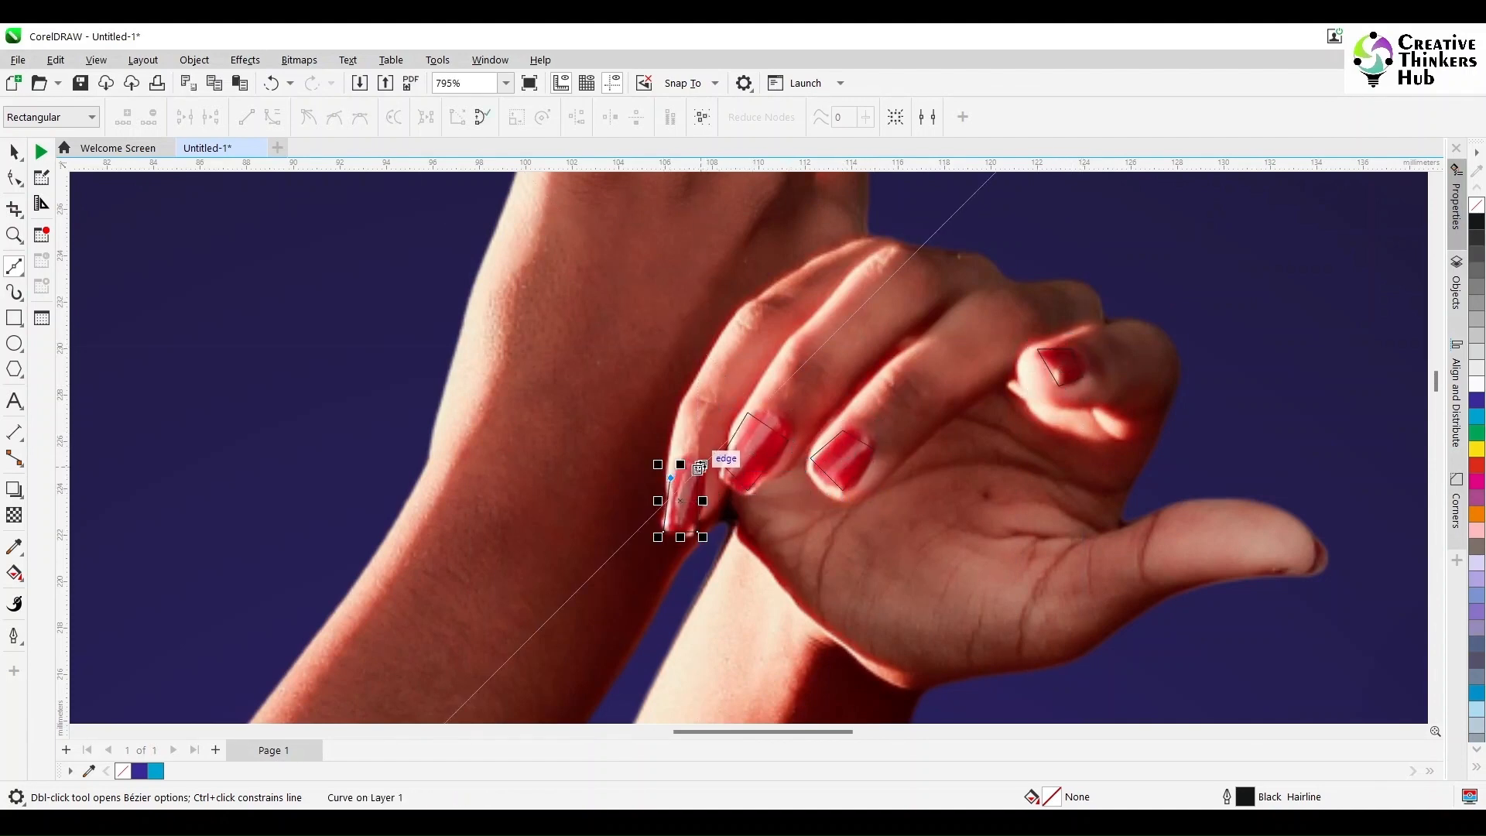
left_click(698, 470)
Step: Trace the visible sliver of the thumb's nail with a closed three-node Bézier outline
scroll(708, 472, "up", 1)
scroll(774, 495, "down", 1)
scroll(851, 503, "up", 1)
scroll(1006, 507, "down", 1)
scroll(1184, 511, "up", 1)
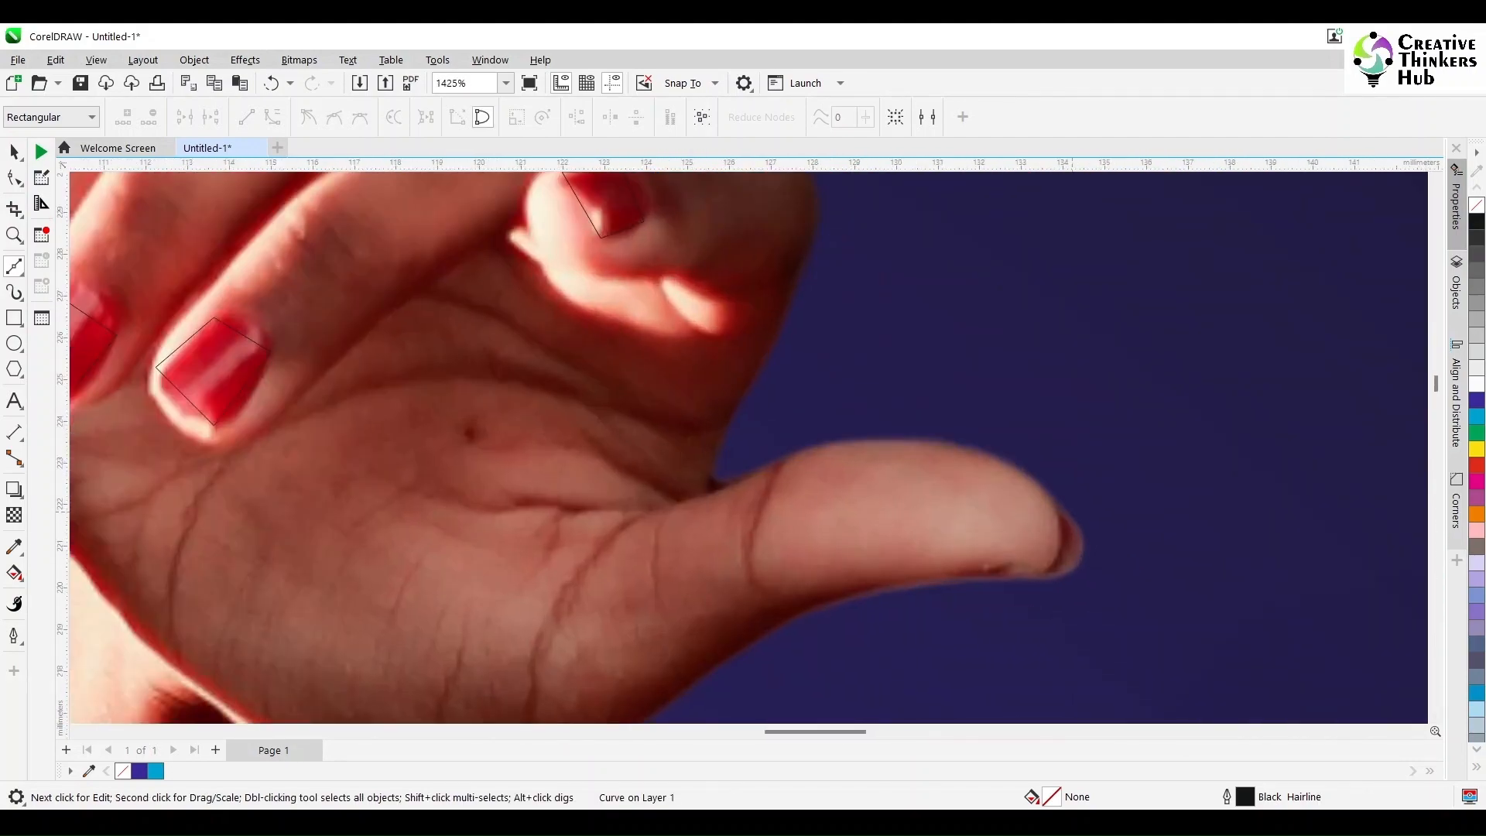
left_click(1060, 507)
left_click(1047, 579)
left_click(1082, 554)
left_click(1060, 507)
Step: Bend the sides of the thumb's nail outline to follow the nail's rounded edge
key("F10")
scroll(1130, 521, "down", 1)
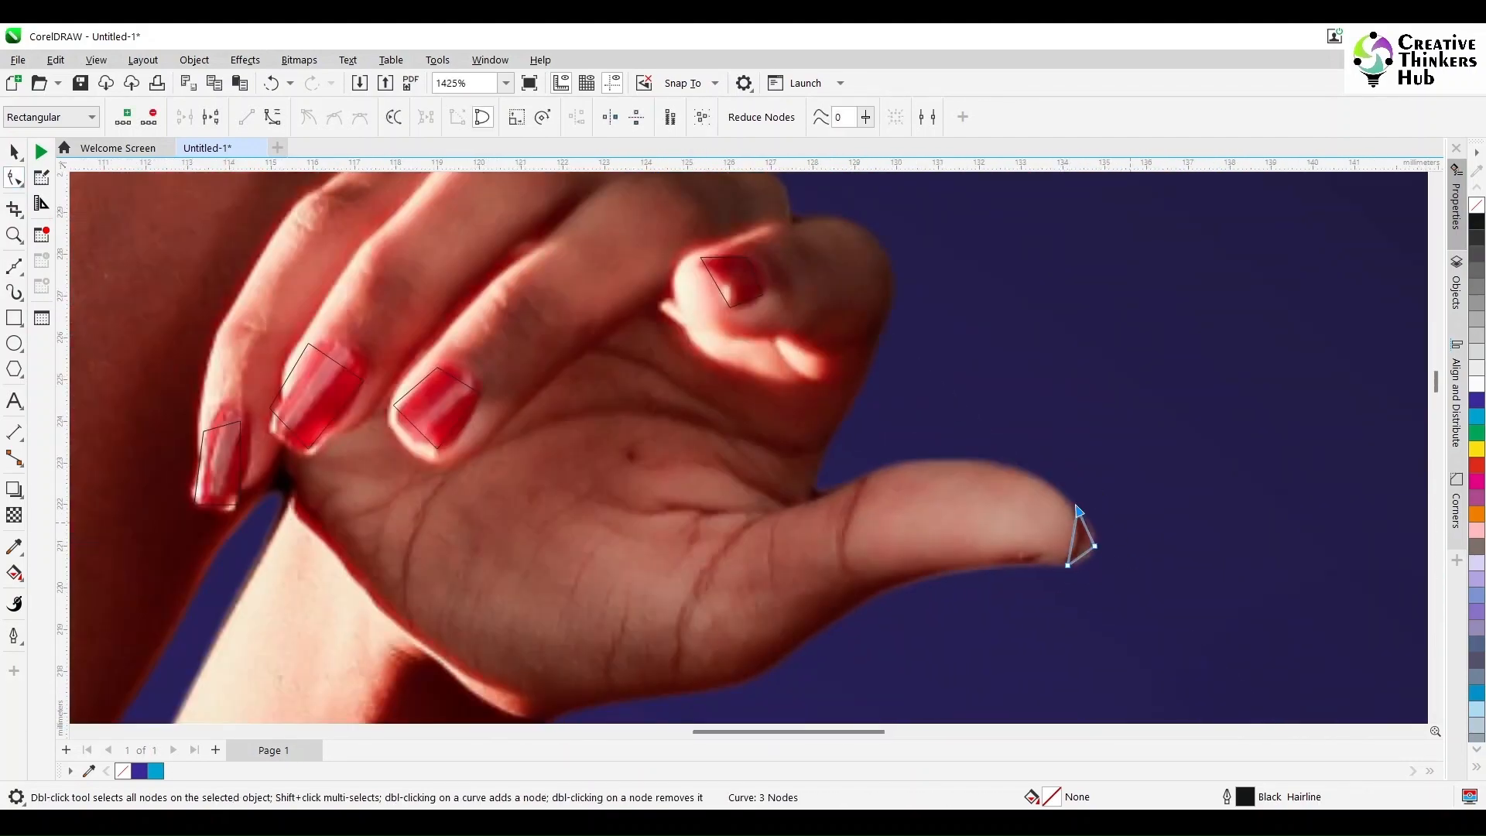
scroll(1077, 510, "down", 1)
left_click(1095, 514)
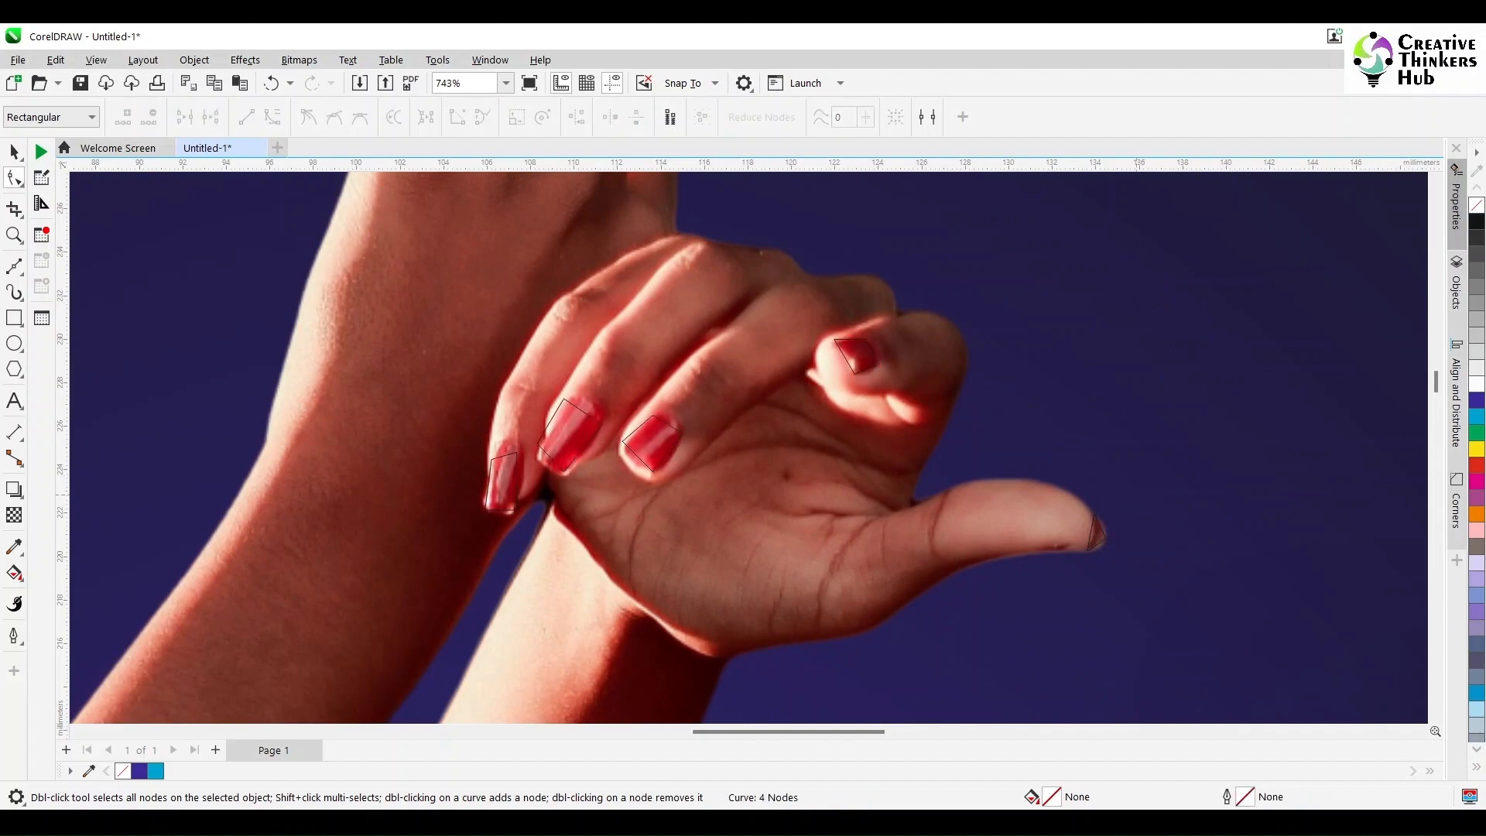
scroll(1098, 514, "up", 2)
left_click_drag(1097, 466, 1116, 466)
mouse_move(1165, 475)
left_mouse_down()
mouse_move(1170, 510)
mouse_move(1158, 471)
left_mouse_up()
scroll(1155, 467, "down", 2)
Step: Reshape the curled finger's nail outline with curved sides and adjusted nodes to match the nail
scroll(897, 286, "up", 2)
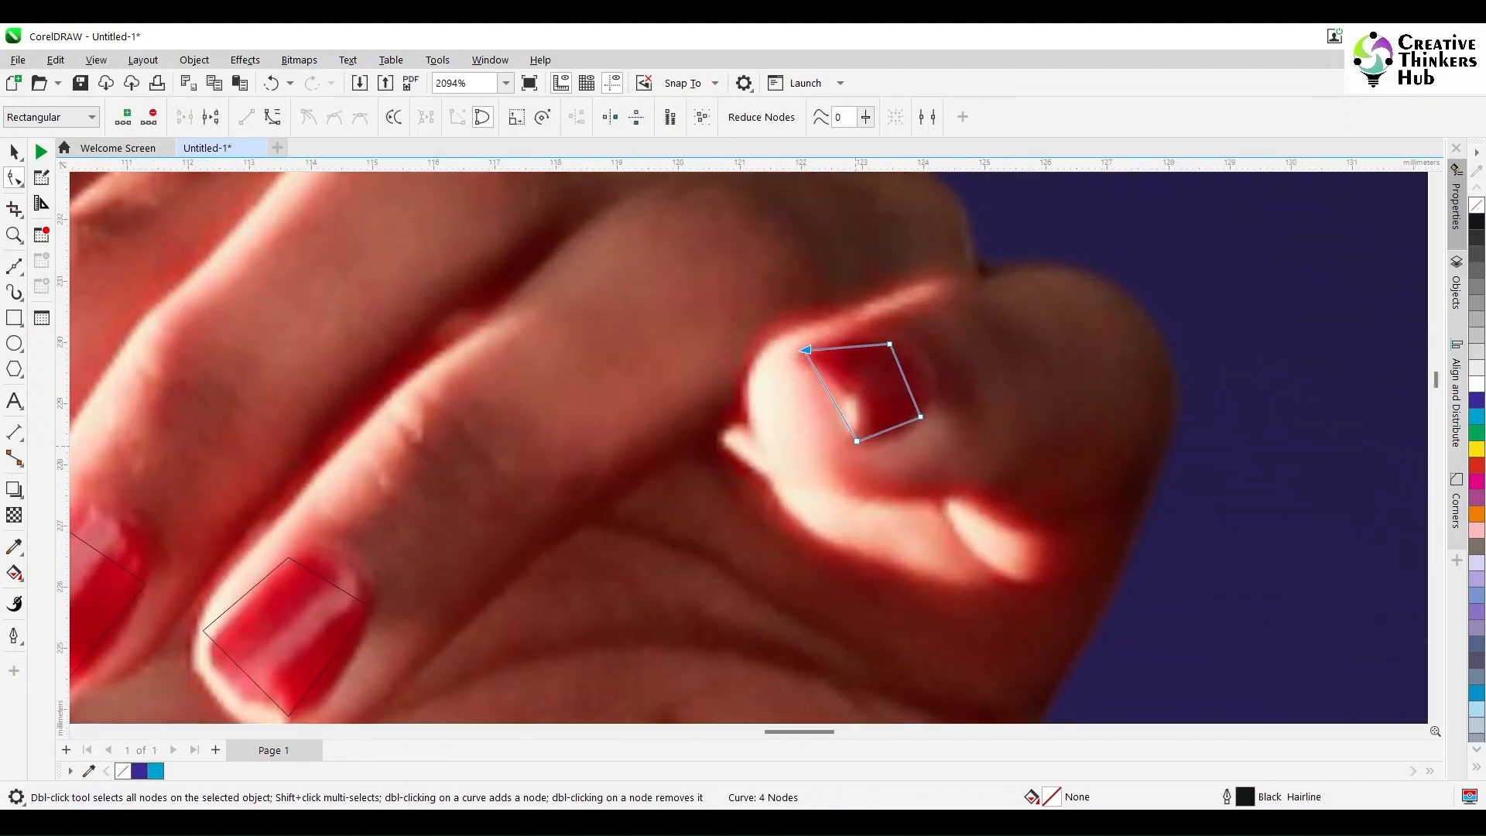
left_click_drag(831, 396, 839, 392)
left_click_drag(889, 344, 923, 369)
left_click_drag(857, 441, 857, 447)
left_click_drag(898, 427, 901, 433)
left_click_drag(928, 385, 933, 390)
scroll(932, 390, "down", 1)
Step: Round the outline of the nail beside the curled finger by moving its corners and bending its sides
scroll(691, 518, "up", 1)
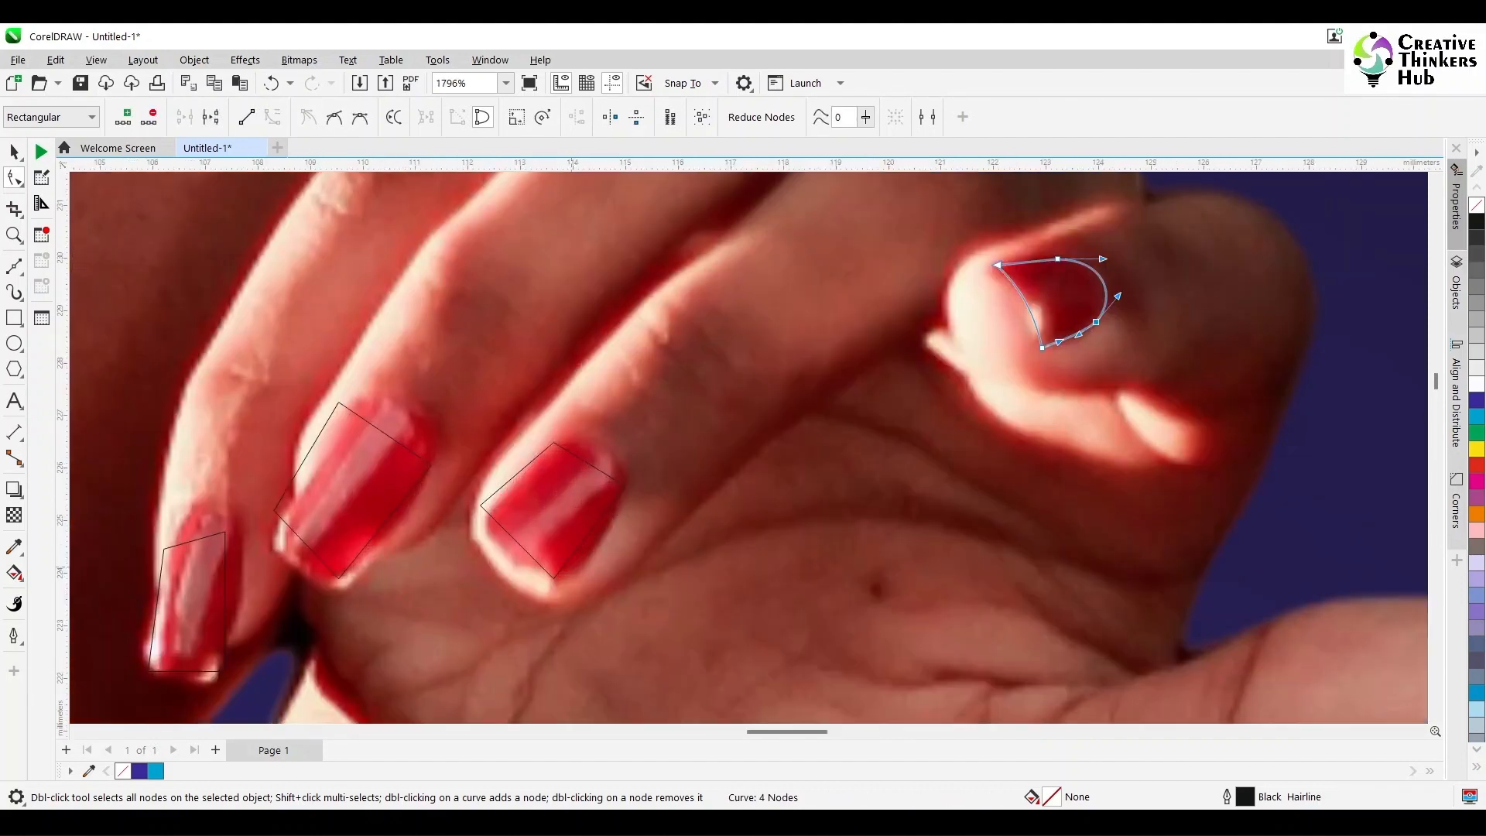
left_click_drag(730, 592, 716, 658)
left_click_drag(480, 505, 488, 513)
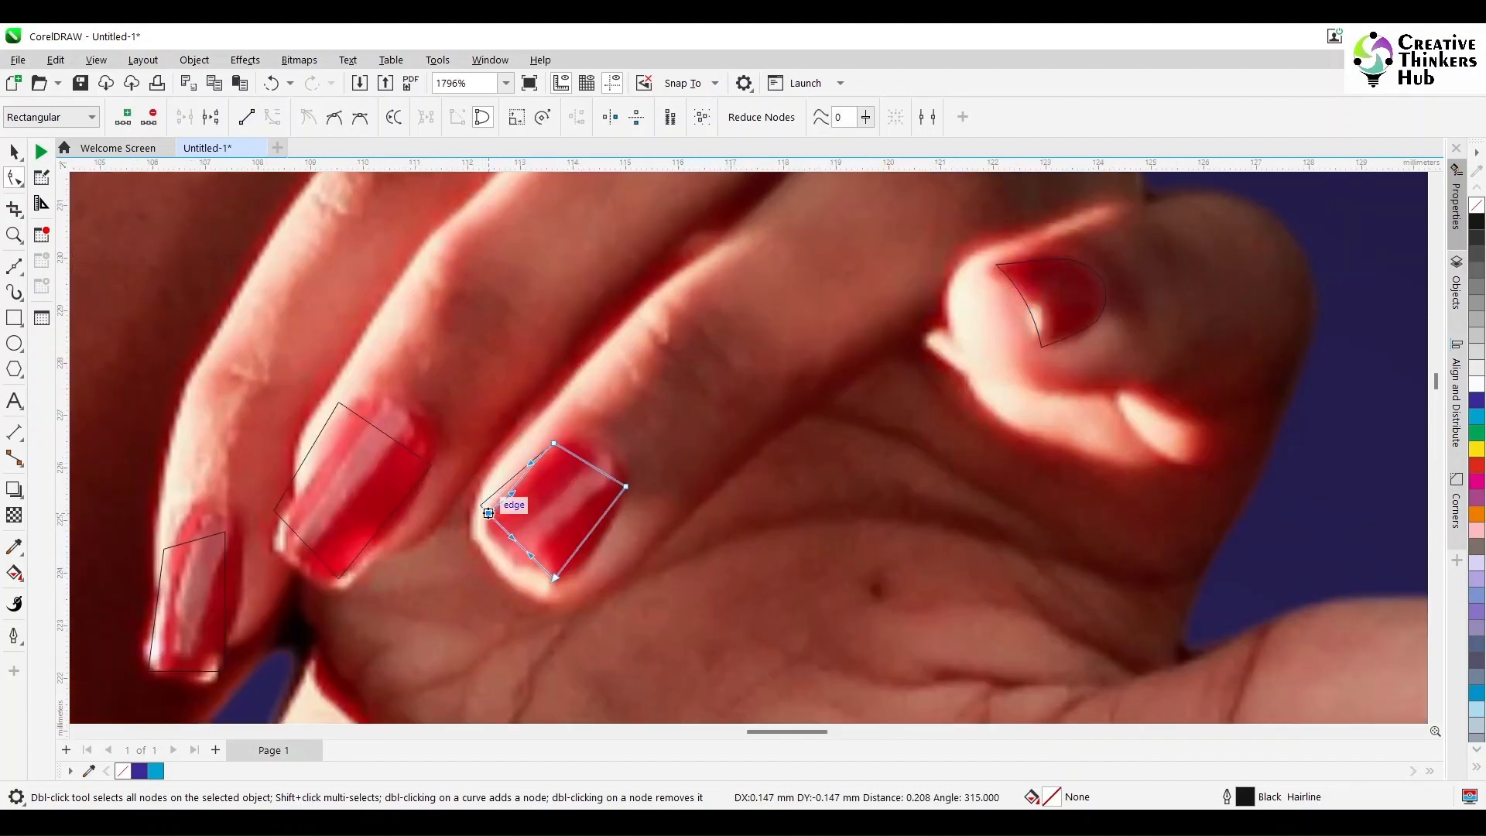
left_click_drag(555, 577, 576, 578)
left_click_drag(602, 517, 607, 517)
left_click_drag(589, 462, 604, 443)
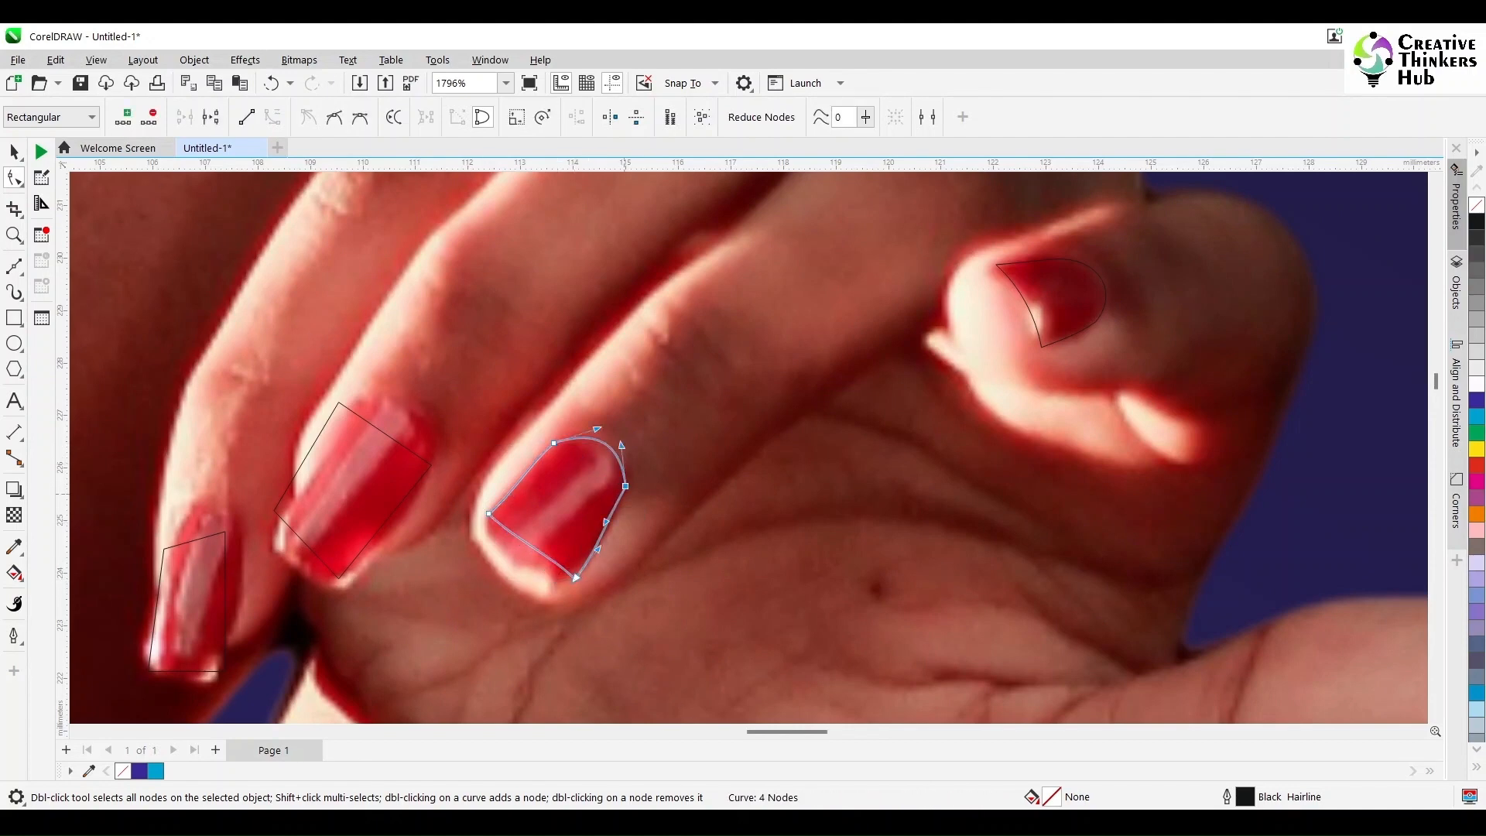
left_click_drag(608, 522, 610, 523)
left_click_drag(532, 544, 511, 561)
Step: Convert the next fingernail's outline to curves and round its base and tip to fit the nail
left_click_drag(464, 608, 255, 383)
left_click_drag(256, 383, 464, 607)
left_click(273, 116)
left_click_drag(339, 403, 414, 403)
left_click_drag(340, 577, 344, 581)
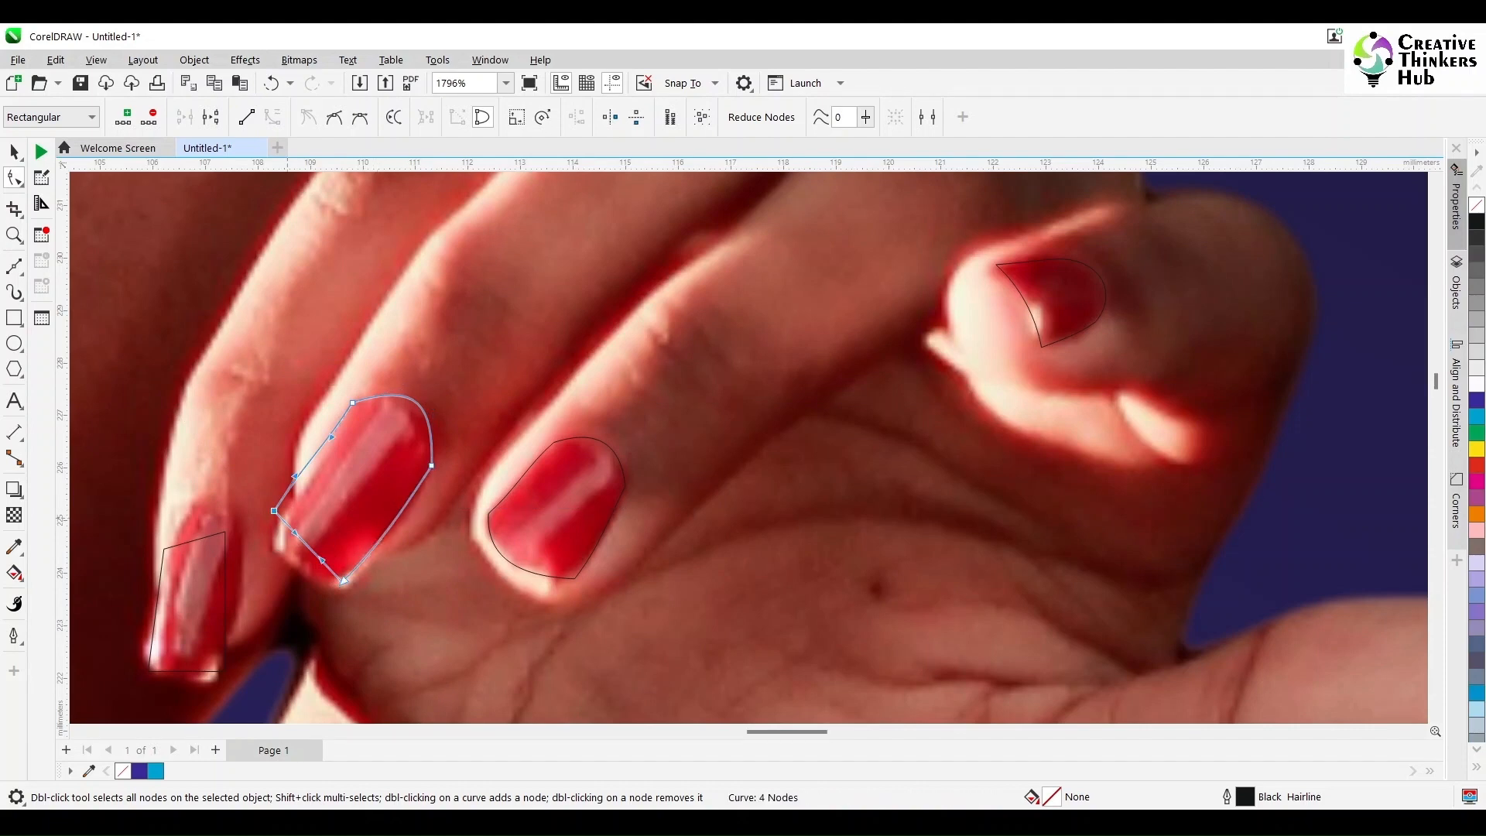
left_click_drag(274, 511, 297, 576)
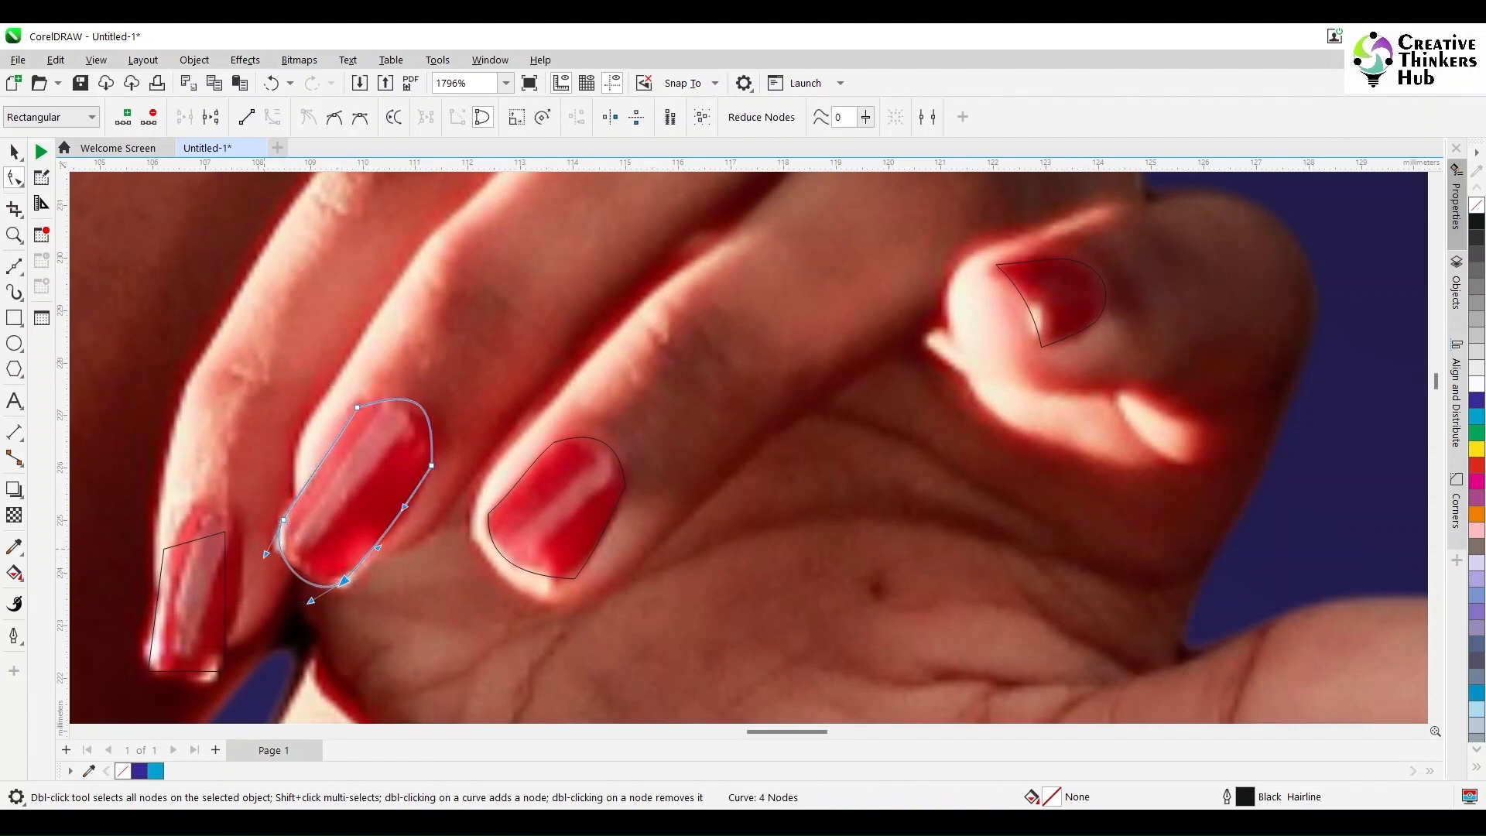
Step: Convert the outermost fingernail's outline to curves, align its corners and round its base and tip
left_click_drag(249, 690, 141, 492)
left_click(272, 117)
left_click_drag(164, 549, 180, 526)
left_click_drag(225, 532, 243, 528)
left_click_drag(226, 672, 219, 679)
left_click_drag(232, 600, 238, 603)
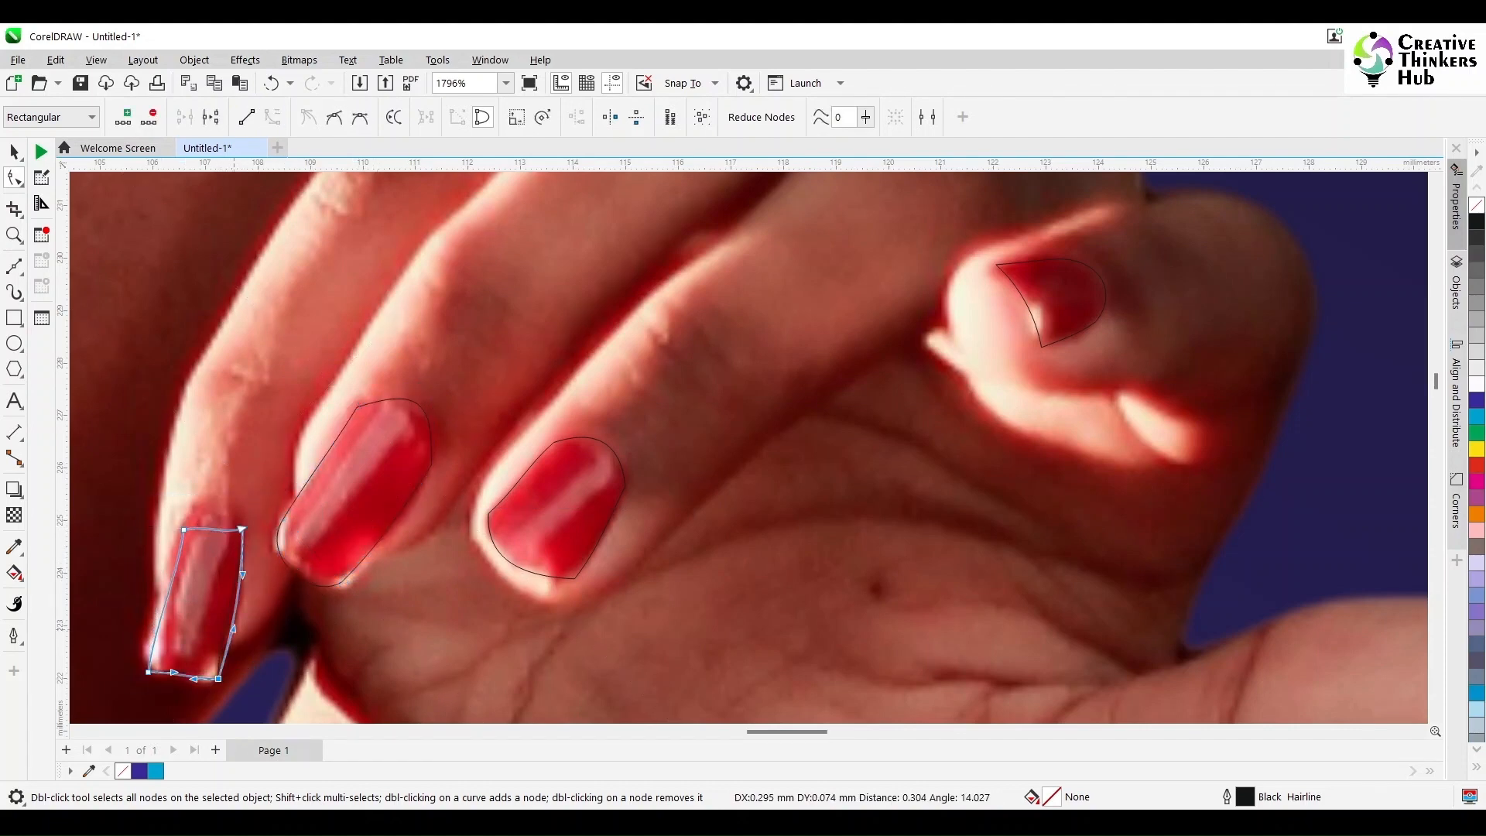
left_click_drag(204, 527, 195, 492)
left_click_drag(147, 671, 180, 681)
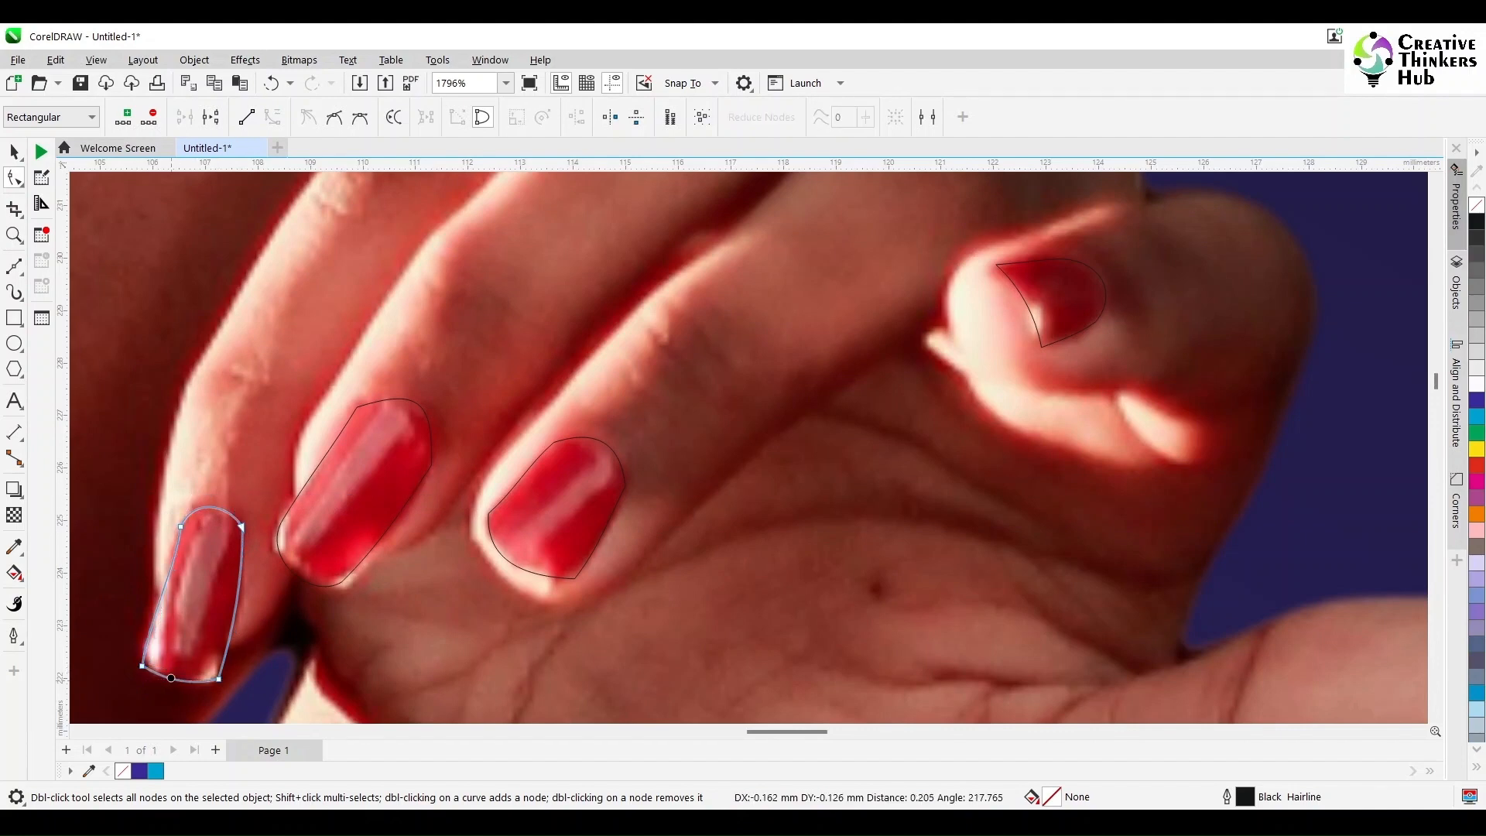
Step: Lock the dancing woman bitmap in place
scroll(356, 604, "down", 3)
key("space")
left_click(547, 537)
scroll(546, 537, "down", 3)
right_click(571, 536)
left_click(607, 600)
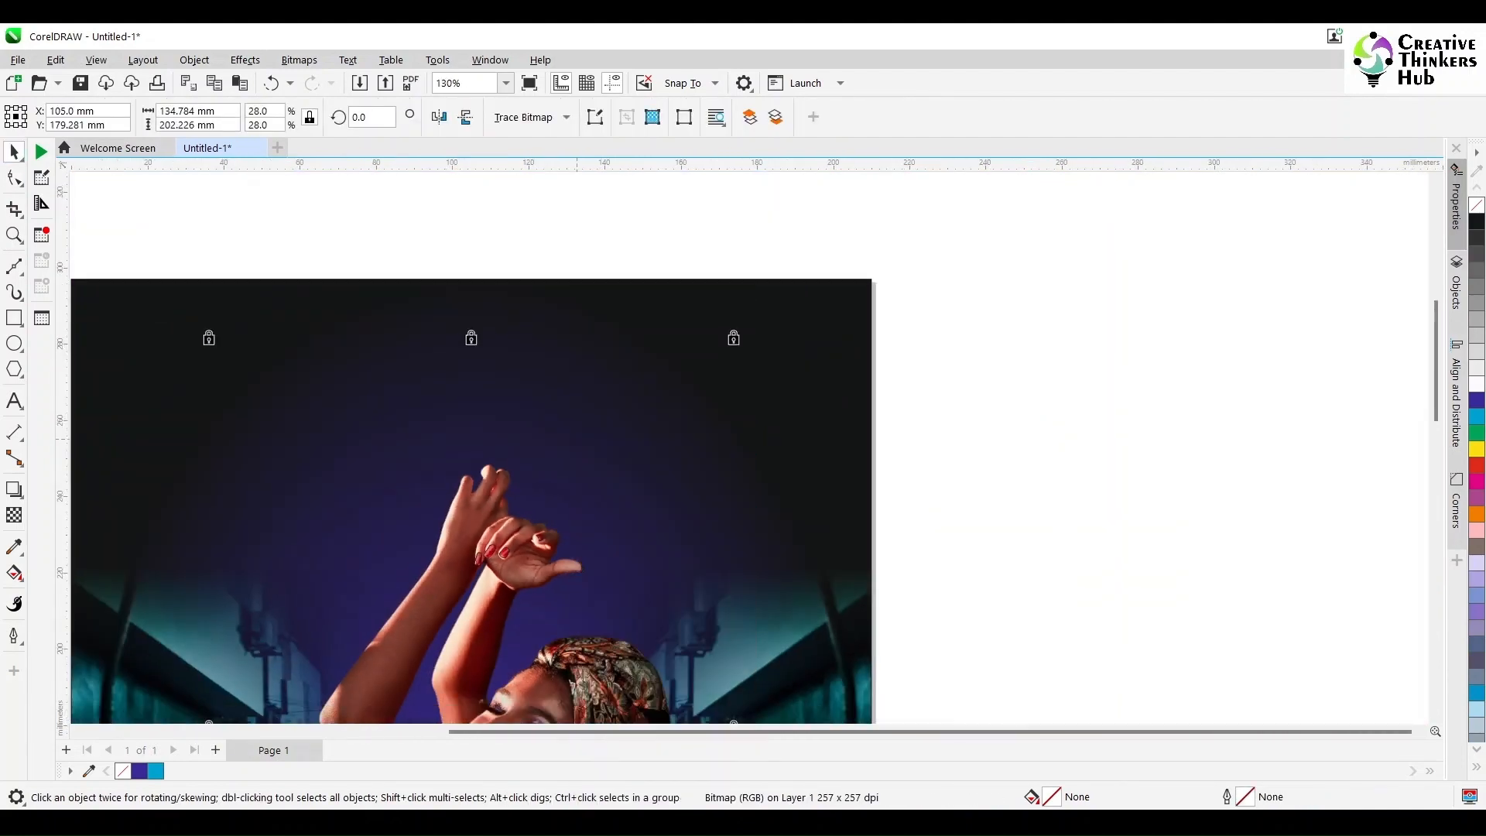
Step: Fill all five nail shapes with cyan (C:100 M:0 Y:0 K:0) and remove their outlines
left_click_drag(613, 599, 457, 510)
left_click(1476, 416)
right_click(1476, 205)
Step: Draw a 0.762 mm Artistic Media preset stroke along the lash line of the eye nearer the earring and fill it with cyan
scroll(1178, 470, "down", 1)
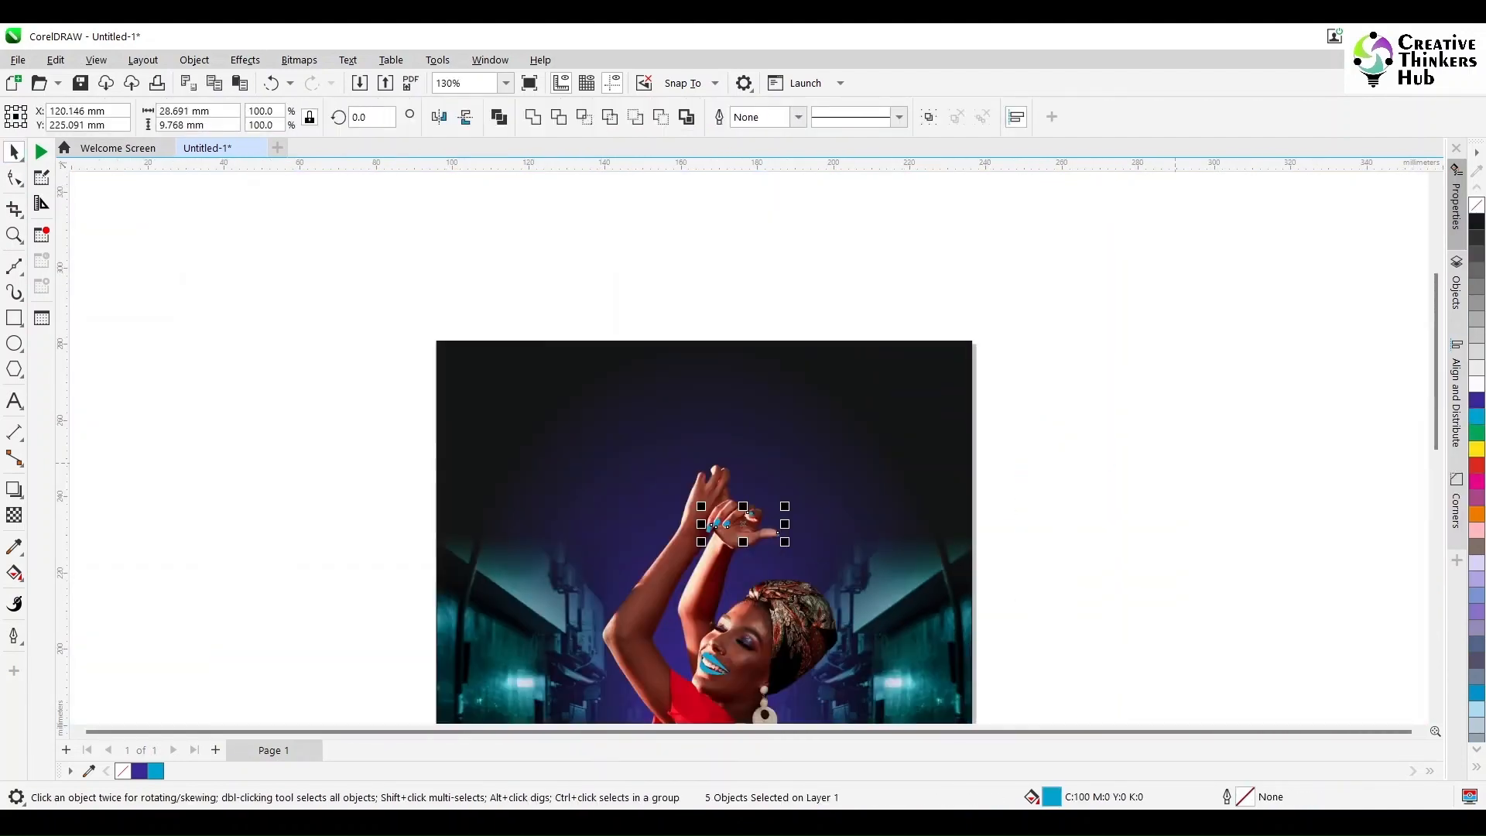
scroll(773, 494, "down", 2)
scroll(774, 494, "up", 1)
scroll(771, 500, "up", 1)
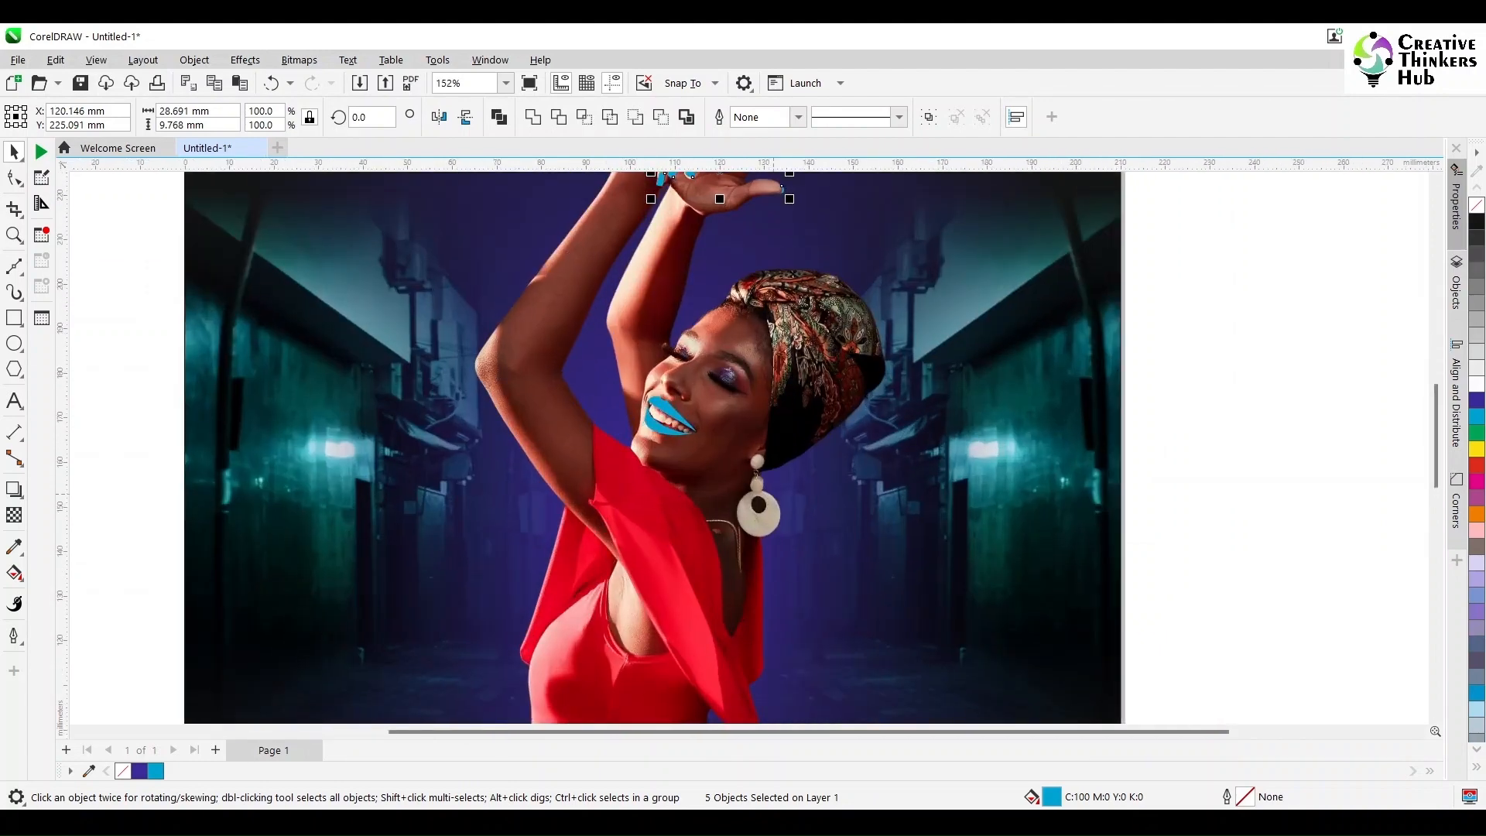
scroll(747, 387, "up", 5)
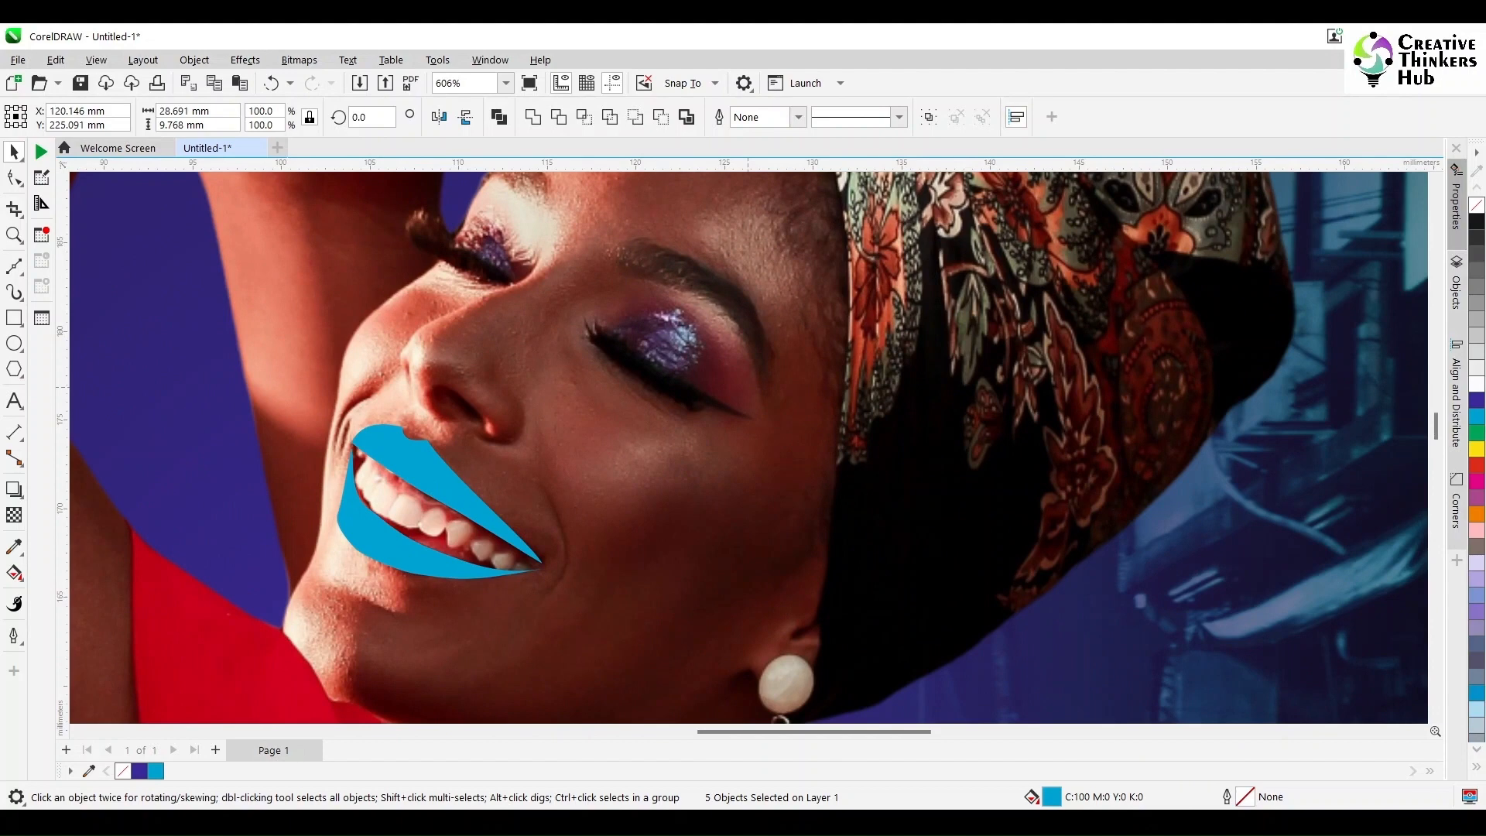
left_click(14, 292)
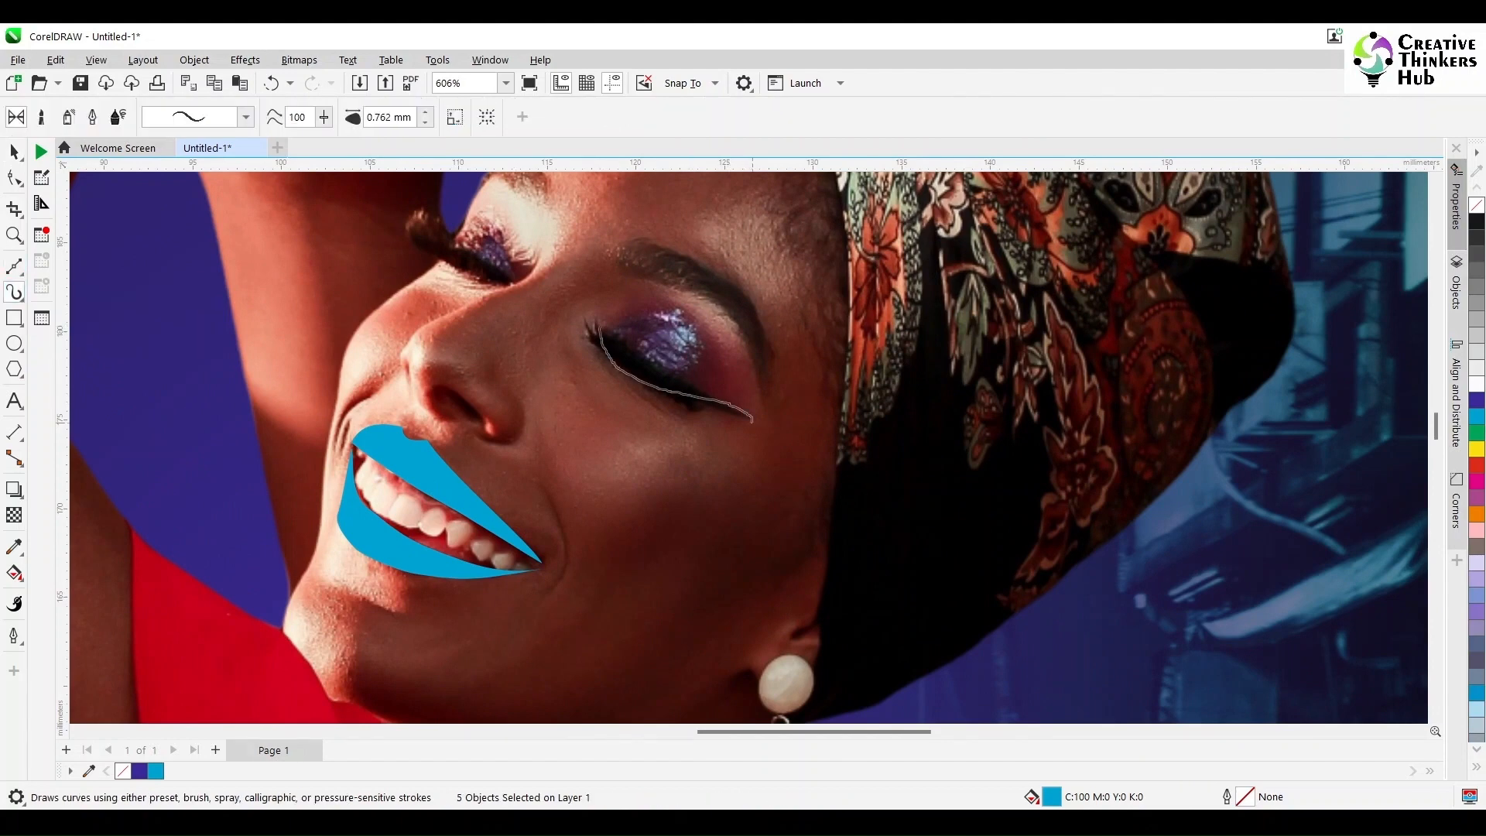
left_click_drag(751, 421, 752, 421)
left_click(1476, 417)
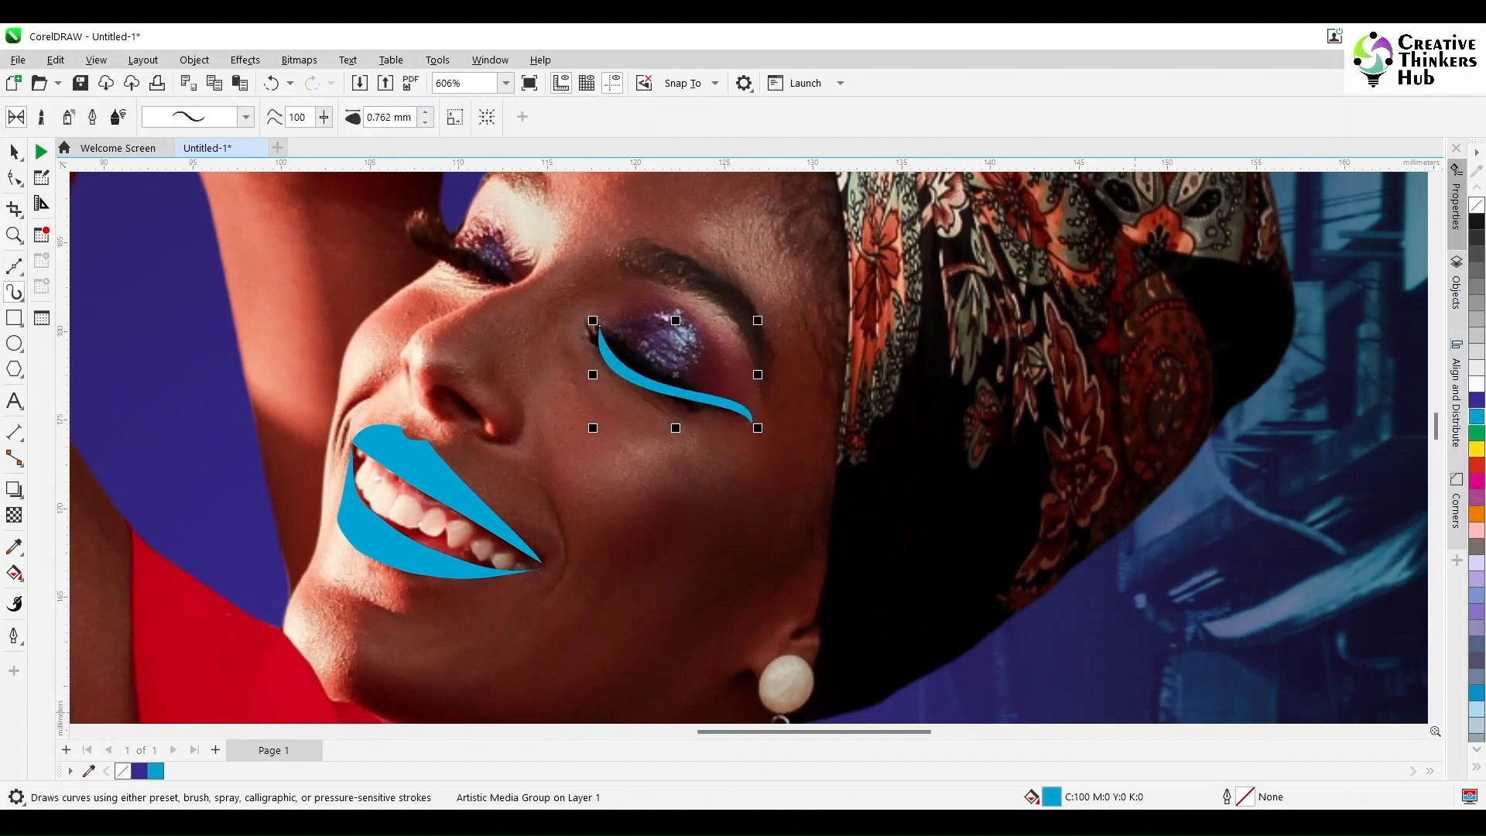
Step: Make two red (C:0 M:100 Y:100 K:0) copies of the eyeliner stroke, rotated slightly upward and downward about its inner-corner end
key("space")
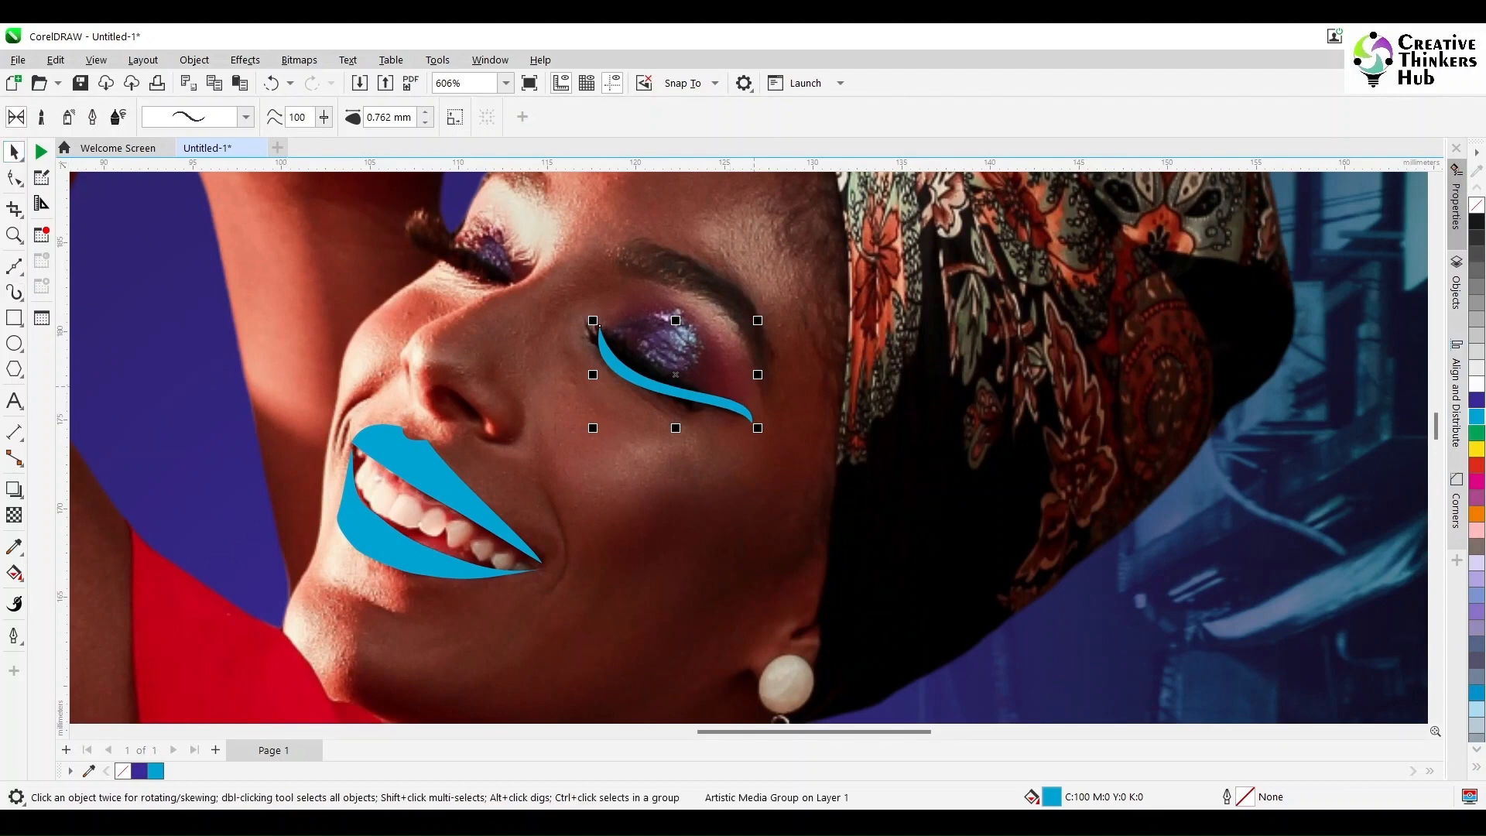
left_click(749, 416)
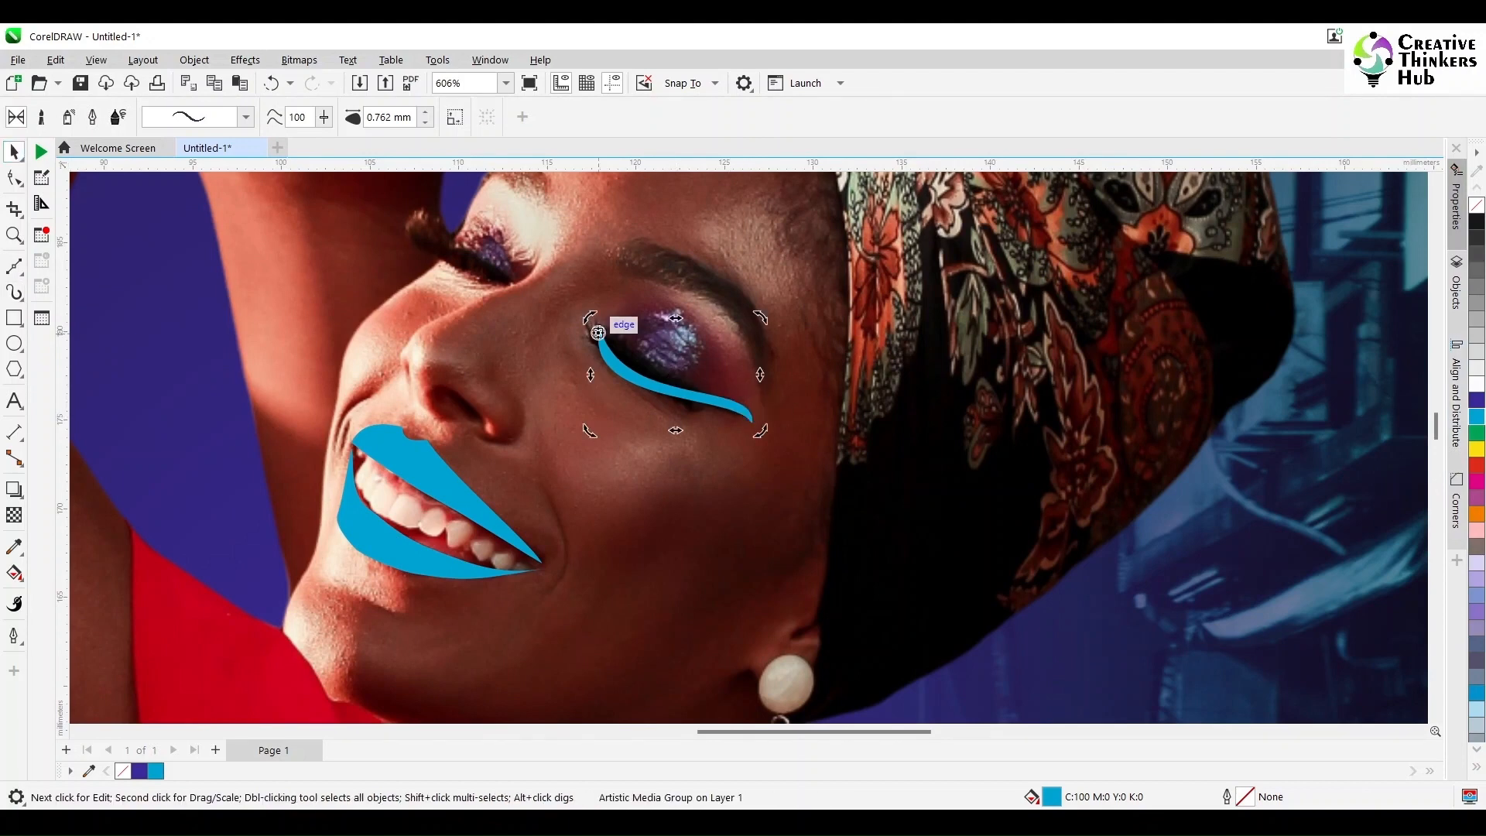
right_click(767, 417)
left_click_drag(759, 429, 773, 401)
left_click(1477, 465)
key("ctrl+z")
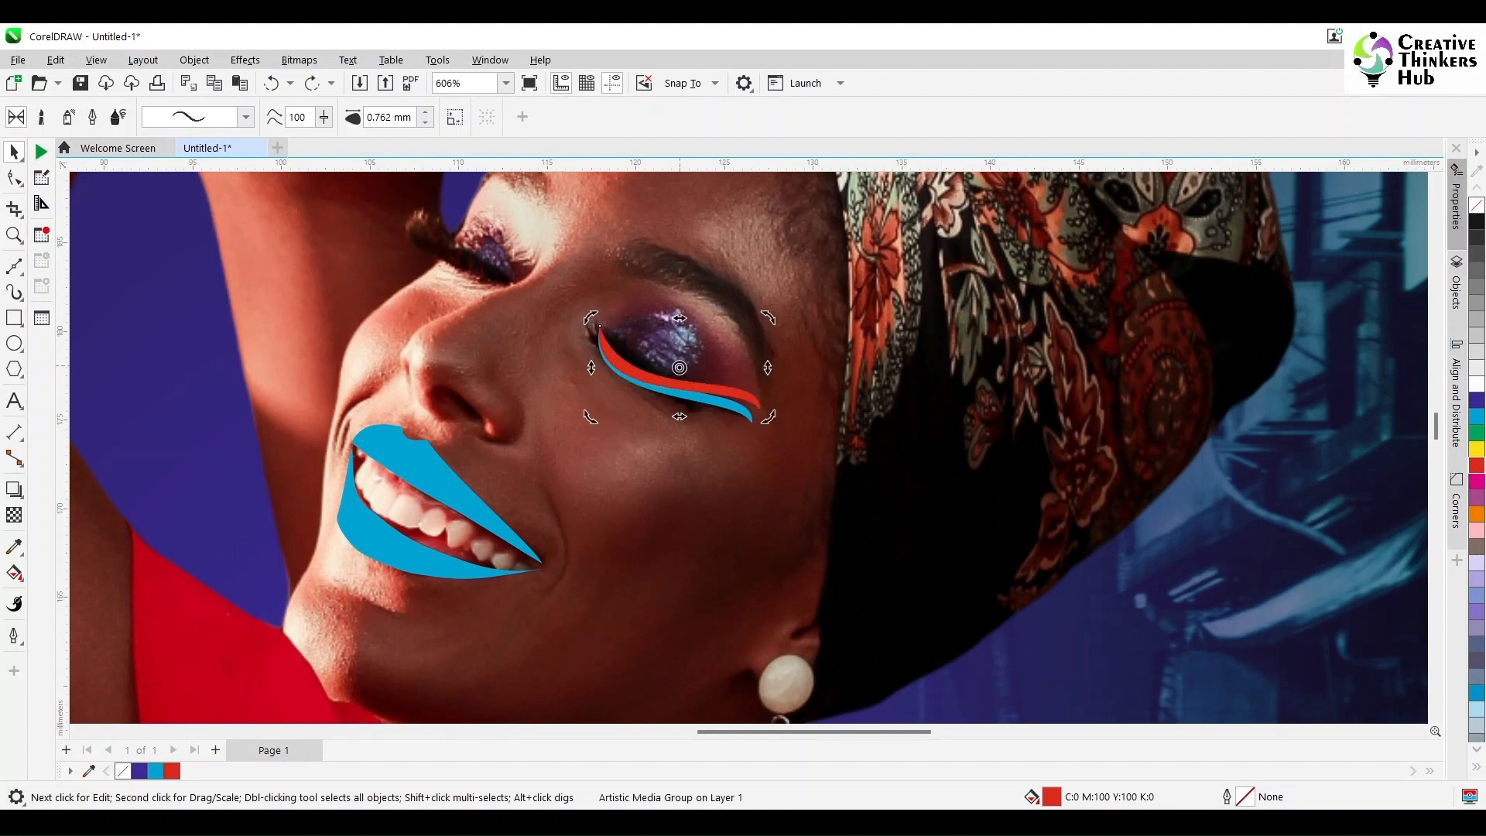
left_click_drag(762, 457, 761, 460)
right_click(761, 459)
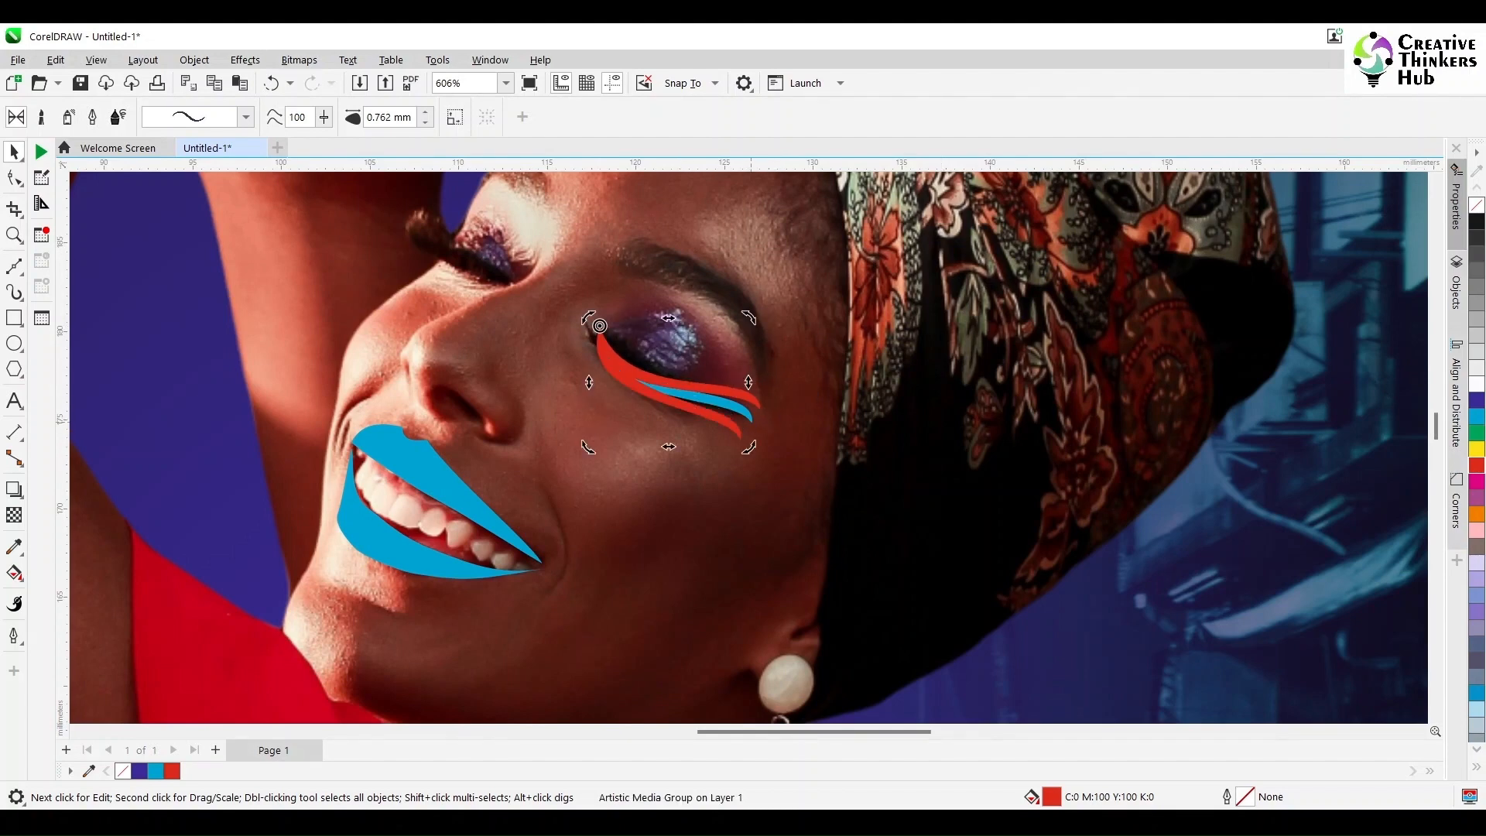
Step: Fill the upper and lower eyeliner strokes with cyan (C:100 M:0 Y:0 K:0) and the middle stroke with red
left_click(772, 425)
left_click(734, 428)
left_click(750, 394, "shift")
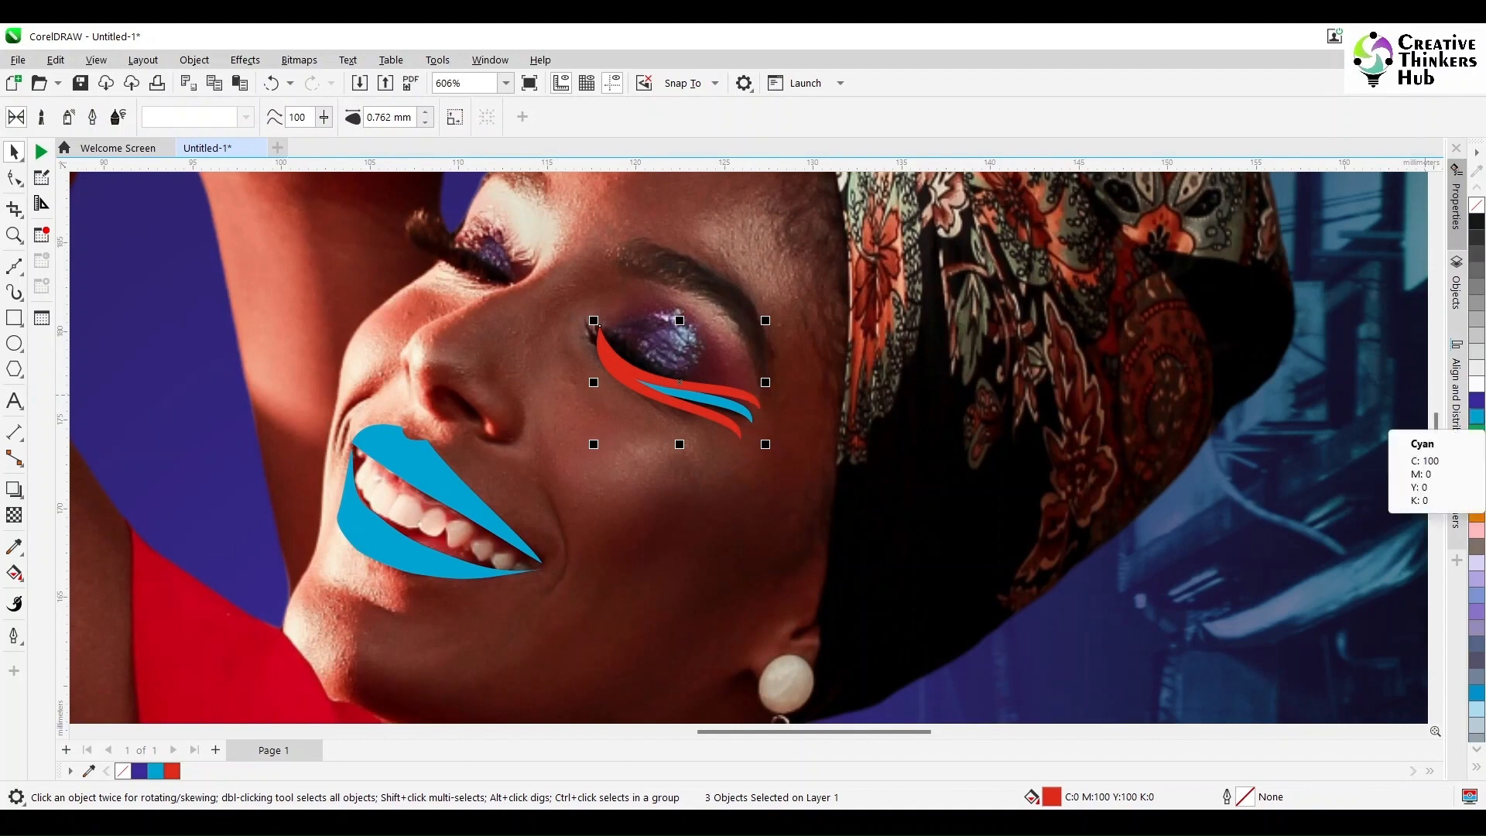
left_click(1476, 417)
left_click(738, 412)
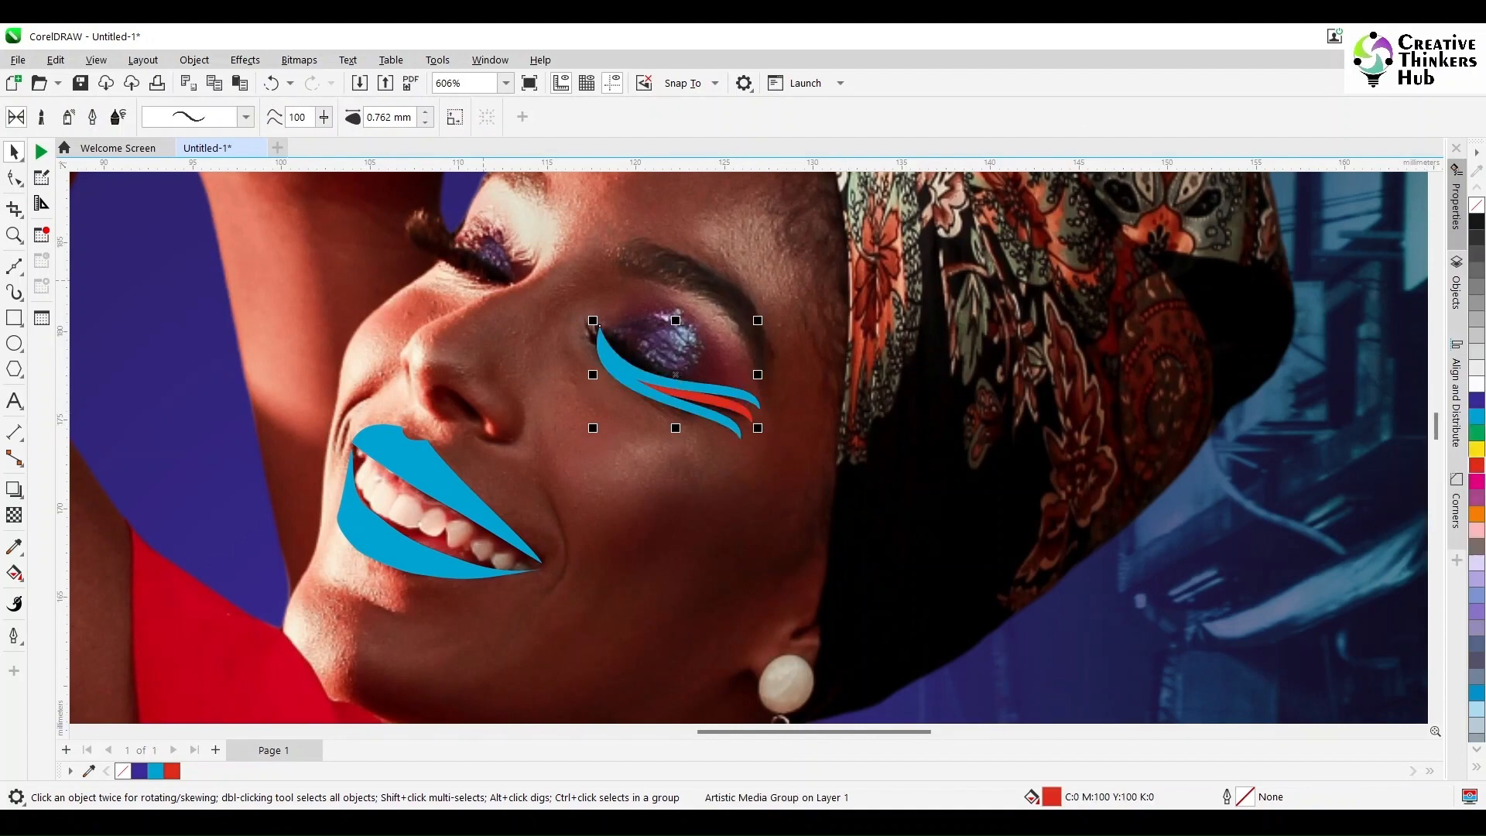
Step: Separate the eyeliner strokes from their control curves, move them off the eye onto the cheek and group them
left_click(741, 390, "shift")
left_click(729, 427, "shift")
right_click(729, 426)
left_click(762, 438)
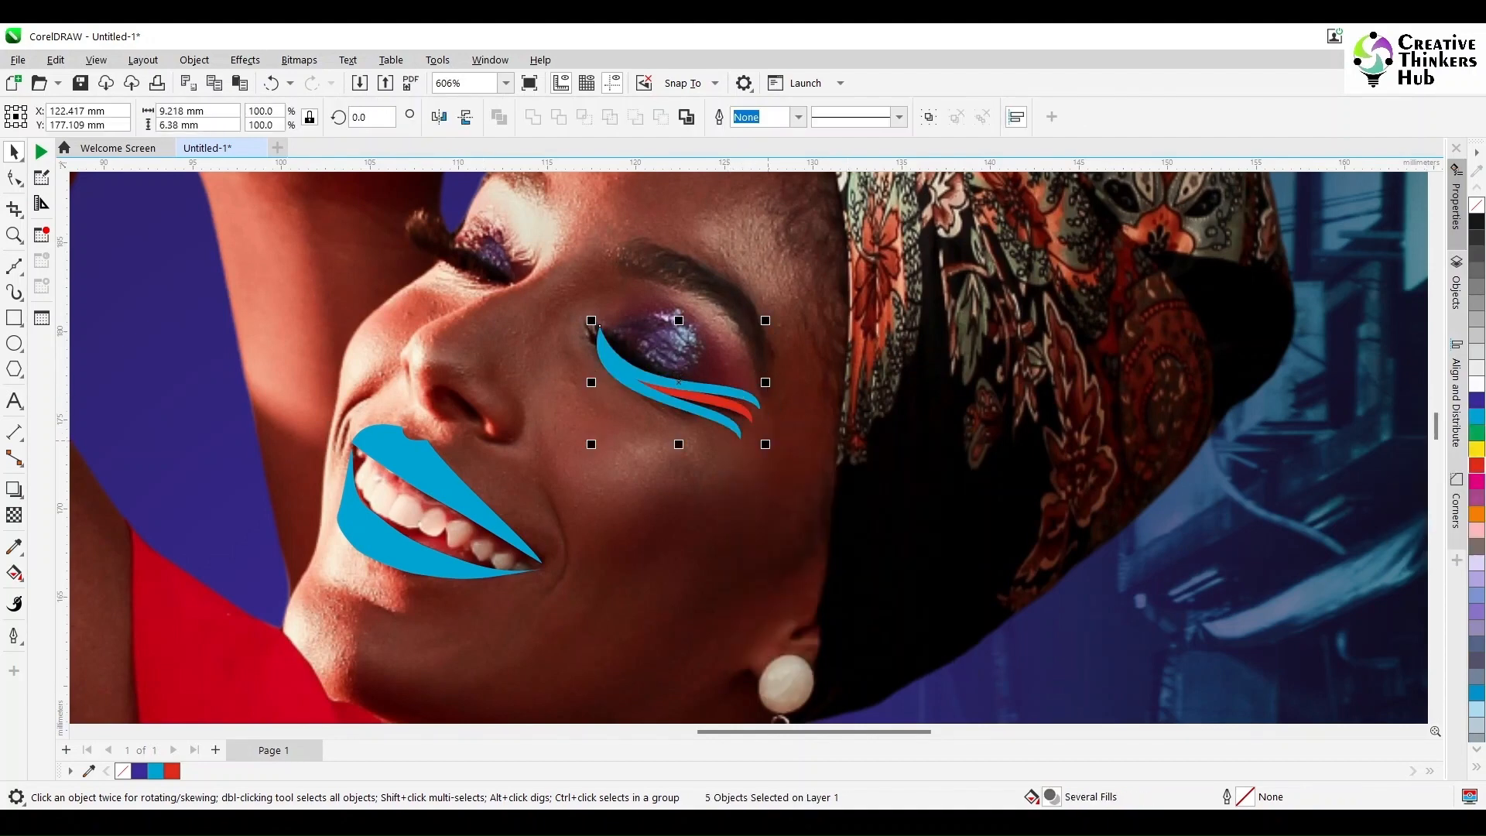
mouse_move(676, 387)
left_mouse_down()
mouse_move(772, 499)
mouse_move(754, 490)
mouse_move(825, 356)
left_mouse_up()
left_click(775, 465)
key("ctrl+z")
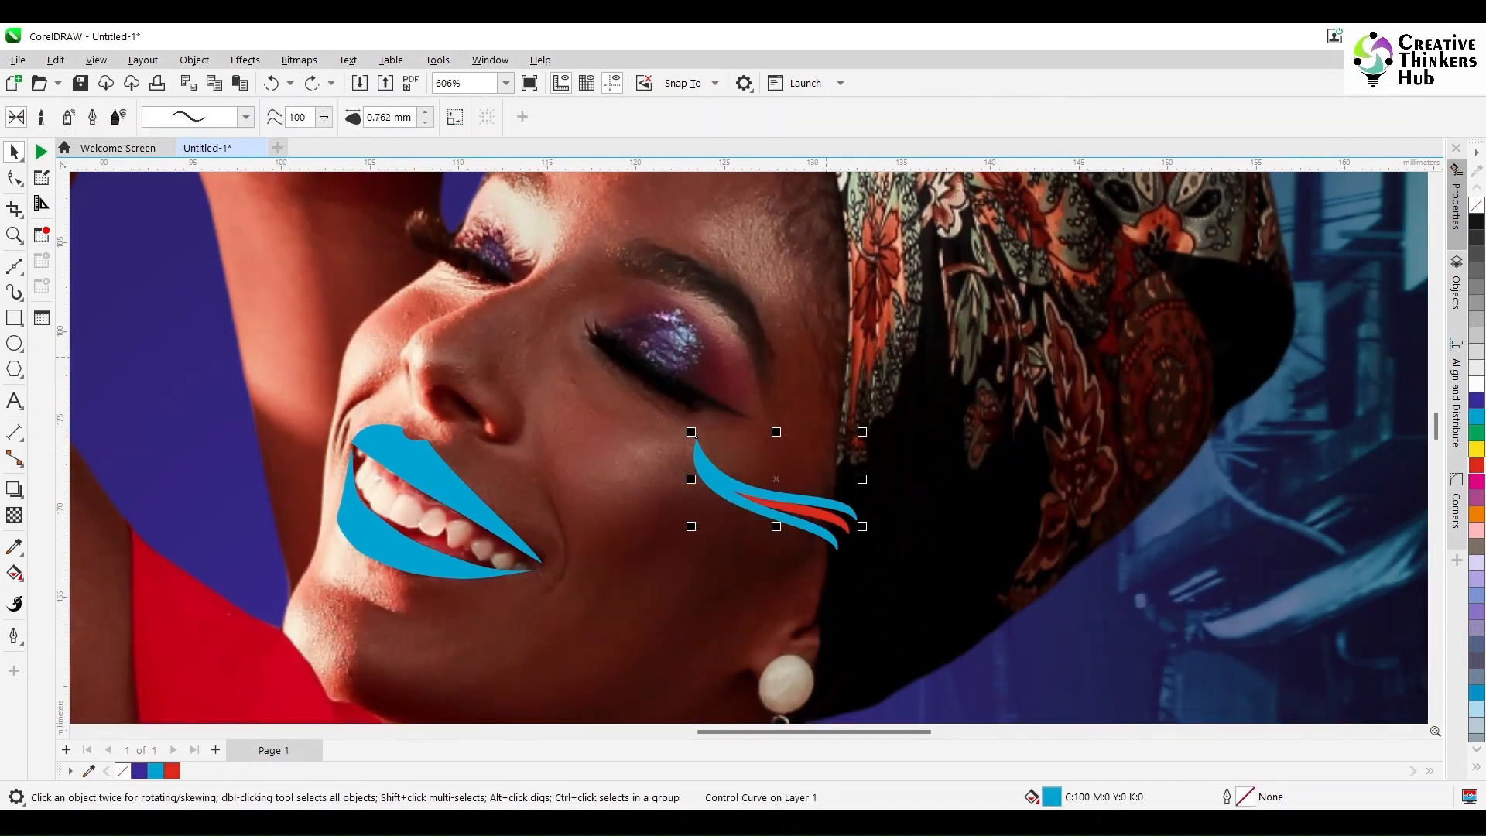
left_click(829, 528)
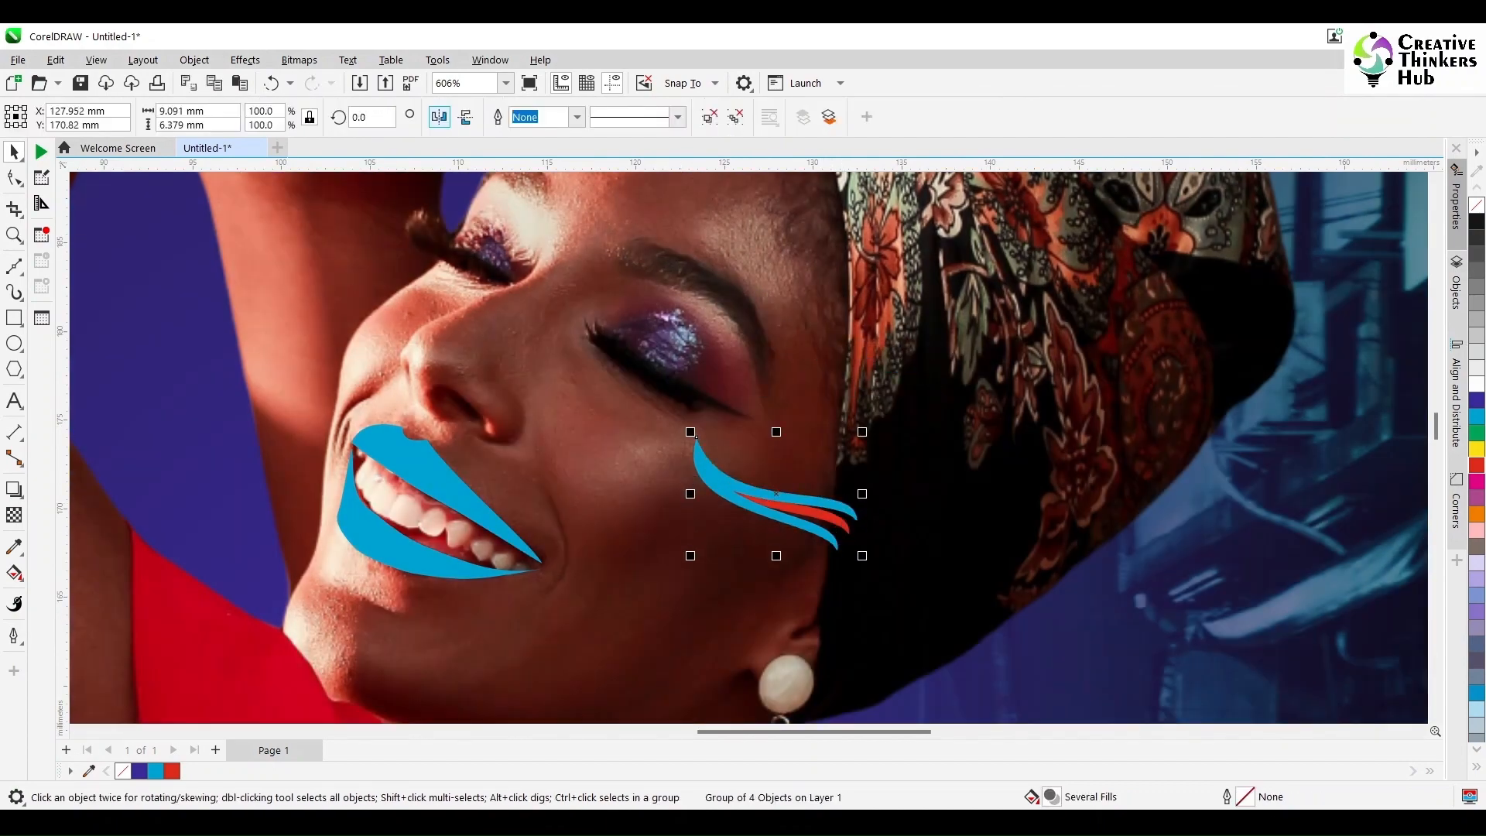
Step: Try to mirror the grouped eyeliner strokes horizontally and move them
left_click(441, 117)
mouse_move(844, 477)
left_mouse_down()
mouse_move(579, 397)
mouse_move(650, 432)
mouse_move(847, 387)
left_mouse_up()
key("ctrl+z")
key("ctrl+z")
key("ctrl+z")
Step: Ungroup the eyeliner strokes and pull the upper and middle ones away from the lower one
key("ctrl+u")
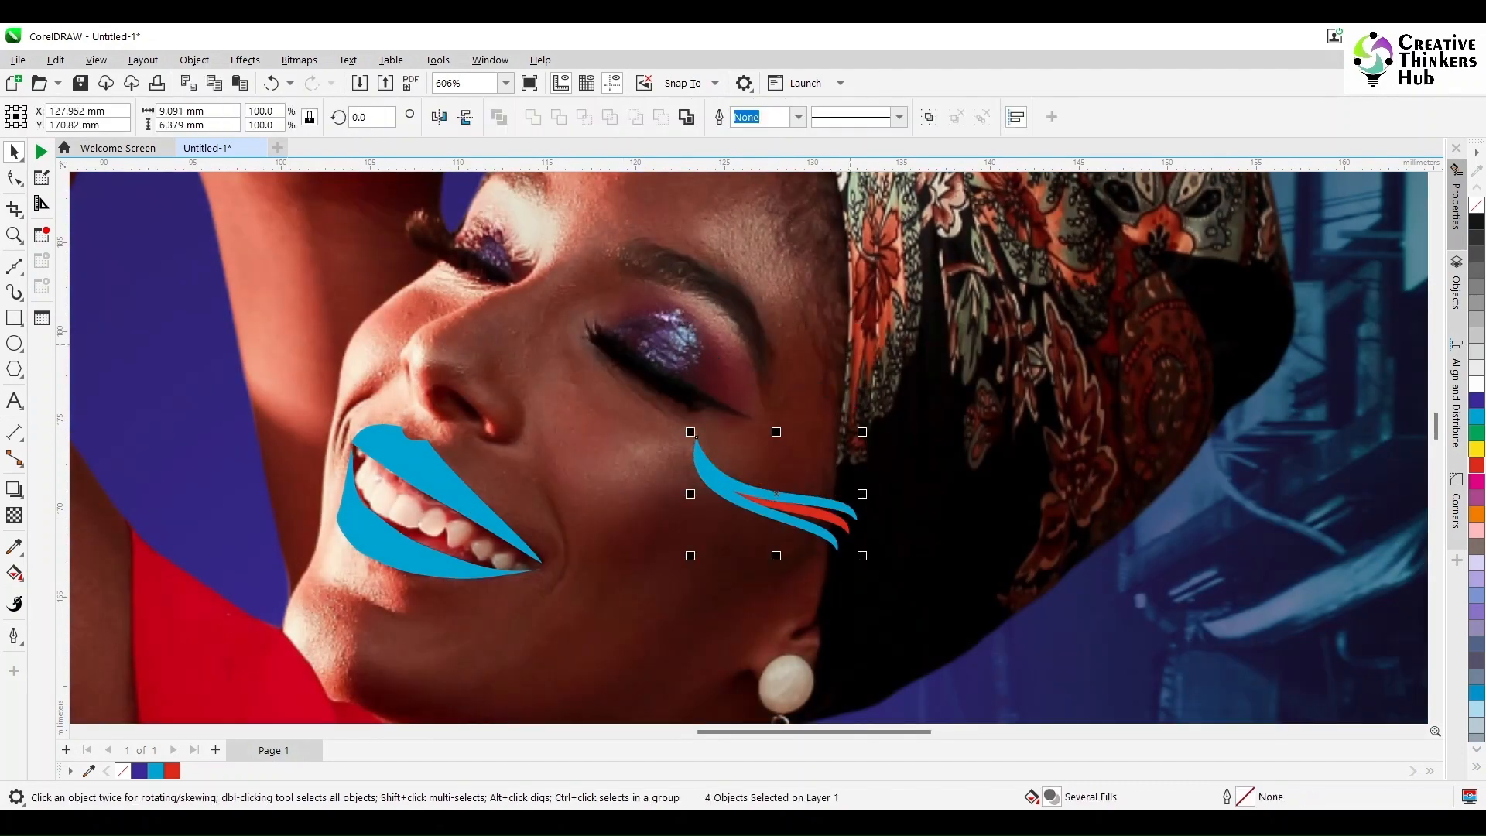
left_click(844, 507)
left_click_drag(844, 508, 877, 435)
right_click(876, 432)
left_click(921, 445)
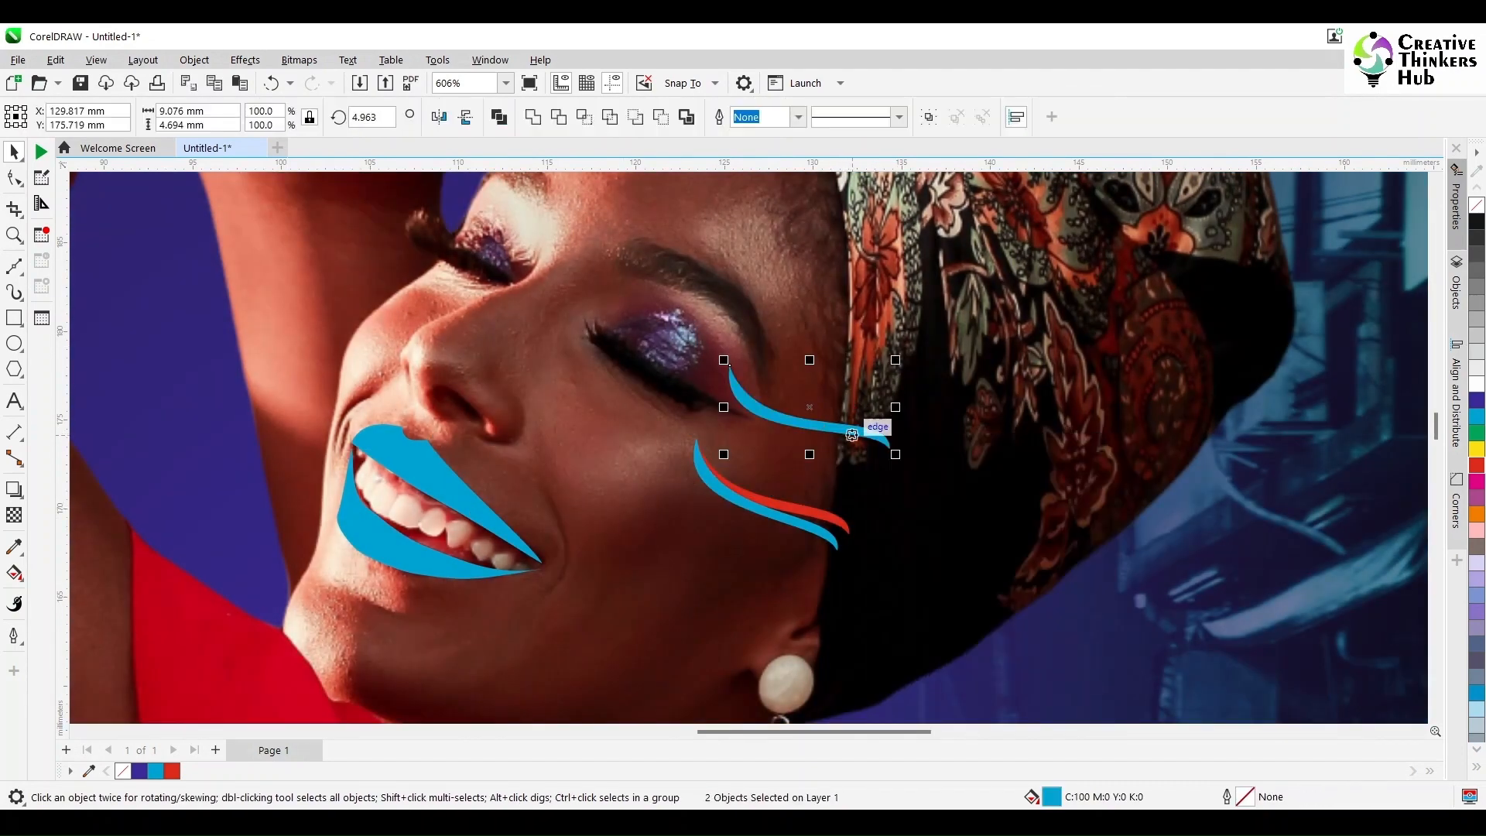
left_click(856, 463)
left_click(862, 433)
left_click(850, 472)
left_click_drag(813, 515, 818, 486)
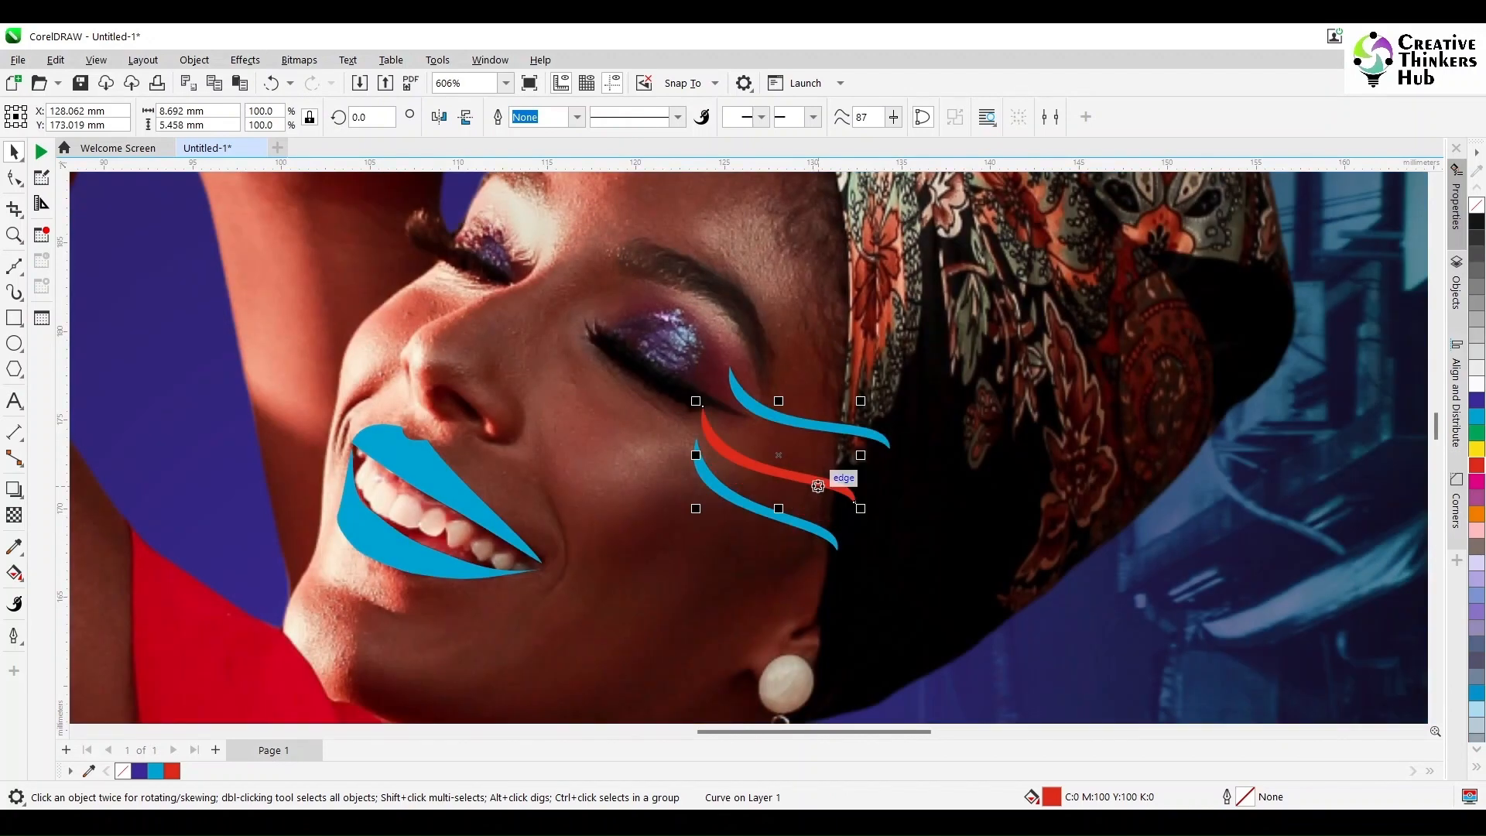
Step: Switch to the wireframe view, remove the duplicate curve and bring the three eyeliner strokes back together at their inner ends
key("Escape")
left_click(96, 59)
left_click(124, 76)
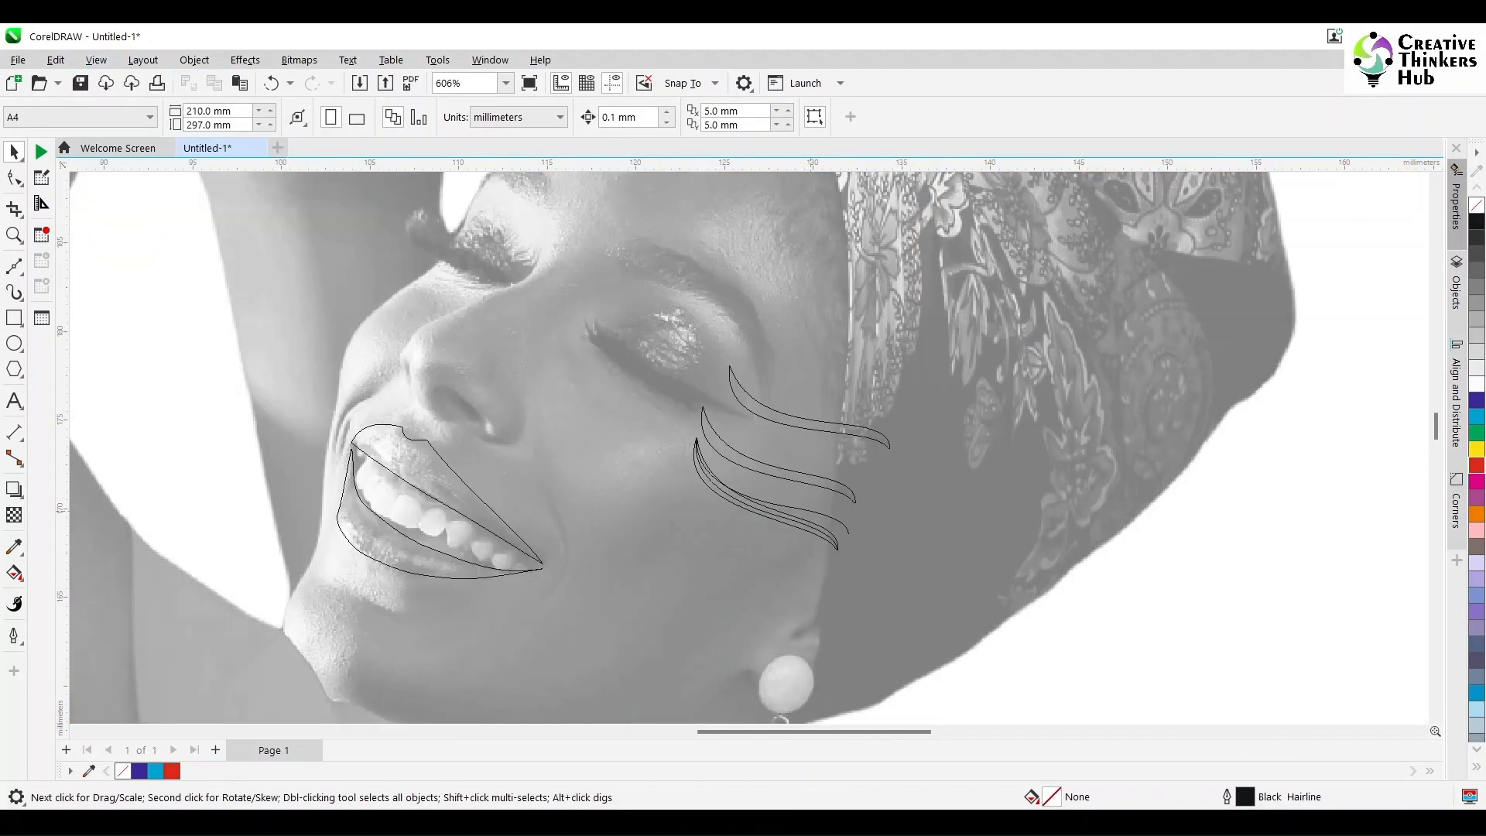
left_click(807, 527)
key("Escape")
left_click(703, 407)
left_click_drag(702, 408, 696, 438)
left_click_drag(729, 367, 963, 610)
Step: Return to the full-colour view and group the three eyeliner strokes
left_click(96, 60)
left_click(124, 116)
key("Escape")
key("ctrl+g")
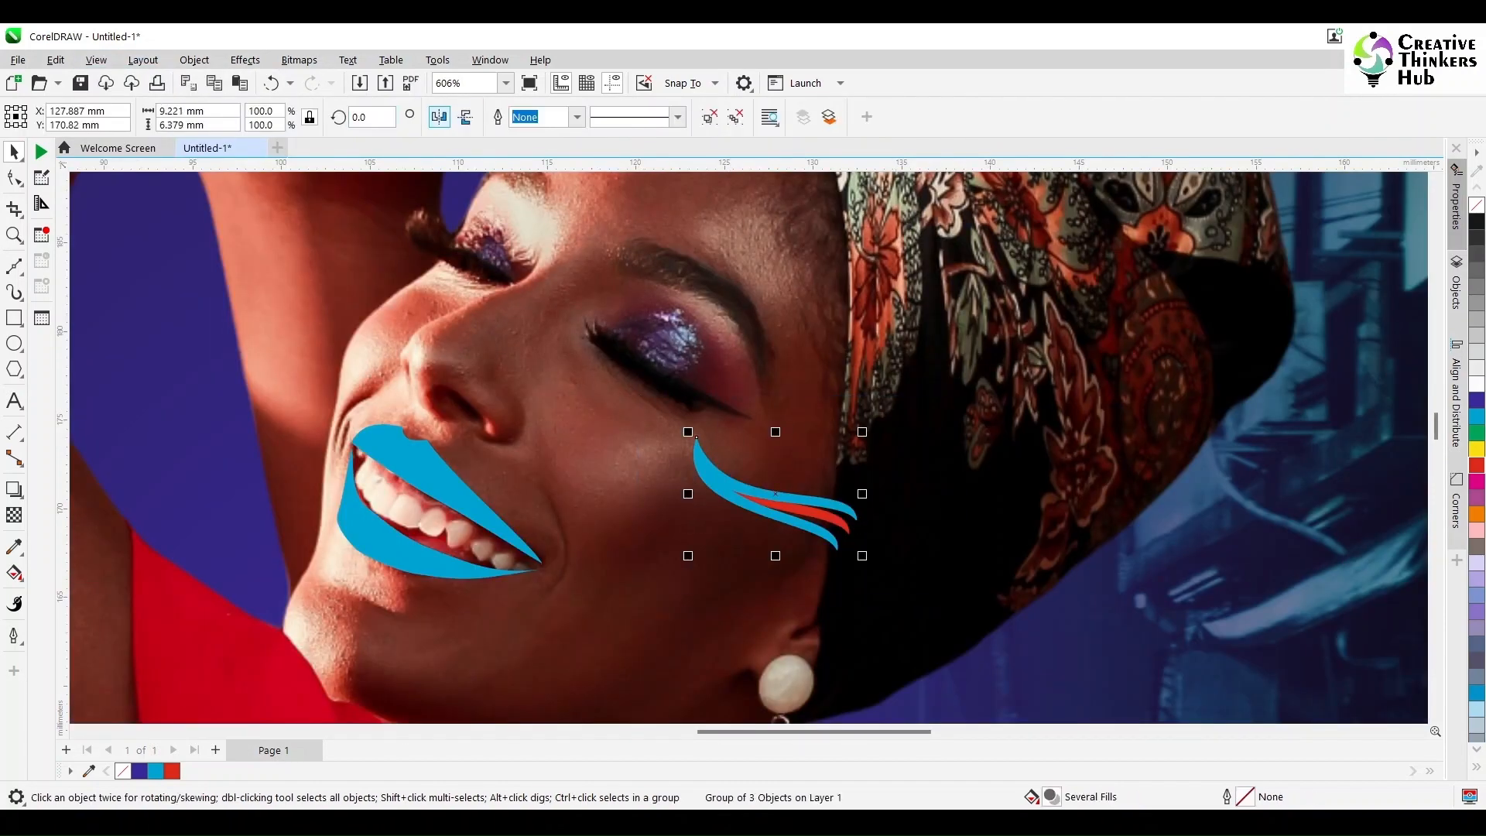
Step: Place a horizontally mirrored copy of the eyeliner group at the far eye's inner corner and rotate it along the lash line
left_click(439, 117)
left_click_drag(854, 438, 511, 276)
left_click(435, 333)
left_click_drag(433, 332, 512, 276)
left_click_drag(523, 396, 413, 346)
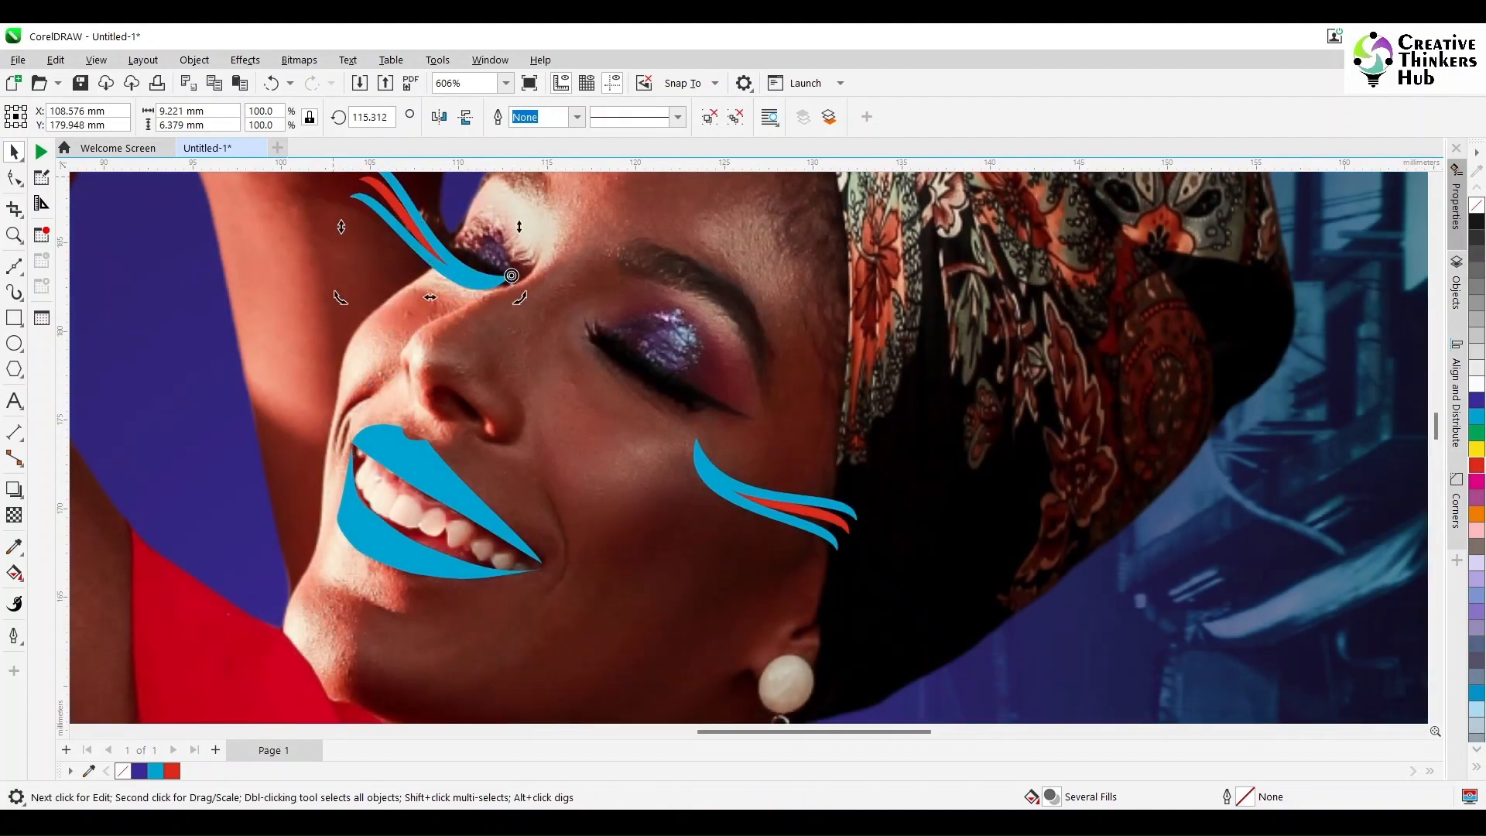
Step: Move the original eyeliner group from the cheek back onto the lash line of the eye nearer the earring
left_click(698, 452)
left_click_drag(696, 438, 594, 325)
scroll(619, 433, "down", 3)
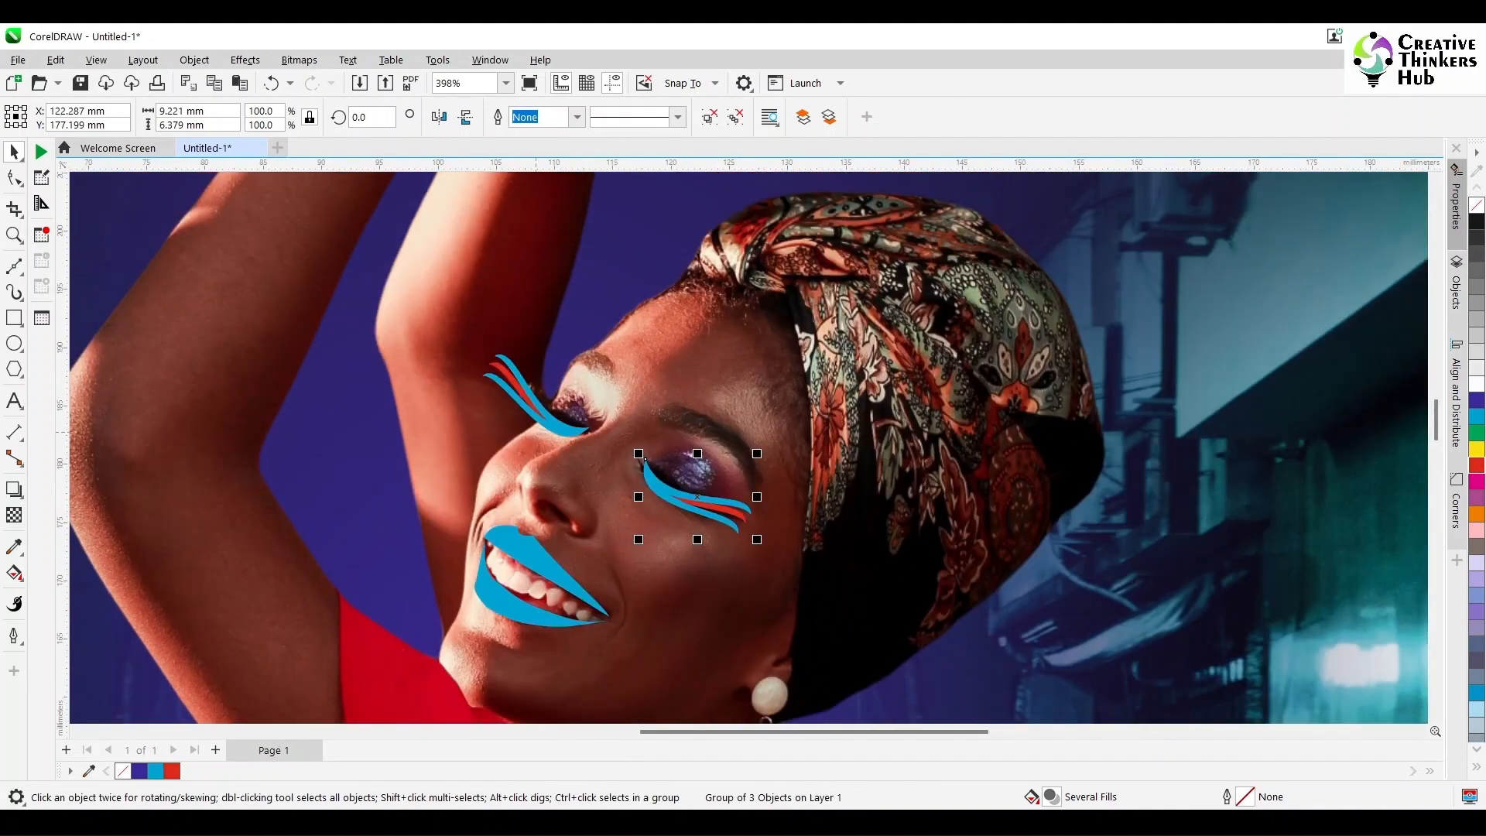
Step: Scale down the mirrored eyeliner group and adjust its position and angle to fit the far eye's lashes
scroll(535, 431, "up", 3)
left_click(533, 388)
left_click_drag(428, 279, 498, 332)
left_click_drag(620, 436, 627, 431)
left_click_drag(503, 326, 483, 338)
left_click(550, 380)
key("Escape")
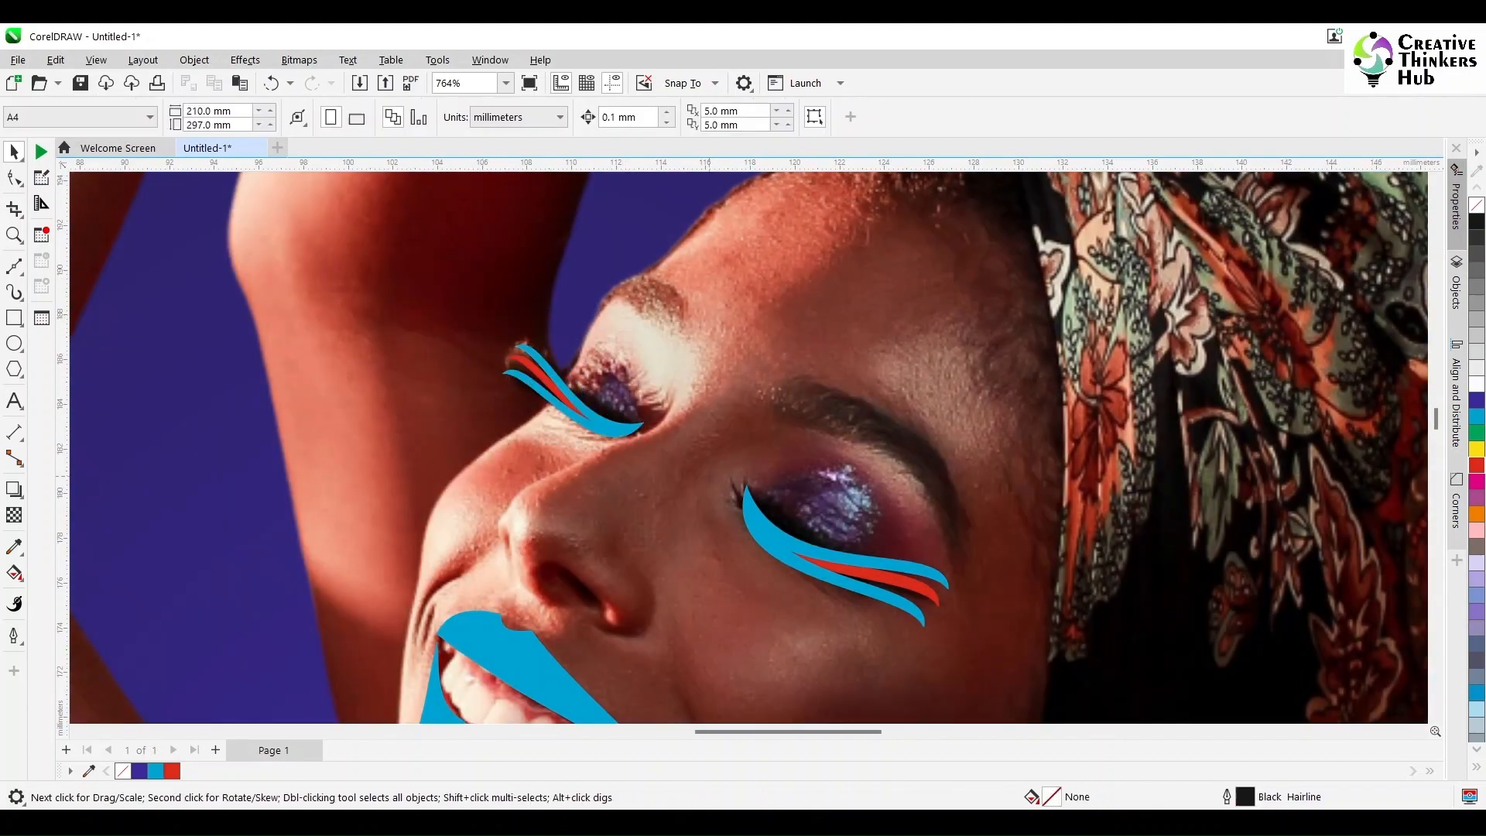
Step: Select all the lip, nail and eyeliner shapes together
scroll(710, 491, "down", 8)
mouse_move(1436, 405)
left_mouse_down()
mouse_move(1435, 440)
mouse_move(1436, 414)
left_mouse_up()
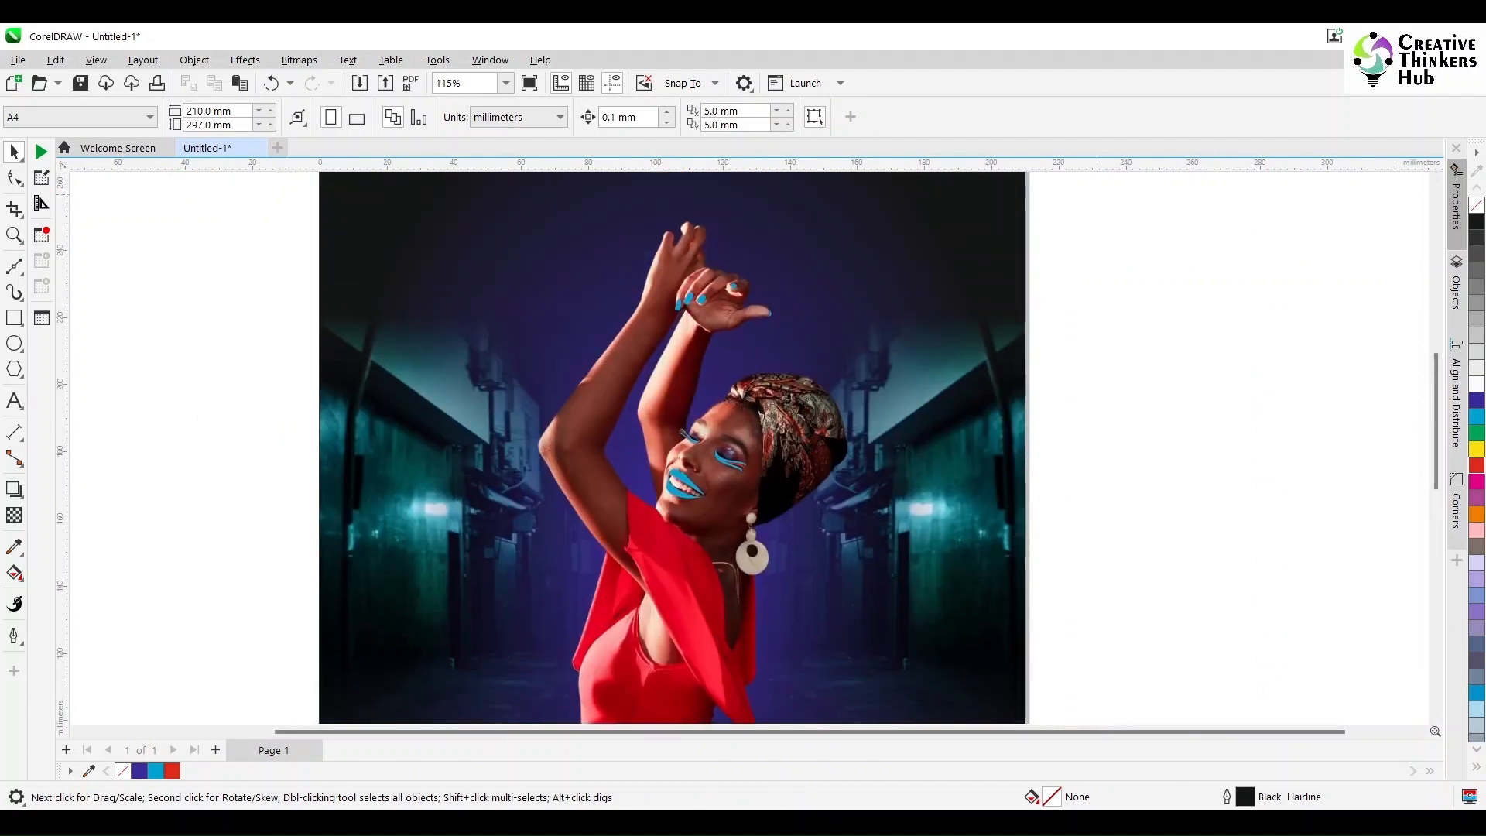
left_click_drag(1096, 195, 621, 521)
left_click(245, 60)
mouse_move(263, 167)
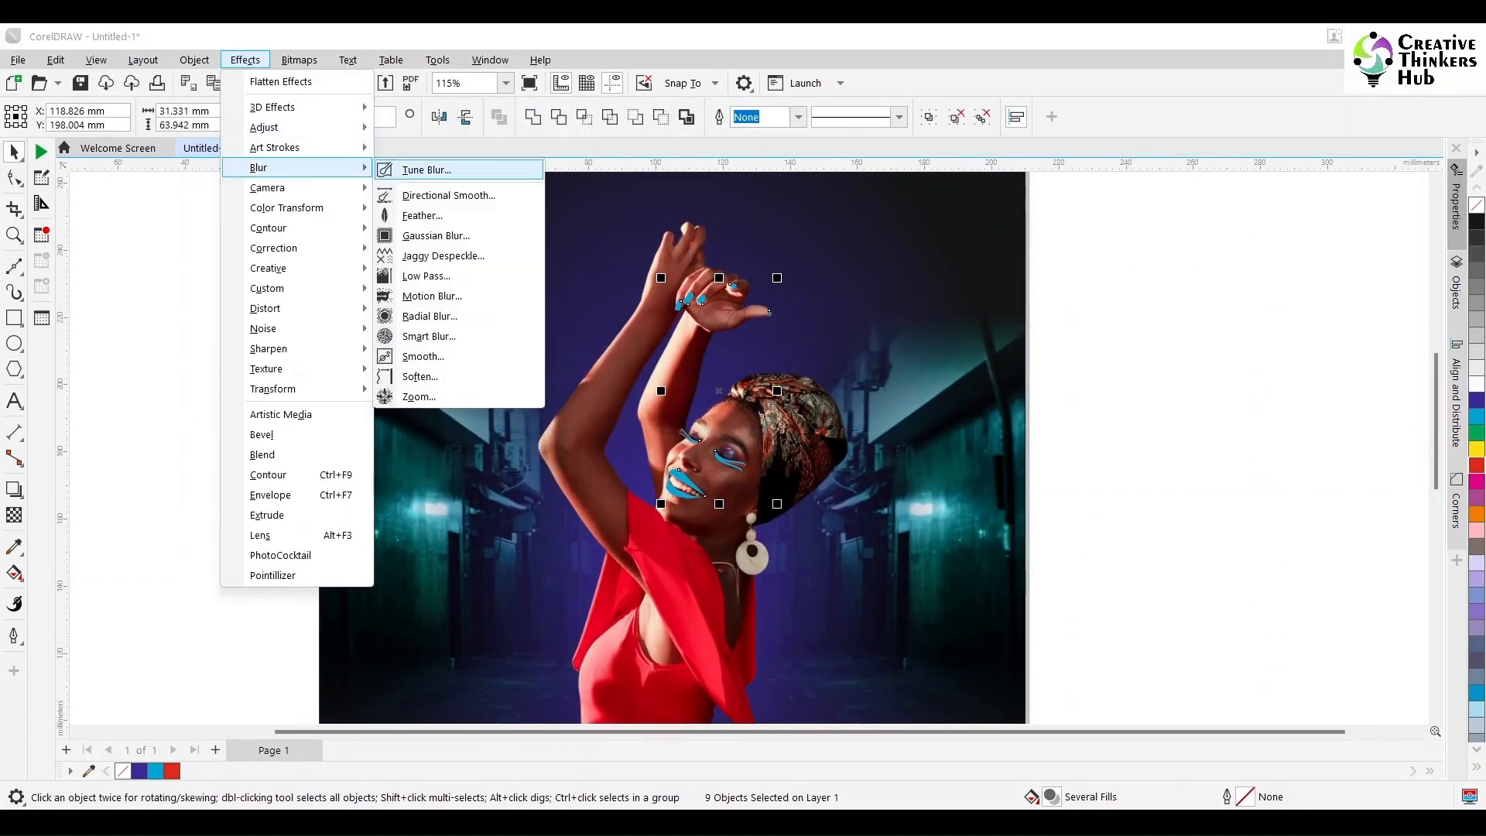
left_click(1122, 266)
left_click_drag(1122, 266, 650, 567)
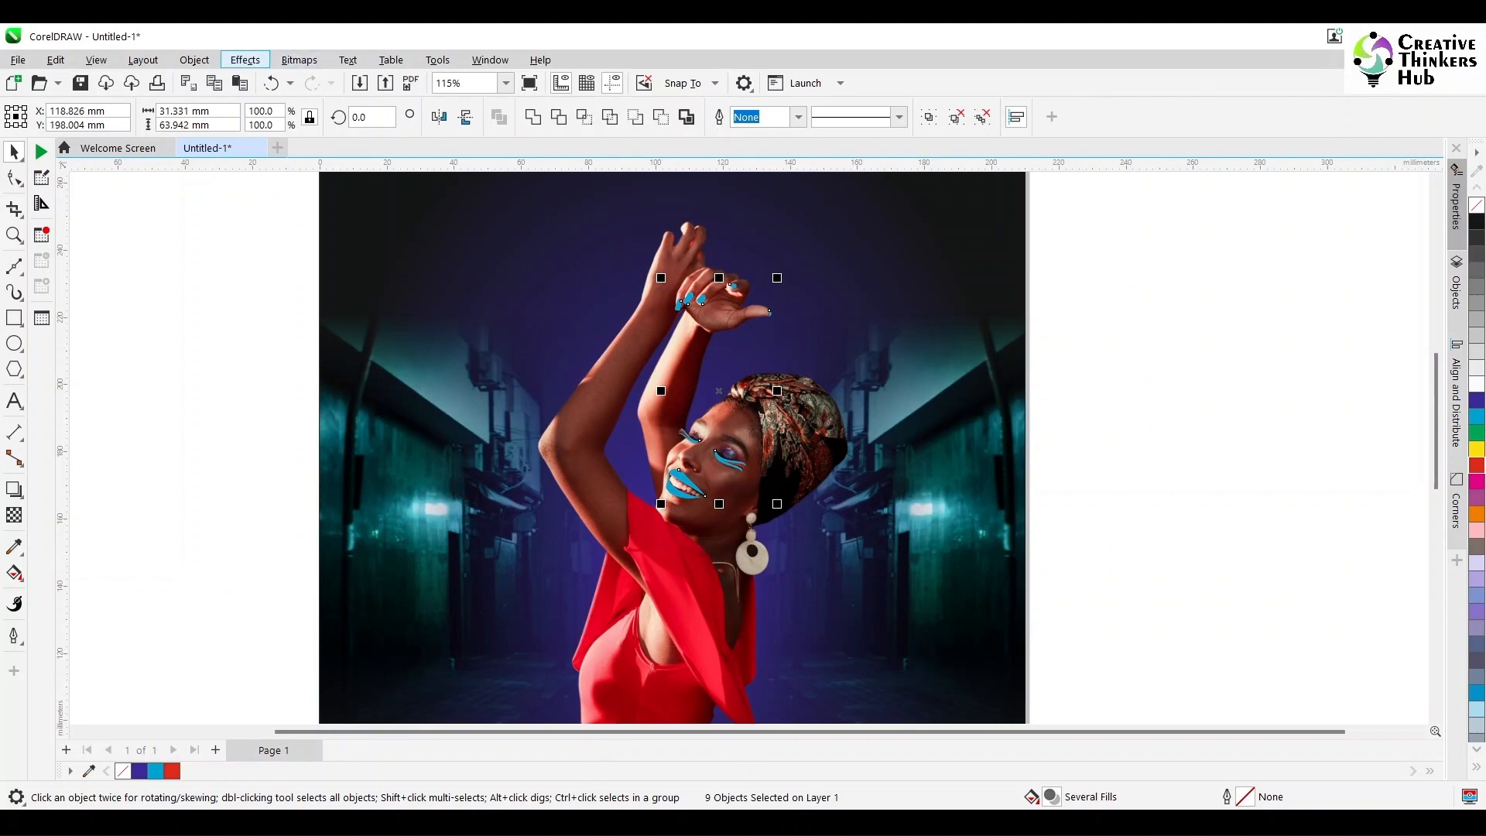
left_click(246, 60)
mouse_move(271, 167)
left_click(417, 249)
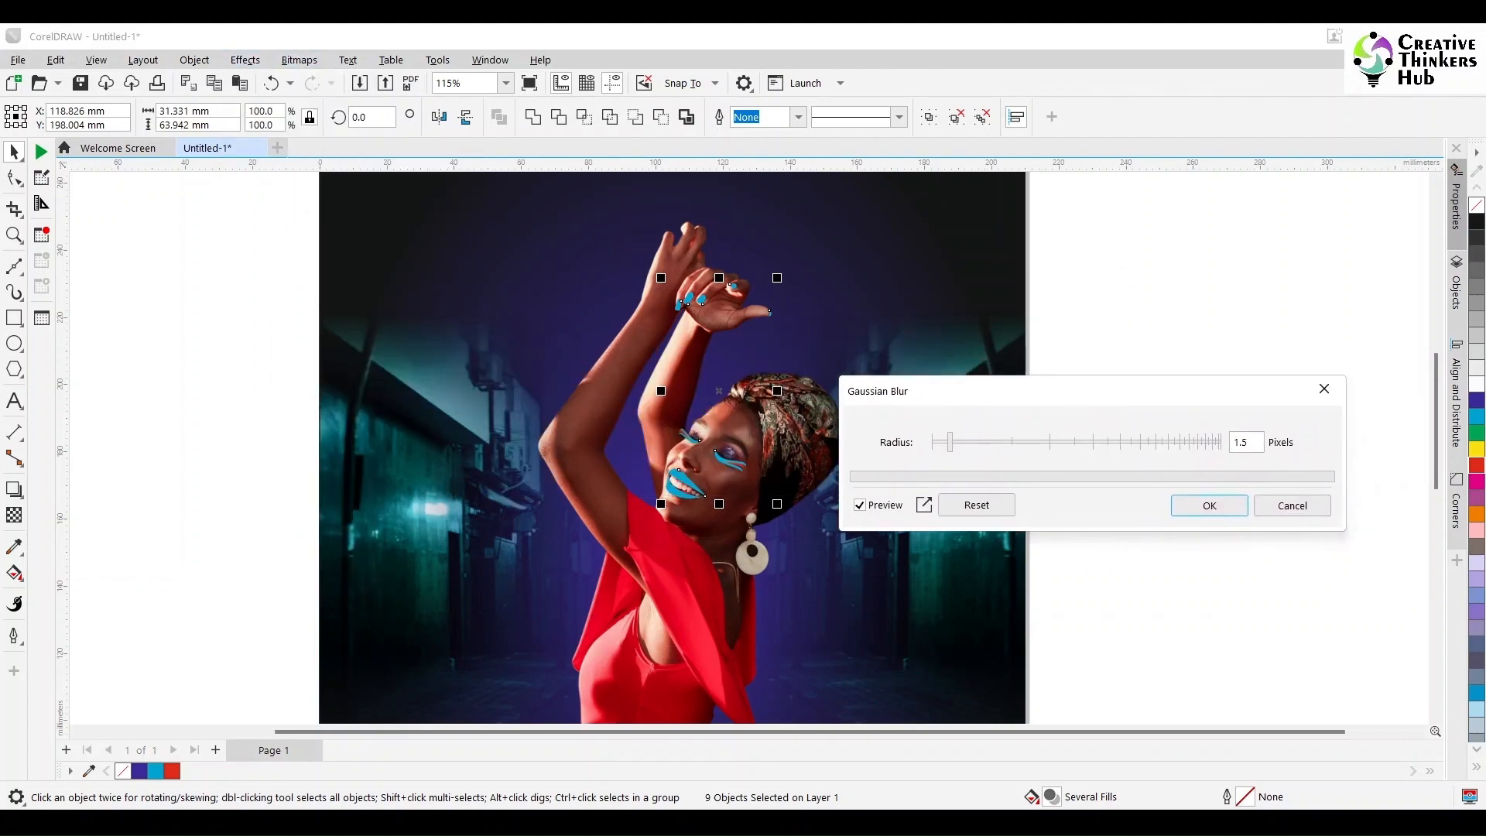
left_click(1291, 506)
left_click(1171, 278)
key("ctrl+z")
key("ctrl+z")
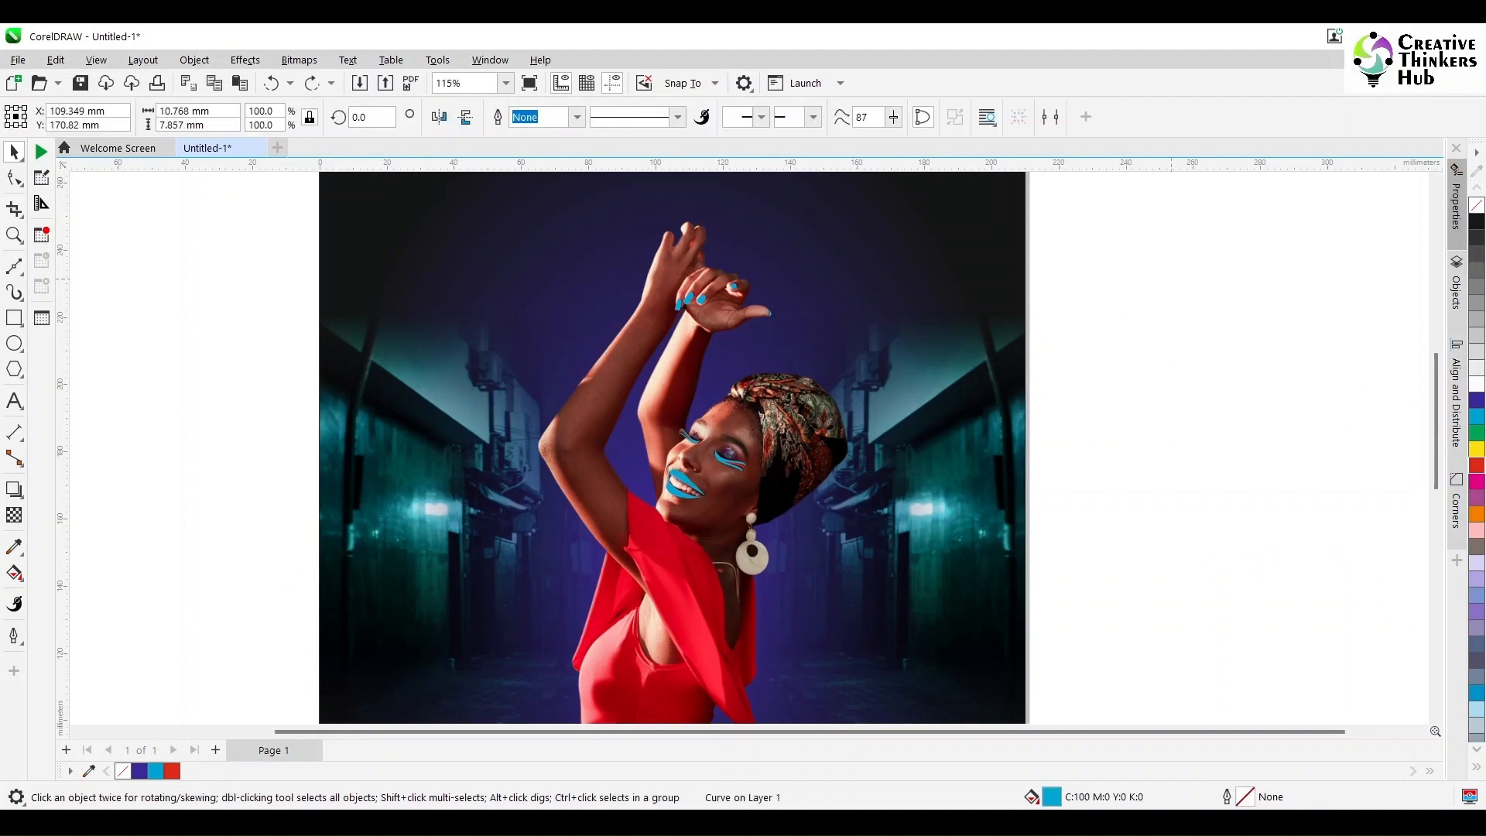
key("ctrl+z")
Step: Apply a Gaussian Blur with a radius of 3 pixels to the lips, nails and eyeliner shapes
left_click(245, 59)
mouse_move(271, 167)
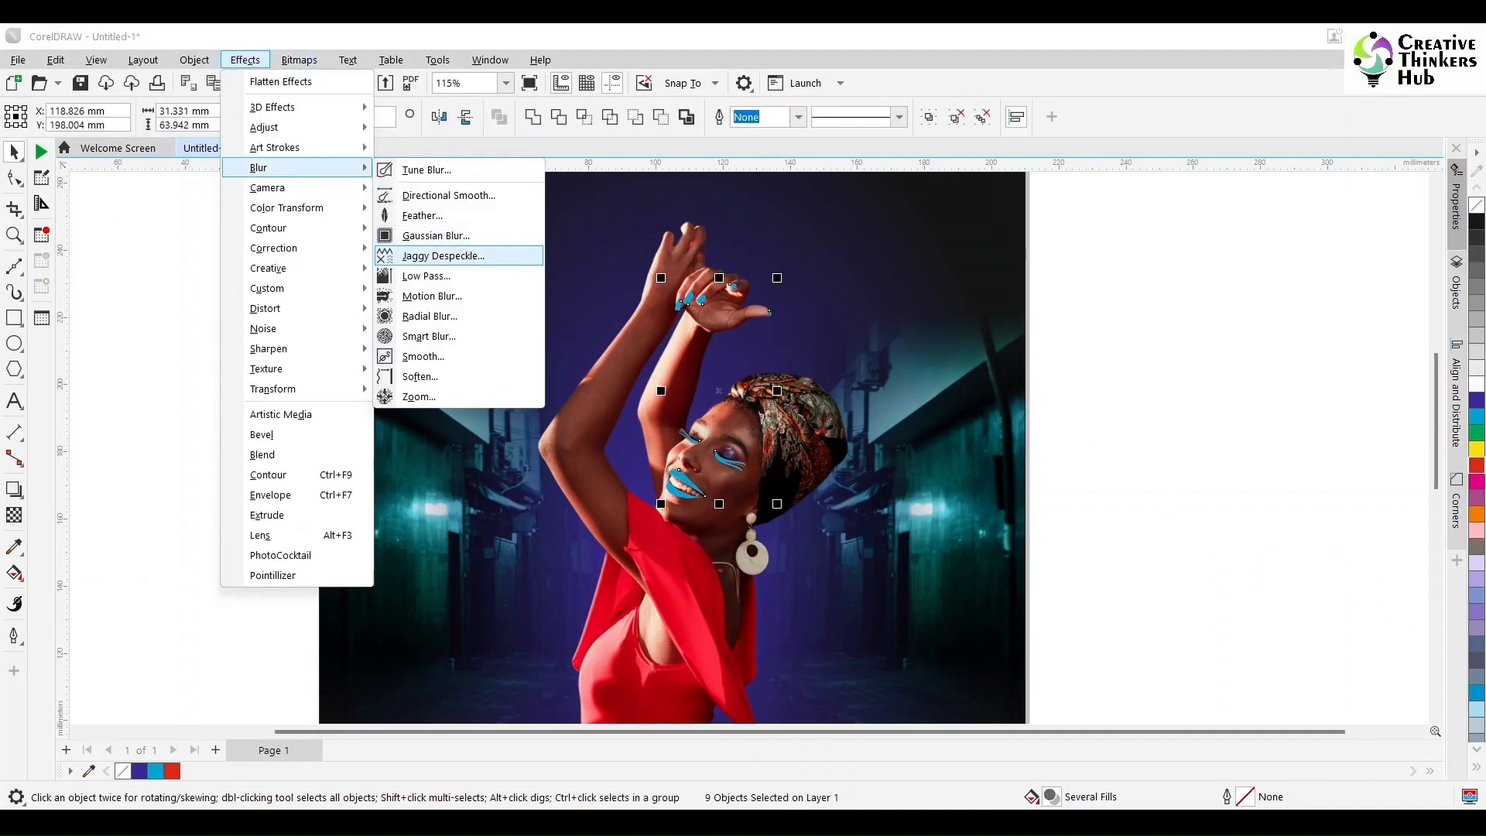
left_click(418, 249)
type("3")
key("Tab")
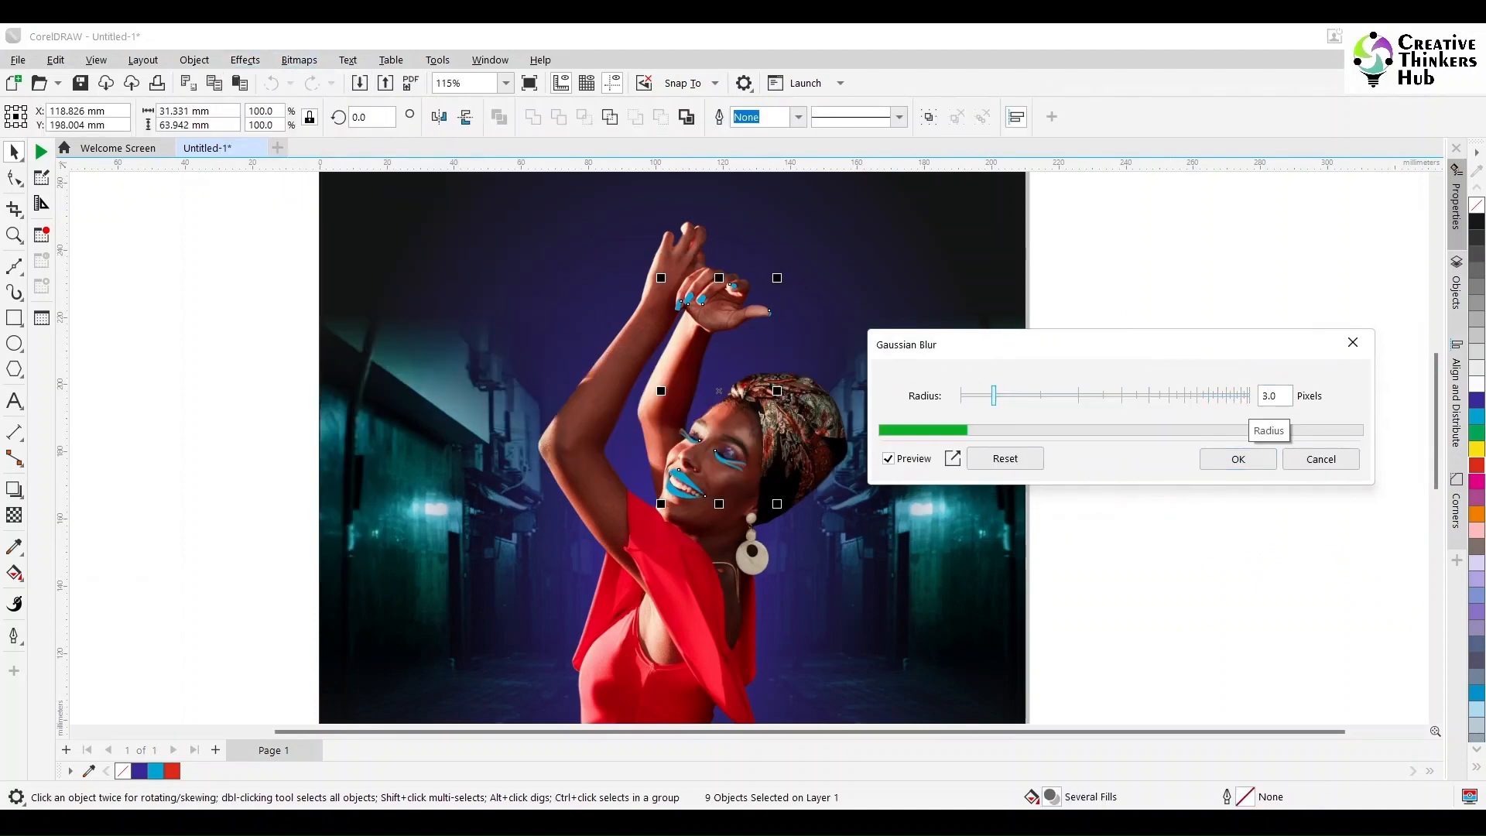
key("Return")
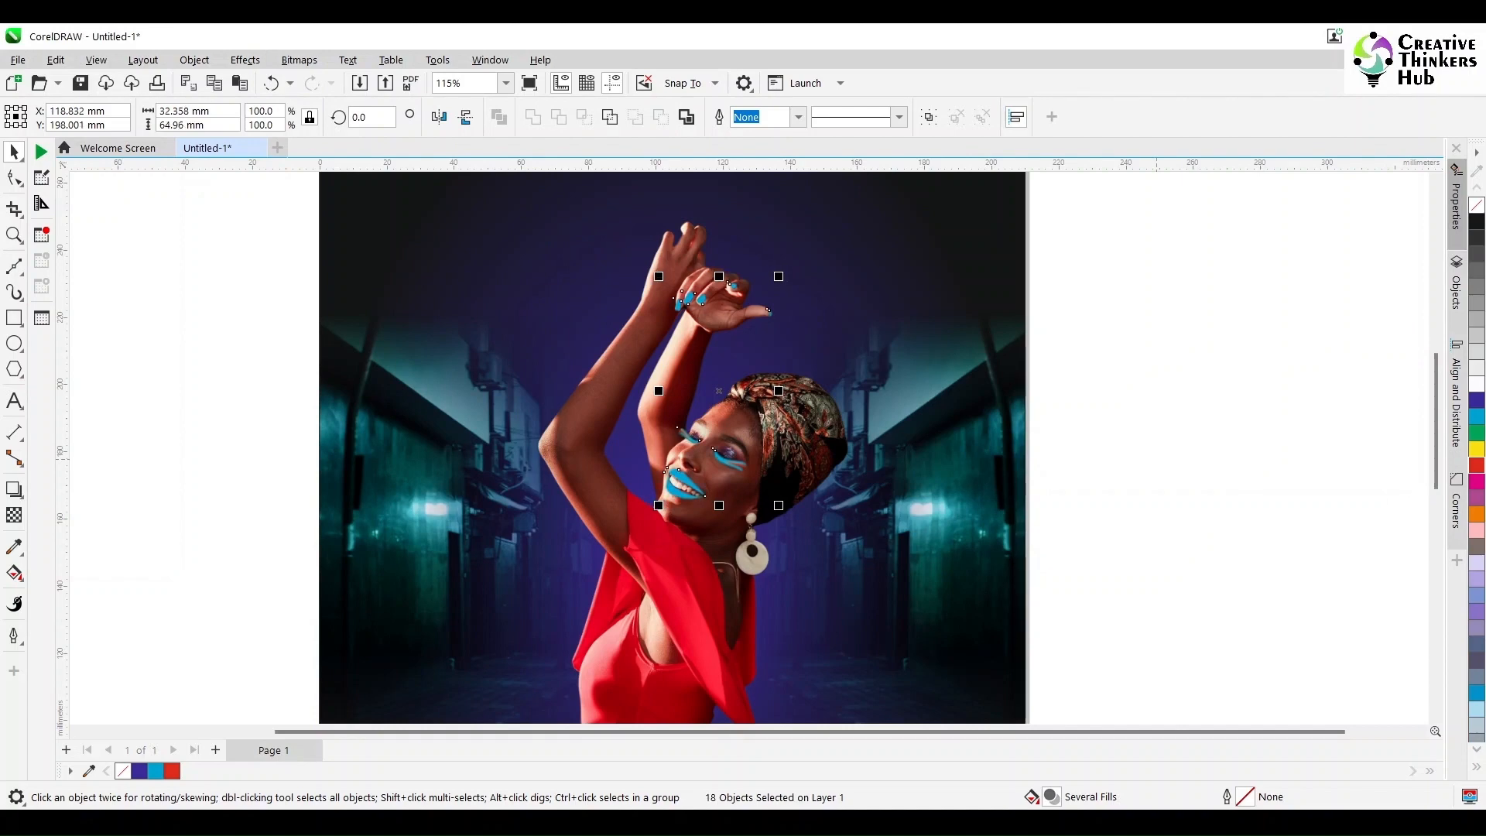
Step: Try a much stronger Gaussian Blur of 57.1 pixels on the lips, nails and eyeliner shapes
left_click(298, 60)
mouse_move(246, 59)
mouse_move(282, 163)
left_click(422, 233)
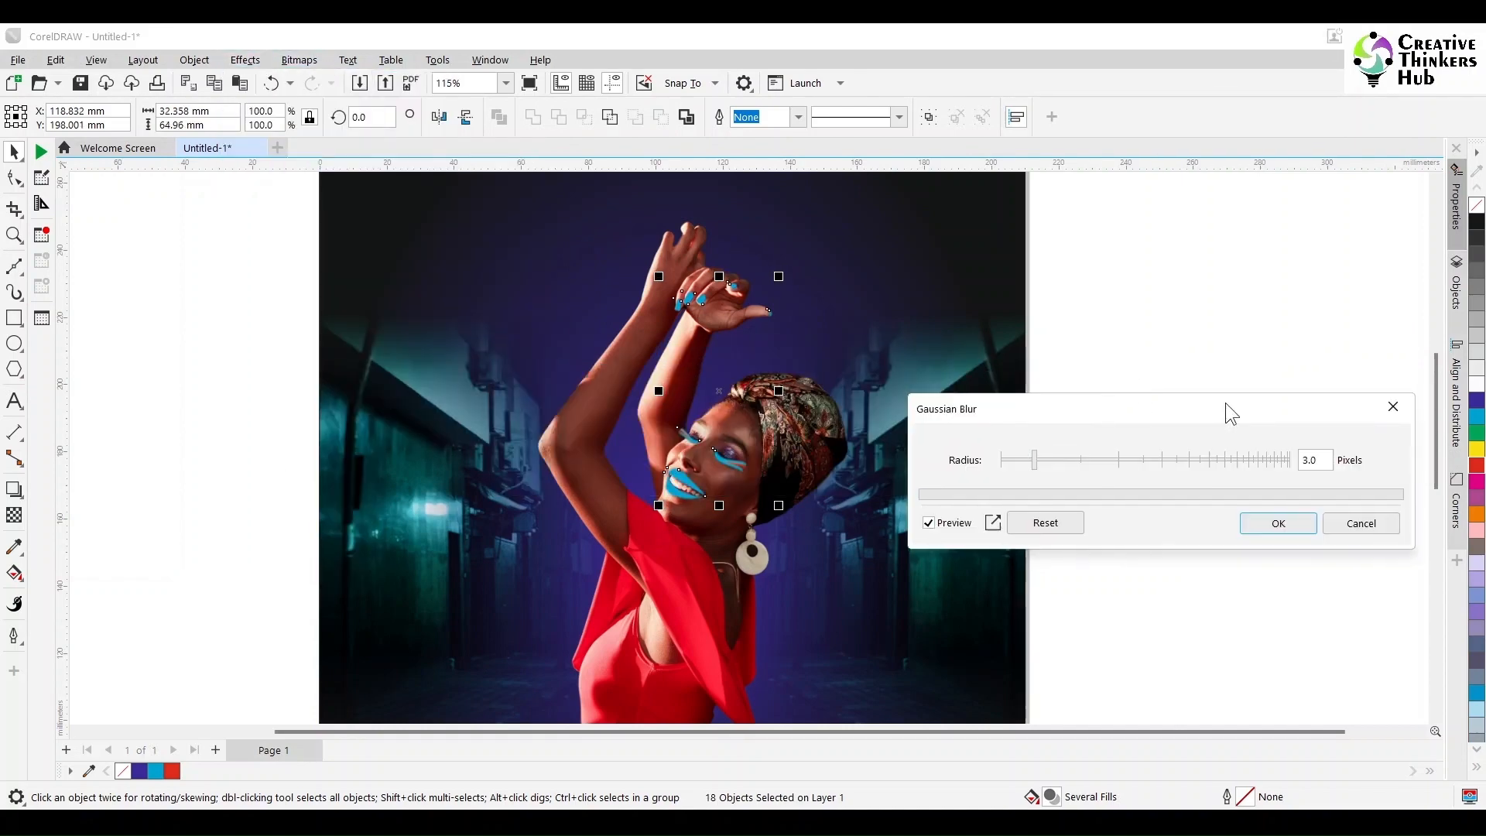
left_click_drag(1033, 460, 1163, 460)
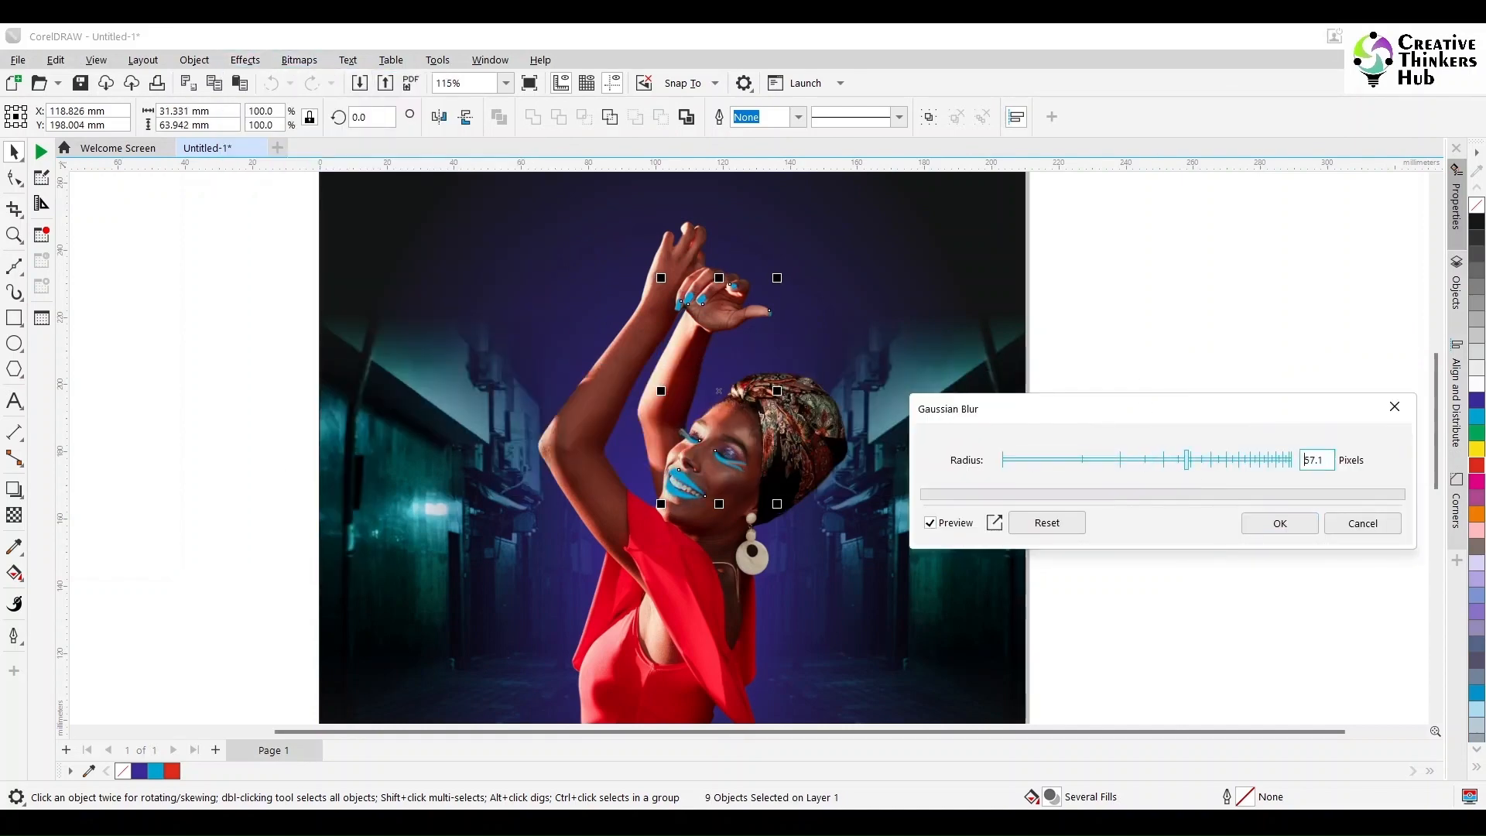
scroll(739, 451, "up", 4)
scroll(739, 451, "down", 2)
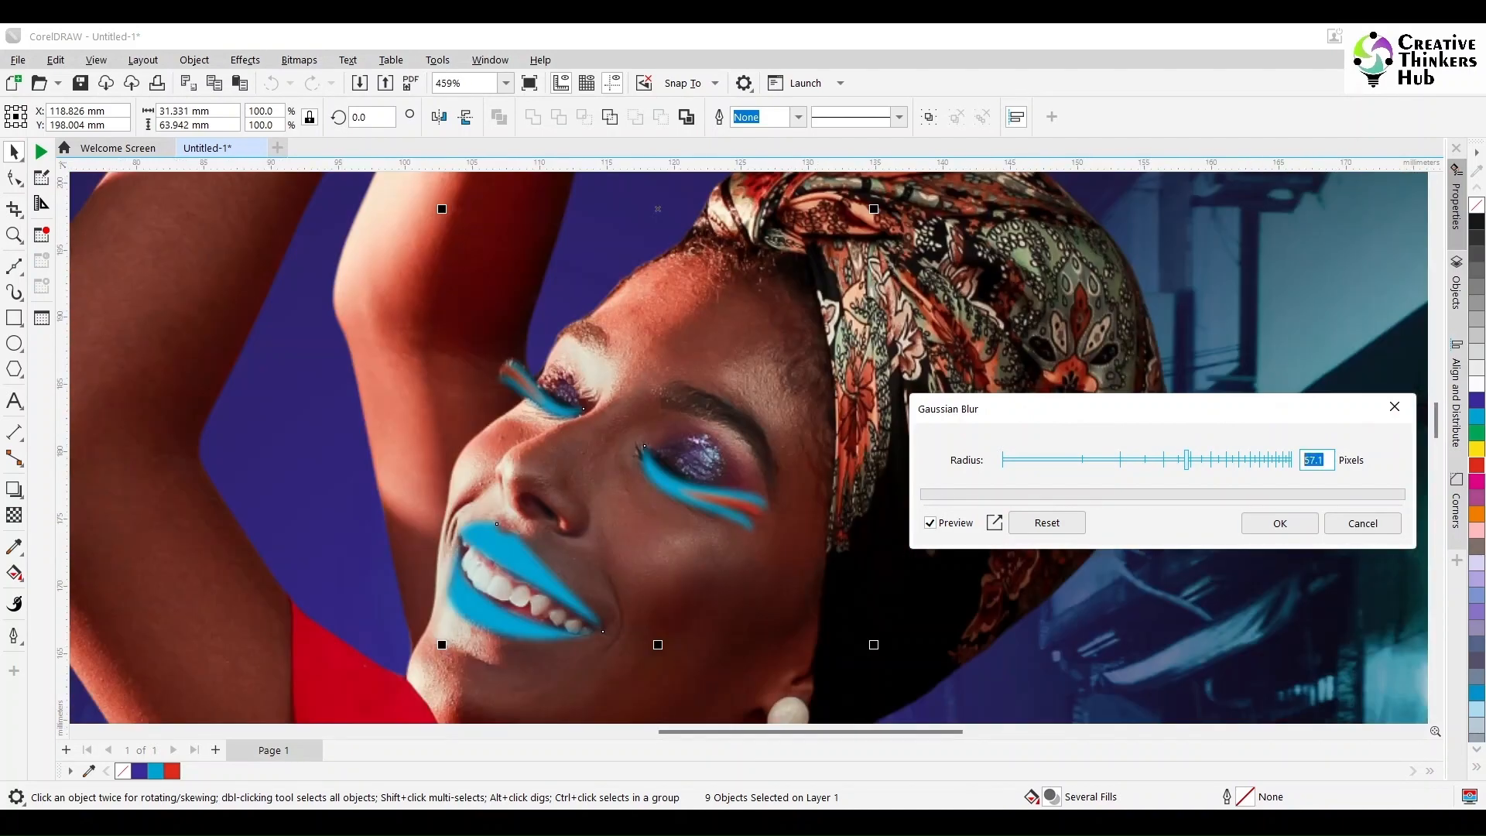
key("Return")
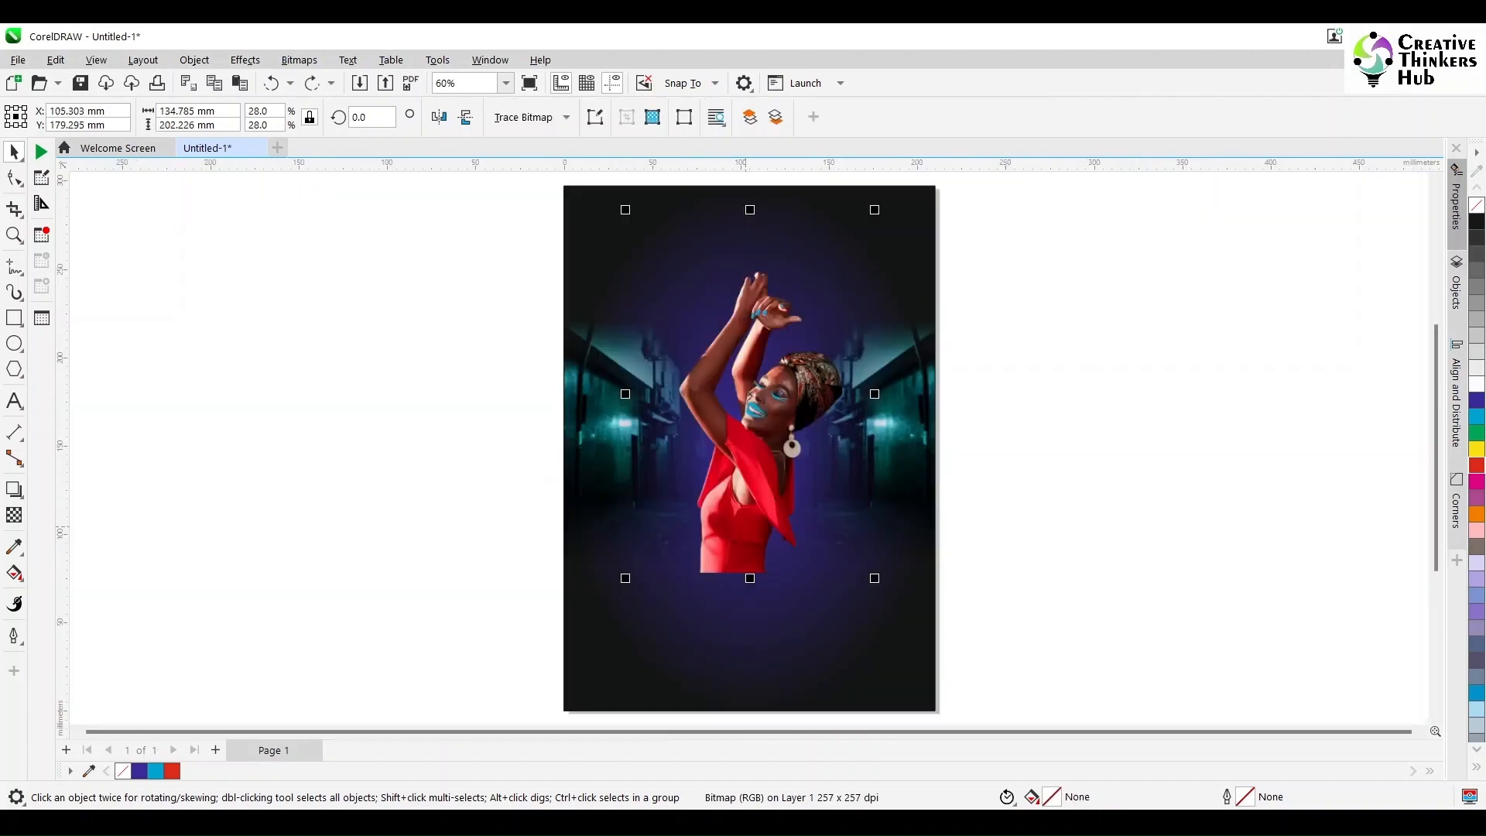
Step: Trace a rough closed Freehand outline around the woman's red dress, following the armhole, neckline and hanging sleeve
scroll(745, 527, "up", 3)
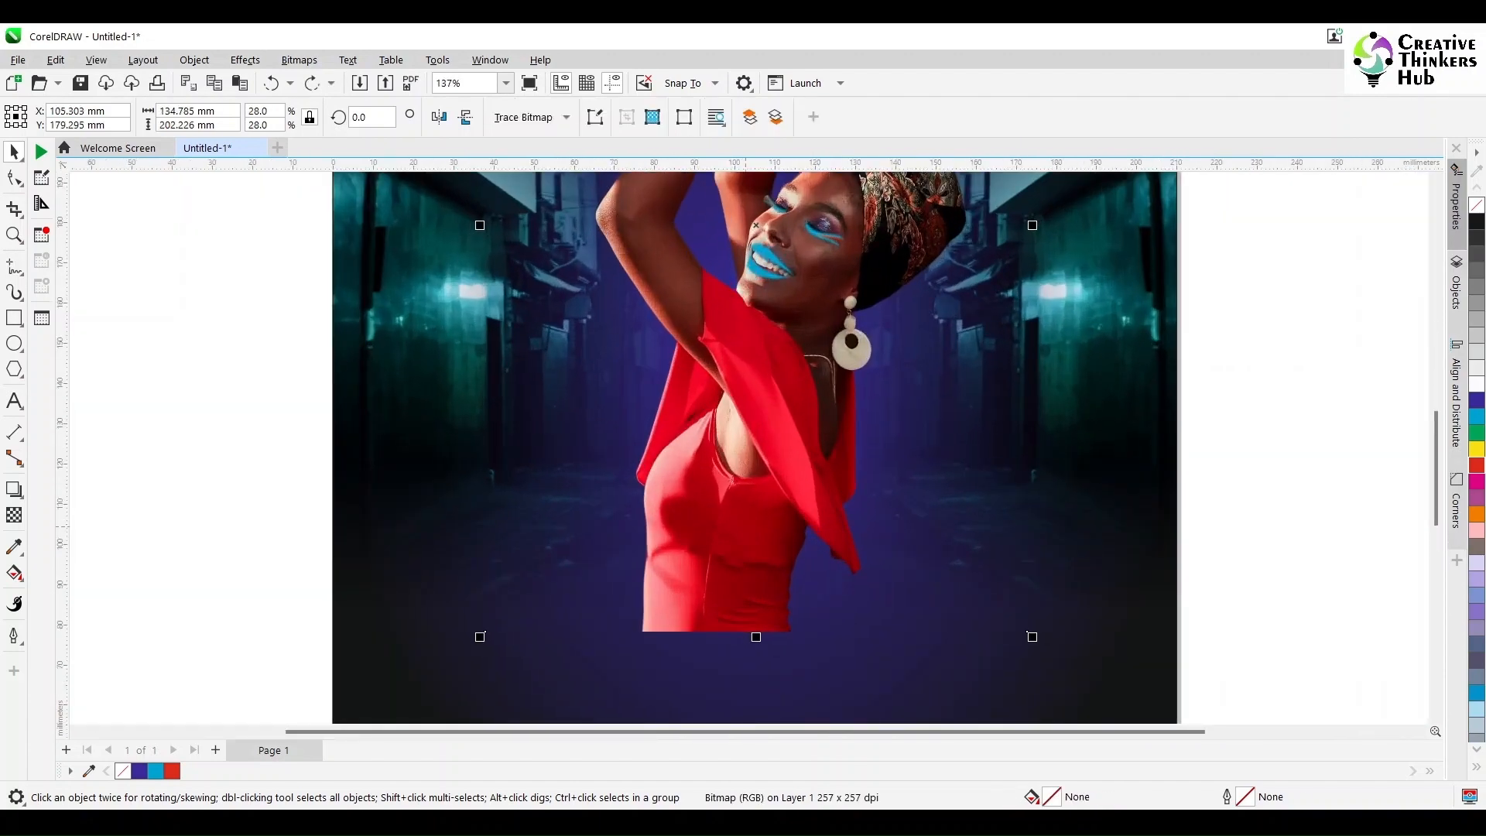
scroll(766, 387, "up", 1)
left_click(15, 267)
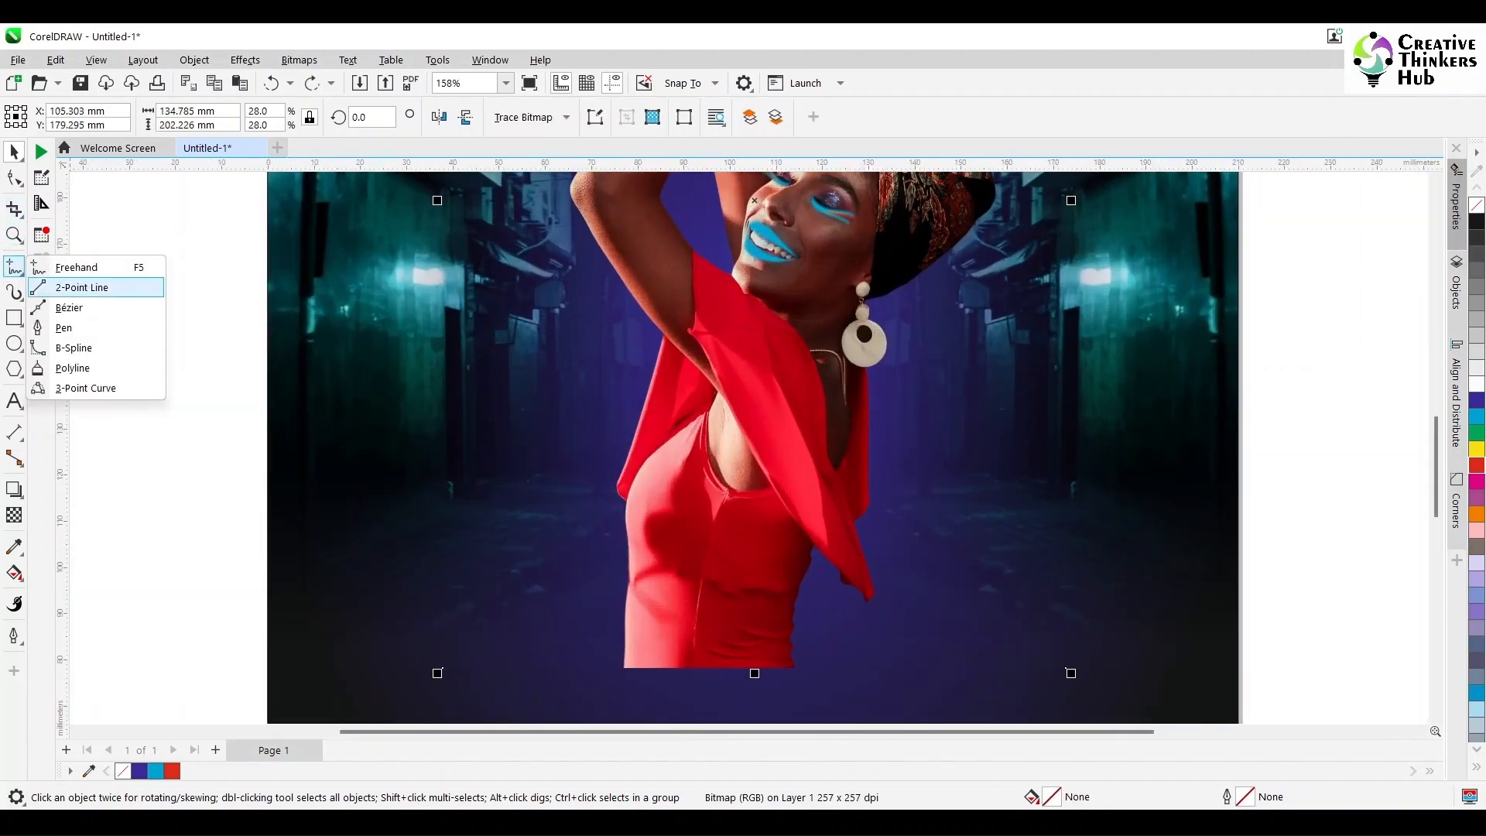
left_click(76, 267)
left_click_drag(611, 483, 707, 378)
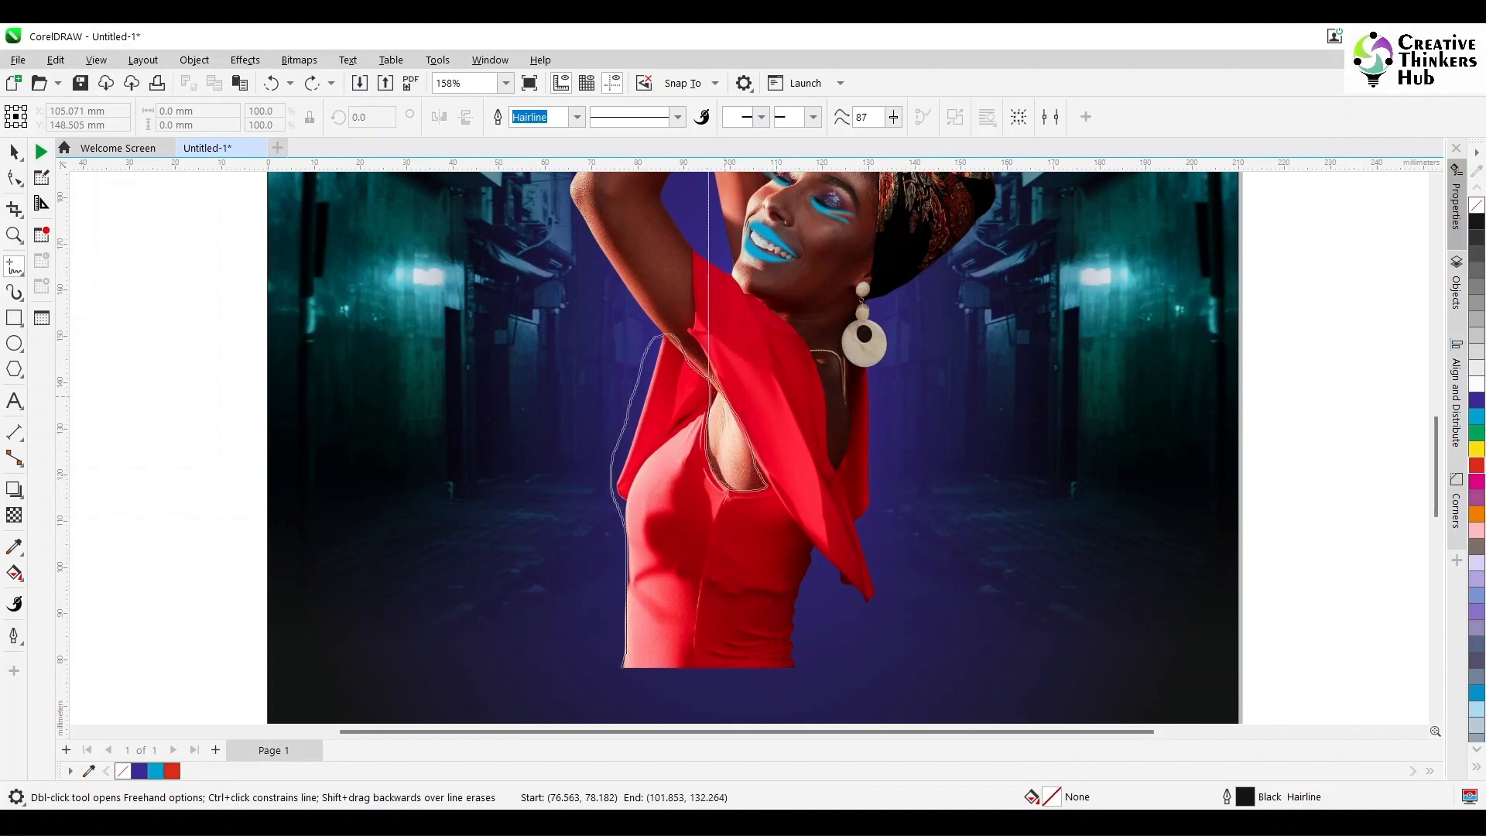
left_click_drag(740, 277, 834, 442)
left_click_drag(875, 578, 622, 667)
Step: Reshape the freehand outline's curves beside the outer edges of the dress and undo the last adjustment
scroll(670, 556, "up", 2)
scroll(669, 557, "down", 3)
key("F10")
left_click_drag(598, 379, 589, 379)
left_click_drag(975, 357, 964, 361)
scroll(965, 362, "up", 3)
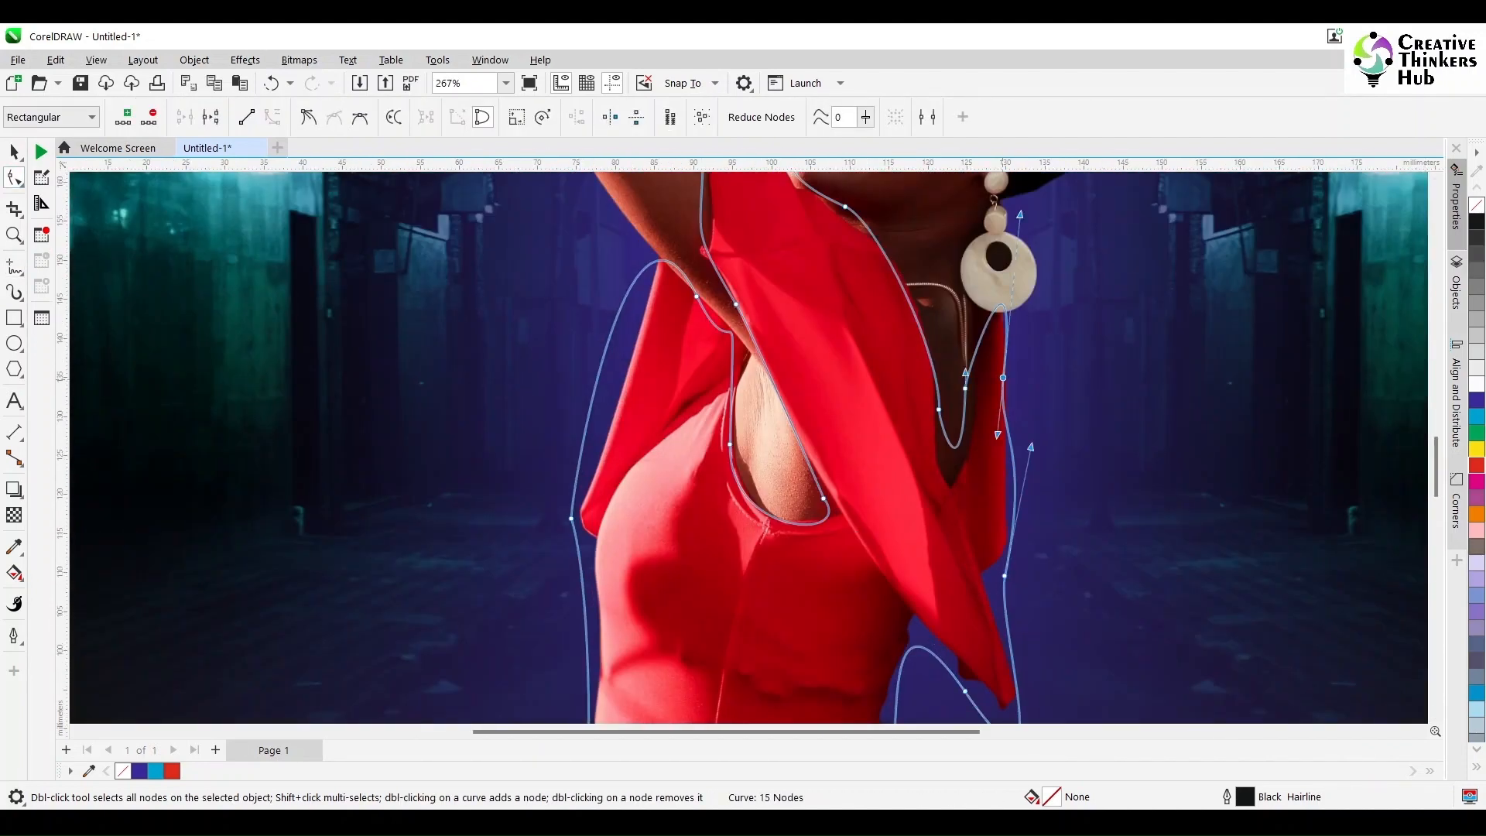
key("ctrl+z")
Step: Make a node below the earring a cusp and fit the outline to the dress's V-shaped neckline by adjusting its nodes
left_click_drag(983, 238, 973, 310)
key("c")
left_click_drag(1036, 224, 1026, 256)
left_click(947, 429)
left_click_drag(941, 616, 948, 659)
left_click_drag(947, 429, 882, 425)
double_click(902, 490)
left_click_drag(903, 491, 876, 563)
left_click_drag(883, 424, 884, 404)
left_click_drag(884, 409, 891, 454)
left_click_drag(870, 299, 871, 310)
Step: Add a node under the chin and fit the outline to the dress's collar edge along the neck
scroll(872, 321, "up", 2)
left_click_drag(736, 345, 756, 378)
double_click(671, 318)
left_click_drag(639, 270, 632, 300)
scroll(673, 326, "up", 2)
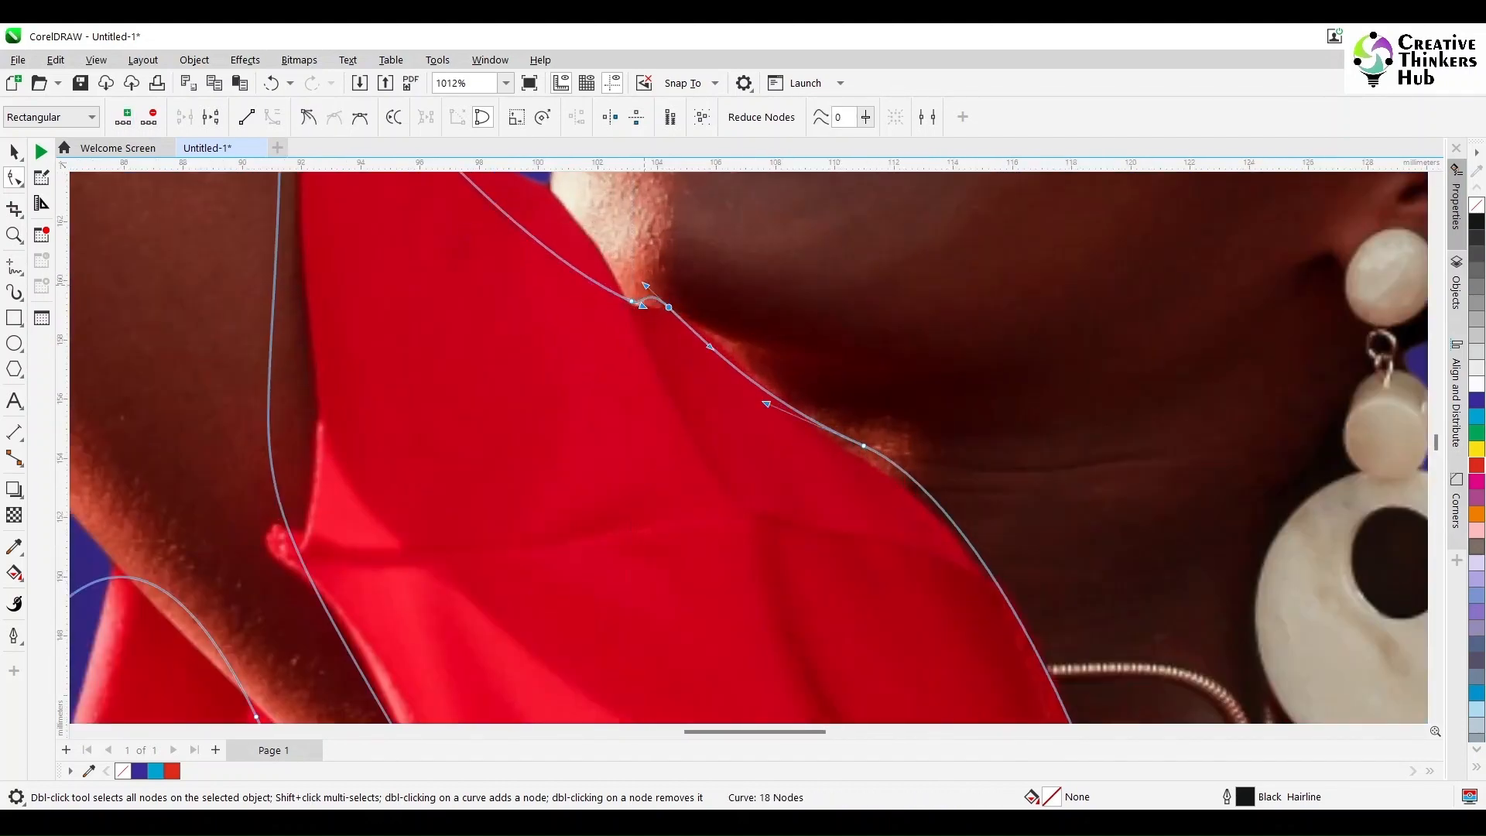
left_click_drag(707, 345, 716, 338)
Step: Add a node where the chin meets the red collar and fit the outline to the collar edge there
scroll(716, 338, "up", 2)
double_click(531, 457)
left_click_drag(530, 458, 551, 416)
left_click_drag(589, 499, 607, 498)
left_click(281, 268)
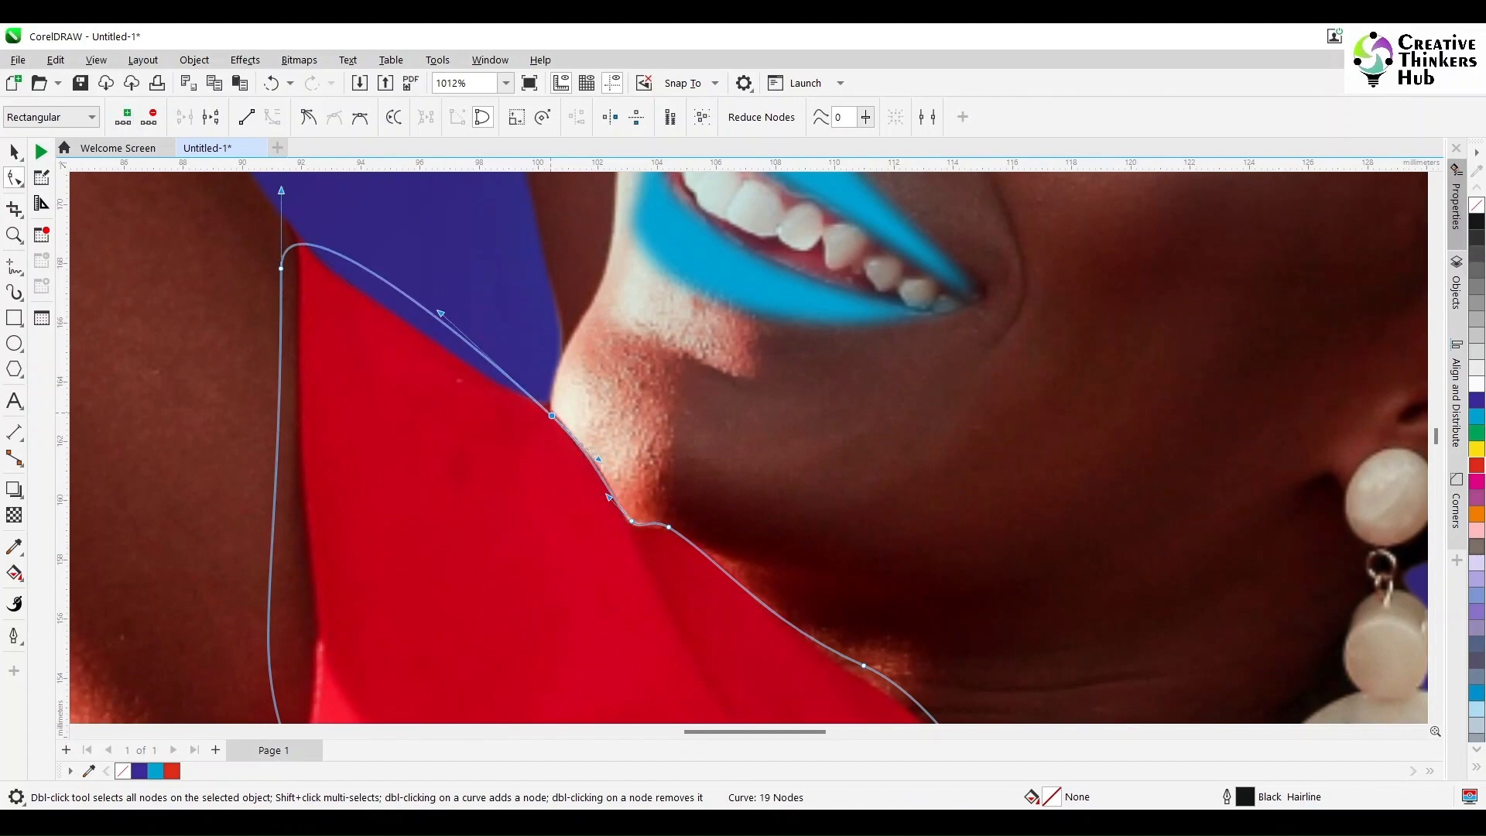
Step: Move the outline's upper corner node to the dress's pointed tip, make it a cusp, and curve the segment along the collar's upper edge
left_click_drag(281, 269, 292, 235)
scroll(292, 235, "up", 1)
key("c")
left_click_drag(289, 324, 375, 475)
left_click_drag(292, 399, 262, 403)
left_click_drag(263, 403, 292, 400)
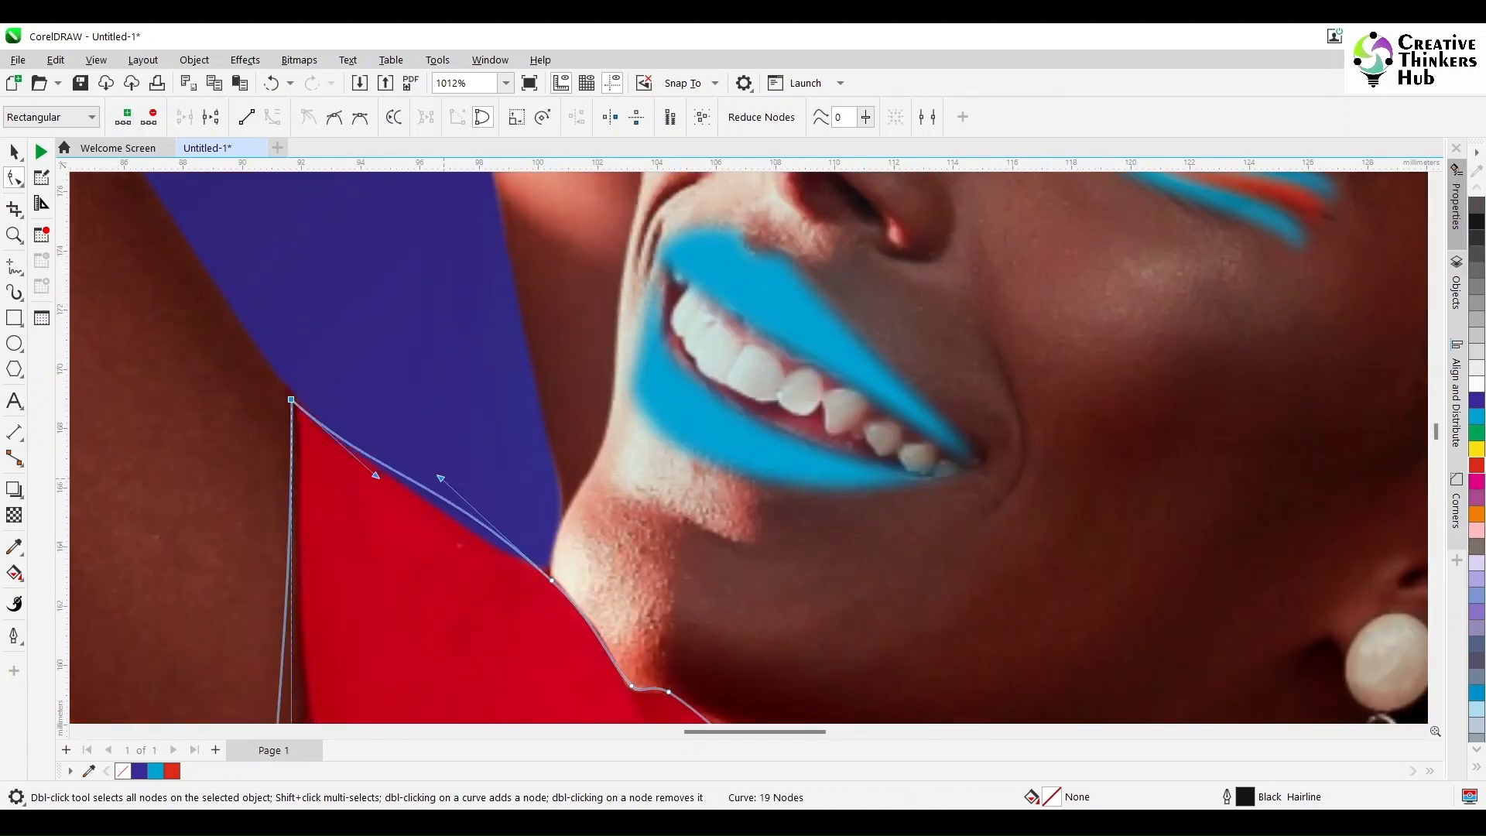
left_click_drag(440, 479, 434, 501)
Step: Add nodes along the dress edge beside the raised arm and fit the outline around the small fabric nub below
scroll(719, 580, "down", 2)
scroll(719, 581, "down", 2)
double_click(525, 391)
left_click_drag(525, 391, 541, 394)
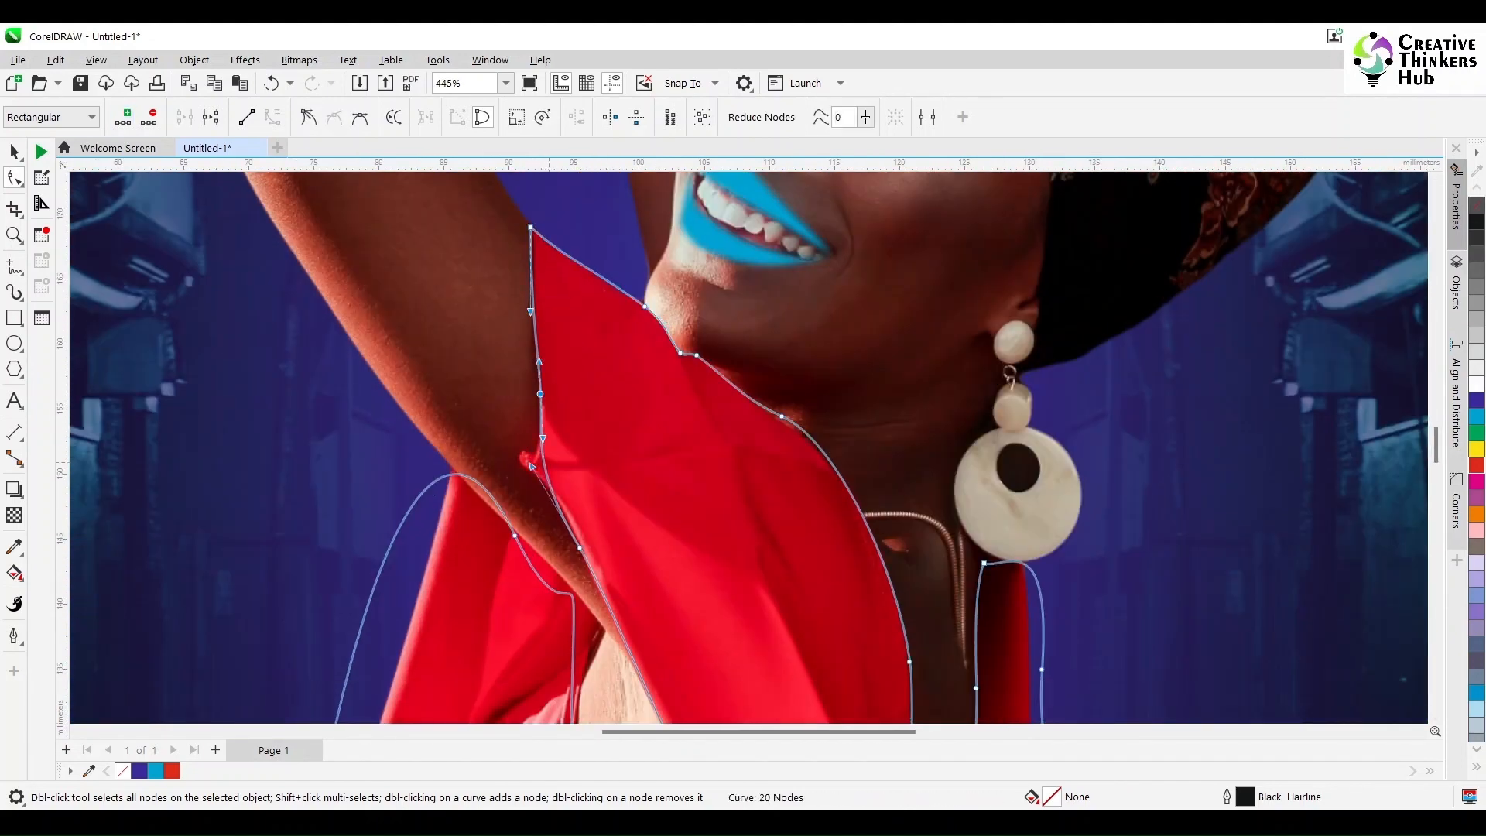
scroll(549, 463, "up", 2)
double_click(540, 454)
left_click_drag(539, 454, 544, 494)
double_click(527, 464)
double_click(512, 460)
scroll(528, 486, "up", 2)
double_click(497, 481)
left_click_drag(652, 367, 655, 374)
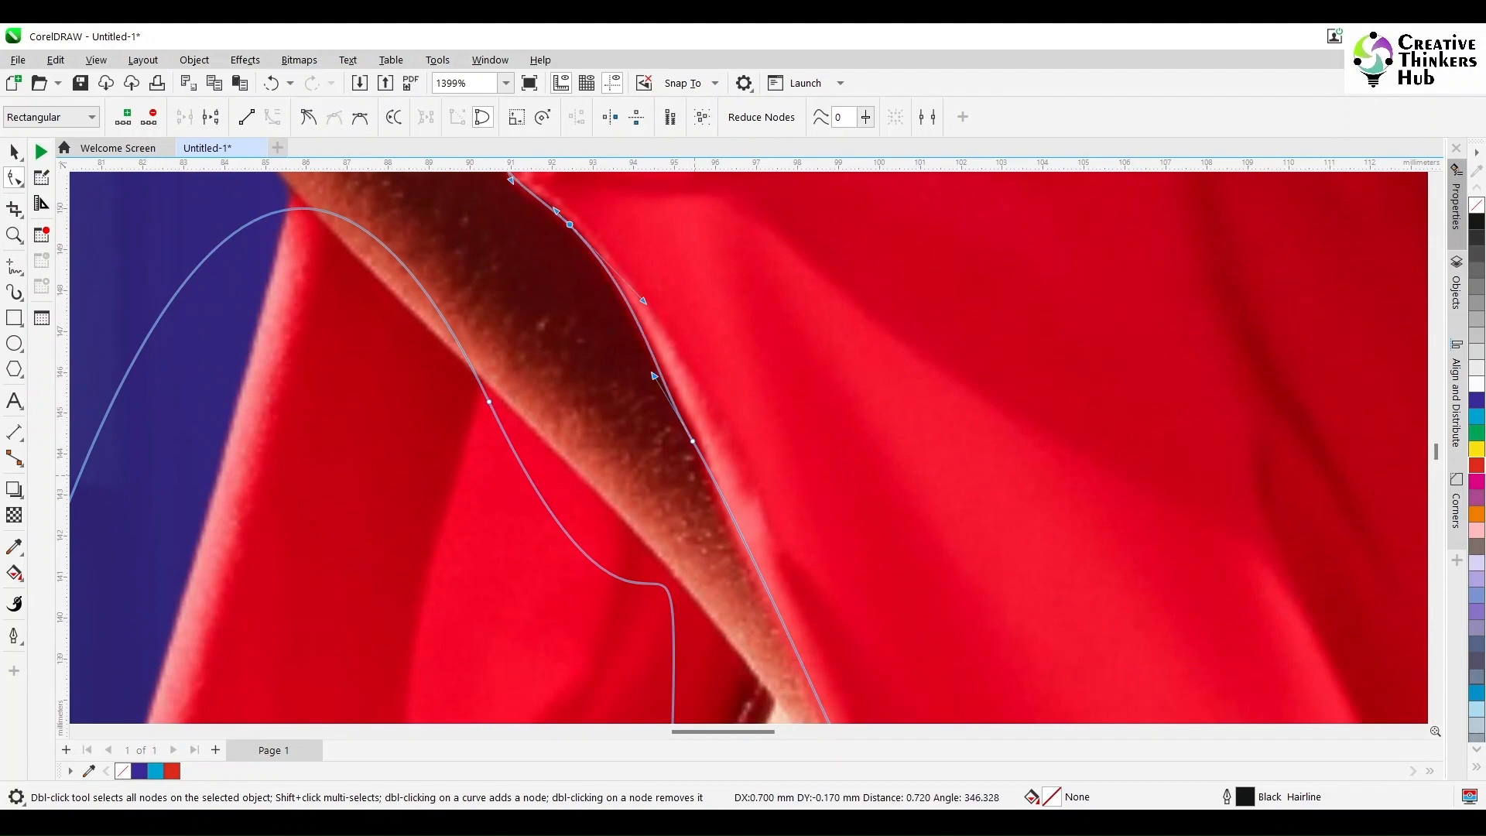
Step: Fit the outline to the dress's diagonal edge across the armhole and make its lower corner node a cusp
scroll(655, 387, "down", 5)
scroll(499, 641, "down", 2)
mouse_move(761, 515)
left_mouse_down()
mouse_move(738, 523)
mouse_move(761, 518)
left_mouse_up()
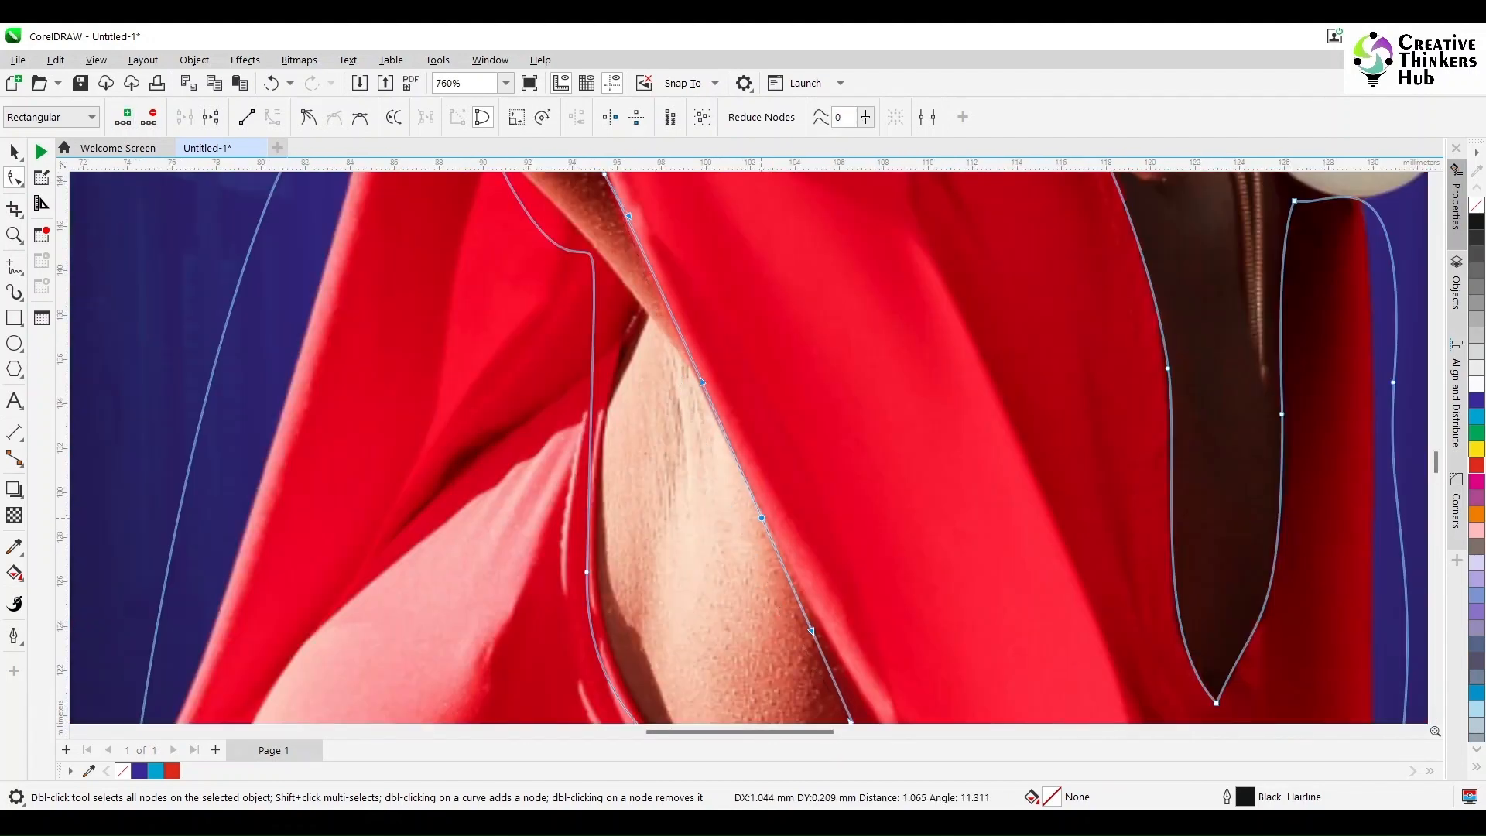
scroll(762, 517, "down", 2)
left_click_drag(854, 506, 907, 550)
left_click(309, 117)
Step: Curve the outline along the rounded lower edge of the armhole by adjusting its node and handles
left_click_drag(998, 673, 823, 577)
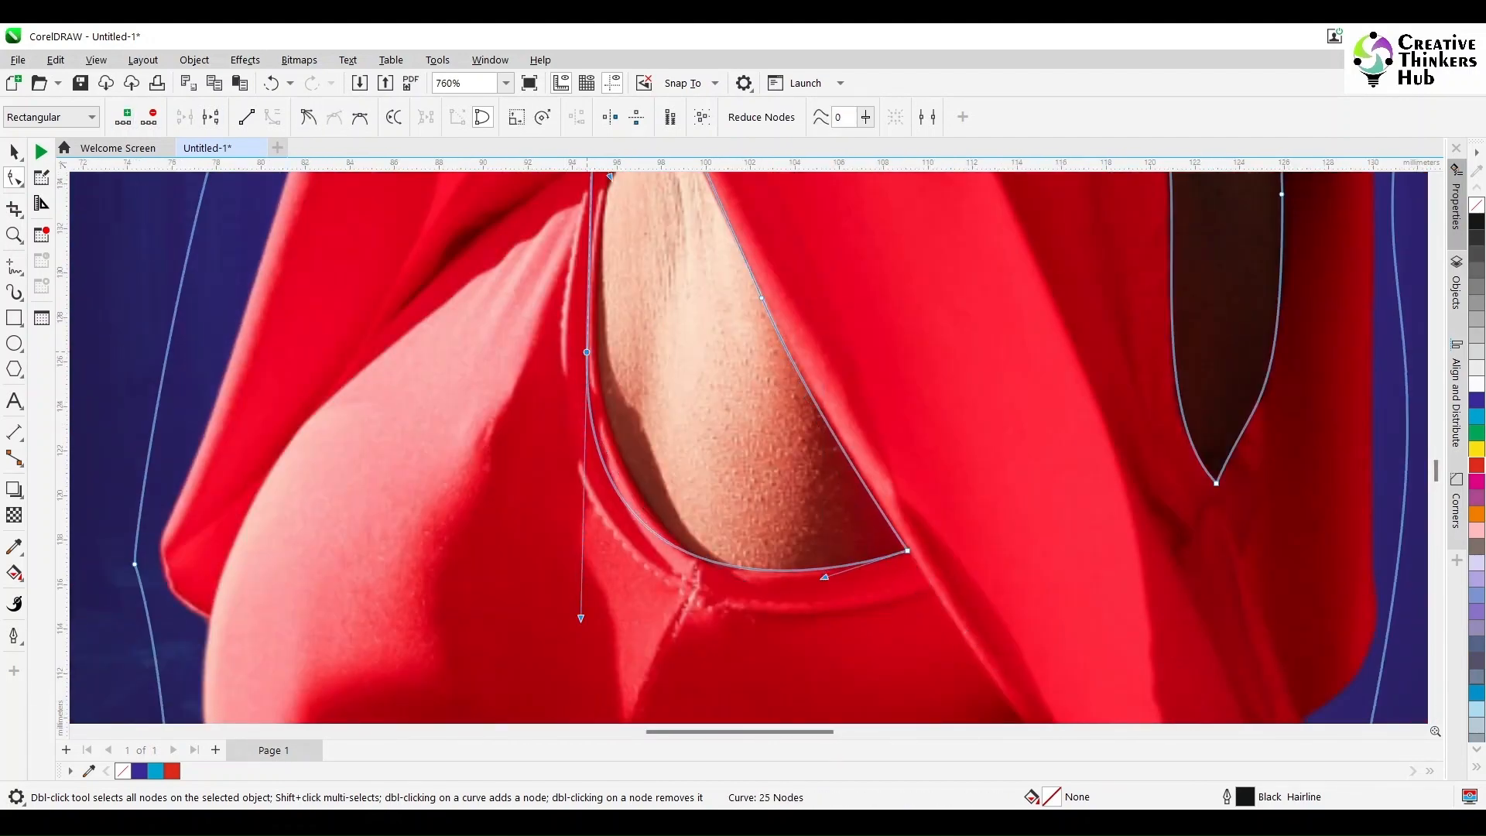
left_click_drag(587, 352, 595, 360)
left_click_drag(589, 627, 635, 635)
left_click_drag(824, 577, 788, 575)
left_click_drag(636, 634, 634, 623)
scroll(634, 623, "up", 4)
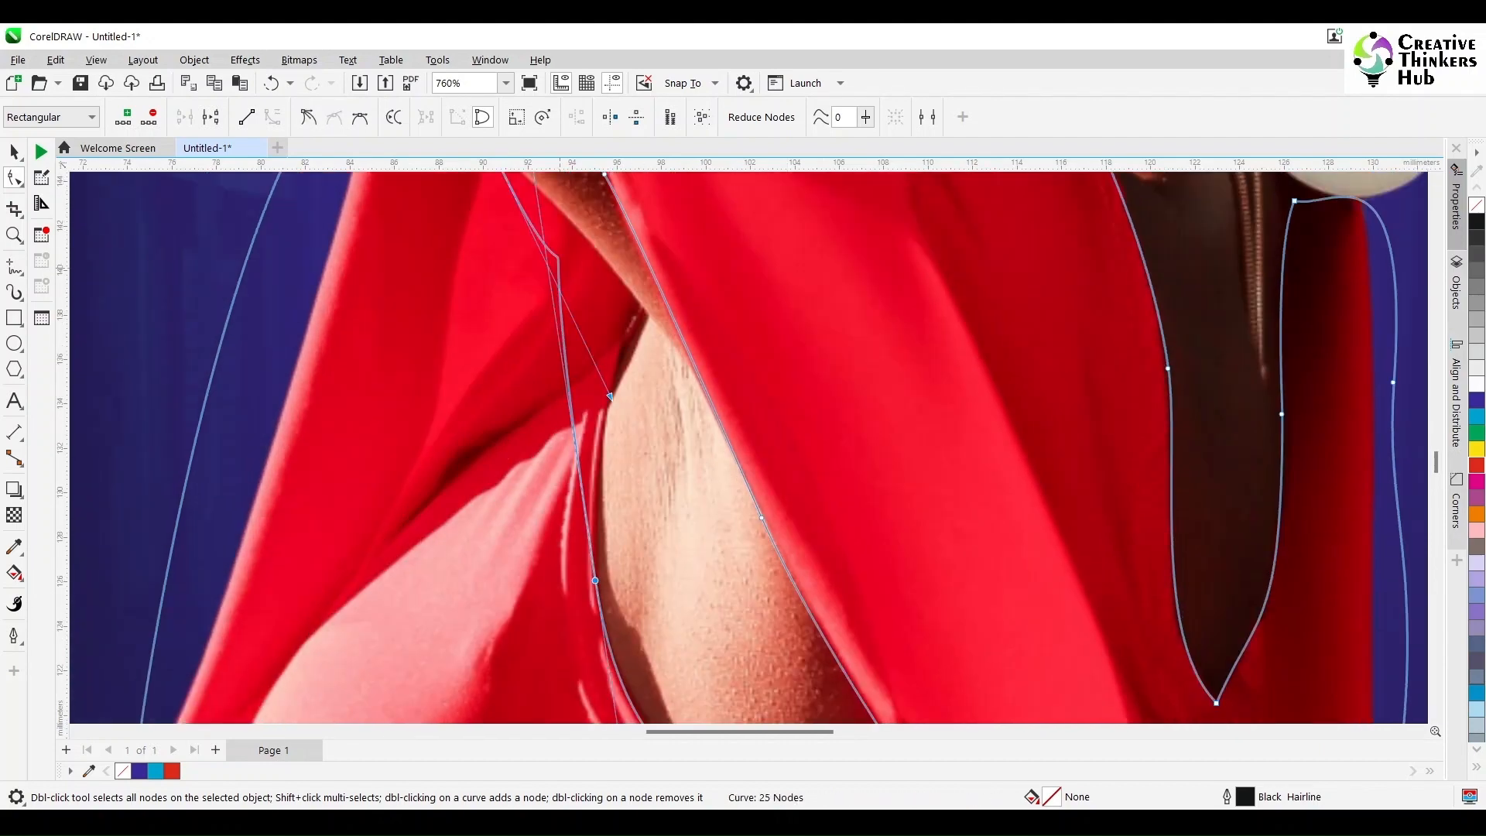
Step: Add nodes up the armhole's inner edge, place one at the armpit point, and make that node a cusp
left_click(579, 476)
left_click(123, 117)
left_click_drag(579, 477, 606, 383)
scroll(511, 300, "up", 3)
double_click(596, 467)
left_click_drag(595, 466, 637, 469)
left_click_drag(606, 547, 611, 547)
left_click_drag(616, 577, 606, 577)
left_click_drag(493, 317, 493, 309)
left_click(637, 468)
left_click(309, 117)
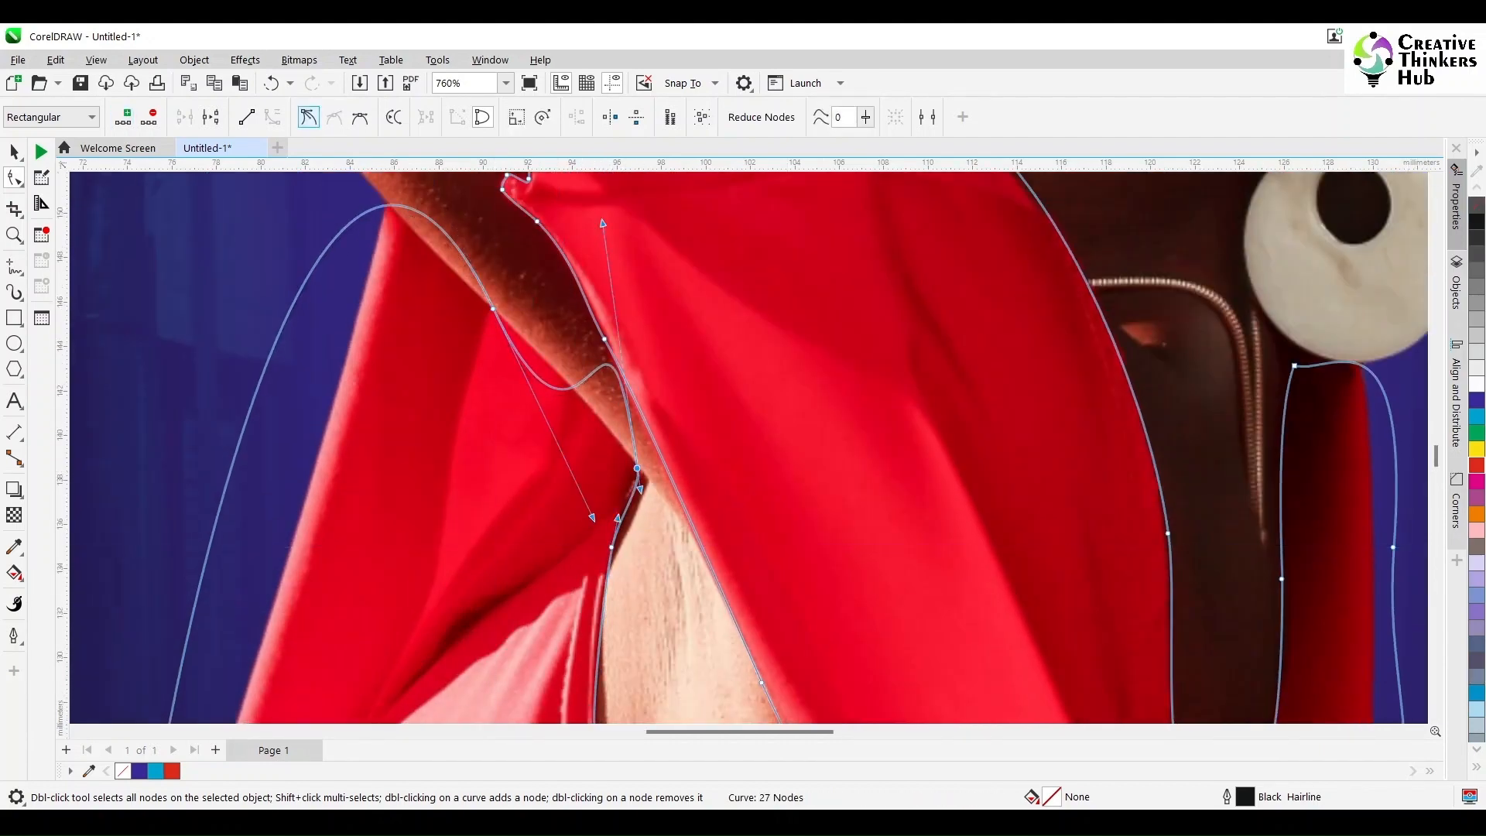
Step: Fit the outline to the sleeve edge under the raised arm, adding a cusp node at the sleeve's peak
left_click_drag(601, 221, 550, 330)
double_click(388, 212)
left_click_drag(388, 213, 388, 205)
left_click(493, 309)
left_click_drag(456, 233, 439, 247)
left_click_drag(551, 329, 595, 412)
left_click(388, 205)
left_click(309, 117)
left_click_drag(422, 203, 388, 203)
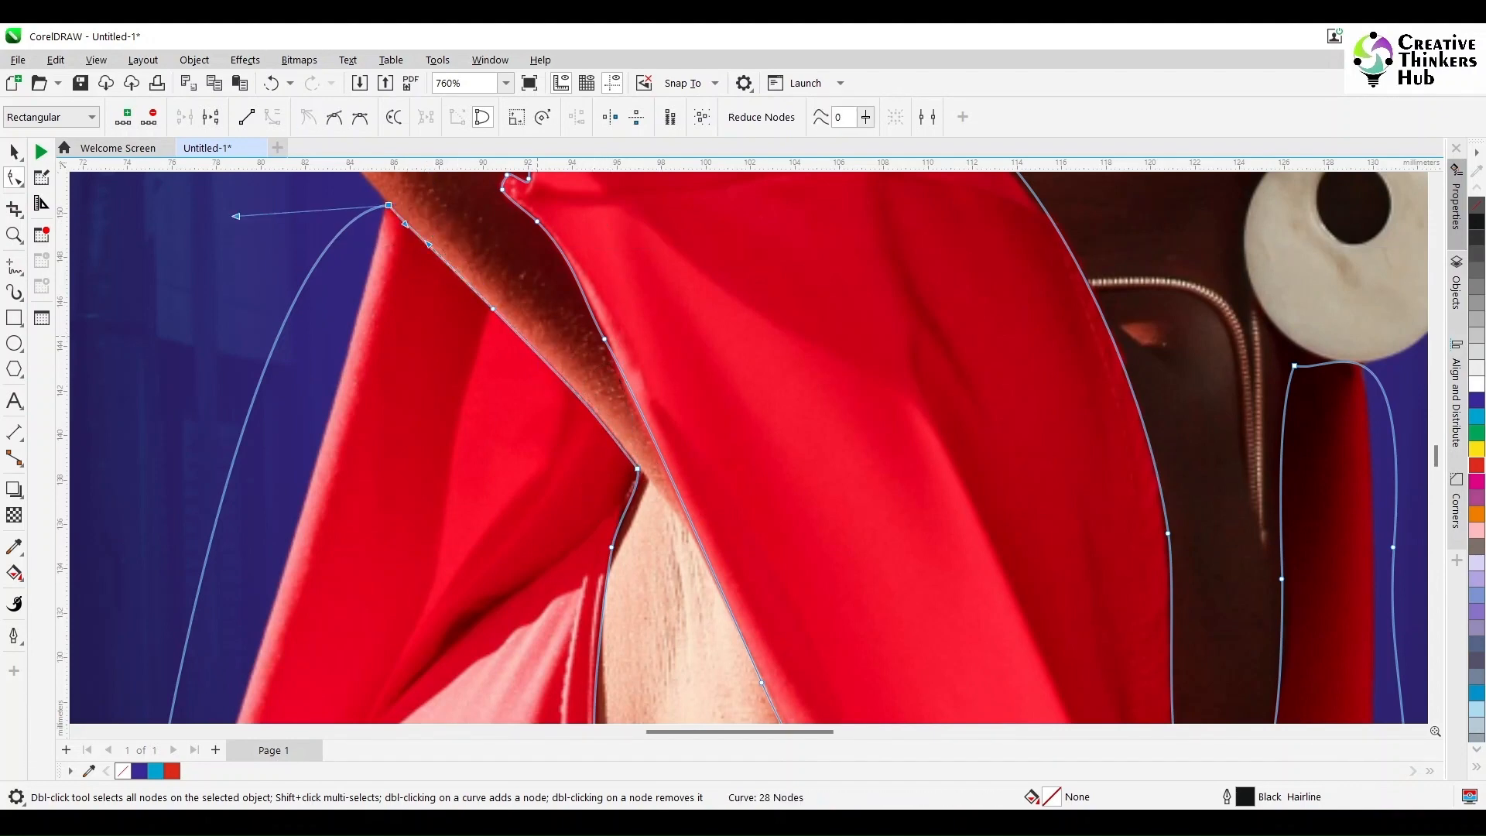
Step: Intersect the finished dress outline with the woman's photo to make a separate dress bitmap
scroll(483, 495, "down", 5)
left_click_drag(1435, 459, 1435, 482)
key("space")
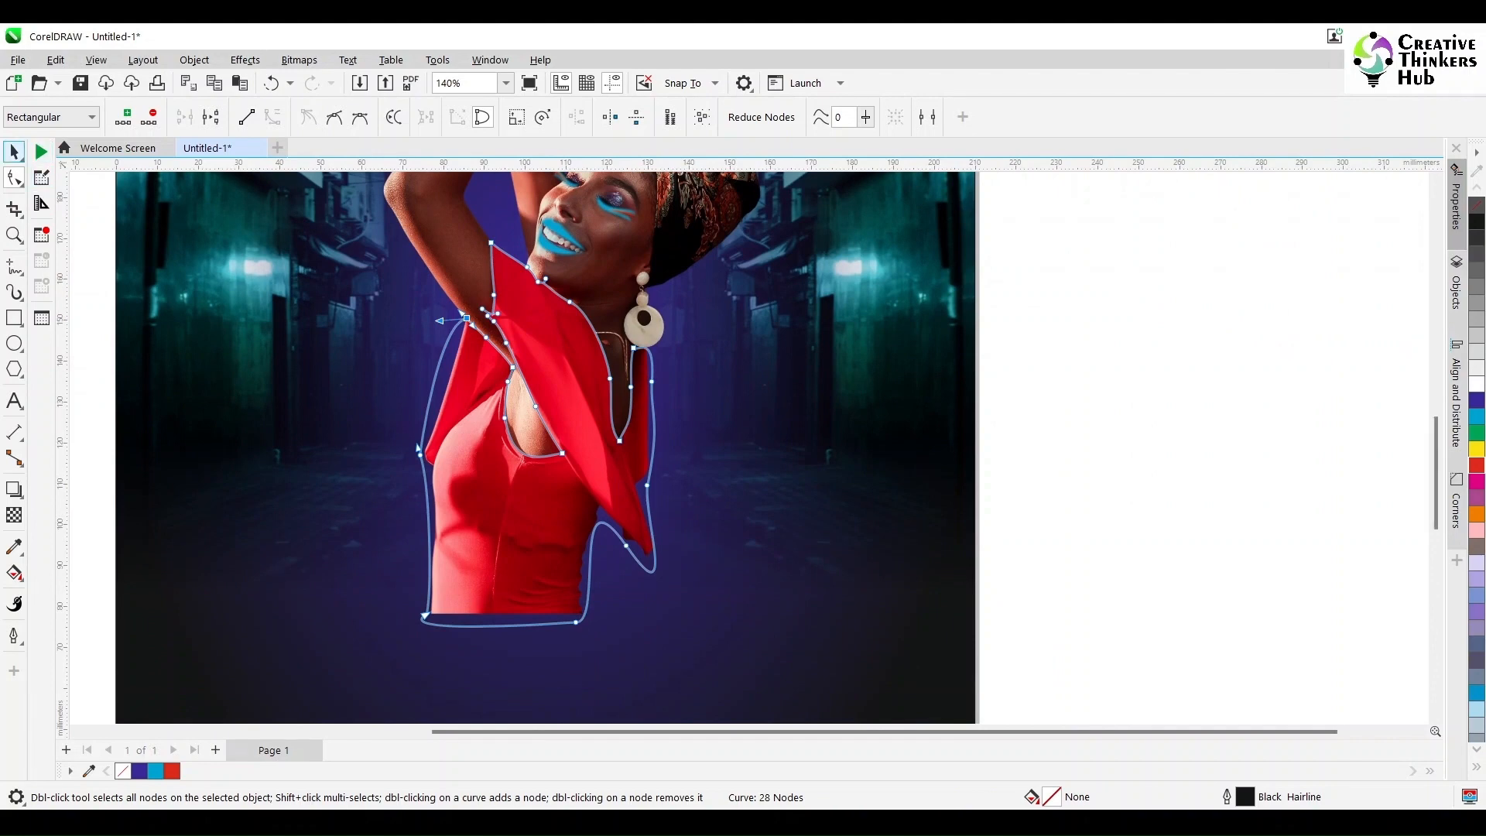
left_click(1225, 374)
left_click(652, 379)
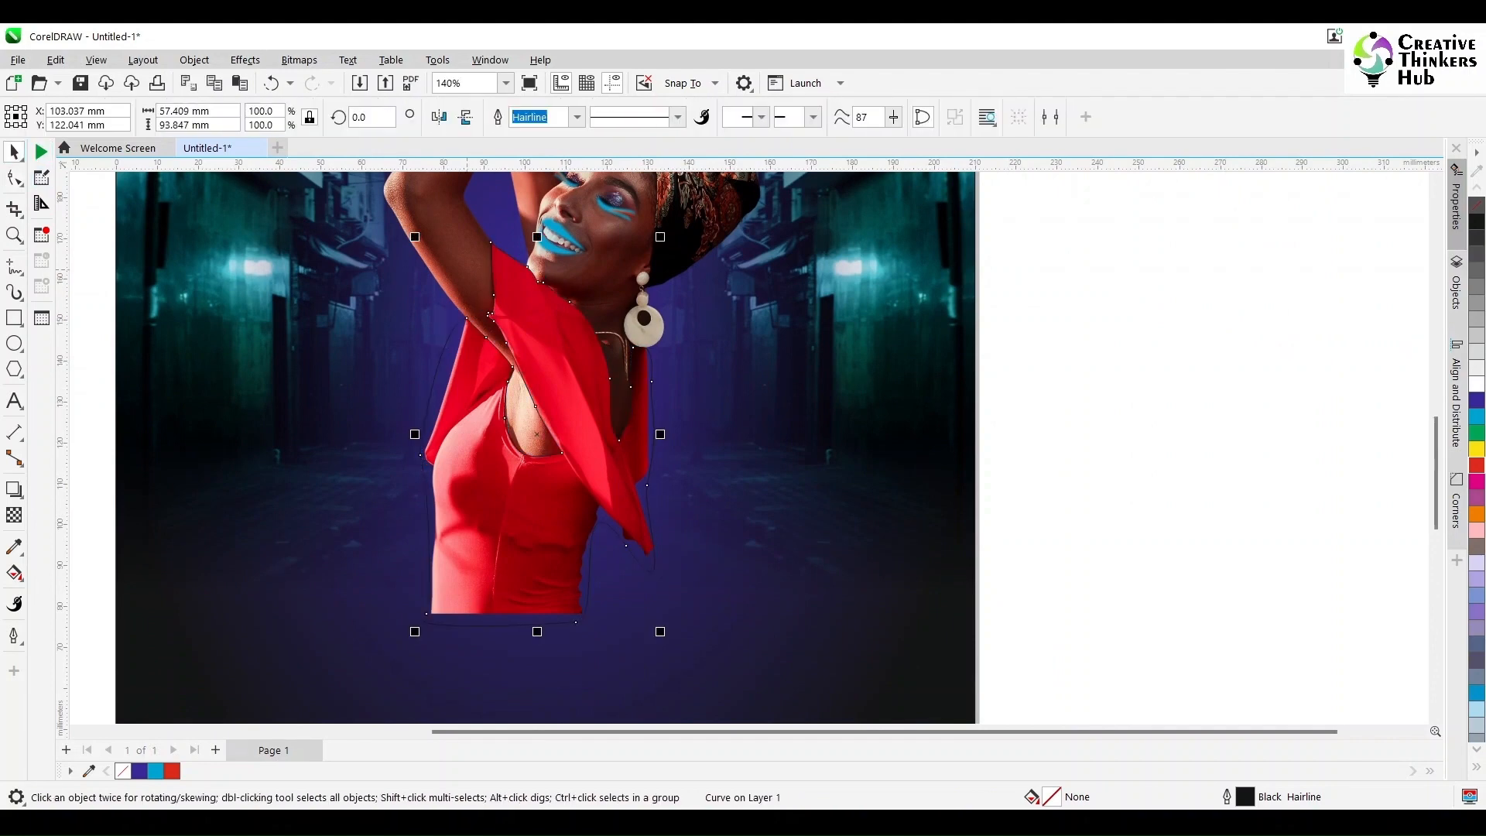
left_click(467, 269, "shift")
left_click(583, 117)
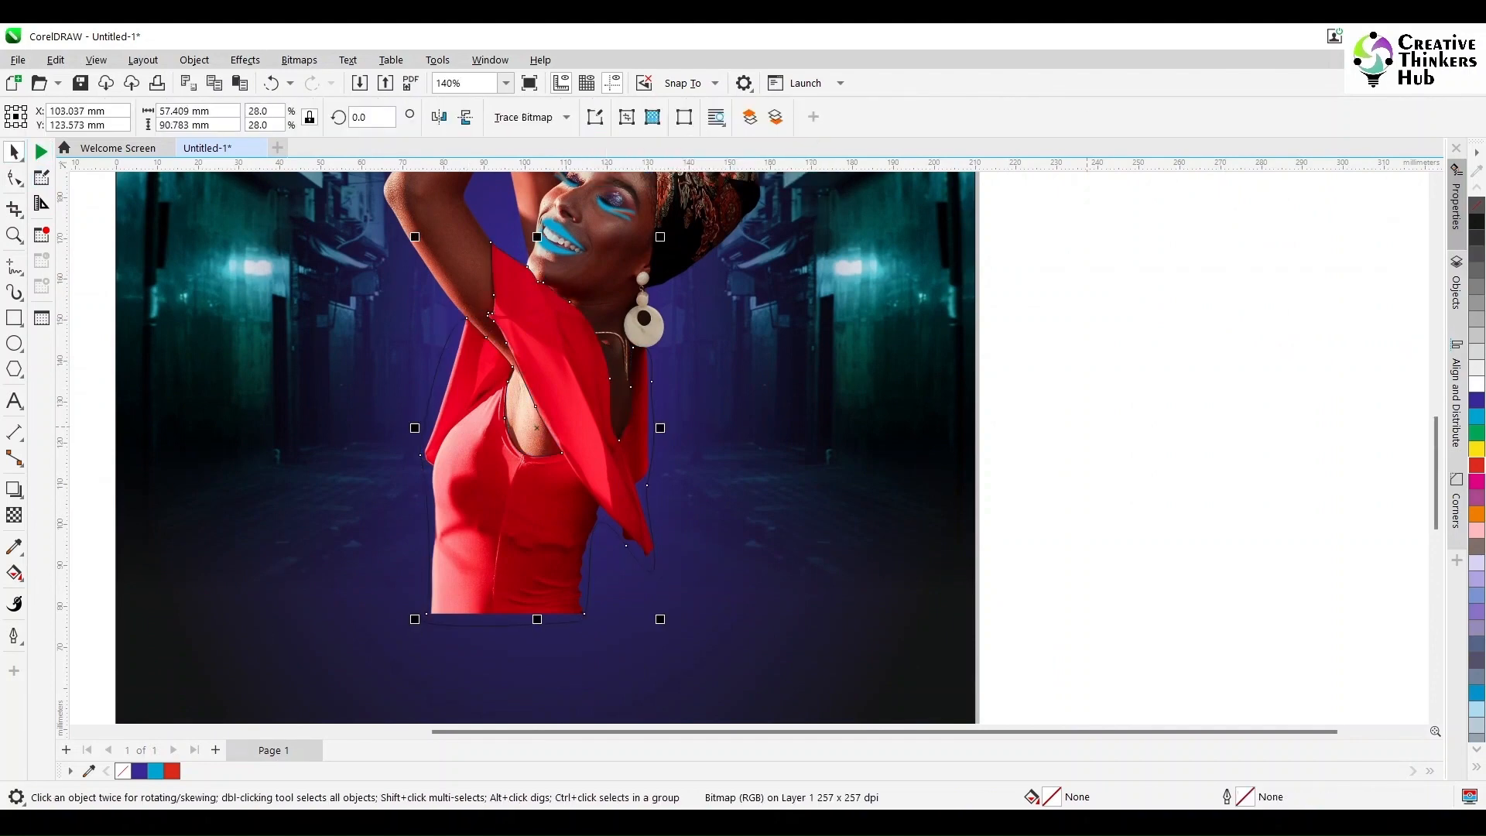
Step: Delete the dress outline curve and select the separate dress bitmap
key("Escape")
left_click(434, 378)
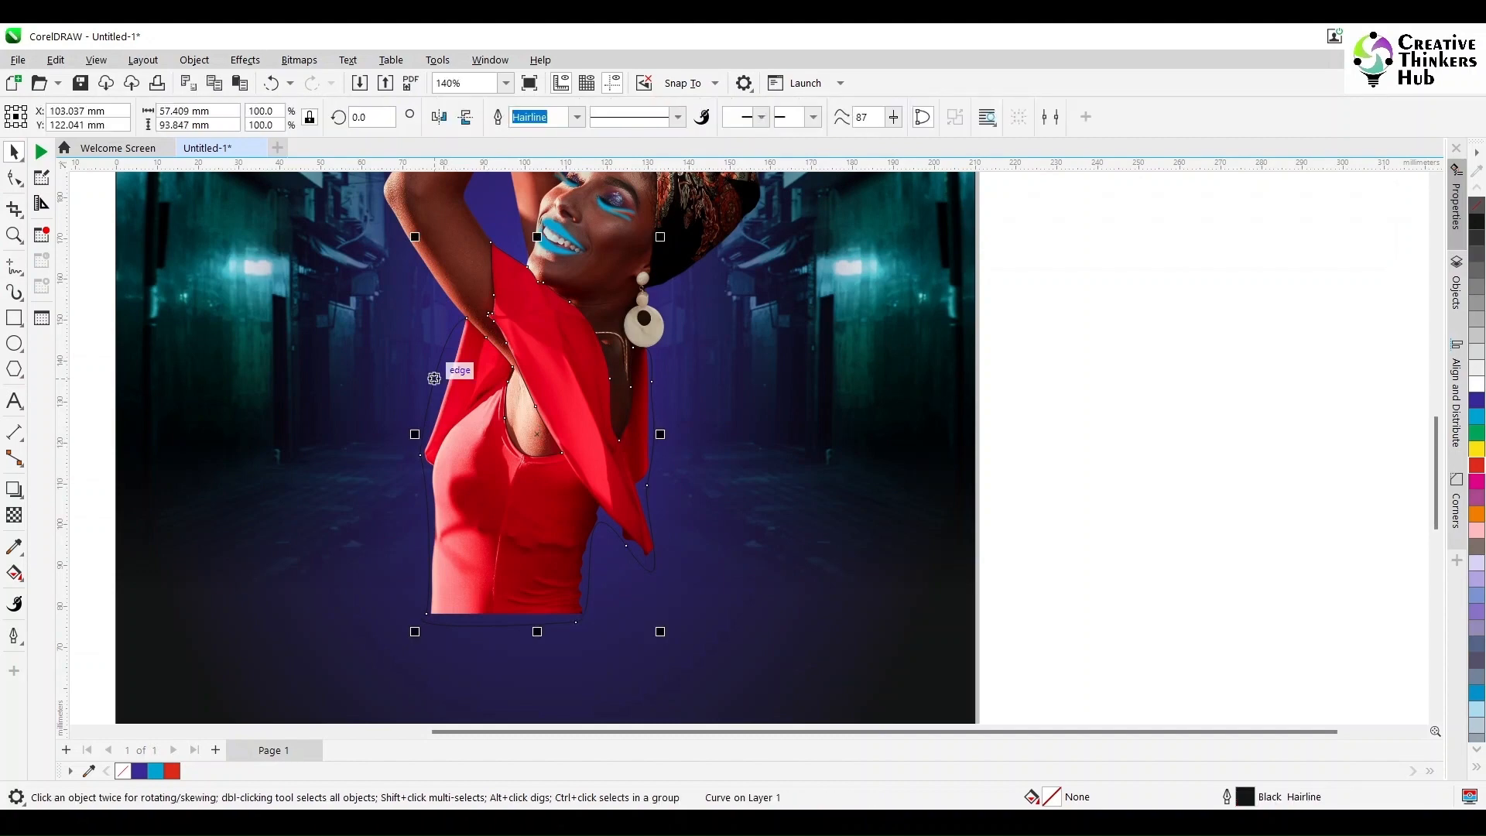
left_click(434, 378)
Step: Reset the Image Adjustment Lab settings for the dress bitmap and apply a saturation of -100
left_click(245, 60)
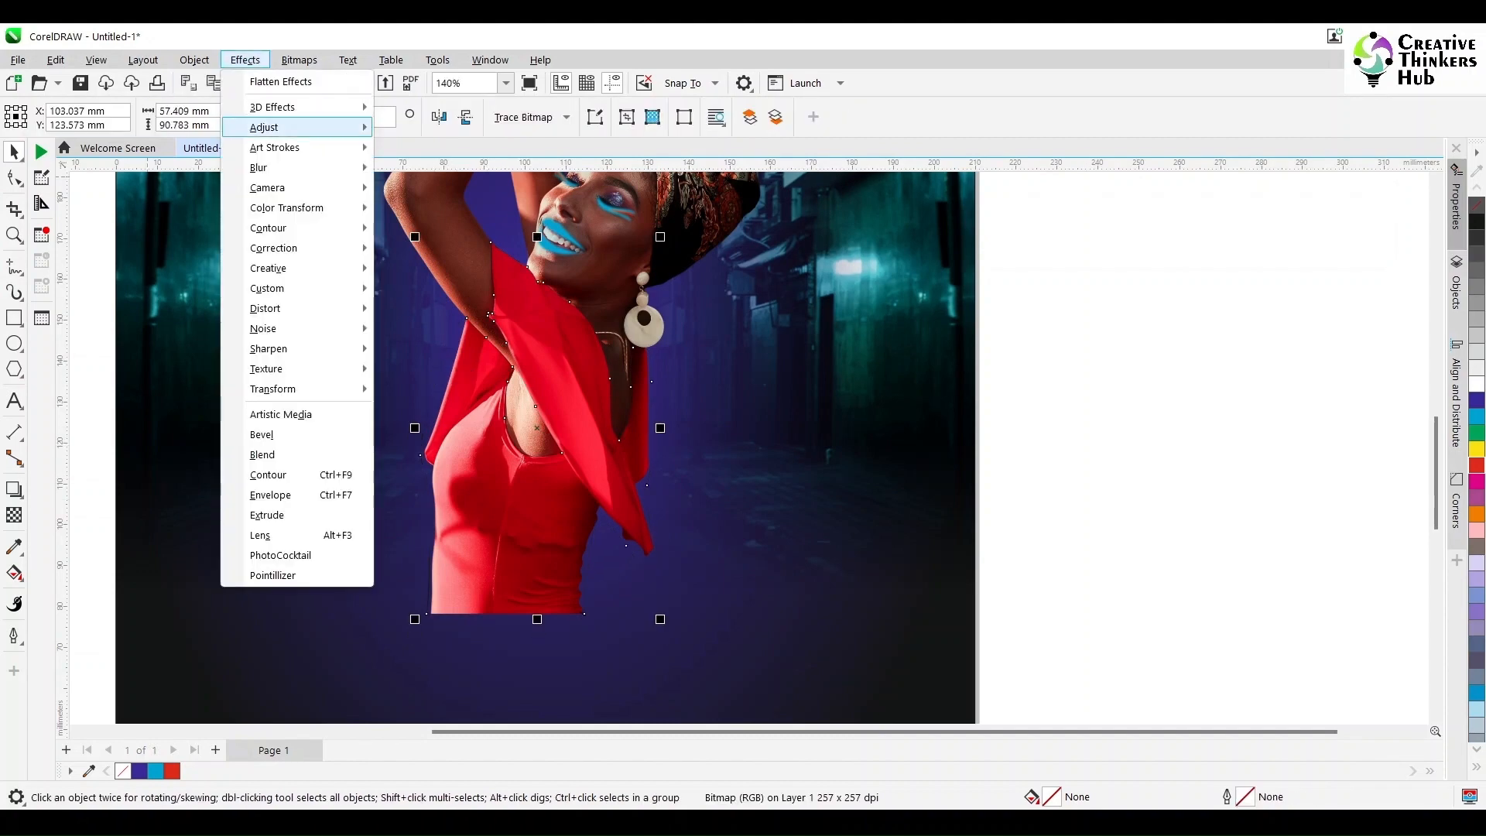
mouse_move(263, 127)
left_click(456, 149)
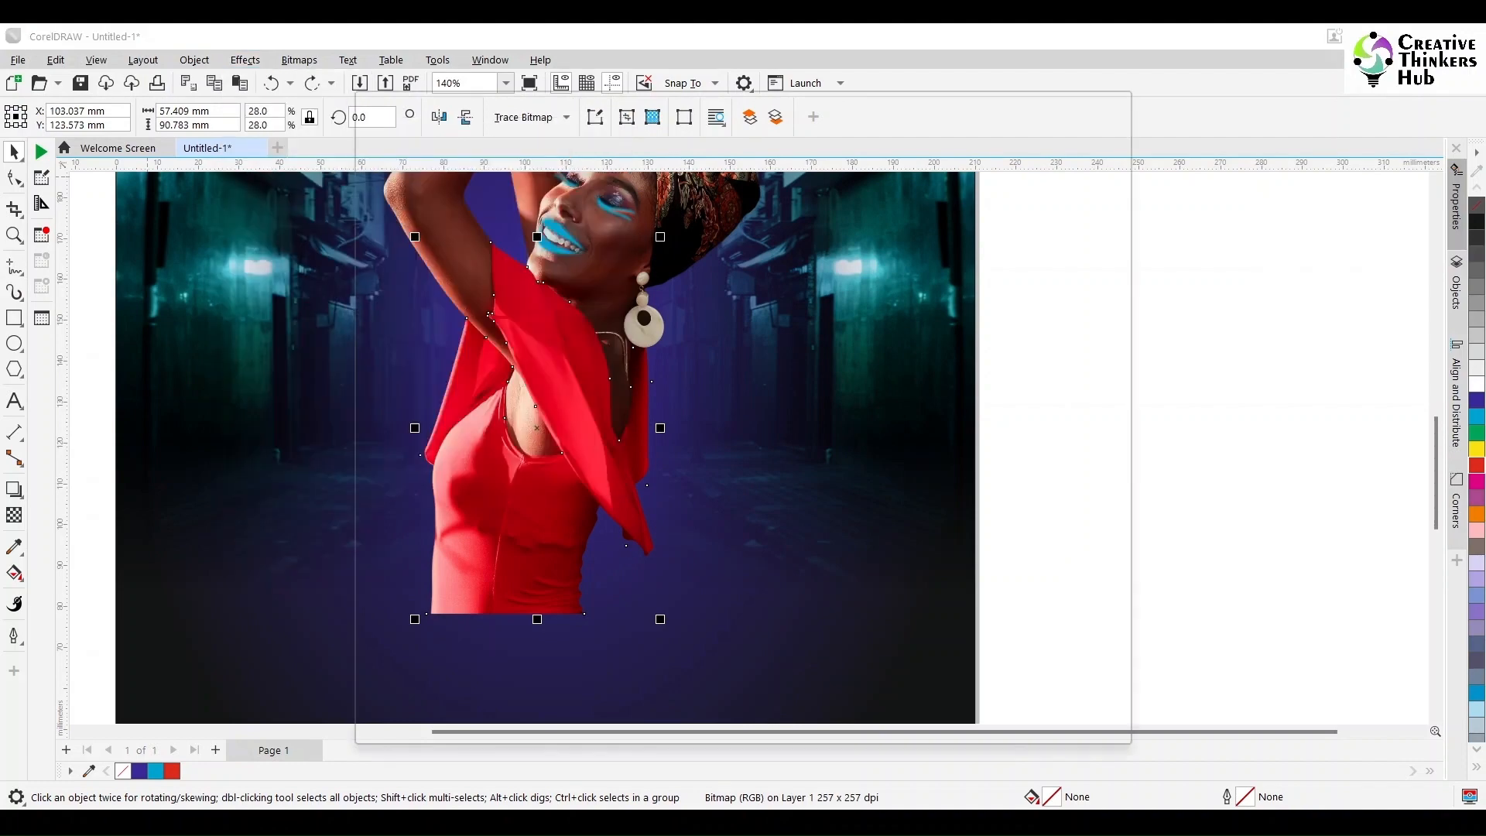
left_click_drag(876, 99, 1230, 99)
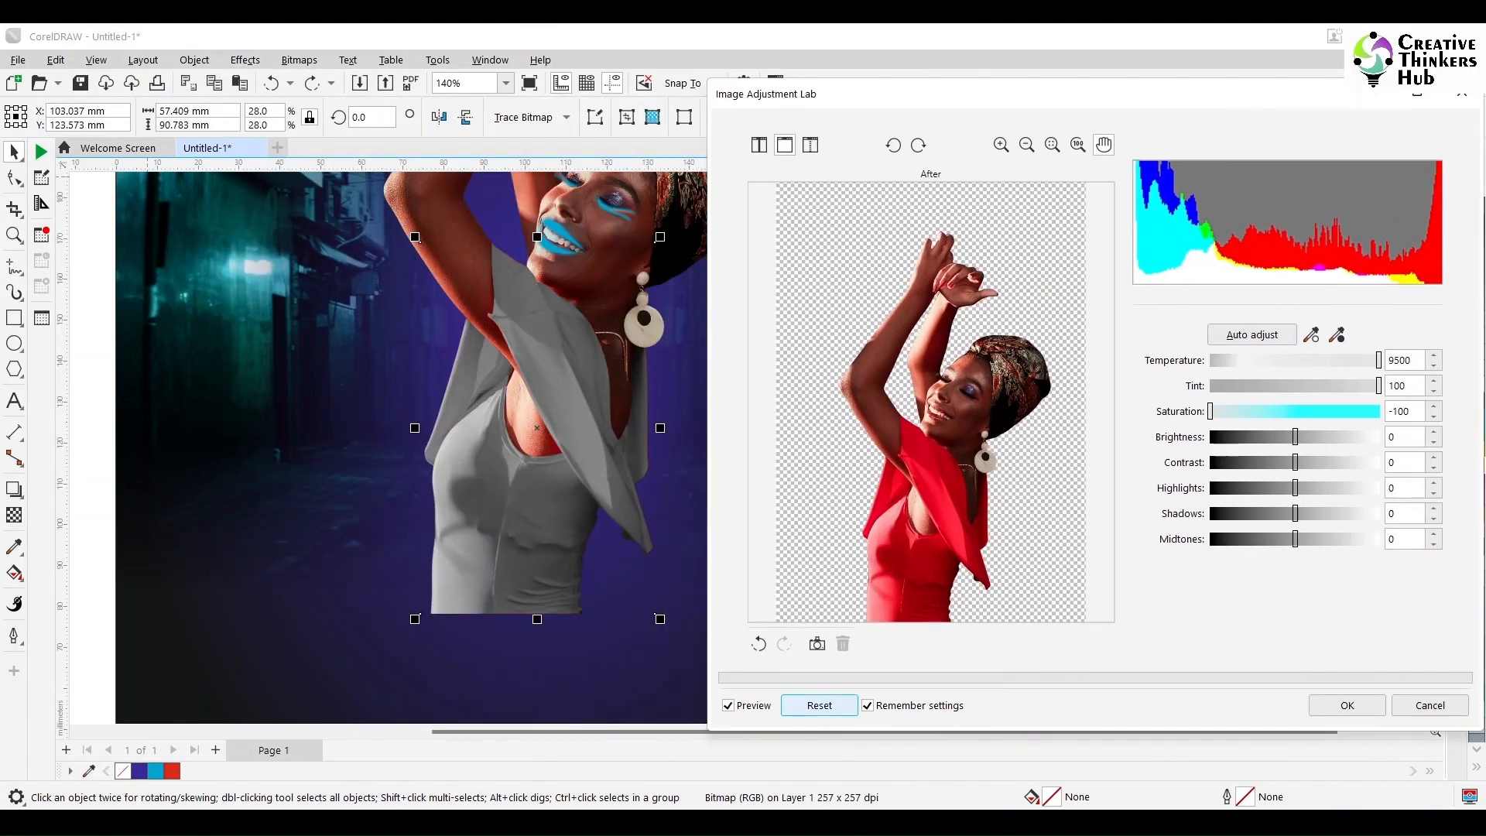
left_click(819, 705)
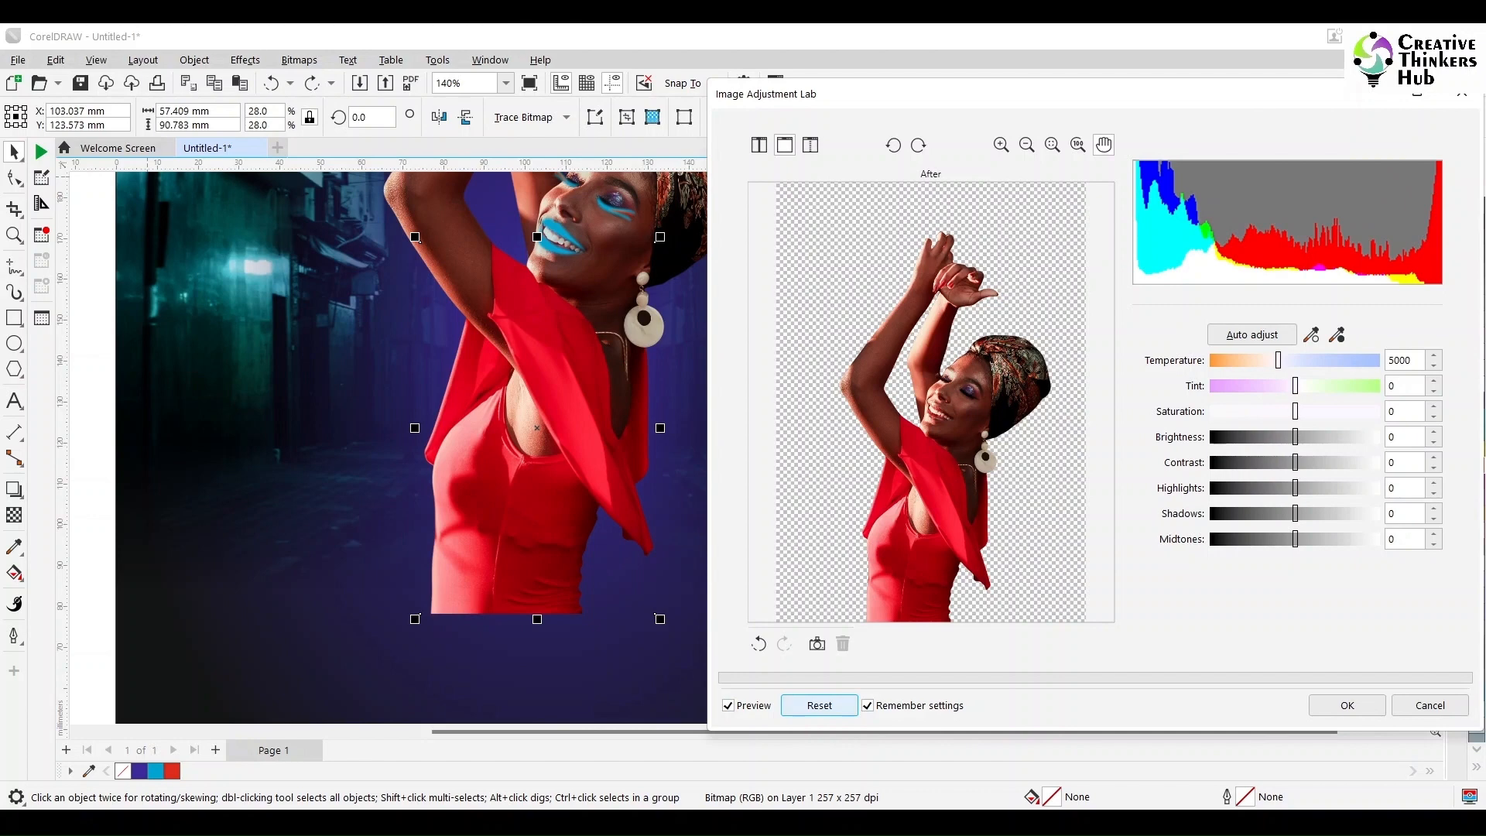
left_click_drag(1295, 411, 1210, 412)
left_click(1347, 705)
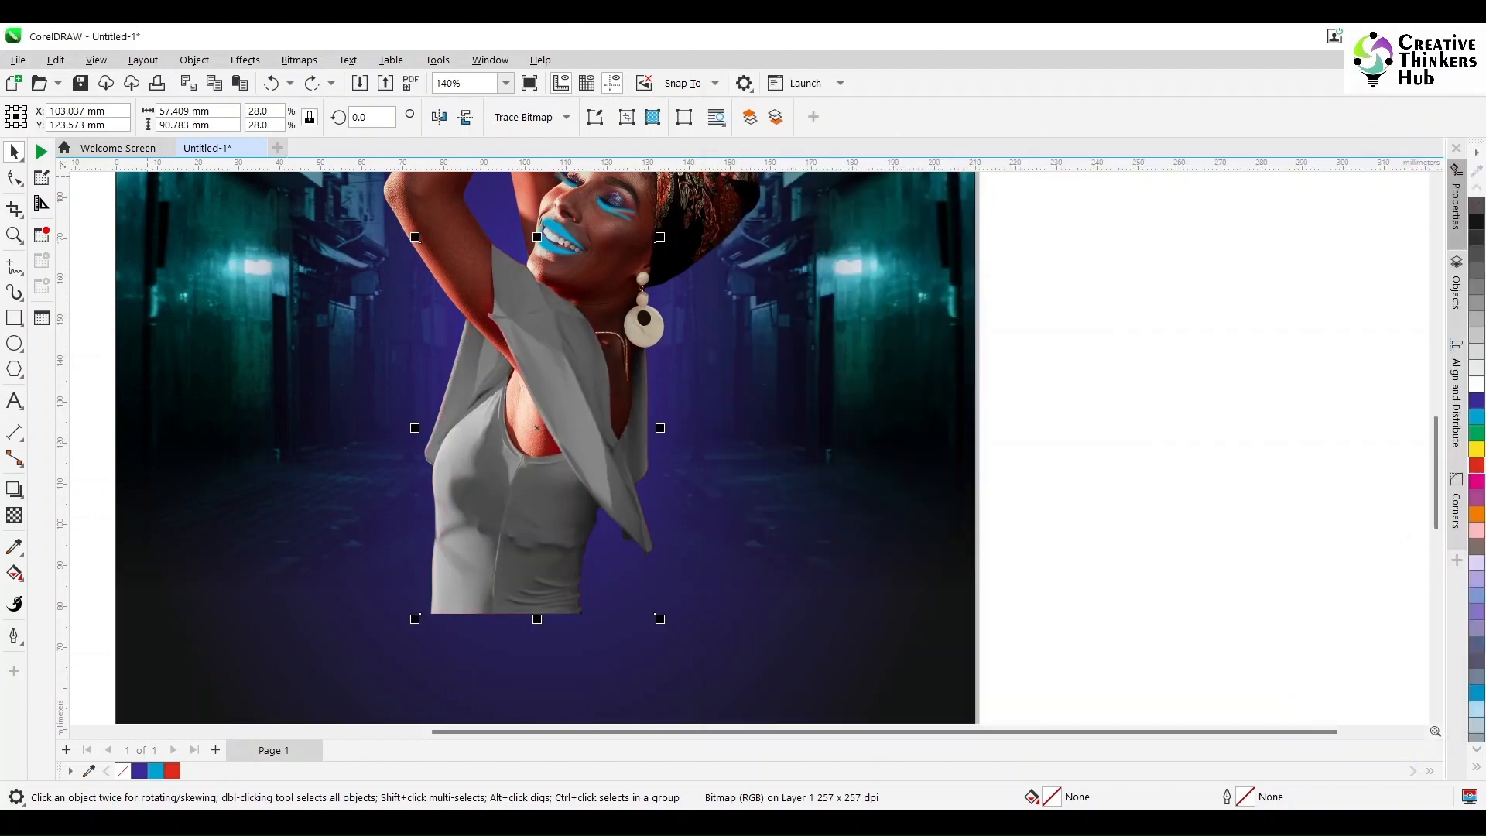
Step: Apply Color Balance to the grey dress with Yellow–Blue at 100 for shadows, midtones and highlights
scroll(1235, 402, "down", 3)
scroll(1235, 390, "up", 3)
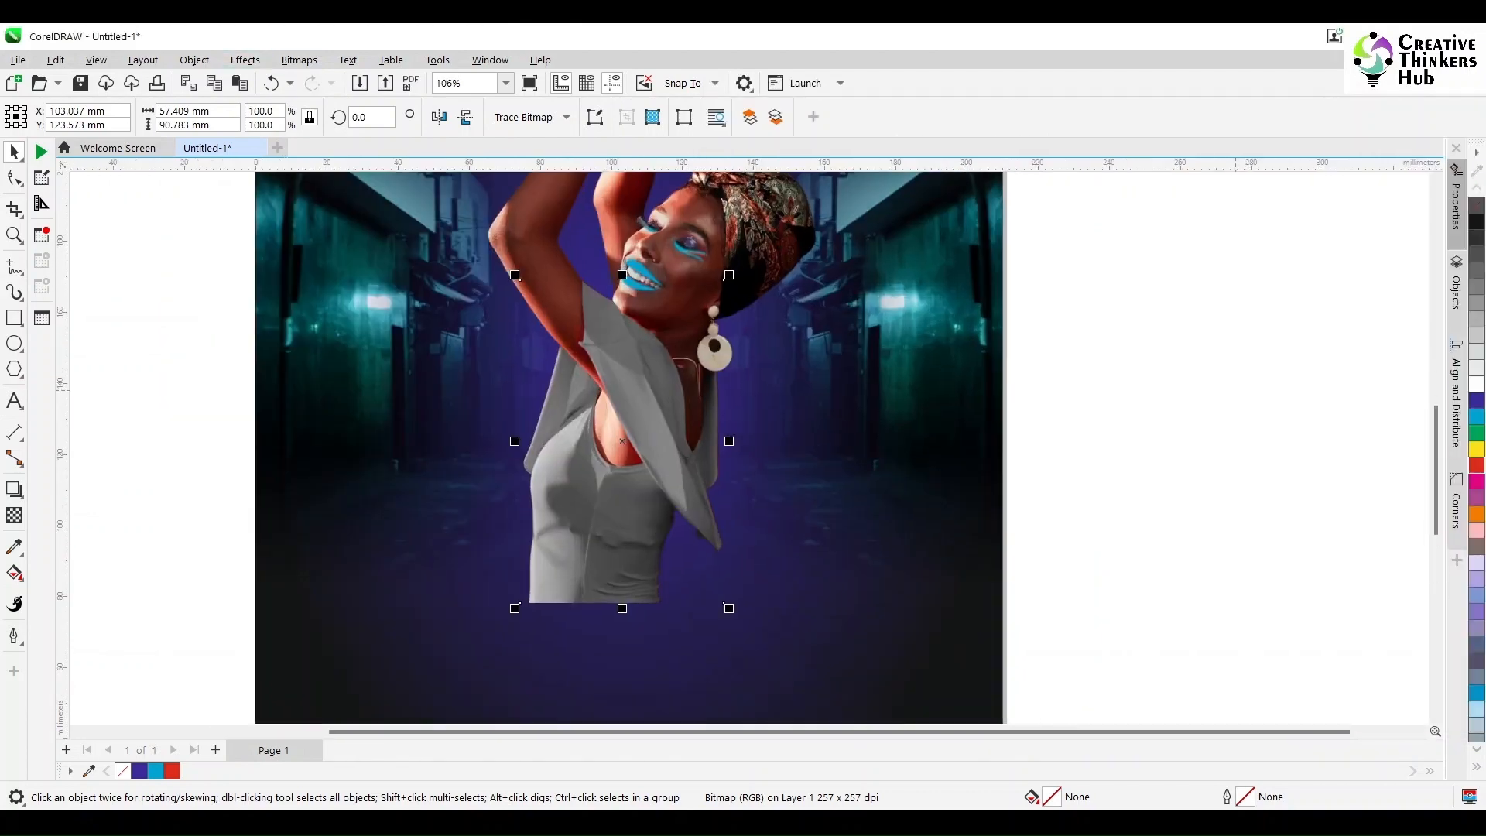
left_click(299, 60)
mouse_move(245, 60)
mouse_move(264, 127)
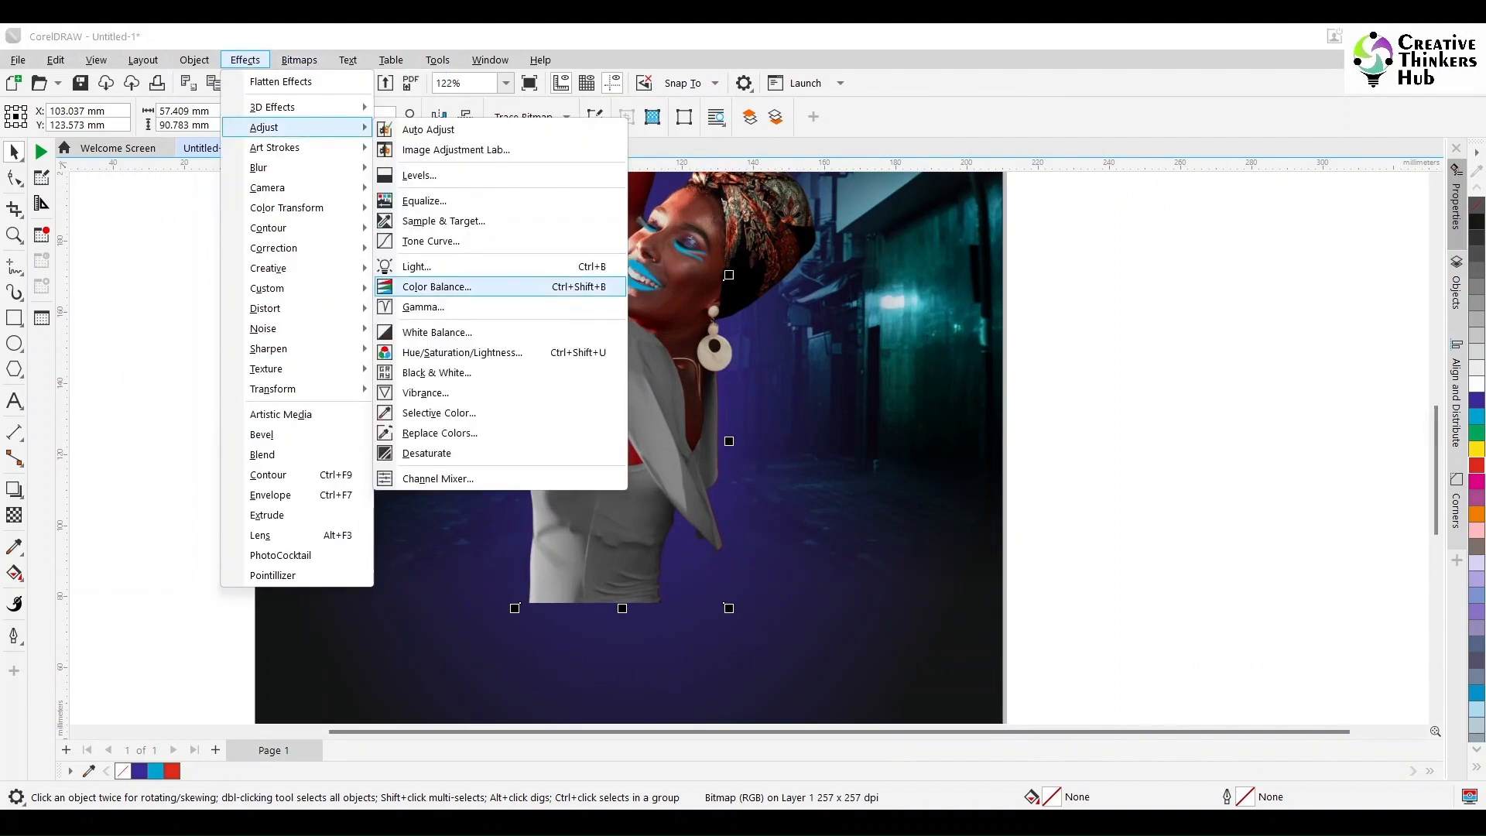
key("Return")
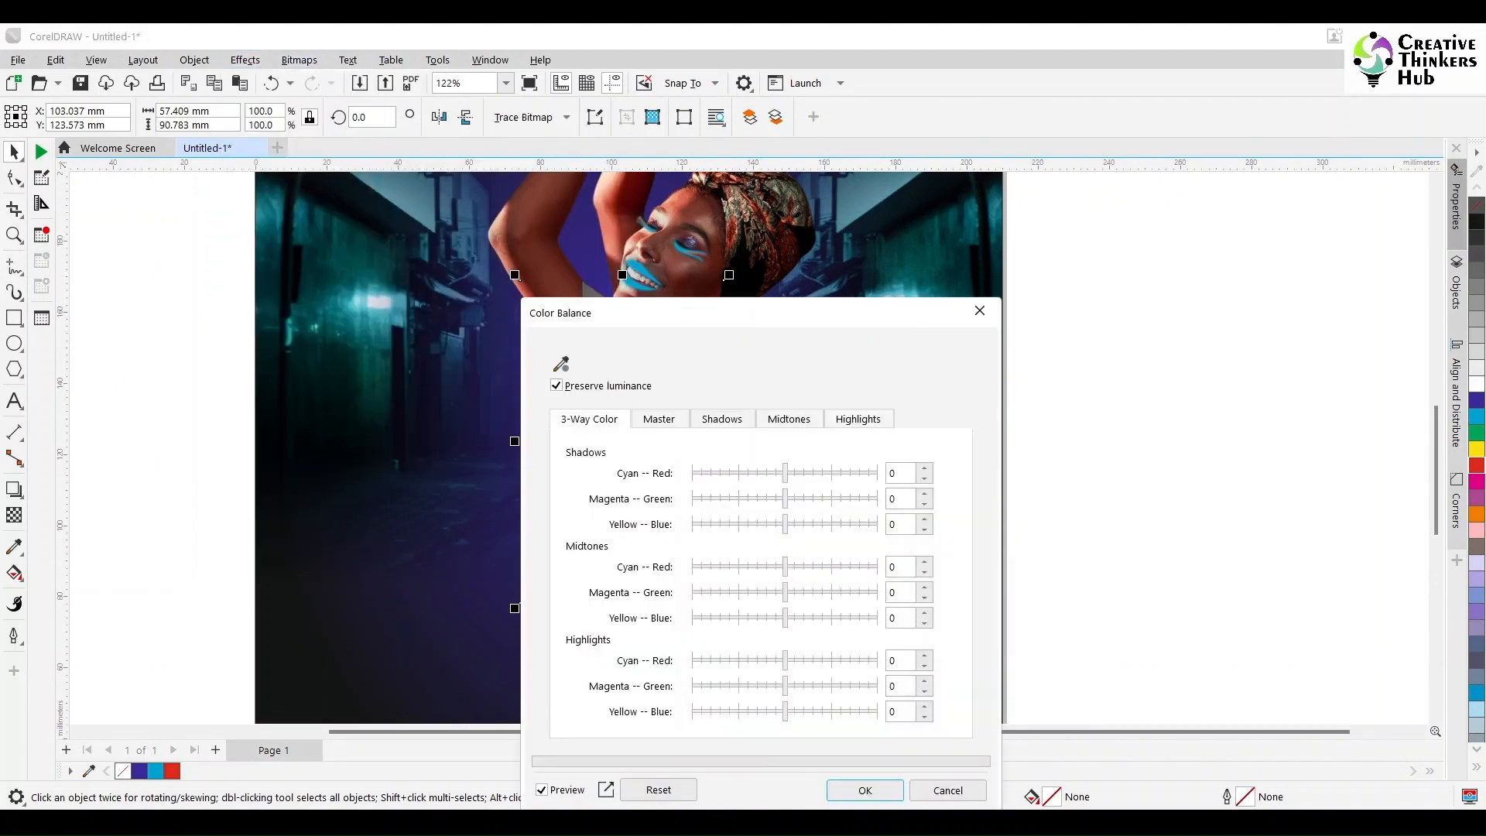
left_click_drag(727, 312, 1173, 182)
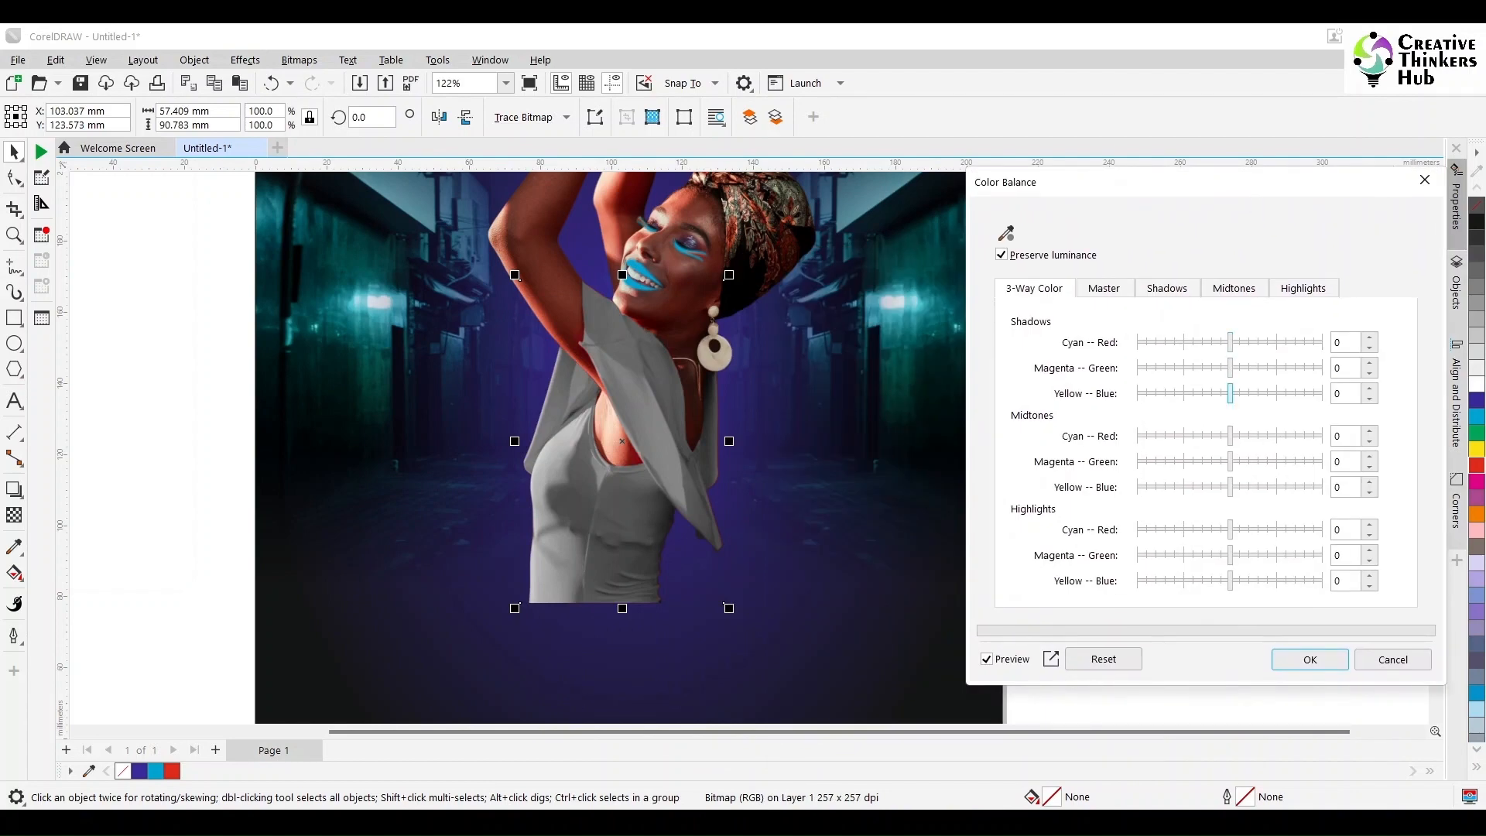
left_click_drag(1229, 394, 1322, 393)
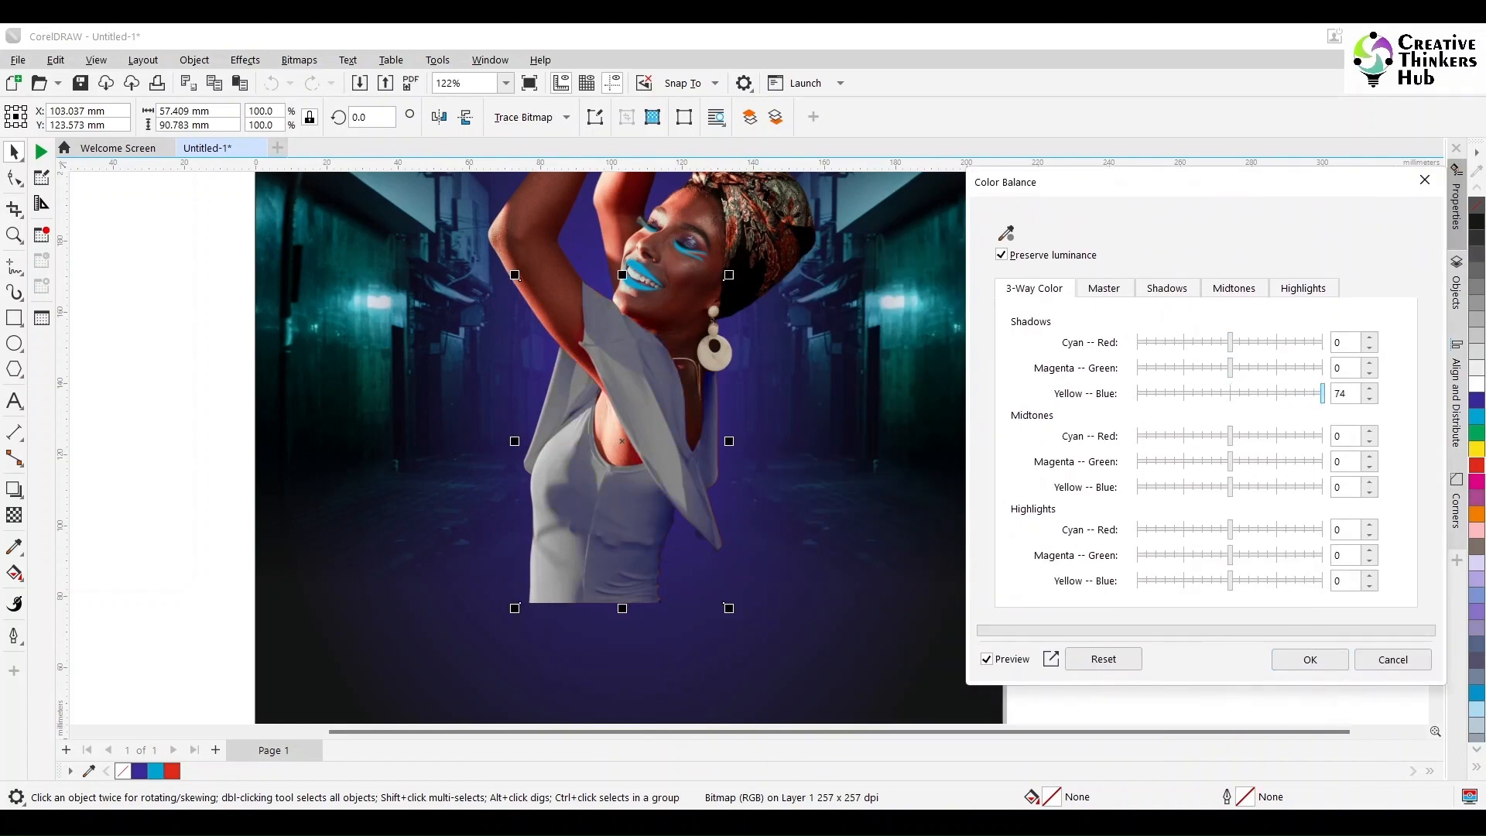
left_click_drag(1229, 486, 1323, 486)
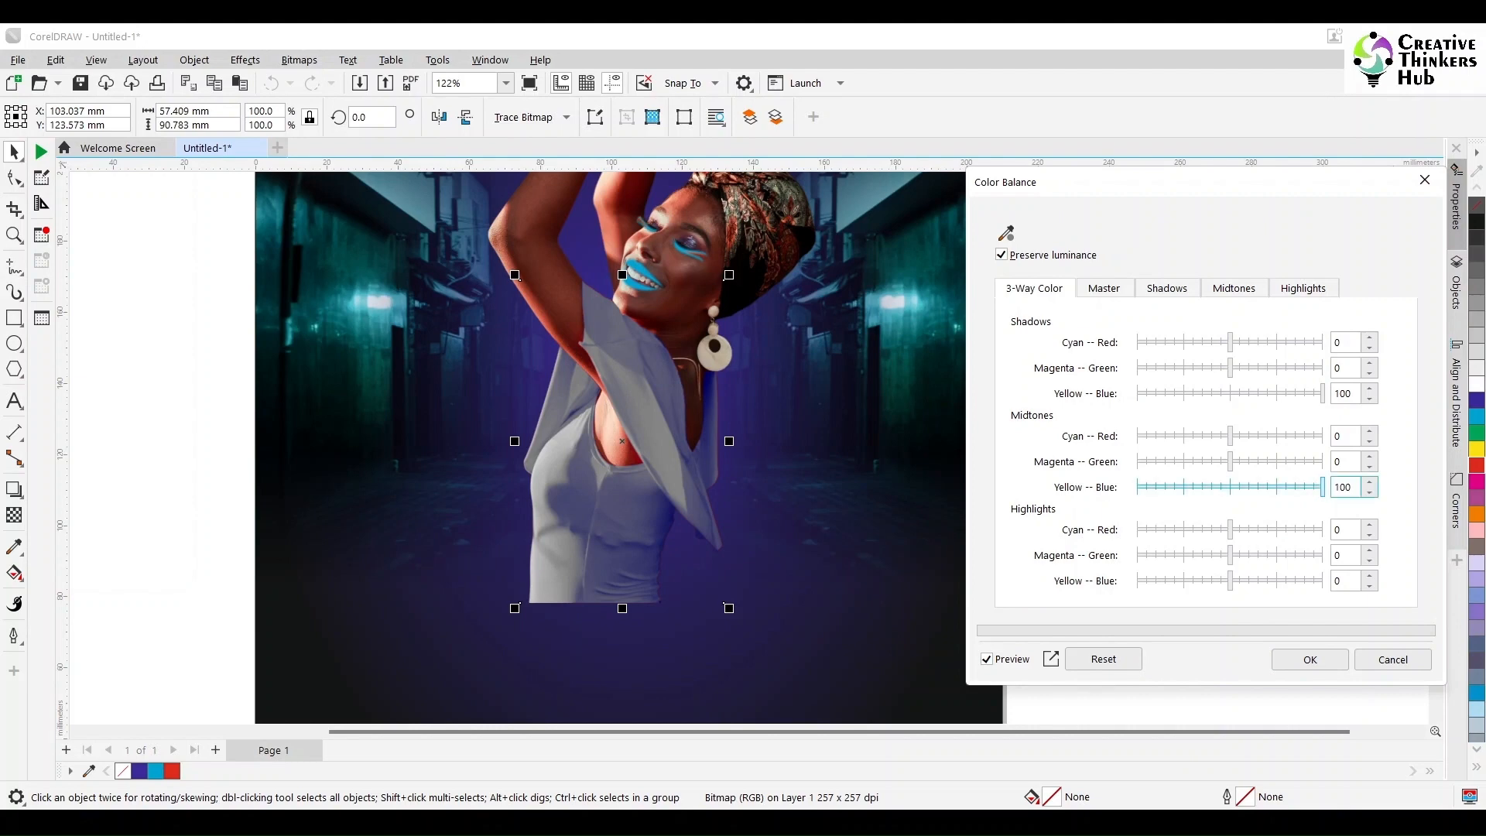
left_click_drag(1230, 580, 1322, 581)
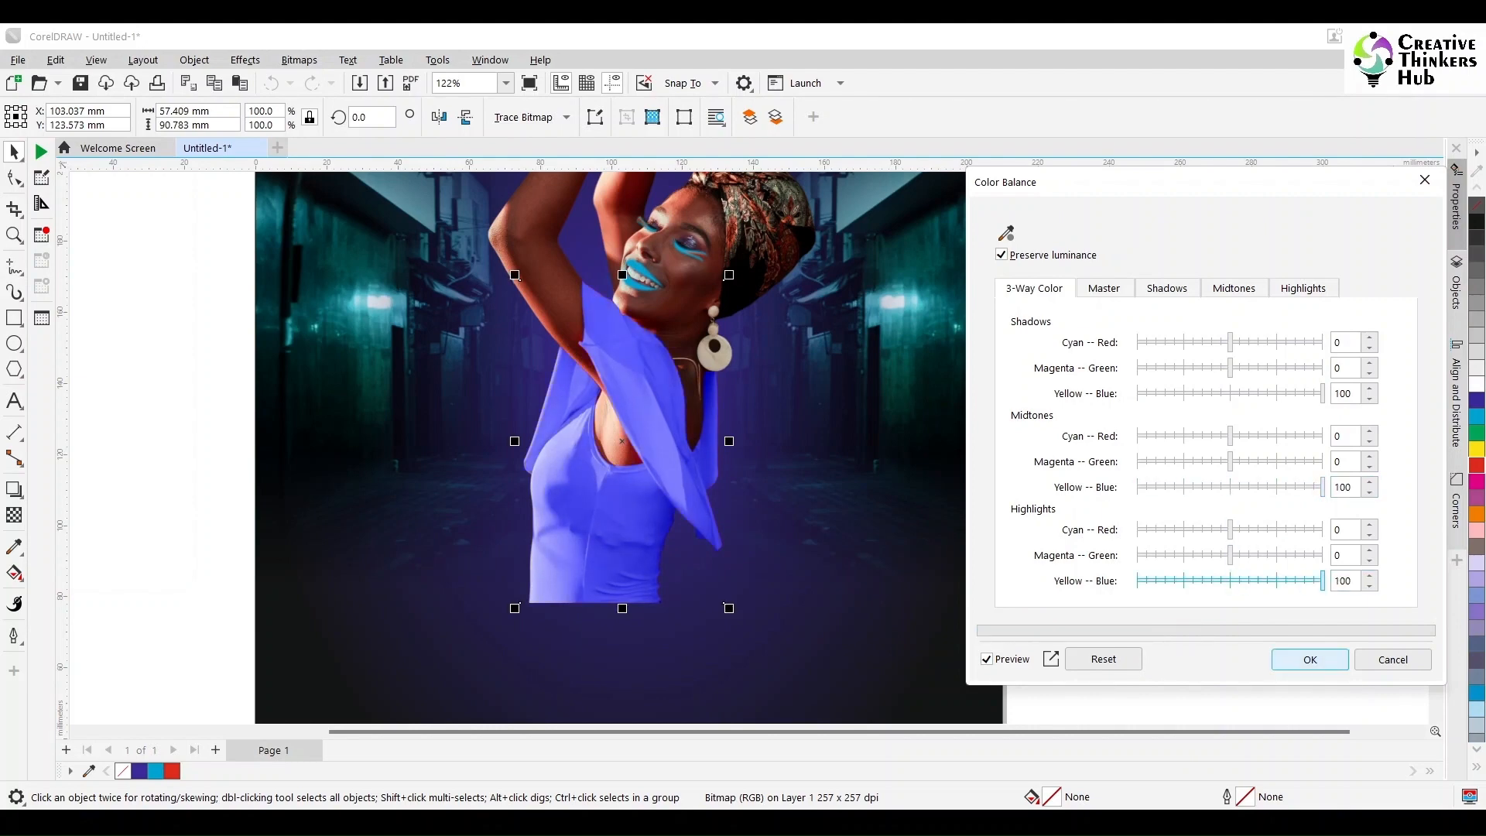
left_click(1309, 659)
left_click(1114, 433)
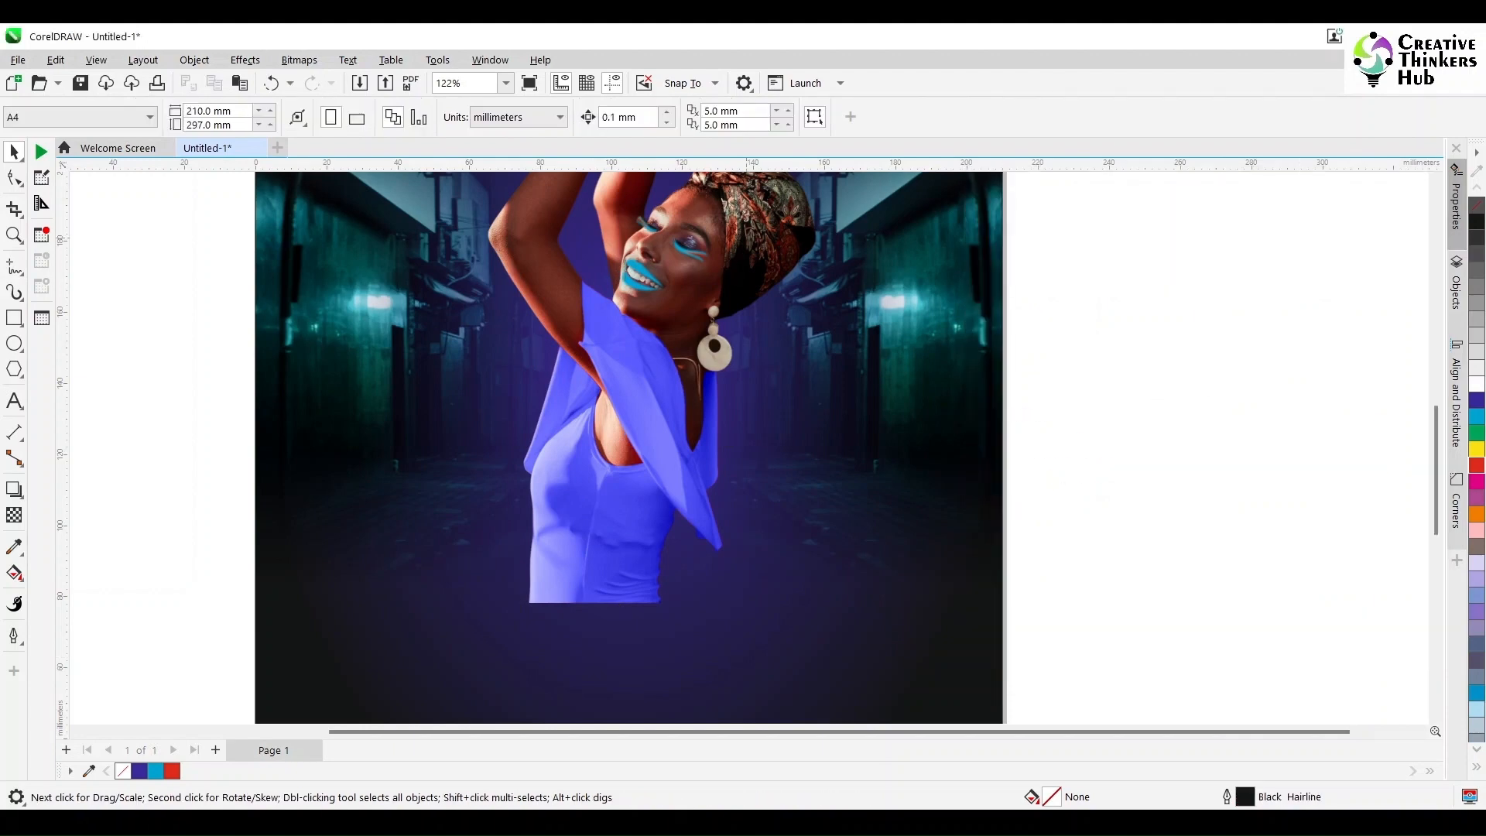
Step: Open Color Balance for the woman's photo and set Yellow–Blue to 48 for shadows, 49 for midtones and 53 for highlights
left_click(689, 263)
left_click(299, 59)
mouse_move(246, 59)
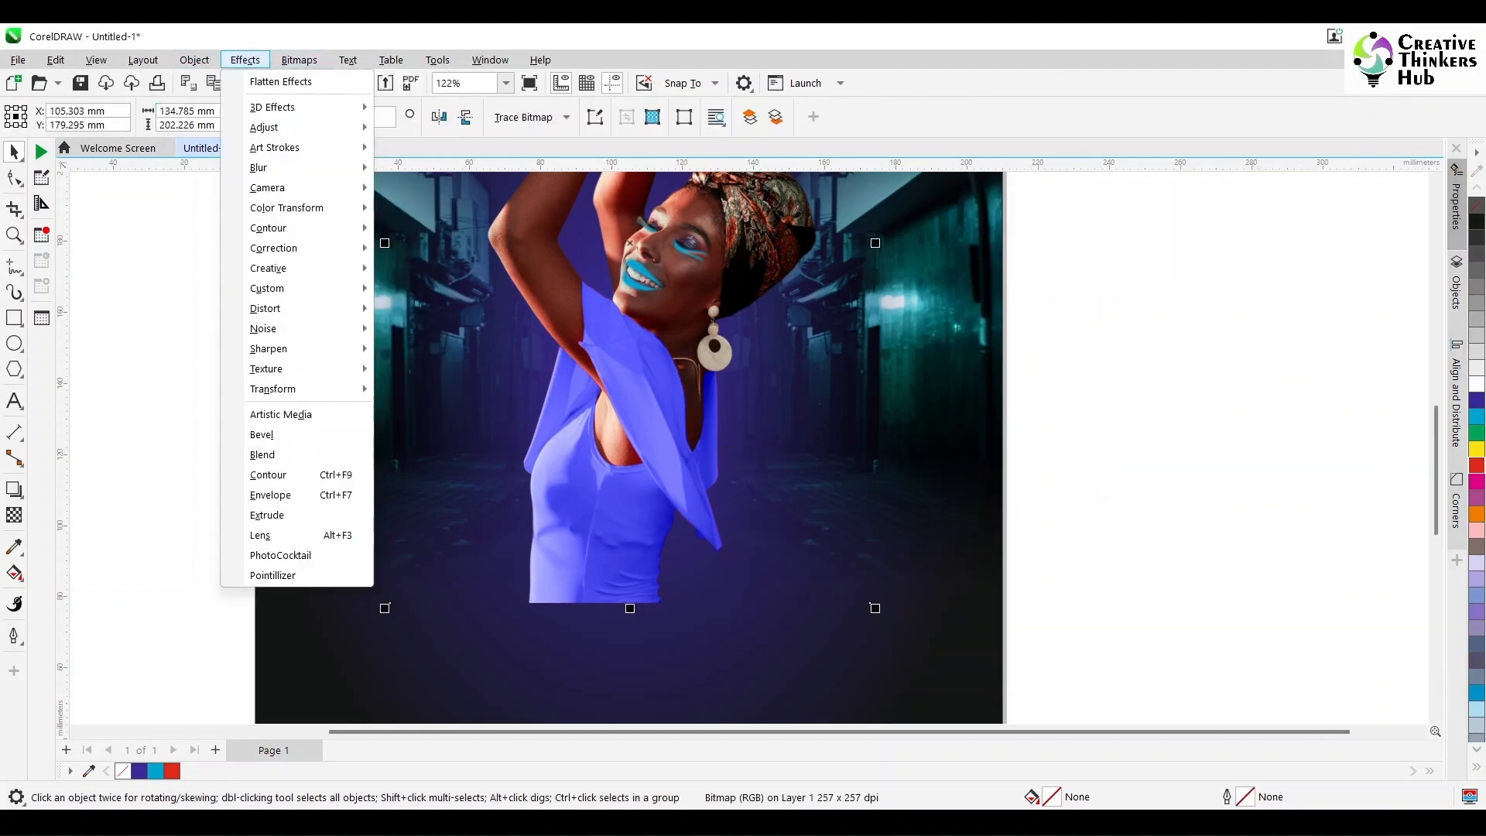
mouse_move(279, 127)
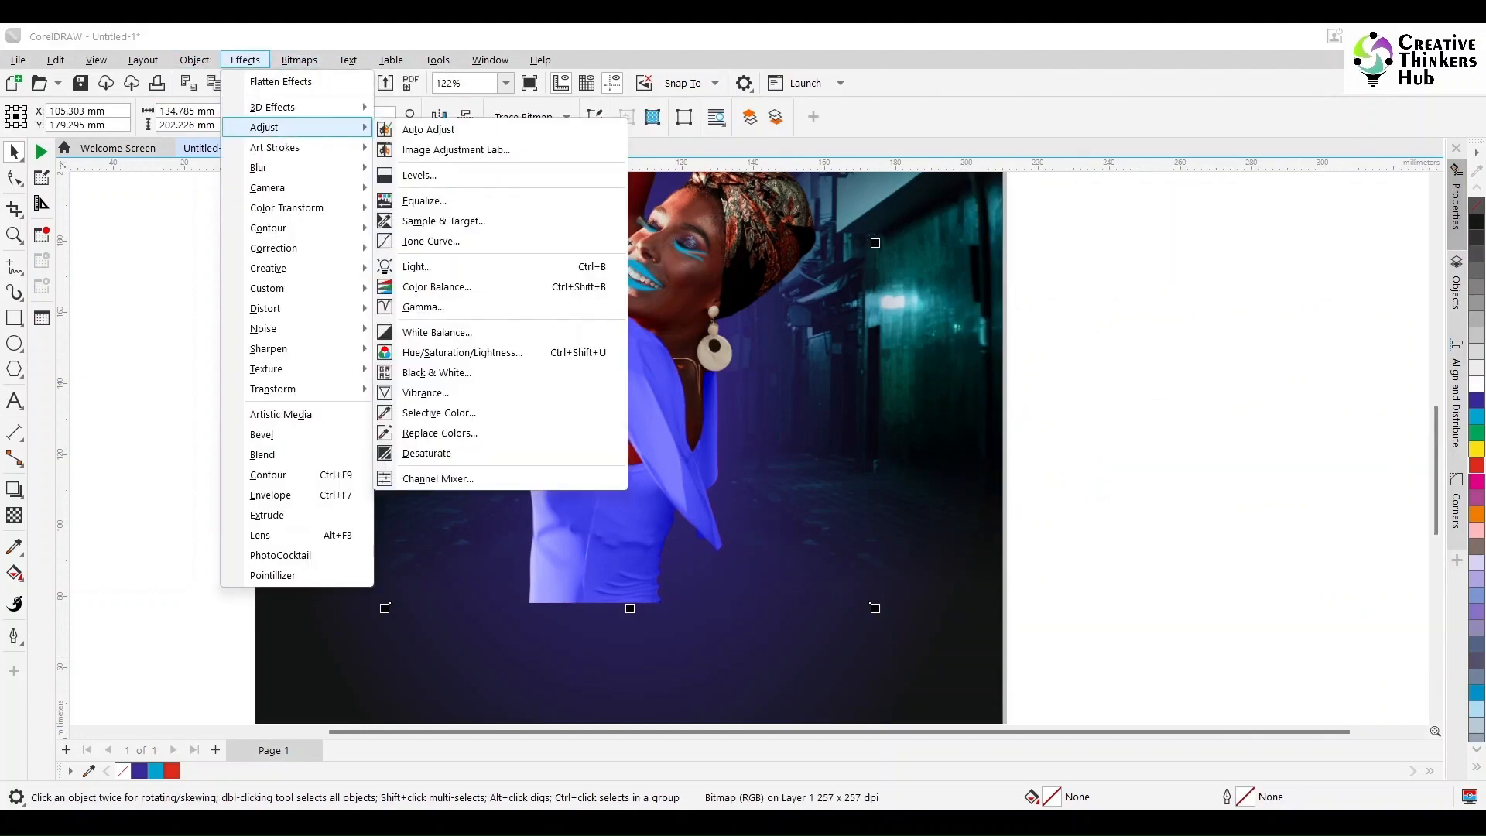
left_click(436, 287)
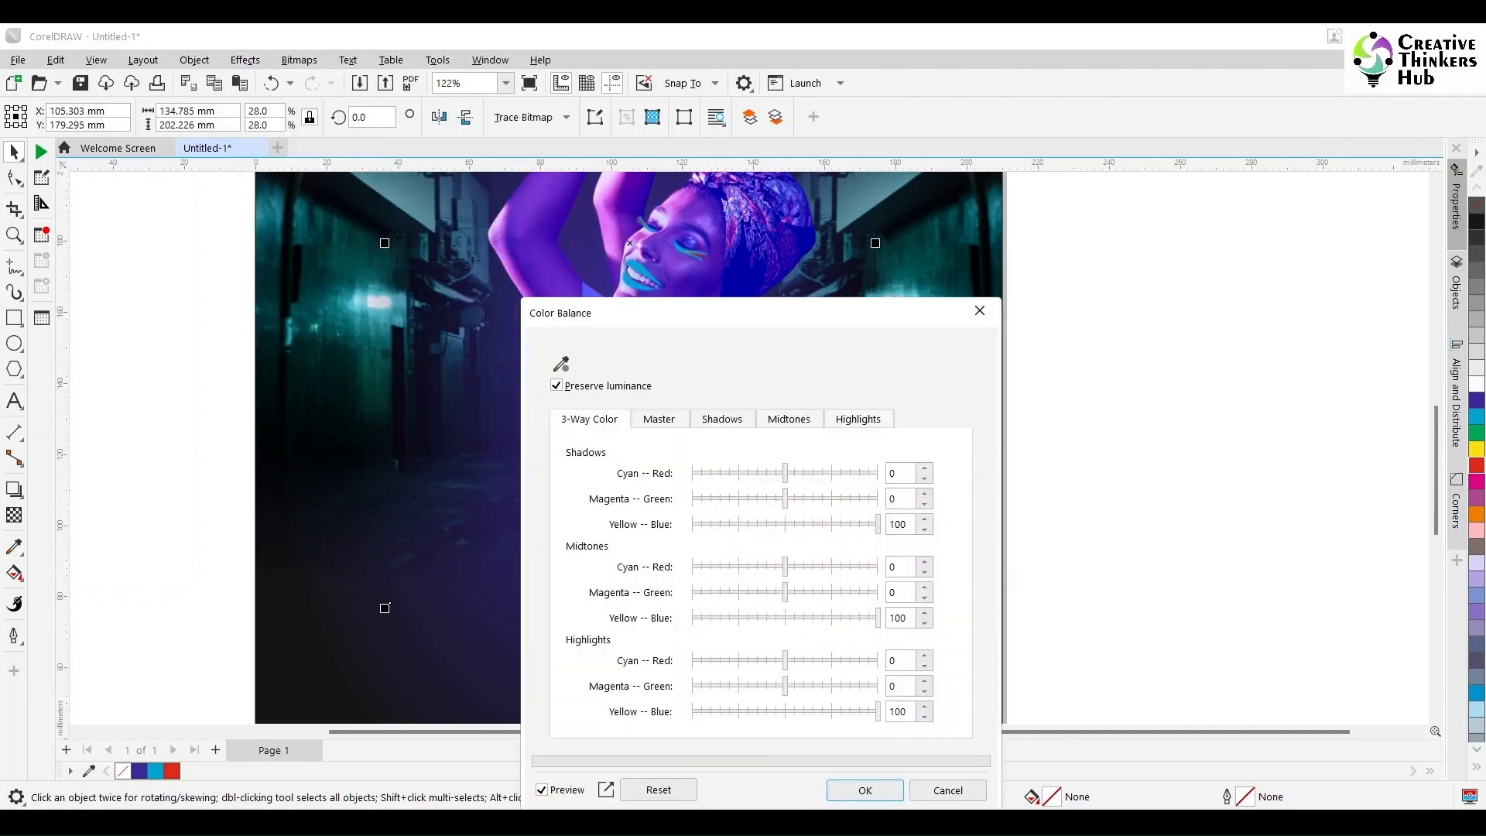
left_click_drag(834, 315, 1243, 213)
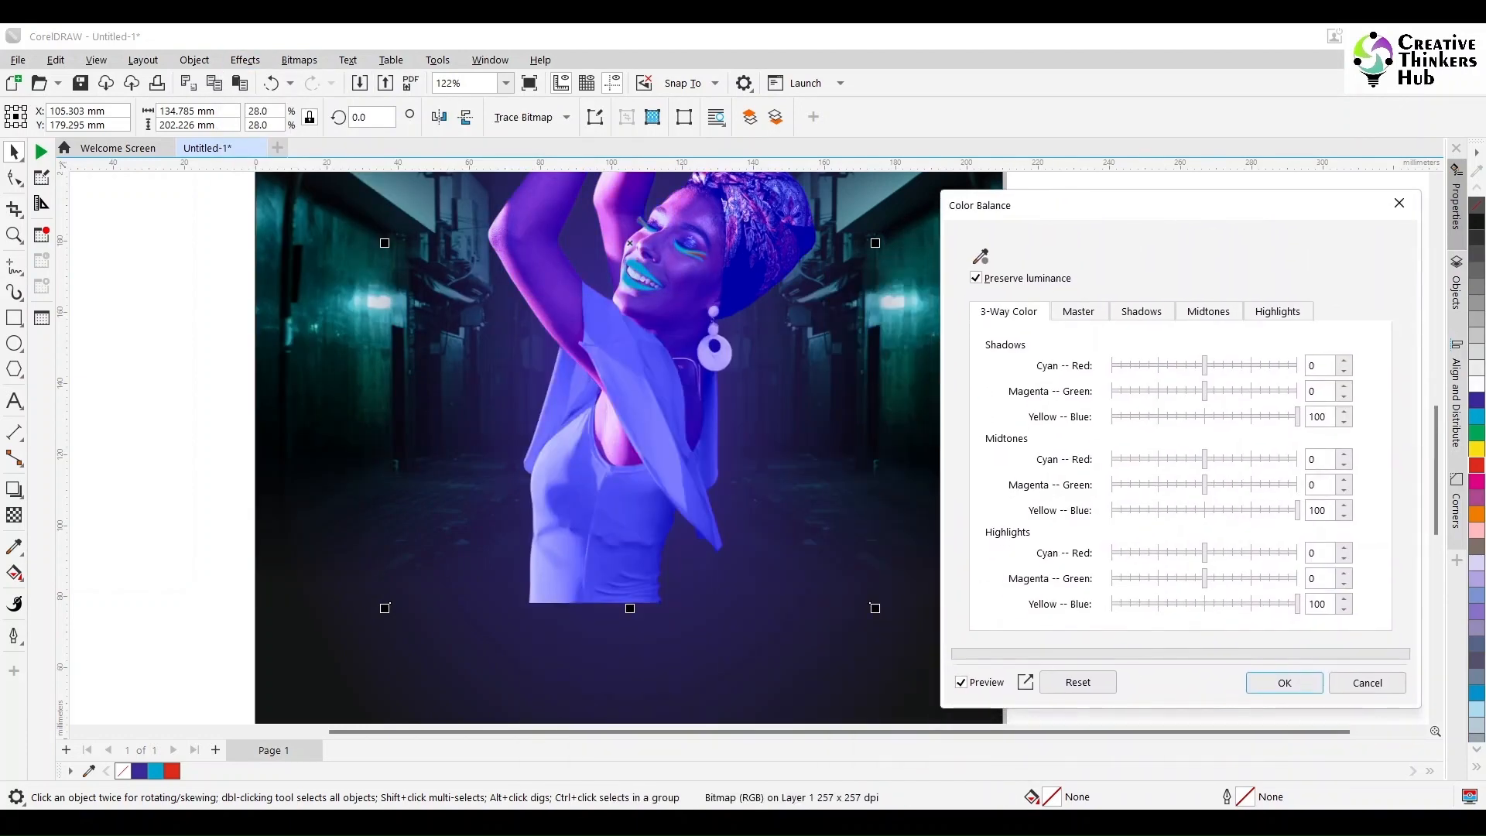
left_click_drag(1297, 416, 1239, 417)
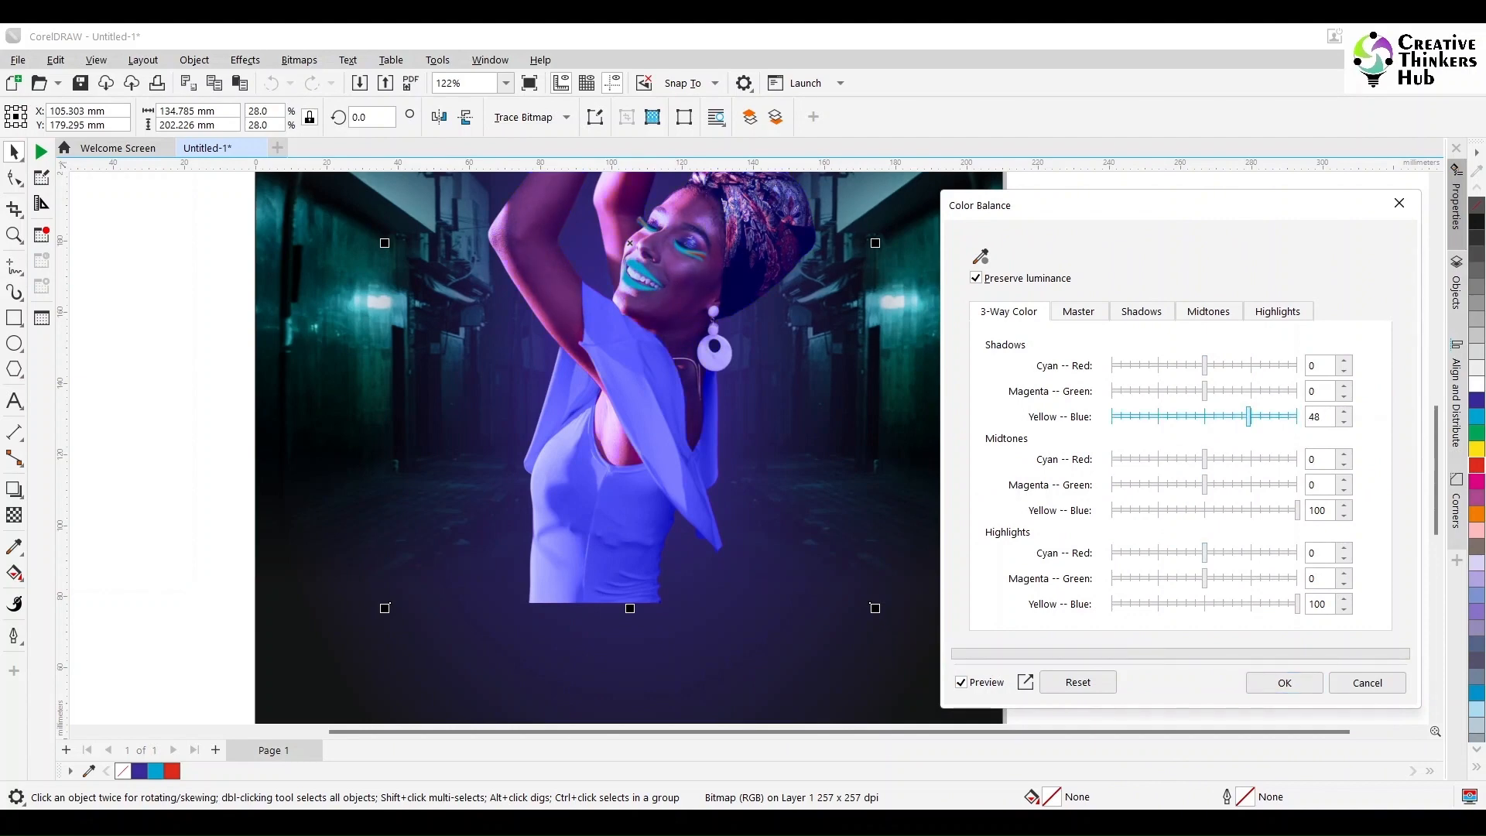
left_click_drag(1297, 510, 1249, 509)
left_click_drag(1297, 603, 1253, 604)
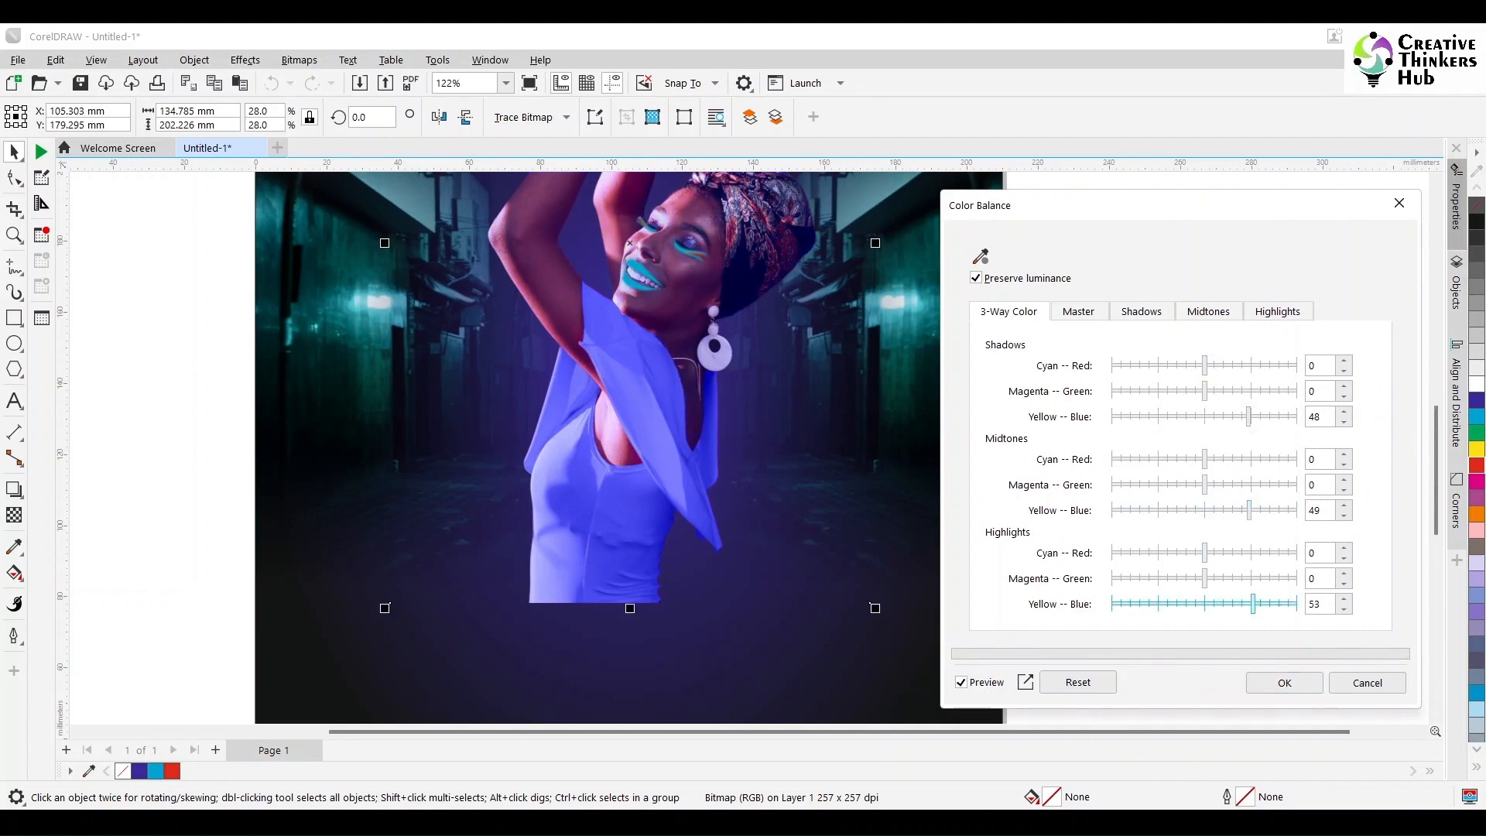
Step: Try 50 for the photo's shadows Yellow–Blue balance and raise it to 75
double_click(1314, 417)
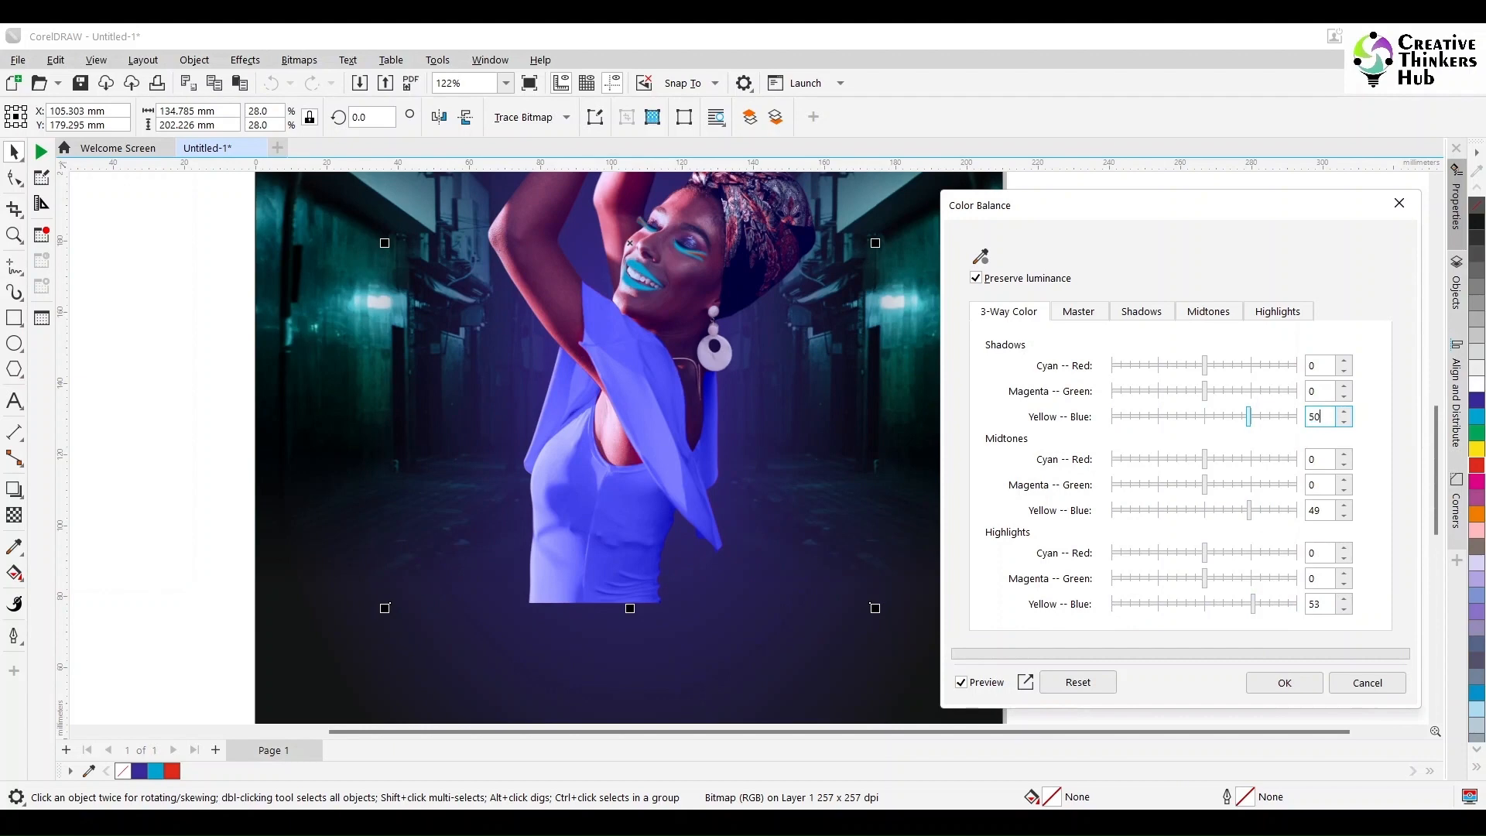
key("Tab")
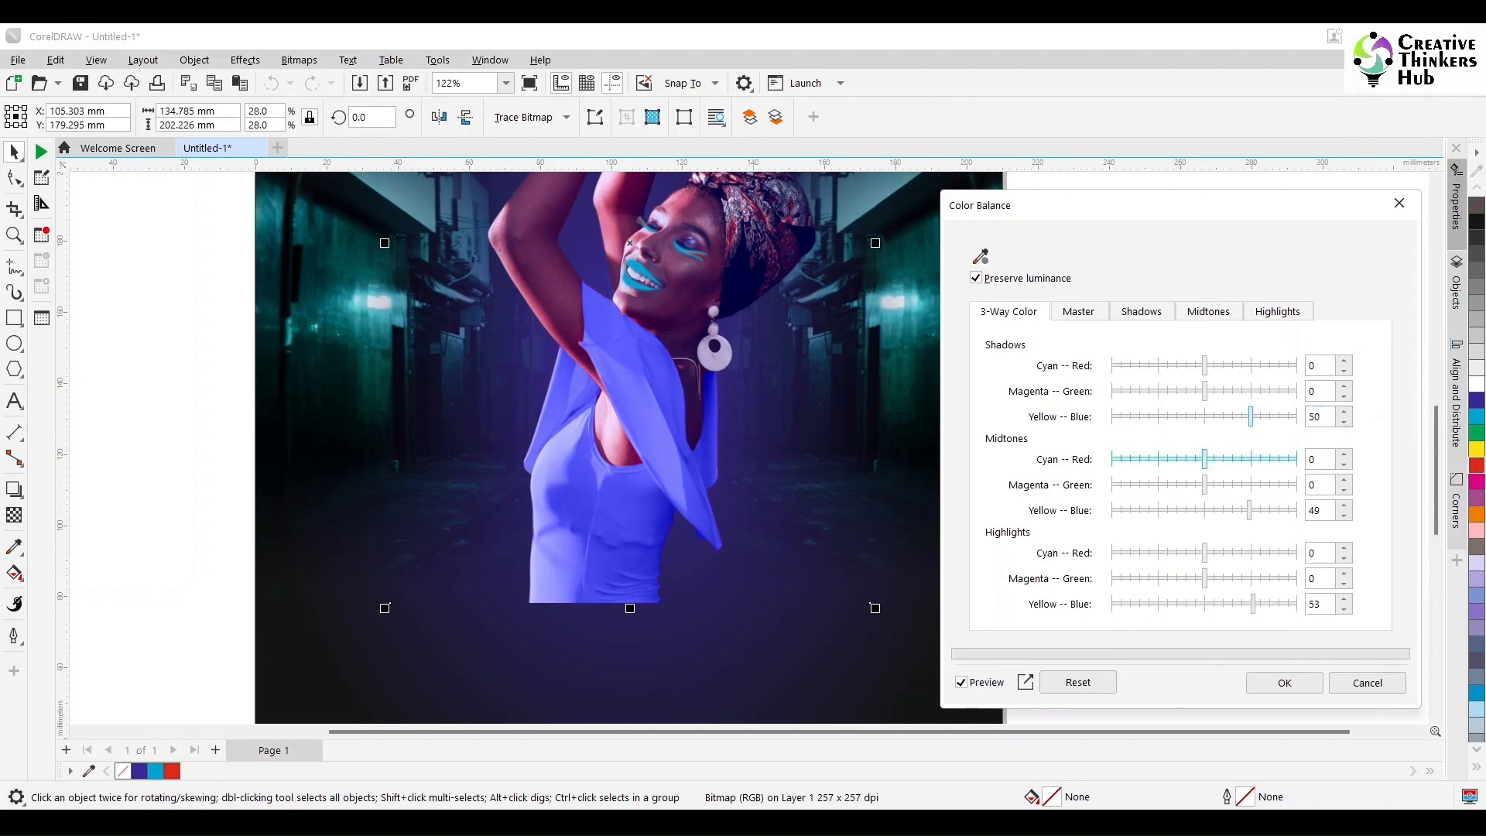
left_click(1275, 417)
key("Tab")
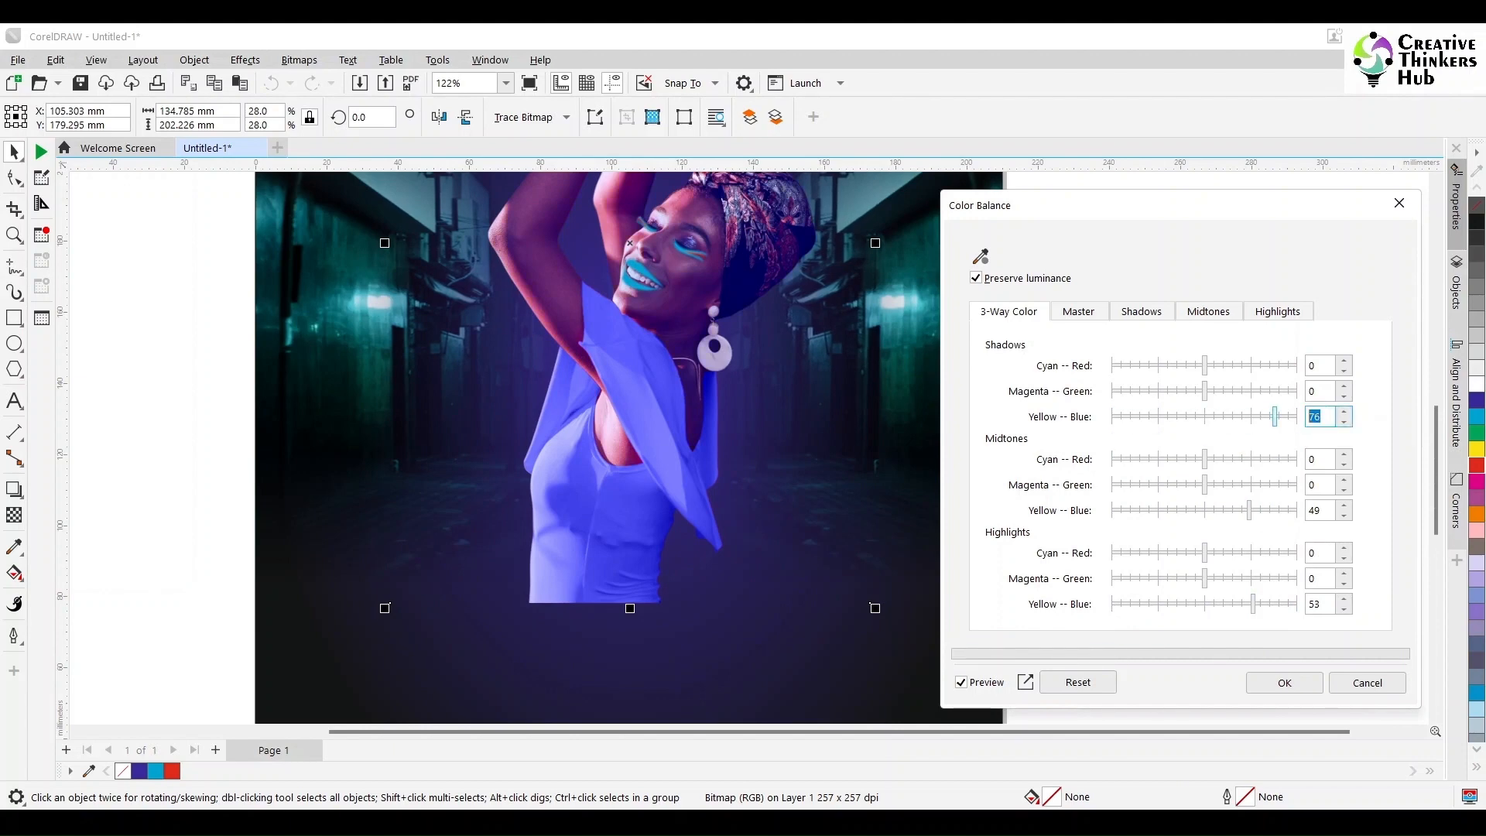
key("Tab")
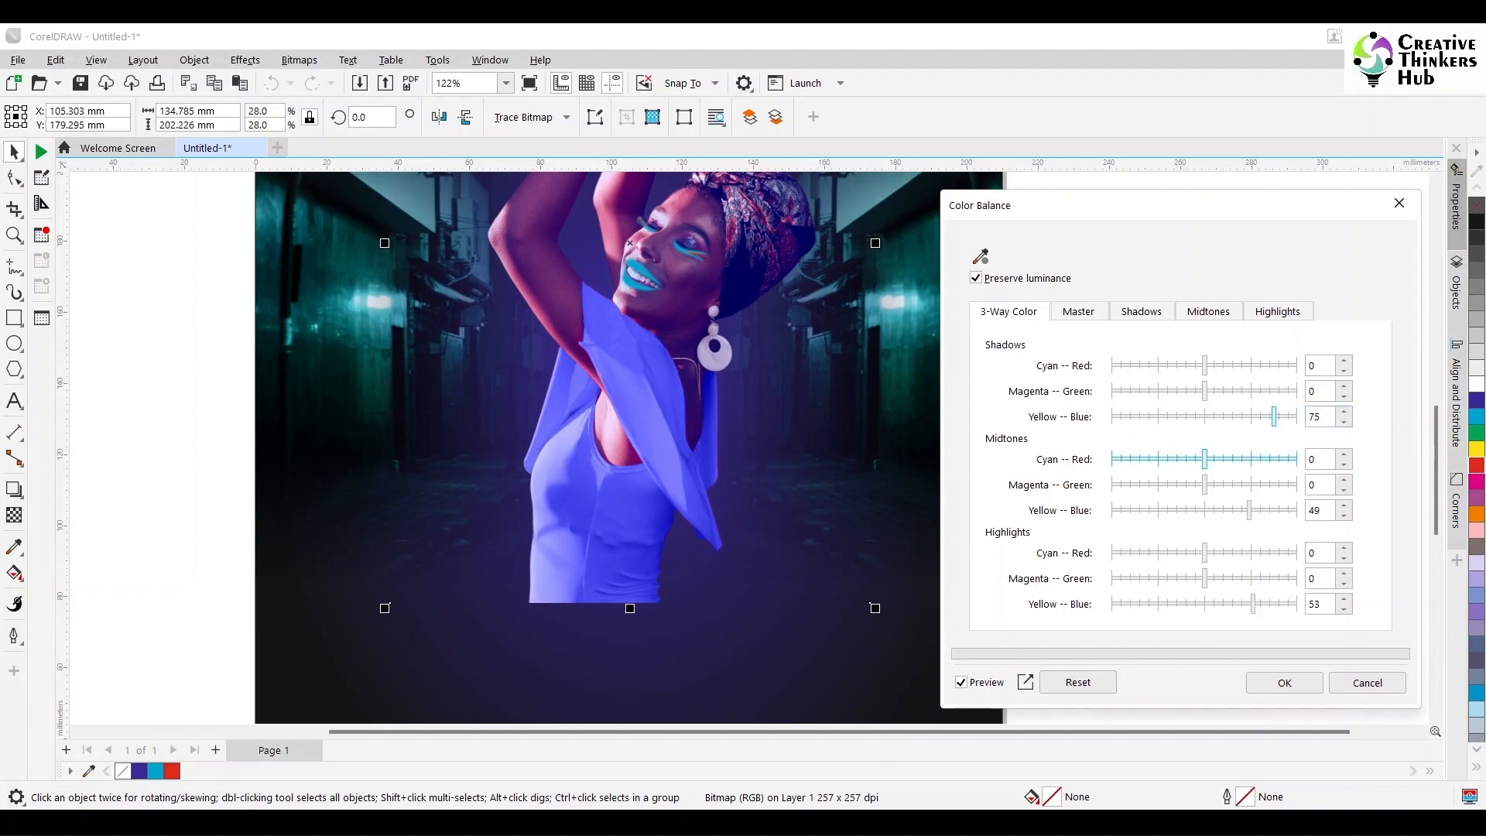
Step: Set Yellow–Blue to 75 for the photo's midtones and highlights and apply the color balance
double_click(1314, 510)
type("75")
key("Tab")
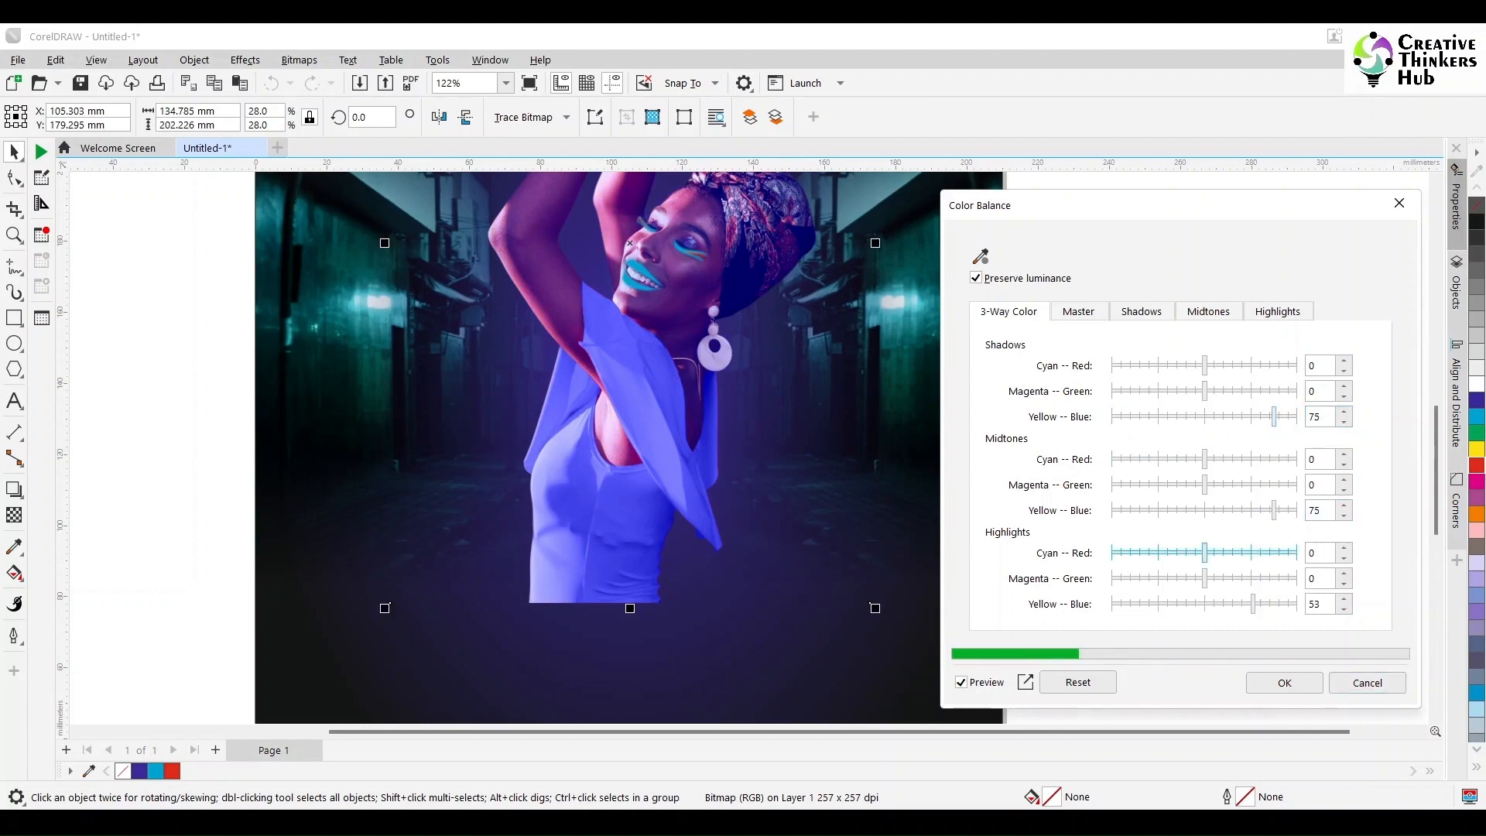
double_click(1315, 603)
type("75")
key("Tab")
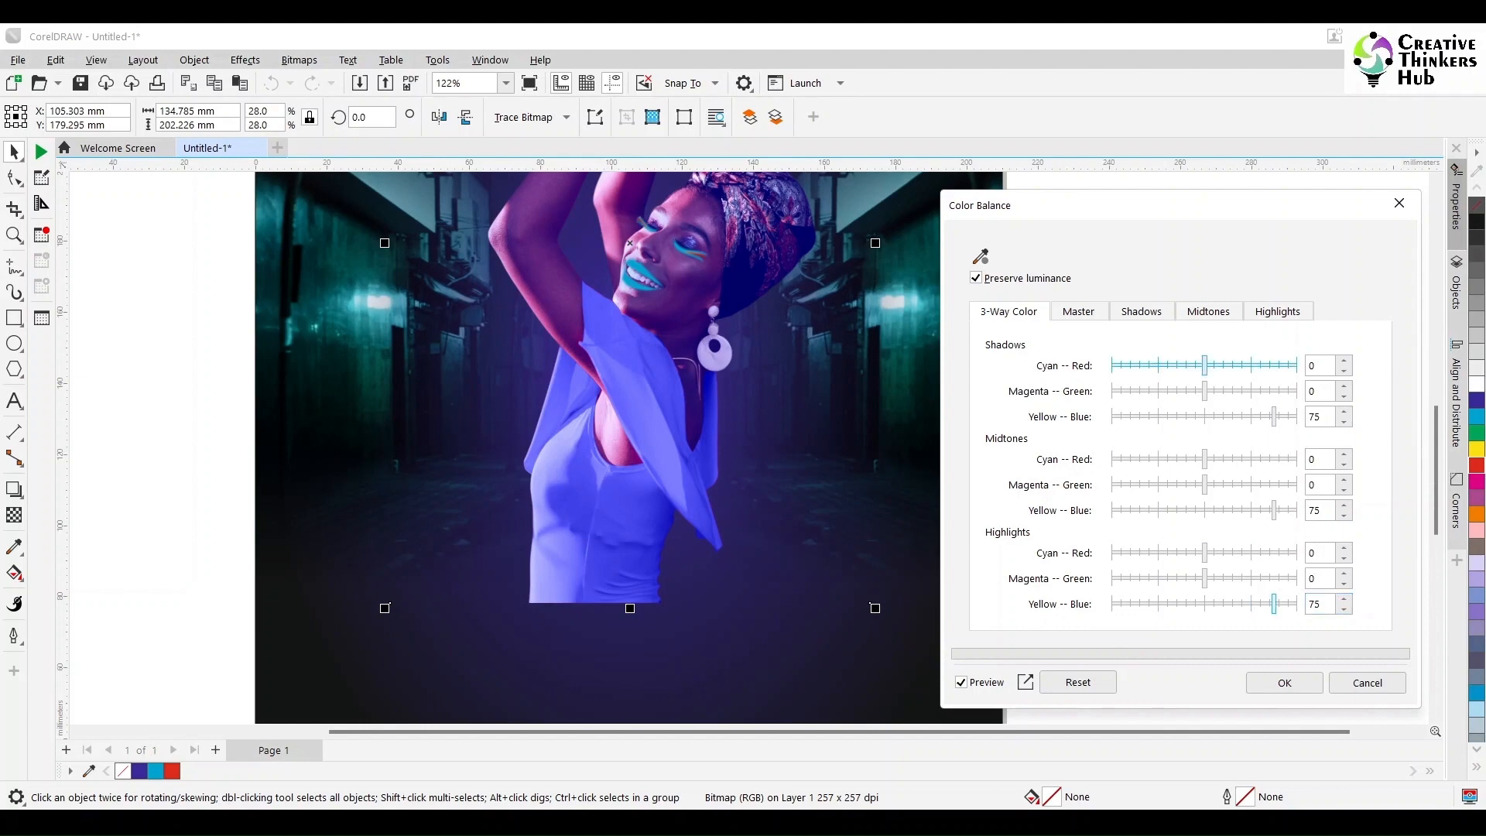
left_click(1283, 682)
Step: Move the blue dress bitmap aside from the woman's photo and undo the move
scroll(1079, 440, "down", 1)
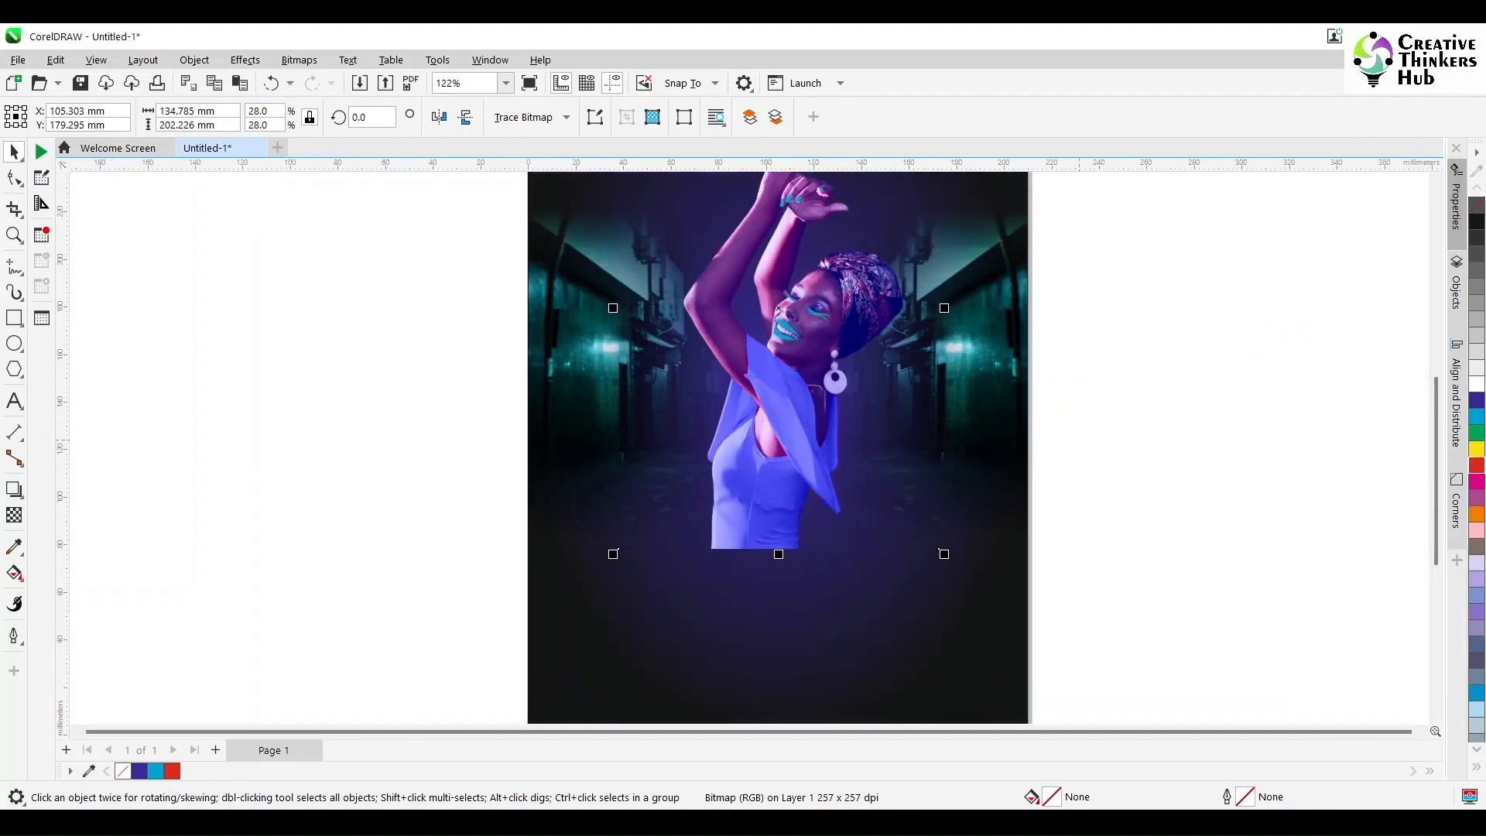
left_click(1196, 340)
left_click(778, 497)
left_click_drag(777, 497, 709, 497)
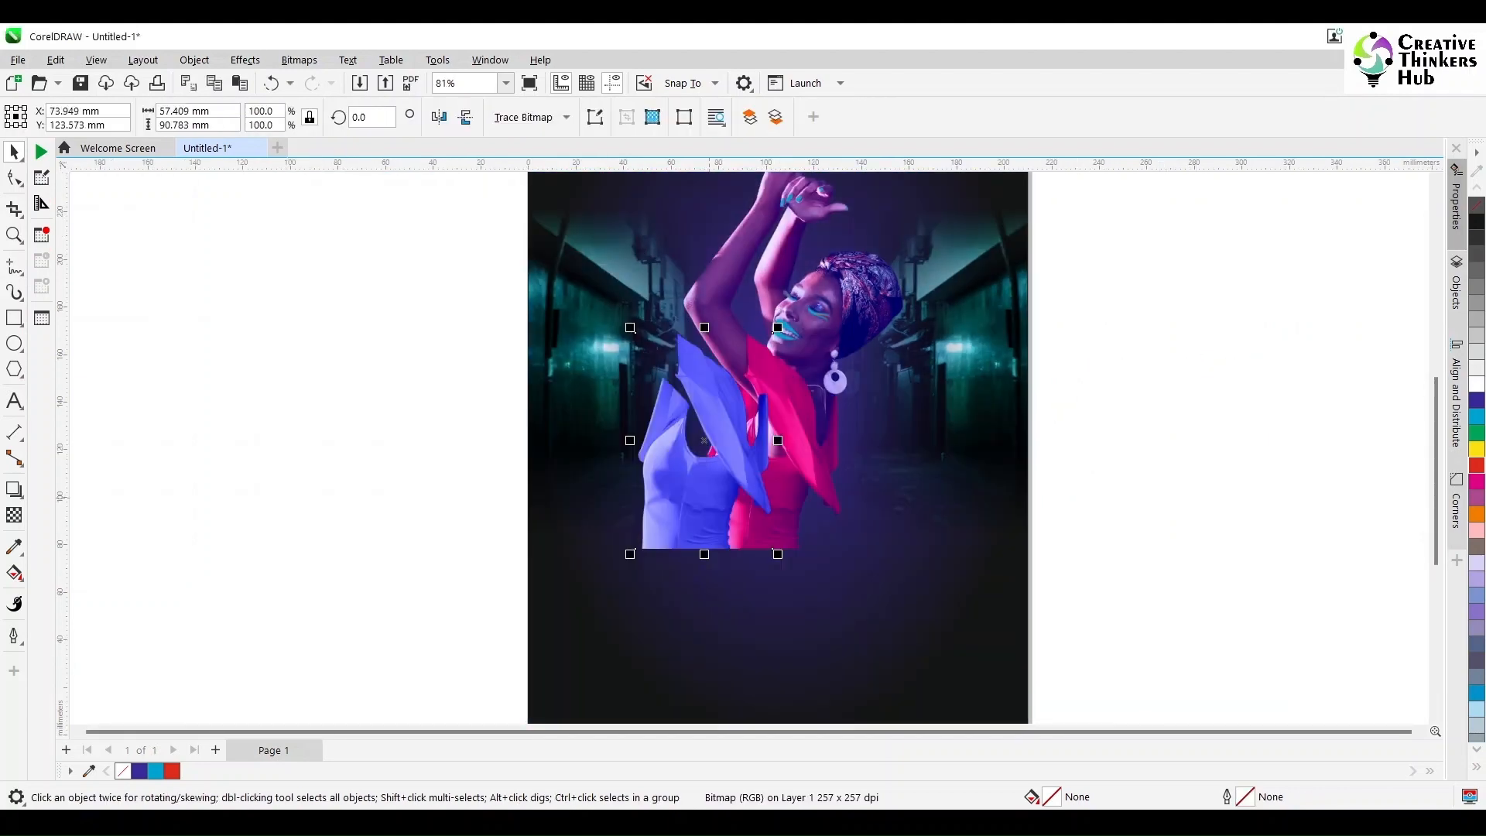
key("ctrl+z")
key("Escape")
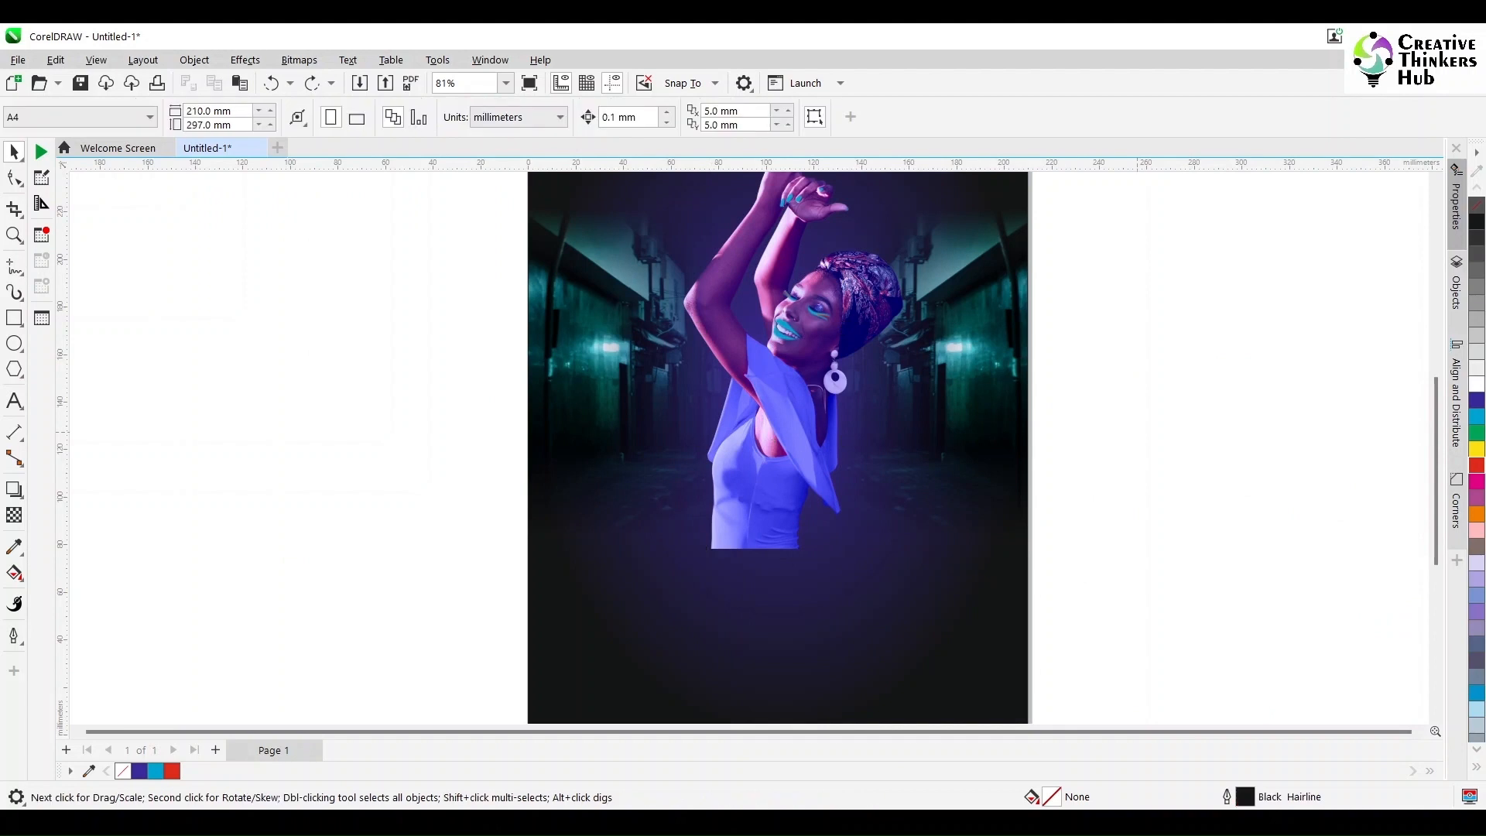
Step: Convert the dress and the woman's photo together into one 300 dpi RGB Color (24-bit) bitmap with a transparent background
scroll(1059, 478, "down", 1)
left_click(836, 482)
left_click(874, 347, "shift")
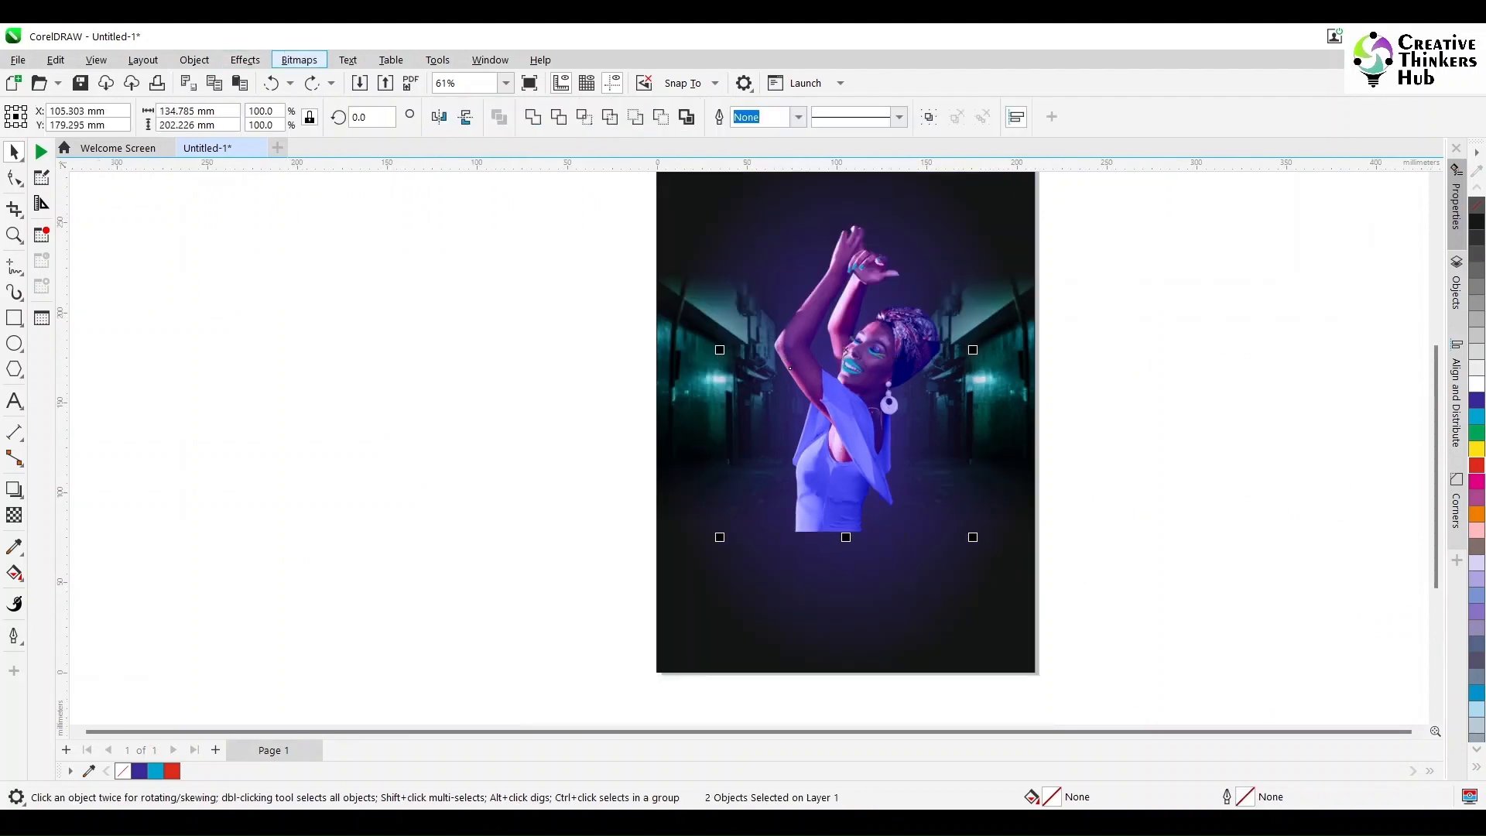
left_click(299, 61)
left_click(344, 81)
left_click(548, 379)
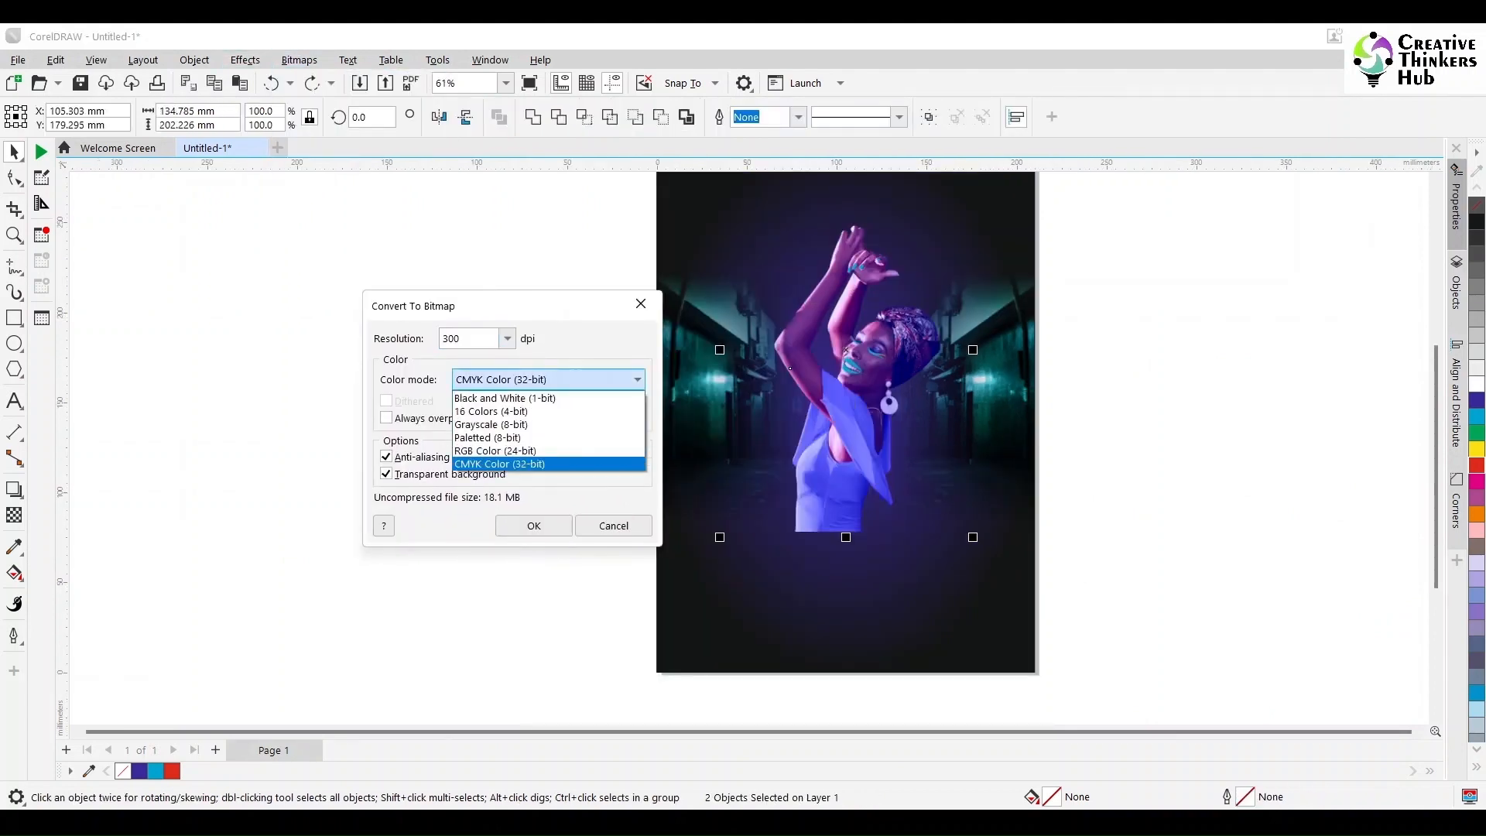
left_click(495, 451)
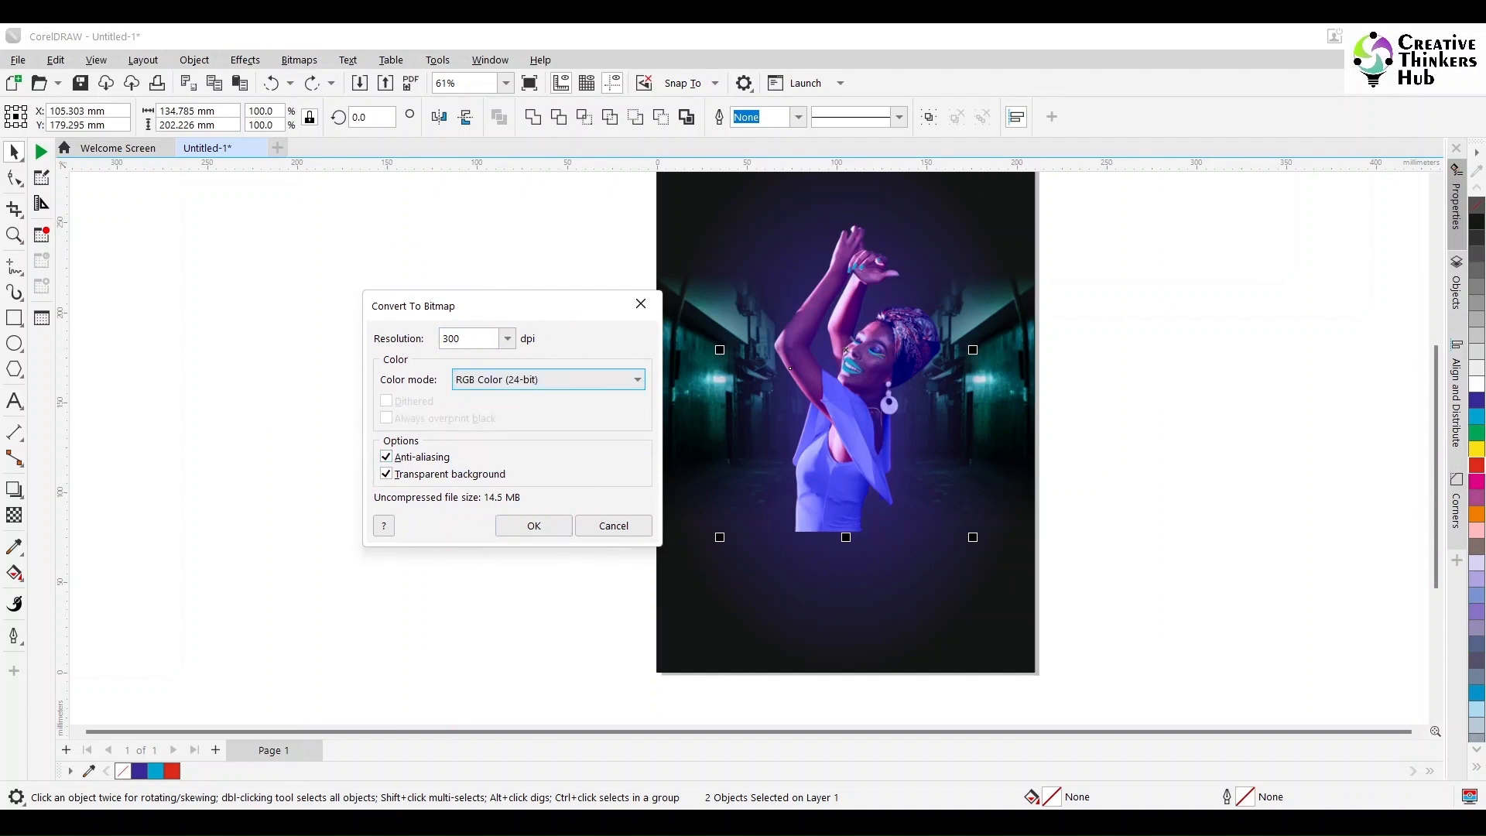
left_click(534, 526)
Step: Fade out the lower edge of the woman's dress with a vertical linear transparency
left_click(14, 514)
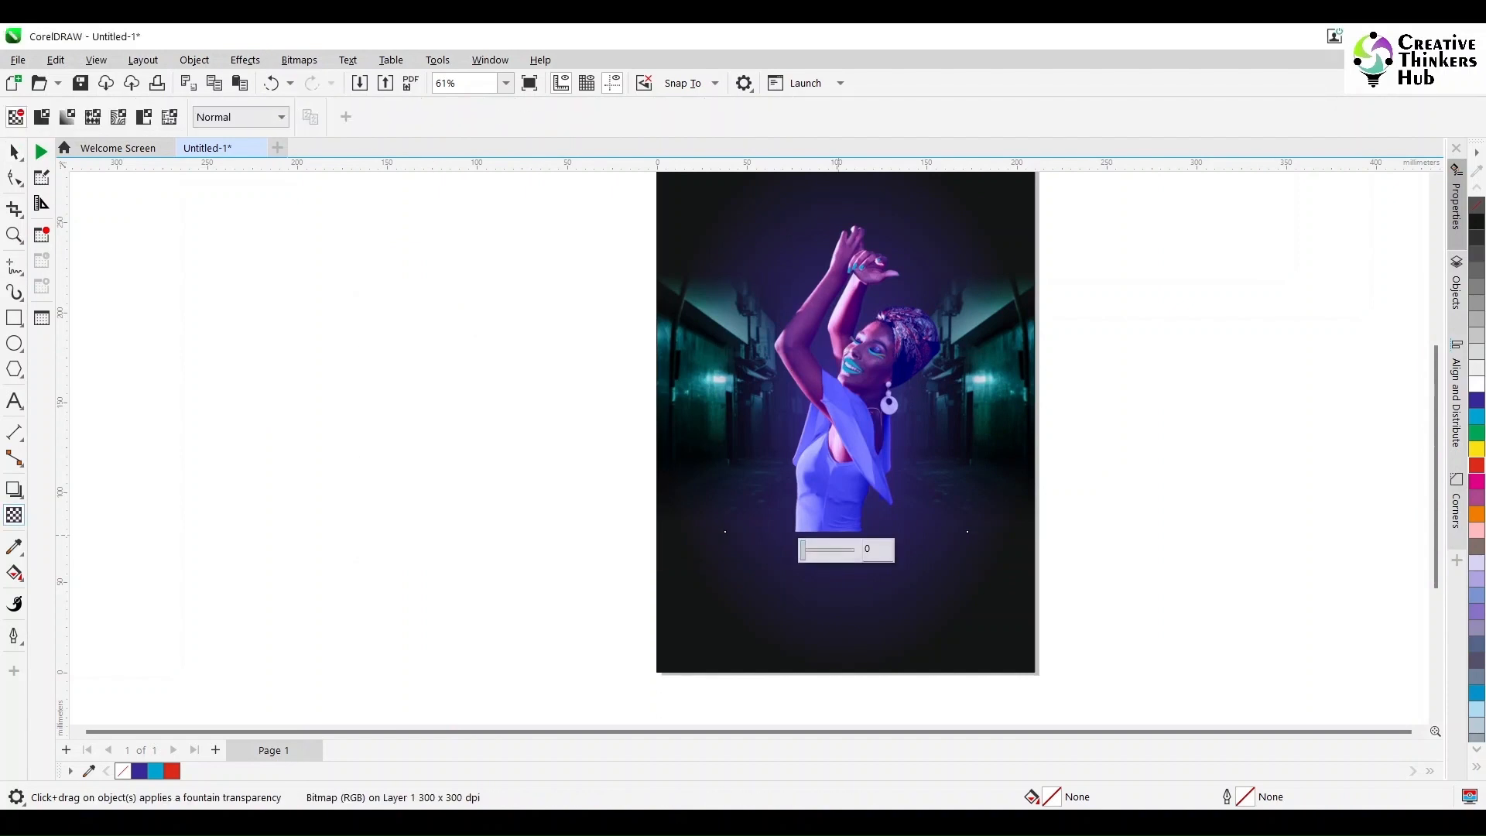
left_click_drag(831, 488, 830, 525)
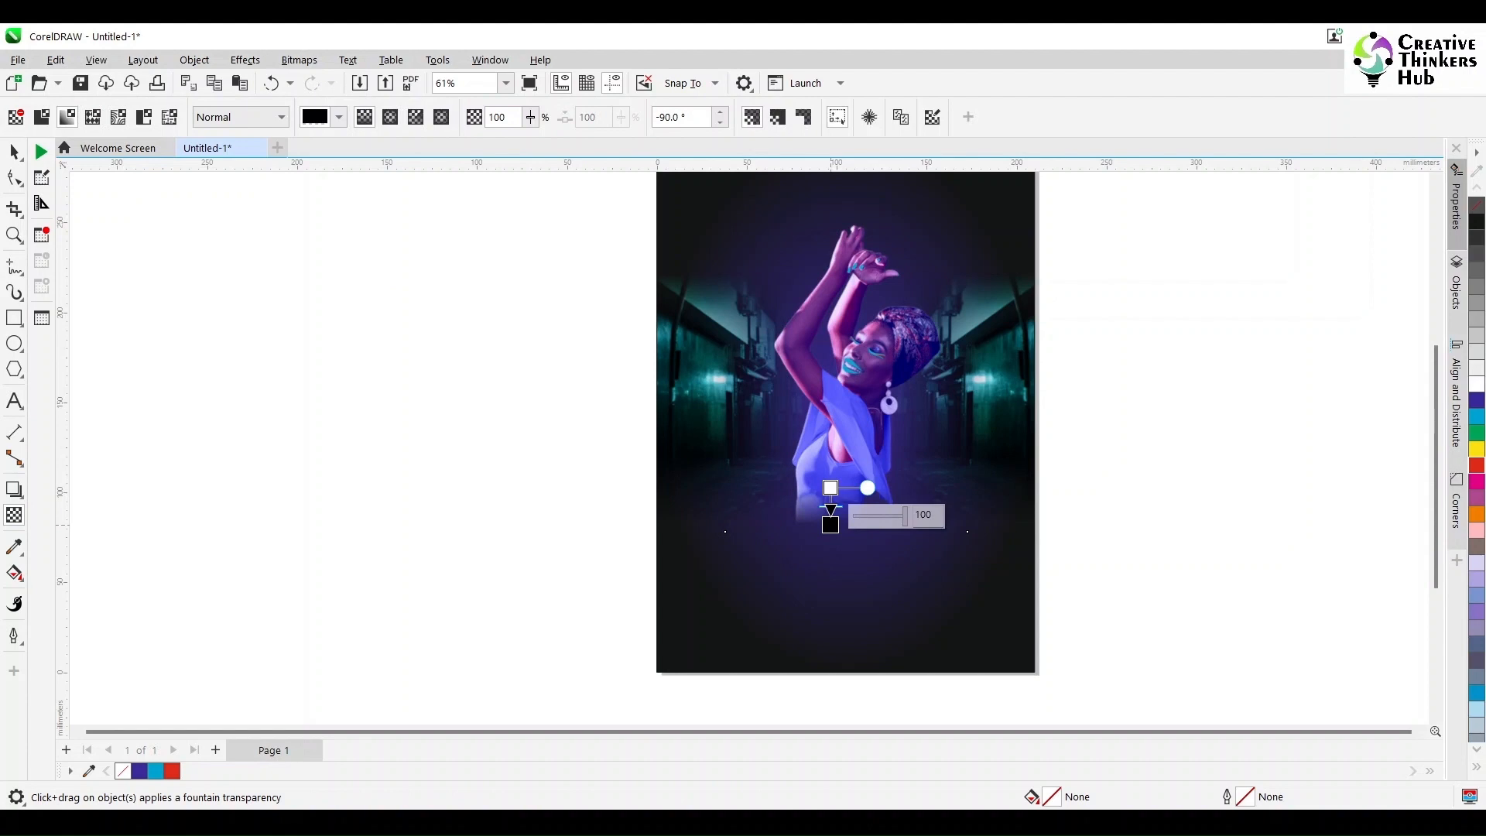
left_click(14, 152)
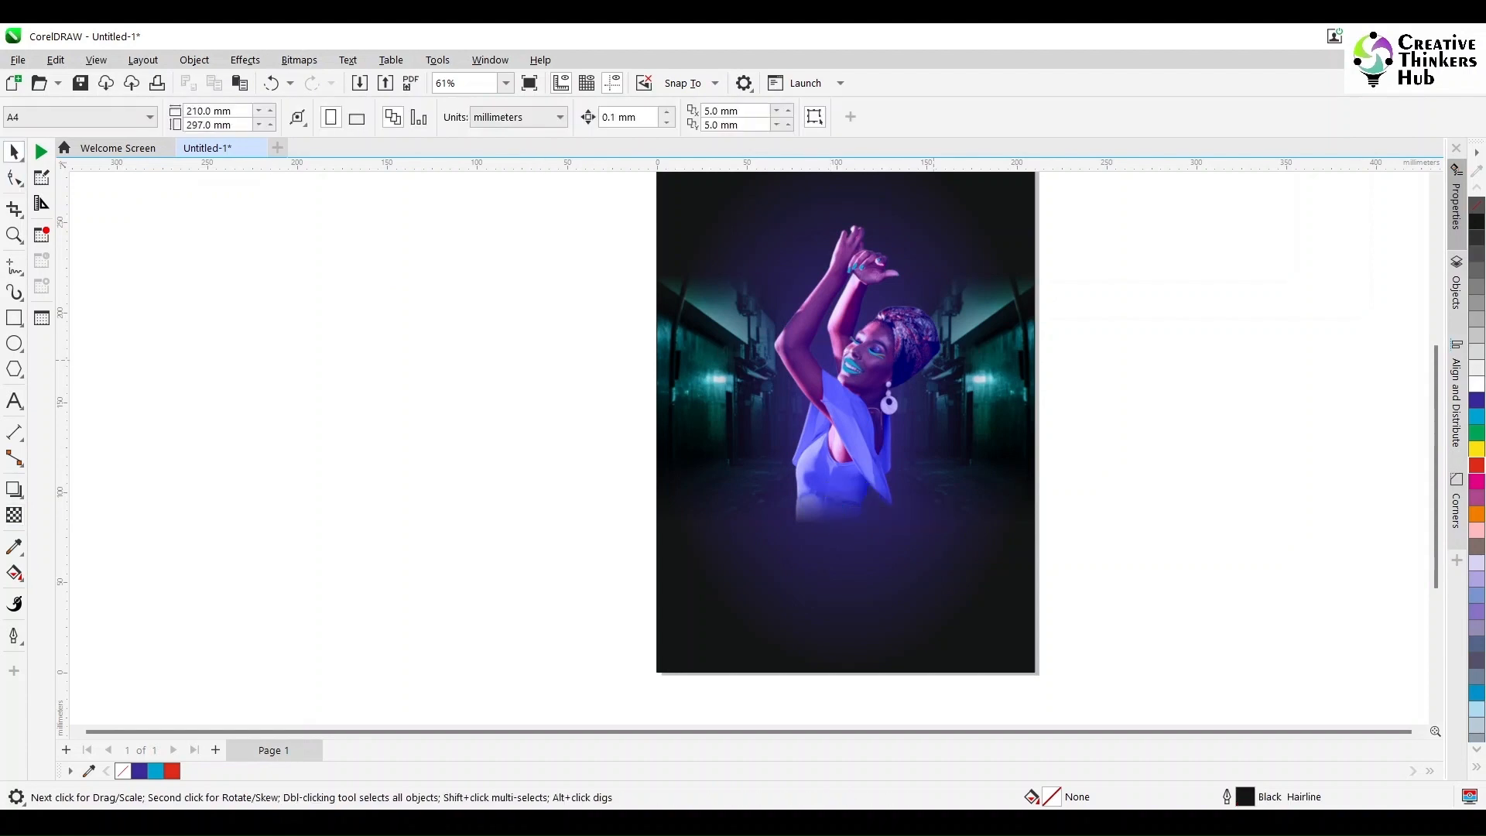
Step: Group all the pieces of the woman, enlarge the group to about 111% and reposition it on the poster
left_click_drag(1193, 229, 636, 577)
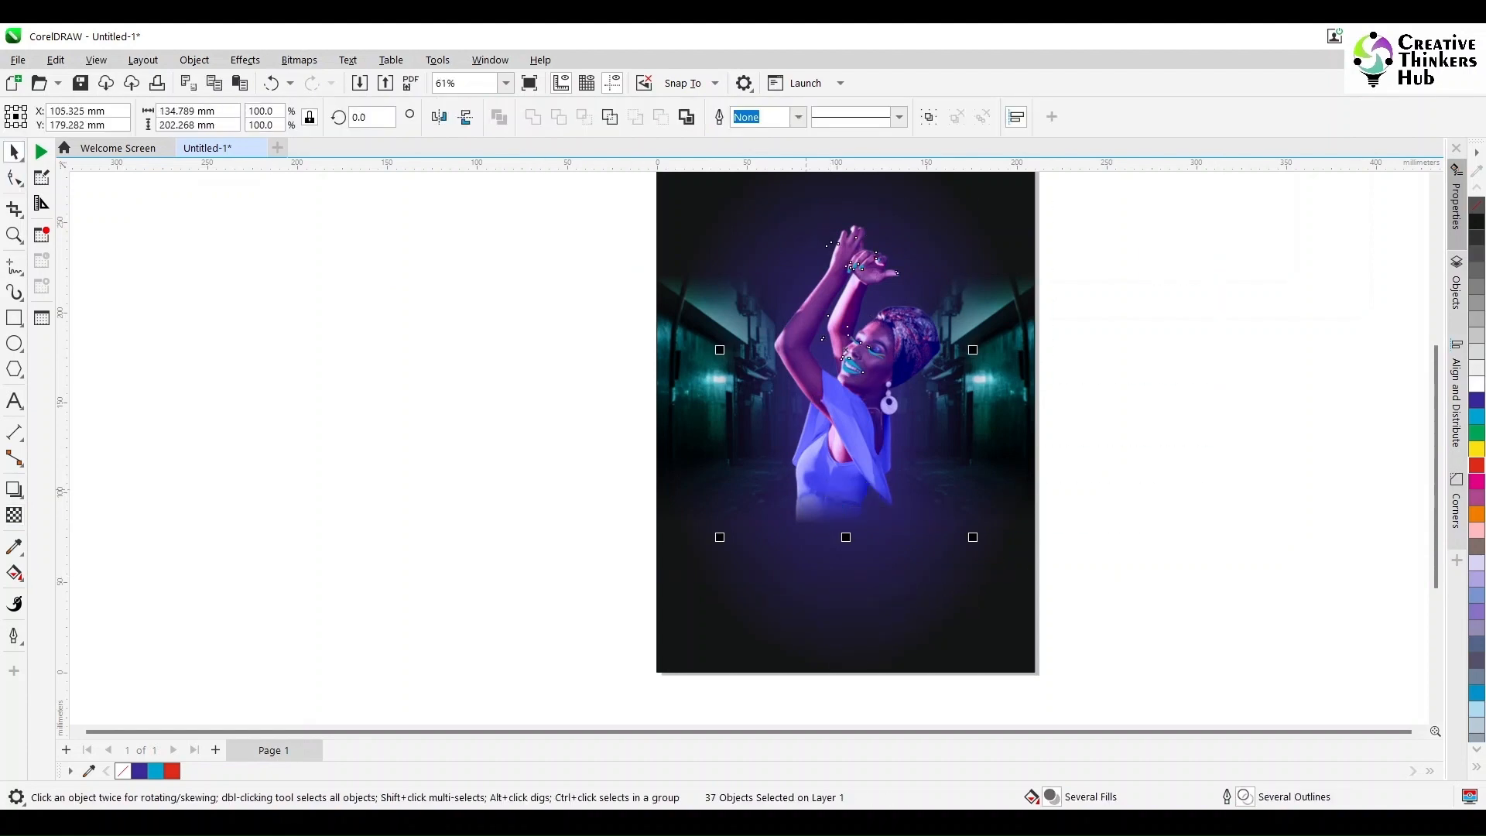
key("ctrl+g")
left_click_drag(972, 537, 1001, 579)
scroll(1080, 484, "down", 3)
mouse_move(949, 464)
left_mouse_down()
mouse_move(927, 464)
mouse_move(927, 445)
left_mouse_up()
Step: Open the poster's PowerClip contents and convert the alley image to a 300 dpi RGB Color (24-bit) bitmap
double_click(1014, 429)
left_click(1014, 430)
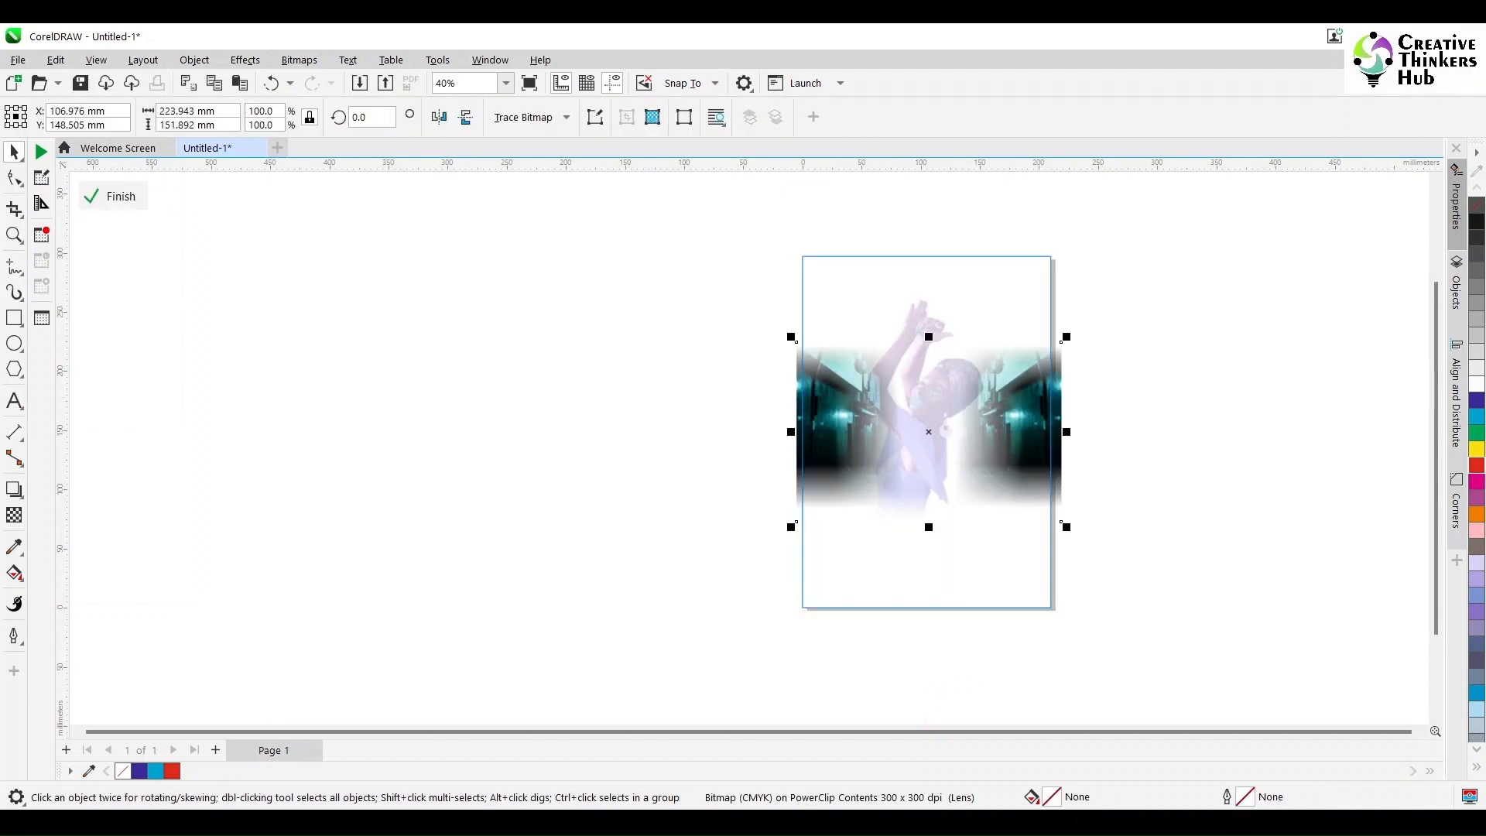
left_click(299, 61)
left_click(341, 80)
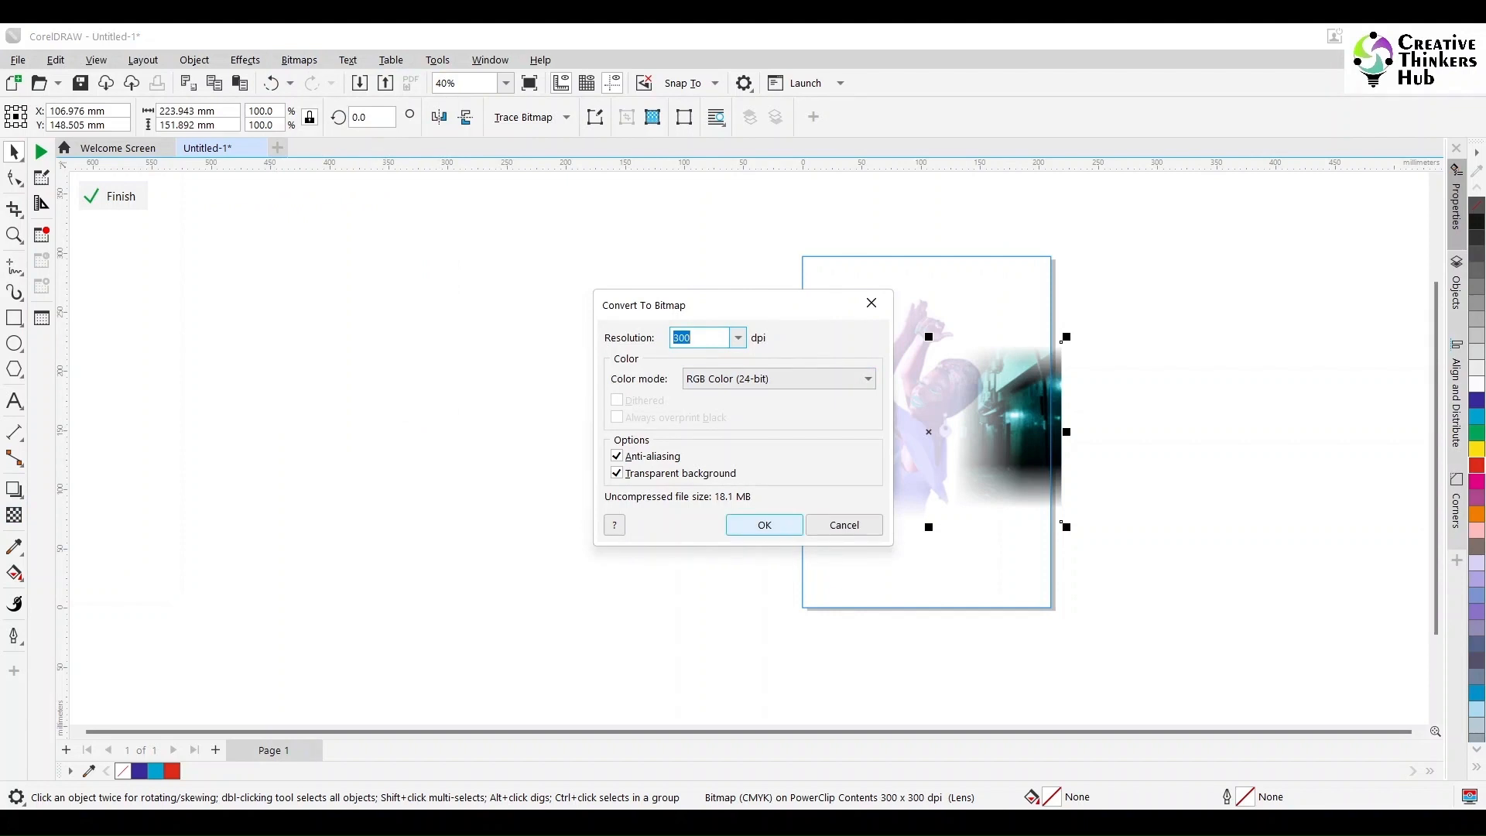
key("Return")
Step: Apply a uniform transparency to the alley bitmap and finish editing the PowerClip
left_click(14, 515)
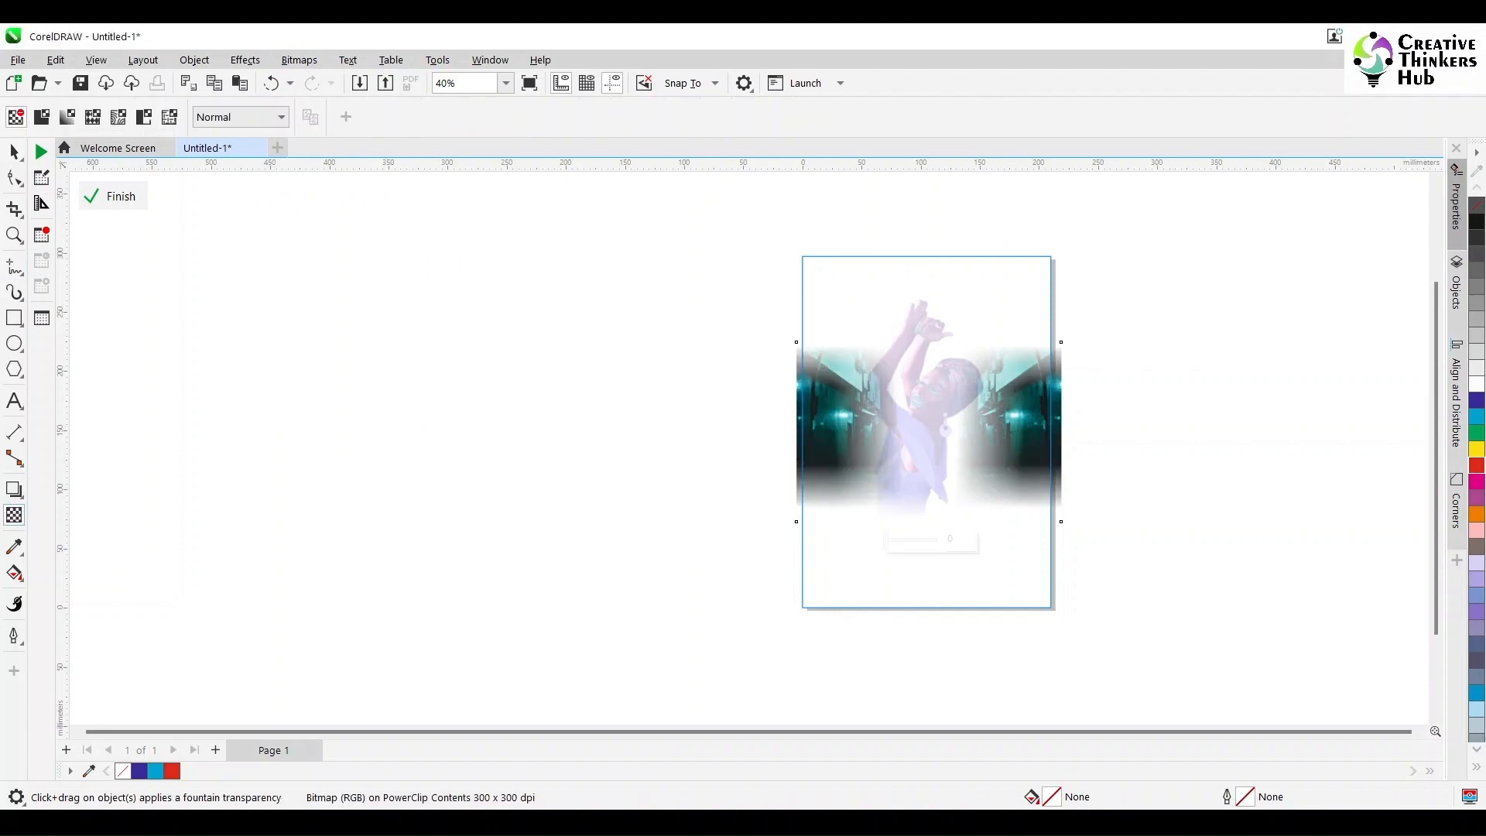
left_click(42, 117)
left_click(14, 152)
left_click(511, 450, "ctrl")
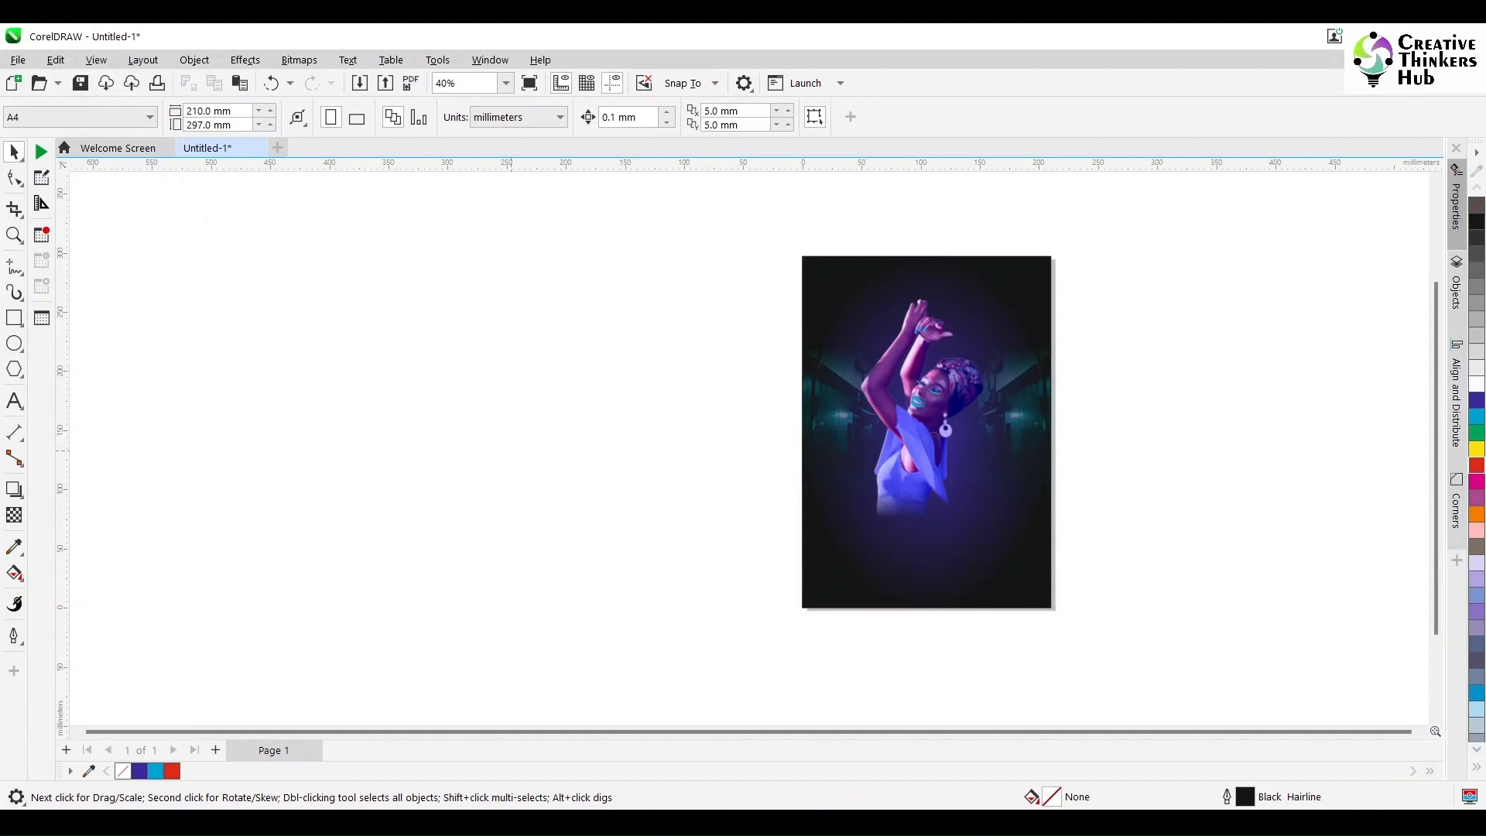
Step: Shift the woman slightly to the right and trim her bitmap's top and side edges to about 116 by 196 mm
left_click_drag(940, 496, 954, 495)
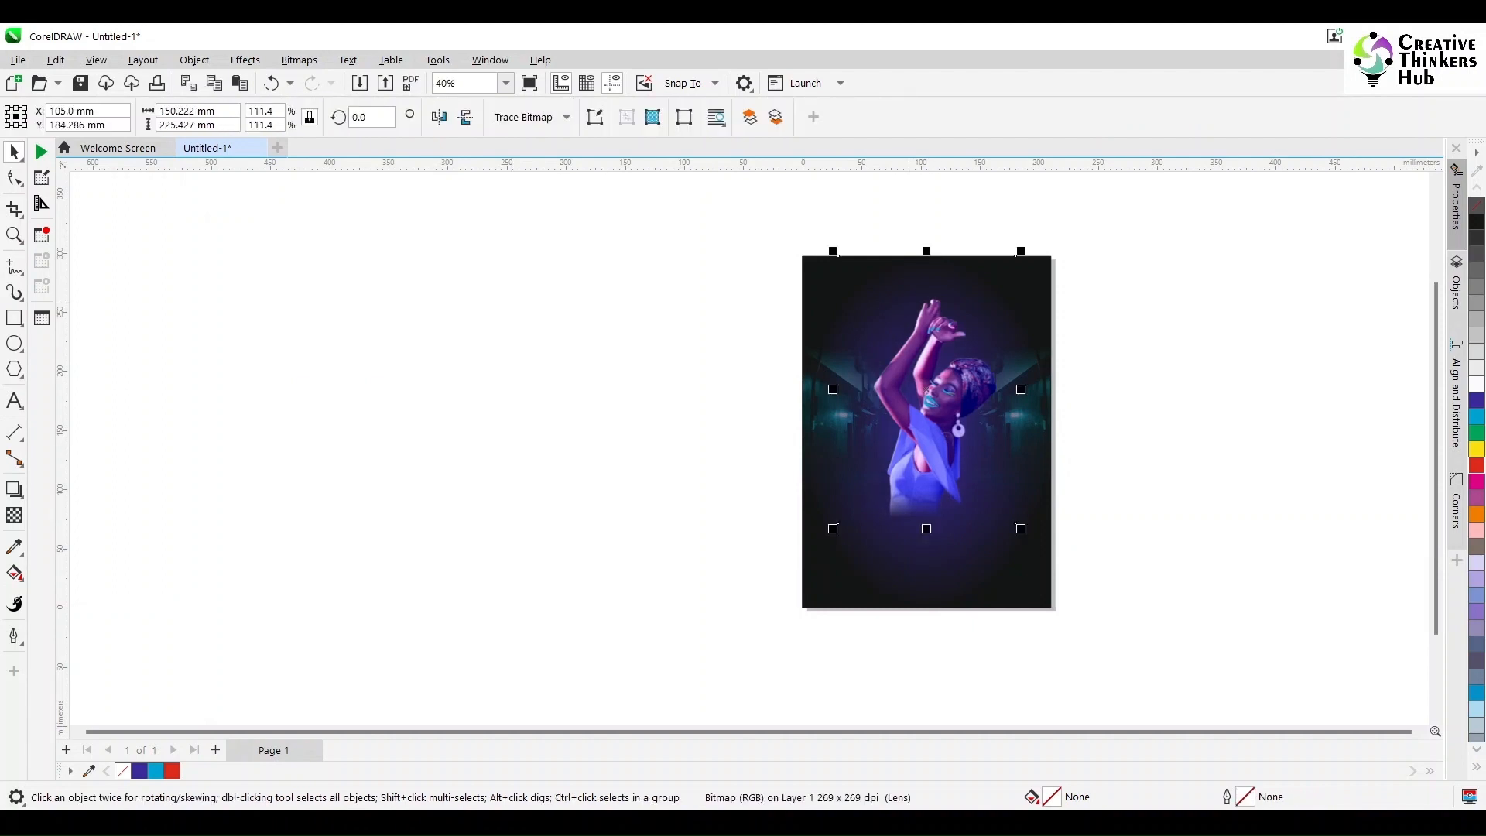
left_click(14, 177)
left_click_drag(783, 231, 1015, 292)
left_click_drag(1113, 270, 1002, 523)
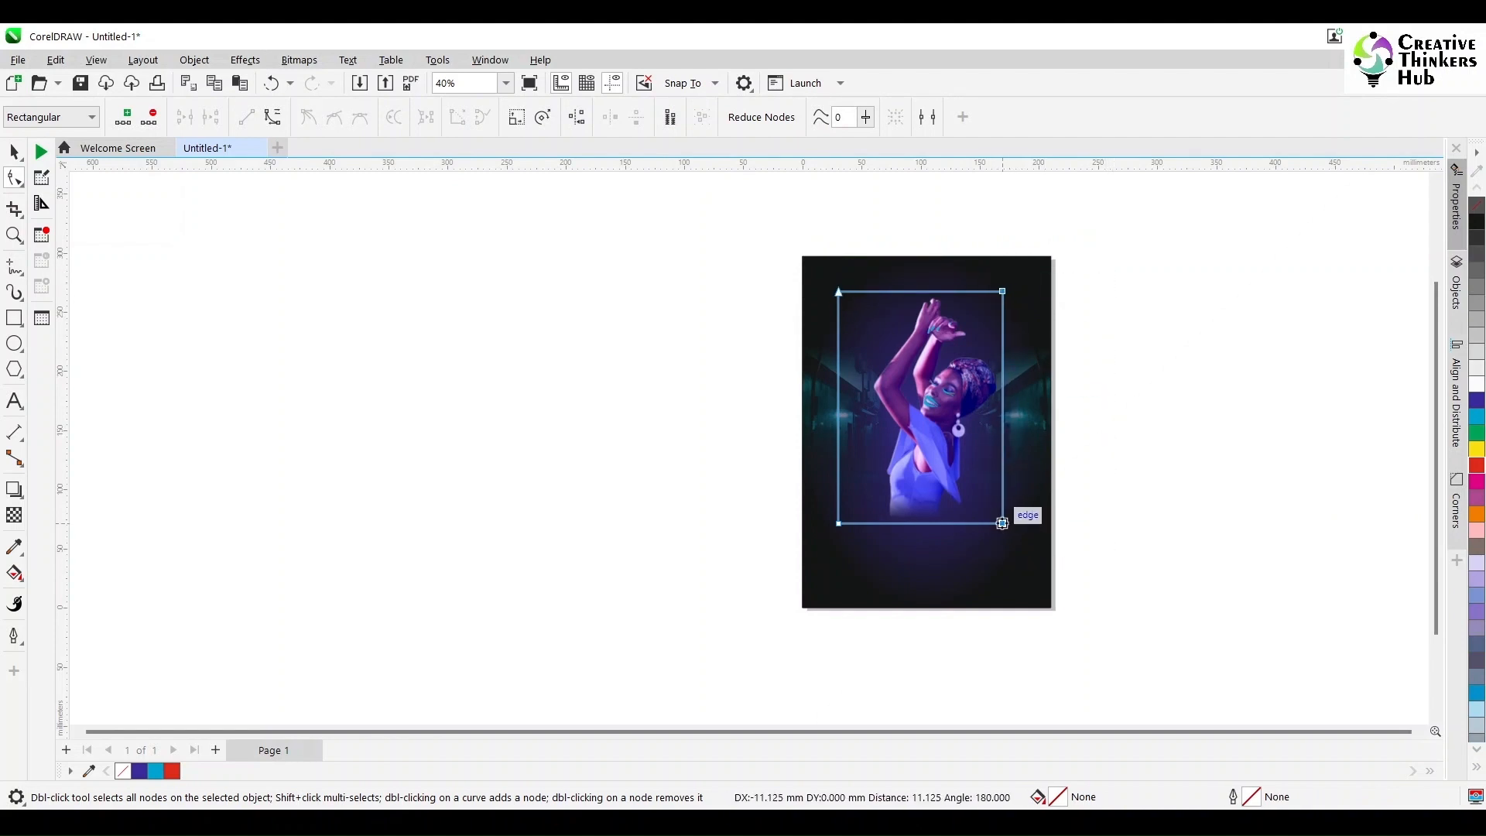
left_click_drag(787, 262, 871, 572)
left_click_drag(838, 523, 866, 524)
left_click(14, 152)
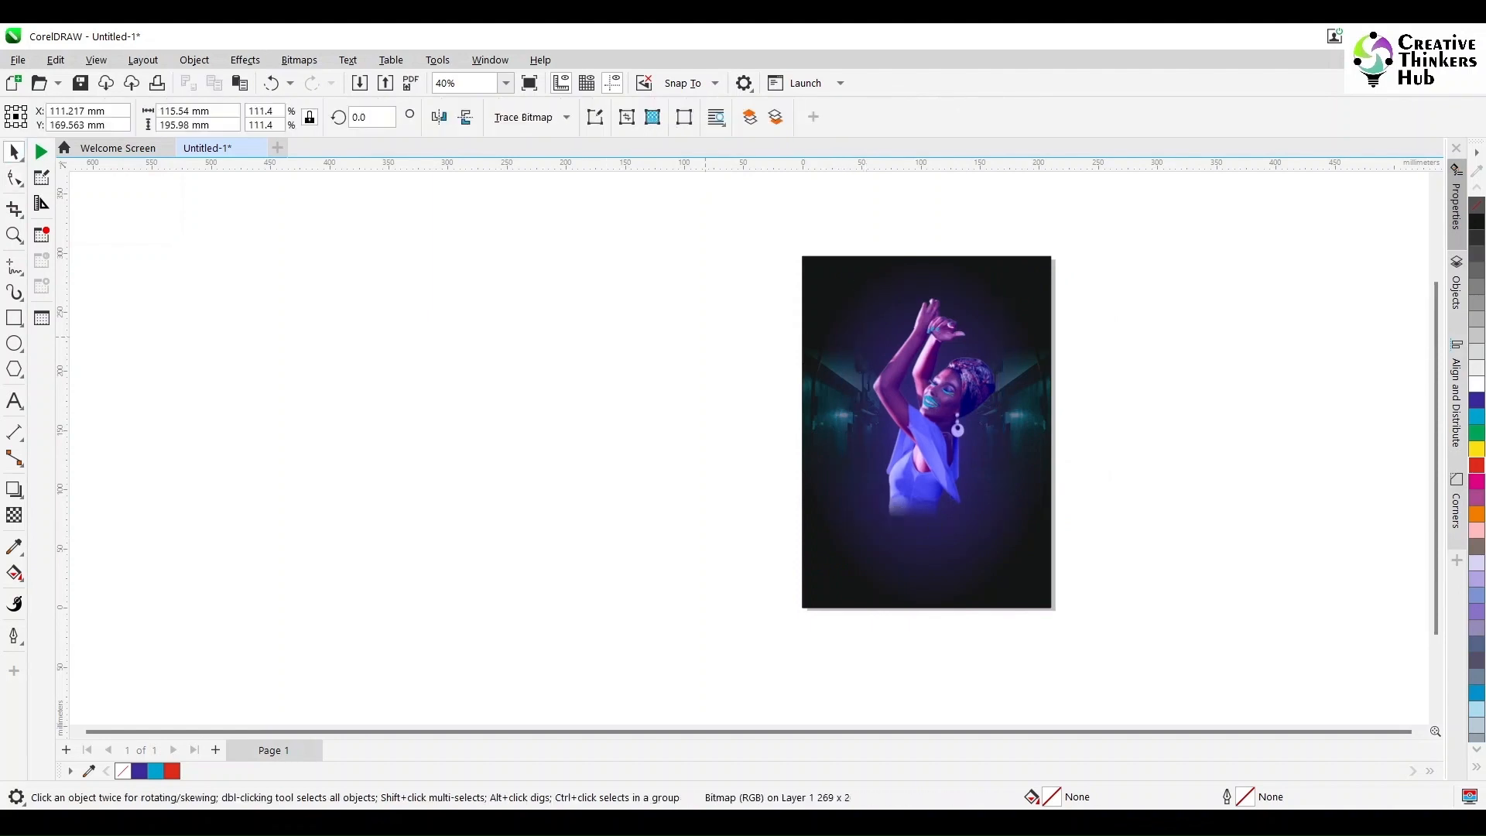
Step: Group the trimmed bitmap with the other pieces of the woman
left_click_drag(707, 266, 1091, 537)
key("ctrl+g")
key("Escape")
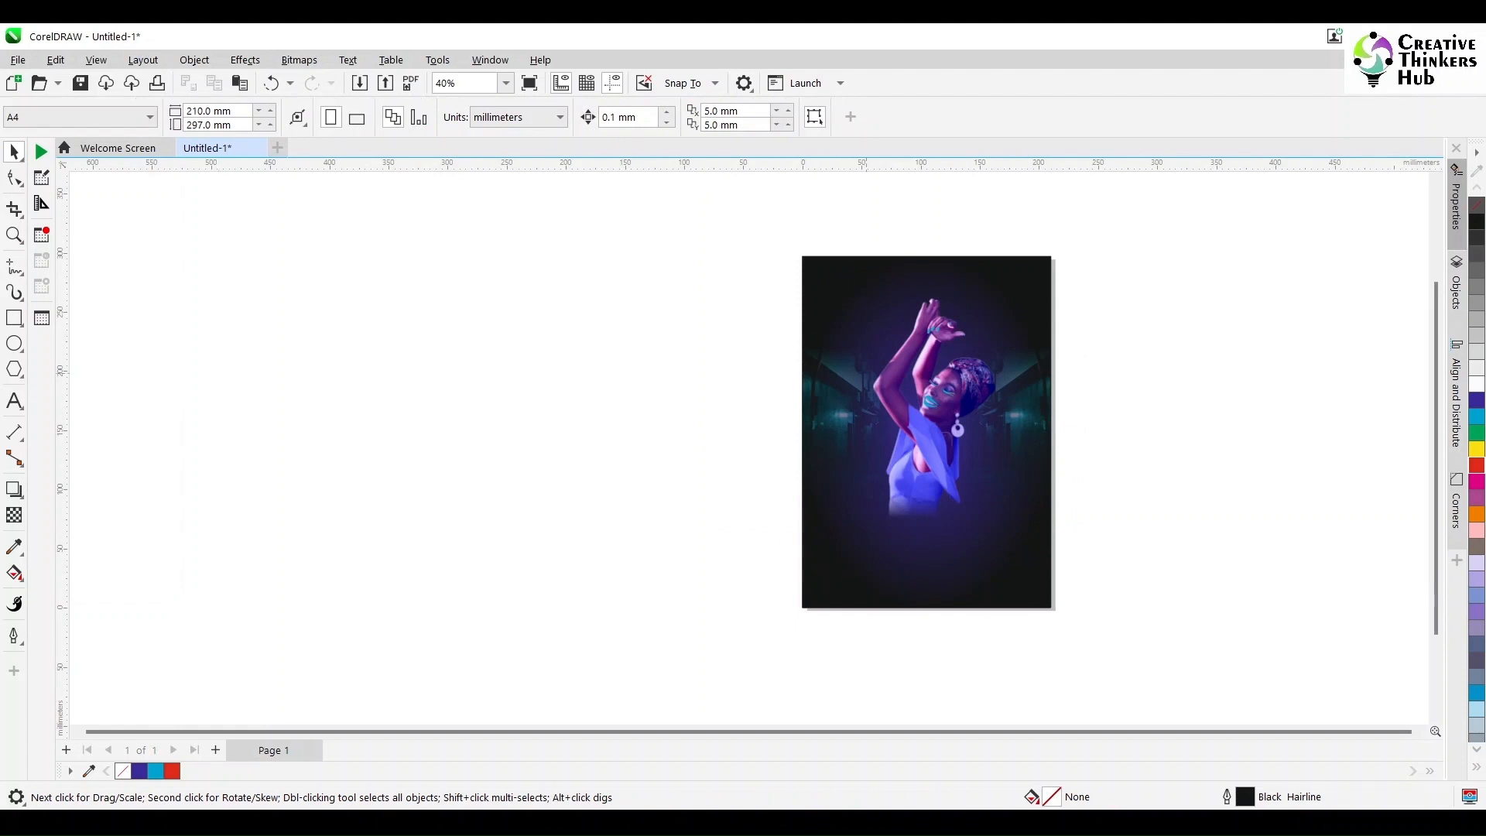
Step: Draw a narrow vertical rectangle about 4 by 125 mm to the left of the woman
scroll(1013, 439, "up", 2)
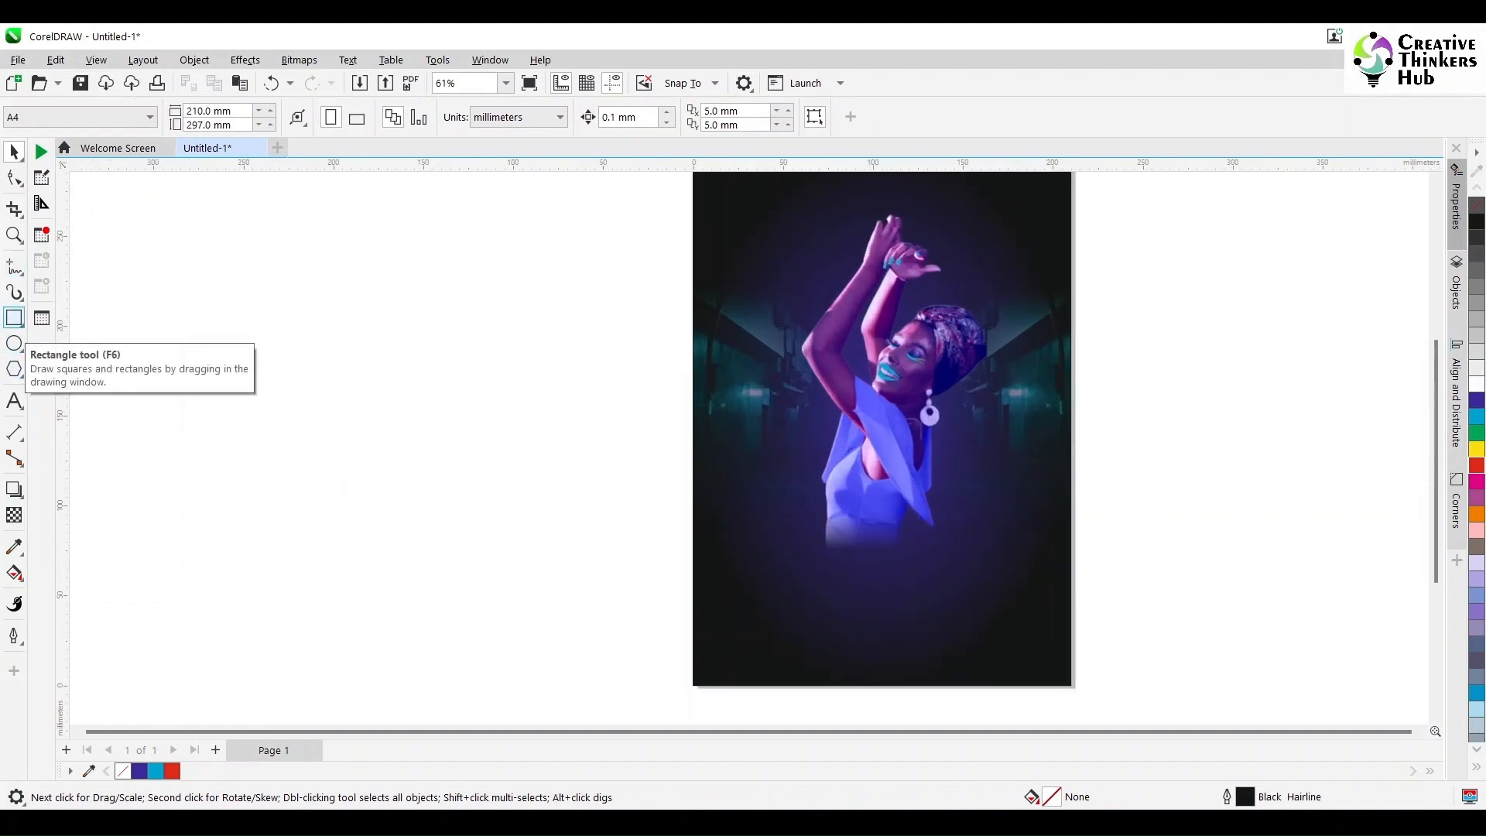
left_click(14, 318)
left_click_drag(764, 272, 773, 503)
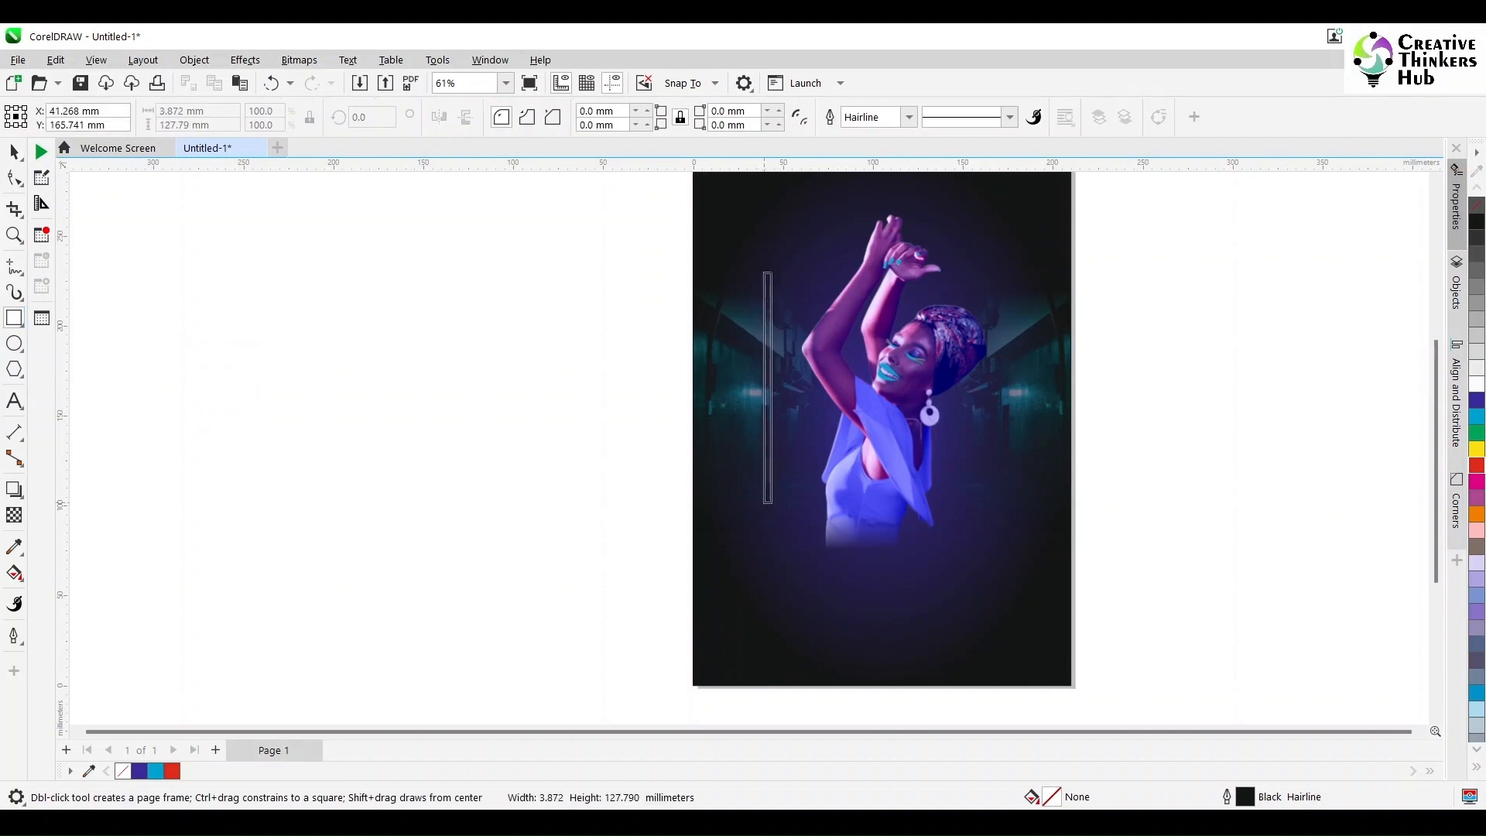
key("space")
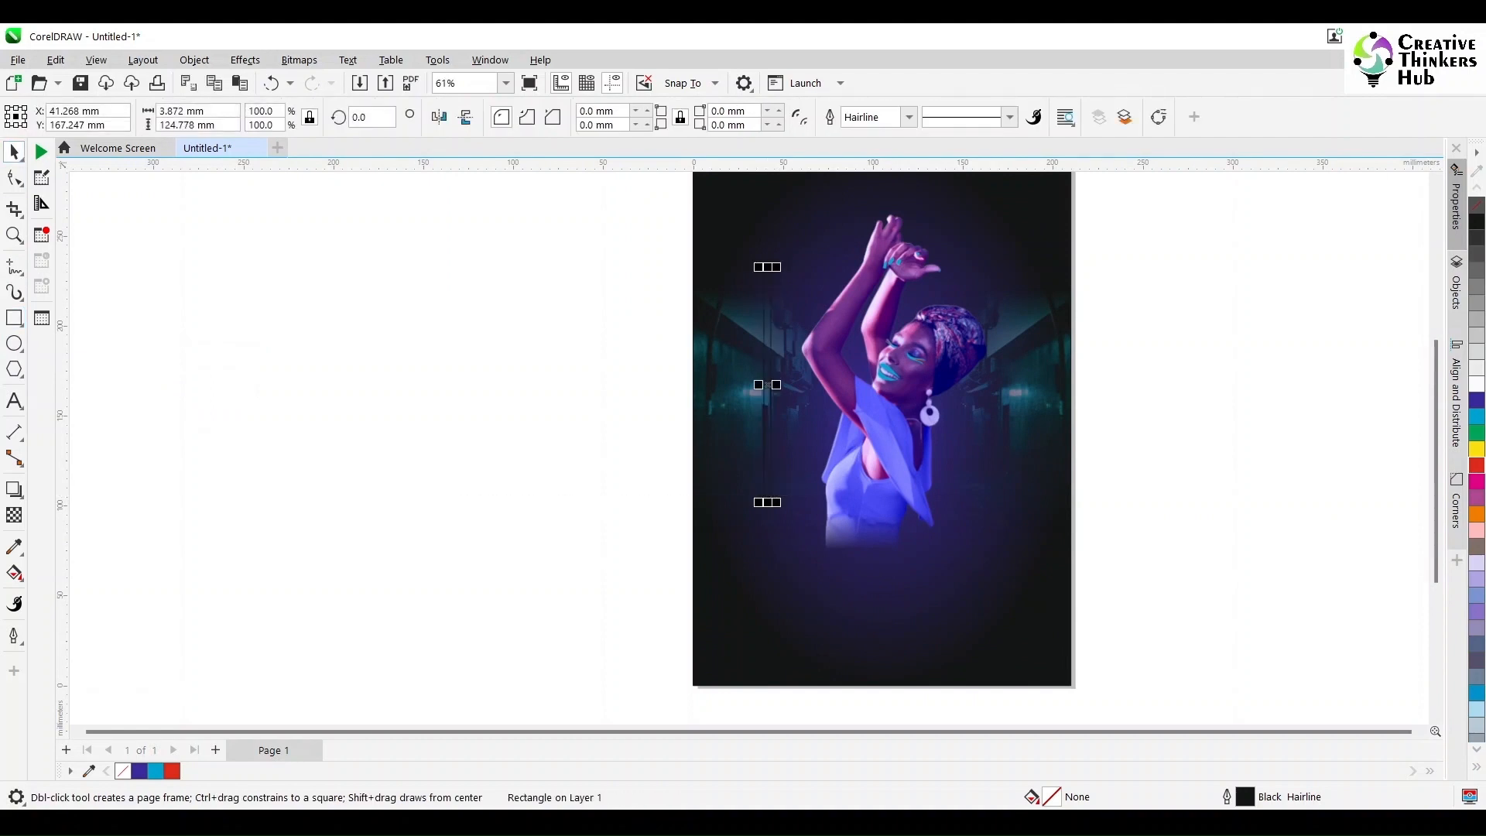
Step: Fill the narrow bar red without an outline and place a copy of it to the right of the woman
left_click(1477, 464)
right_click(1476, 205)
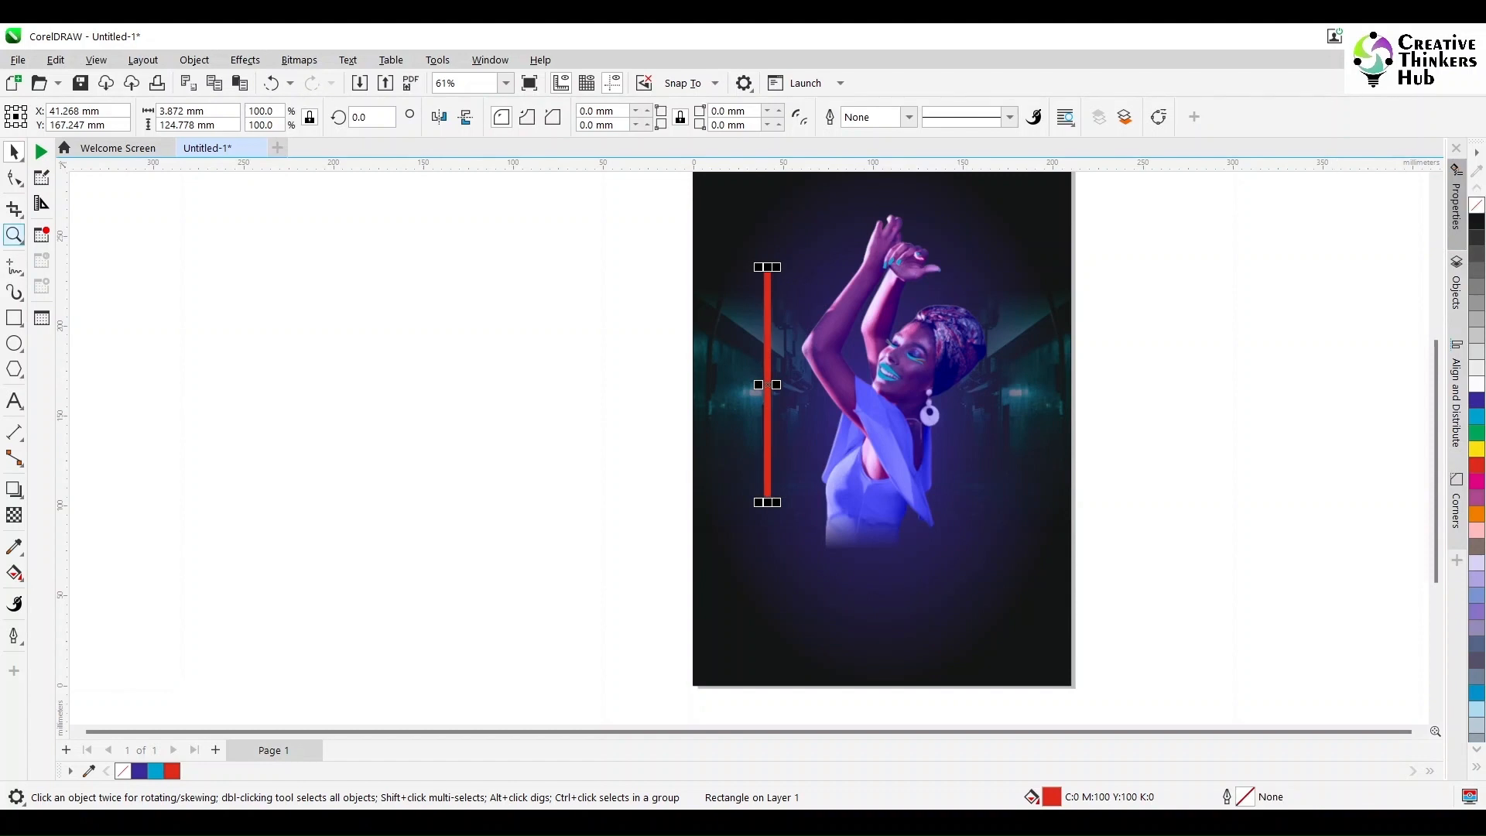
left_click_drag(769, 384, 1006, 384)
left_click(1122, 356)
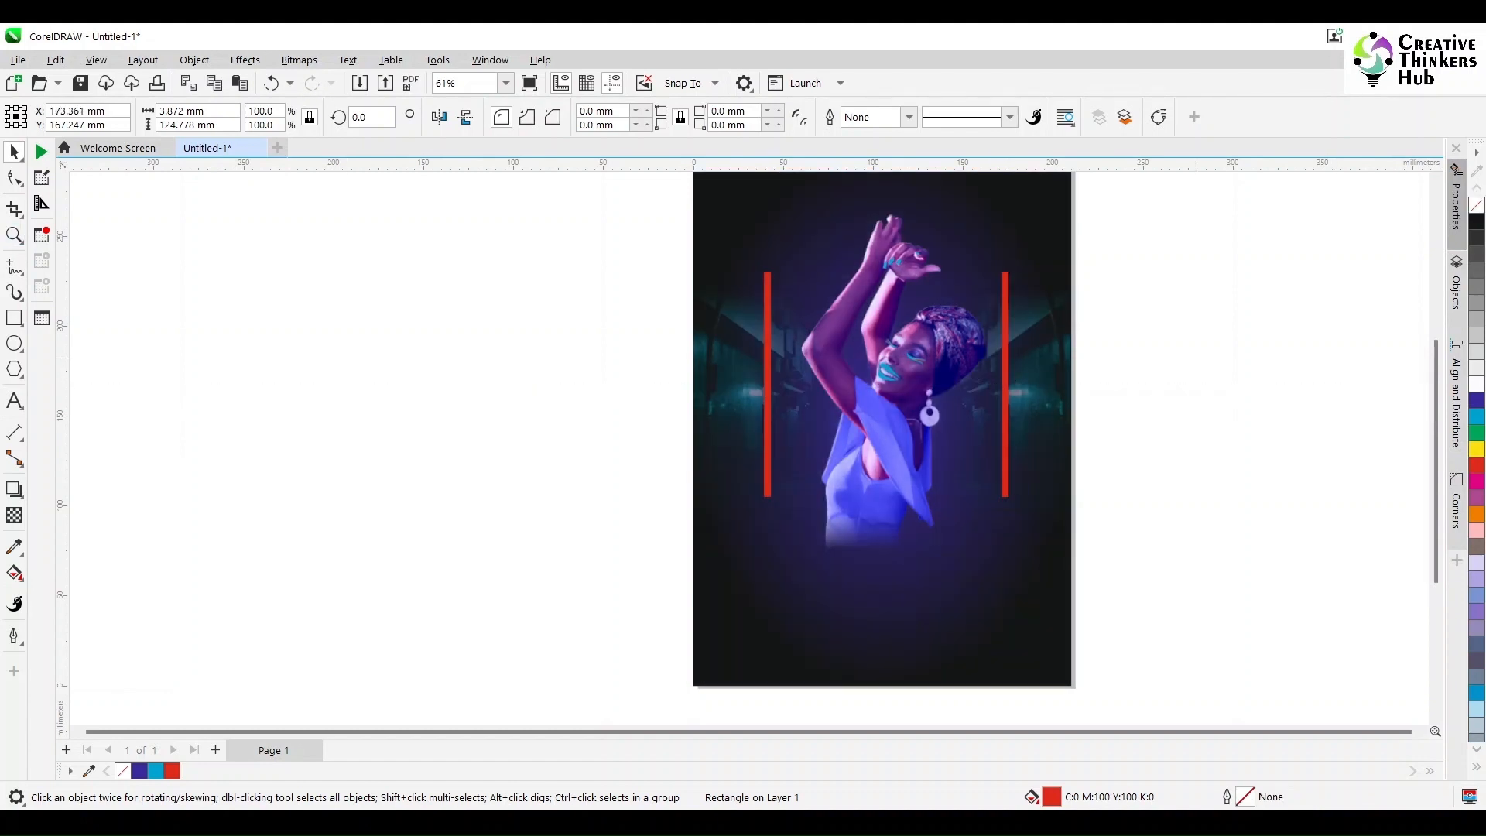
Step: Add a one-step outside contour with a 2.54 mm offset and white fill to the bar left of the woman
left_click(1003, 324)
left_click(764, 365, "shift")
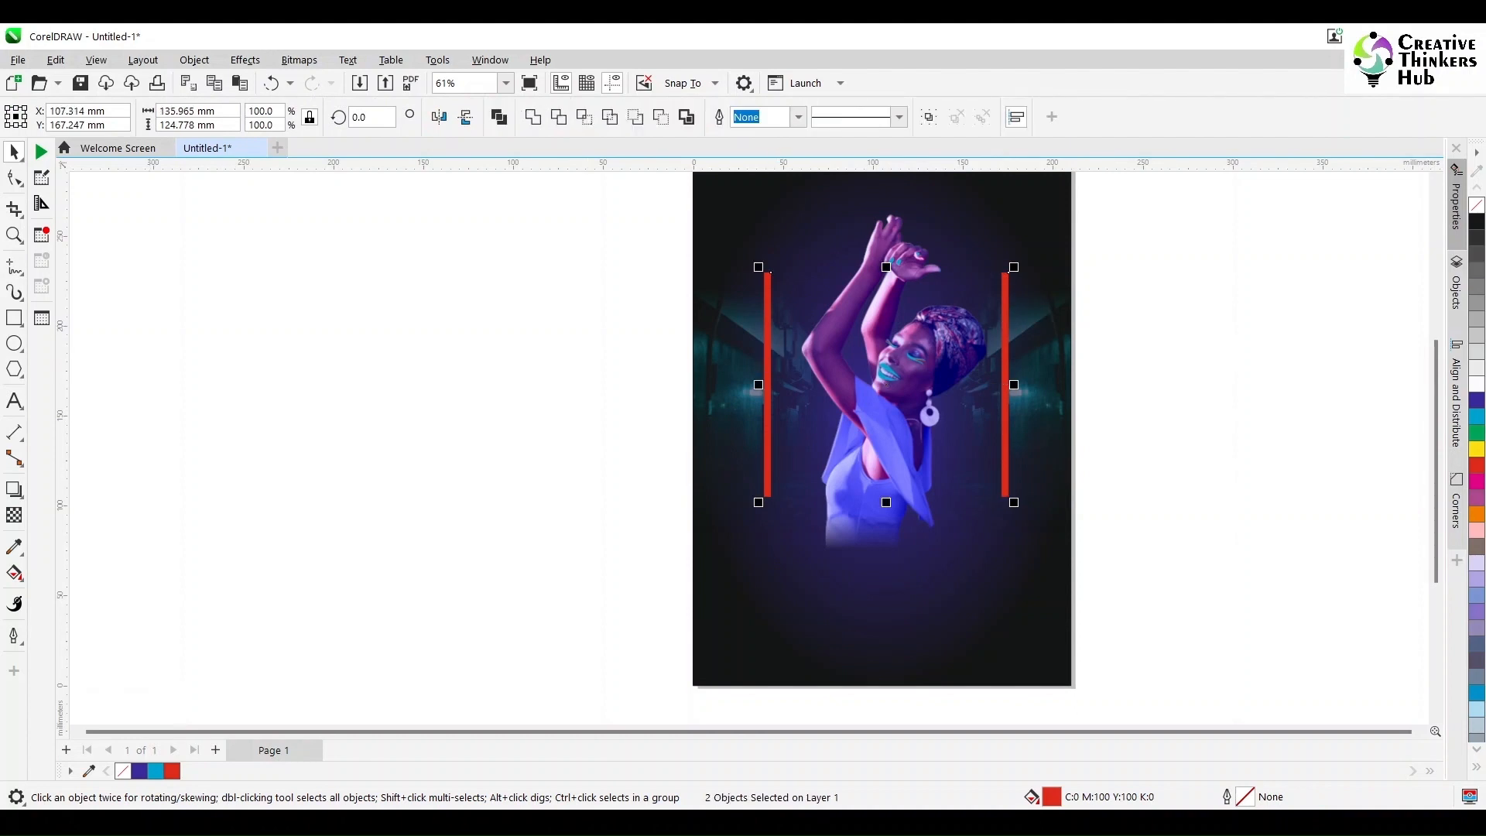
left_click(20, 496)
left_click(73, 509)
left_click(874, 117)
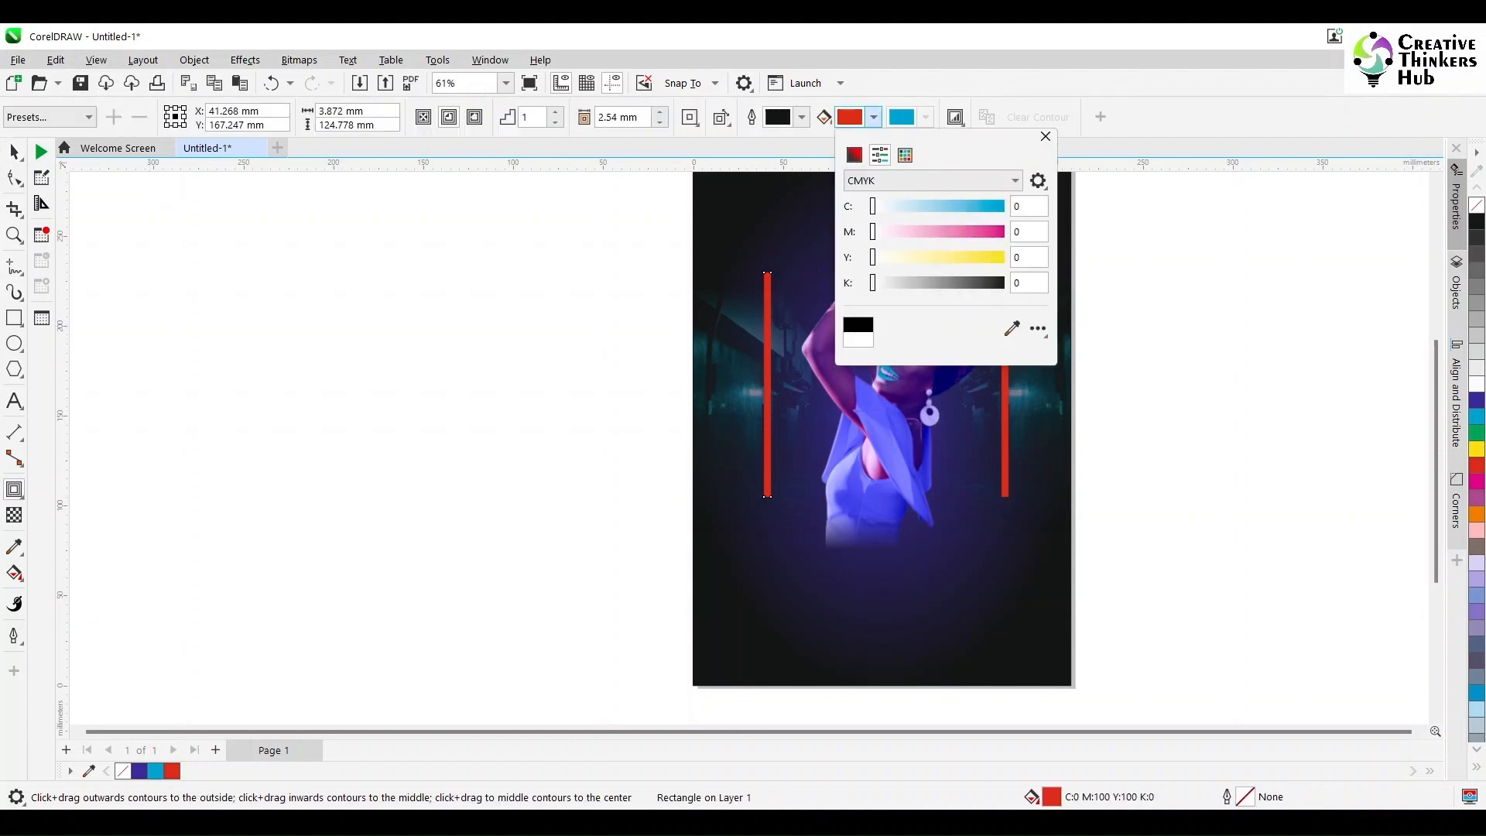
left_click(889, 181)
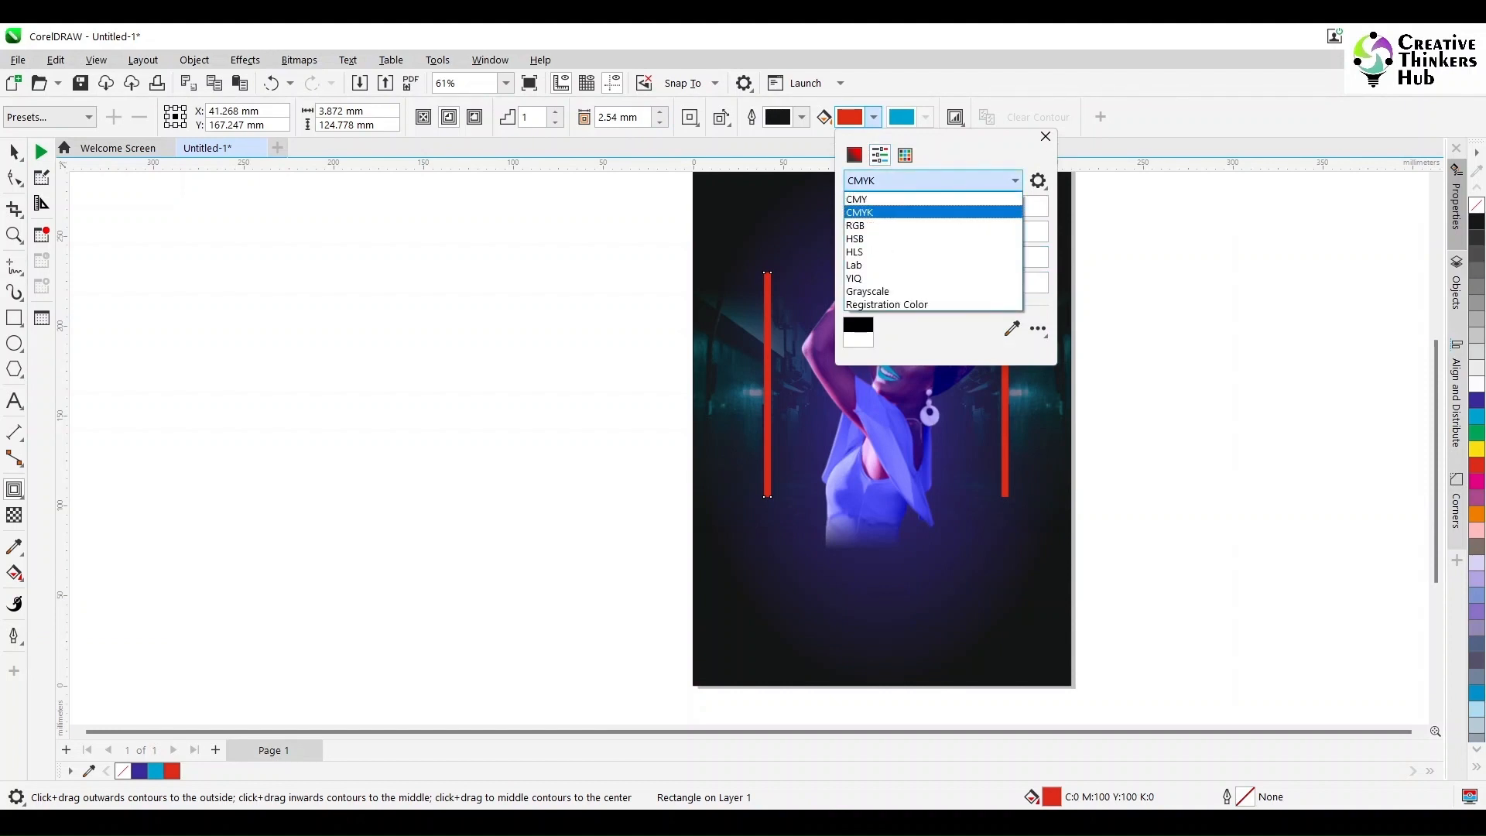
left_click(888, 181)
left_click(1011, 328)
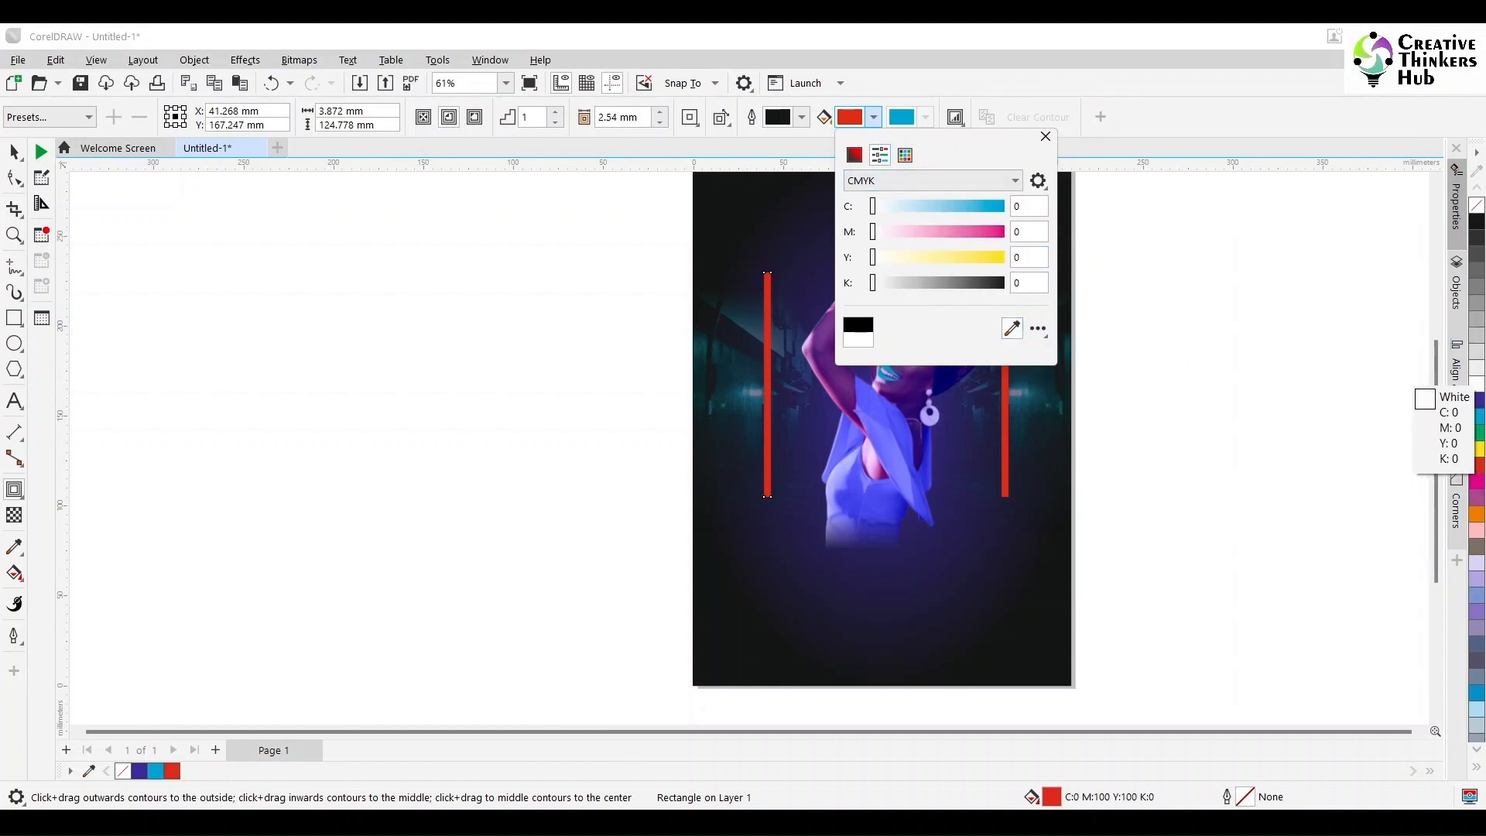
left_click(1476, 381)
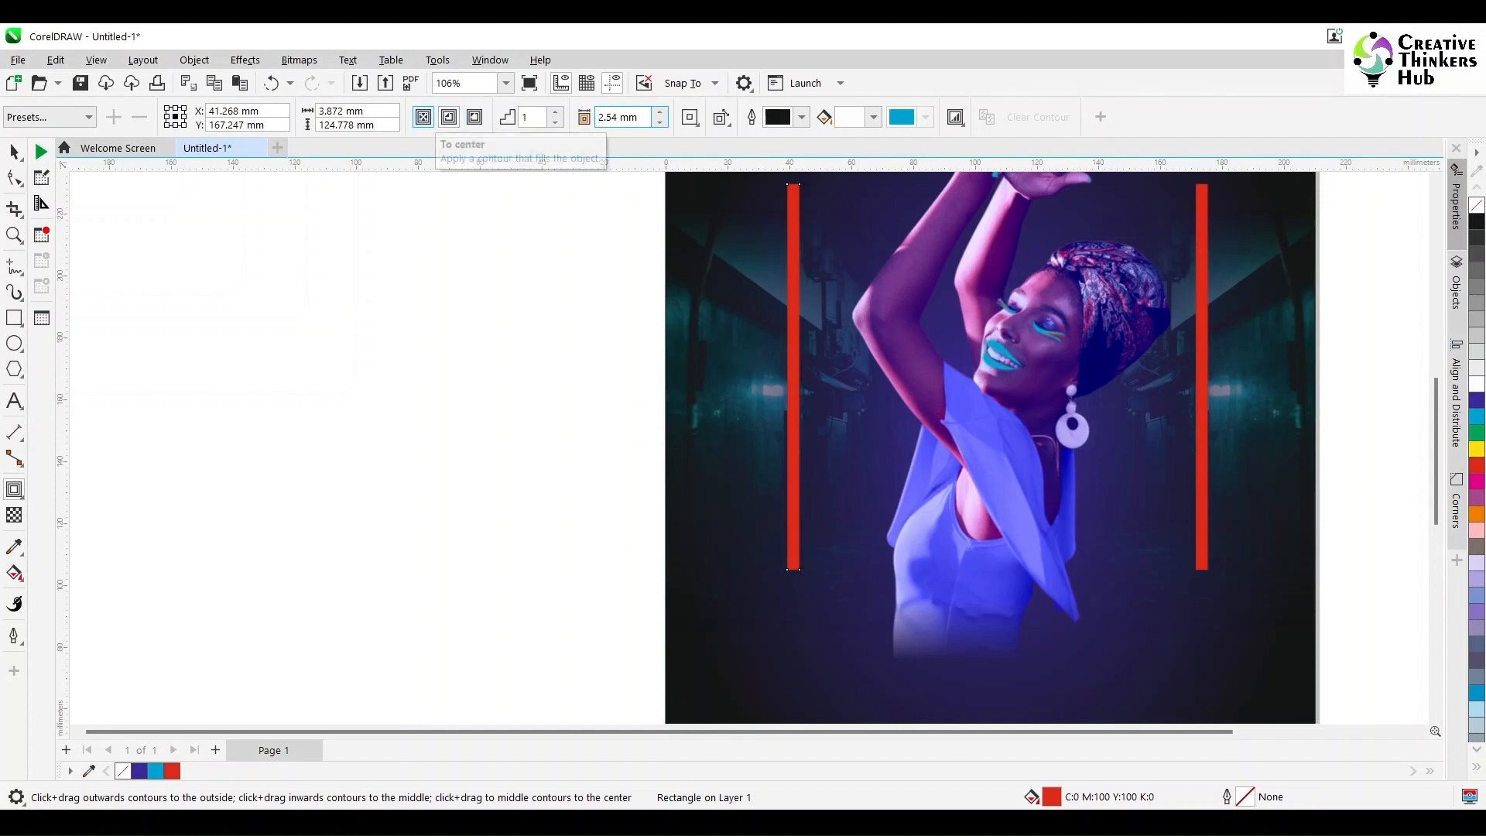
left_click(474, 117)
key("space")
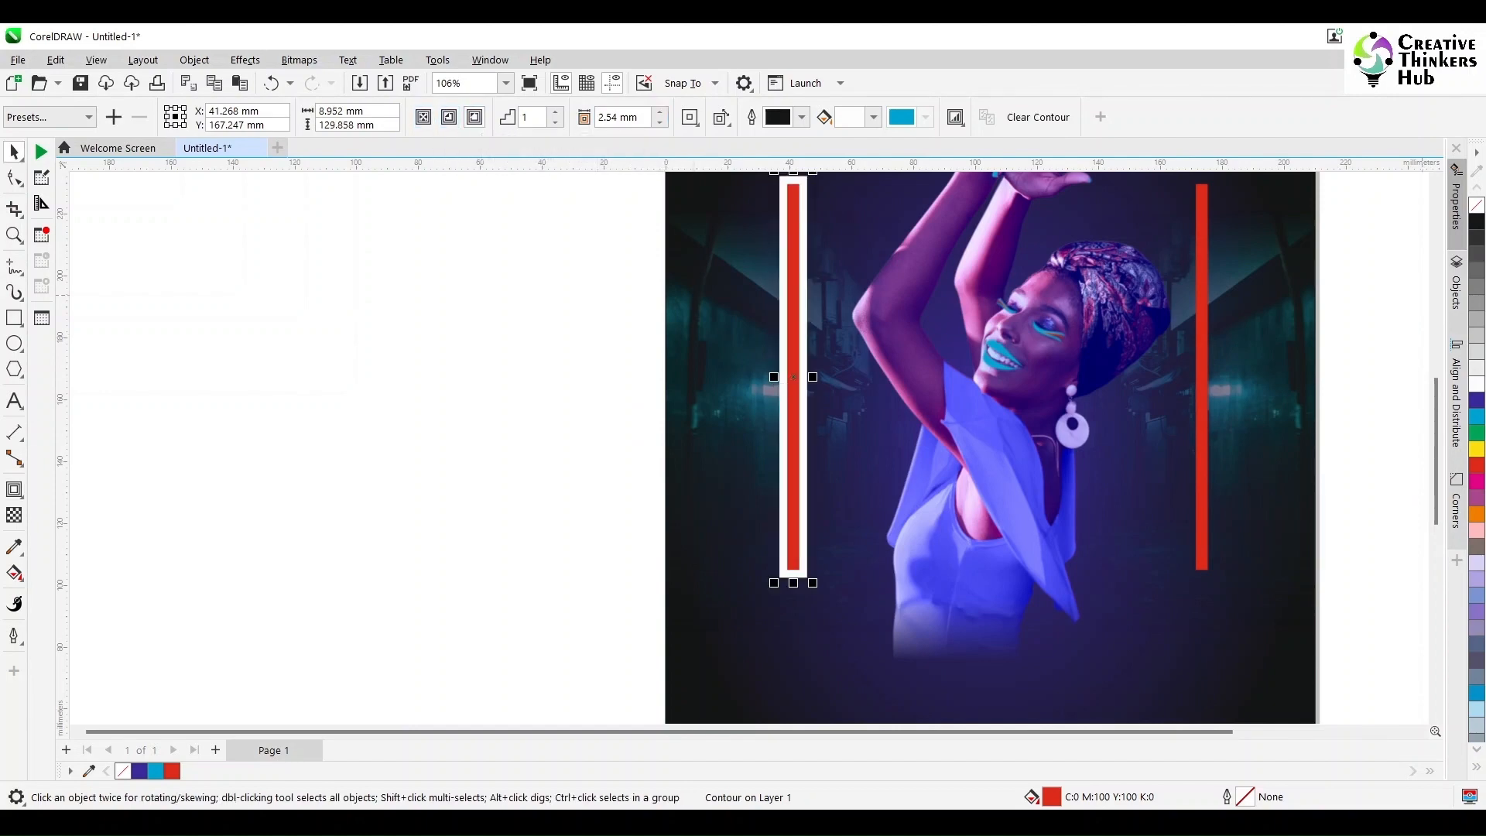
Step: Fill the left bar white and set its contour's fill color to red
left_click(1475, 383)
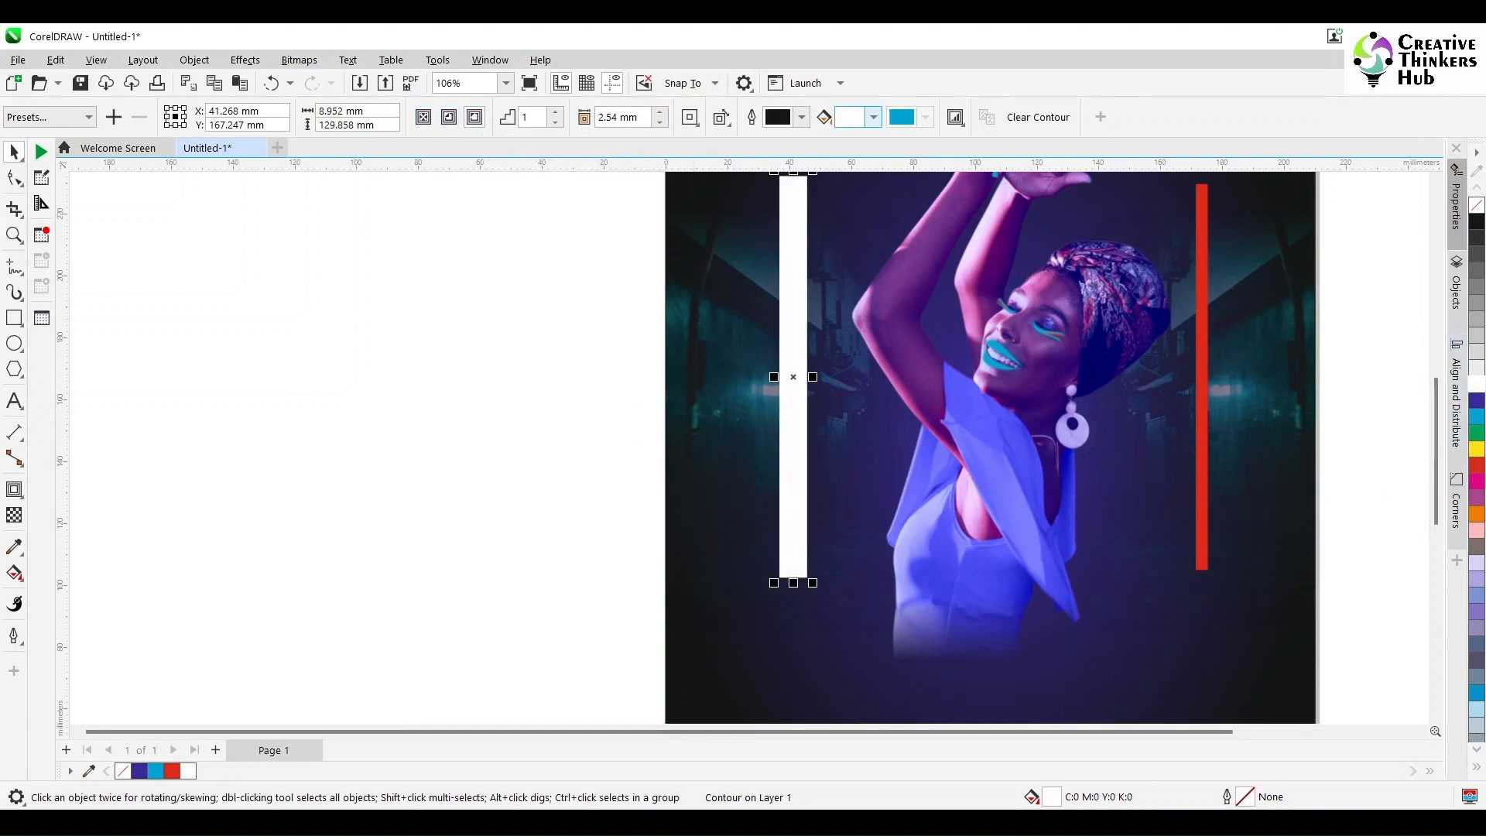
left_click(873, 117)
left_click(1018, 230)
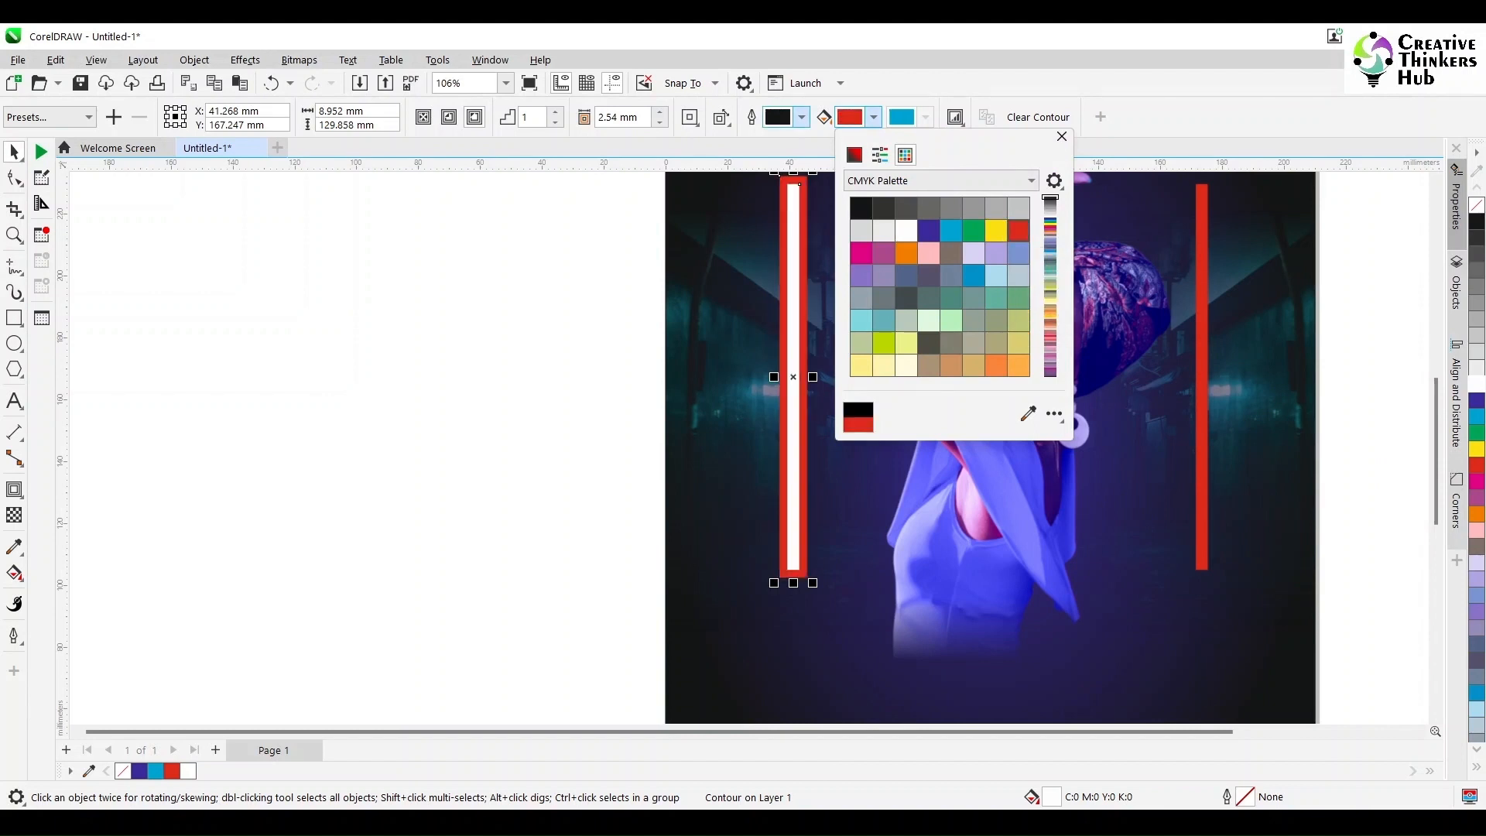
left_click(1062, 137)
Step: Fill the bar to the right of the woman white and add a one-step 2.54 mm outside contour in red
left_click(1201, 377)
left_click(1476, 383)
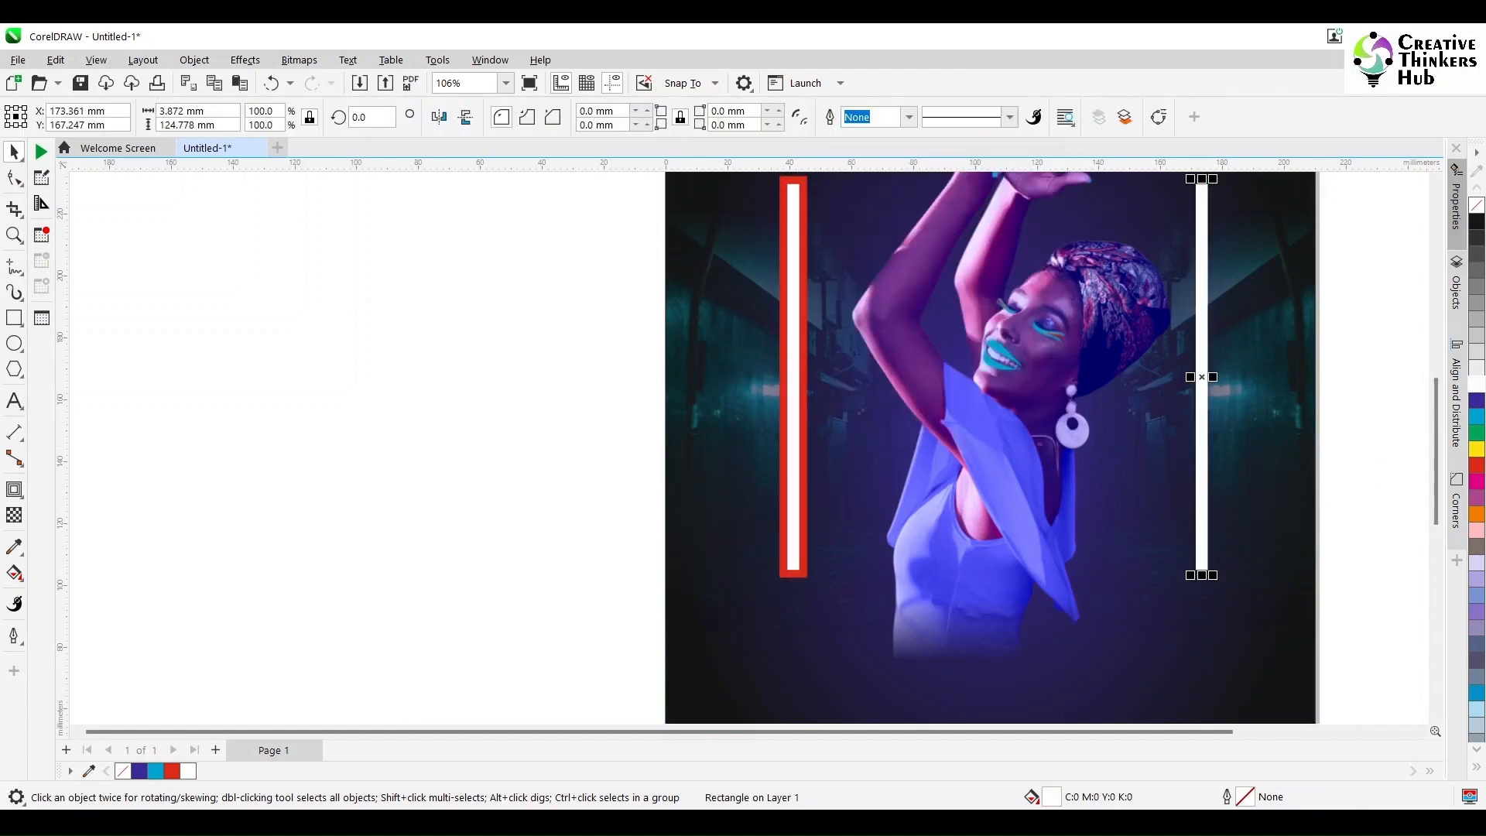
left_click(14, 489)
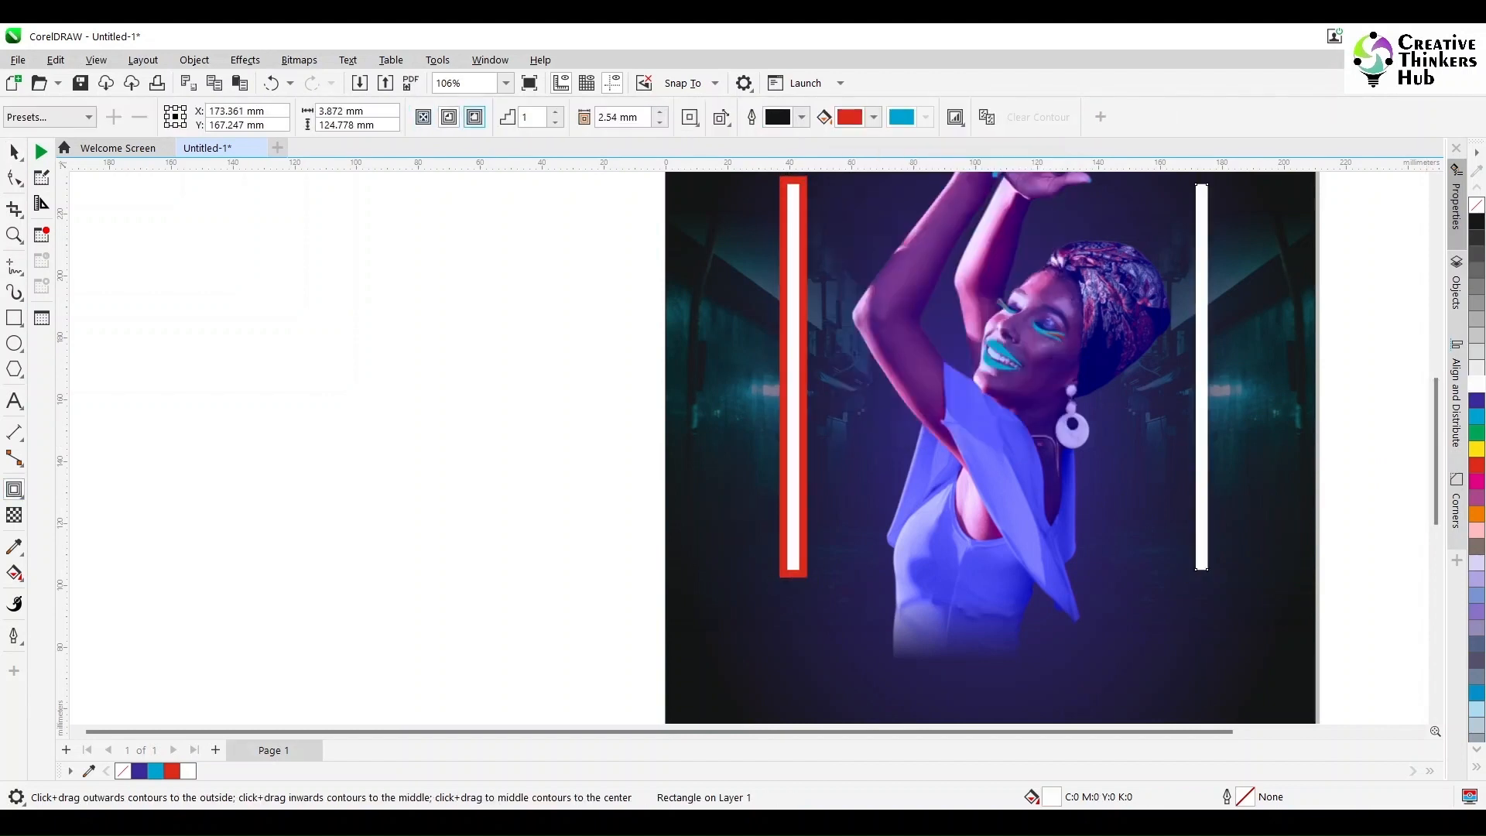
left_click_drag(1202, 377, 1196, 377)
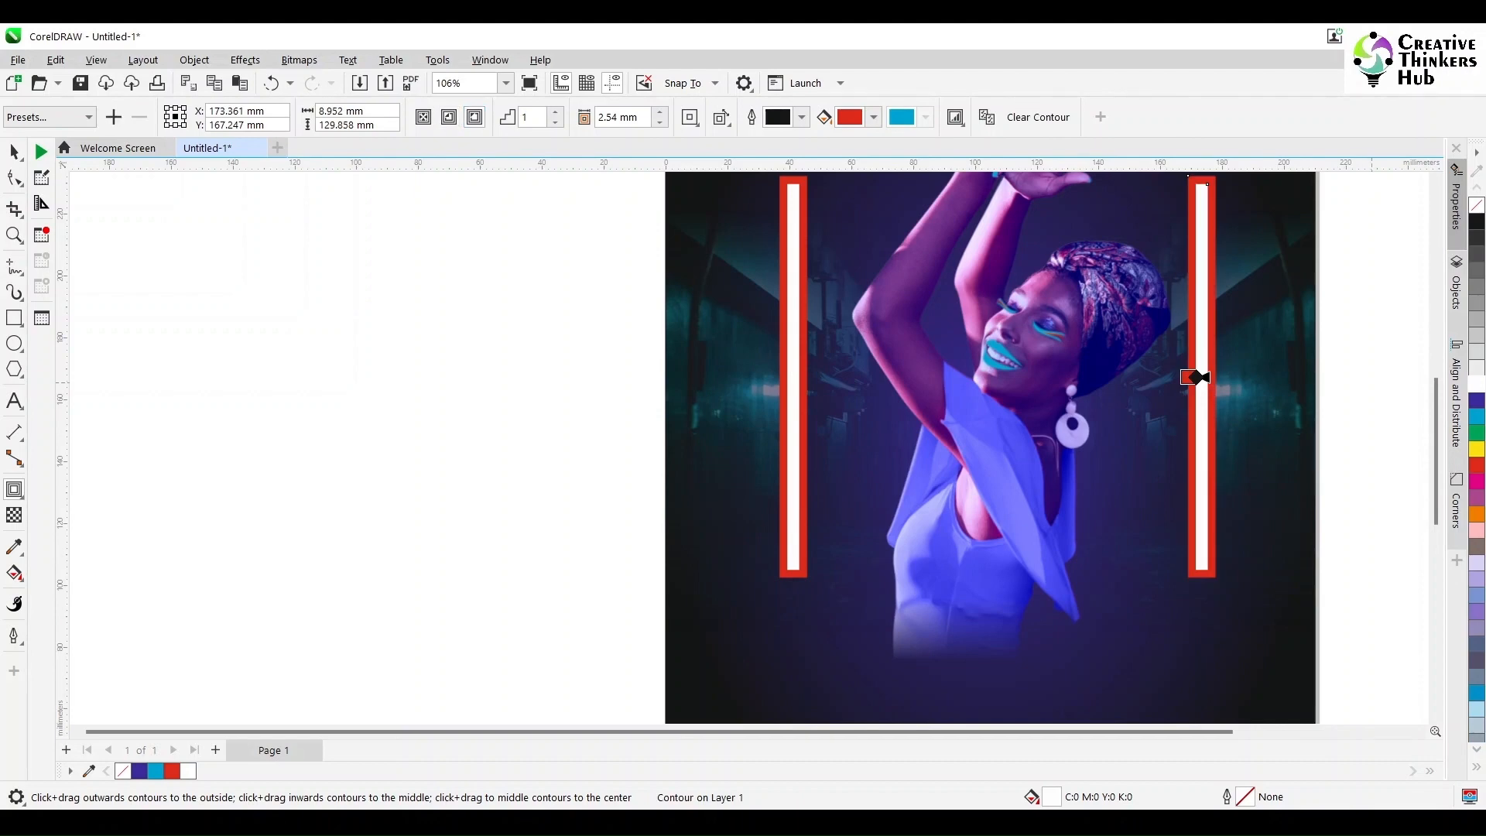
key("Escape")
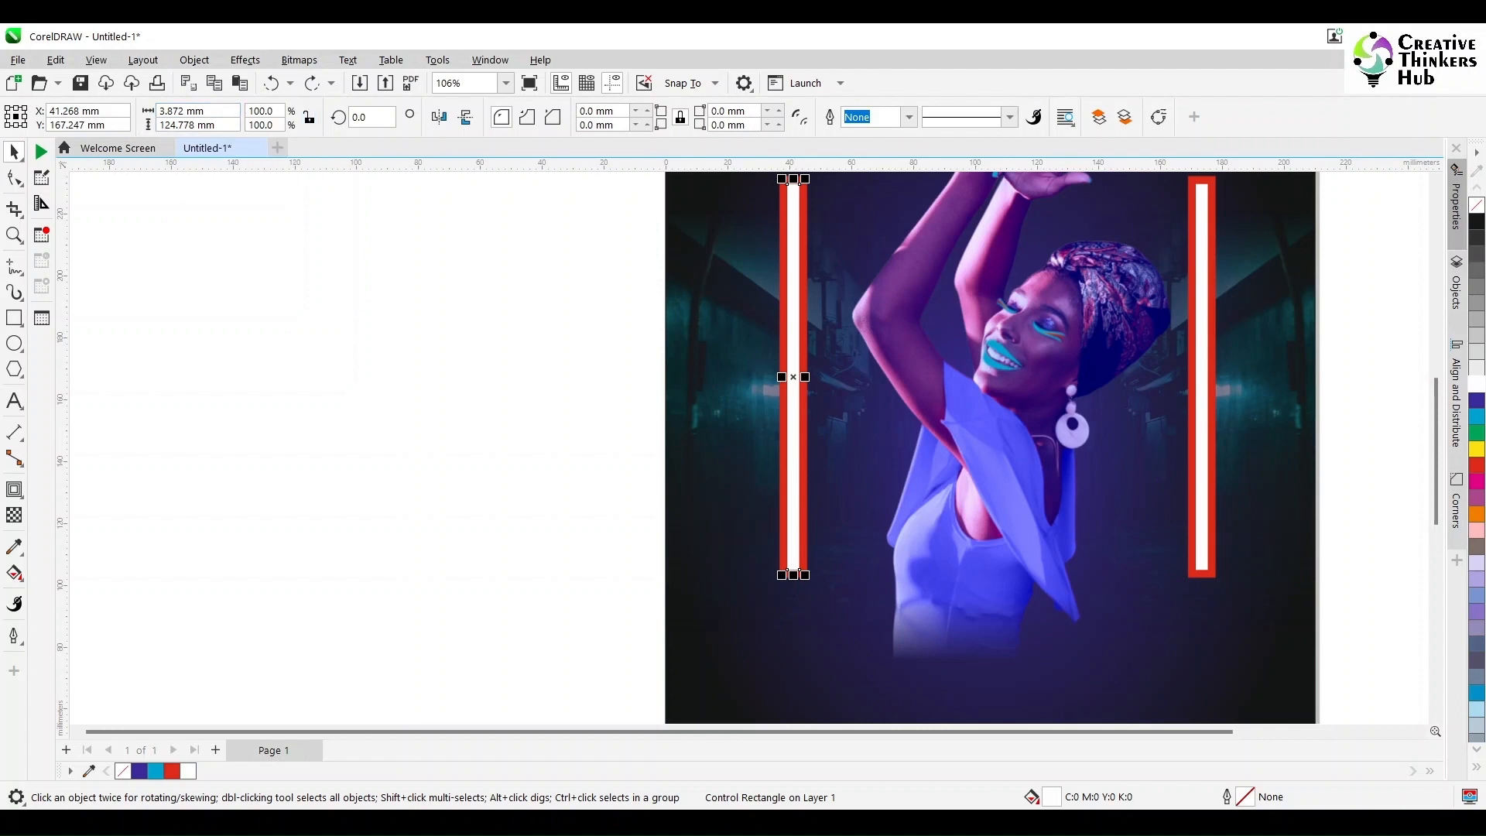
Step: Set the width of both white bars to 2 mm
left_click_drag(214, 112, 158, 112)
type("2")
key("Tab")
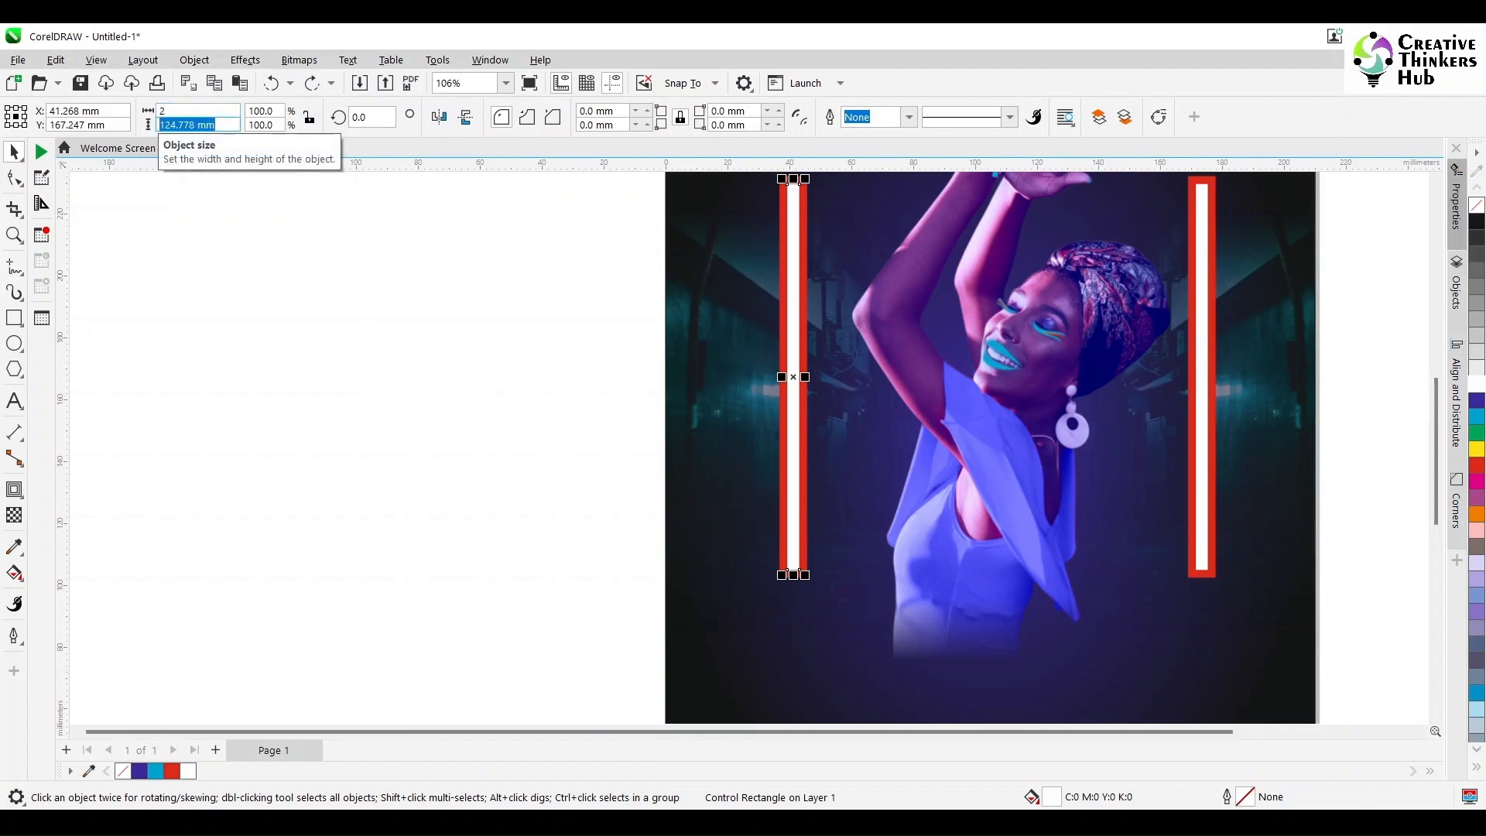
key("Return")
left_click(1202, 285)
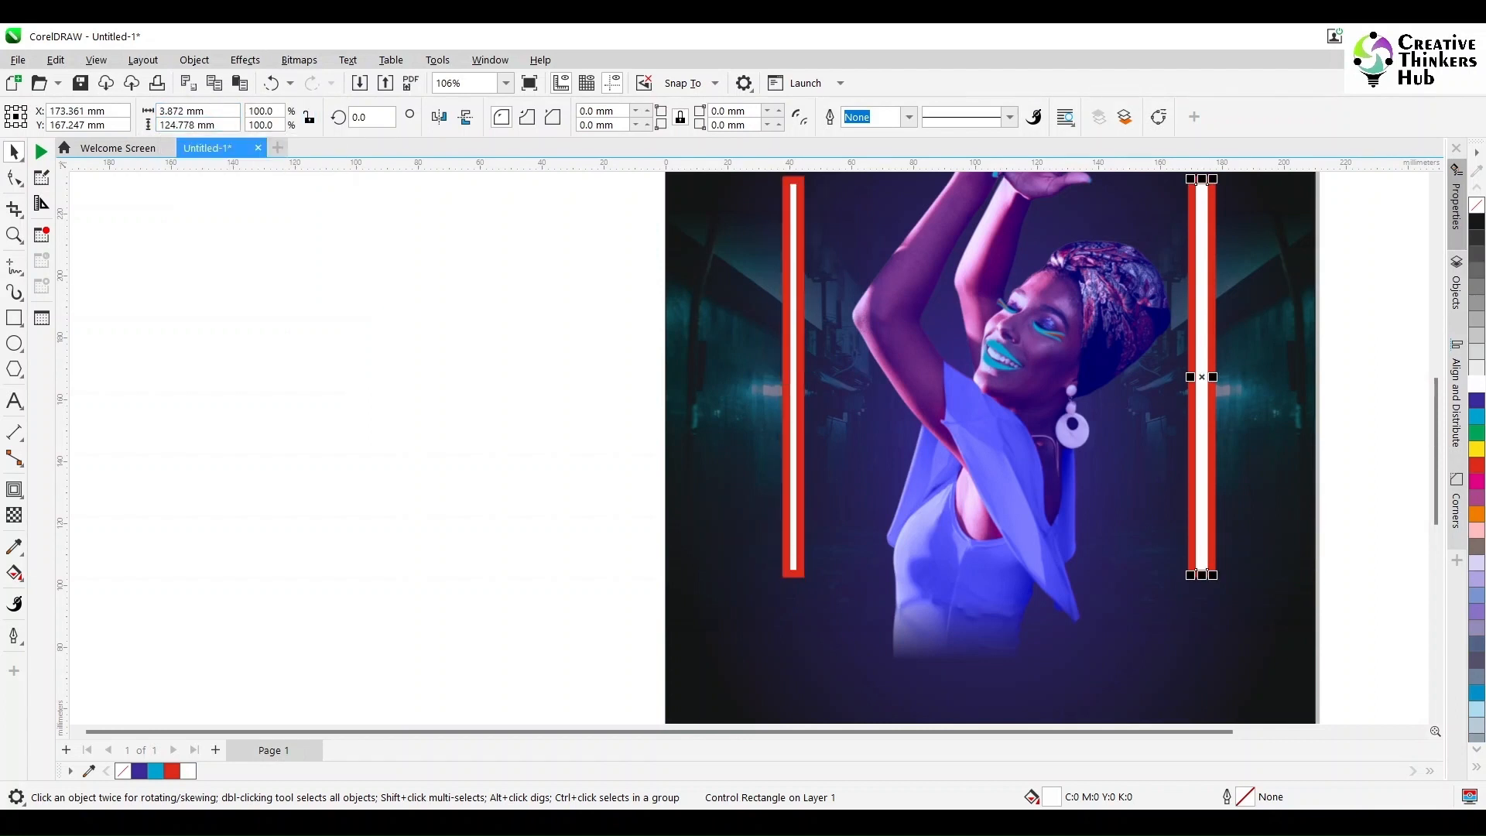
double_click(182, 110)
type("2")
key("Return")
Step: Break the red contours apart from the two white bars
double_click(799, 179)
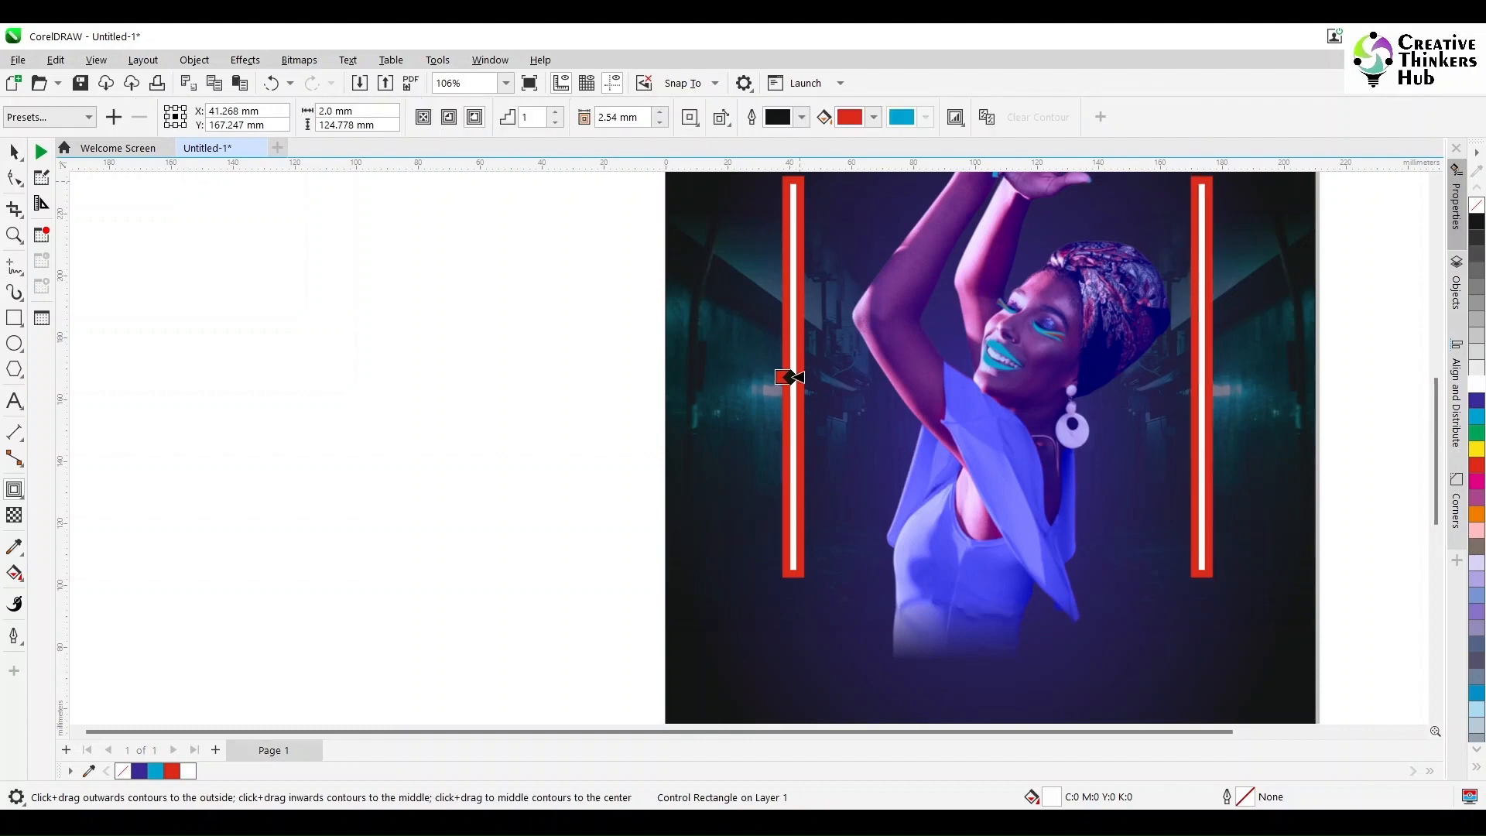
right_click(799, 179)
left_click(867, 193)
right_click(1208, 179)
left_click(1284, 192)
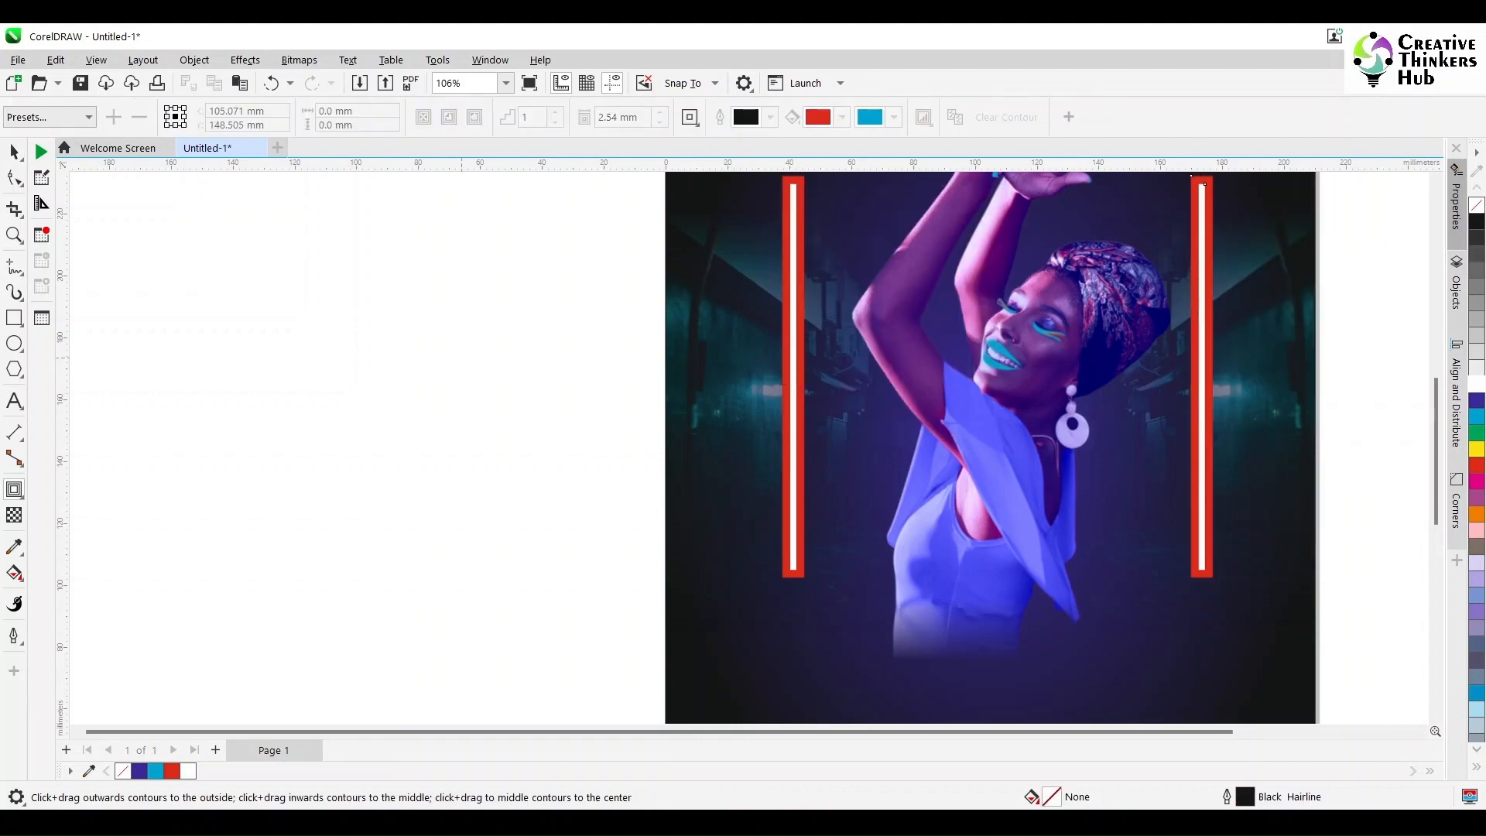
Step: Select both bars with their contours and preview a Gaussian Blur with a radius of about 10 pixels
key("space")
mouse_move(570, 640)
left_mouse_down()
mouse_move(1354, 190)
mouse_move(1313, 199)
left_mouse_up()
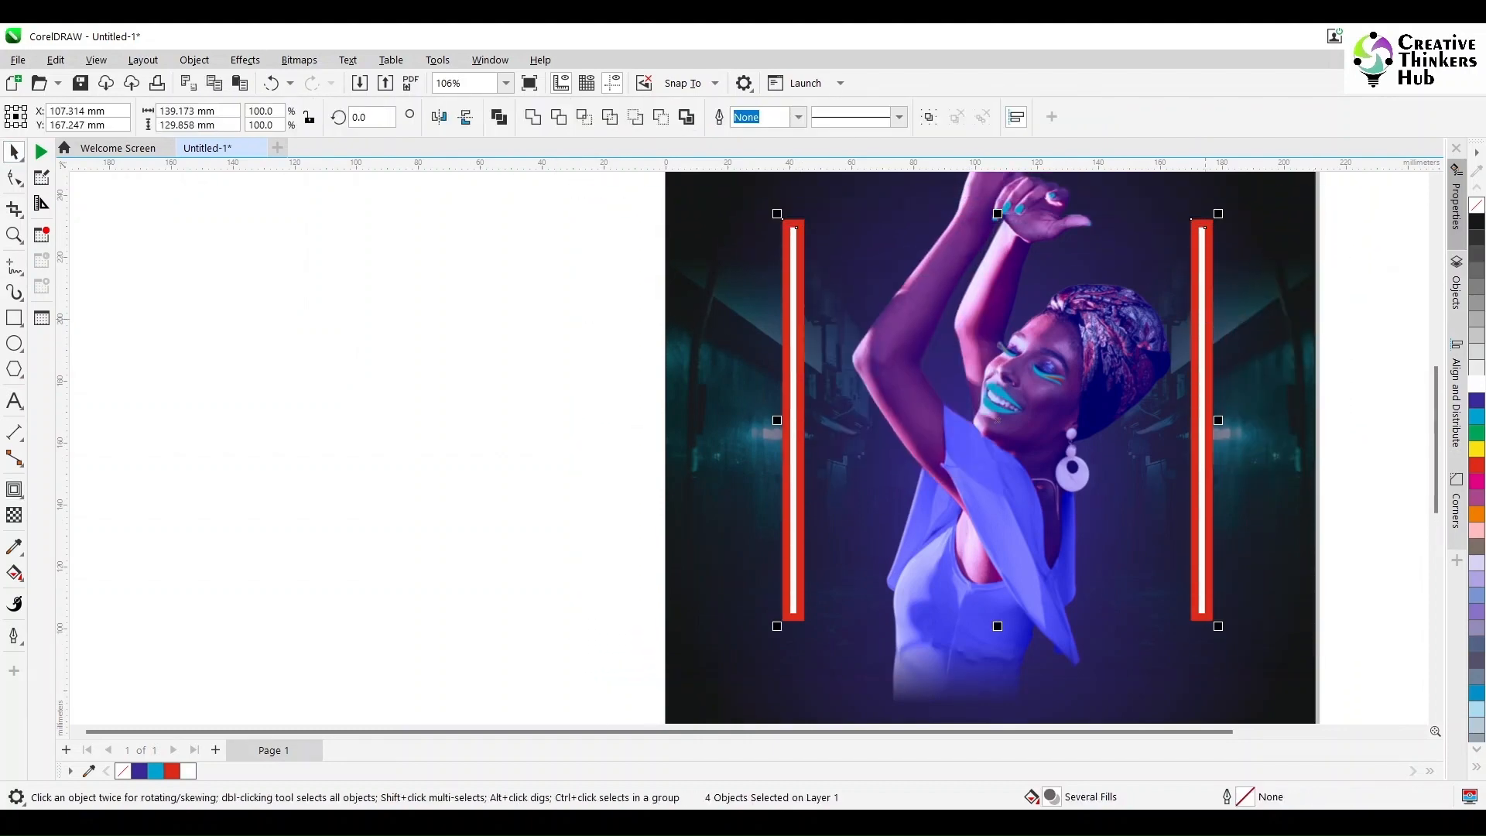
left_click(245, 59)
mouse_move(294, 167)
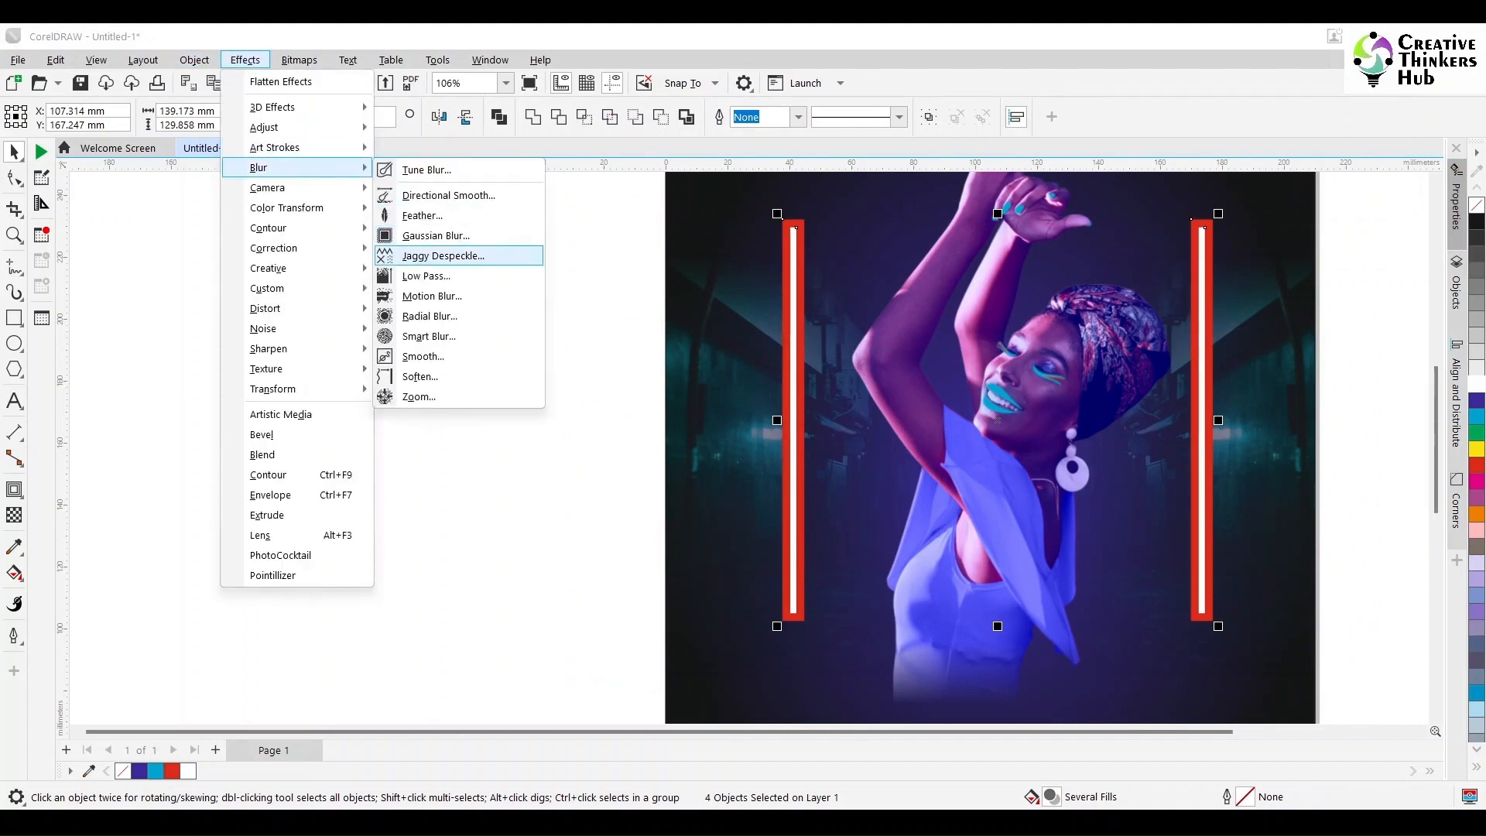
left_click(418, 229)
left_click_drag(762, 340, 471, 292)
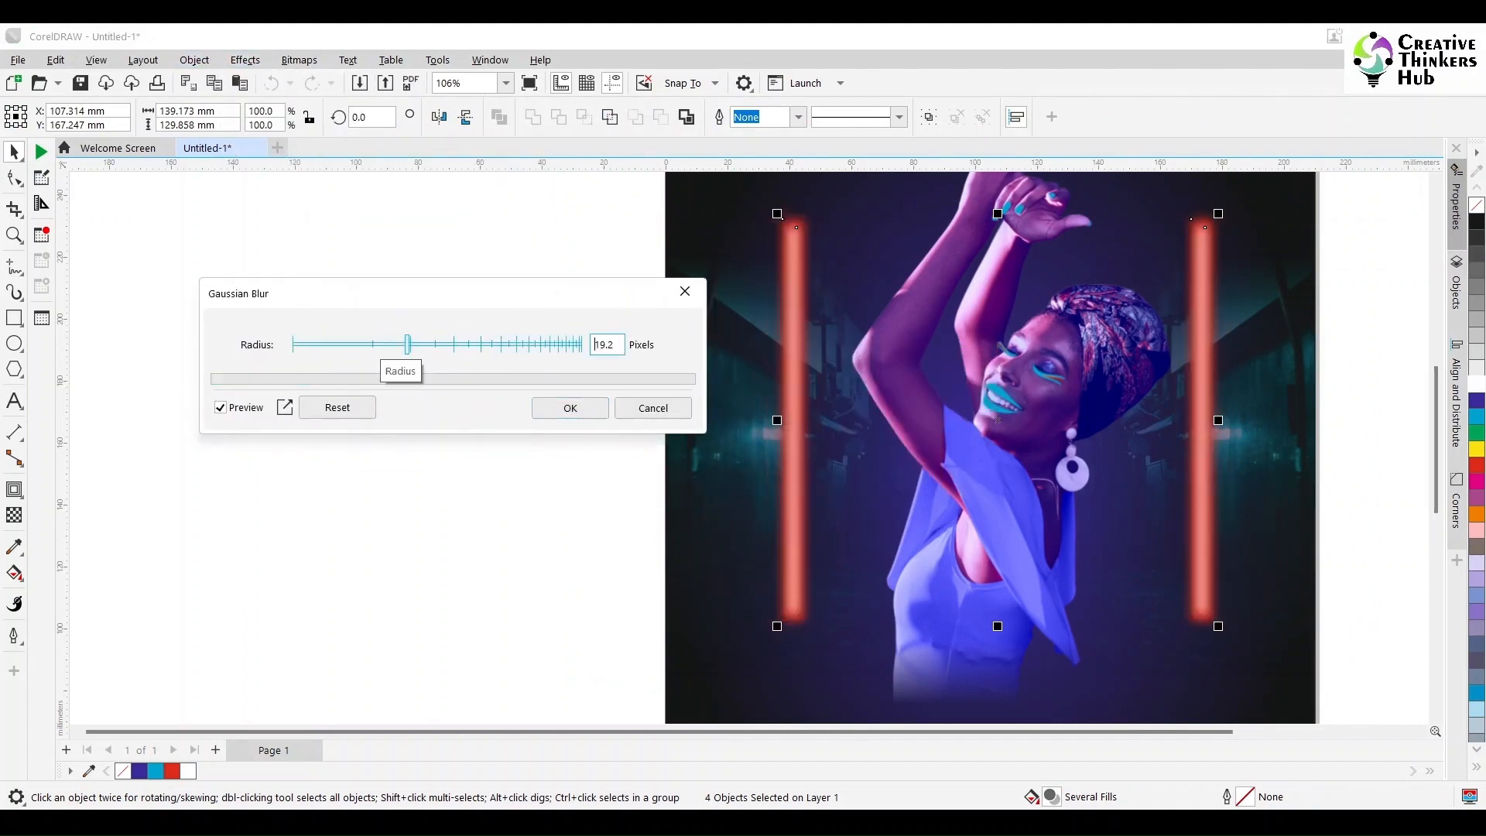
left_click_drag(408, 344, 352, 344)
left_click(364, 345)
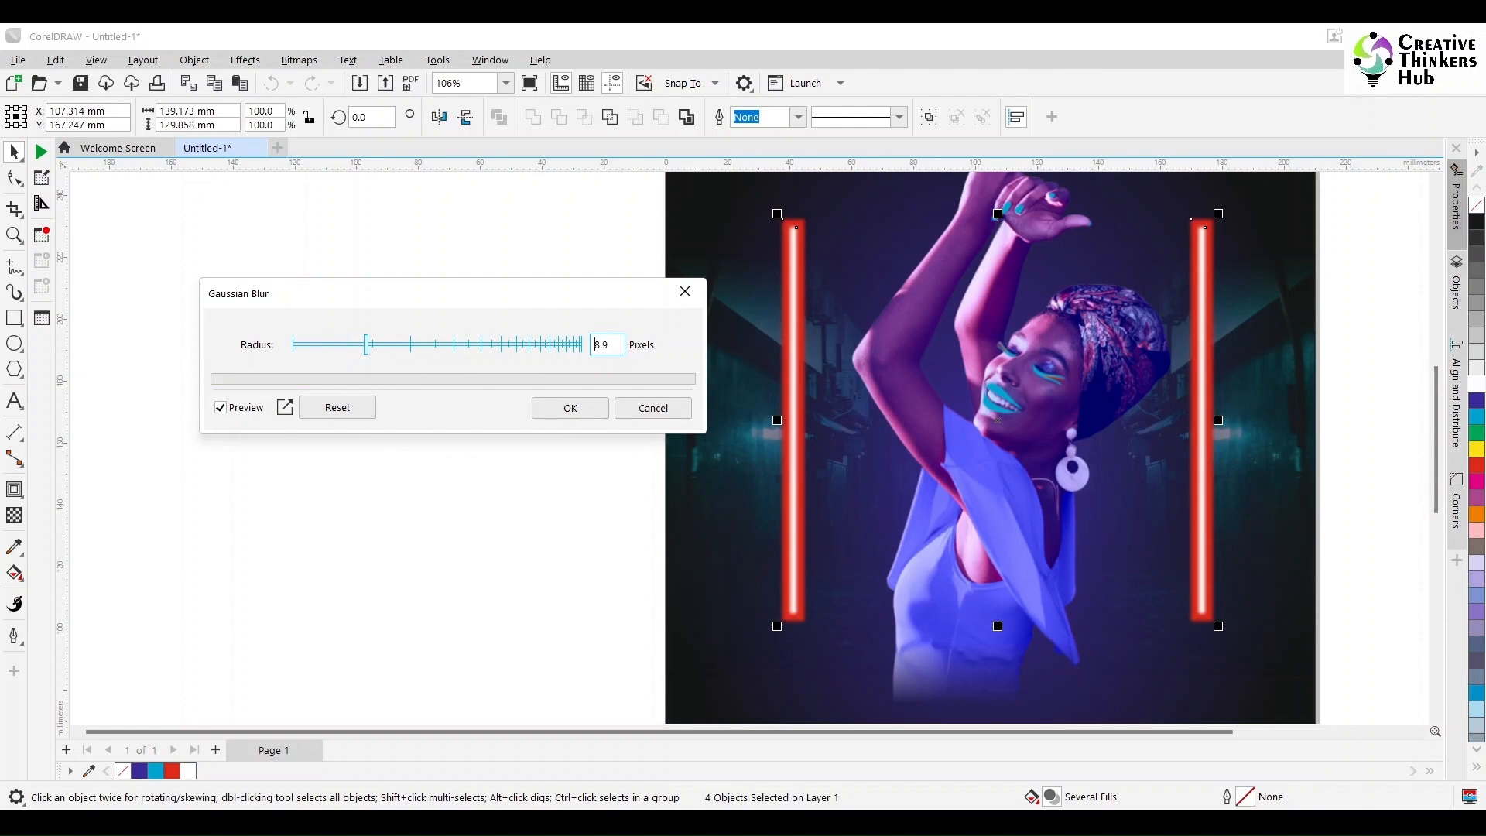
left_click(371, 345)
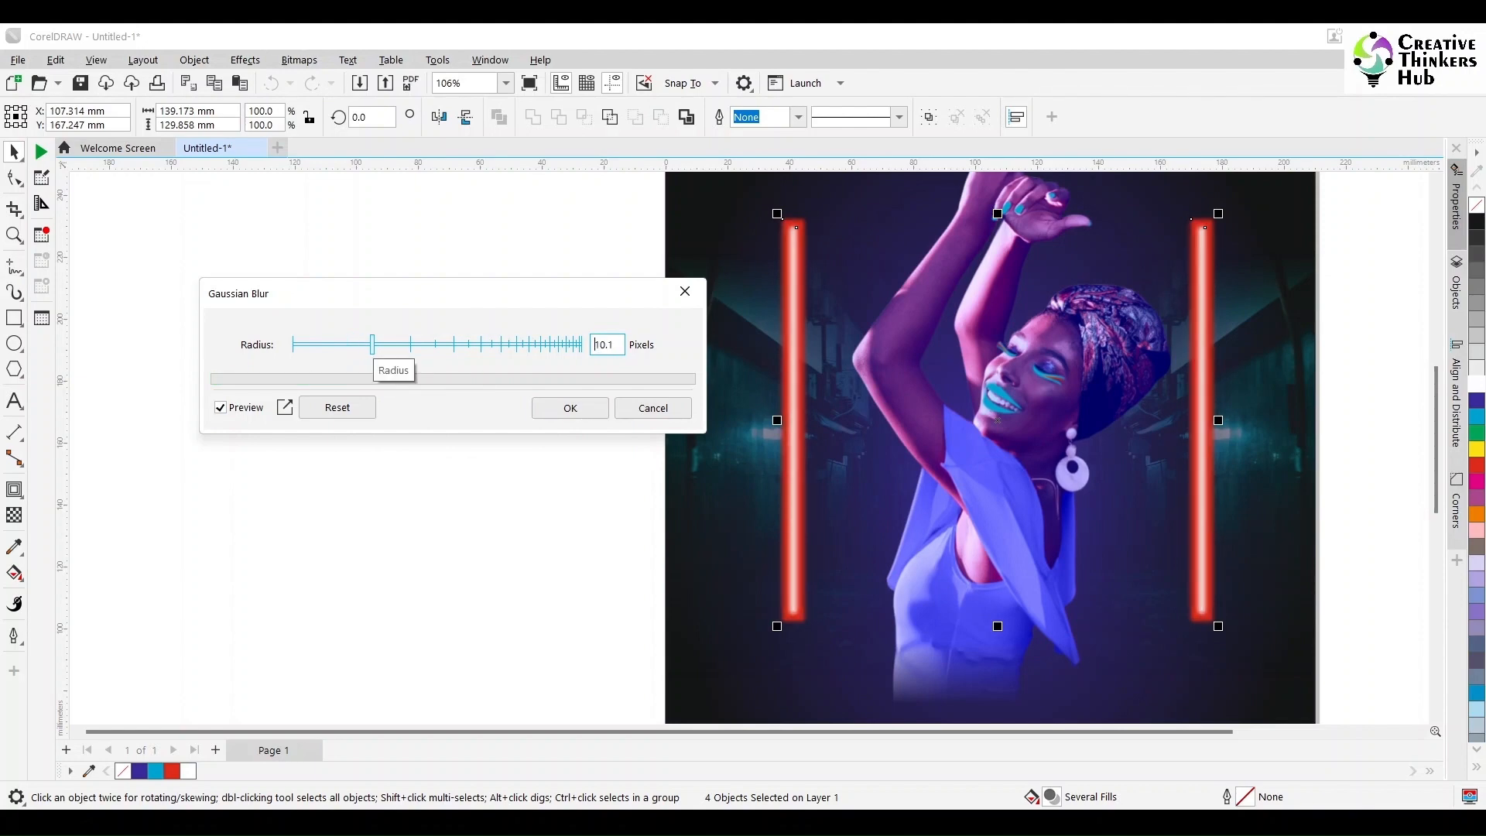
Step: Set the Gaussian Blur radius to 12 pixels and apply it to the bars and contours
double_click(607, 344)
type("15")
key("Return")
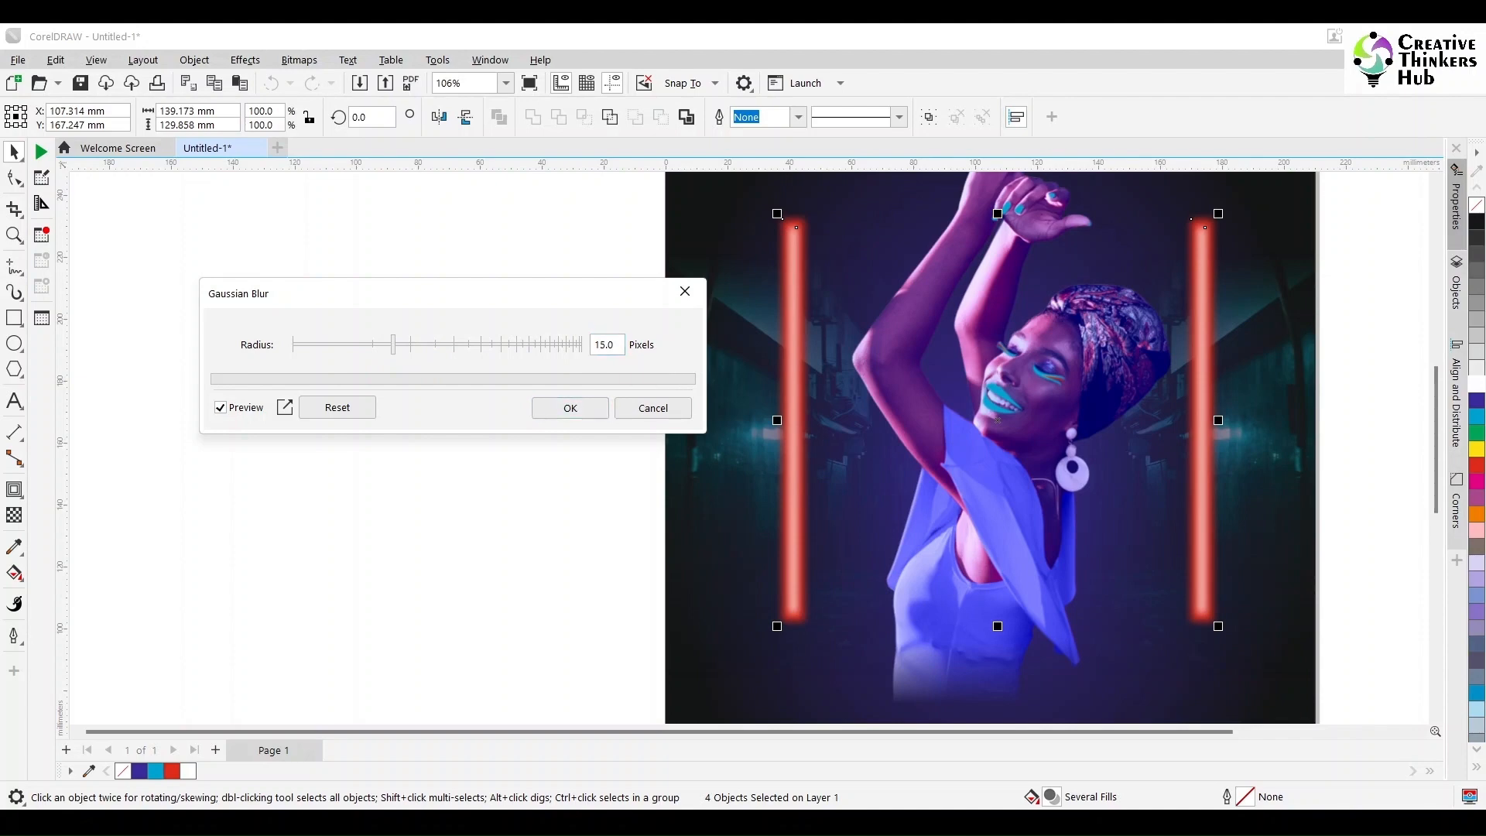
double_click(607, 345)
type("12")
key("Return")
left_click(573, 409)
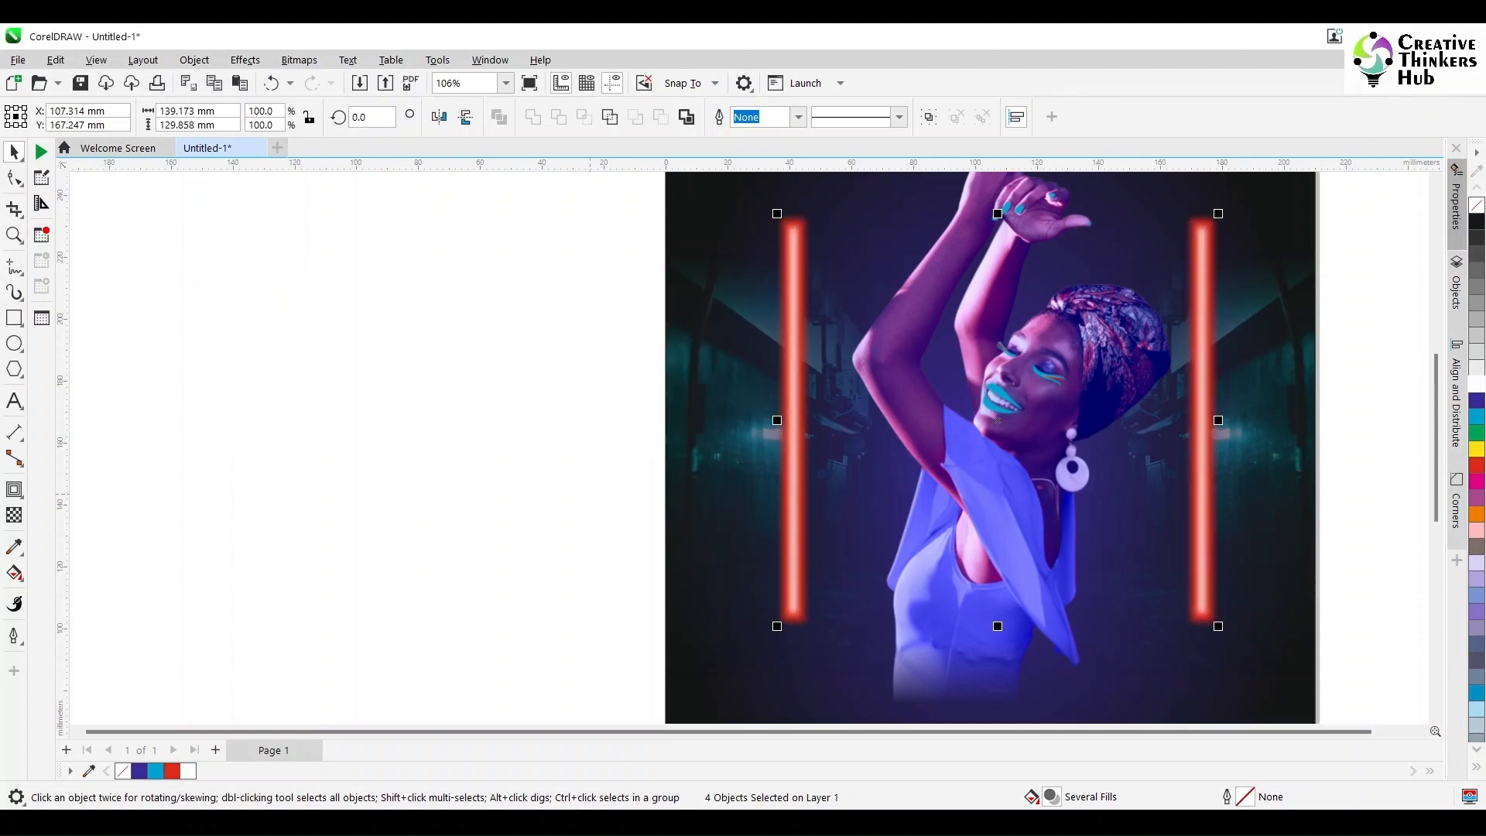
Step: Draw a tall rectangle about 123 by 270 mm and place it in the empty area to the right of the page
scroll(591, 463, "down", 2)
left_click(1137, 456)
mouse_move(1435, 451)
left_mouse_down()
mouse_move(1436, 493)
mouse_move(1436, 467)
left_mouse_up()
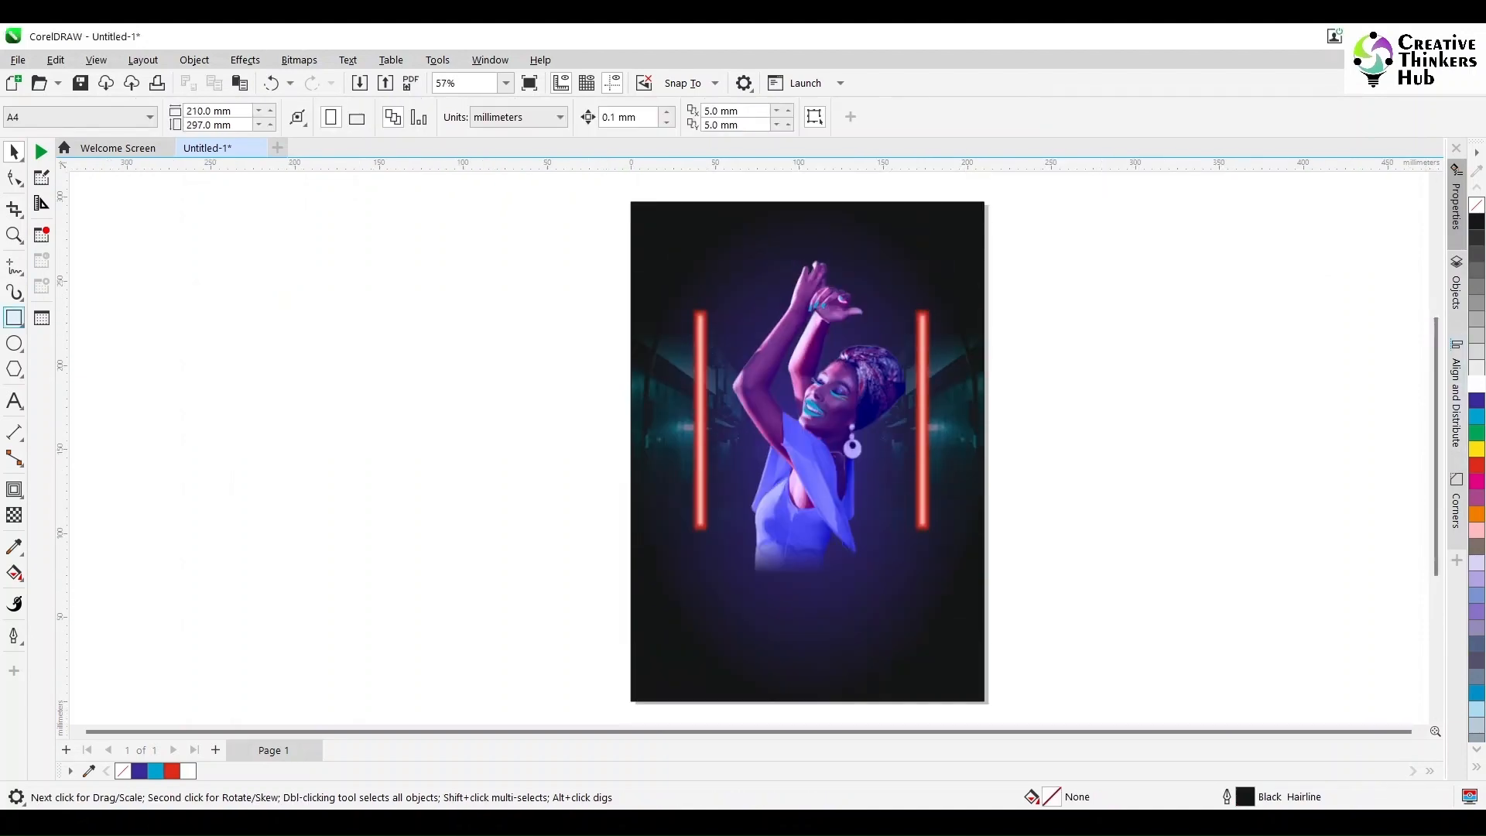
left_click(14, 318)
mouse_move(707, 202)
left_mouse_down()
mouse_move(797, 200)
mouse_move(921, 498)
mouse_move(912, 325)
left_mouse_up()
left_click_drag(810, 315, 793, 655)
key("space")
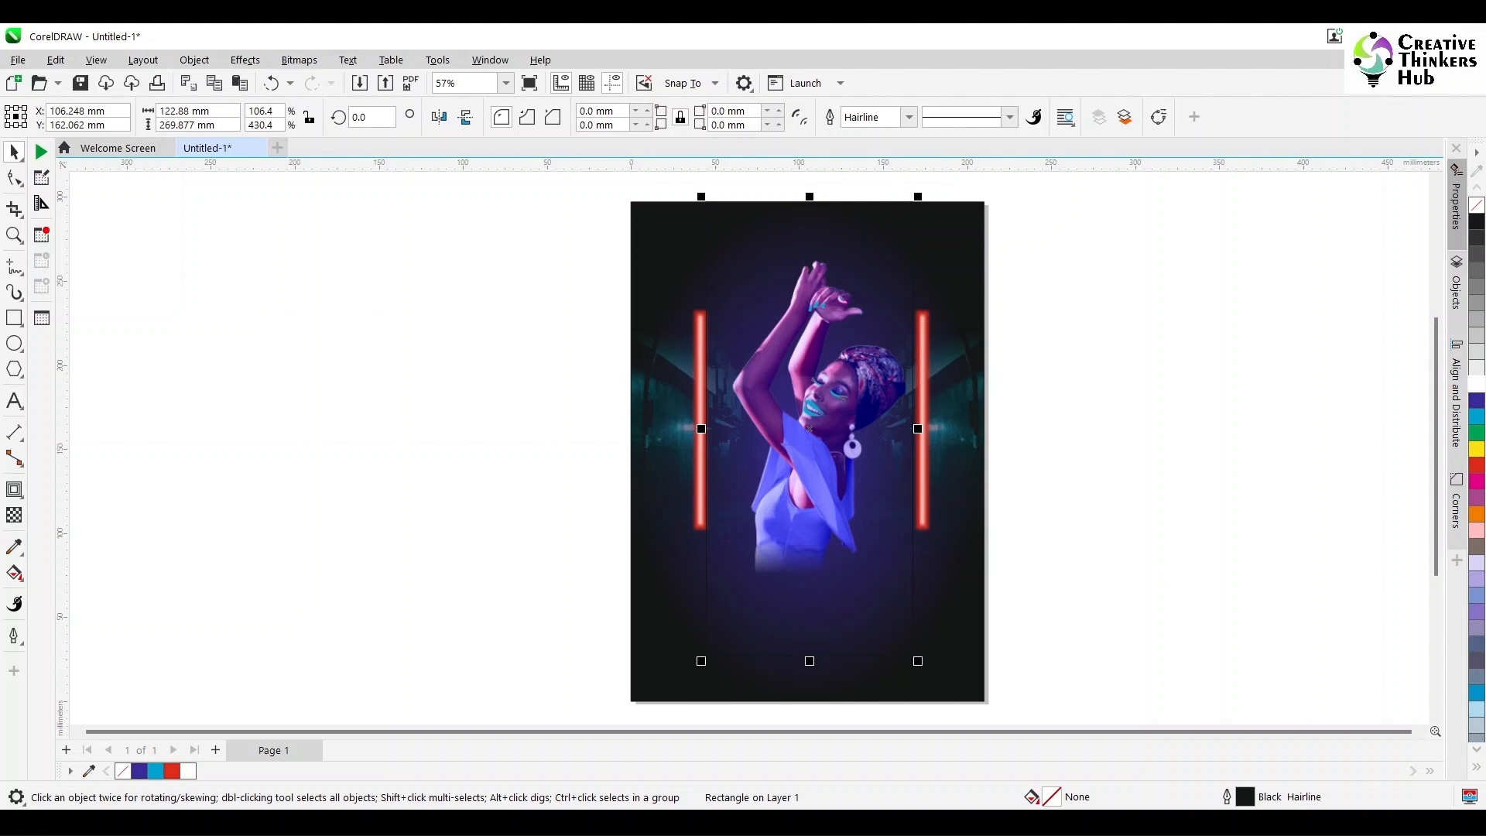
left_click_drag(809, 428, 1119, 443)
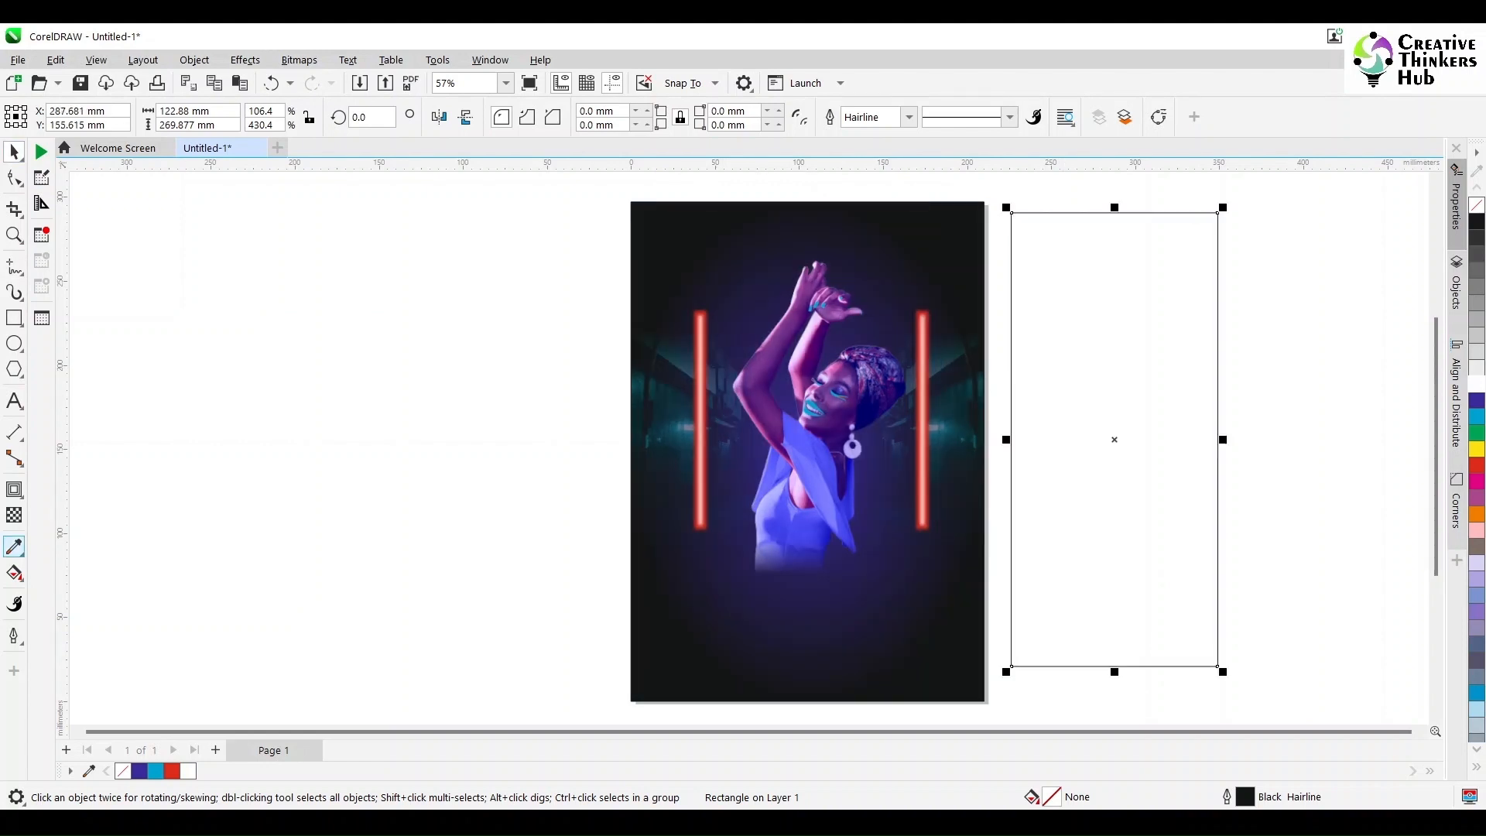
Step: Sample the dark blue of the woman's headscarf and fill the tall rectangle with it
left_click(14, 546)
left_click(865, 414)
left_click(1087, 421)
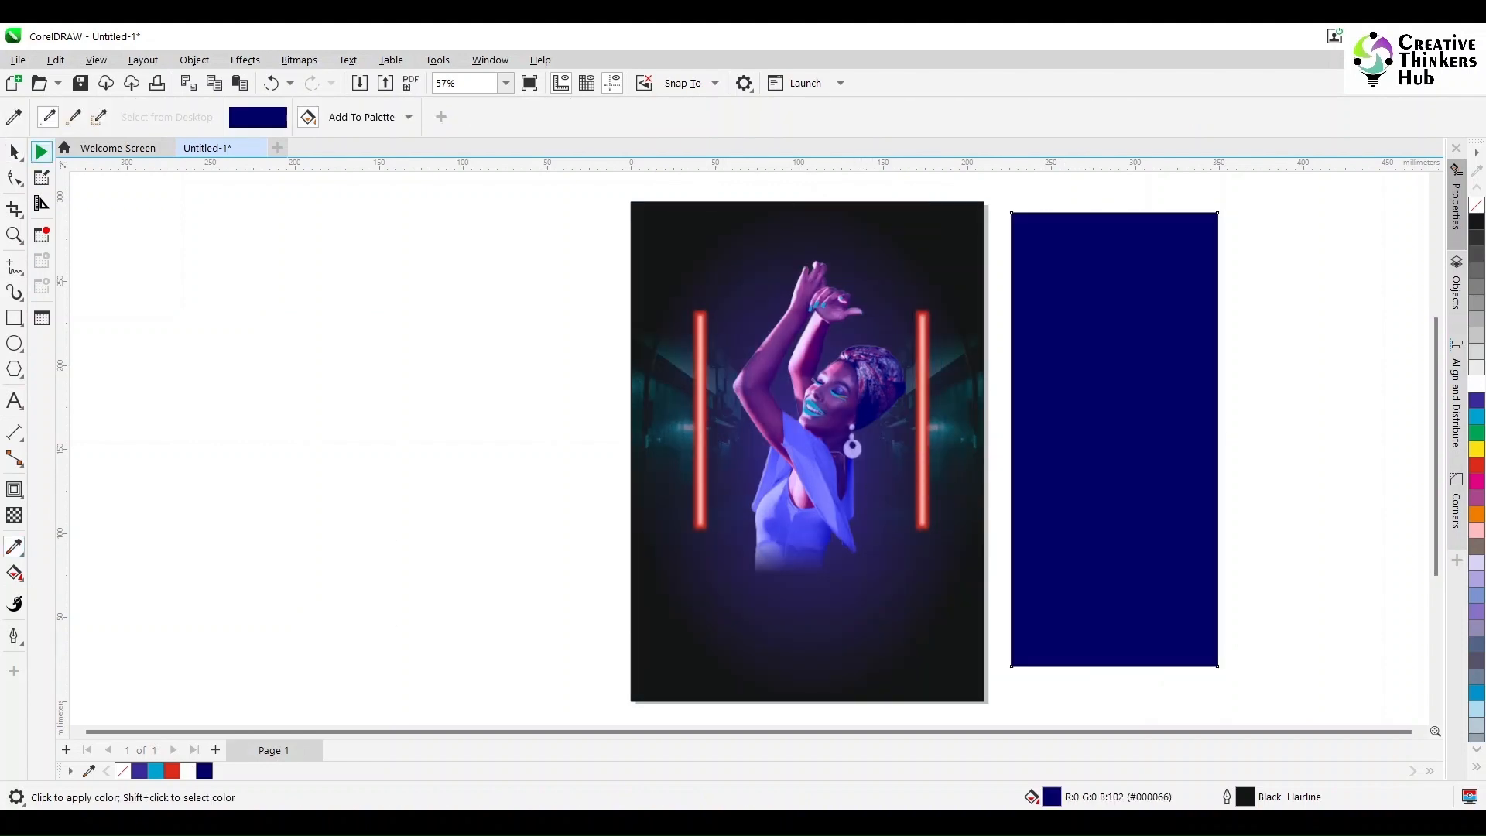
key("space")
Step: Change the rectangle's uniform fill to the CMYK color C100 M100 Y0 K40
key("shift+F11")
left_click(851, 266)
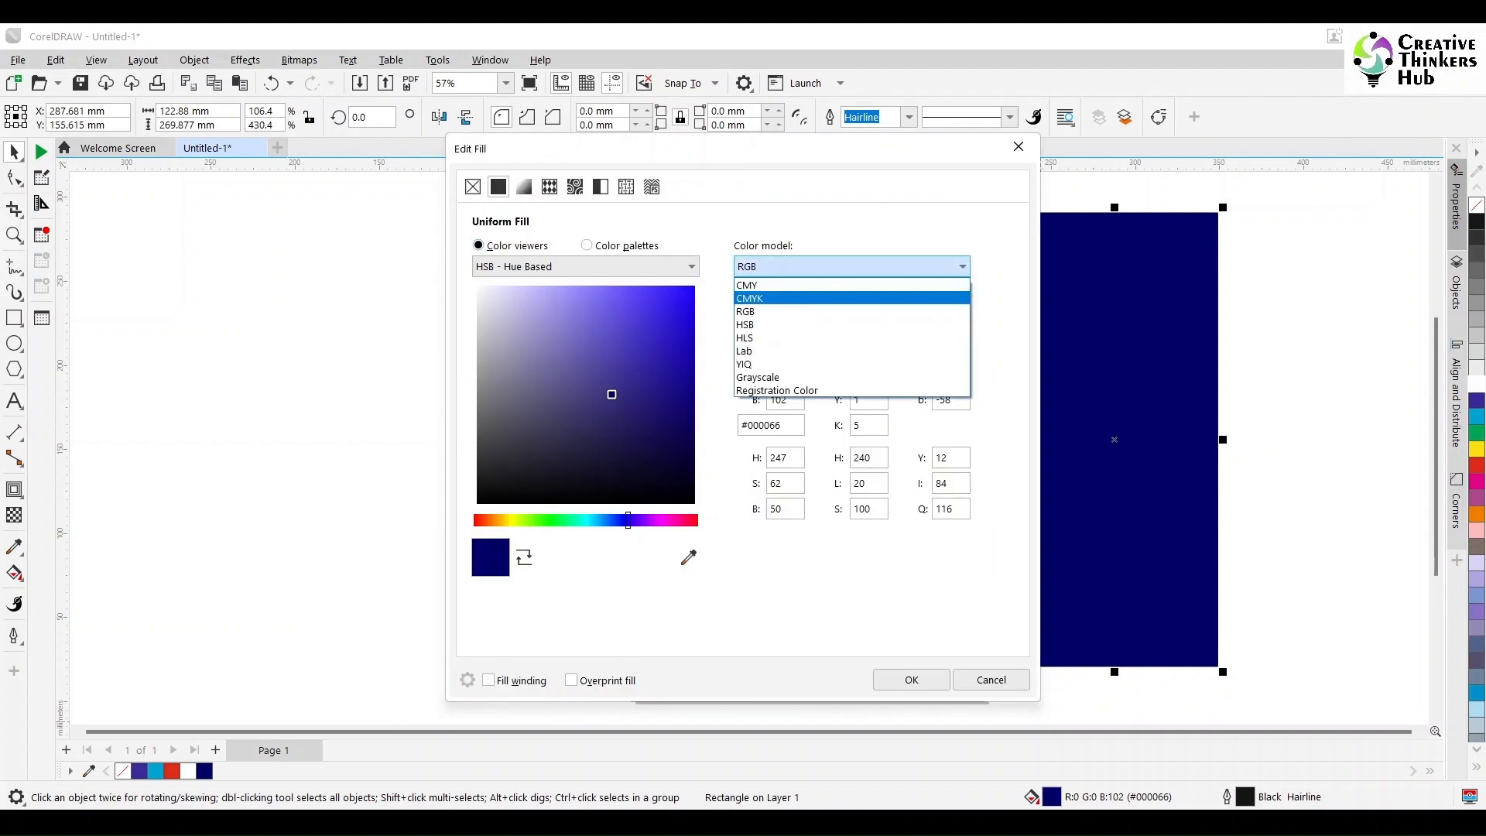
left_click(850, 298)
double_click(865, 349)
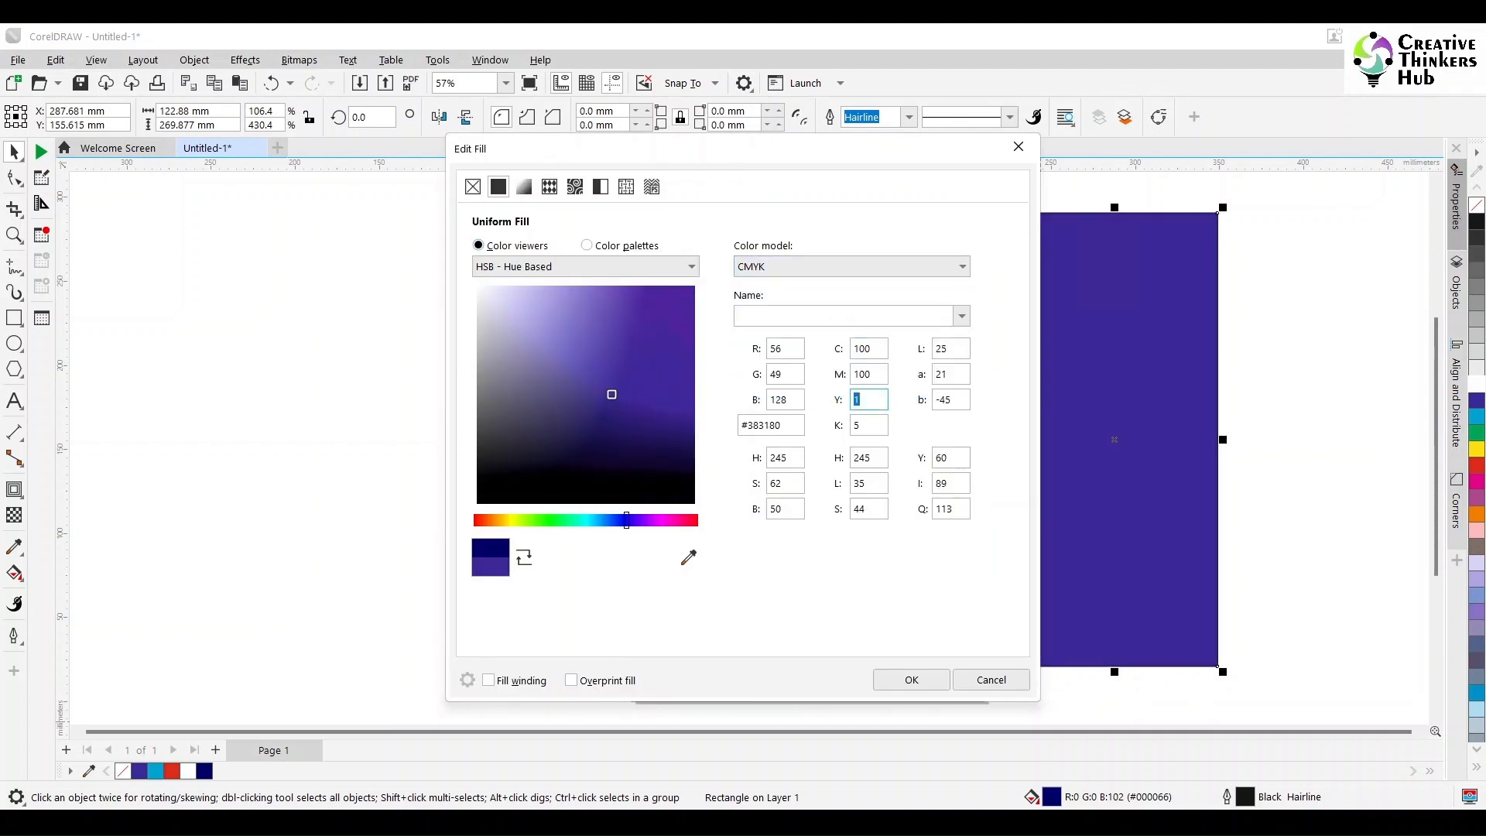
type("20")
key("Tab")
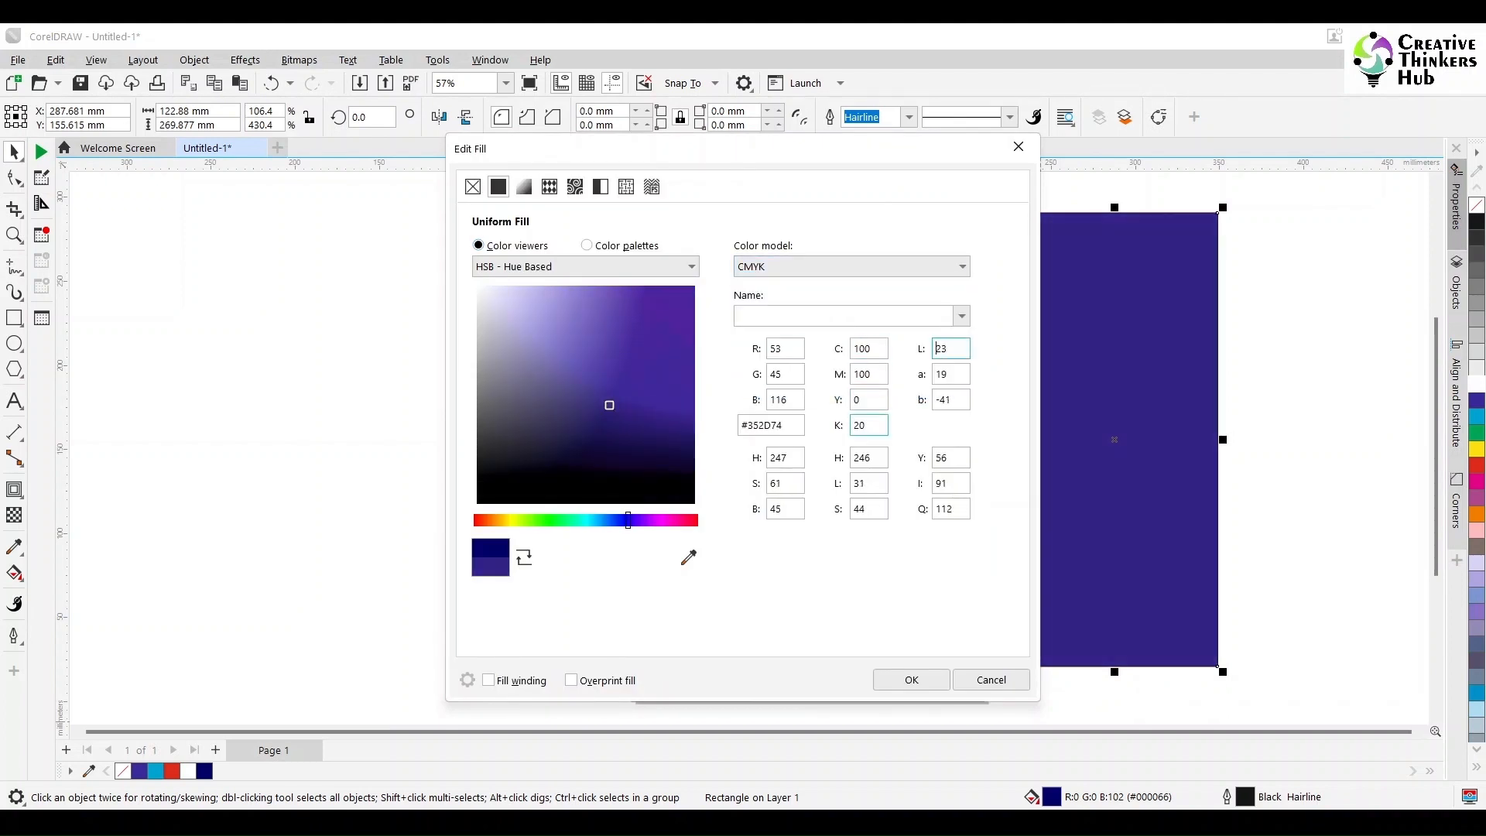
key("Tab")
key("Return")
left_click(1084, 325)
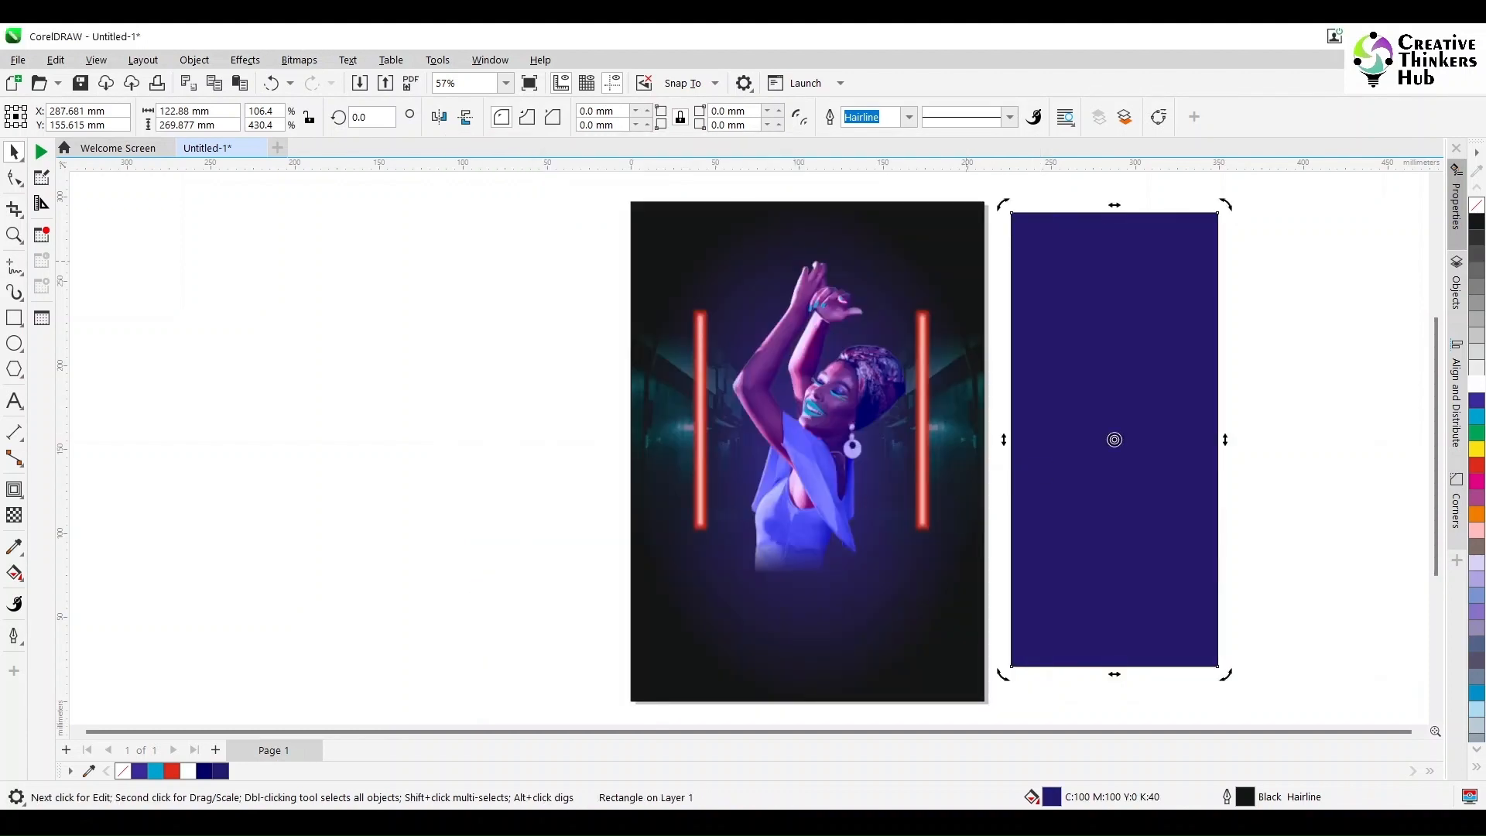
Step: Center the blue rectangle horizontally on the poster background
left_click(965, 261, "shift")
key("c")
key("Escape")
Step: Group the two white bars and center the group horizontally on the poster background
left_click(699, 364)
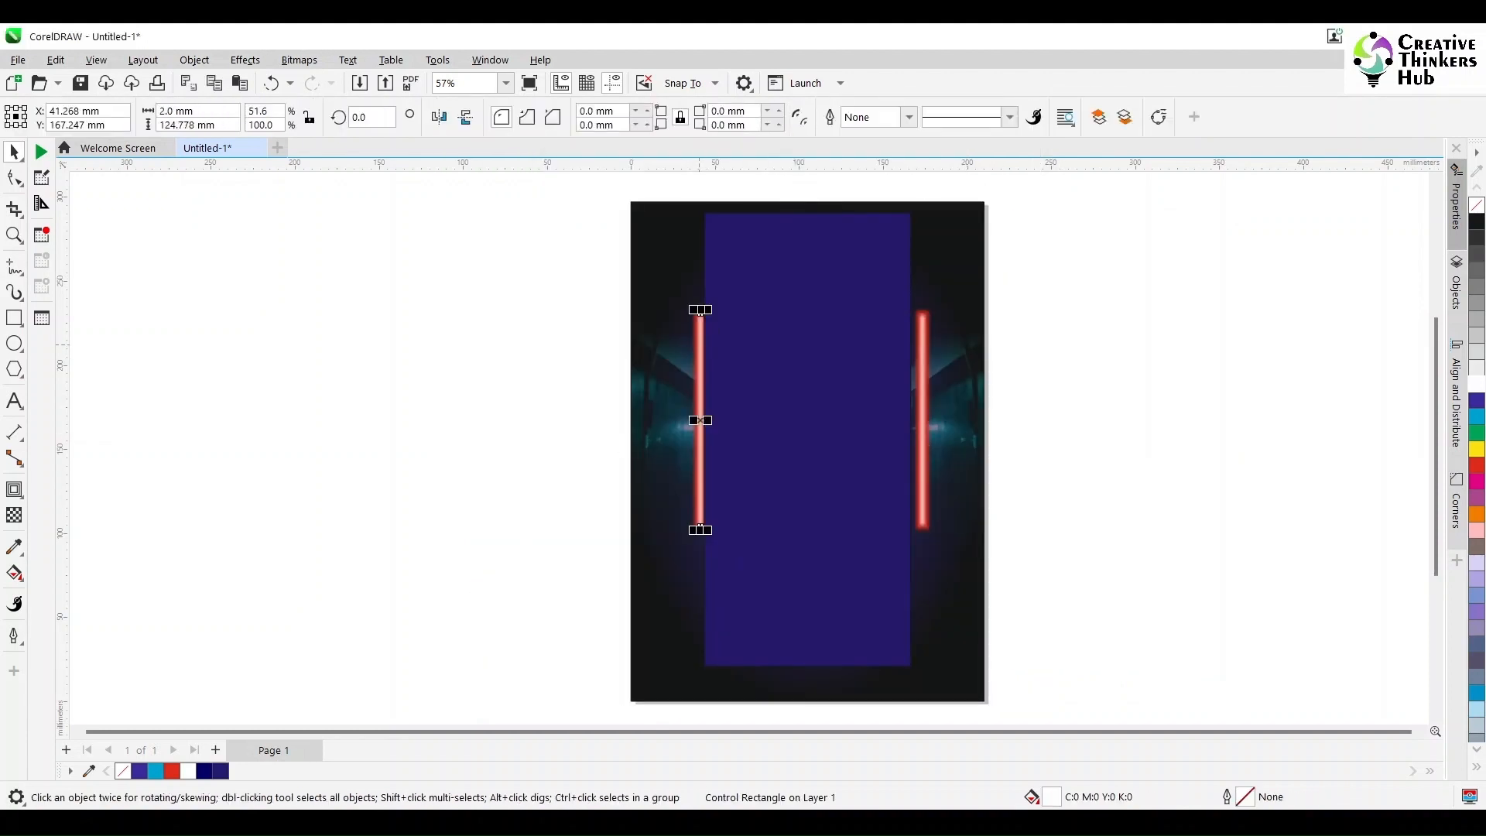
left_click(921, 343, "shift")
key("ctrl+g")
left_click(950, 309, "shift")
key("c")
Step: Stretch the blue rectangle to the glowing bars and the page's top edge, about 127 by 276 mm, and remove its outline
left_click(852, 408)
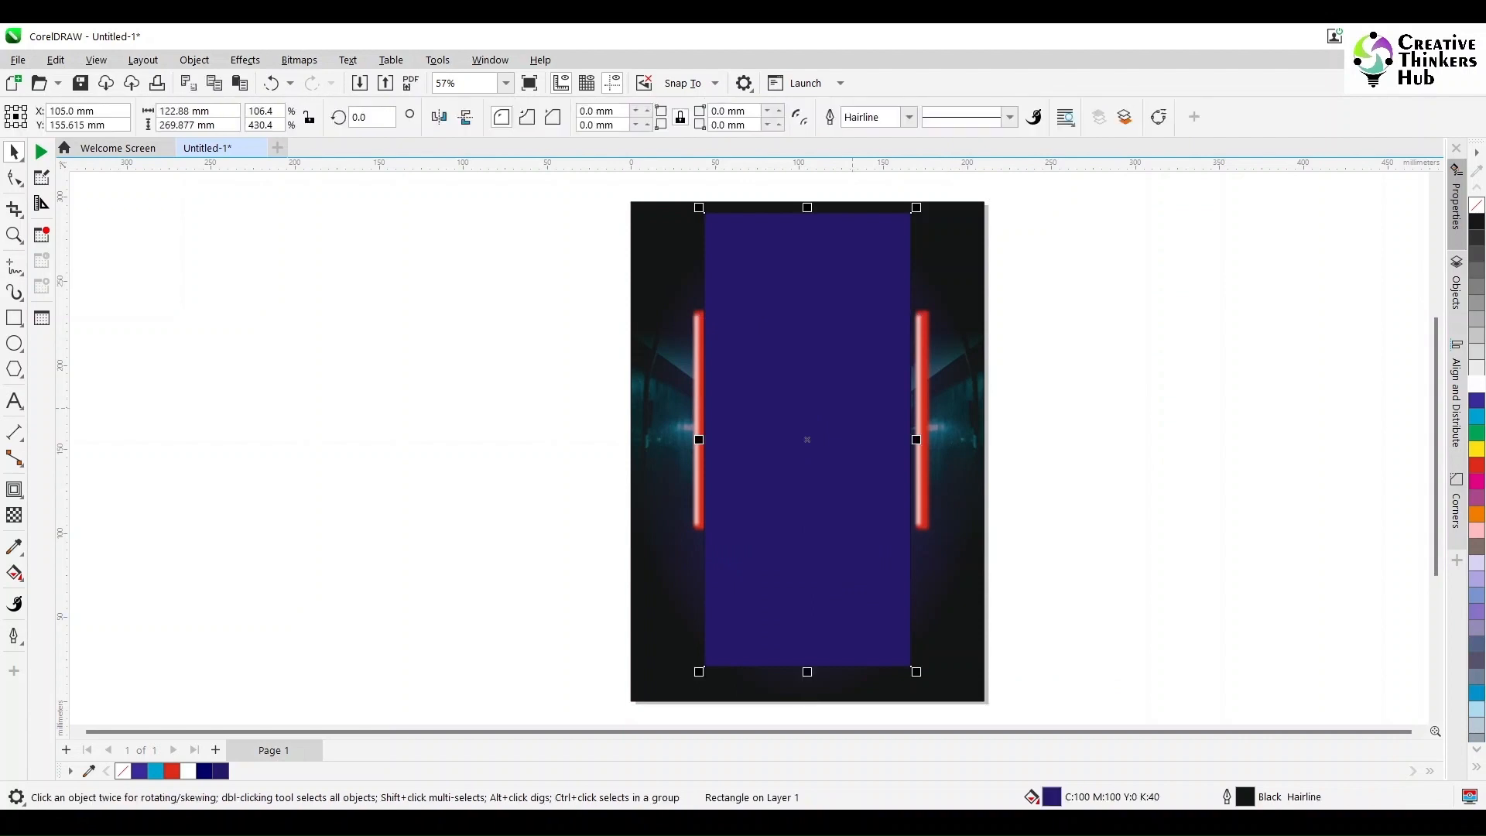
left_click_drag(703, 440, 701, 441)
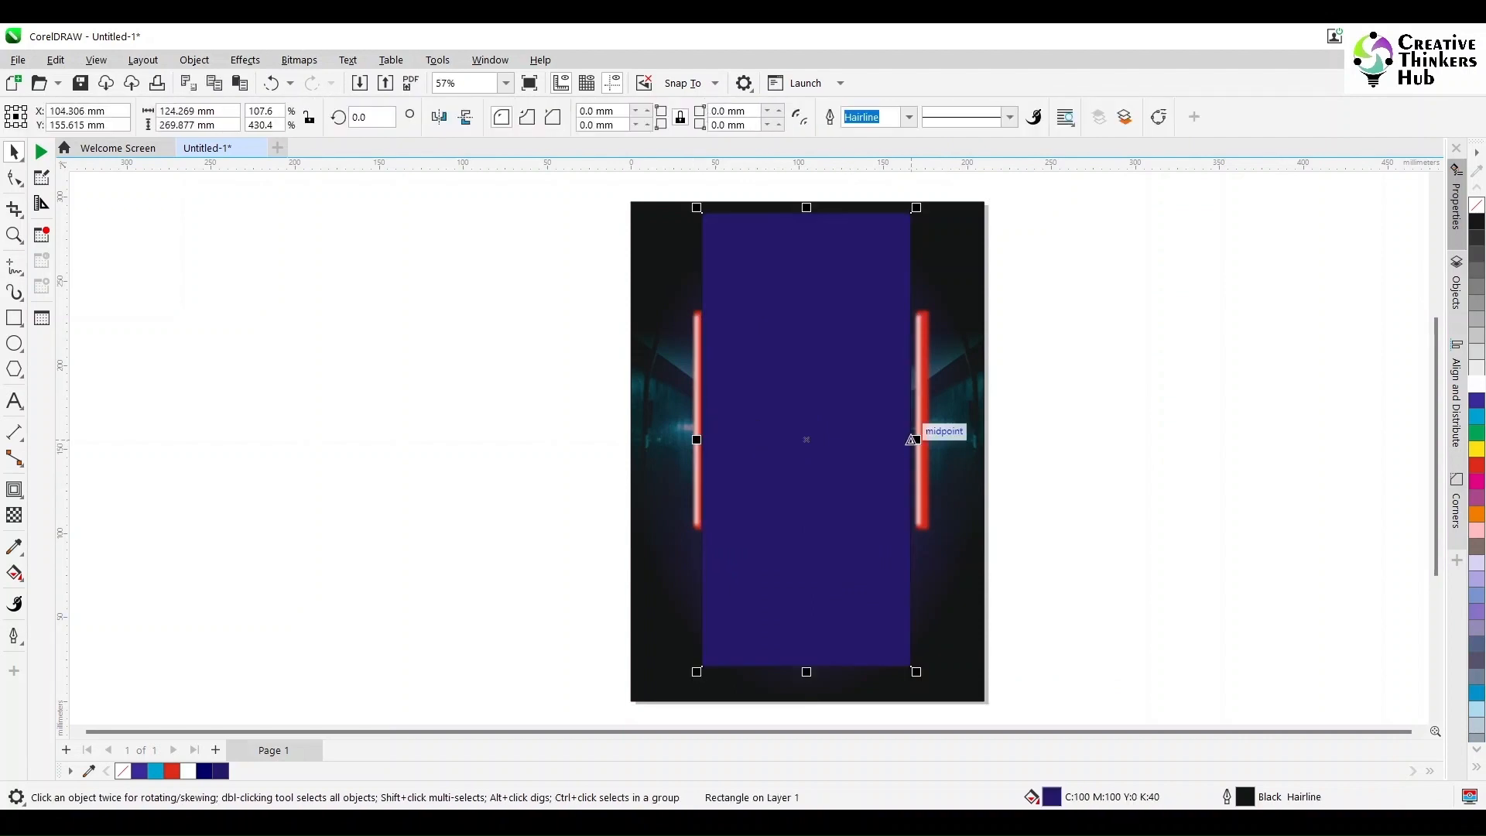
left_click_drag(912, 439, 915, 440)
left_click_drag(808, 206, 809, 197)
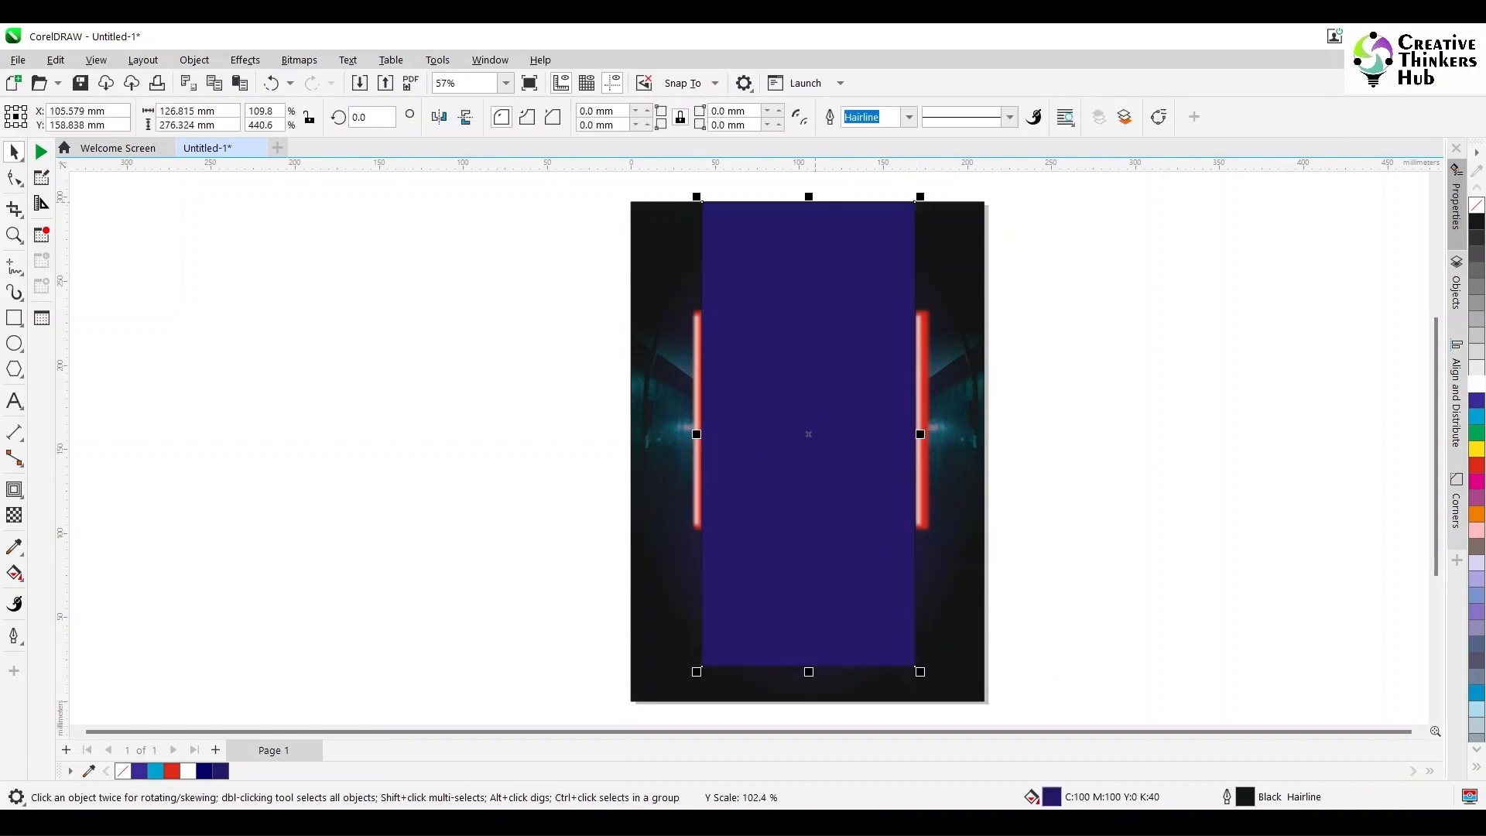
right_click(1476, 205)
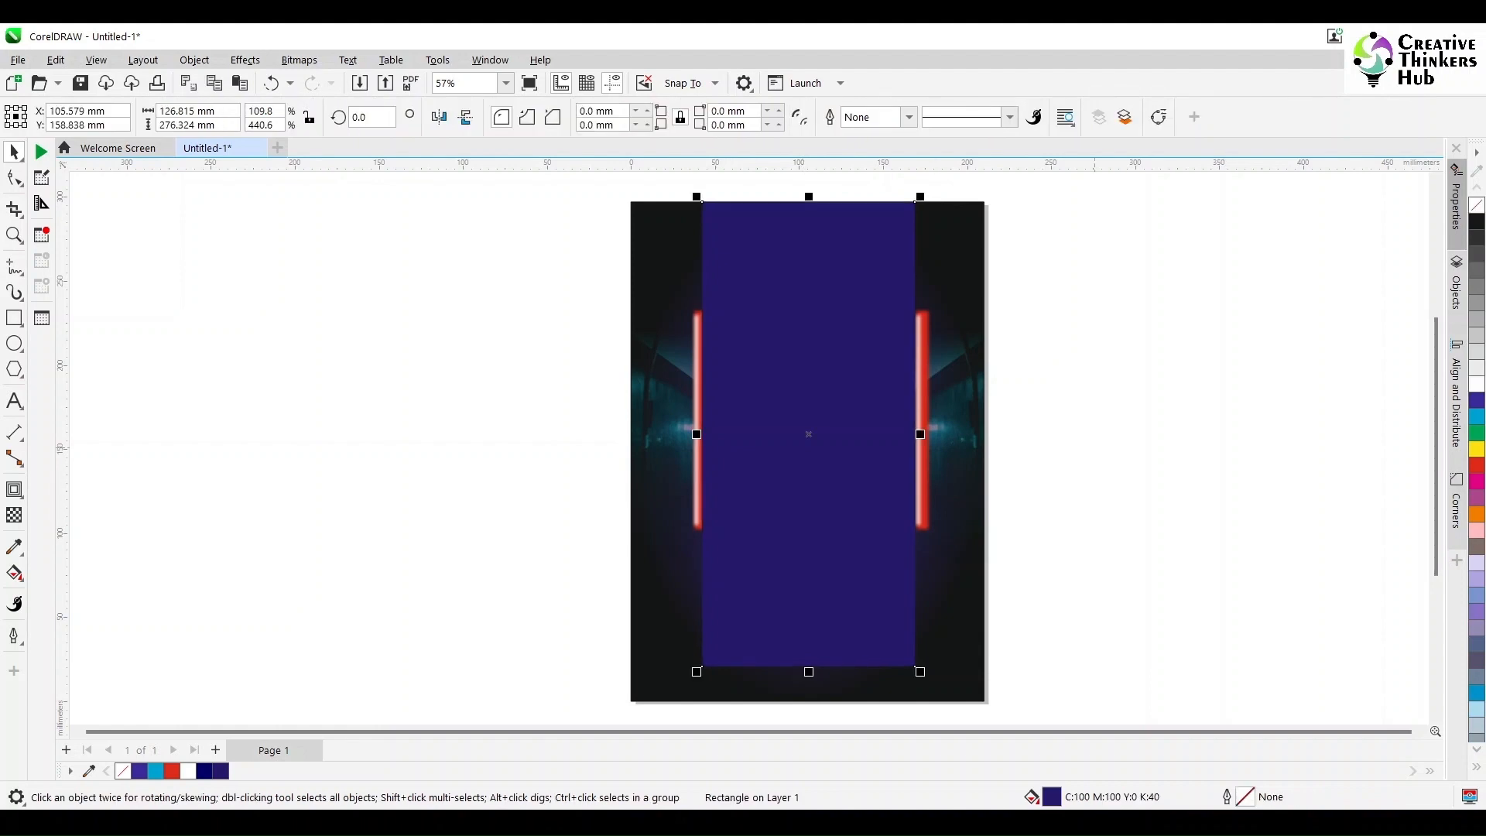
Step: Apply a uniform transparency of 50 to the blue rectangle and convert it to a 300 dpi RGB bitmap
left_click(14, 515)
left_click(42, 117)
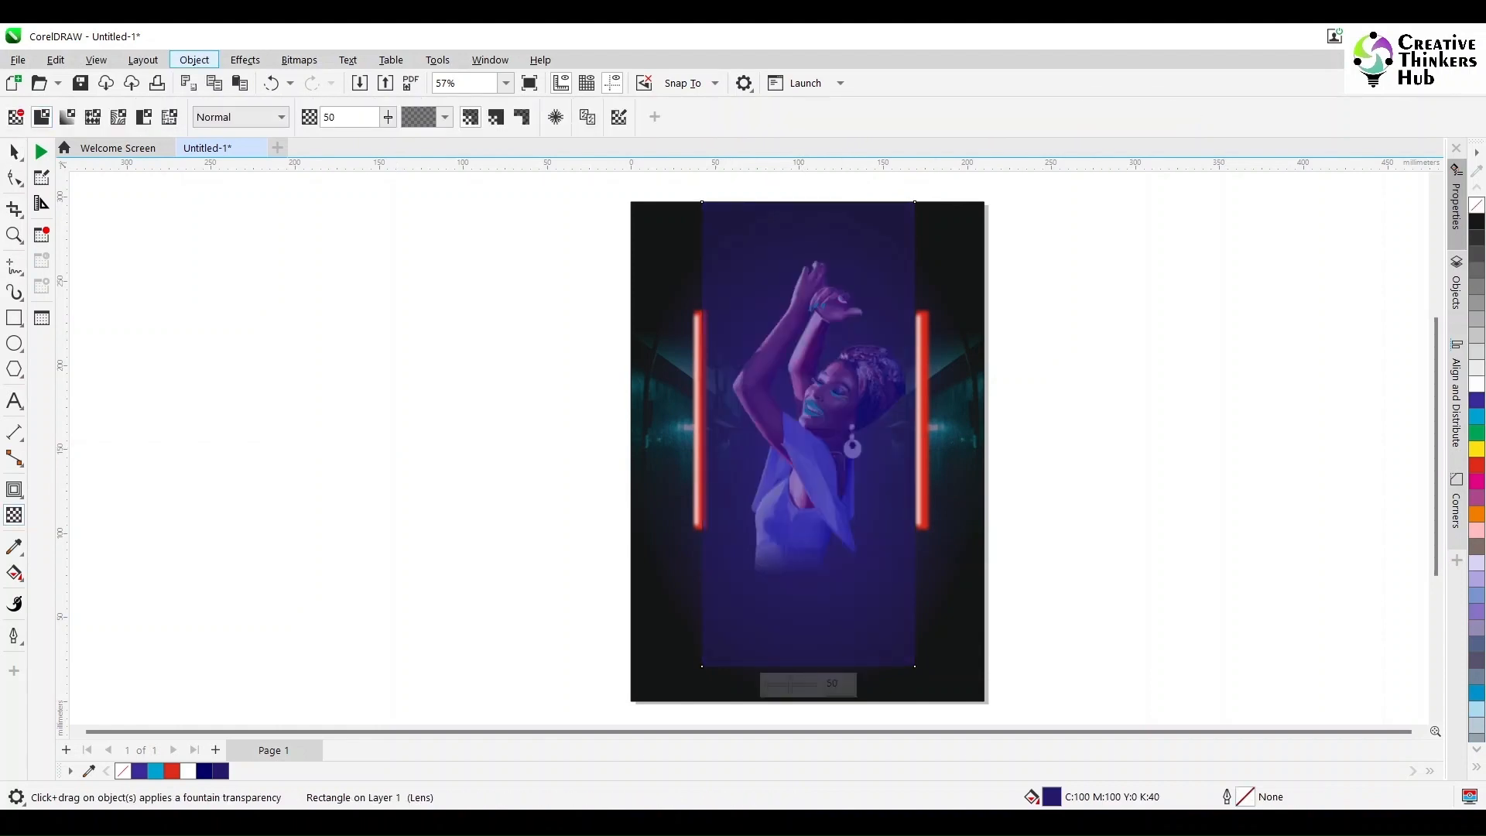
left_click(194, 60)
mouse_move(232, 126)
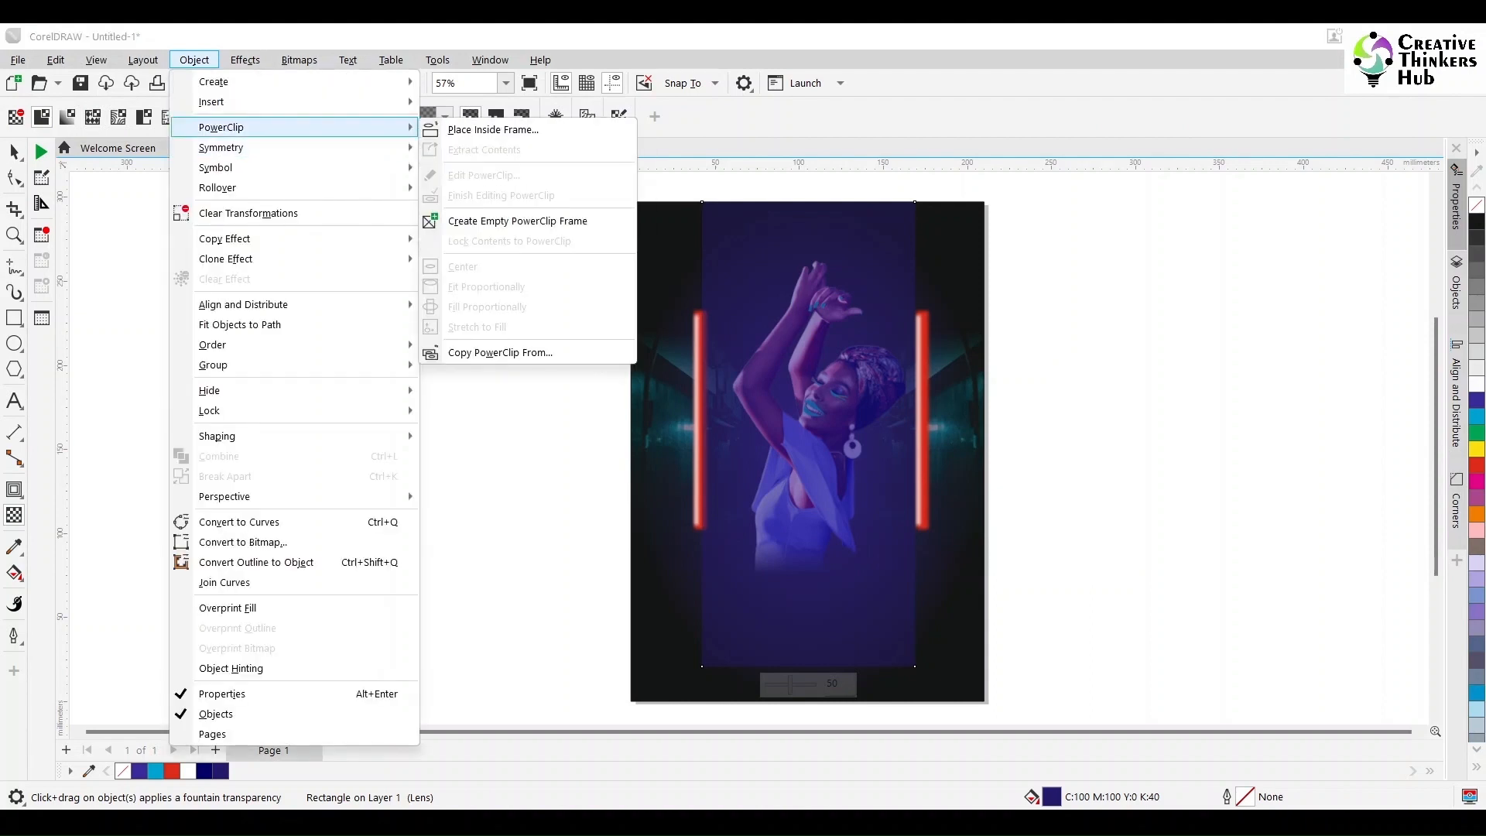
left_click(299, 59)
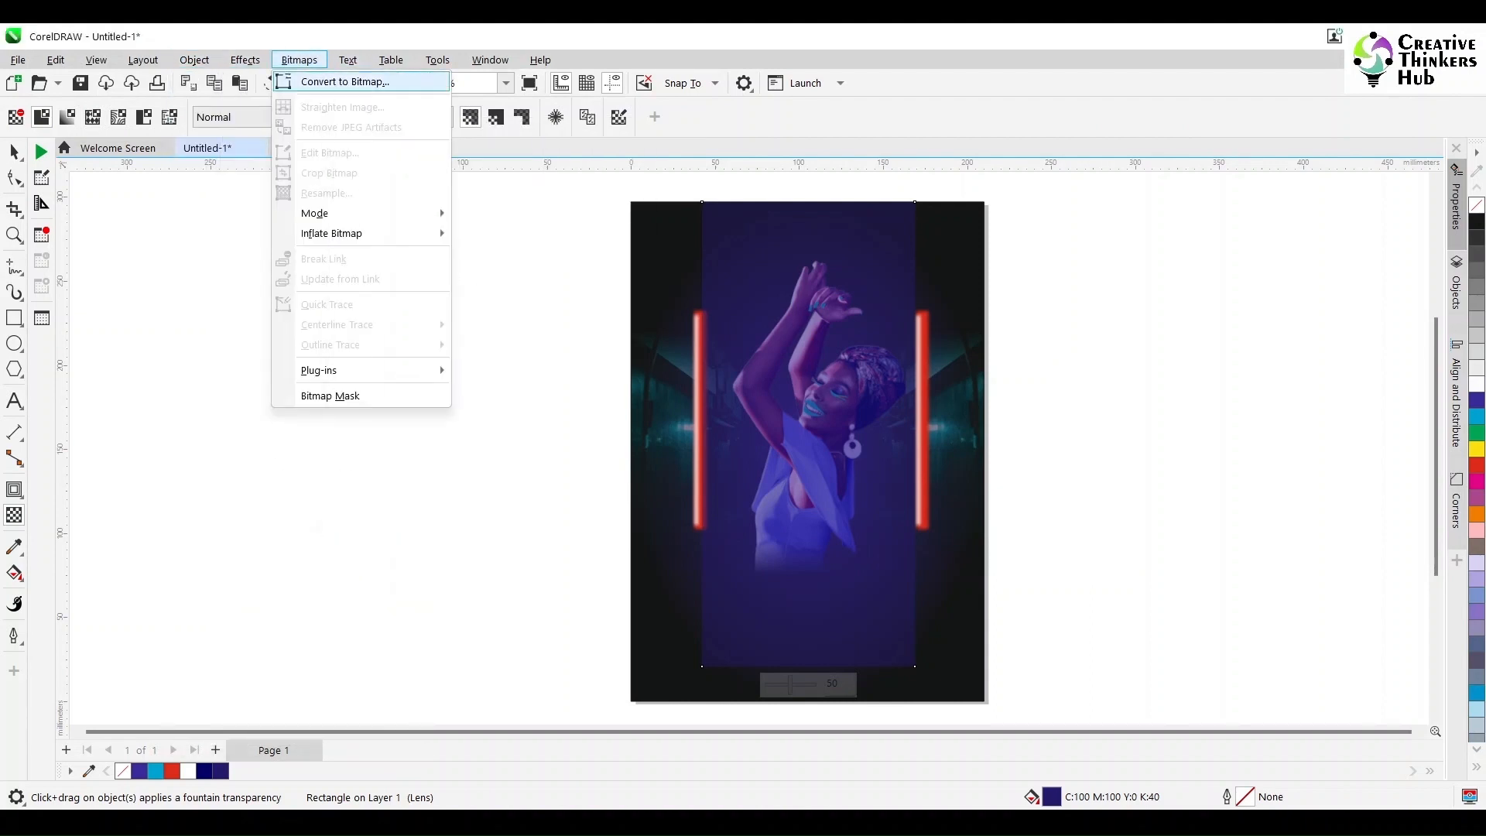
left_click(333, 83)
left_click(762, 524)
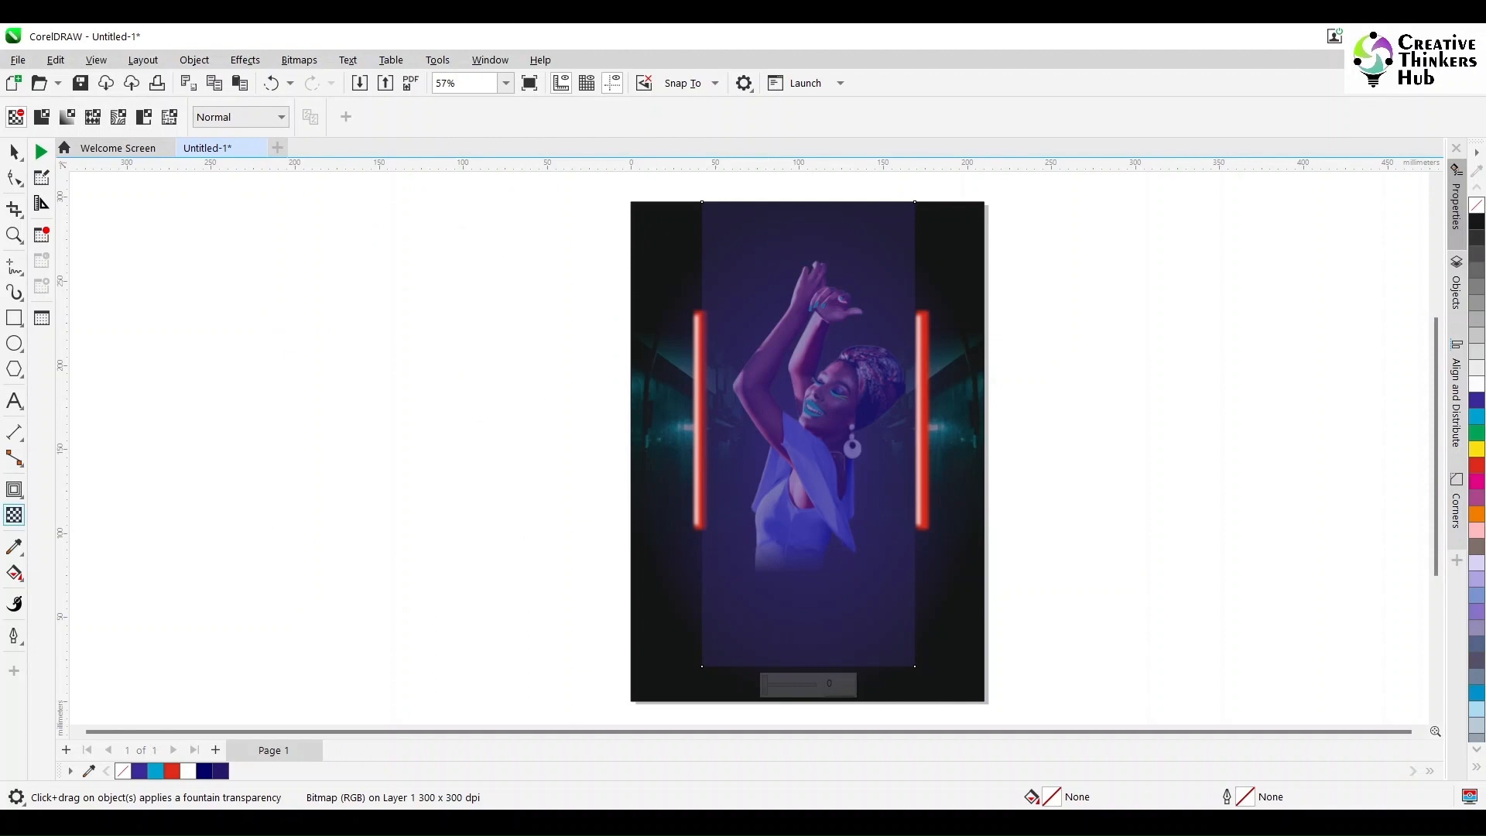
Step: Fade out the lower end of the blue panel with a linear fountain transparency and convert it to a bitmap again
left_click_drag(787, 587, 786, 464)
left_click_drag(789, 653, 788, 593)
key("space")
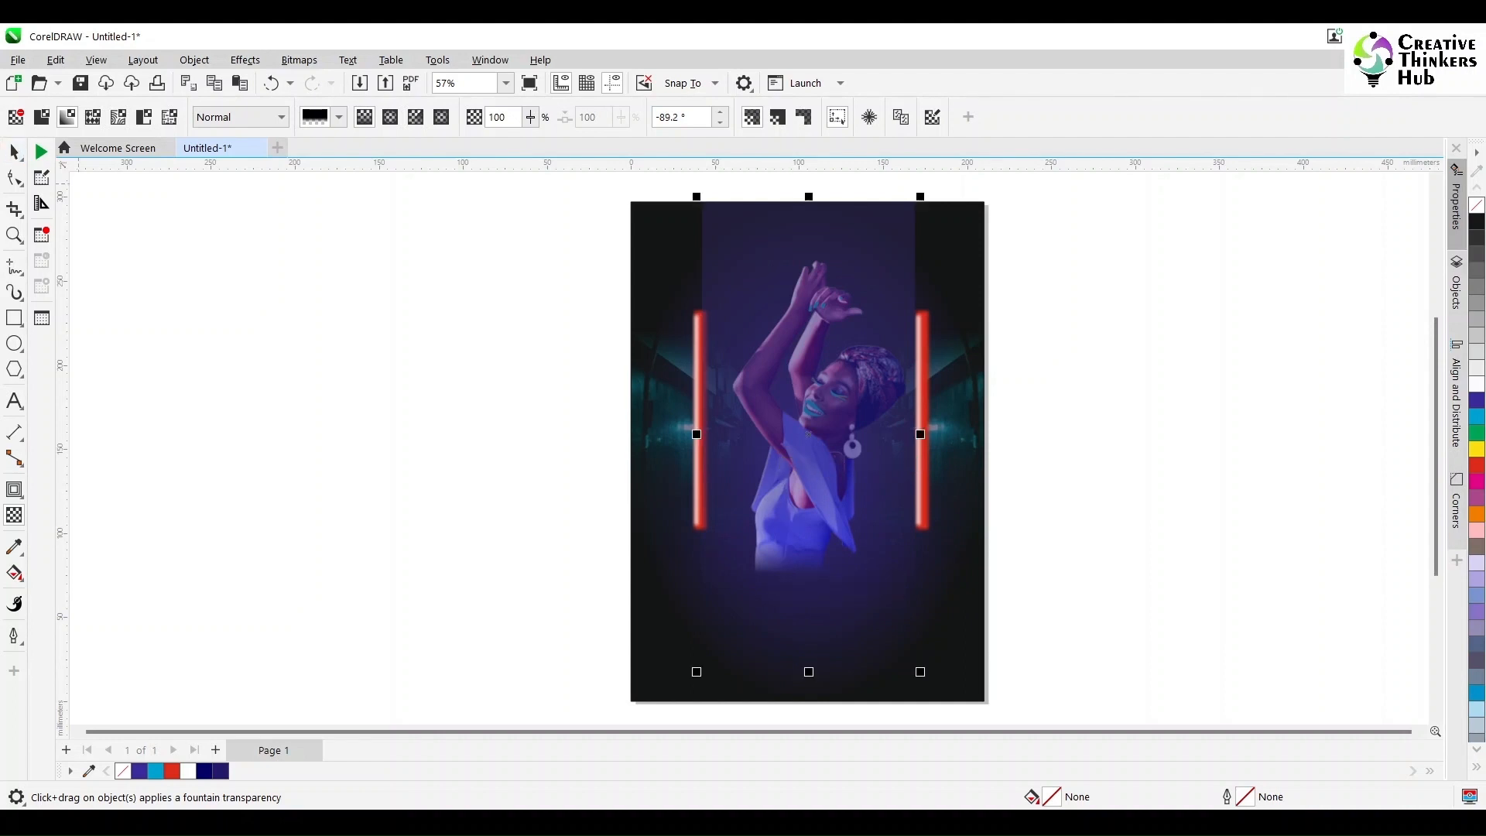
left_click(299, 60)
left_click(340, 80)
key("Return")
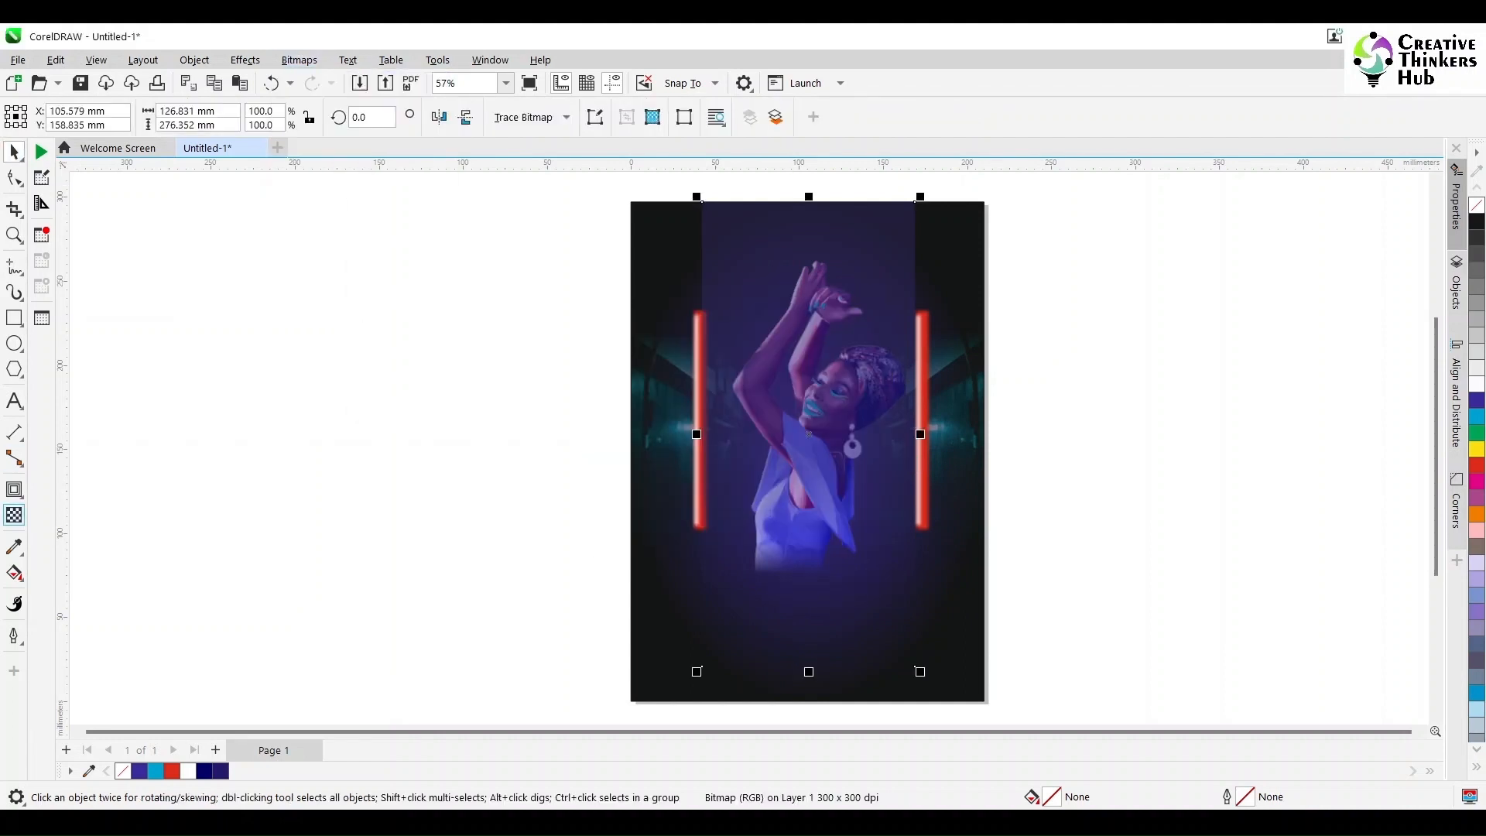
Step: Fade out the blue panel's left edge with a linear fountain transparency and convert it to a 300 dpi RGB bitmap with transparent background
key("space")
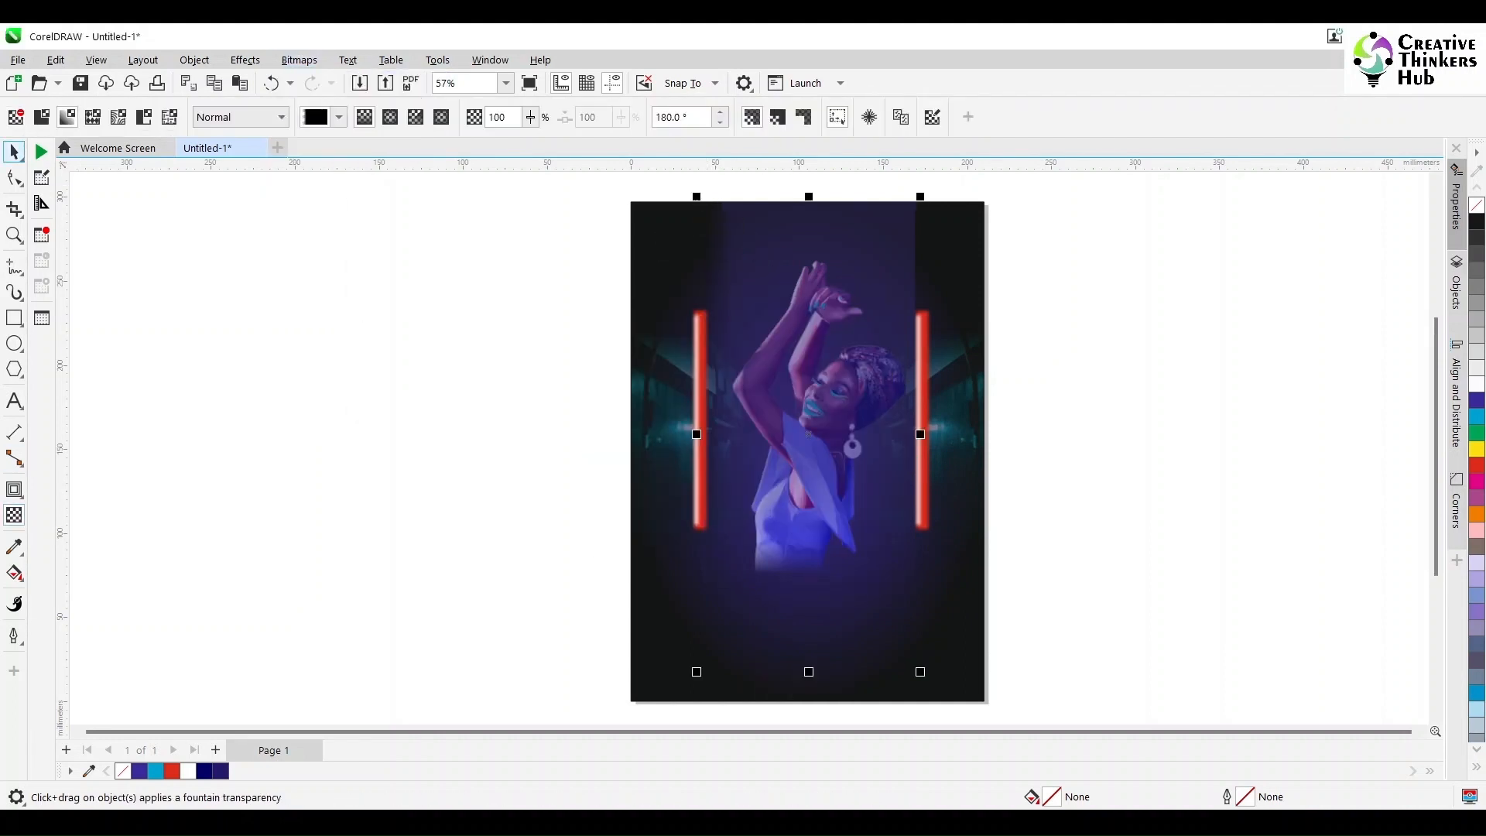
key("space")
left_click(194, 59)
mouse_move(223, 127)
left_click(497, 129)
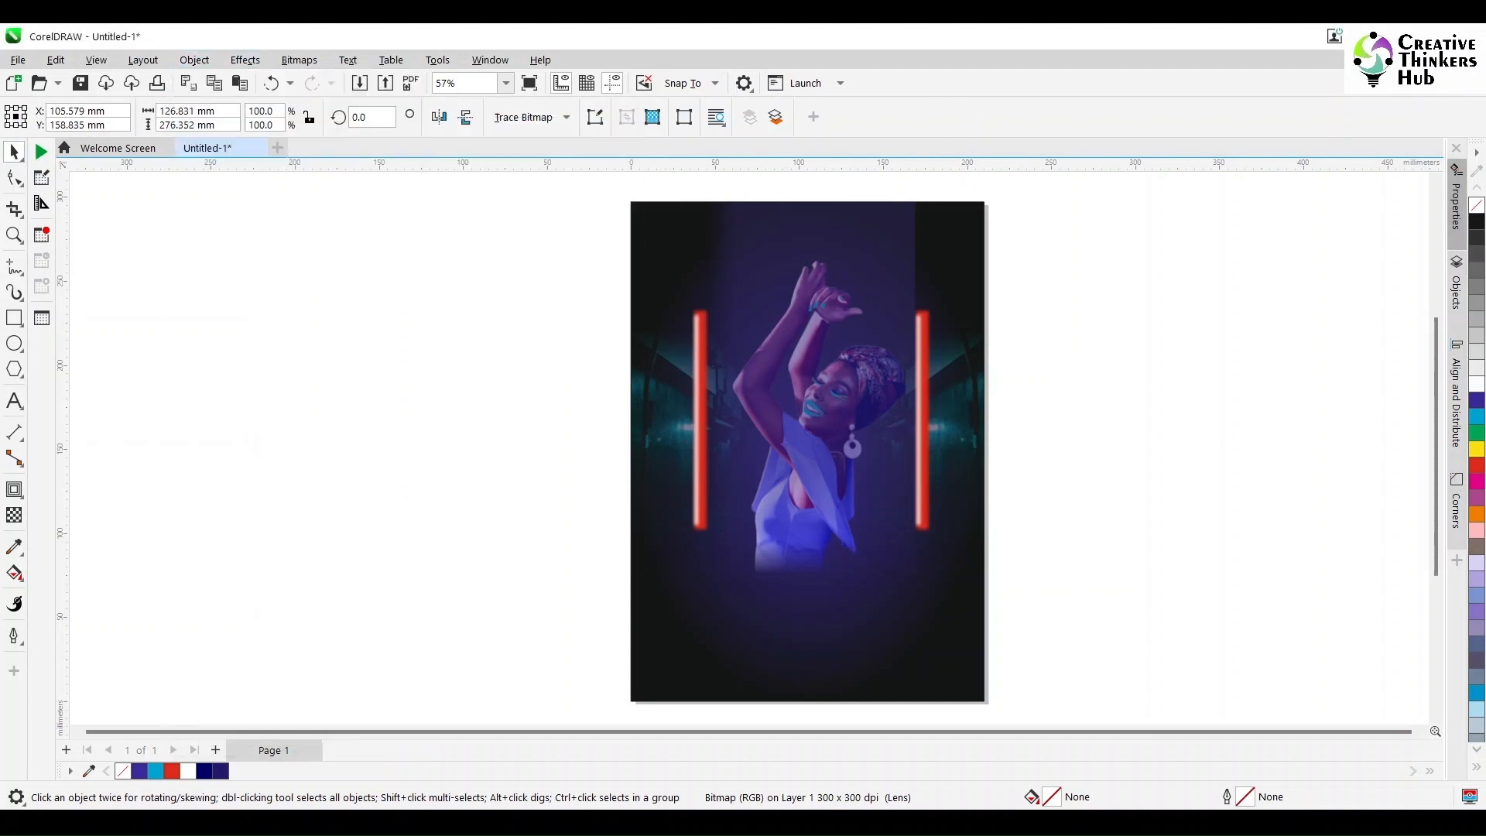
key("Escape")
left_click(809, 434)
left_click(299, 60)
left_click(338, 80)
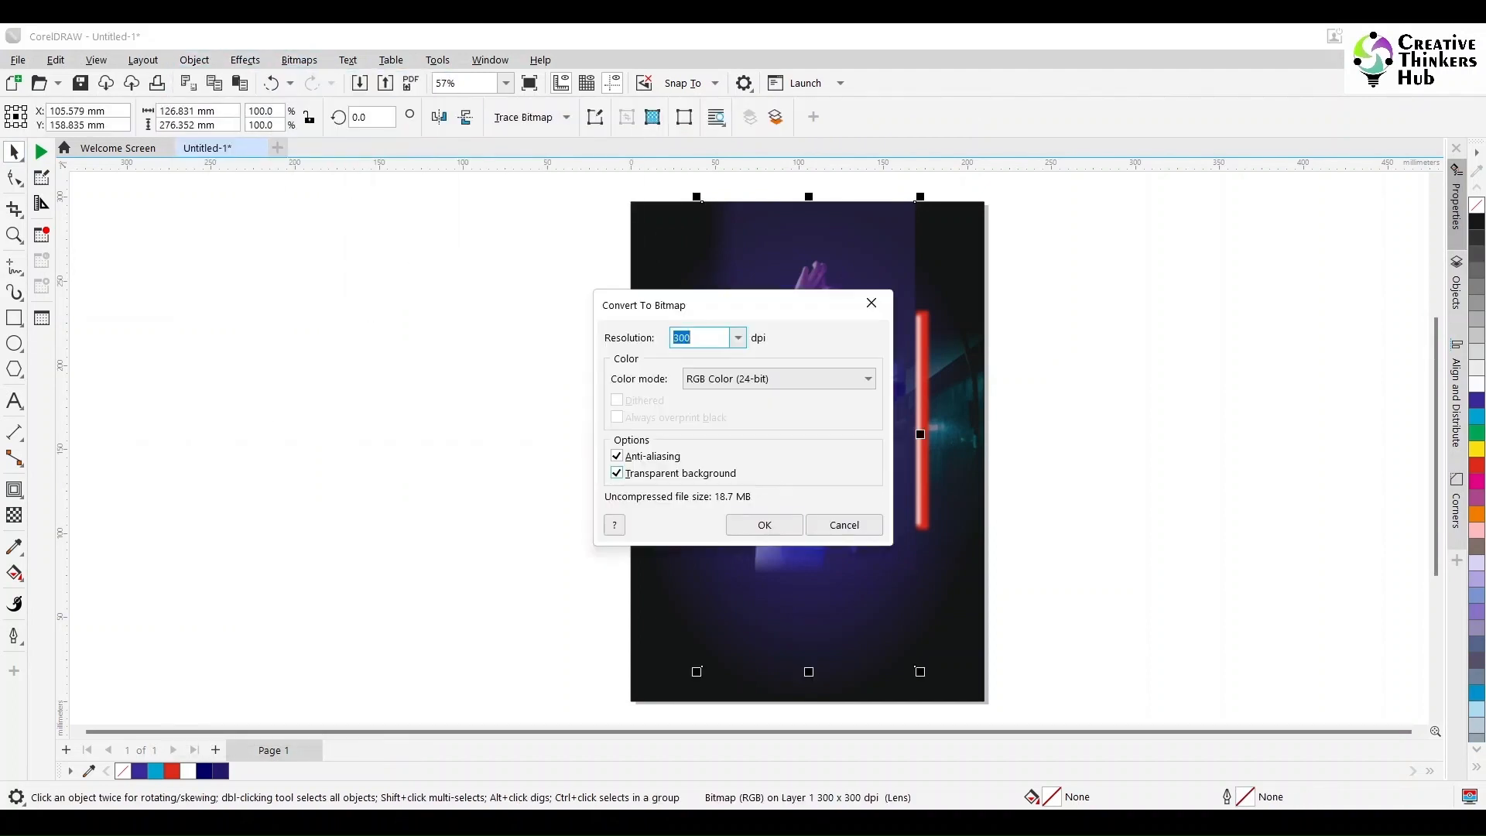
left_click(763, 524)
Step: Fade out the blue panel's right edge with a short horizontal fountain transparency and convert the panel to a bitmap again
left_click(14, 516)
left_click_drag(886, 215, 915, 215)
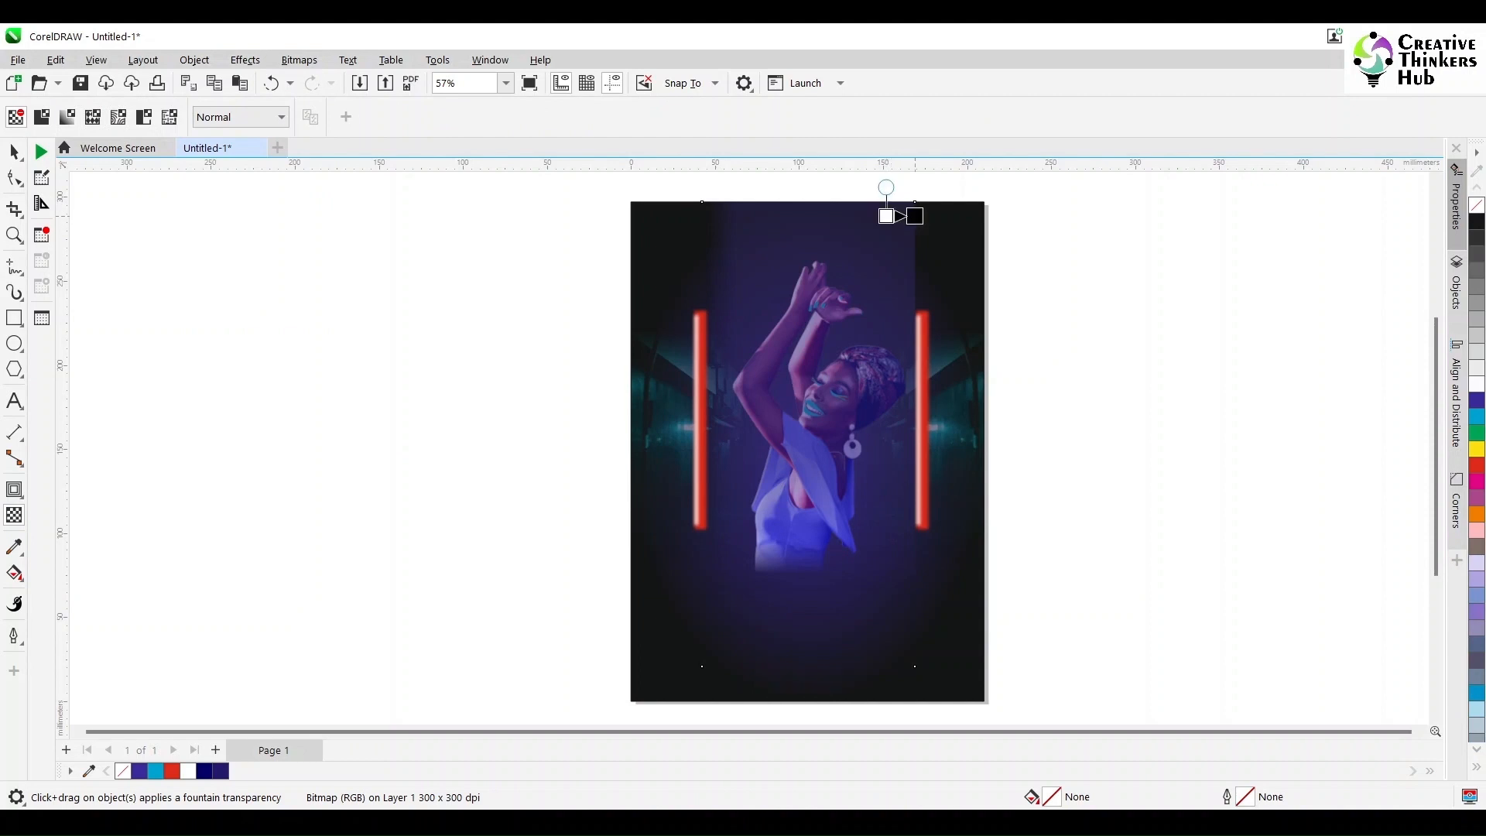
left_click(14, 152)
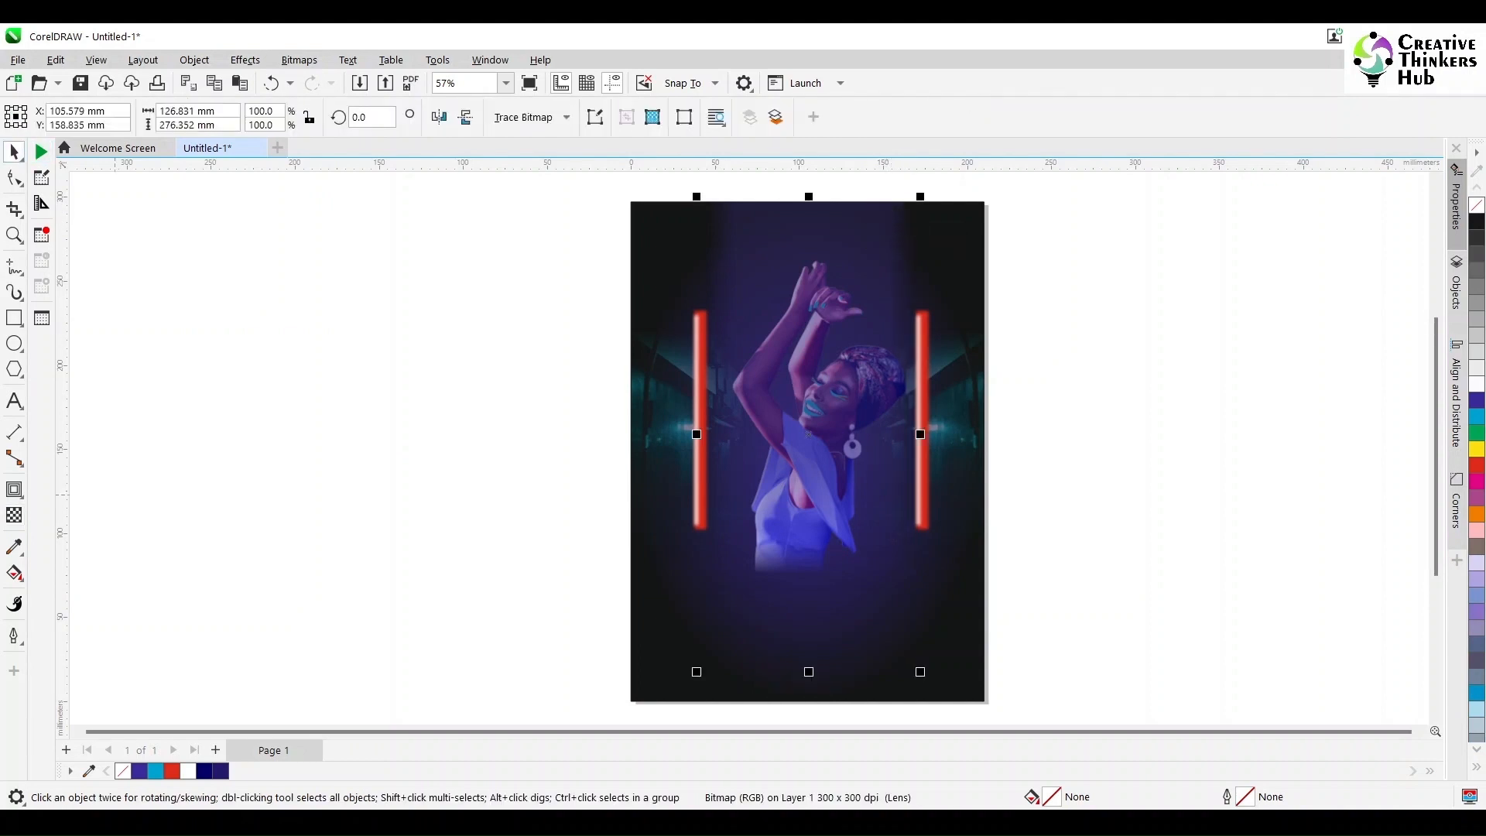
left_click(300, 60)
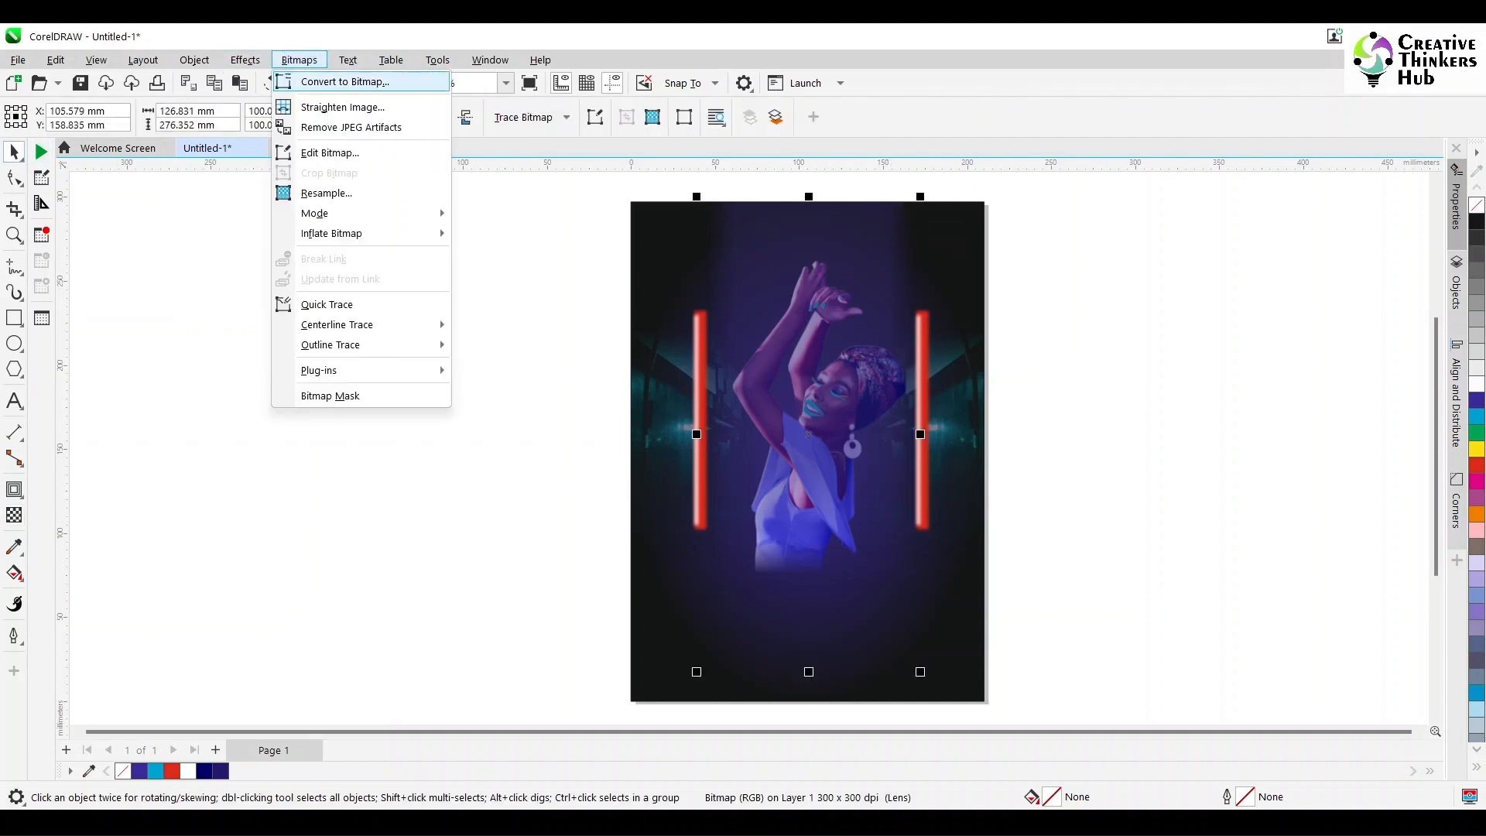
left_click(344, 81)
left_click(763, 524)
key("Escape")
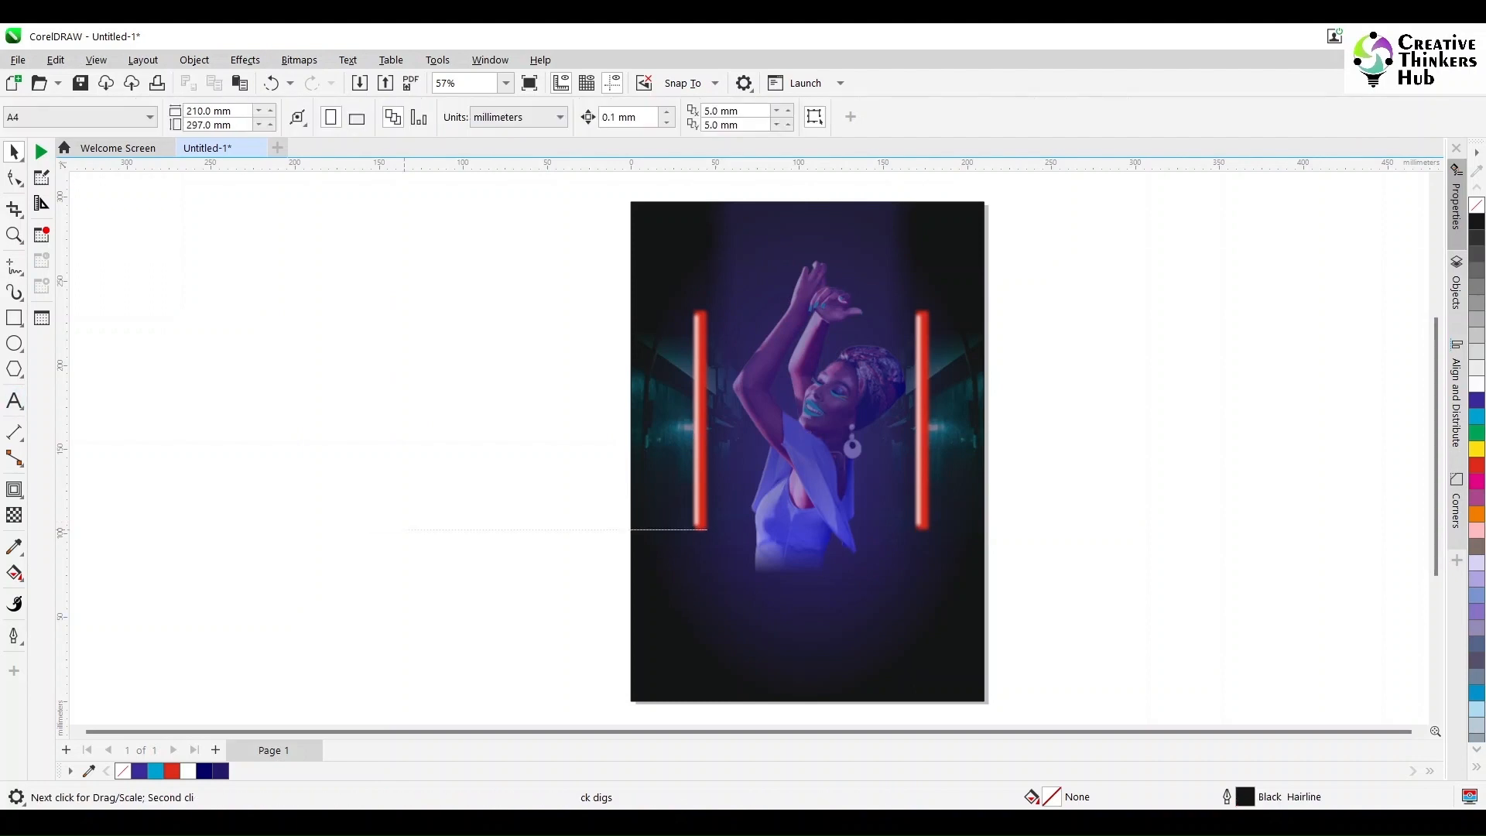
Step: Add the artistic text "GLOW EVENT" on the empty area beside the poster page
key("F8")
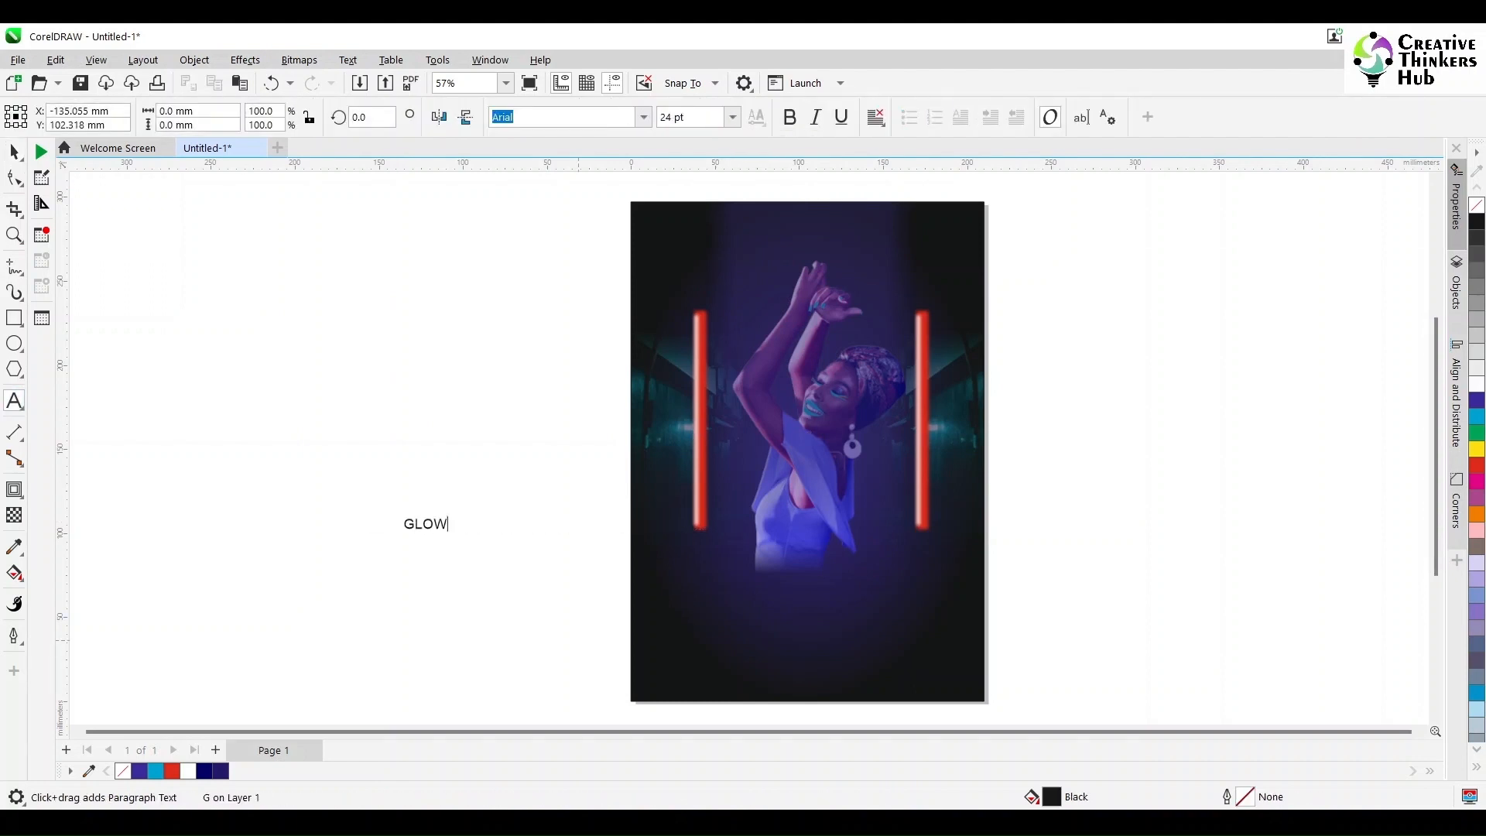
left_click(14, 151)
key("Escape")
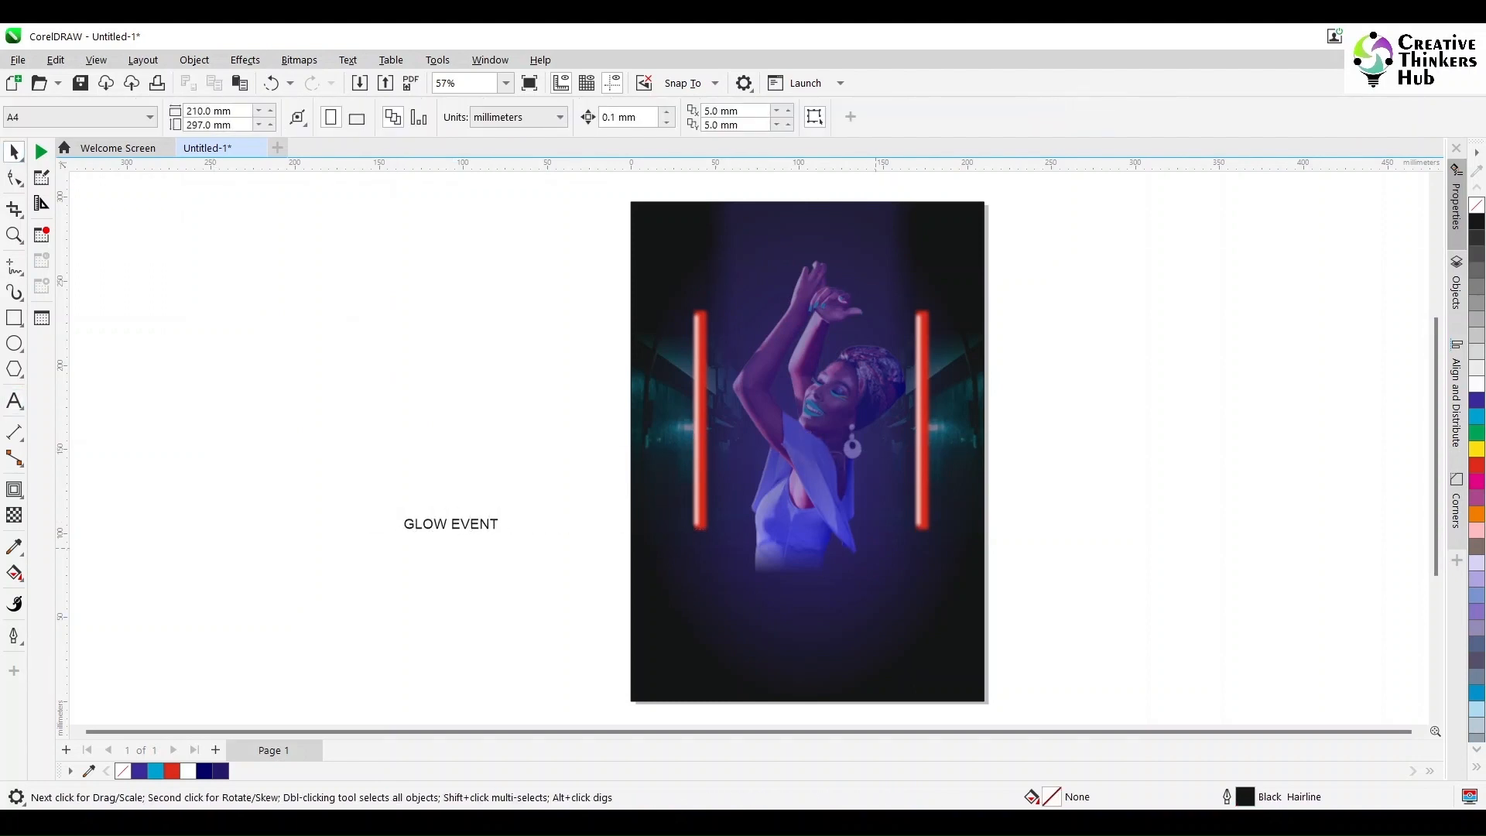
Step: Reorder the blue panel so it sits behind the dancing woman and glowing bars but above the poster background
left_click(808, 434)
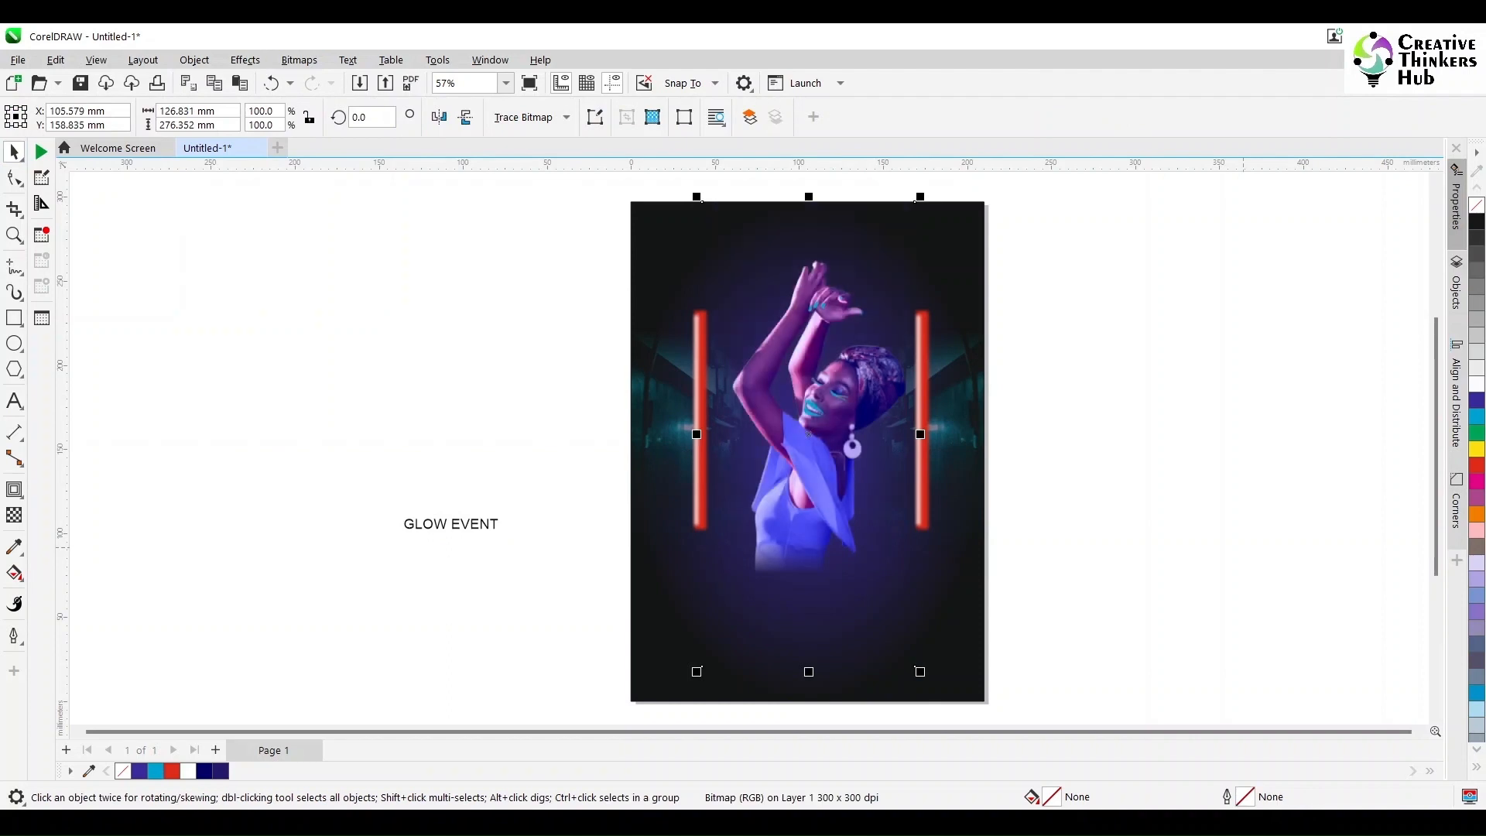
left_click(953, 334)
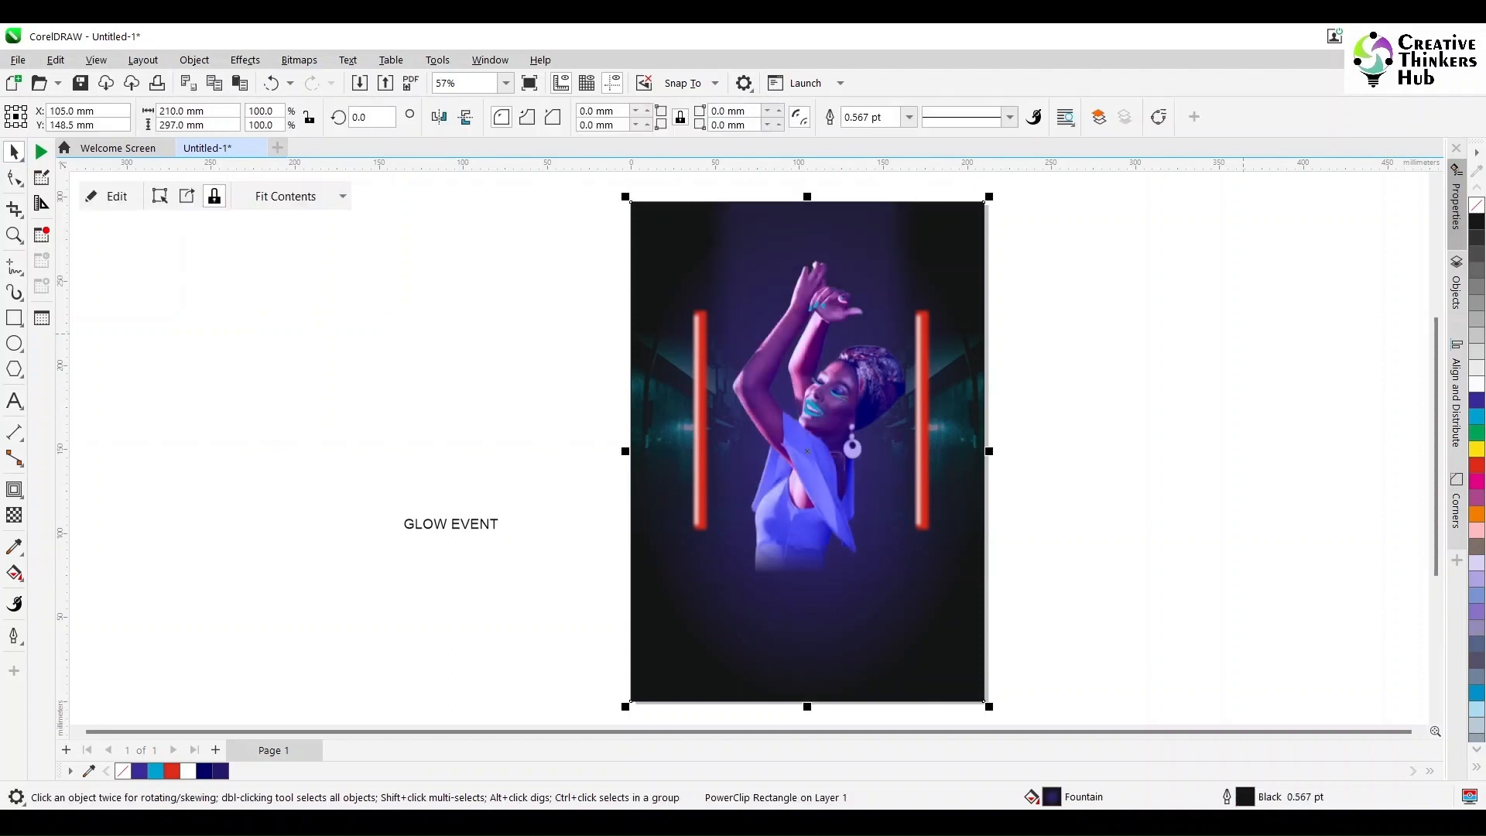
left_click(1242, 333)
Step: Set the GLOW EVENT text in Metal Spagetti 2000, enlarge it to about 153 by 18 mm and place it beside the page
left_click(450, 524)
left_click(643, 118)
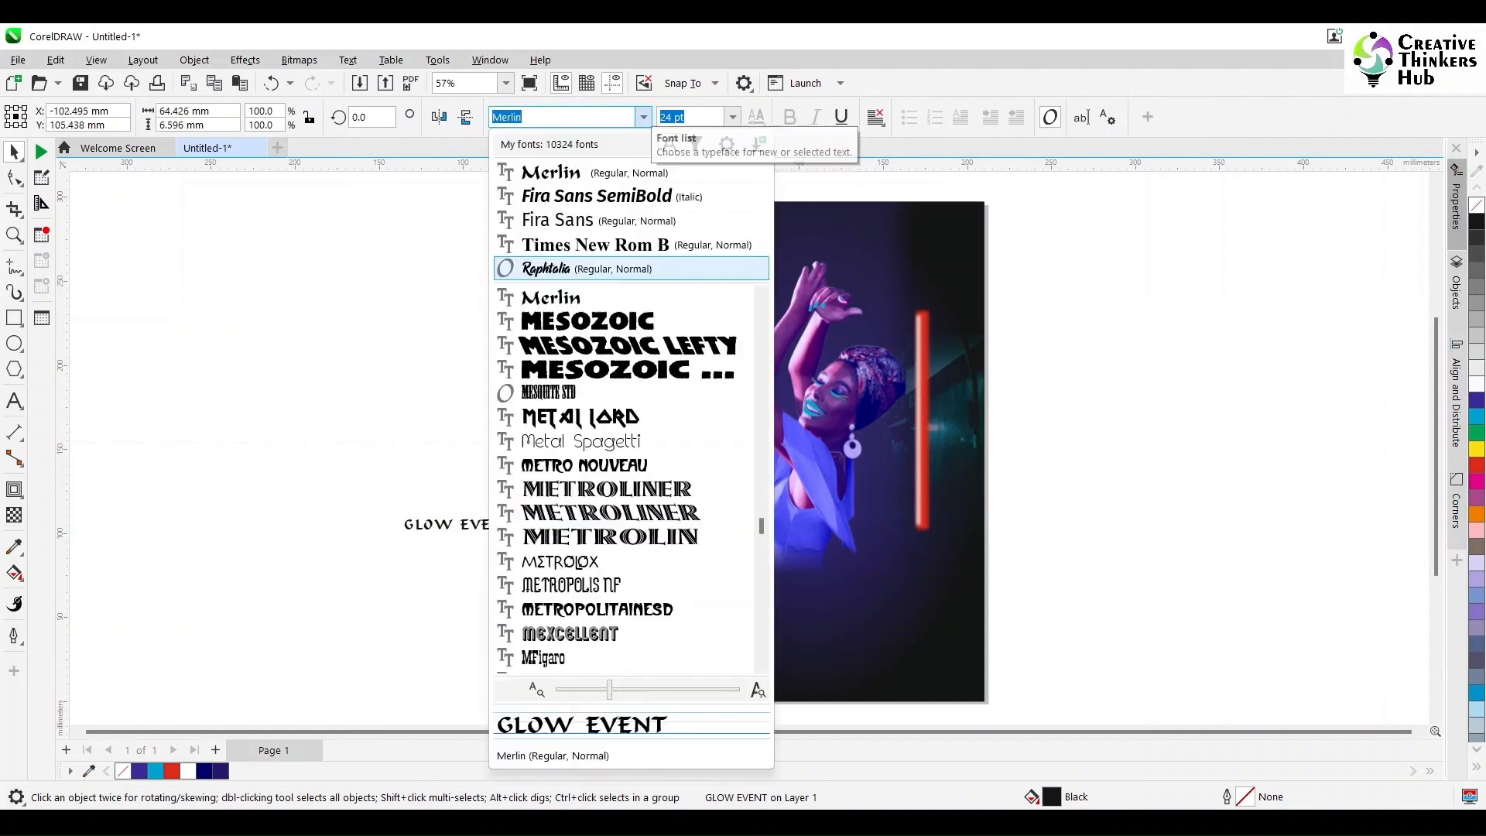
left_click(580, 441)
left_click_drag(481, 514, 638, 497)
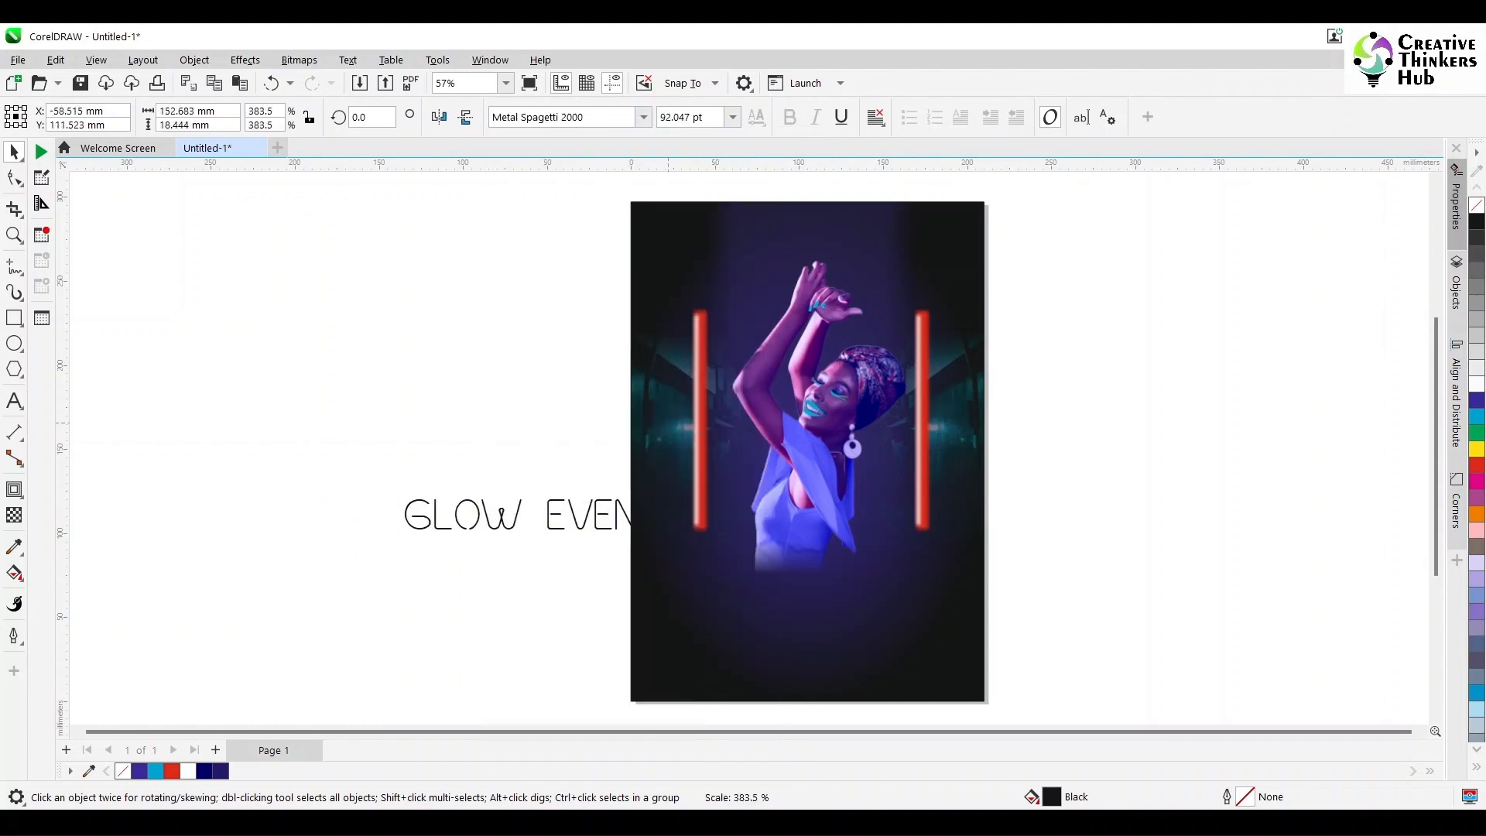
left_click_drag(533, 514, 418, 565)
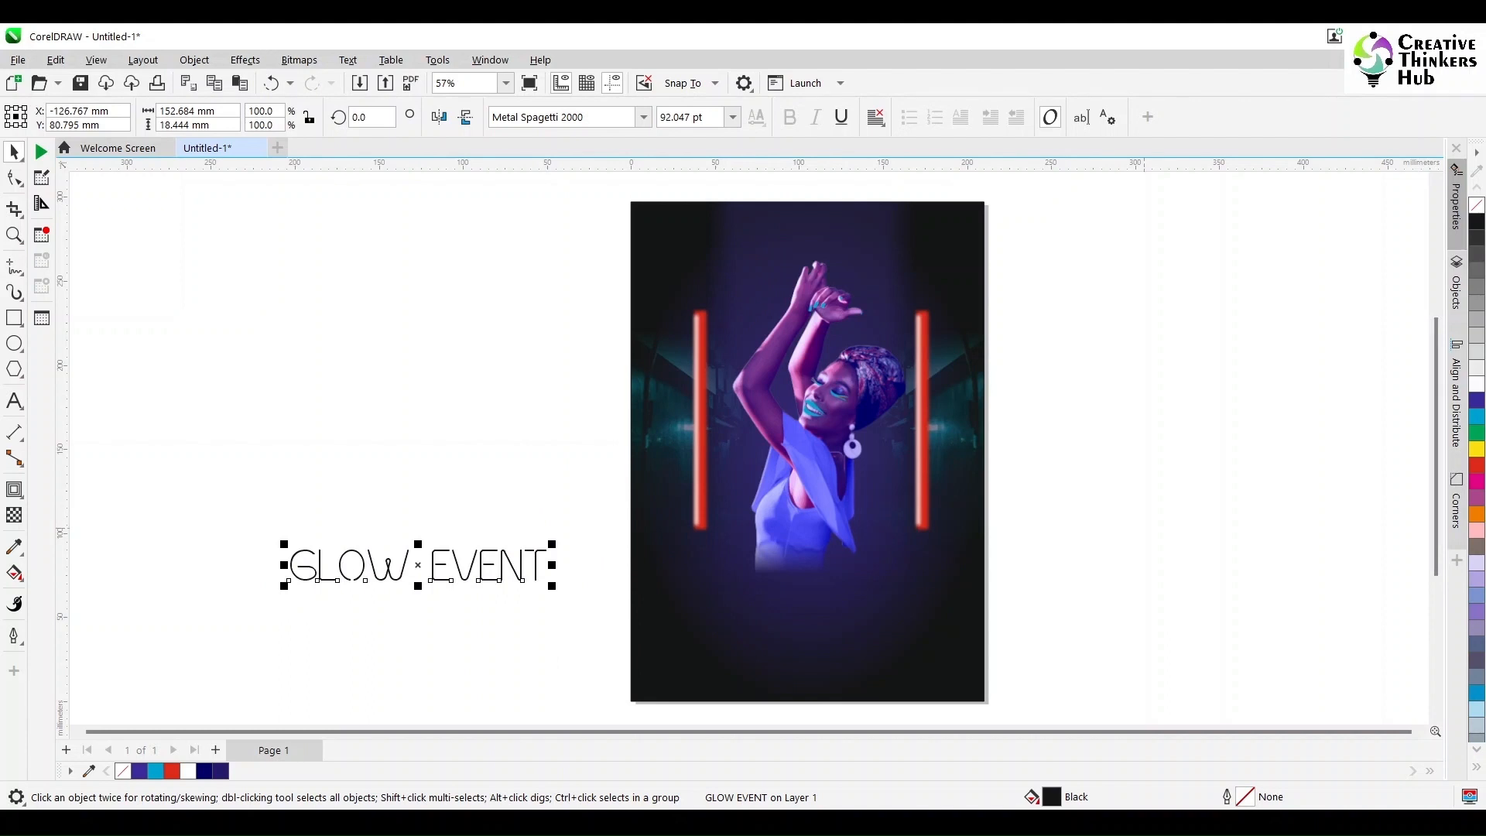
Step: Ungroup the two white bars and center the right white bar horizontally on its red glow bar
key("Escape")
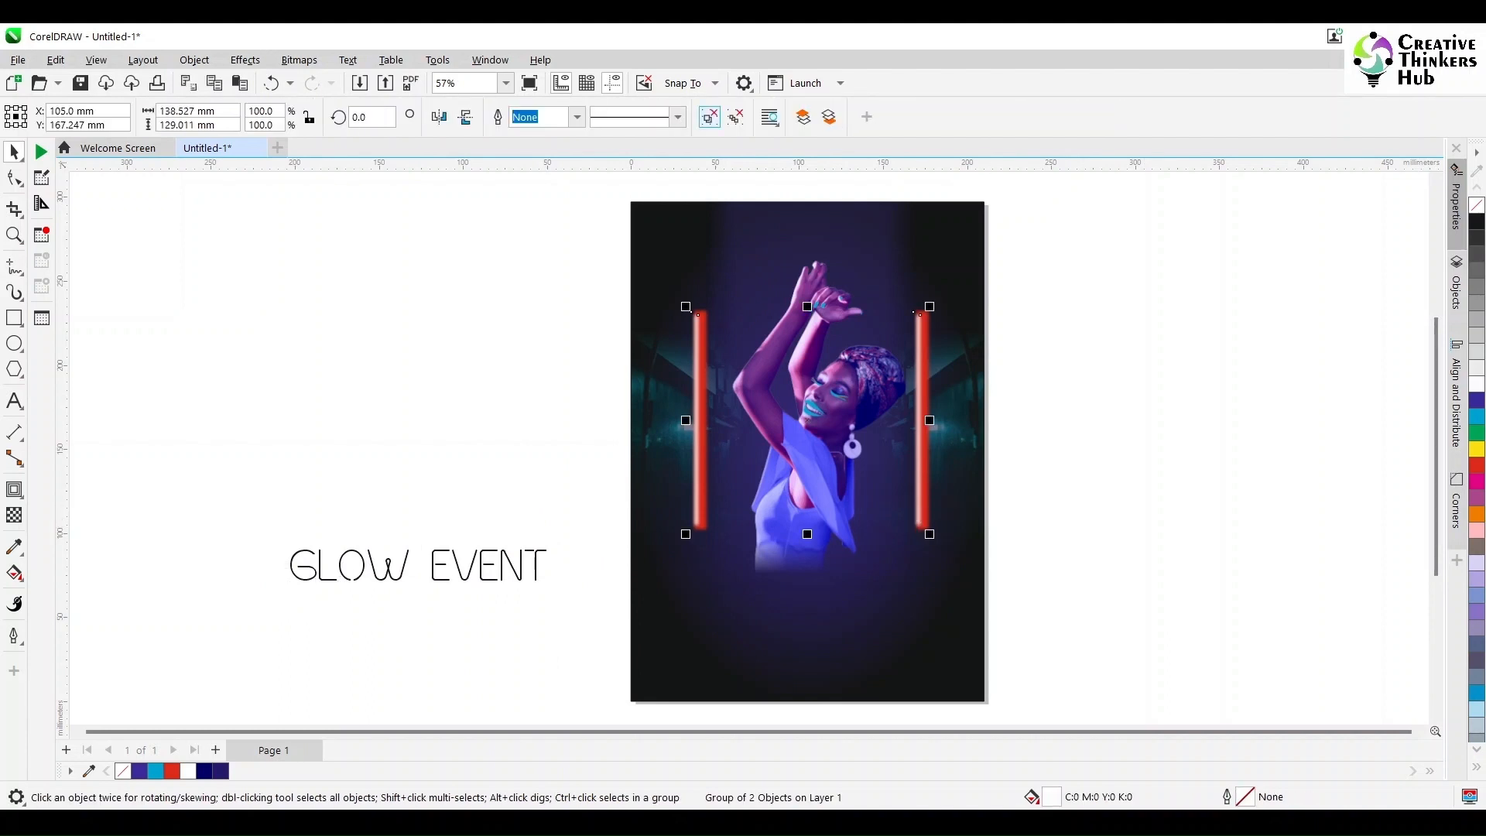
key("ctrl+u")
key("Escape")
left_click(919, 348)
scroll(996, 345, "up", 2)
key("Escape")
left_click(806, 300)
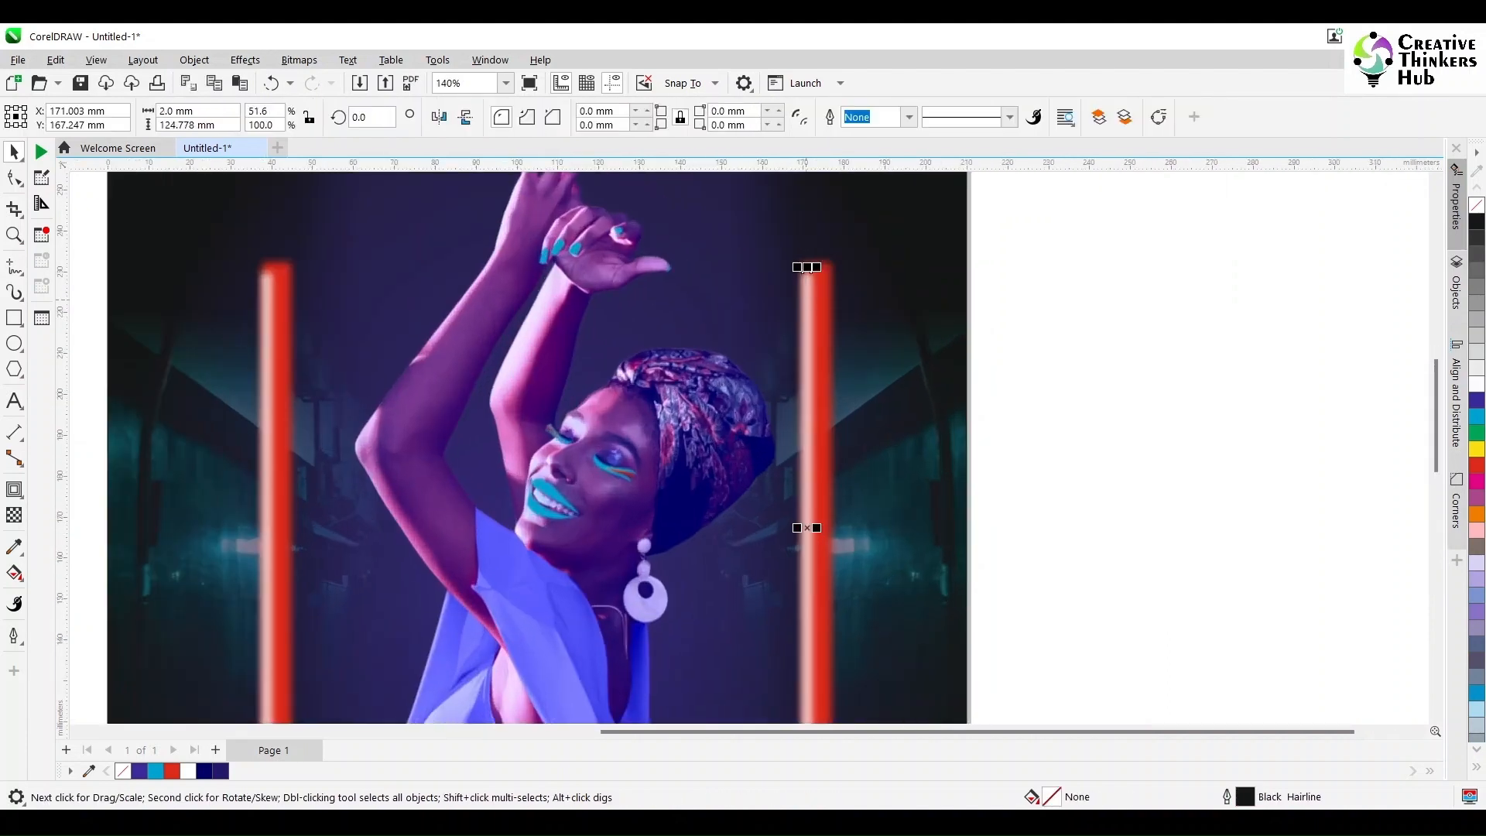
left_click(828, 273, "shift")
key("c")
key("Escape")
Step: Center the left white bar horizontally on its red glow bar, and group each white bar with its red glow
left_click(268, 290)
left_click(291, 288, "shift")
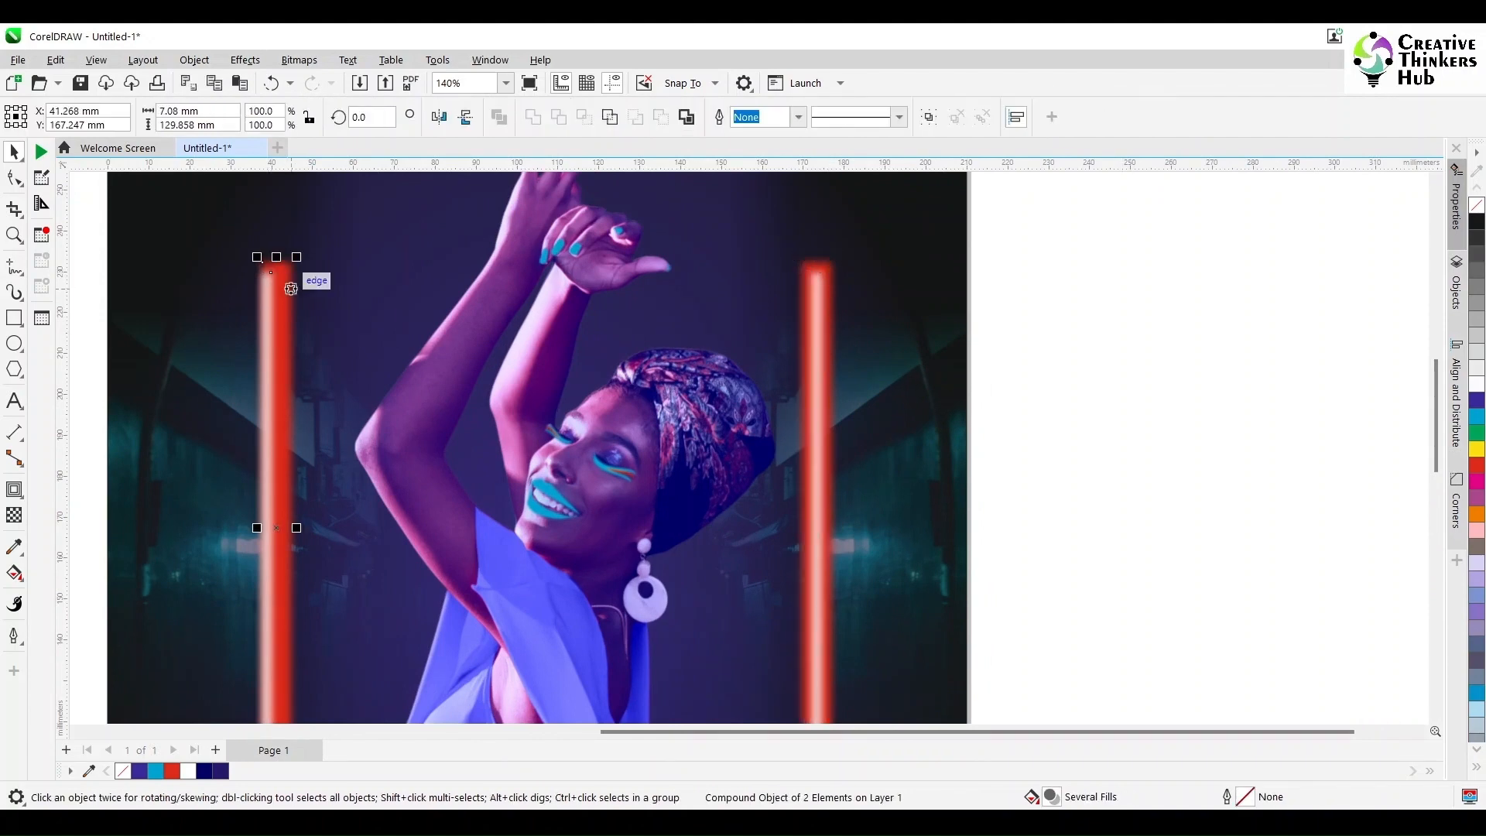
key("c")
key("ctrl+g")
left_click(818, 280)
left_click(805, 286, "shift")
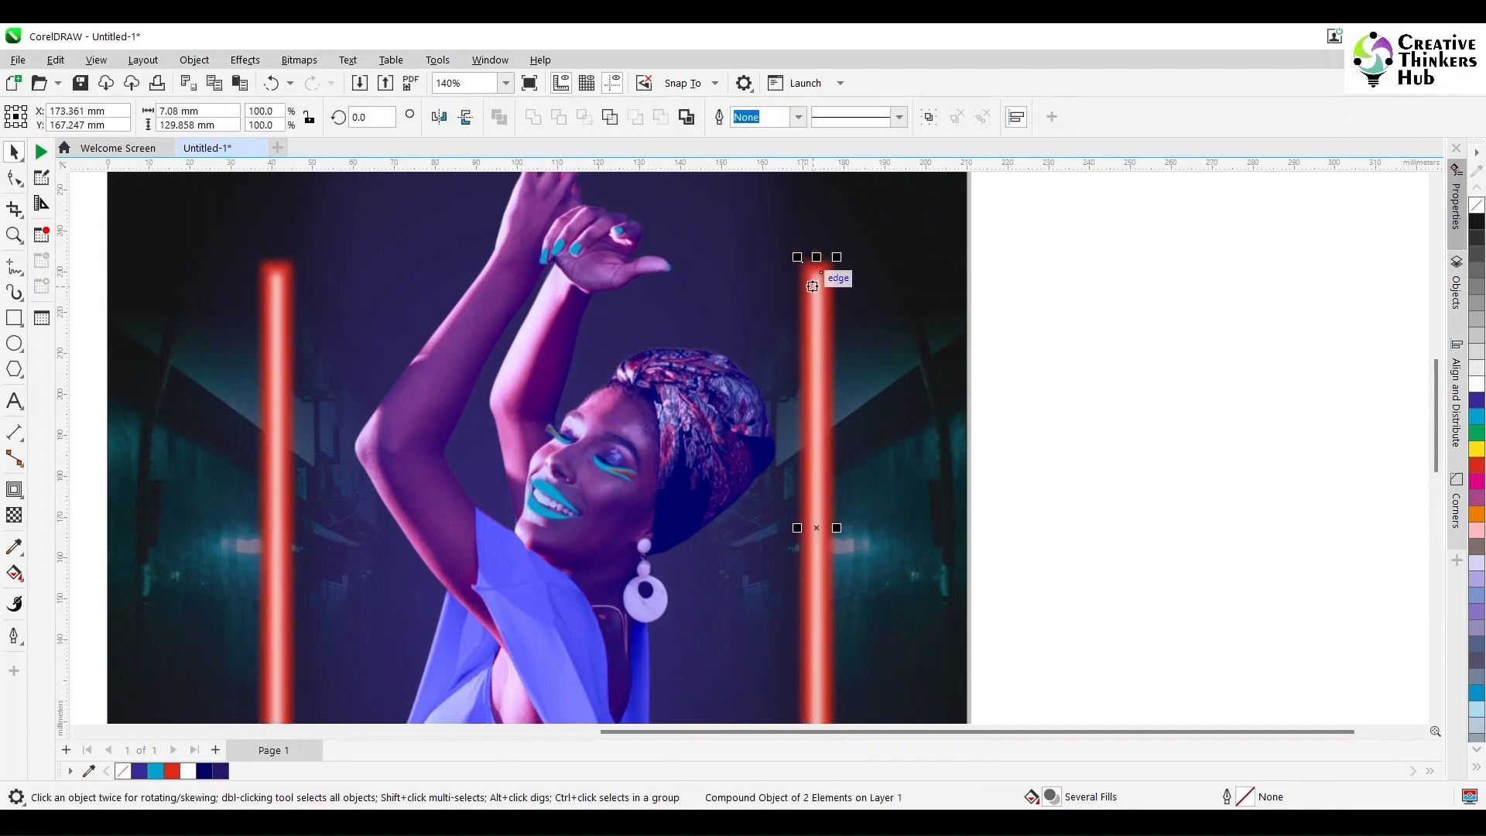
key("ctrl+g")
Step: Move the GLOW EVENT text onto the top of the poster, above the woman's raised hands
scroll(750, 431, "down", 2)
key("Escape")
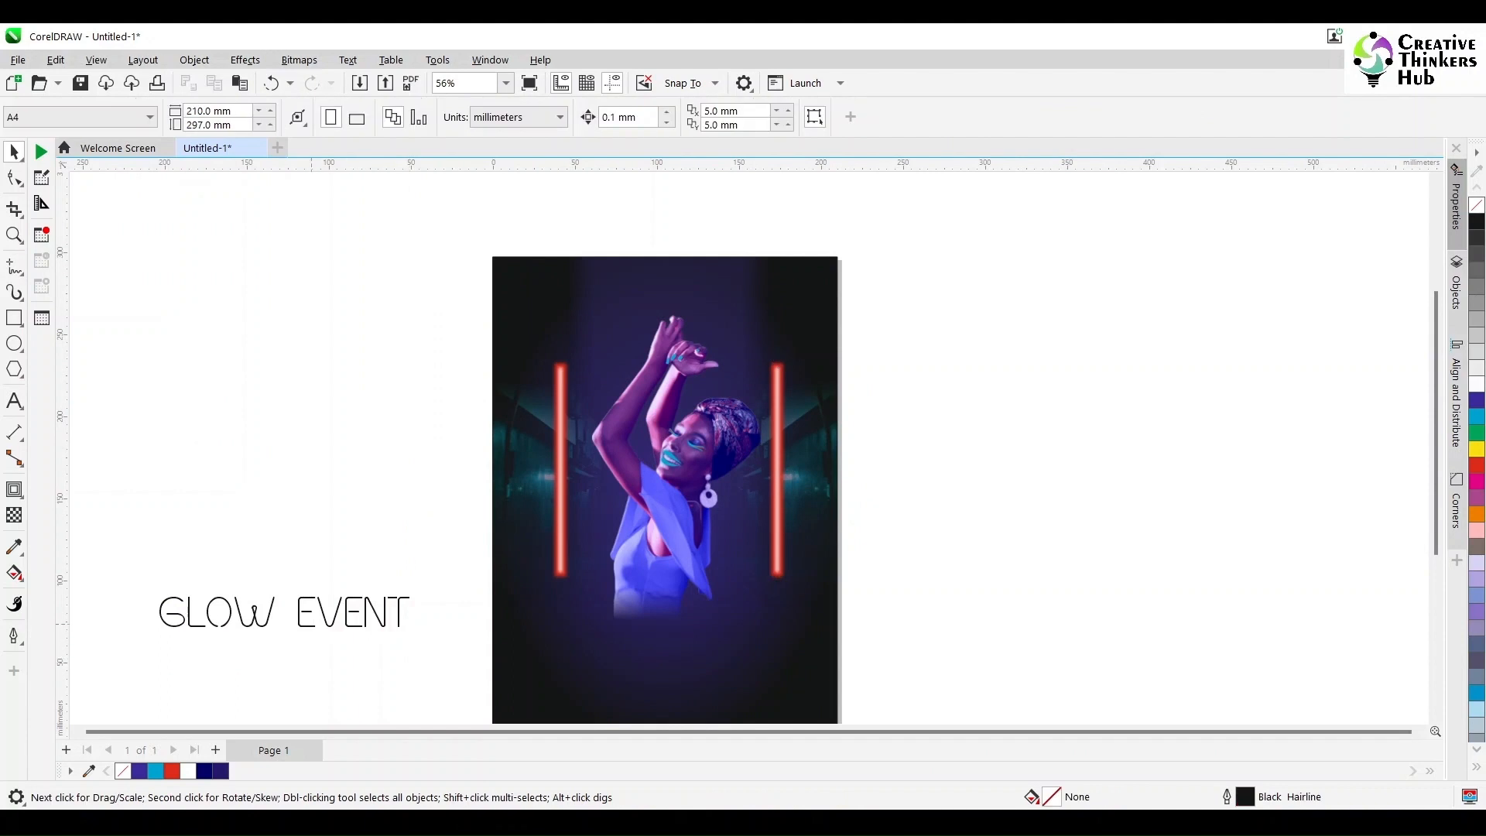
left_click_drag(312, 624, 714, 302)
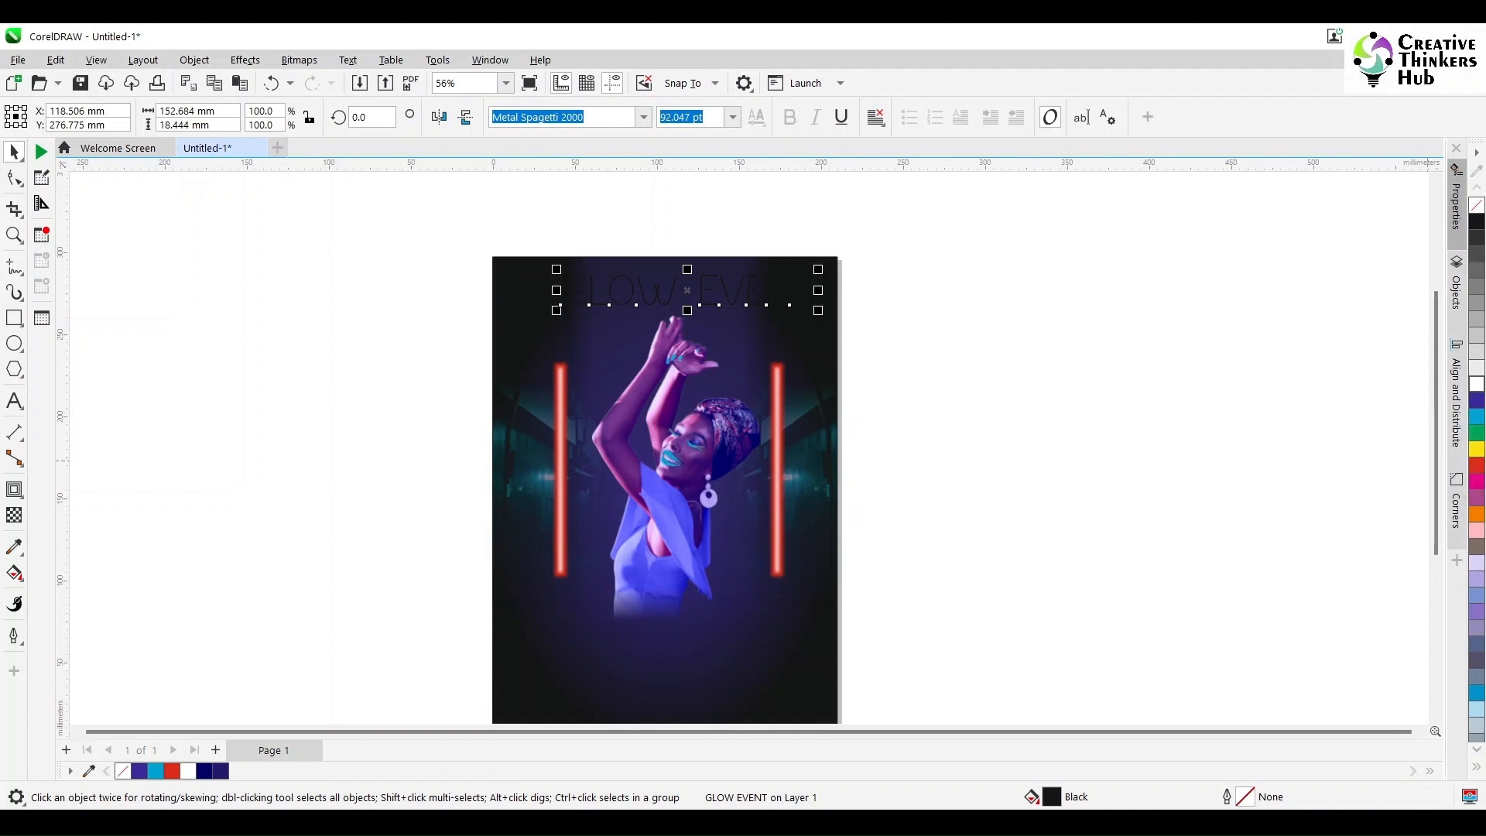
Step: Color the GLOW EVENT text white and center it horizontally on the poster background
left_click(1477, 384)
scroll(704, 305, "up", 2)
left_click(743, 329, "shift")
key("c")
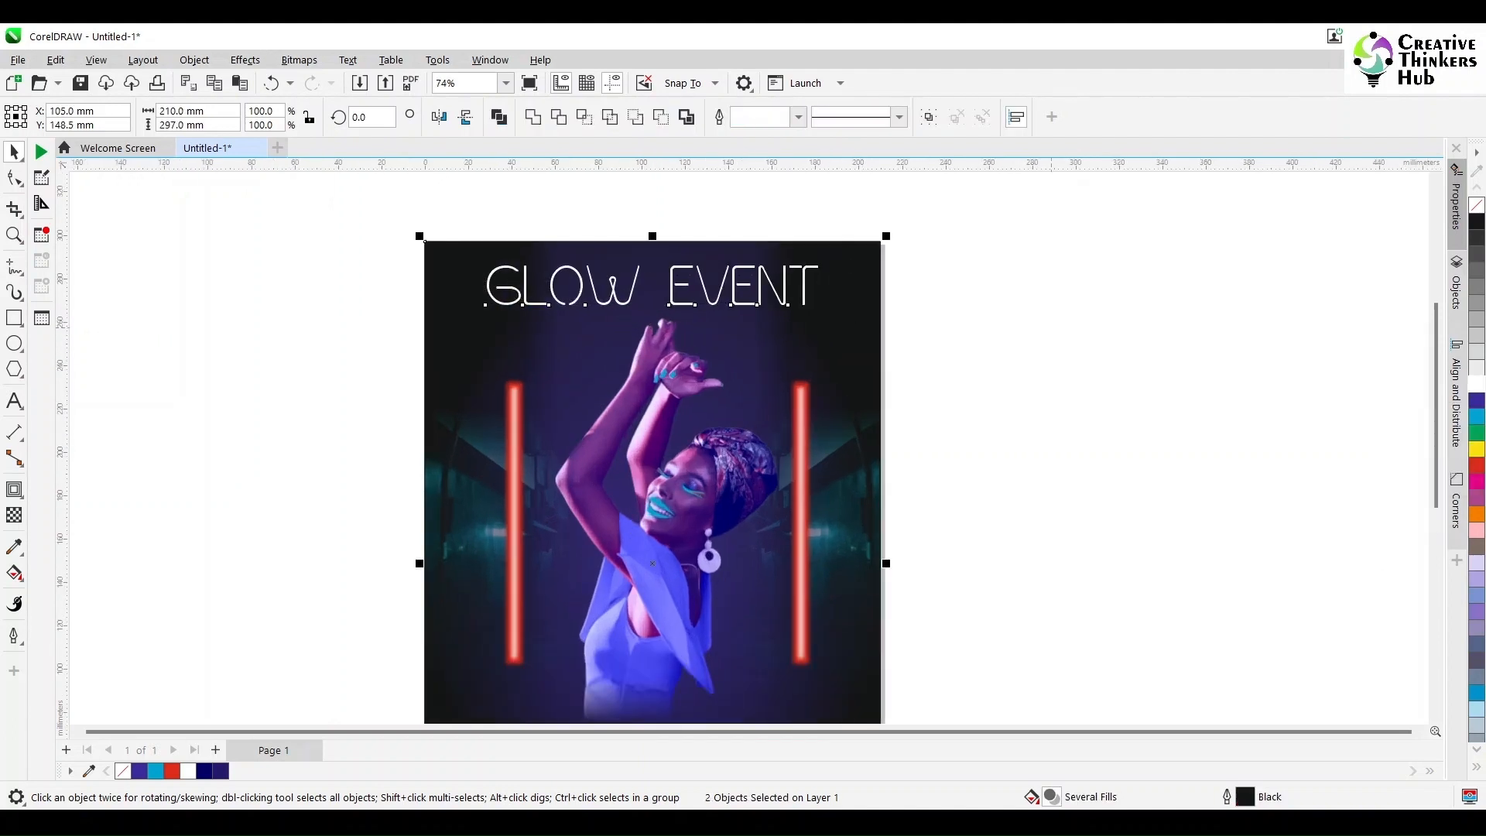
Step: Enlarge the GLOW EVENT title and set its font size to 105 pt
left_click(1051, 327)
left_click(803, 288)
left_click_drag(823, 311, 847, 313)
type("10")
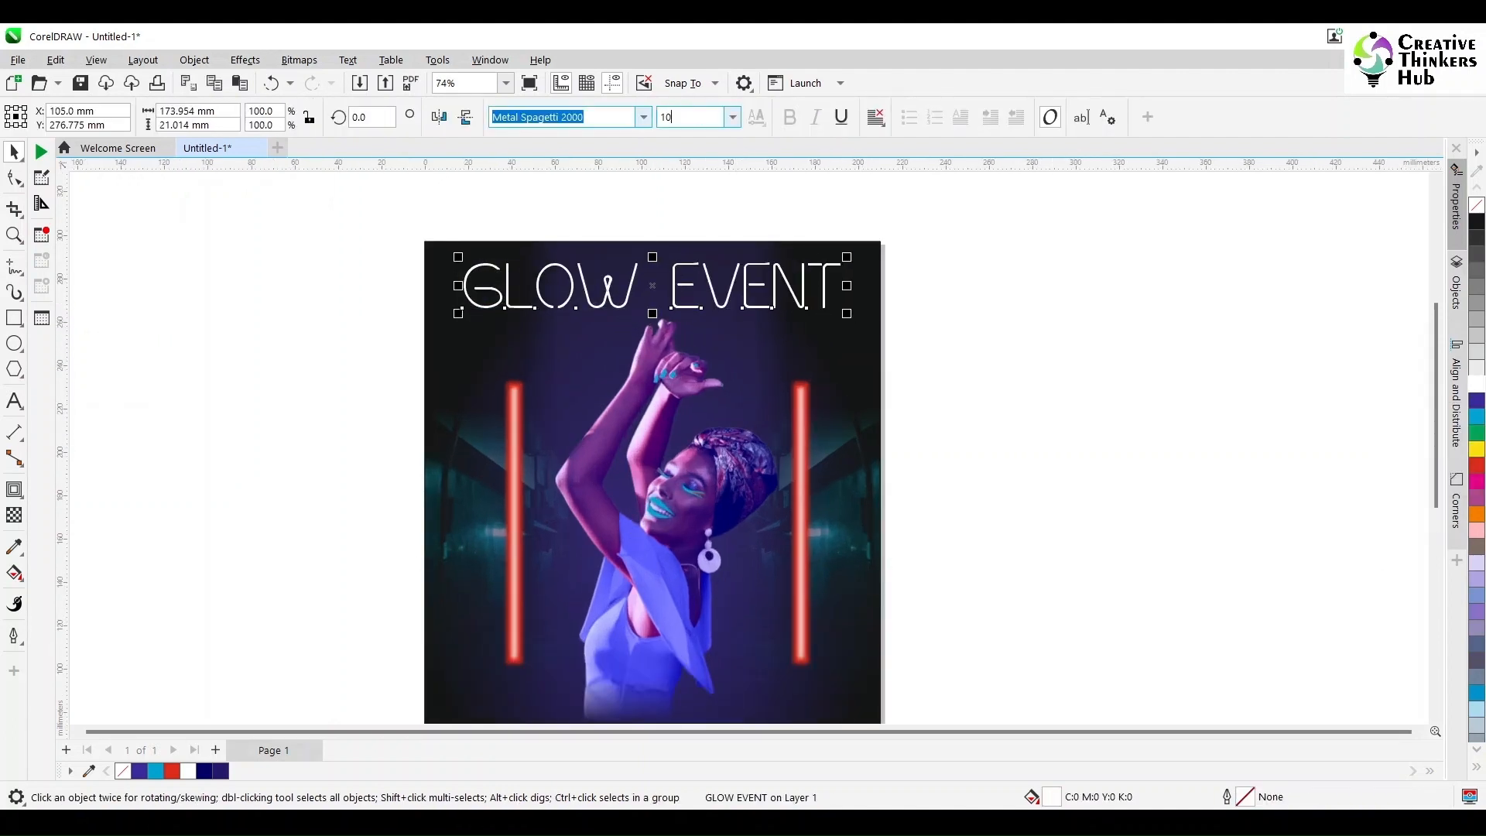
type("5")
key("Return")
Step: Set the GLOW EVENT title's text alignment to Center and recenter it horizontally on the poster
left_click(1020, 310)
left_click(805, 300)
left_click(875, 117)
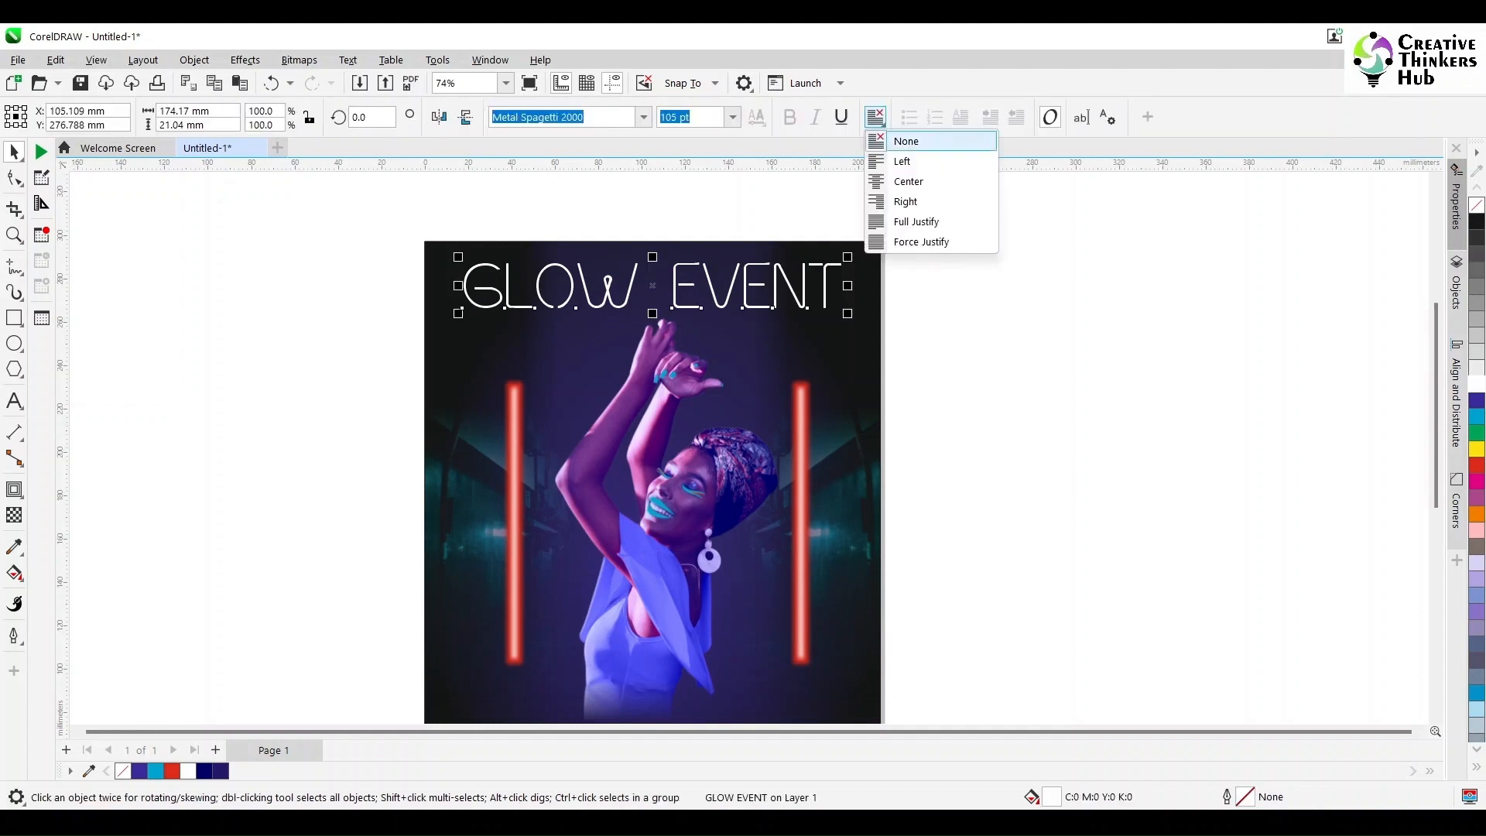
left_click(908, 182)
left_click(832, 342, "shift")
key("c")
key("F4")
Step: Give the GLOW EVENT title a white 2 pt outline with rounded corners and caps, placed behind the fill and scaling with the object
left_click(834, 223)
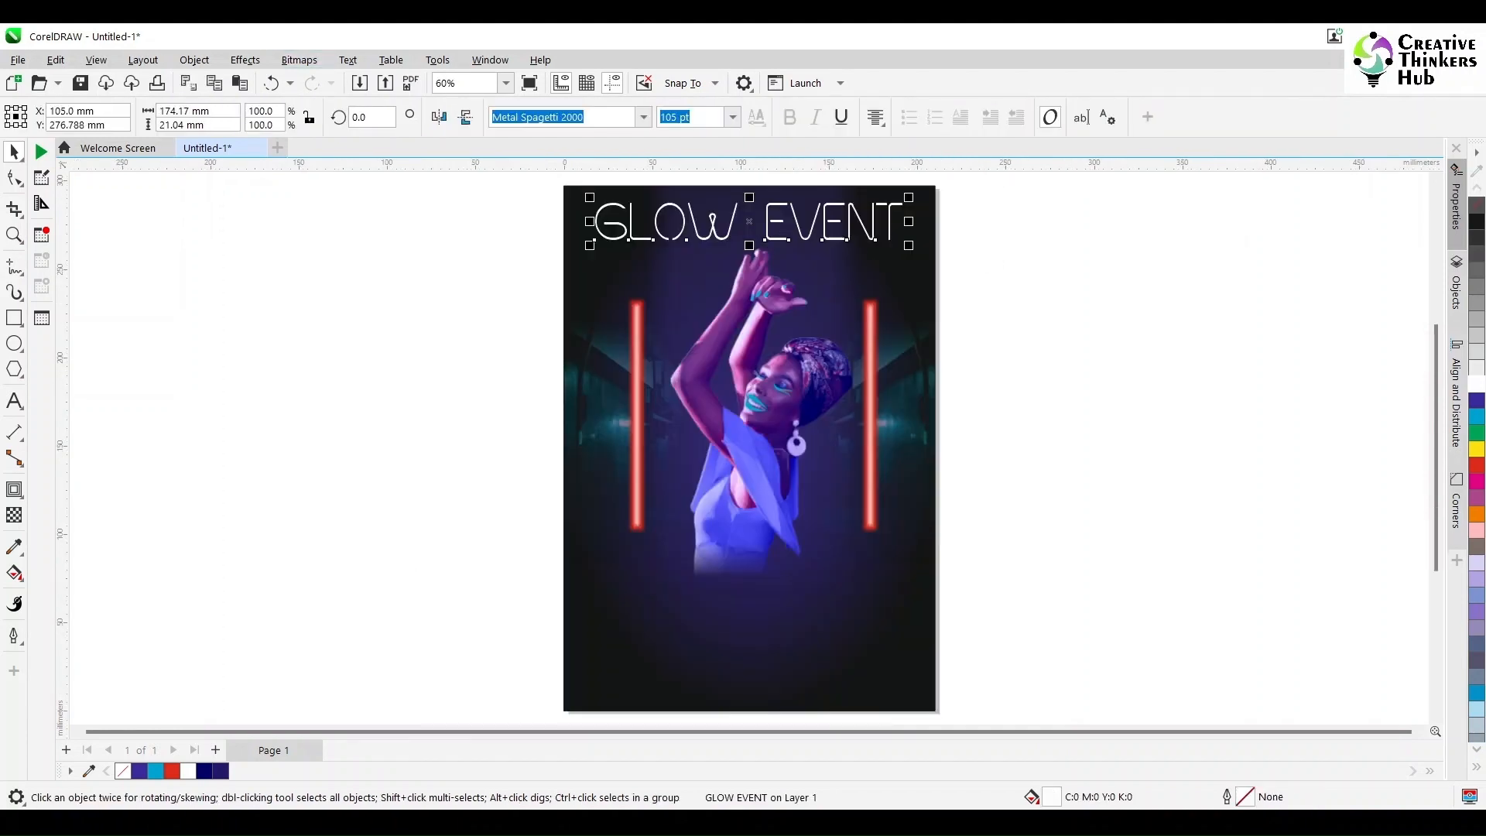
right_click(1477, 384)
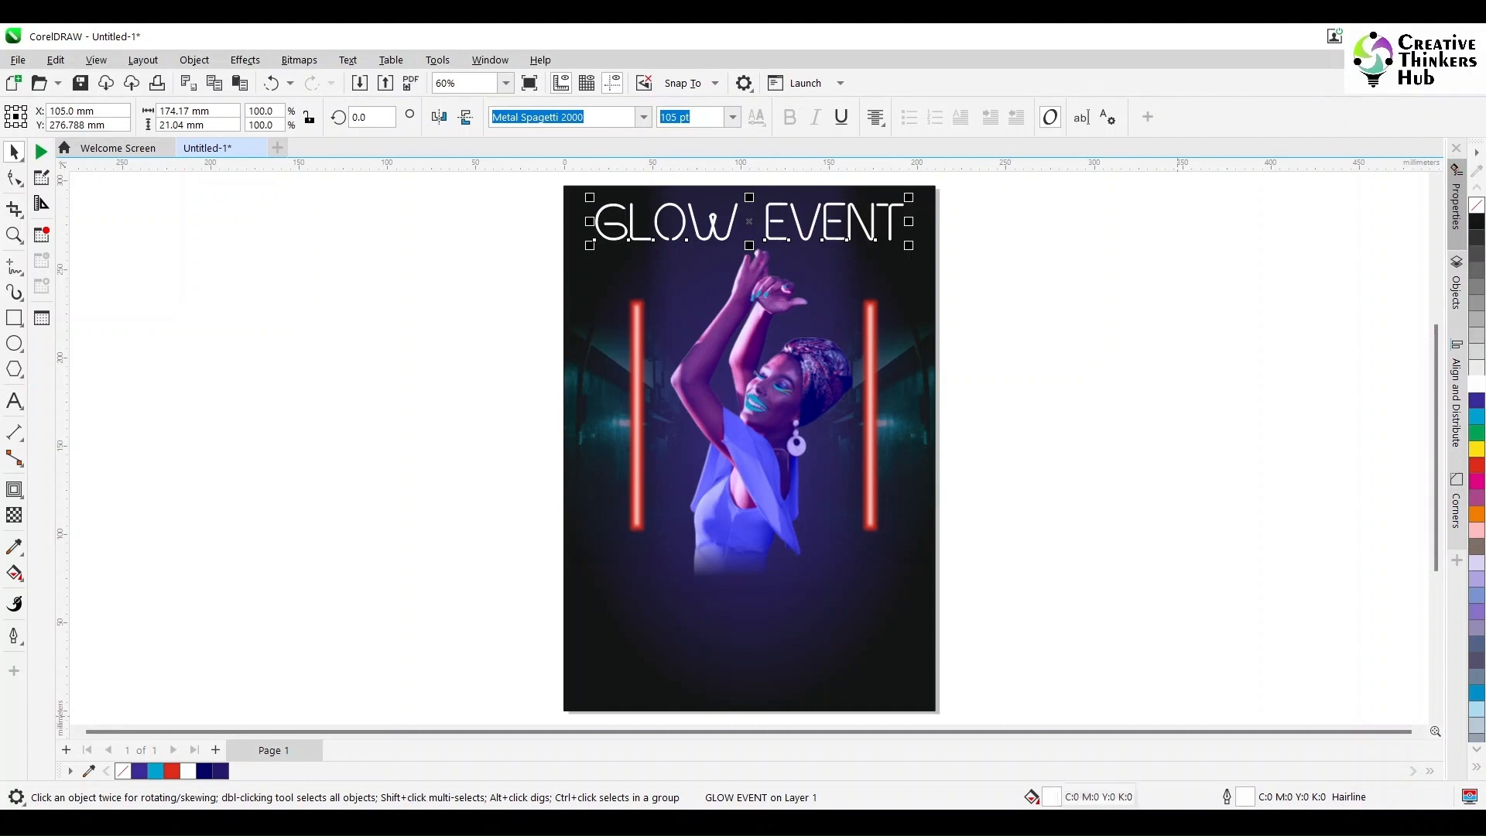
key("F12")
left_click_drag(664, 231, 1164, 227)
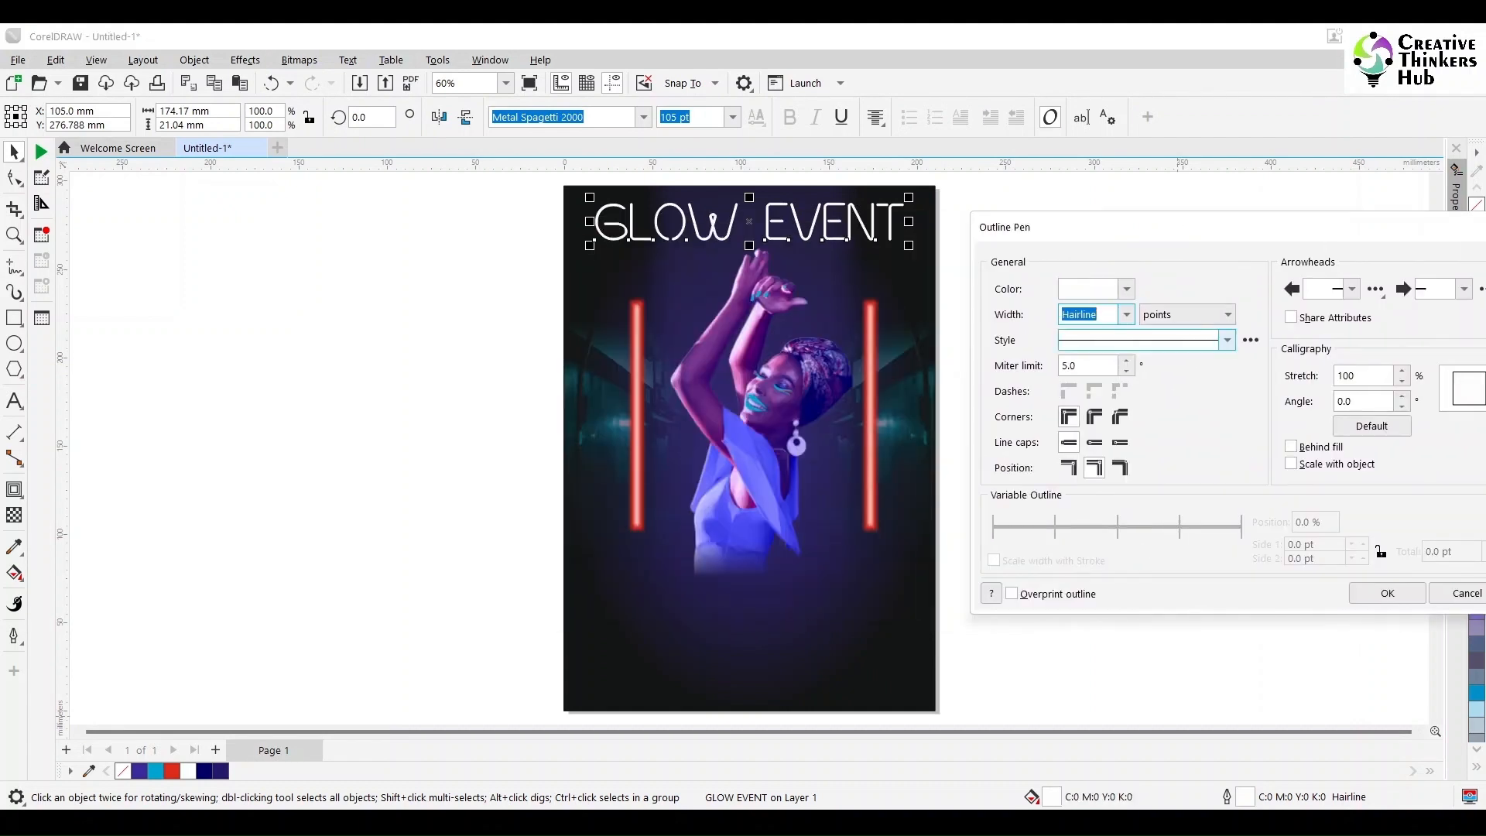
left_click(1093, 416)
left_click(1093, 442)
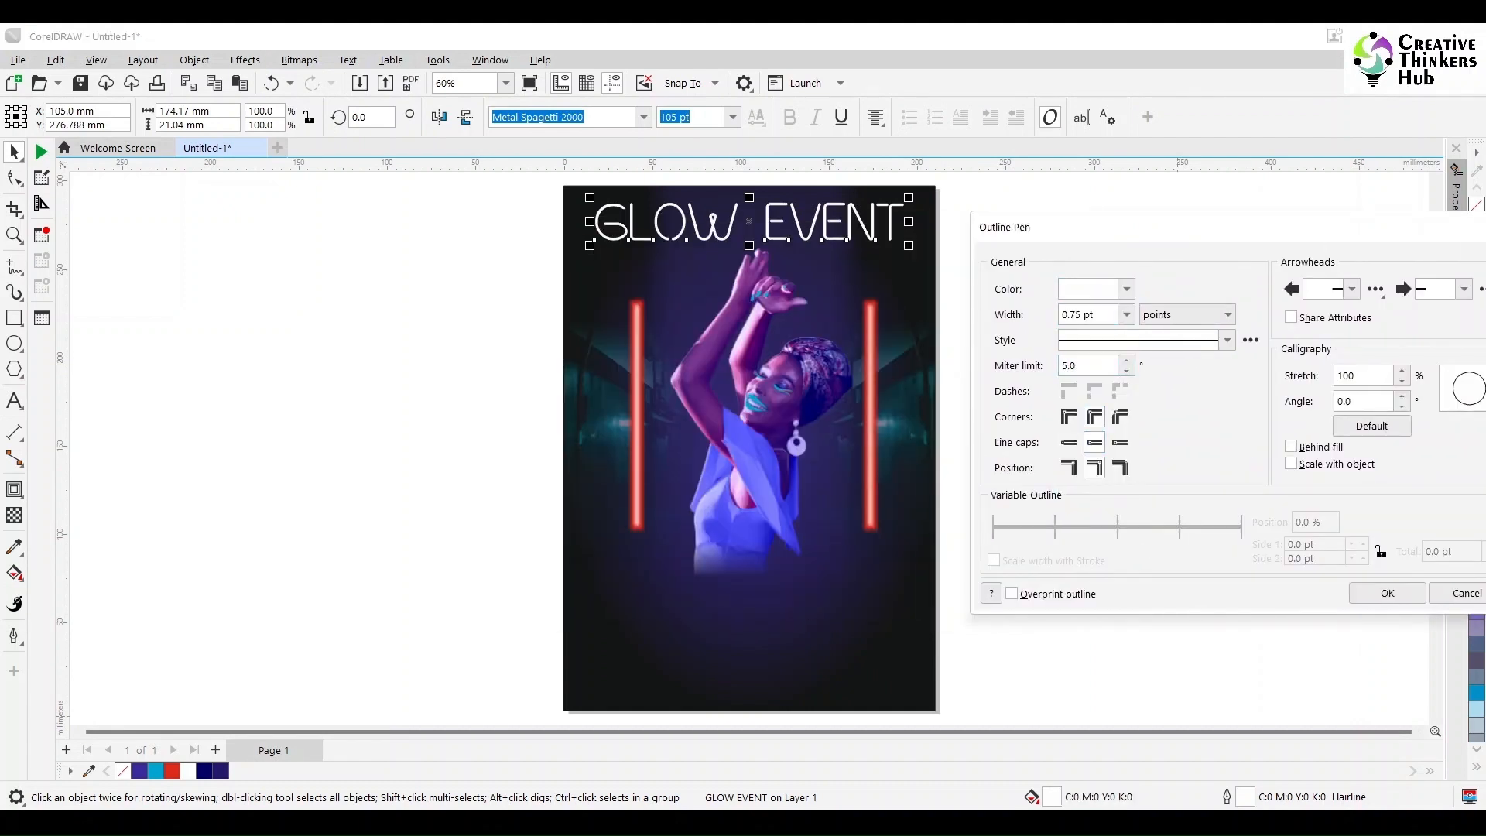
left_click(1126, 314)
left_click(1083, 387)
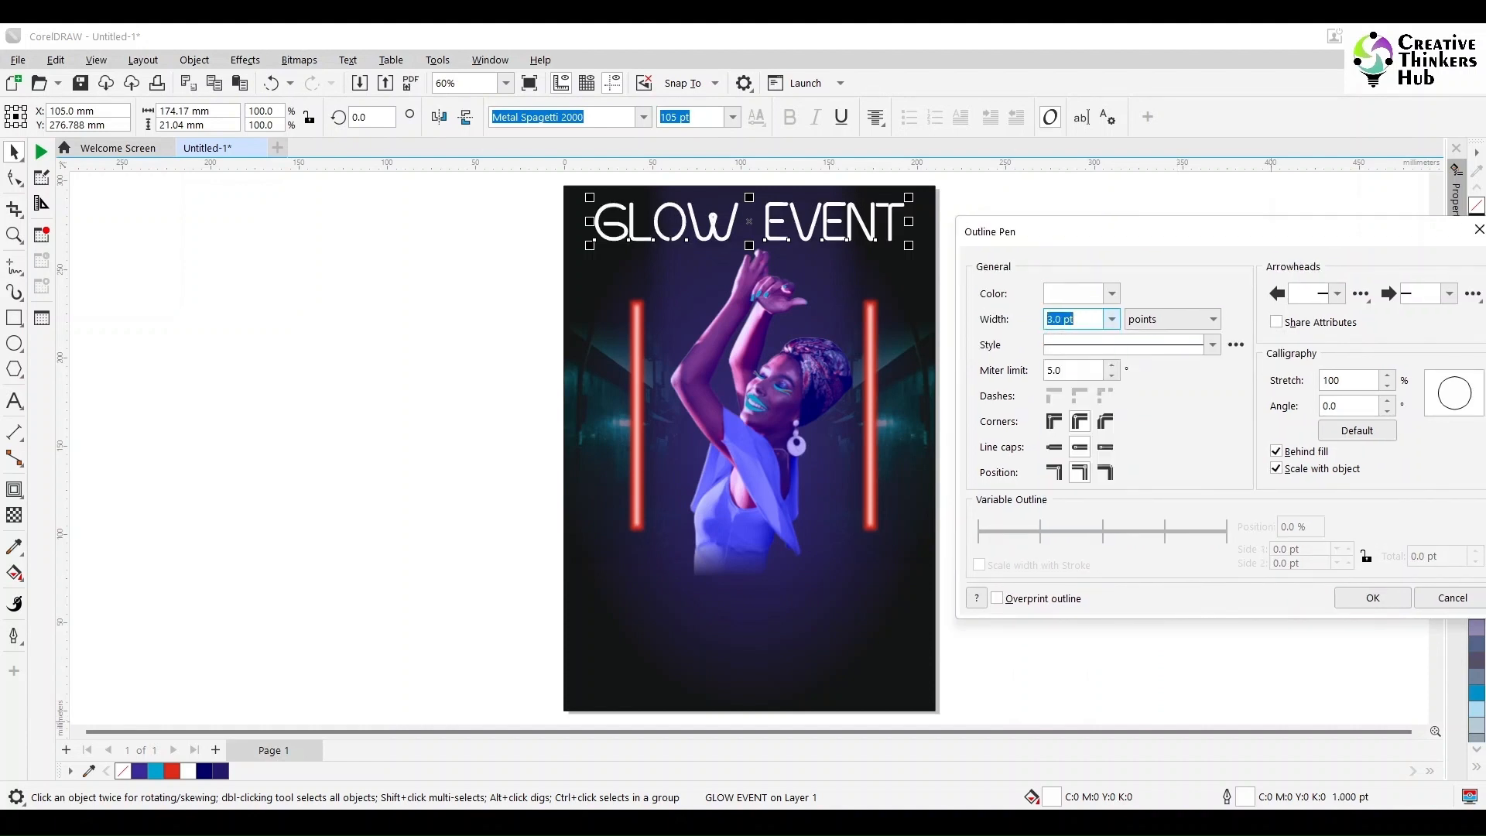
left_click(1387, 593)
Step: Duplicate the GLOW EVENT title straight down to just below the woman
left_click_drag(771, 223, 771, 605)
right_click(772, 605)
left_click(14, 234)
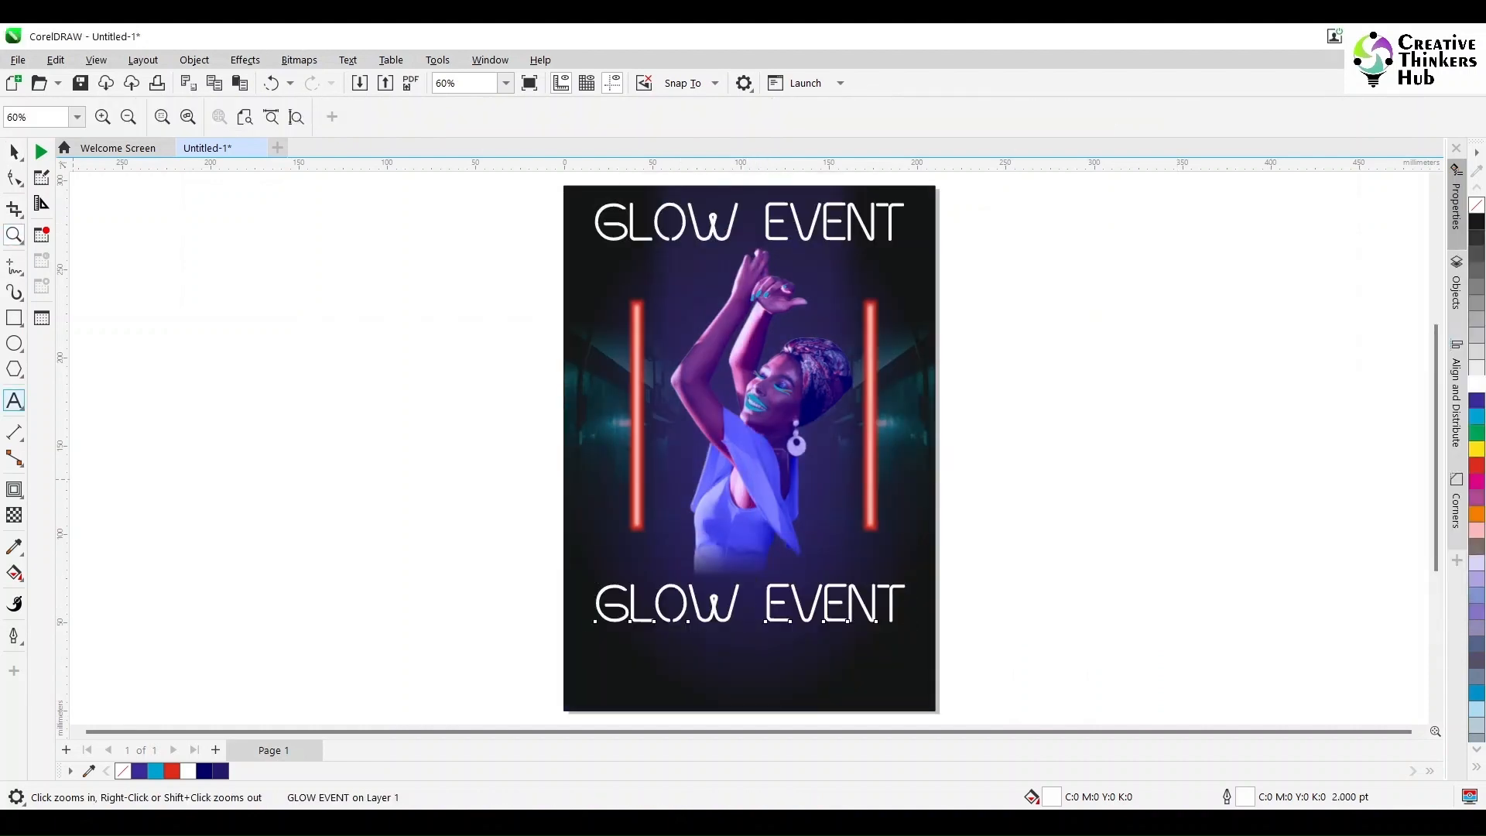
Step: Replace the duplicated title's text with "Aug 18 '23" and shrink it to about 42 pt
left_click(14, 401)
left_click(705, 609)
key("ctrl+a")
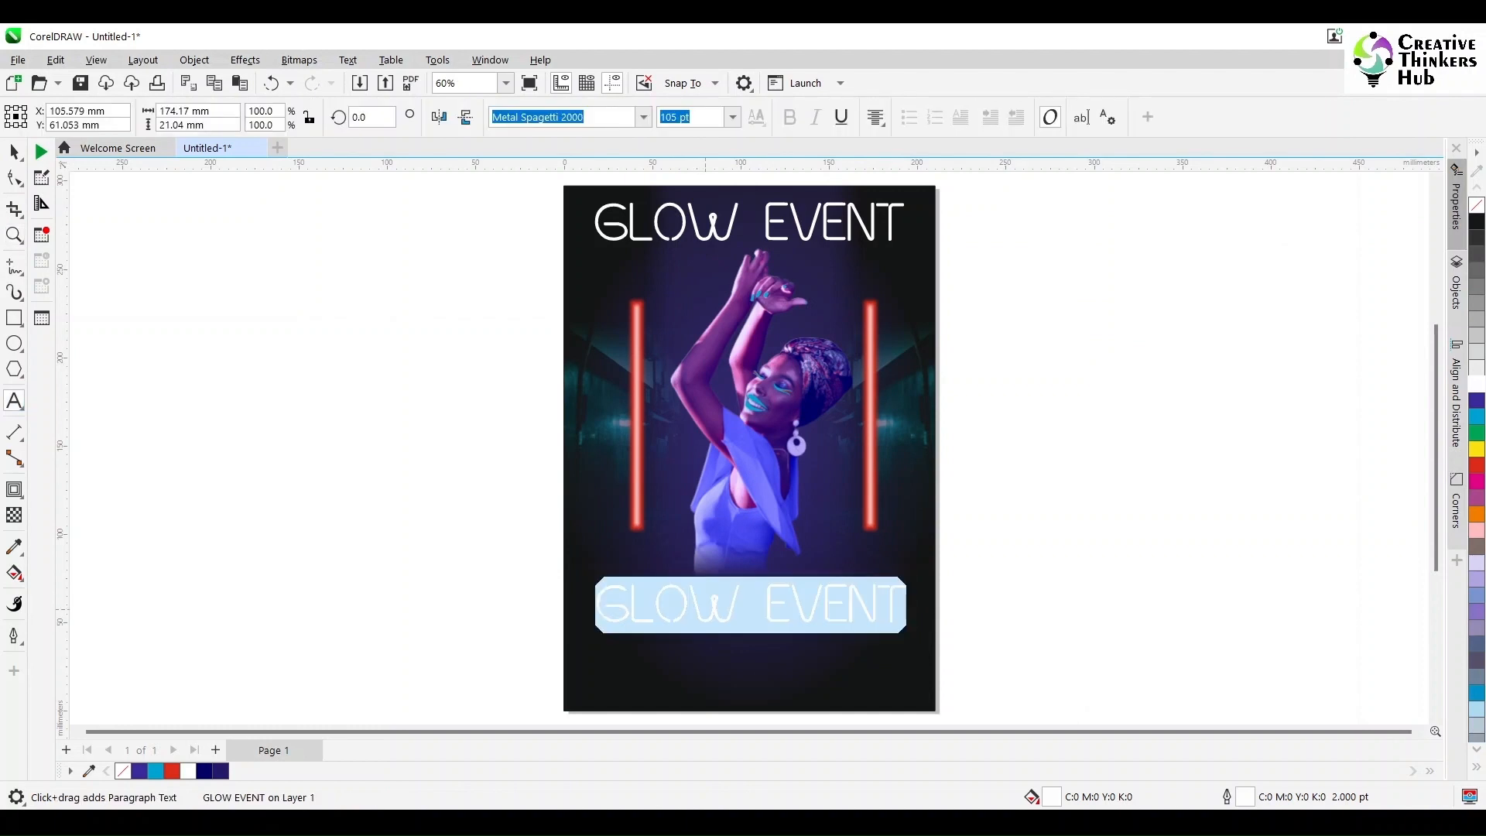
key("BackSpace")
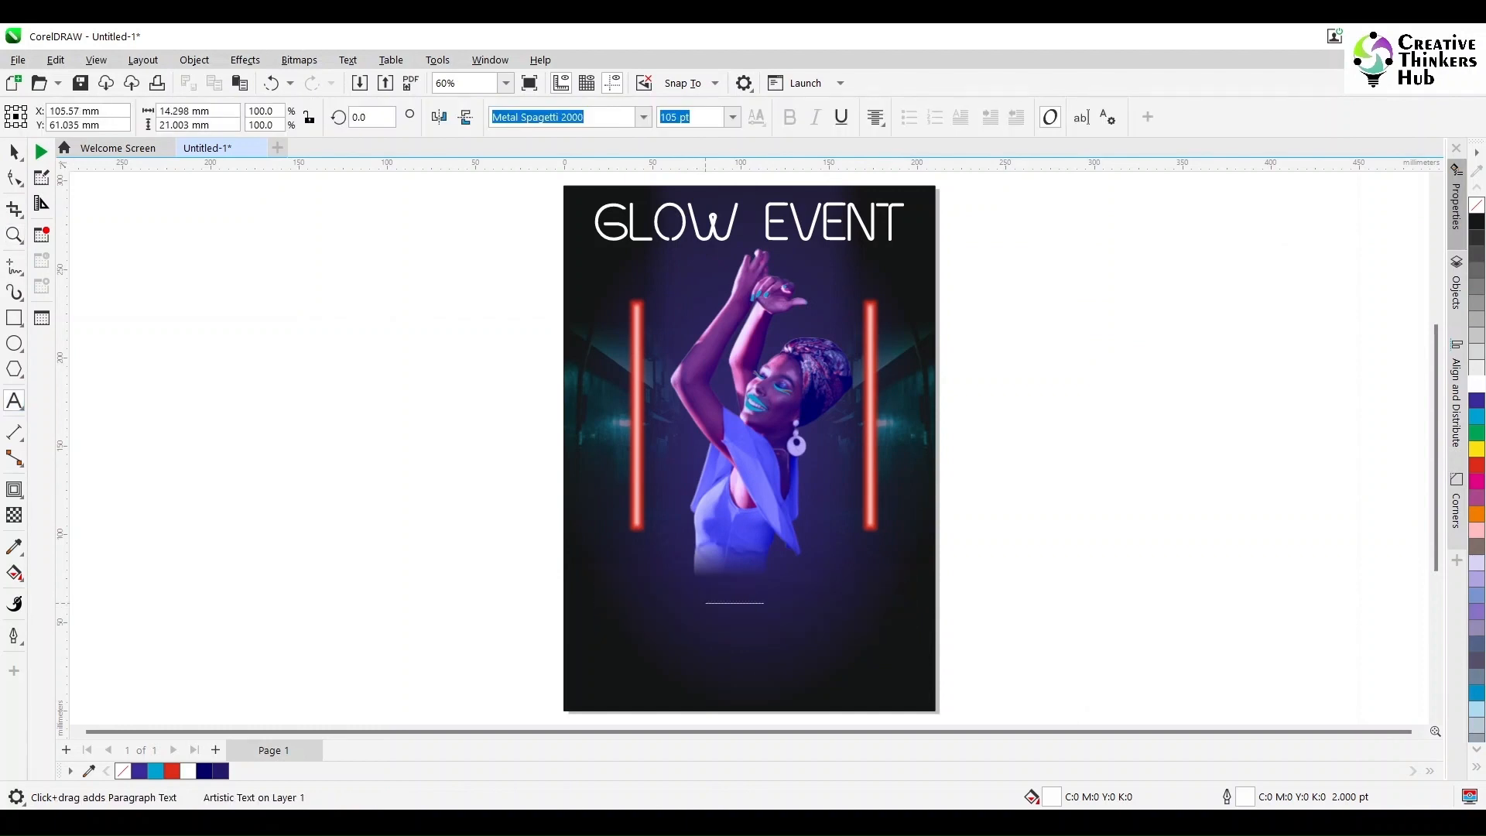
type("Aug")
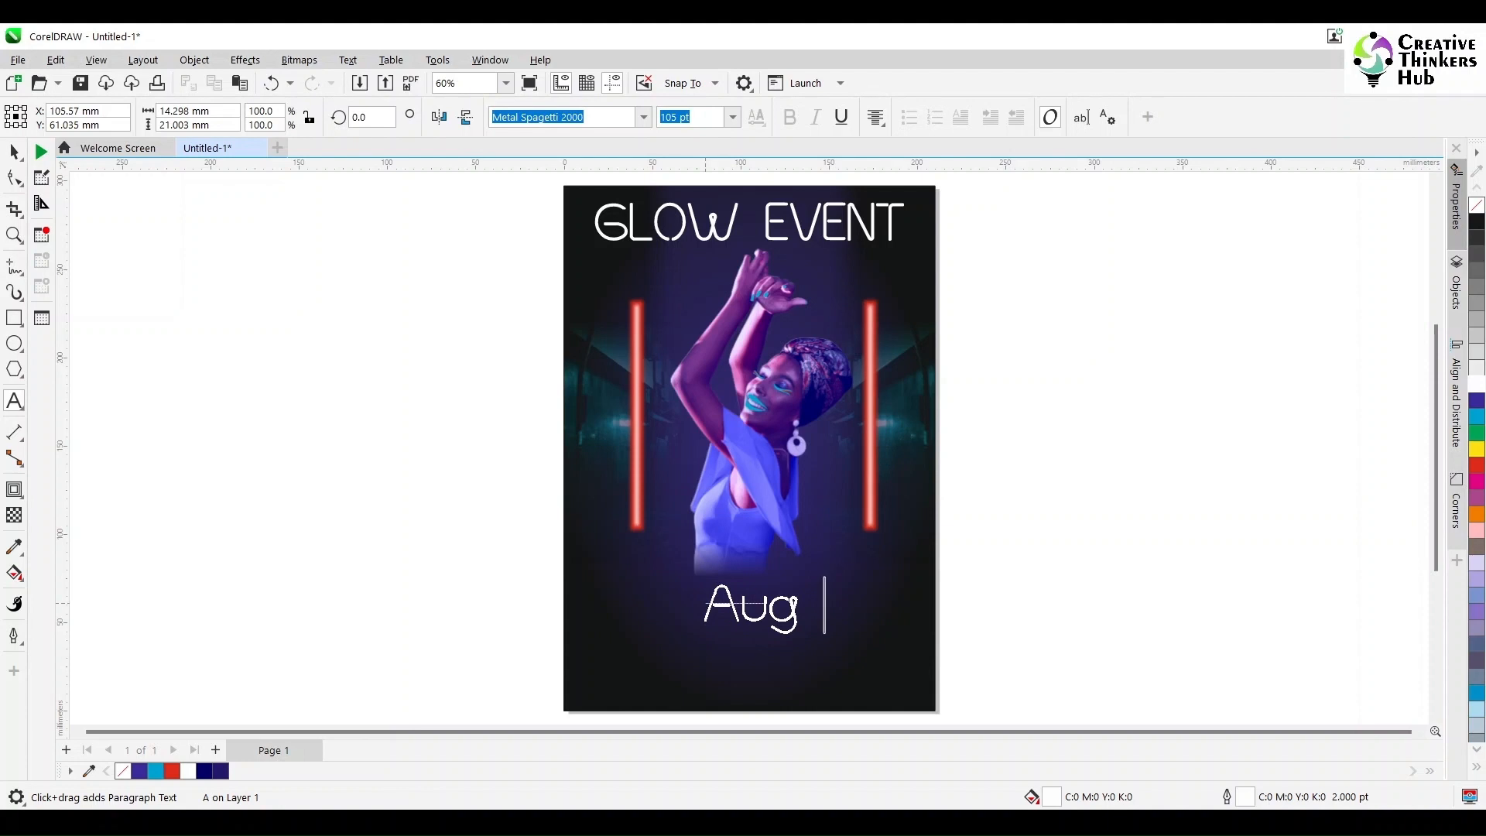
type(" 18")
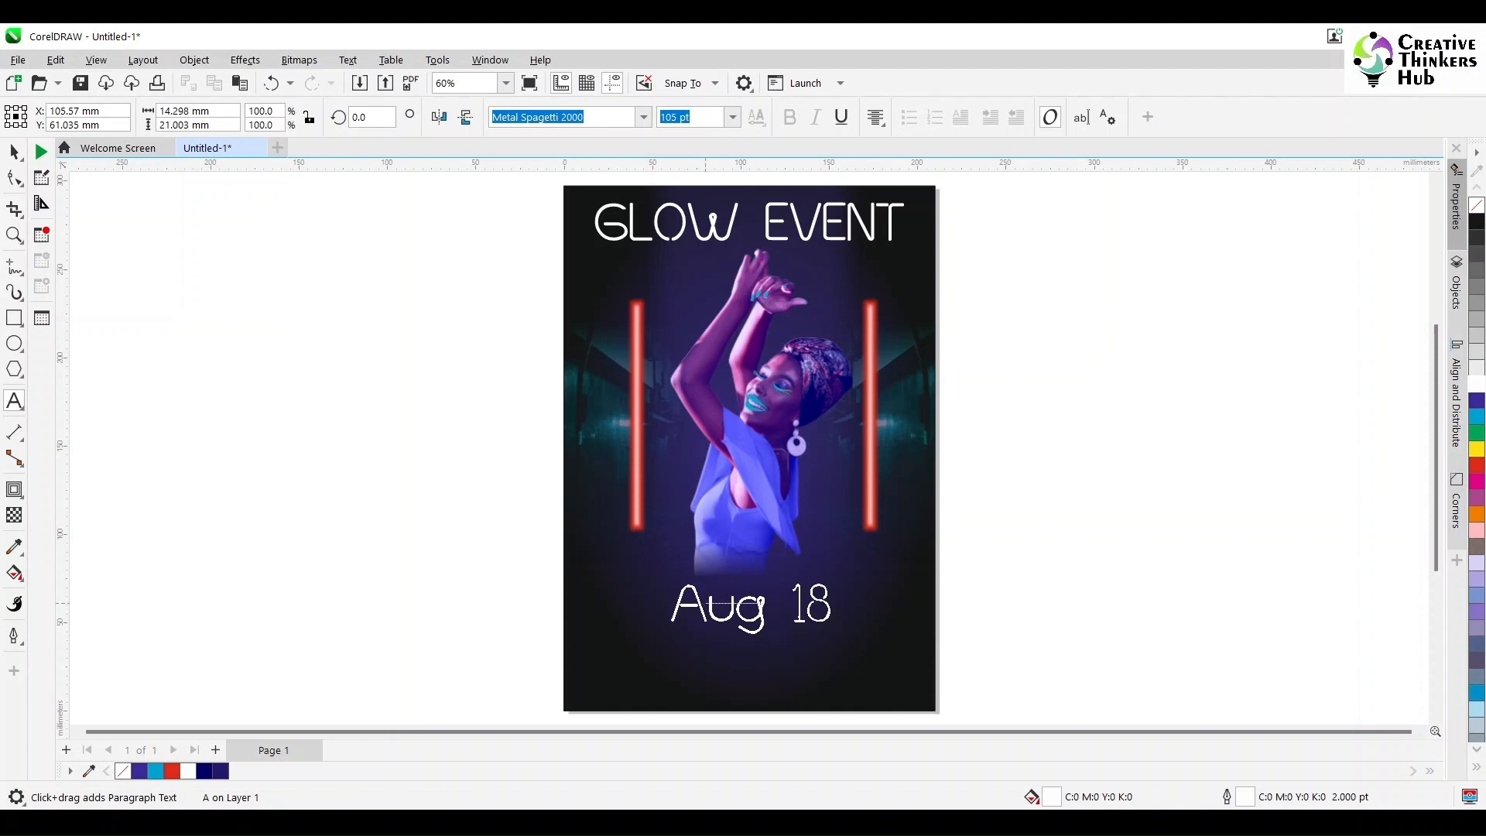
type(" '23")
key("ctrl+space")
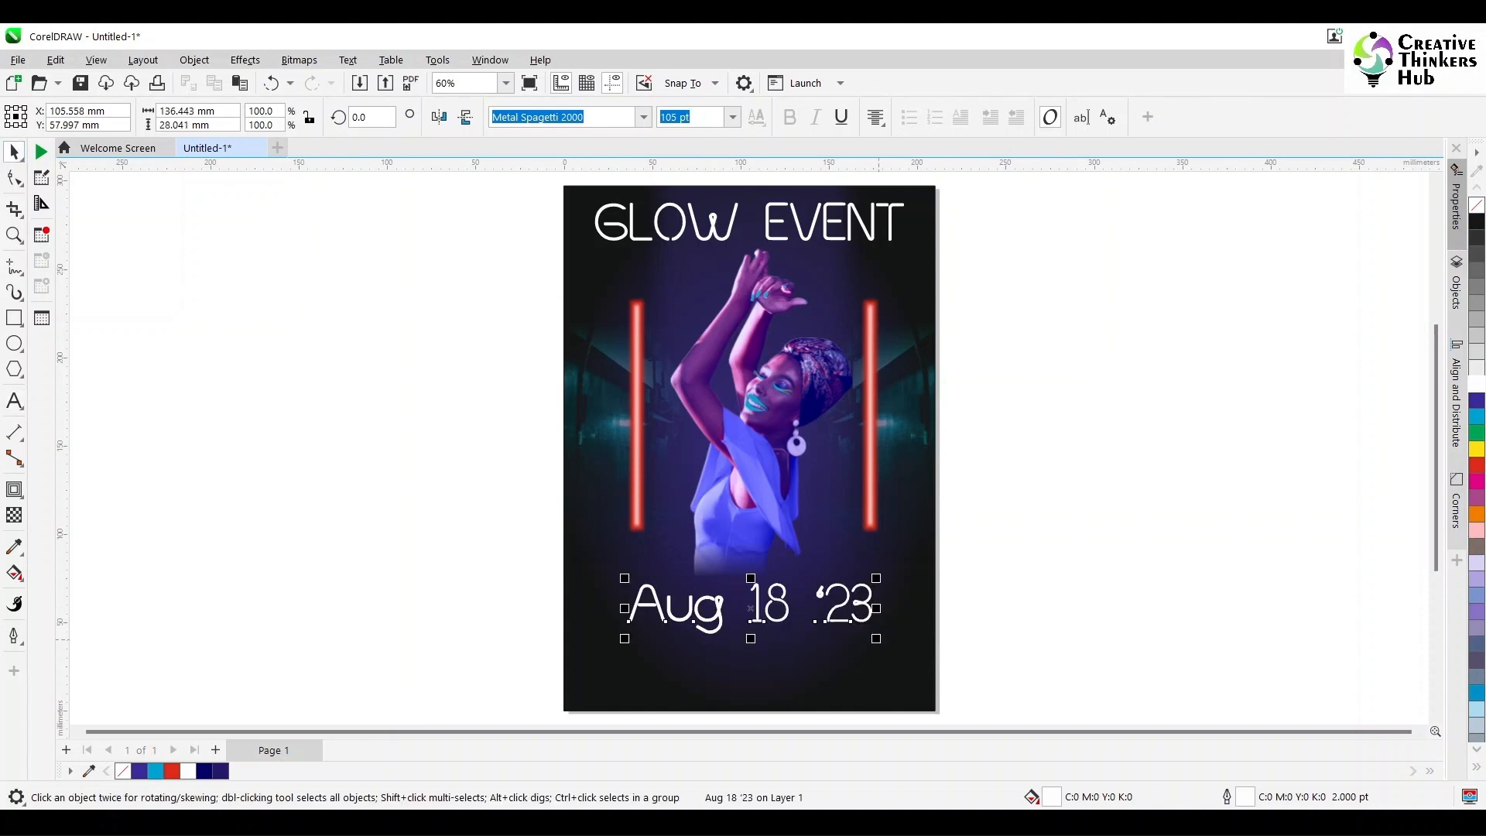
left_click_drag(877, 640, 791, 617)
Step: Adjust the woman's linear transparency so her lower body starts and finishes fading out higher up, above the date
left_click(762, 522)
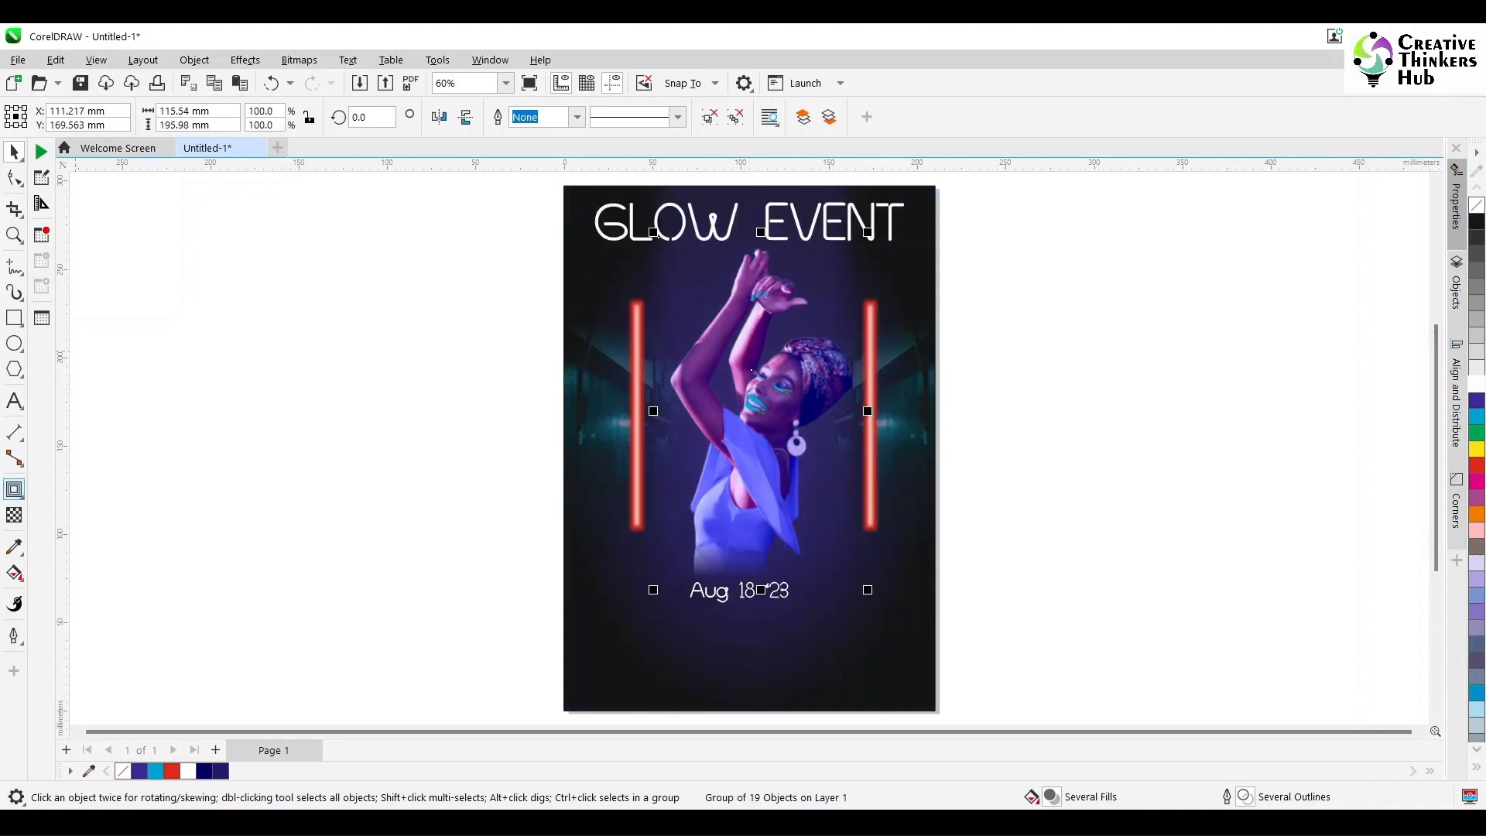
left_click(14, 514)
left_click_drag(746, 541, 746, 517)
left_click_drag(747, 576, 743, 572)
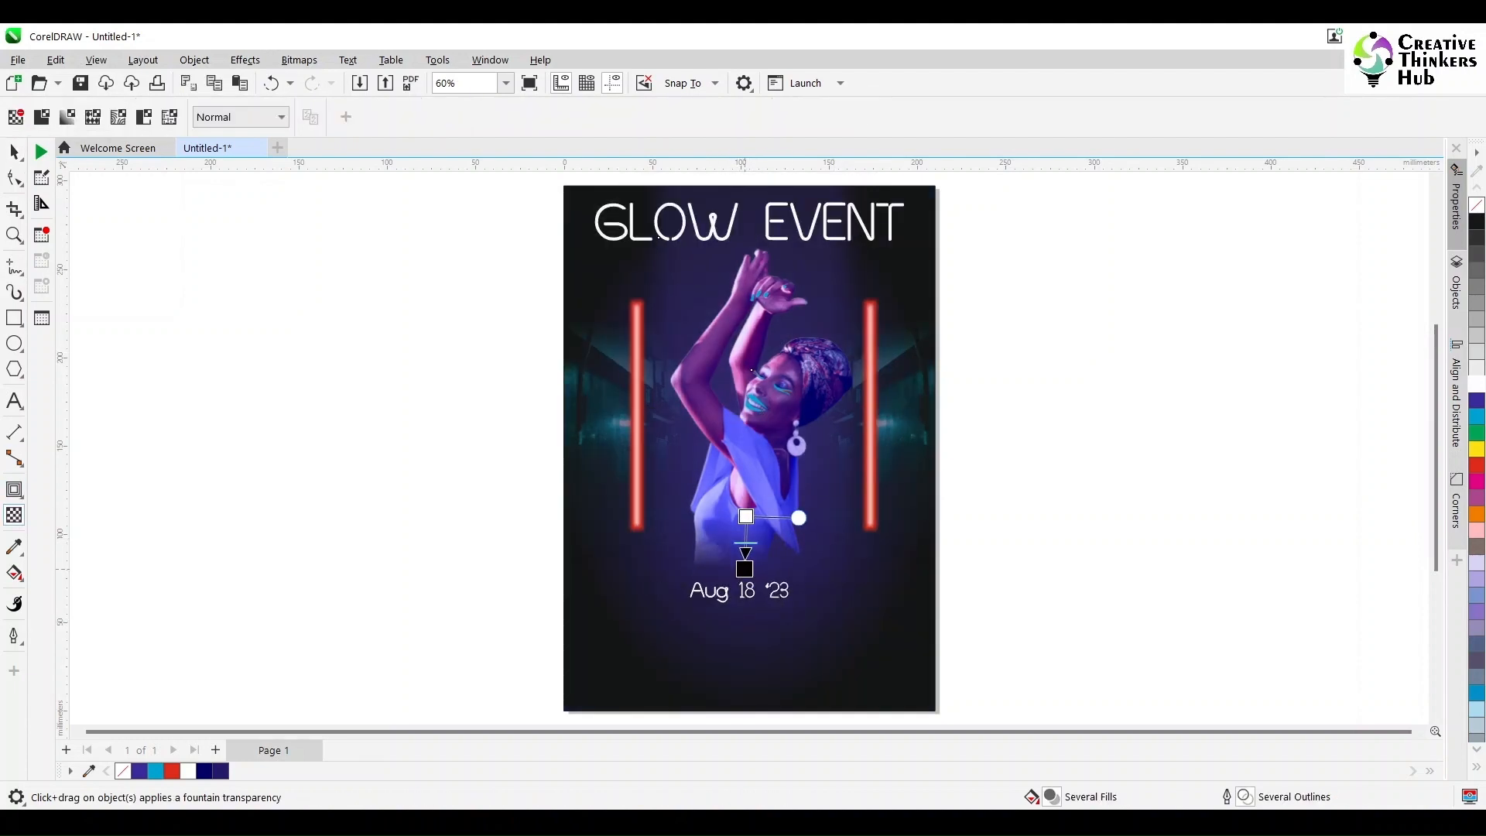
left_click_drag(746, 516, 744, 499)
left_click_drag(744, 569, 744, 554)
left_click(14, 152)
left_click(242, 428)
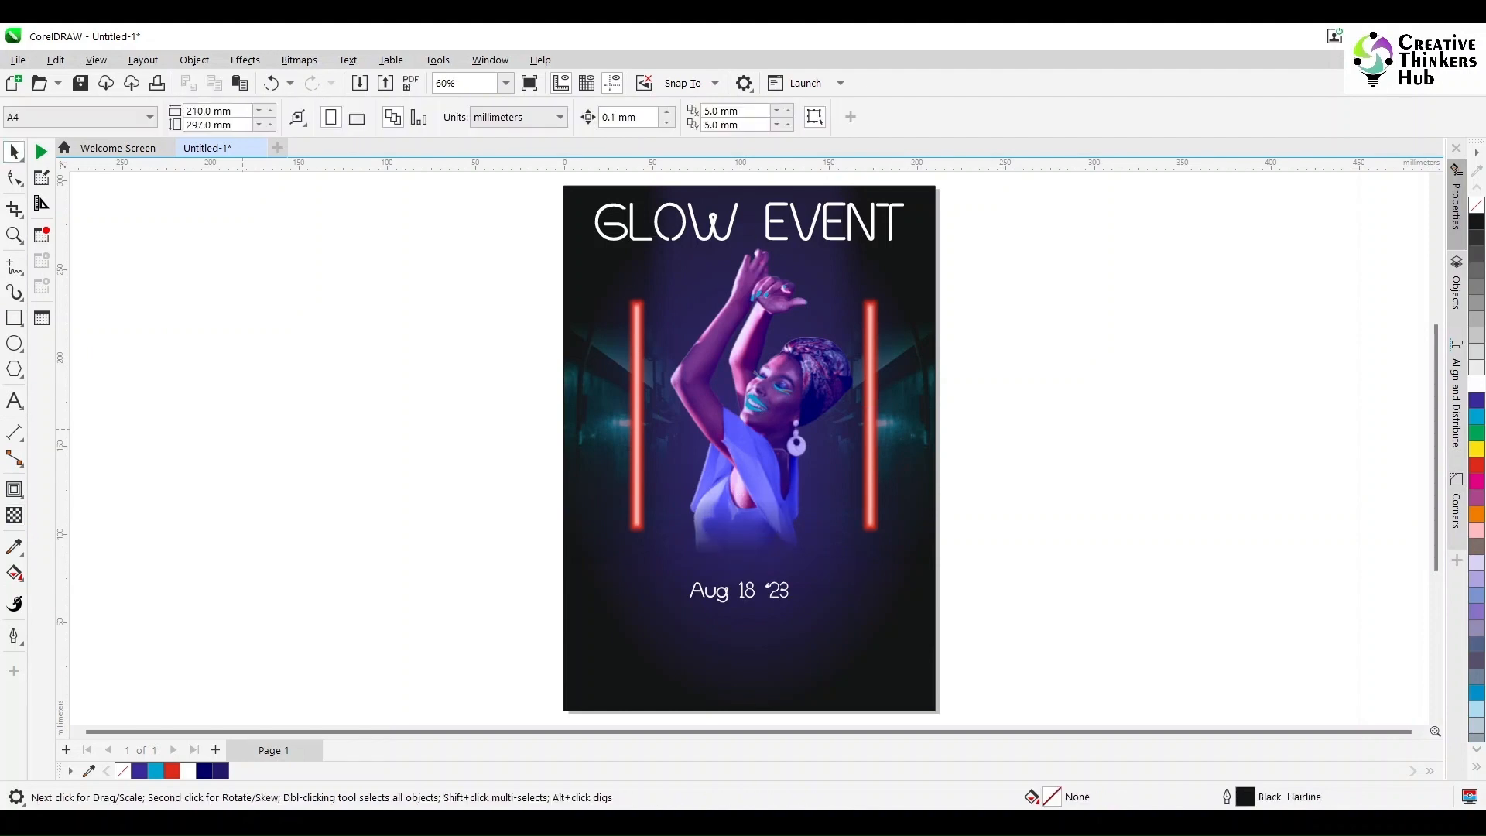
Step: Raise the Aug 18 '23 text slightly and place a duplicate directly beneath it
left_click(745, 600)
left_click_drag(428, 517, 885, 617)
mouse_move(739, 593)
left_mouse_down()
mouse_move(739, 581)
mouse_move(739, 611)
left_mouse_up()
left_click(995, 574)
left_click(741, 581)
right_click(739, 612)
Step: Replace the lower date copy's text with "@ CLUB PARTY"
left_click(14, 401)
left_click(731, 615)
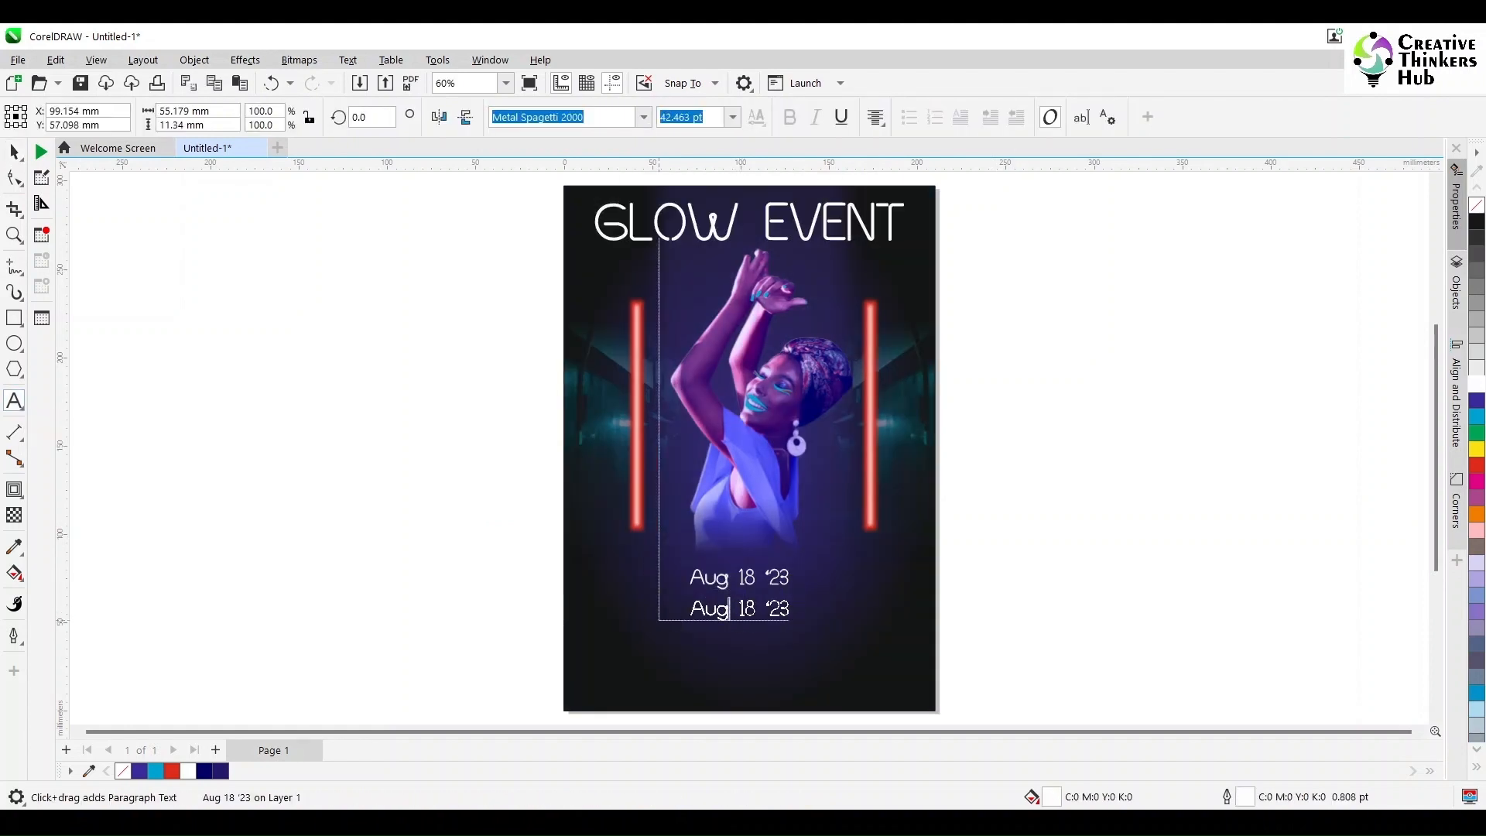
key("ctrl+a")
type("@ CLUB PARTY")
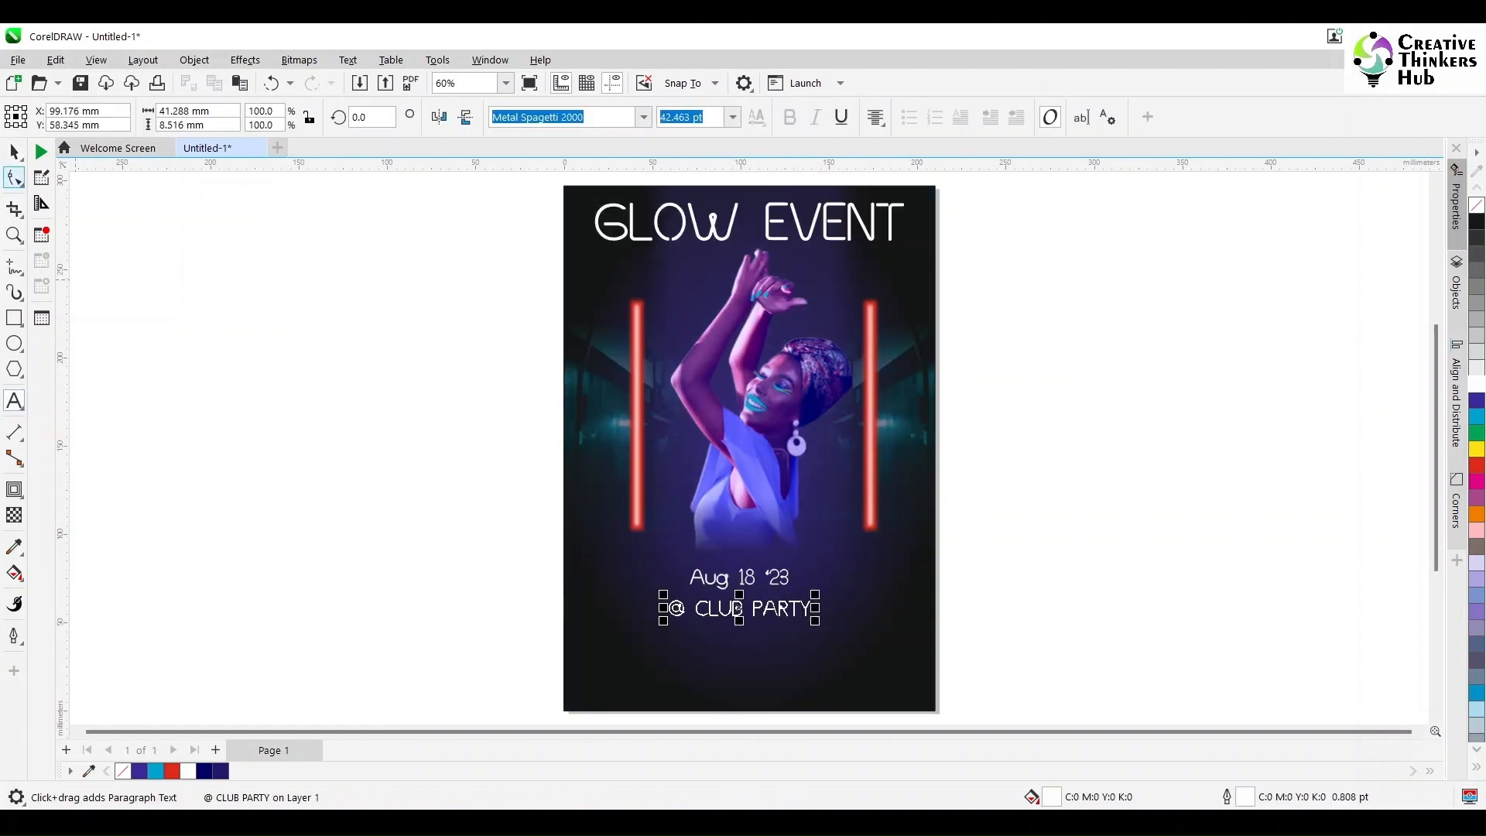
left_click(14, 151)
Step: Reduce the Aug 18 '23 text to a slightly smaller preset font size
left_click(739, 577)
left_click(732, 117)
left_click(706, 316)
left_click(752, 608)
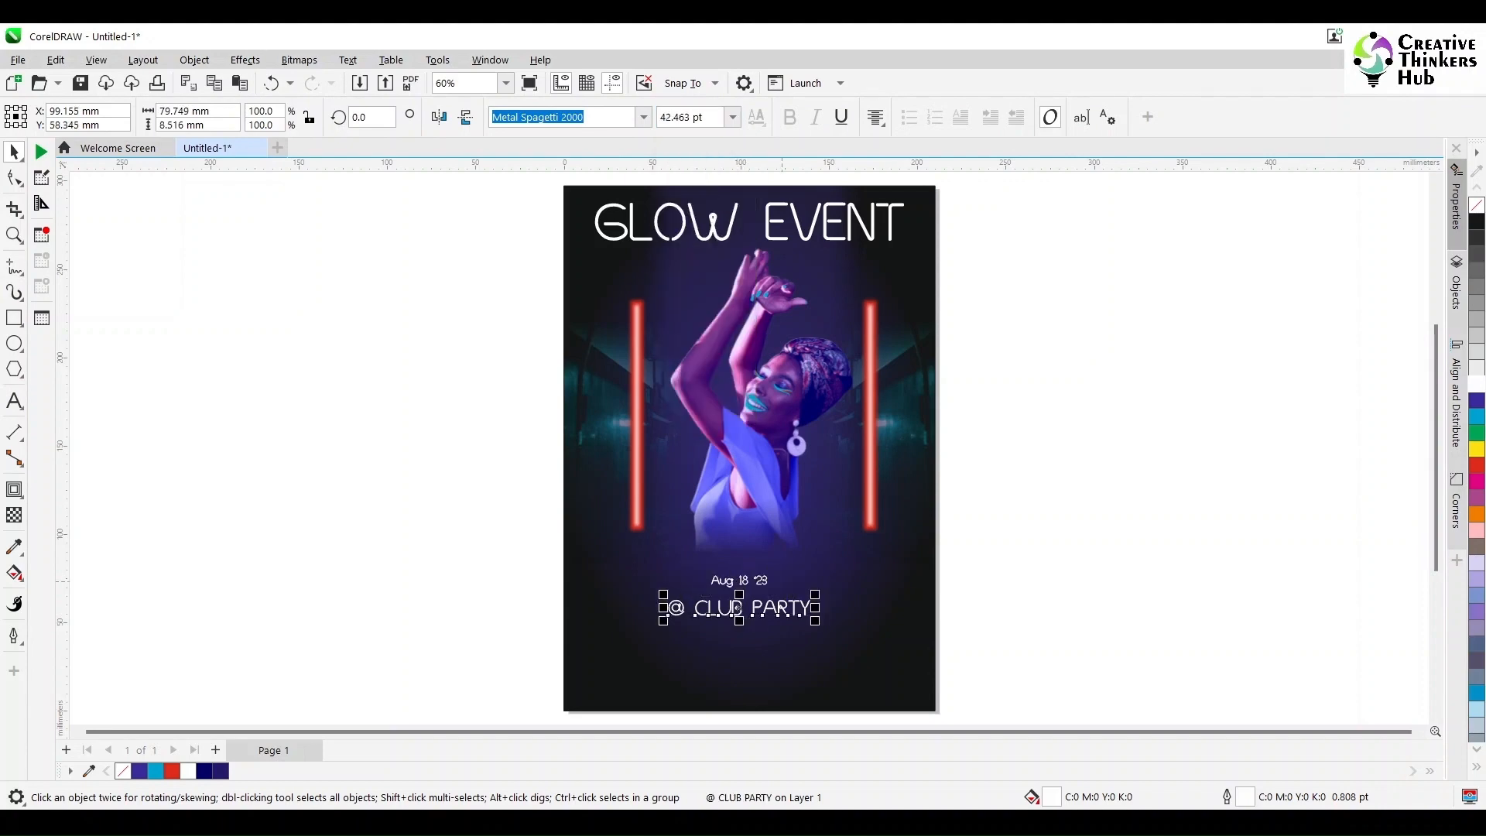
scroll(781, 582, "up", 3)
left_click(707, 578)
left_click(732, 117)
left_click(705, 335)
Step: Set the @ CLUB PARTY text's font size to 48 pt
left_click(707, 626)
left_click(732, 117)
left_click(706, 353)
scroll(706, 449, "down", 8)
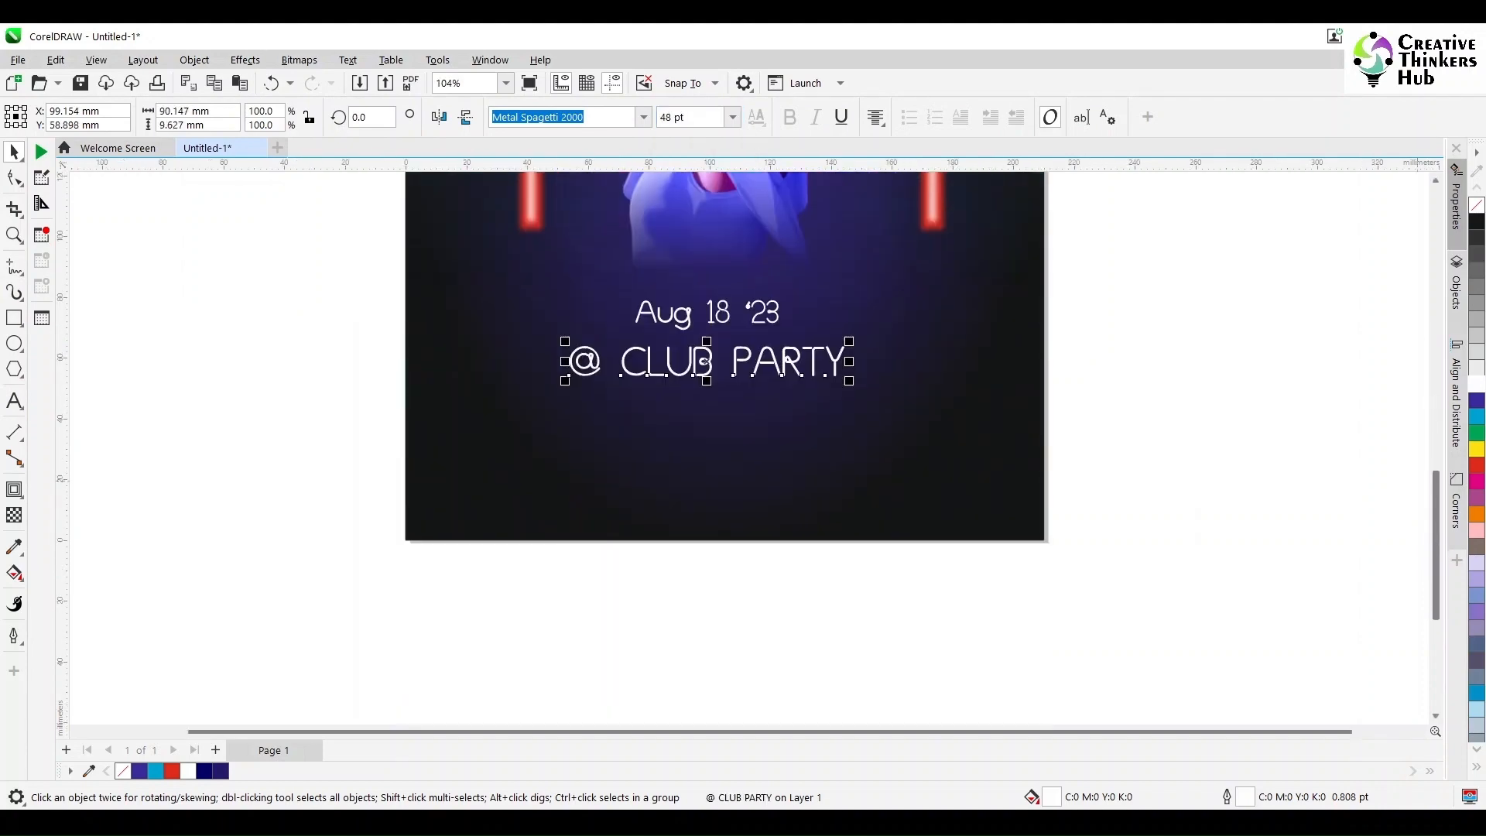
Step: Center the date and the @ CLUB PARTY line horizontally on the poster background
scroll(706, 449, "up", 5)
left_click_drag(340, 435, 1180, 548)
left_click(983, 573, "shift")
key("c")
key("Escape")
key("shift+F4")
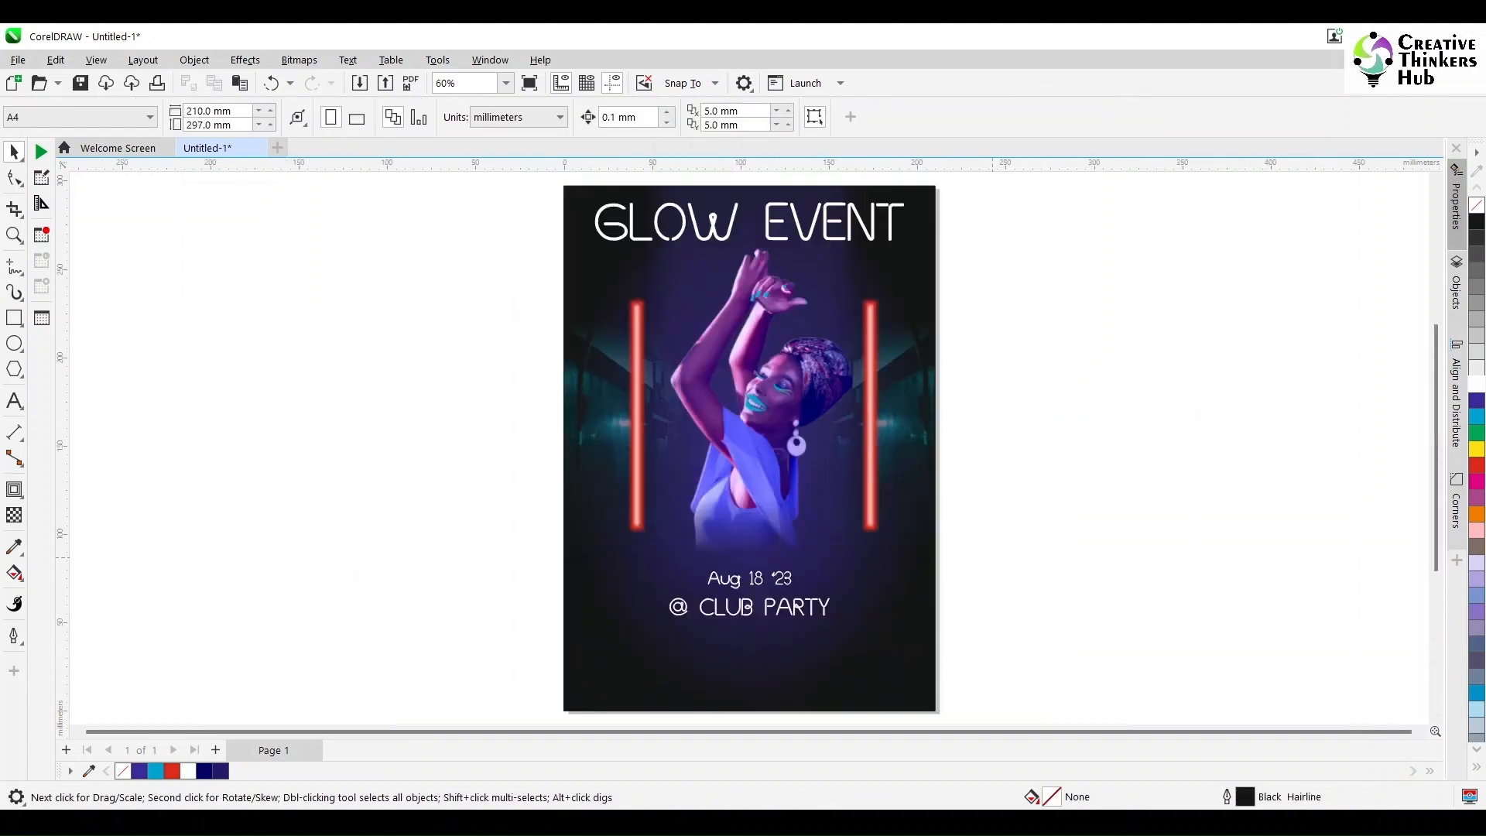
Step: Duplicate the @ CLUB PARTY line directly beneath itself, centered horizontally on the poster
left_click(715, 614)
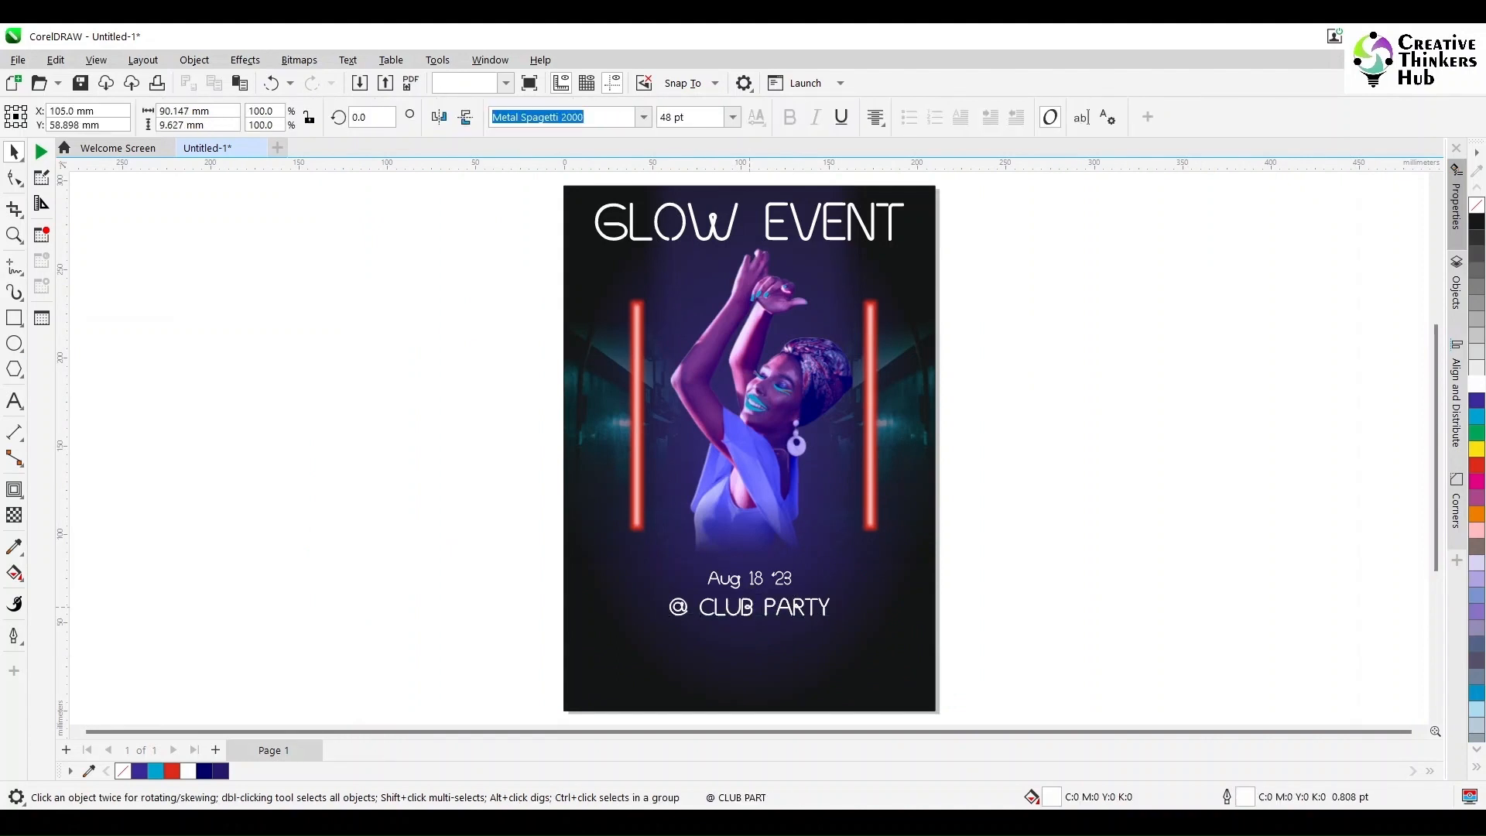
left_click(749, 607)
left_click_drag(749, 607, 749, 634)
left_click(777, 667, "shift")
key("c")
Step: Replace the lower copy's text with the first DJ's stage name in capitals
key("F8")
left_click(775, 639)
key("ctrl+a")
type("DJ ")
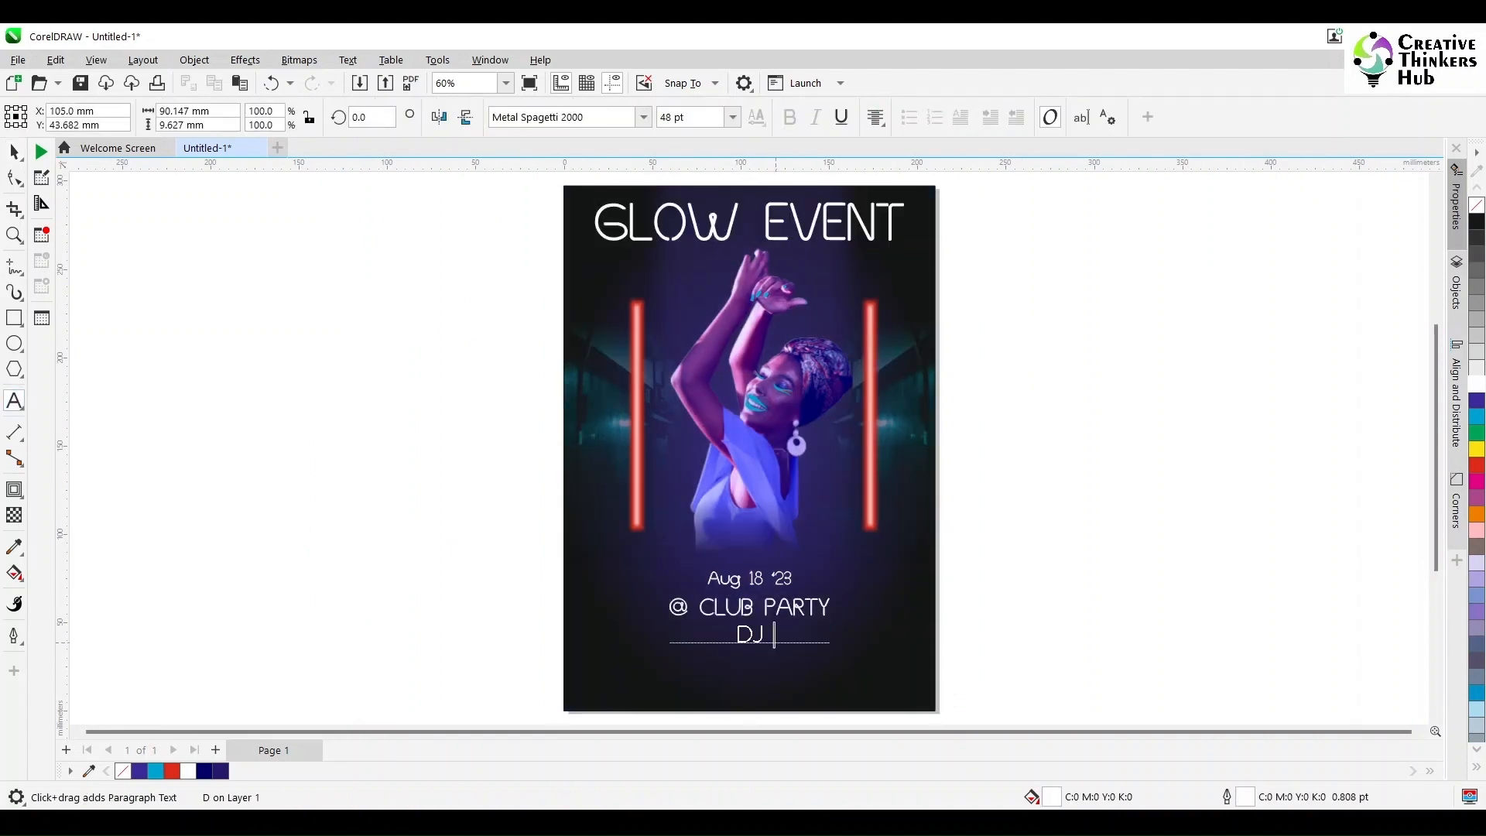
type("TAPS")
key("Escape")
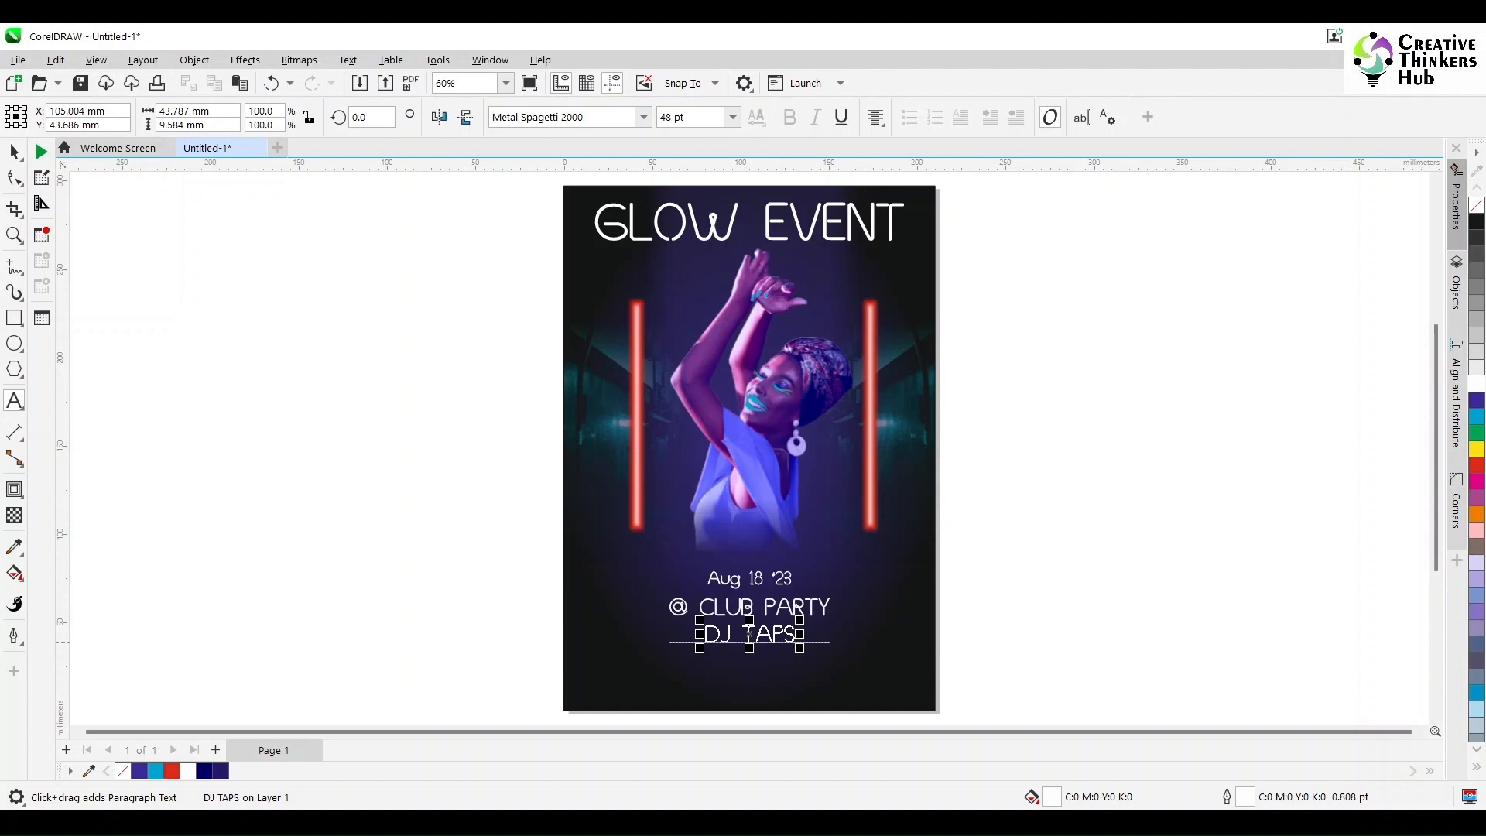
Step: Set the DJ name line in upright Fira Sans SemiBold
left_click(13, 151)
left_click(643, 118)
left_click(557, 562)
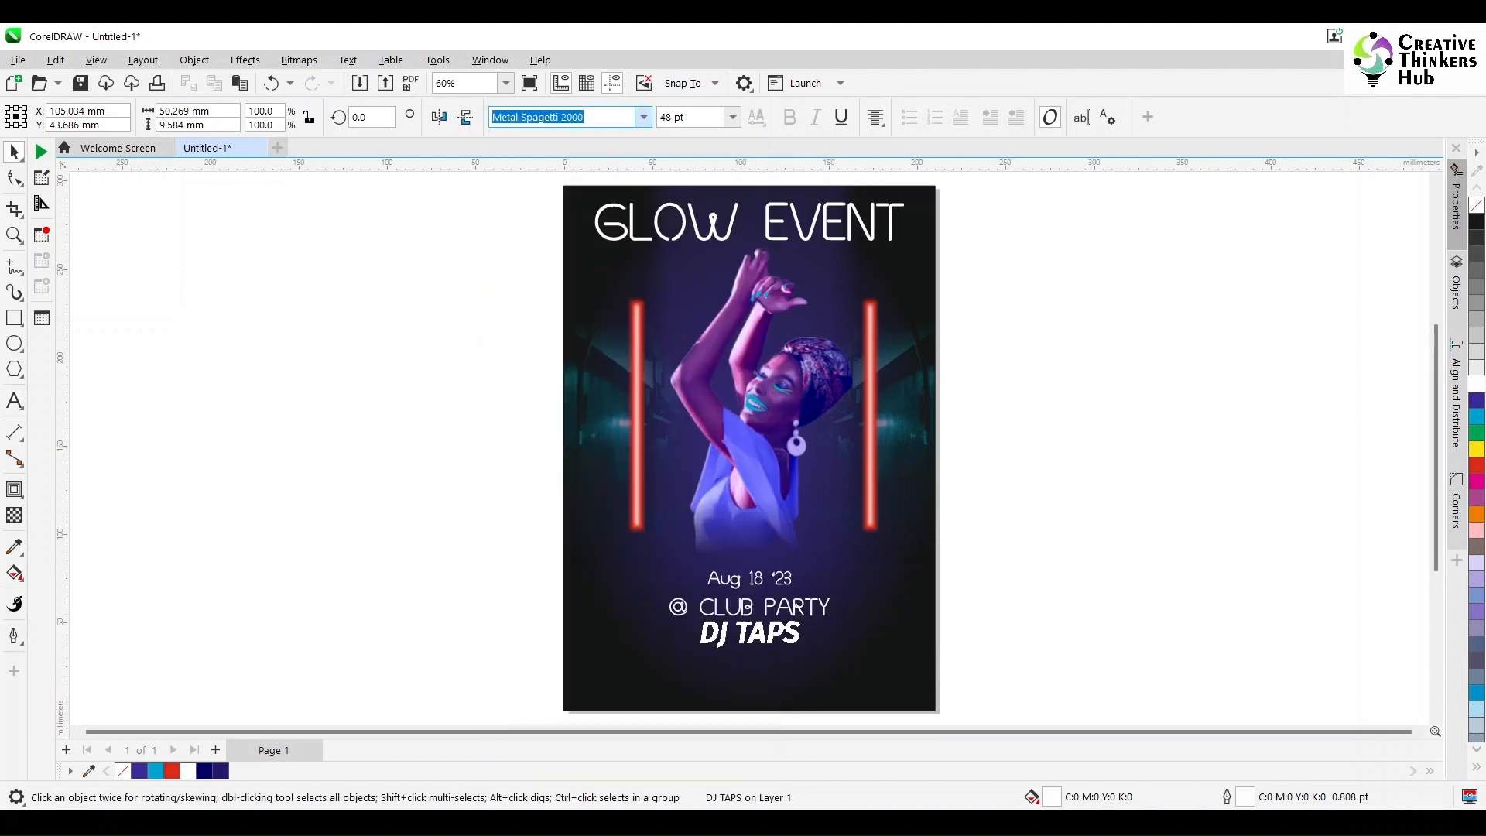
left_click(815, 117)
scroll(767, 657, "up", 1)
left_click(895, 670, "shift")
key("c")
key("Escape")
Step: Shrink the DJ name to 36 pt and remove its outline
left_click(797, 622)
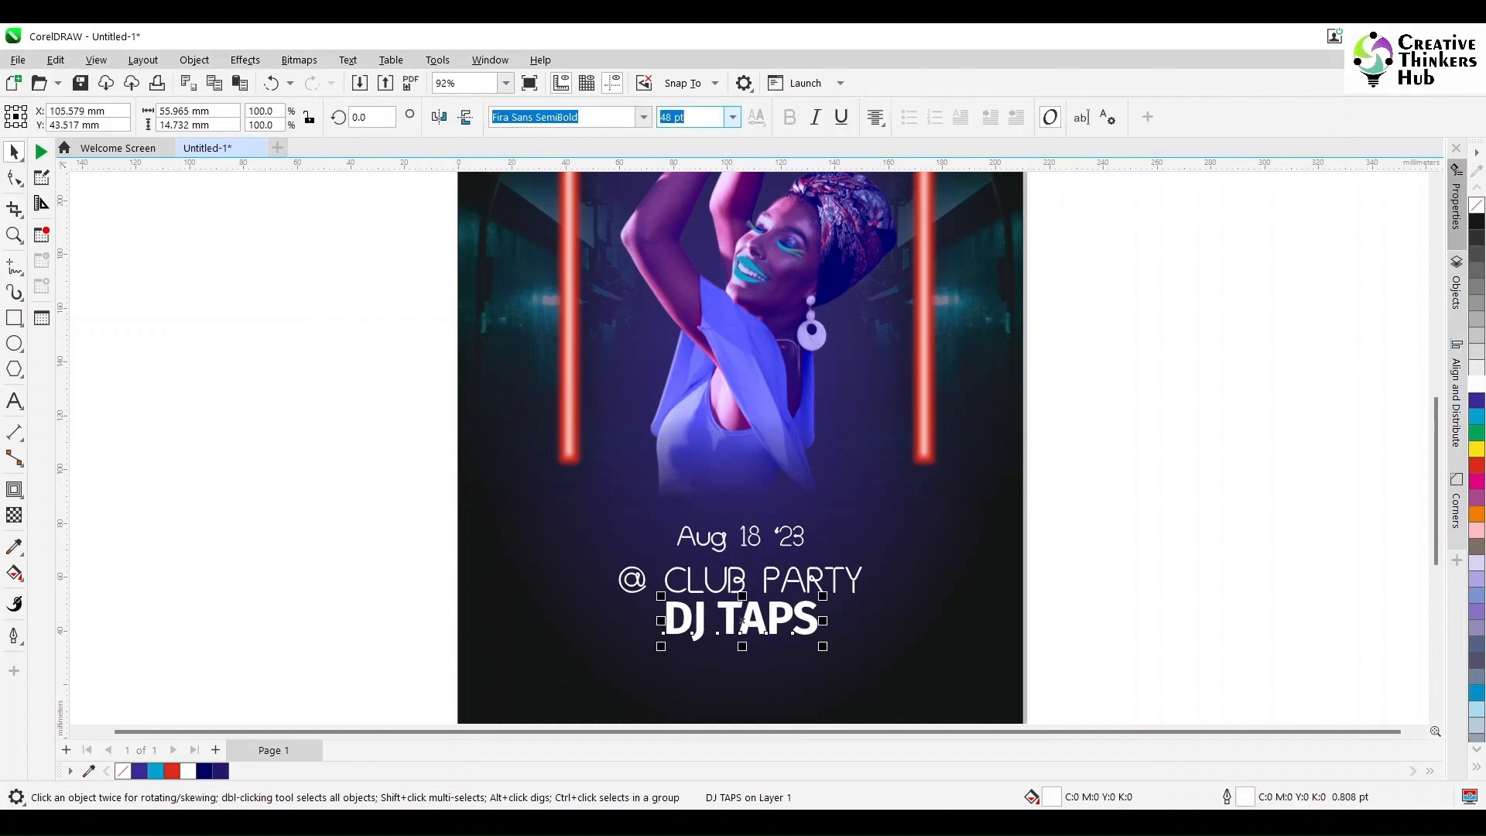
left_click_drag(822, 596, 742, 626)
key("Escape")
left_click(791, 630)
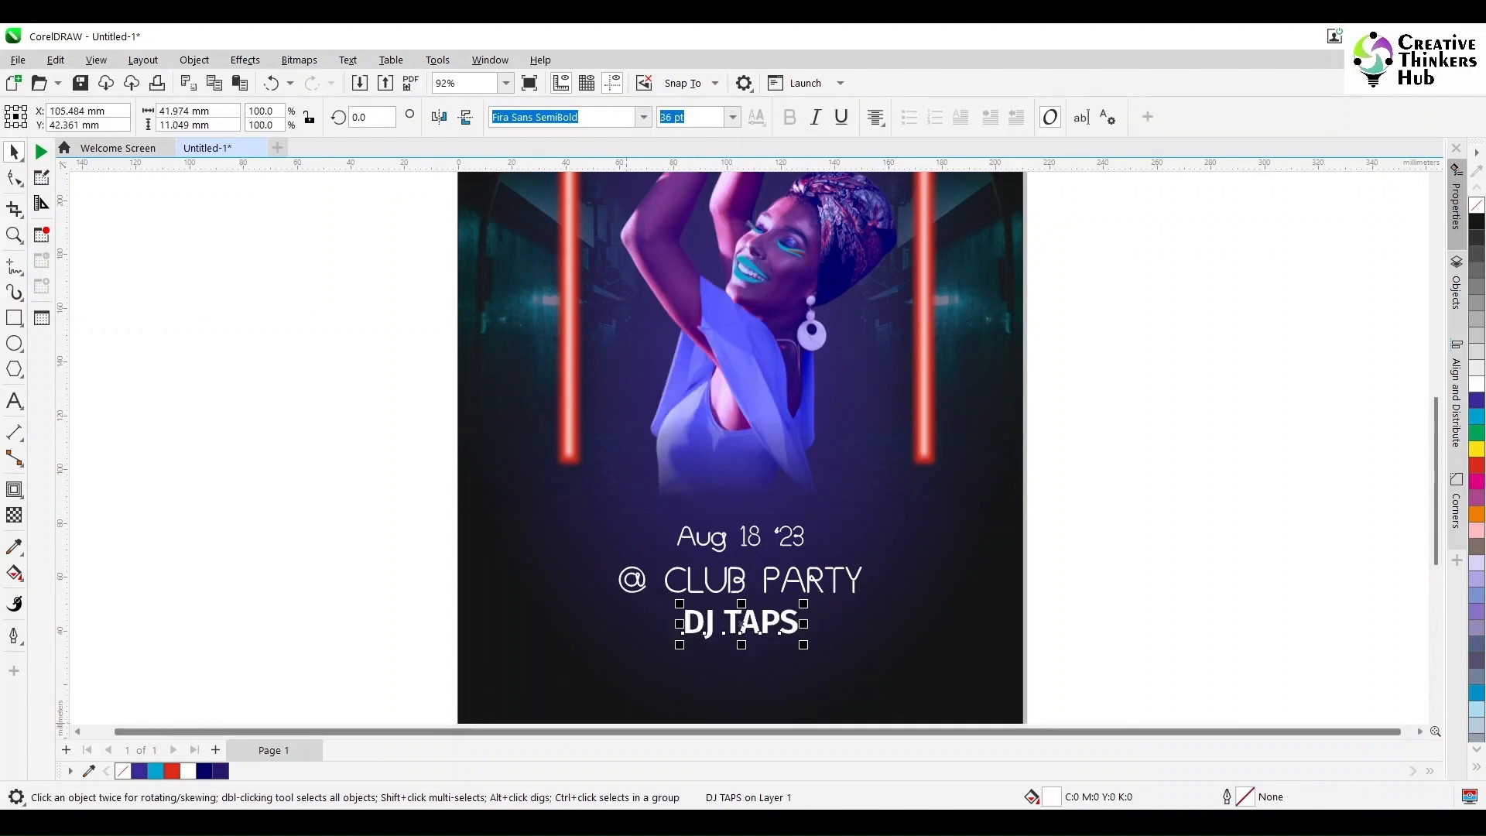
Step: Add a second line with the second DJ's stage name beneath the first DJ name
key("Escape")
double_click(791, 630)
key("Return")
type("DJ ")
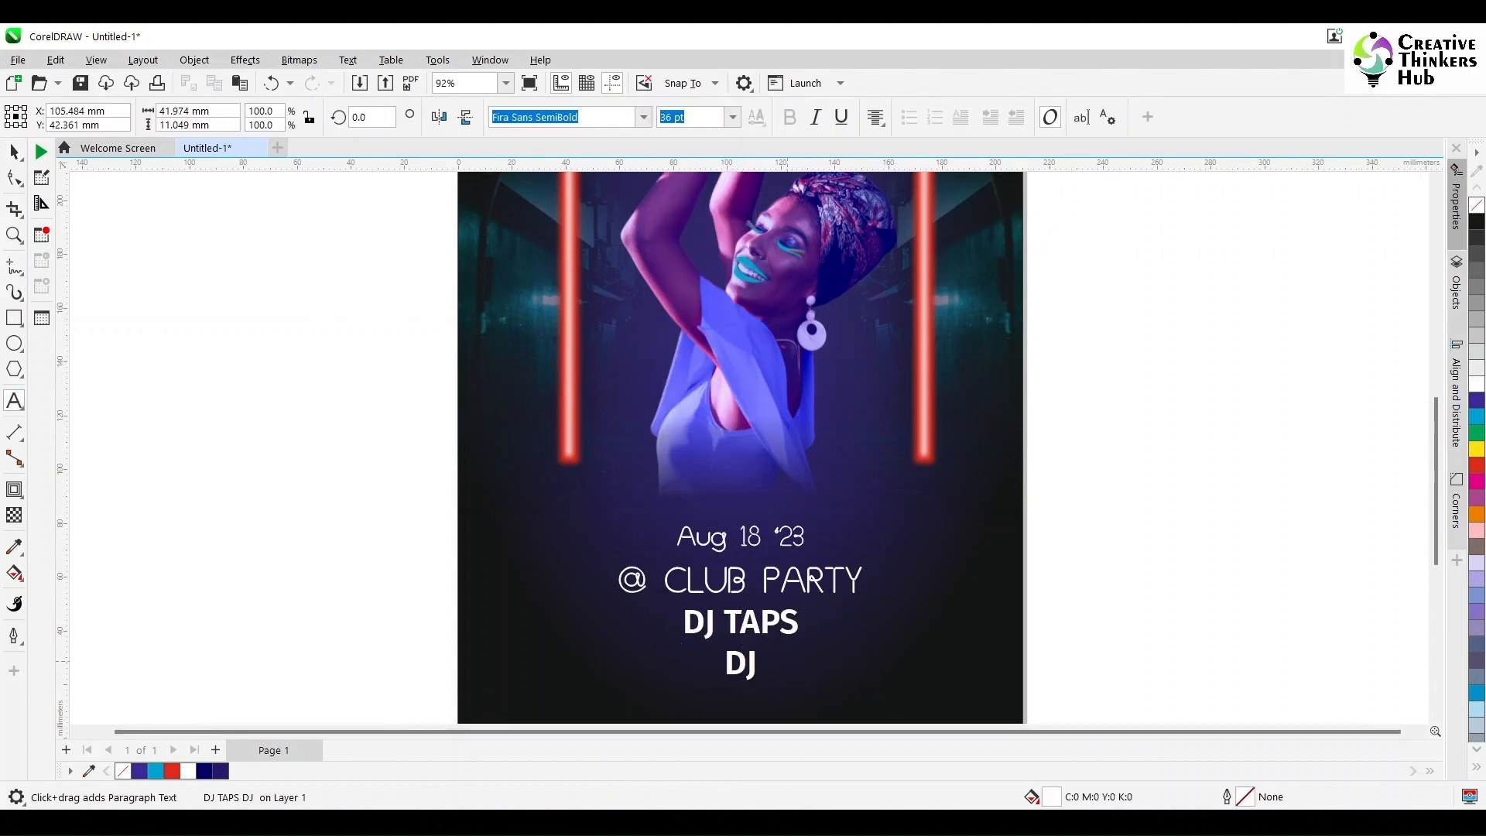
type("LOHAN")
key("Escape")
scroll(861, 620, "down", 2)
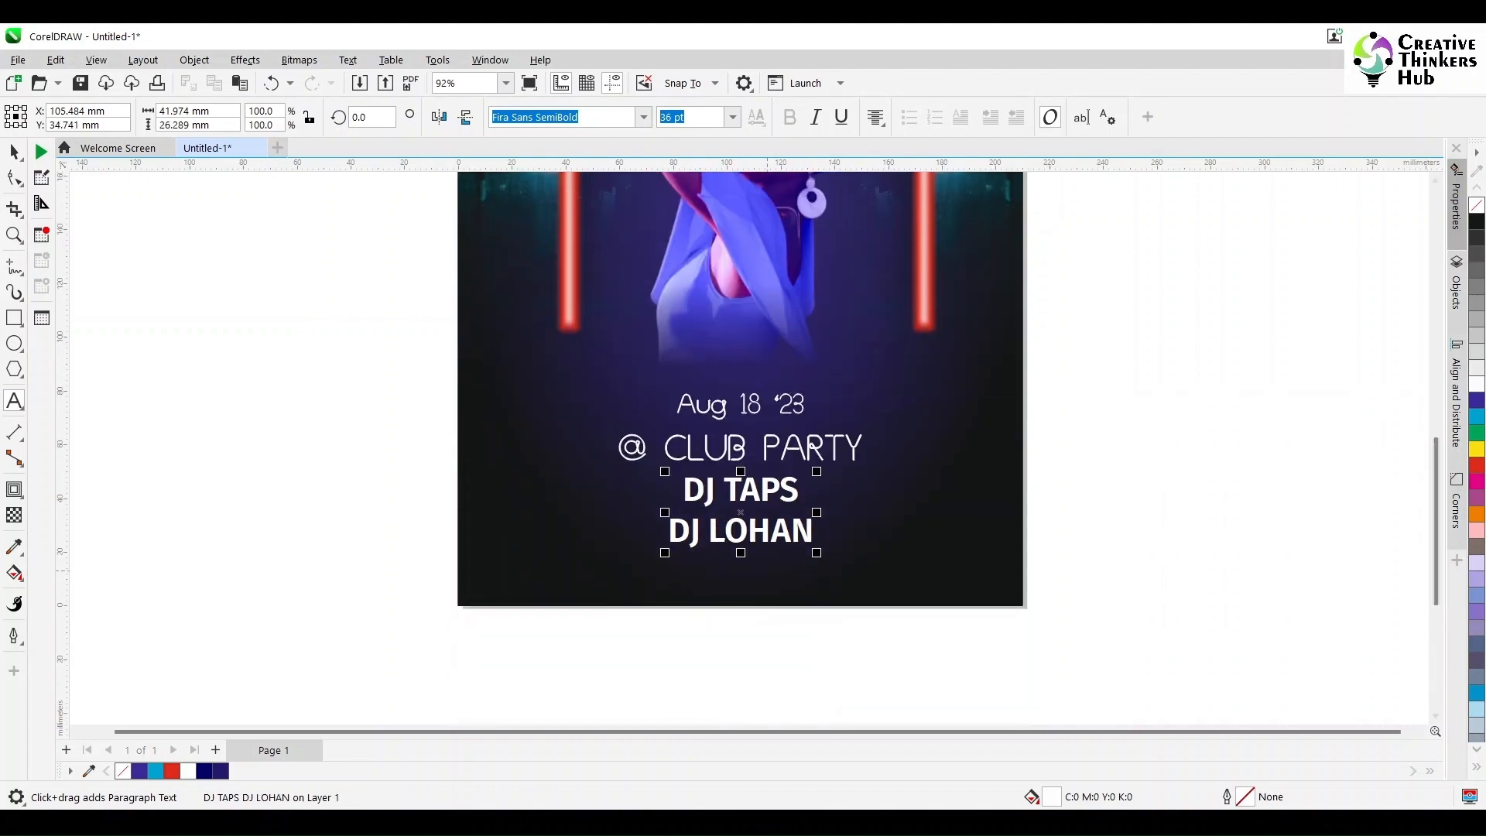
Step: Duplicate the two-line DJ text block straight down to the poster's lower edge
left_click(14, 152)
left_click_drag(741, 511, 740, 605)
right_click(741, 605)
Step: Replace the duplicated block's text with "DOORS OPEN AT 11 PM" and a second line starting "HOSTED BY MC"
double_click(780, 631)
key("ctrl+a")
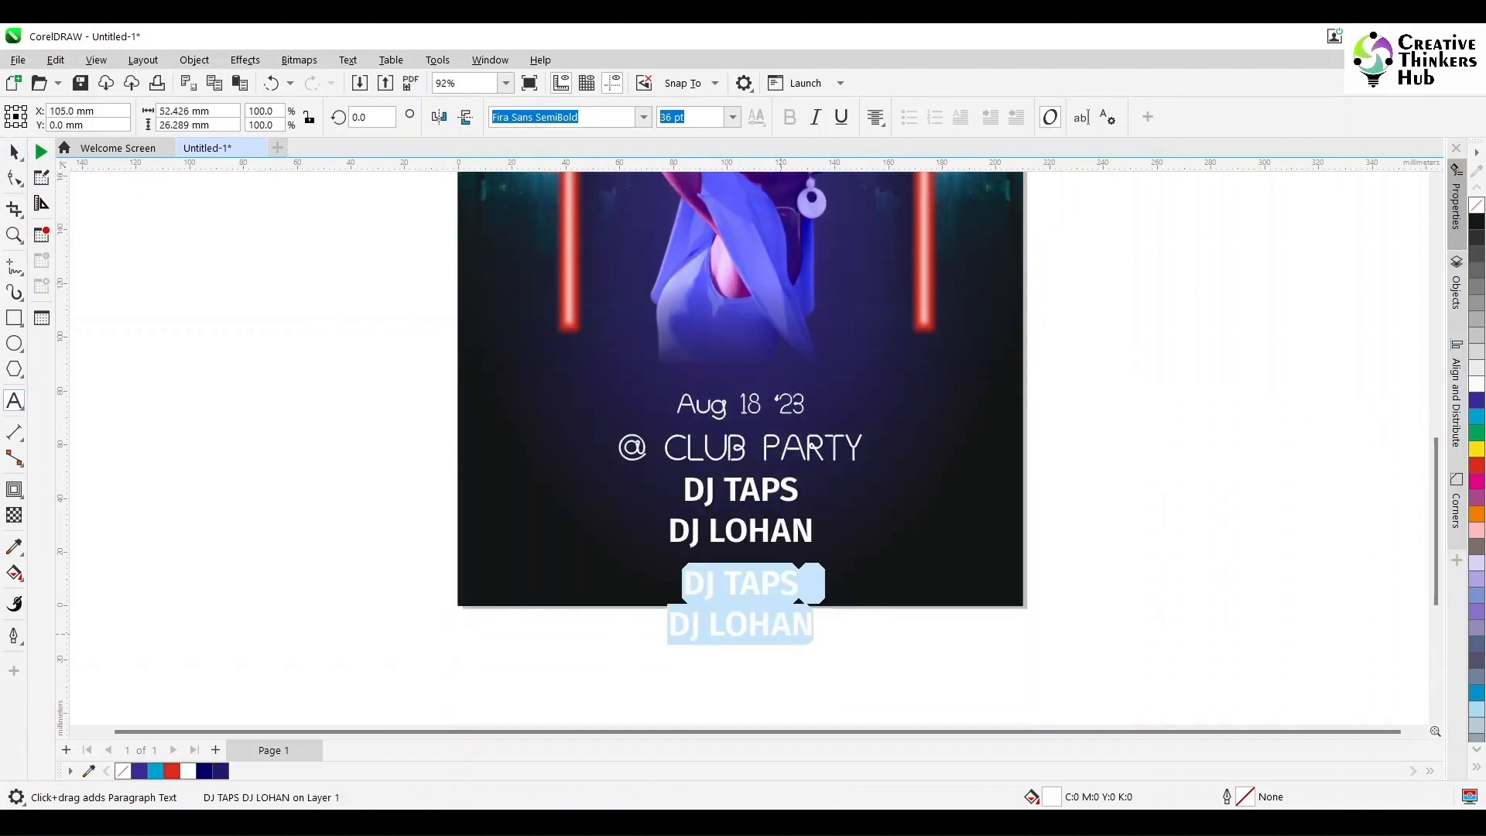
type("DOORS OPEN AT 11 PM")
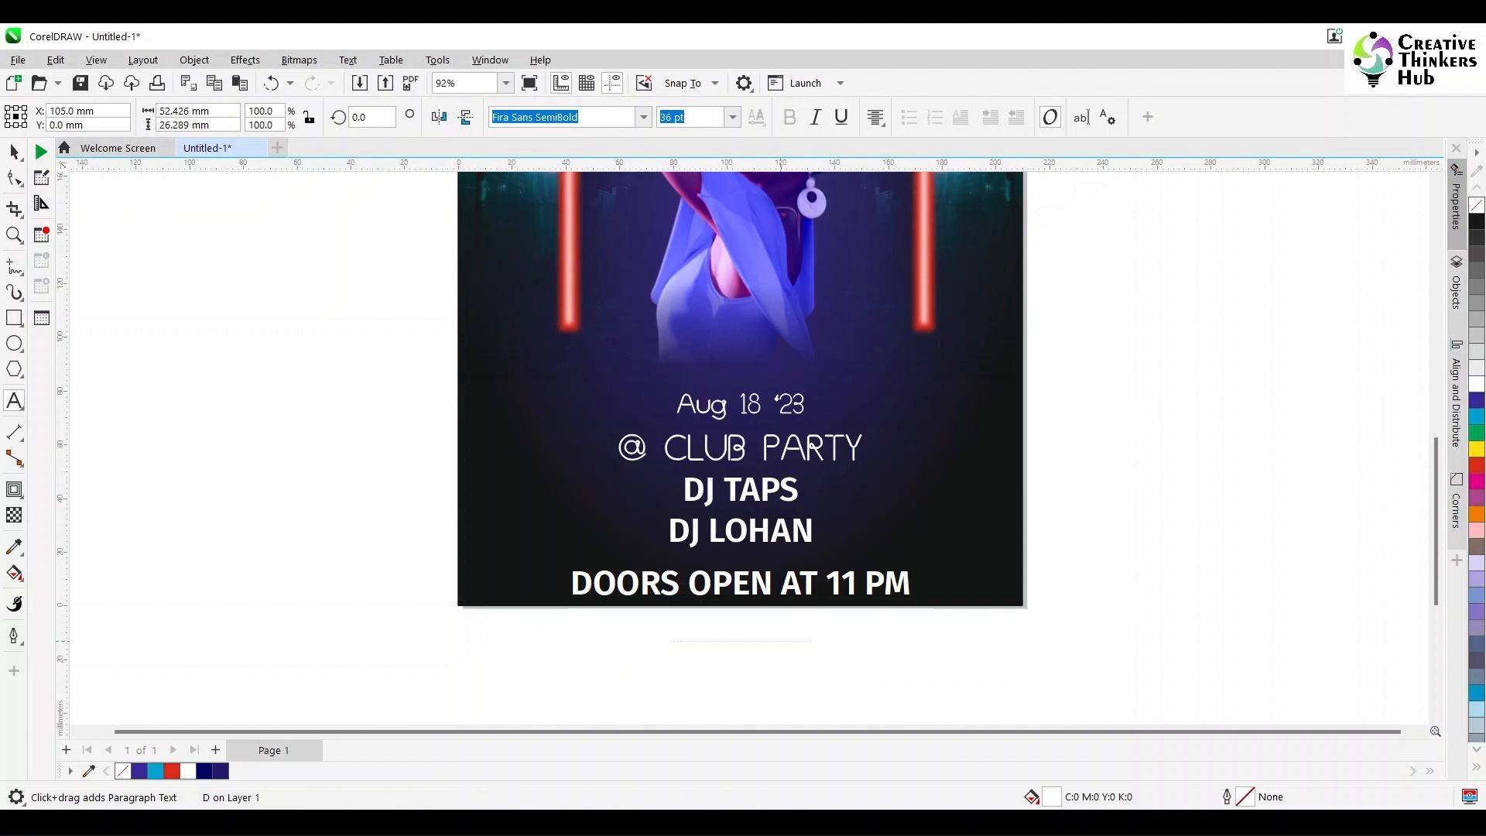
type("HOSTED BY ")
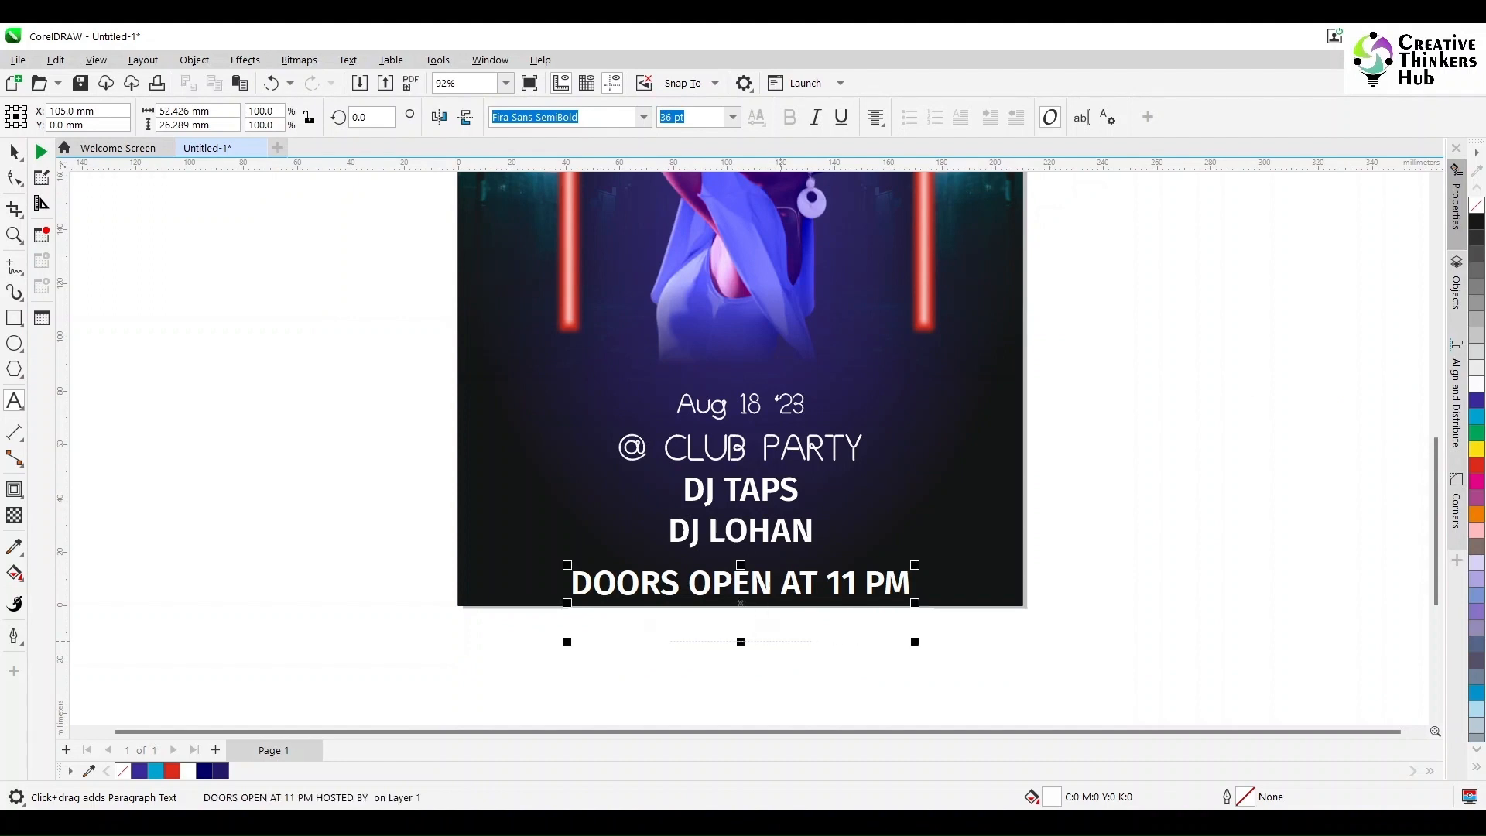
type("MC")
Step: Set the DOORS OPEN AT 11 PM line in Fira Sans Light
left_click_drag(570, 582, 912, 582)
left_click(643, 117)
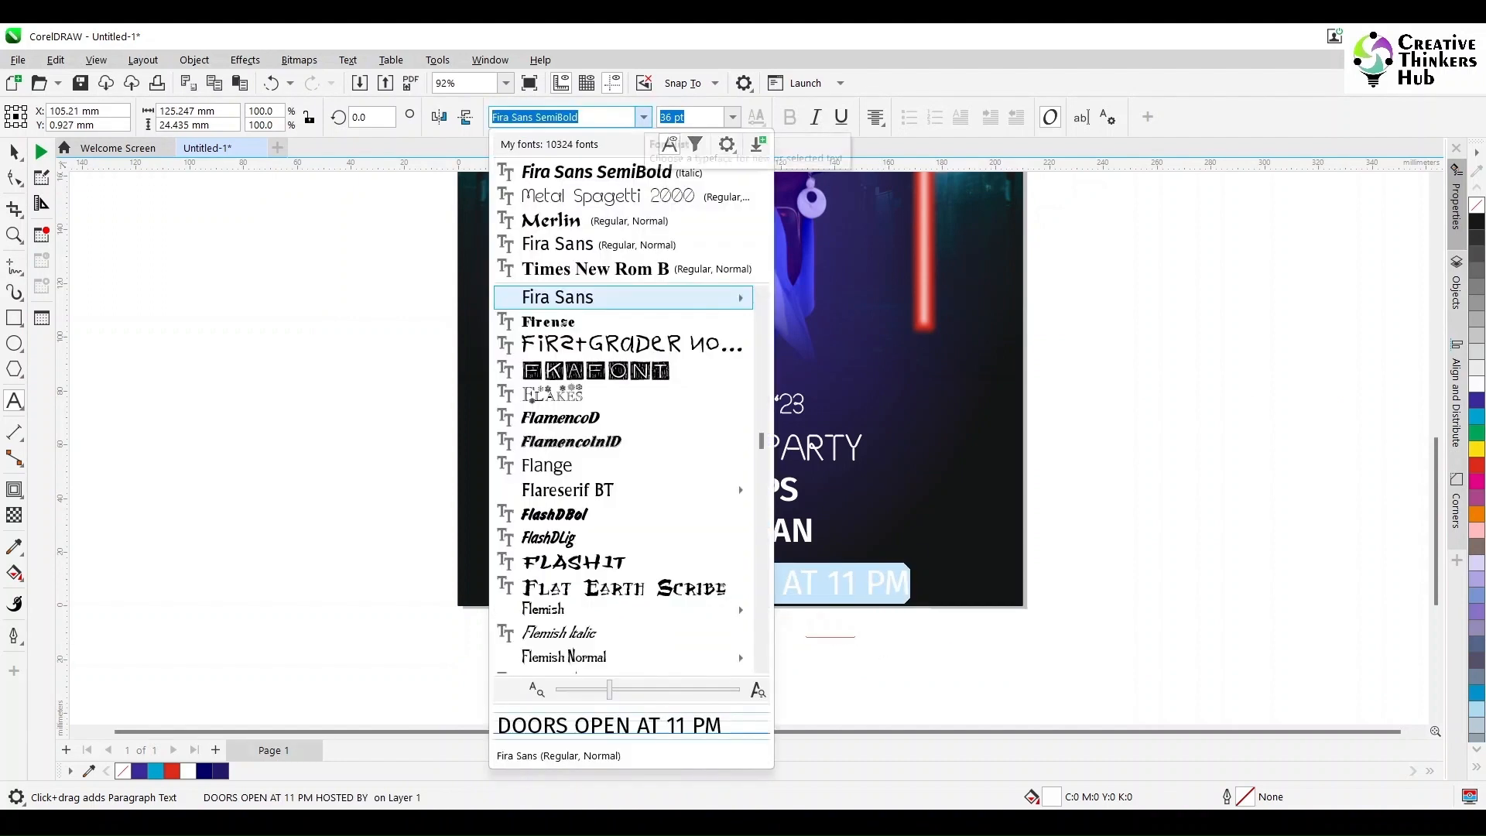
mouse_move(619, 298)
left_click(857, 396)
key("ctrl+space")
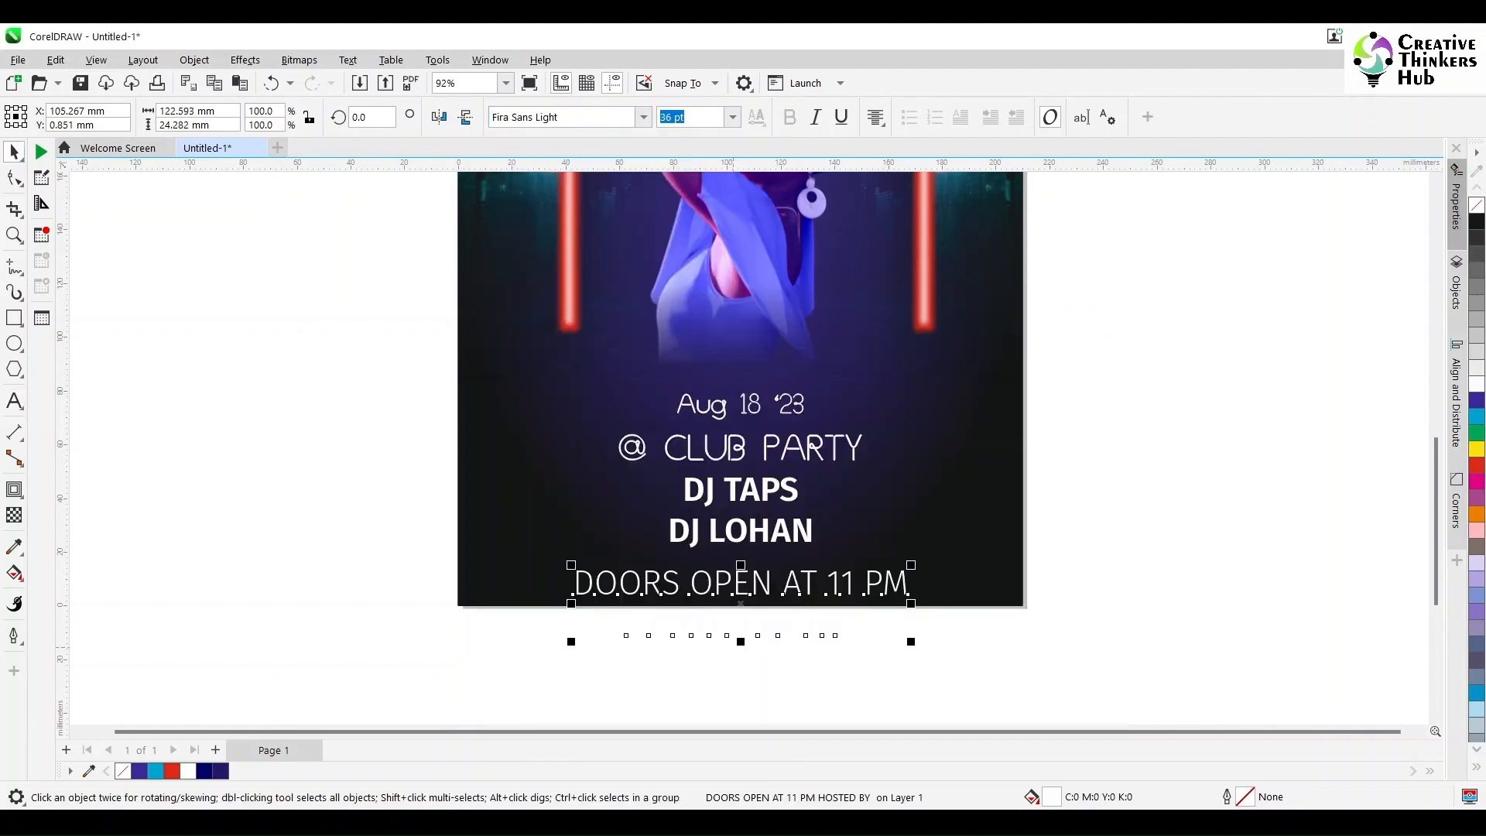
Step: Set the doors-open block and the DJ names to 24 pt, and move the doors-open block up onto the poster
type("24")
key("Return")
key("Escape")
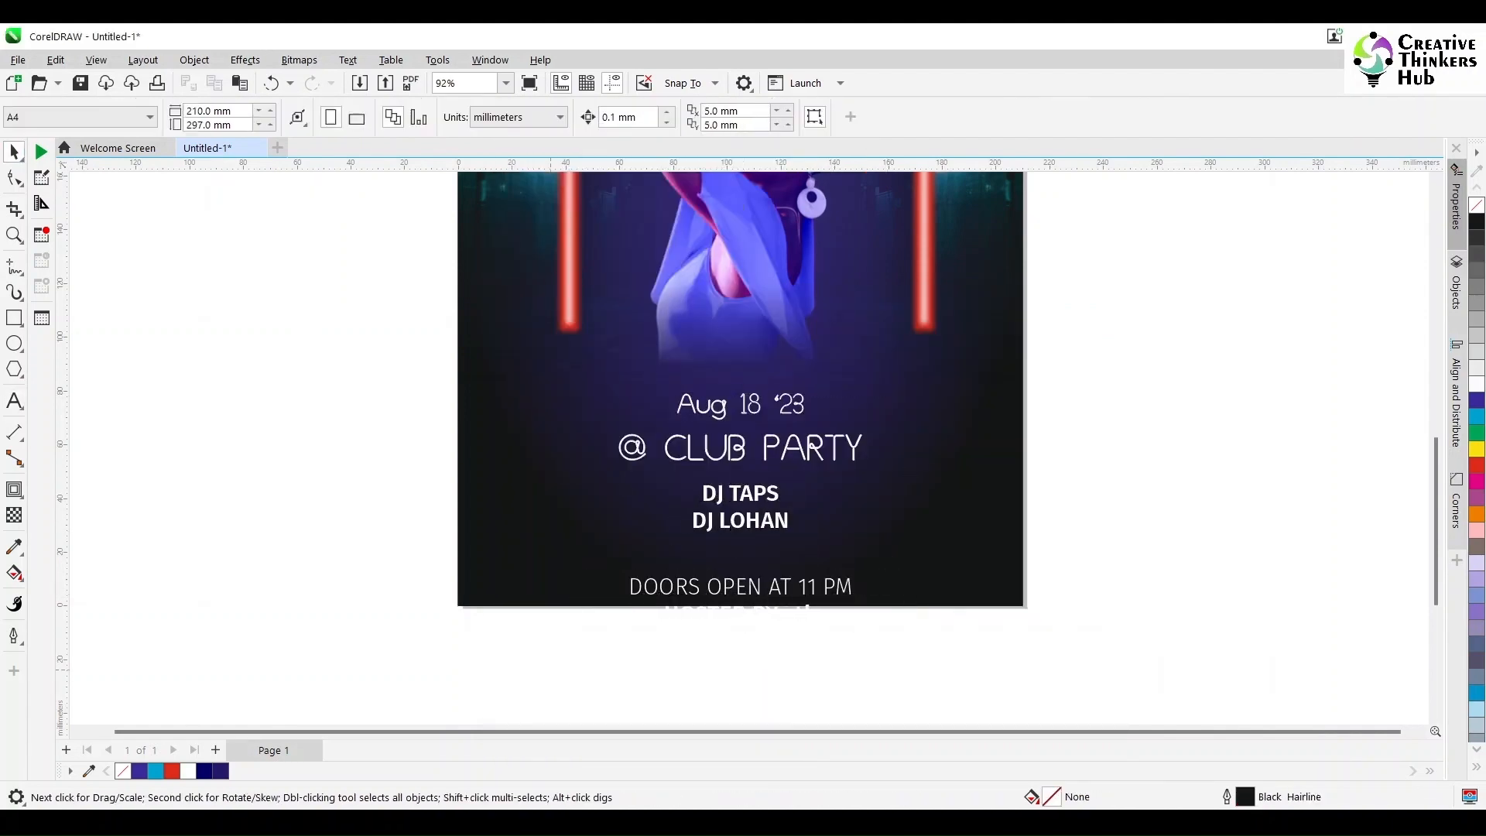
left_click_drag(700, 588, 700, 548)
left_click(698, 620)
Step: Move the date, venue, DJ and doors text up slightly and tighten the gap between the date and the lines below
scroll(699, 620, "down", 1)
left_click_drag(529, 391, 880, 613)
left_click_drag(726, 535, 726, 516)
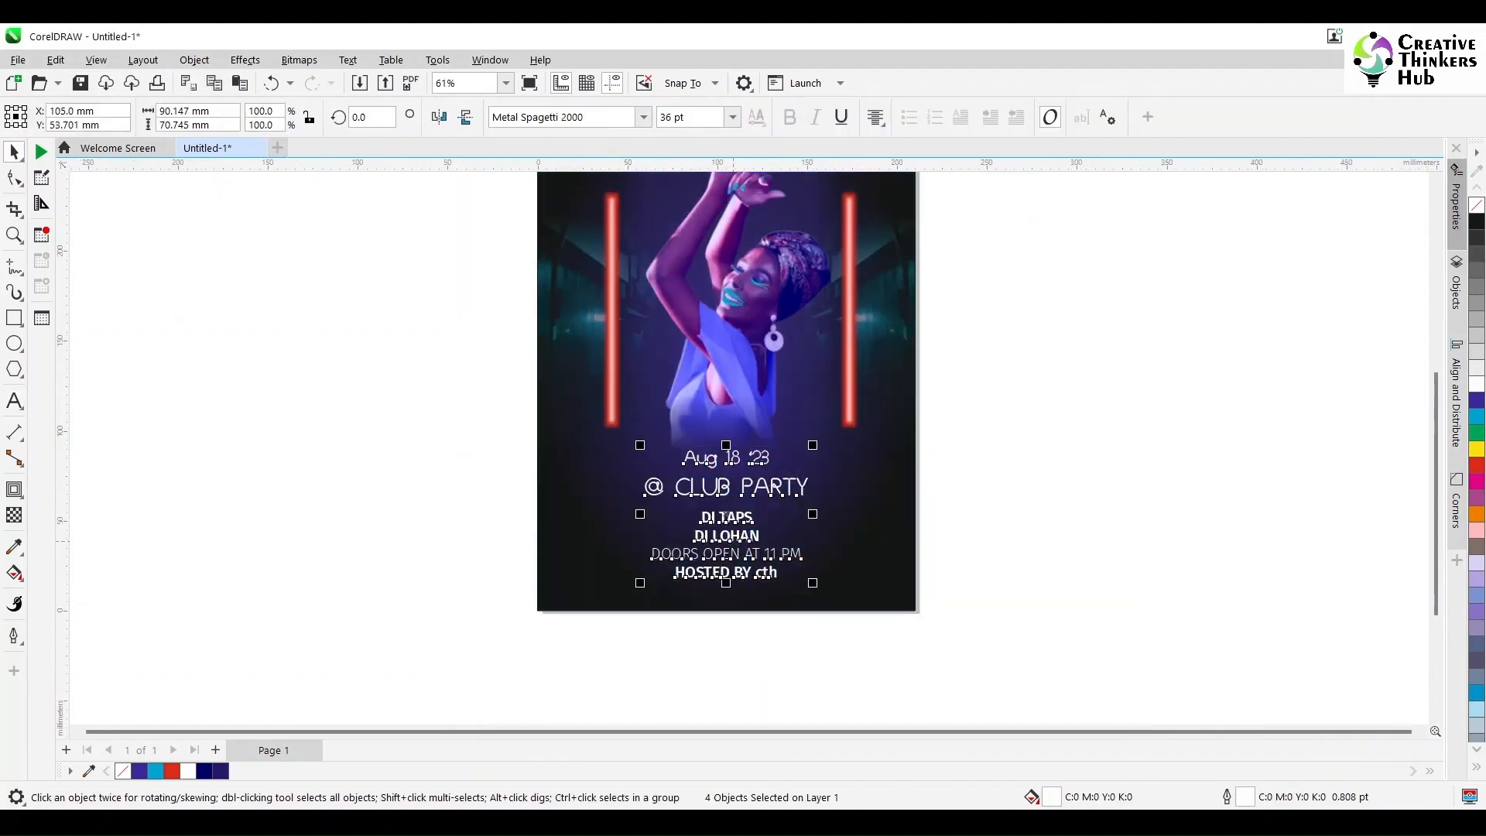
left_click_drag(526, 468, 880, 613)
left_click_drag(728, 540, 728, 533)
key("Escape")
Step: Replace the lowercase host initials in the HOSTED BY line with CTH
key("F8")
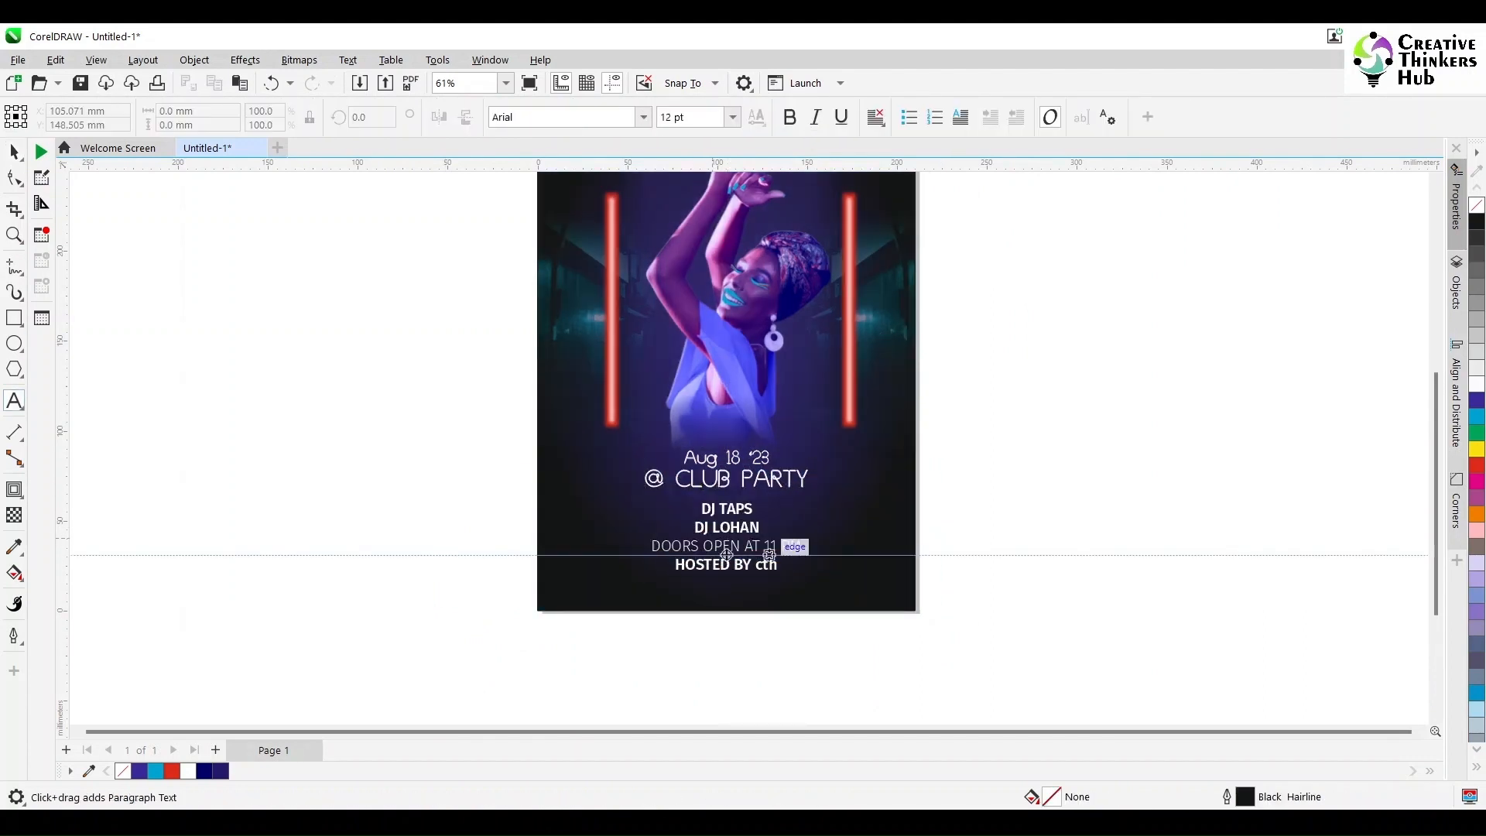
left_click(777, 564)
key("BackSpace")
key("BackSpace")
key("BackSpace")
type("CTH")
Step: Nudge the doors-open block down slightly to separate it from the DJ names
left_click(14, 151)
key("Down")
key("Down")
key("Down")
key("Down")
key("Down")
key("Down")
key("Down")
key("Down")
key("Down")
key("Down")
key("Down")
key("Down")
key("Down")
key("Down")
key("Down")
key("Down")
key("Down")
key("Down")
key("Down")
key("Down")
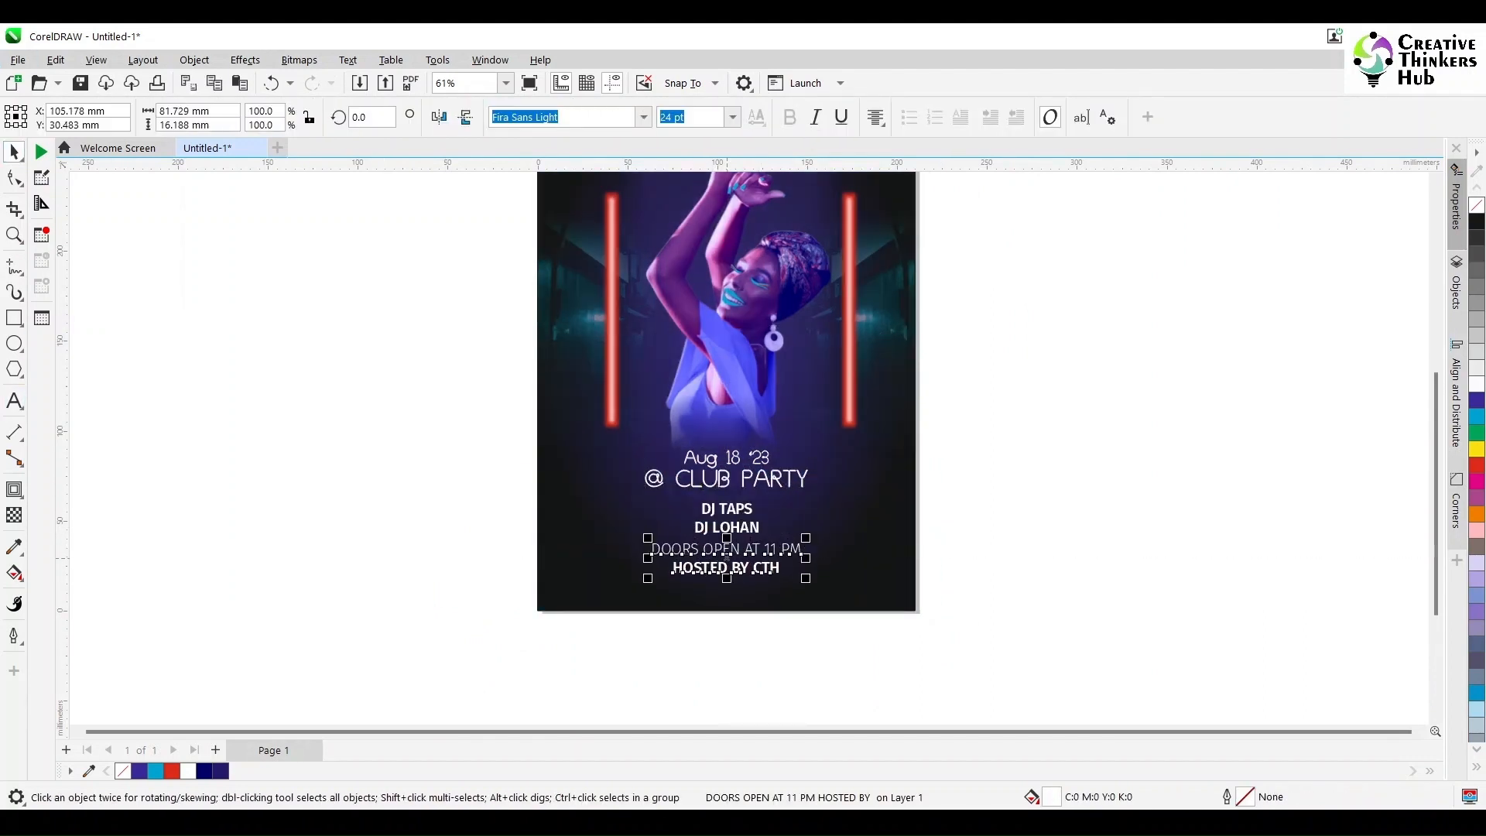
left_click(1032, 558)
left_click(726, 569)
key("Escape")
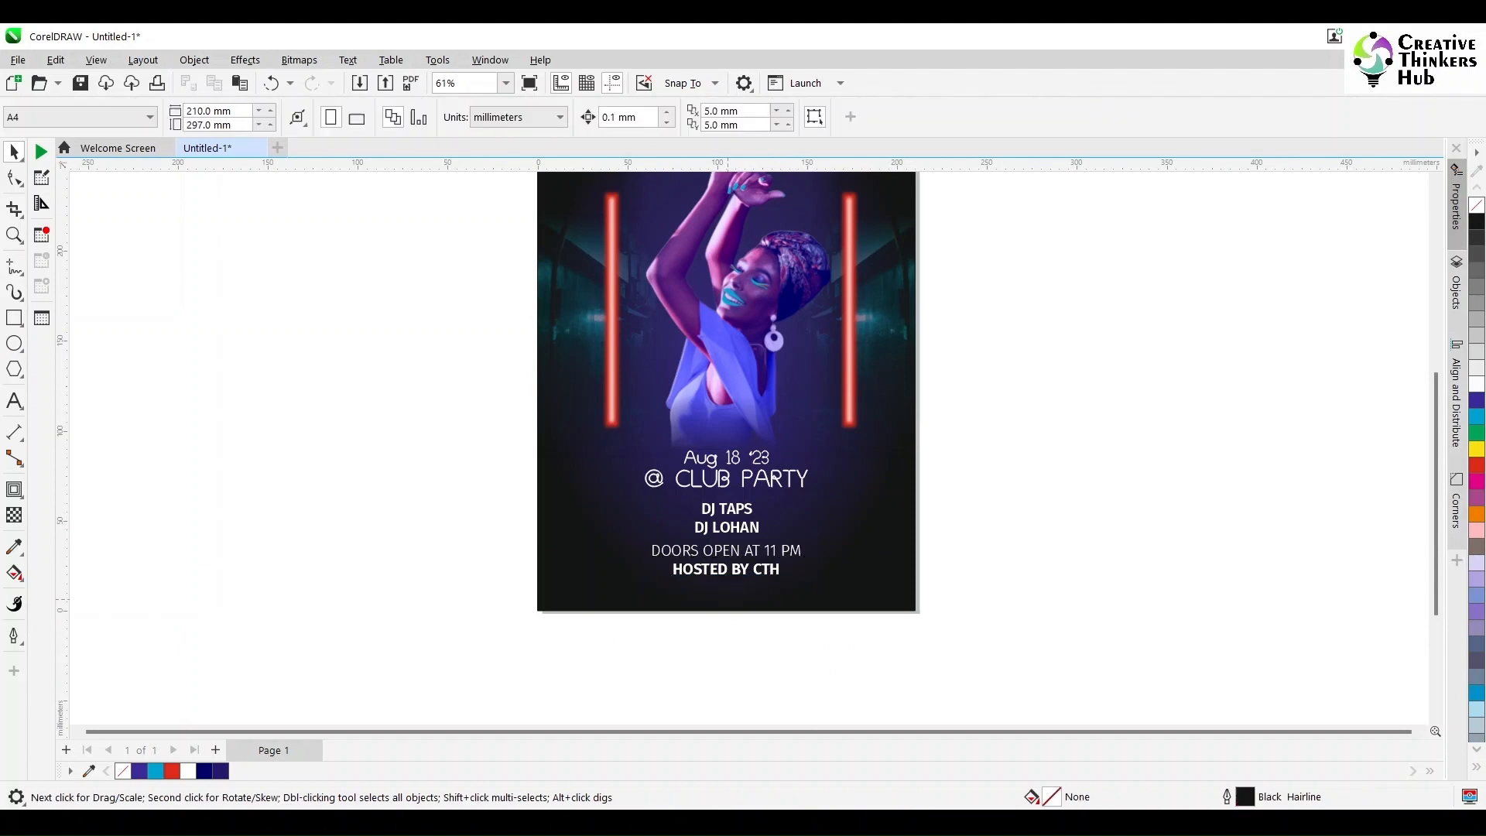
Step: Duplicate the doors-open block down to the page's lower edge and replace its text with "ADDRESS OF CLUB GOES HERE"
left_click_drag(726, 569, 726, 620)
right_click(725, 620)
left_click(14, 401)
left_click(749, 625)
key("ctrl+a")
type("A")
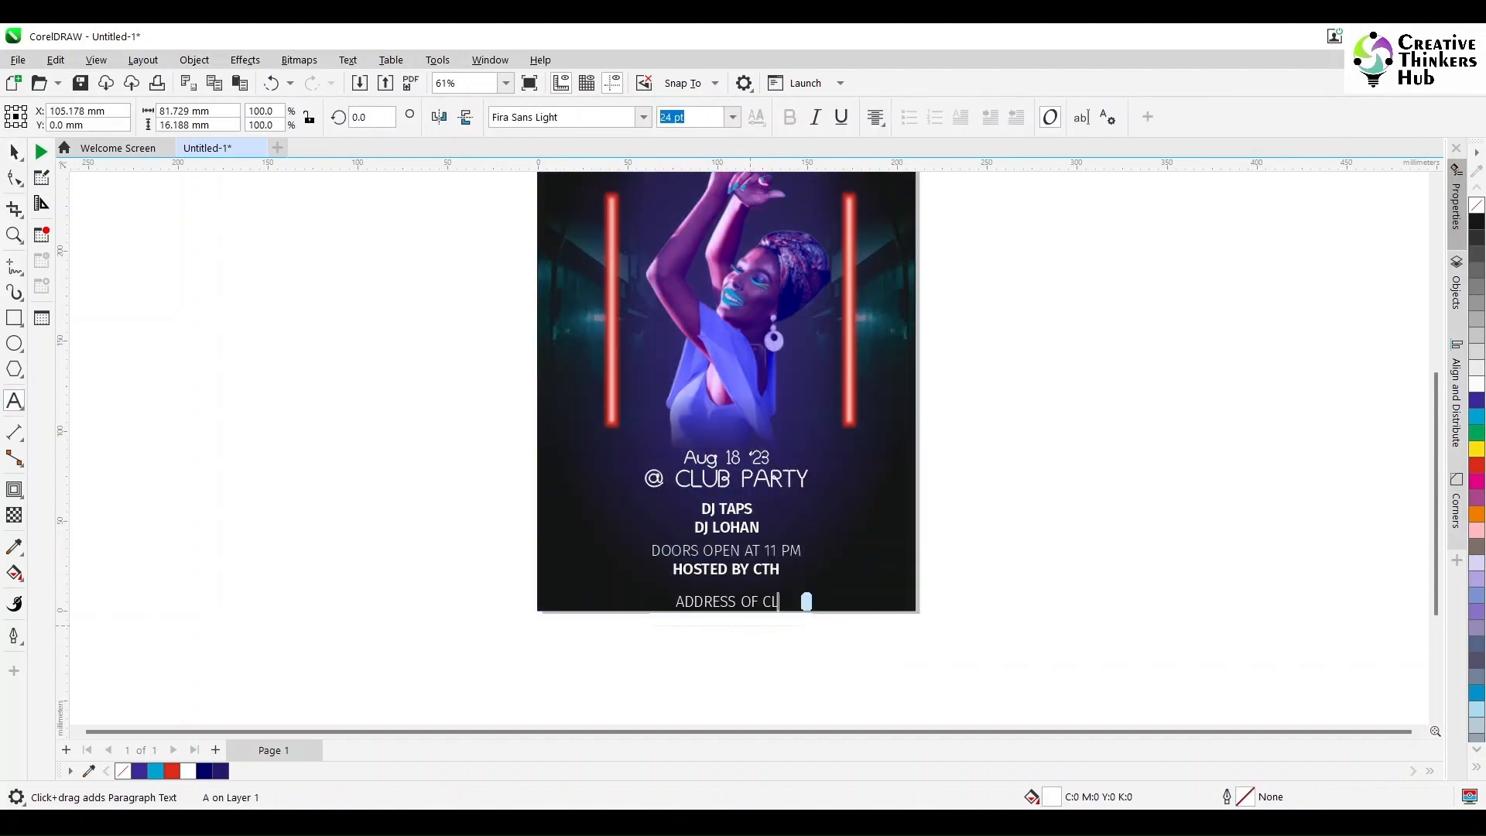
type("DDRESS OF CLUB GOES HERE")
key("ctrl+space")
Step: Nudge the address line up so it sits inside the poster beneath the HOSTED BY line
left_click(750, 625)
left_click(683, 607)
key("Up")
key("Up")
key("Up")
key("Up")
key("Up")
key("Up")
key("Up")
key("Up")
key("Up")
key("Up")
key("Up")
key("Up")
key("Up")
key("Up")
key("Up")
key("Up")
key("Up")
key("Up")
key("Up")
key("Up")
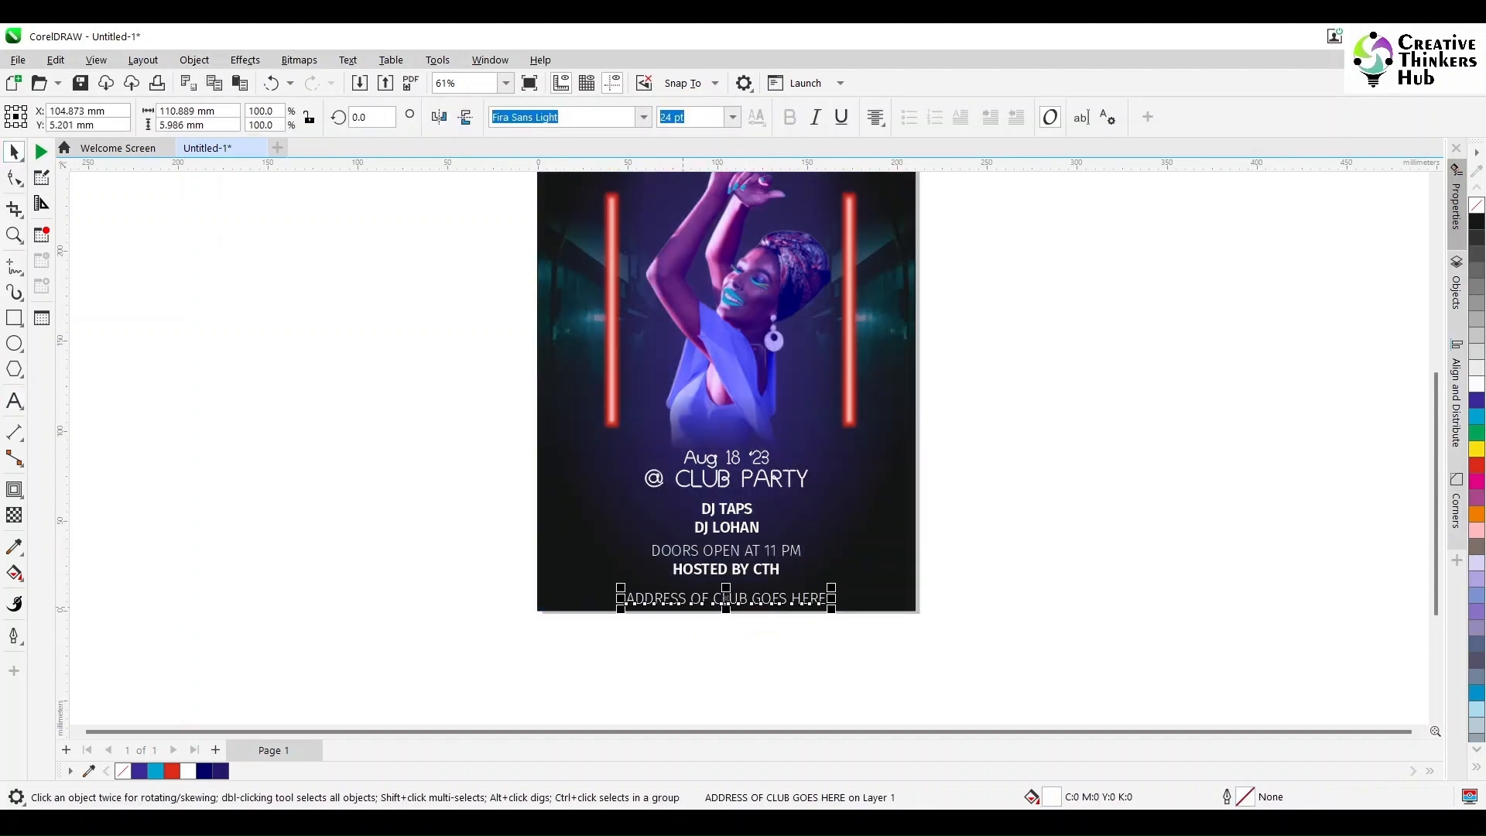
key("Up")
key("Up")
key("Up")
key("Up")
key("Up")
key("Escape")
Step: Set the Aug 18 '23 date to 30 pt and the @ CLUB PARTY line to 40 pt
key("ctrl+shift+a")
scroll(604, 602, "up", 2)
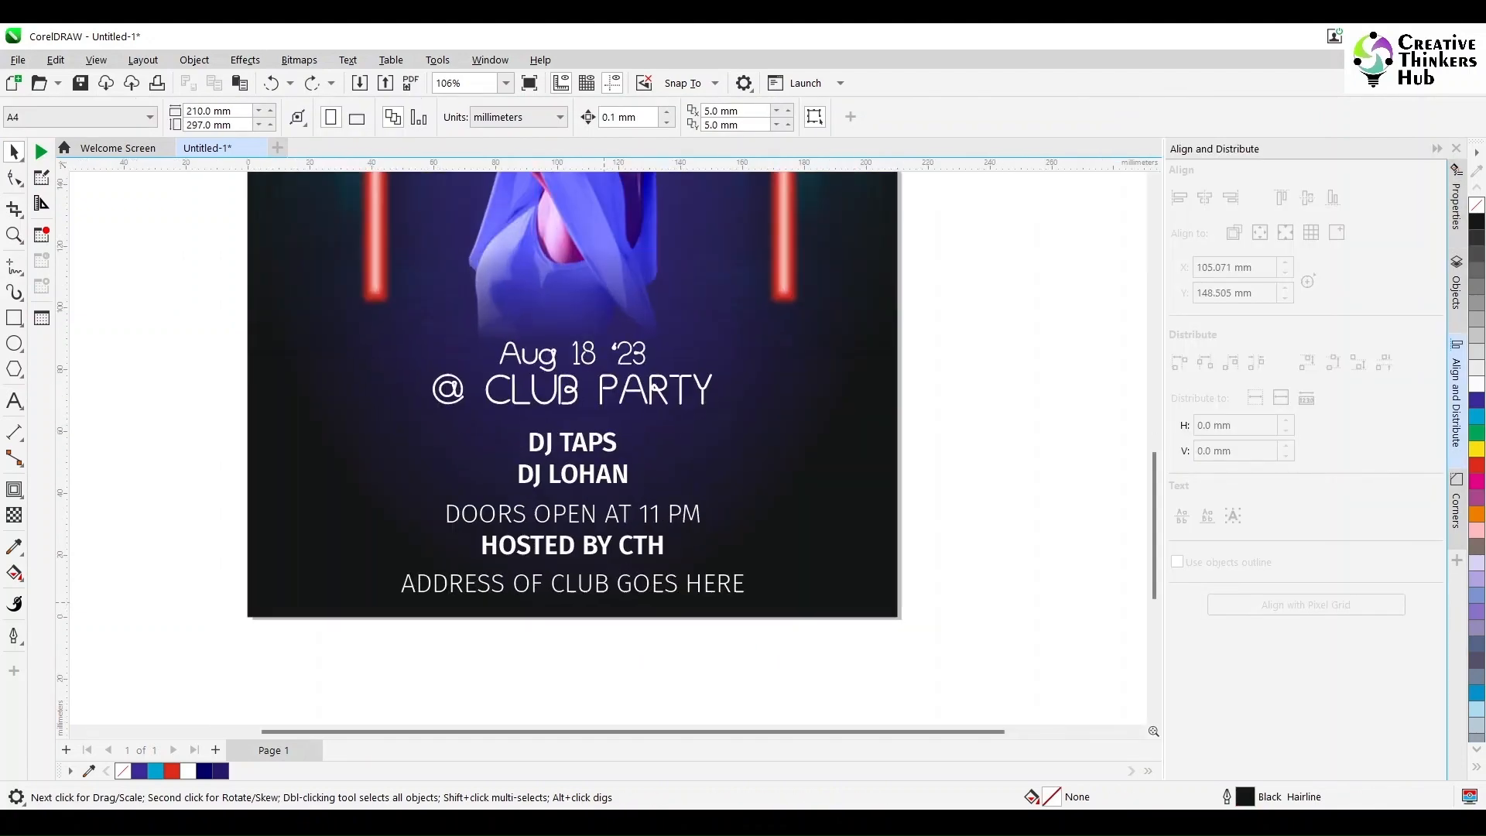
left_click(589, 362)
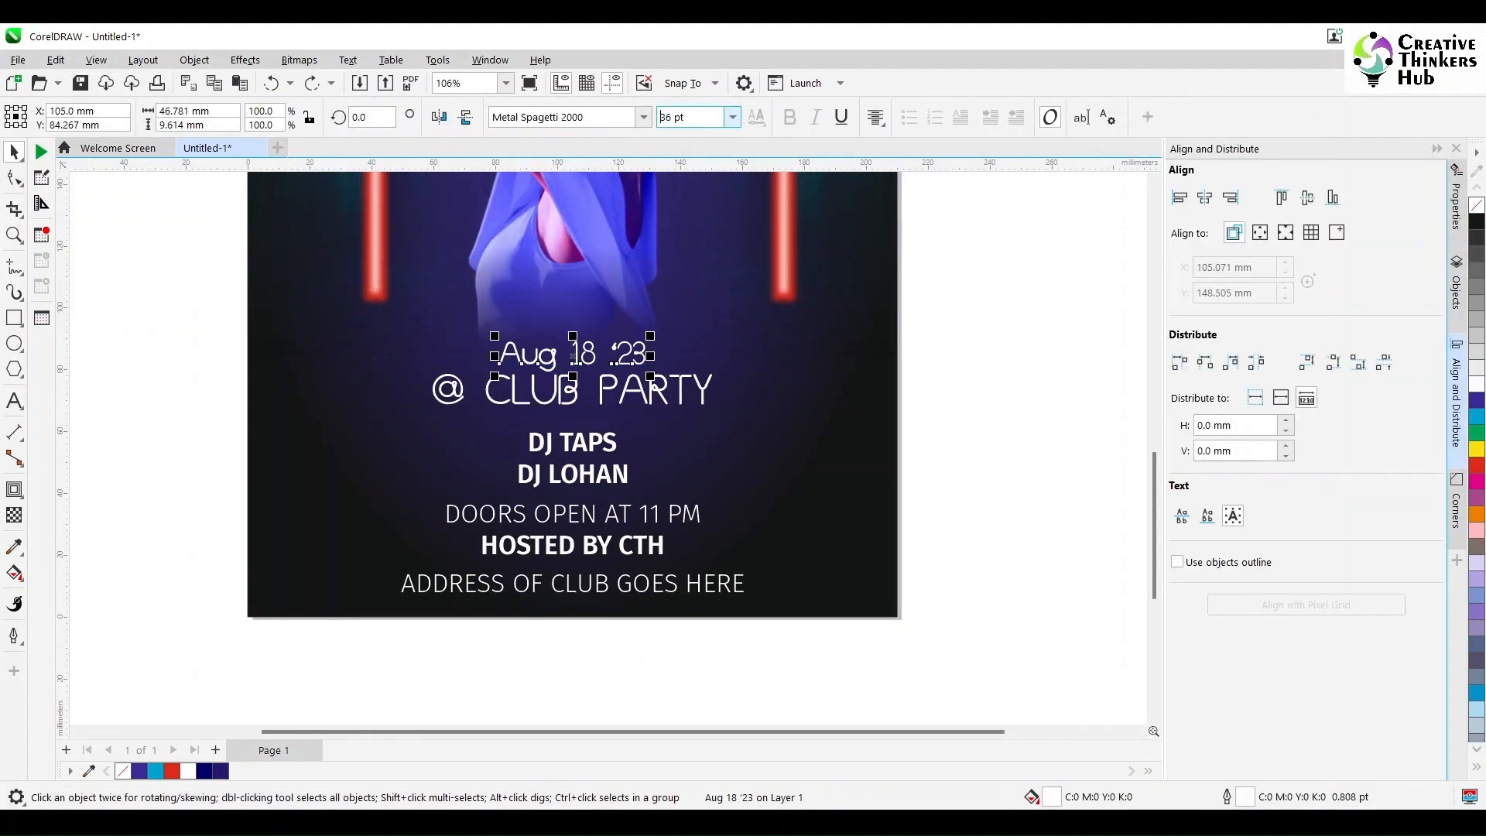
left_click(706, 119)
type("30")
key("Return")
left_click(622, 403)
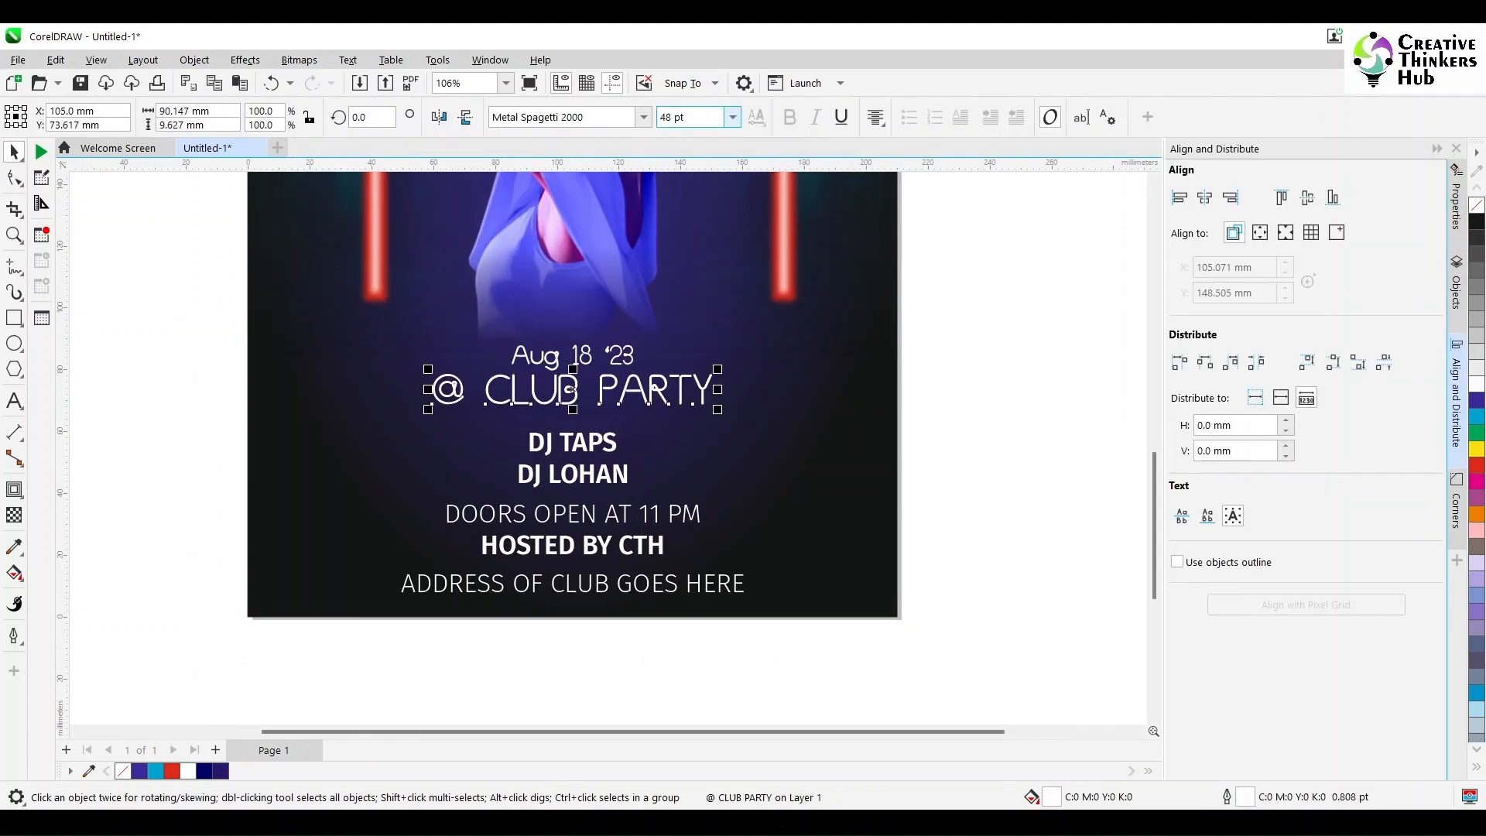
left_click(702, 118)
type("40")
key("Return")
Step: Set the DJ names, the doors-open block and the club address line to 20 pt
left_click(586, 449)
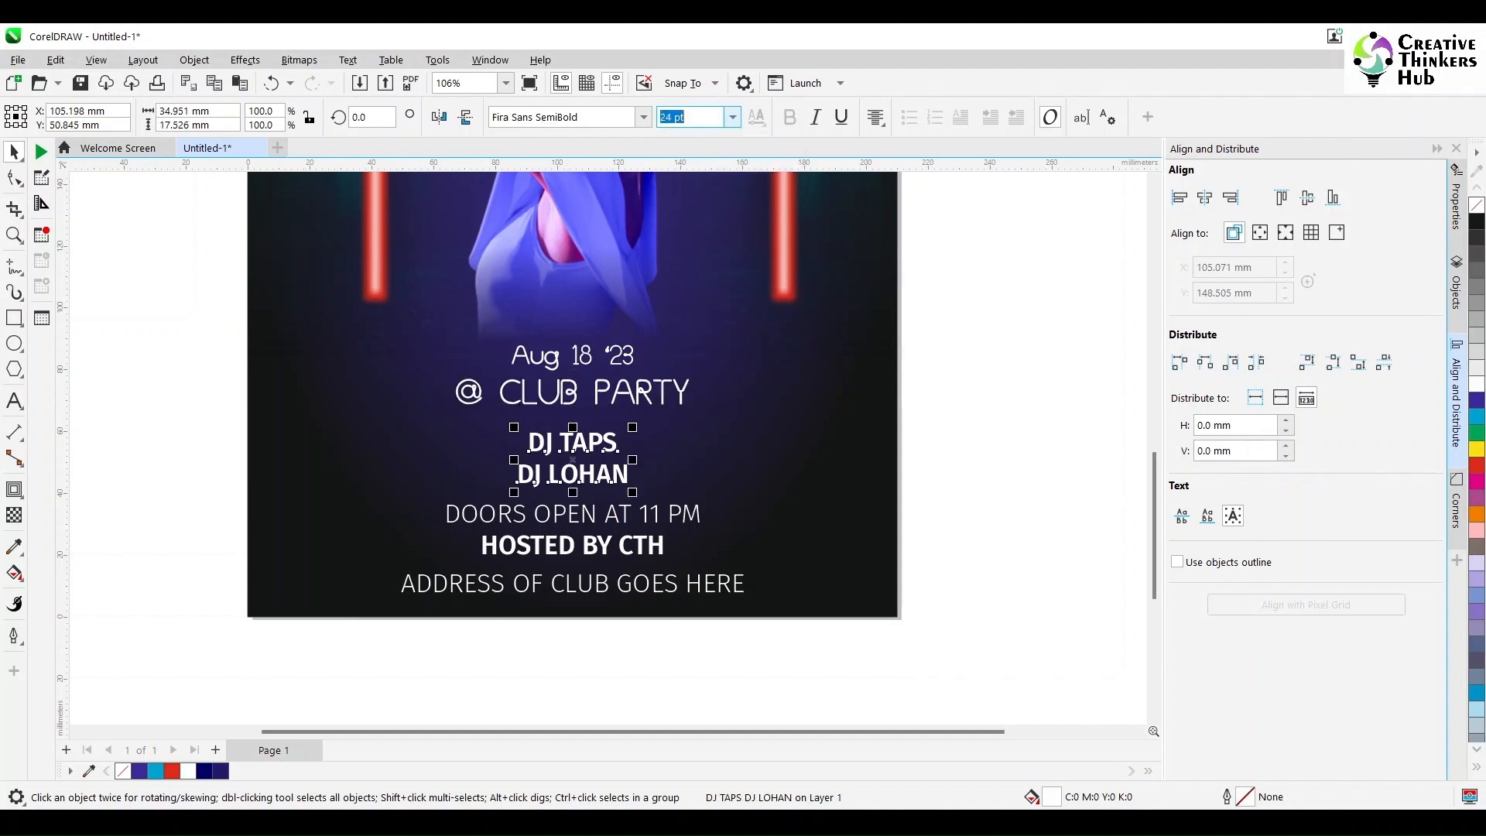
left_click(539, 518, "shift")
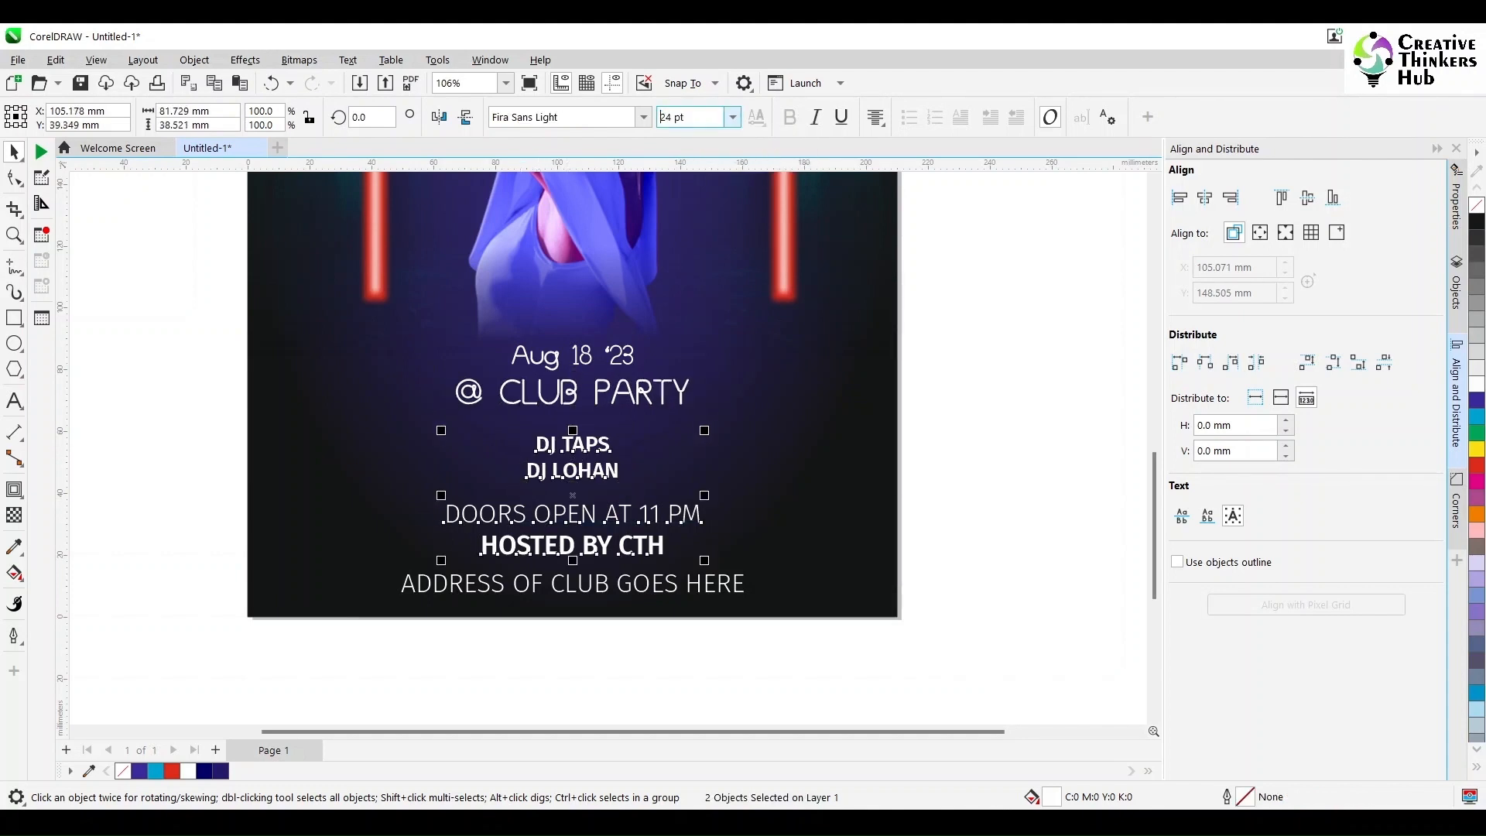
left_click(645, 592)
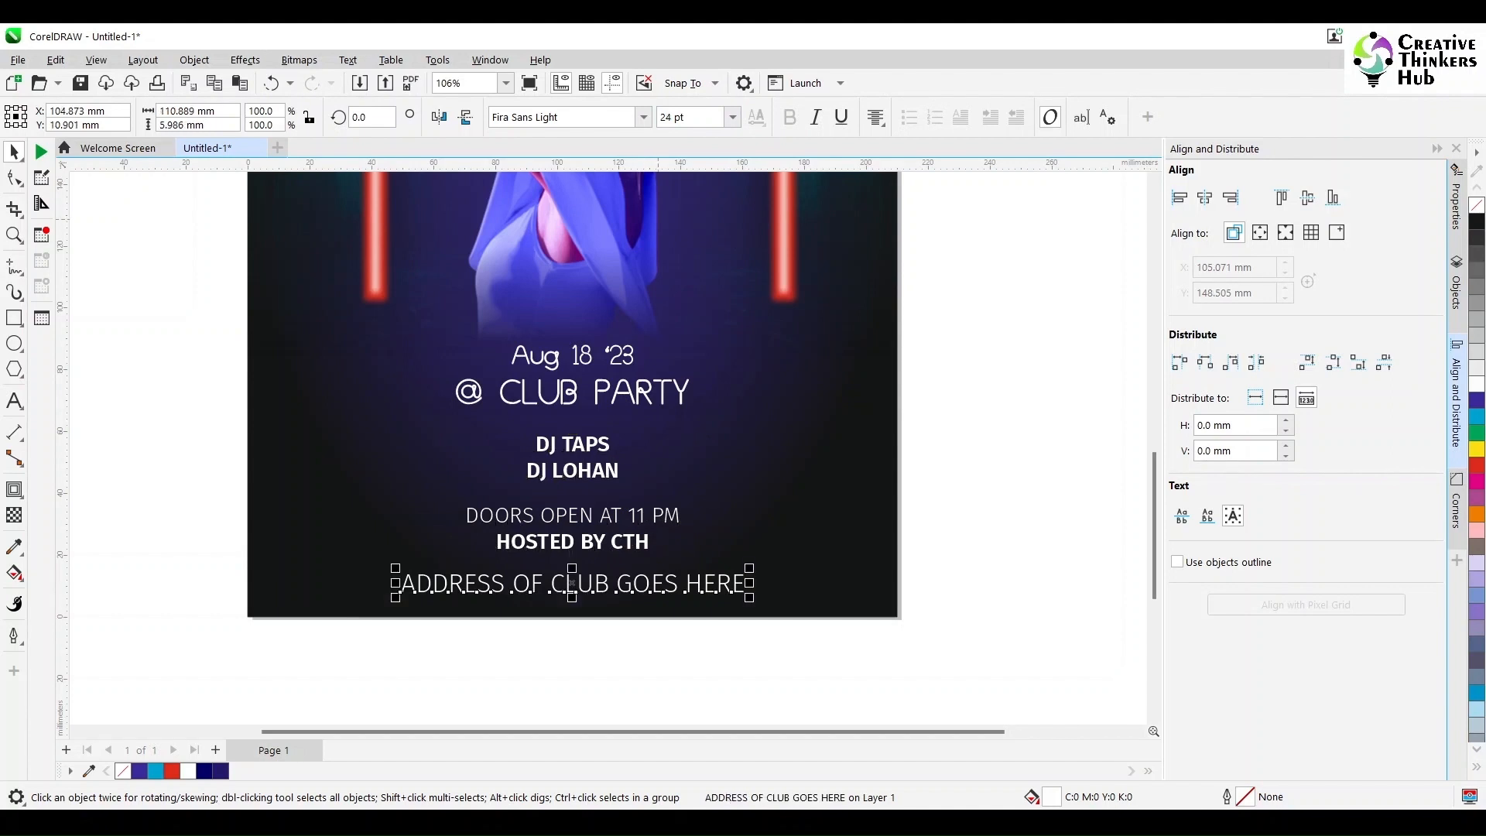
type("20")
key("Return")
left_click(950, 518)
scroll(950, 518, "down", 2)
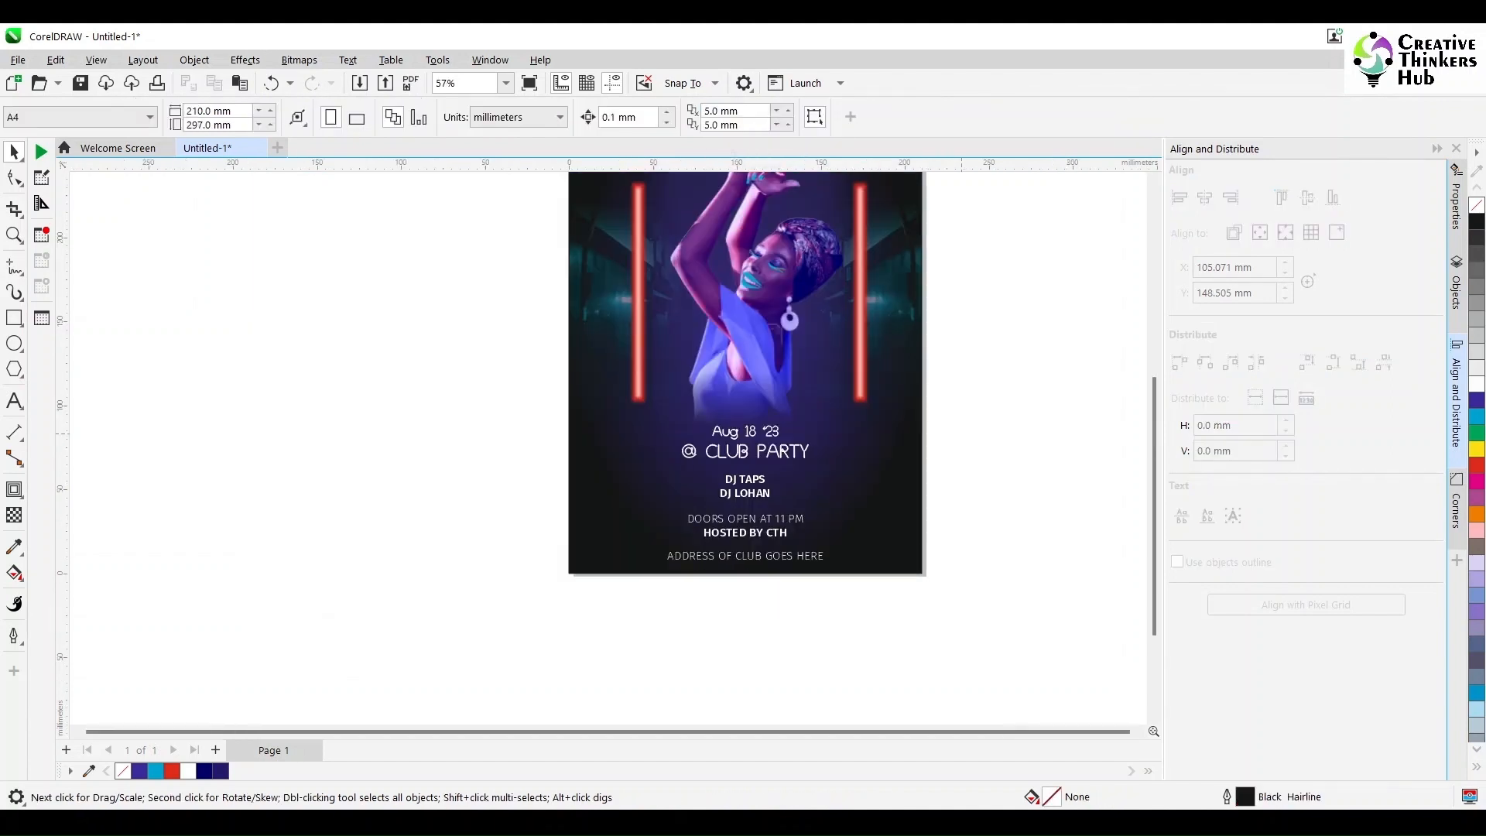
Step: Convert the GLOW EVENT title's outline to an object and select it together with the title lettering
key("F4")
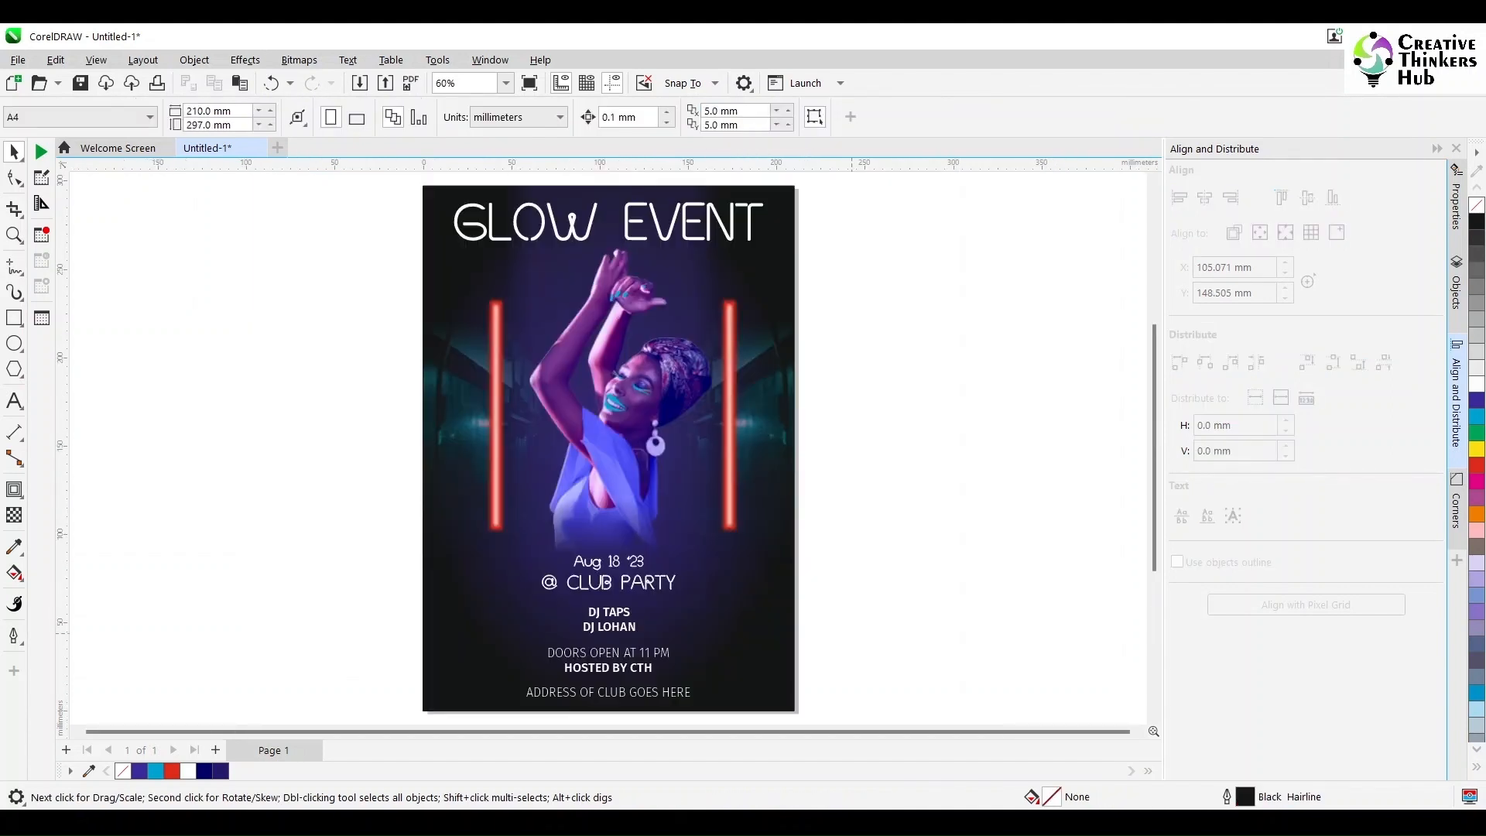
left_click(687, 222)
left_click(1436, 148)
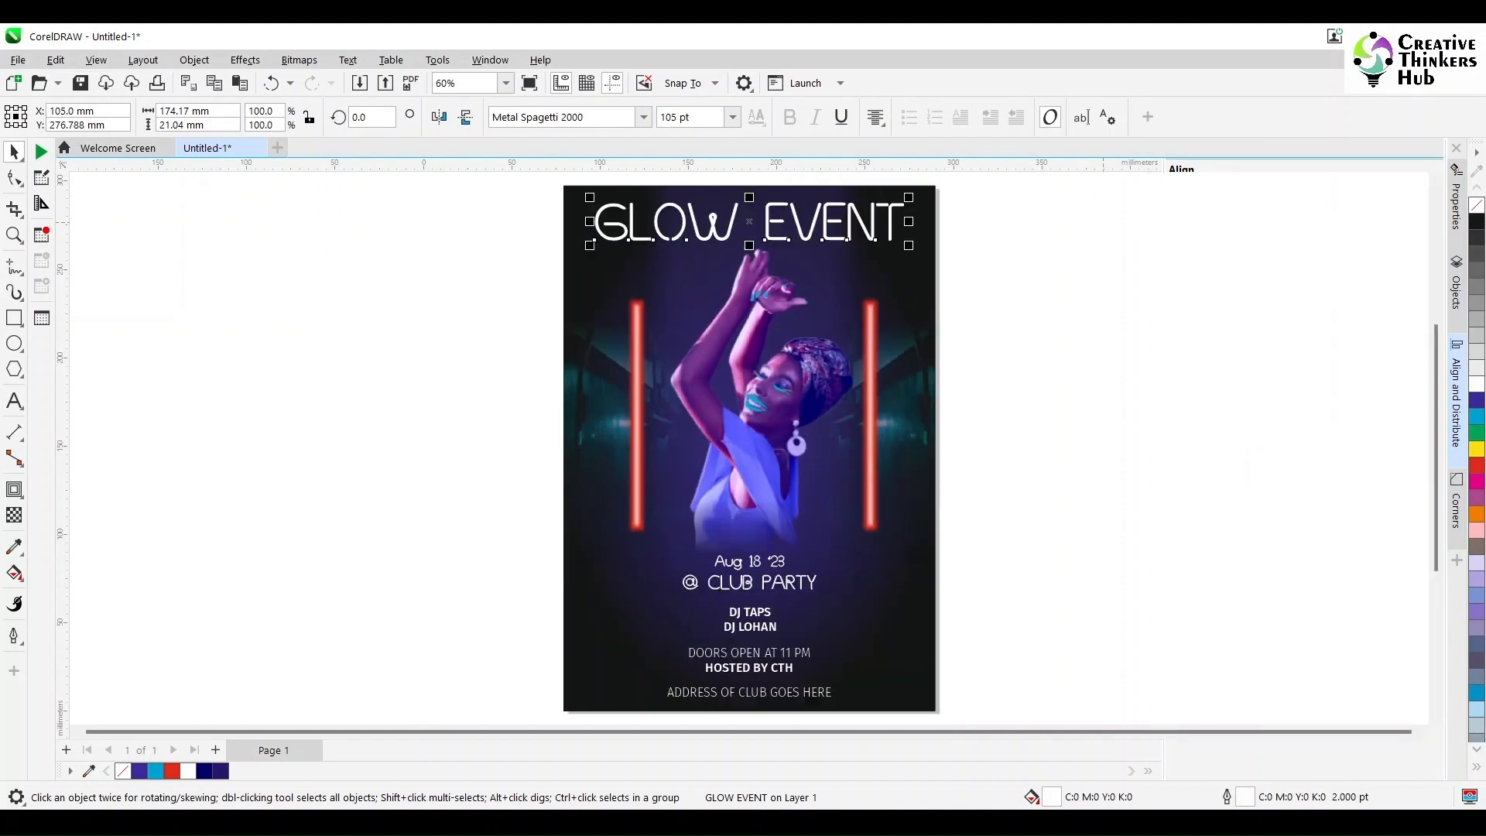
left_click(194, 60)
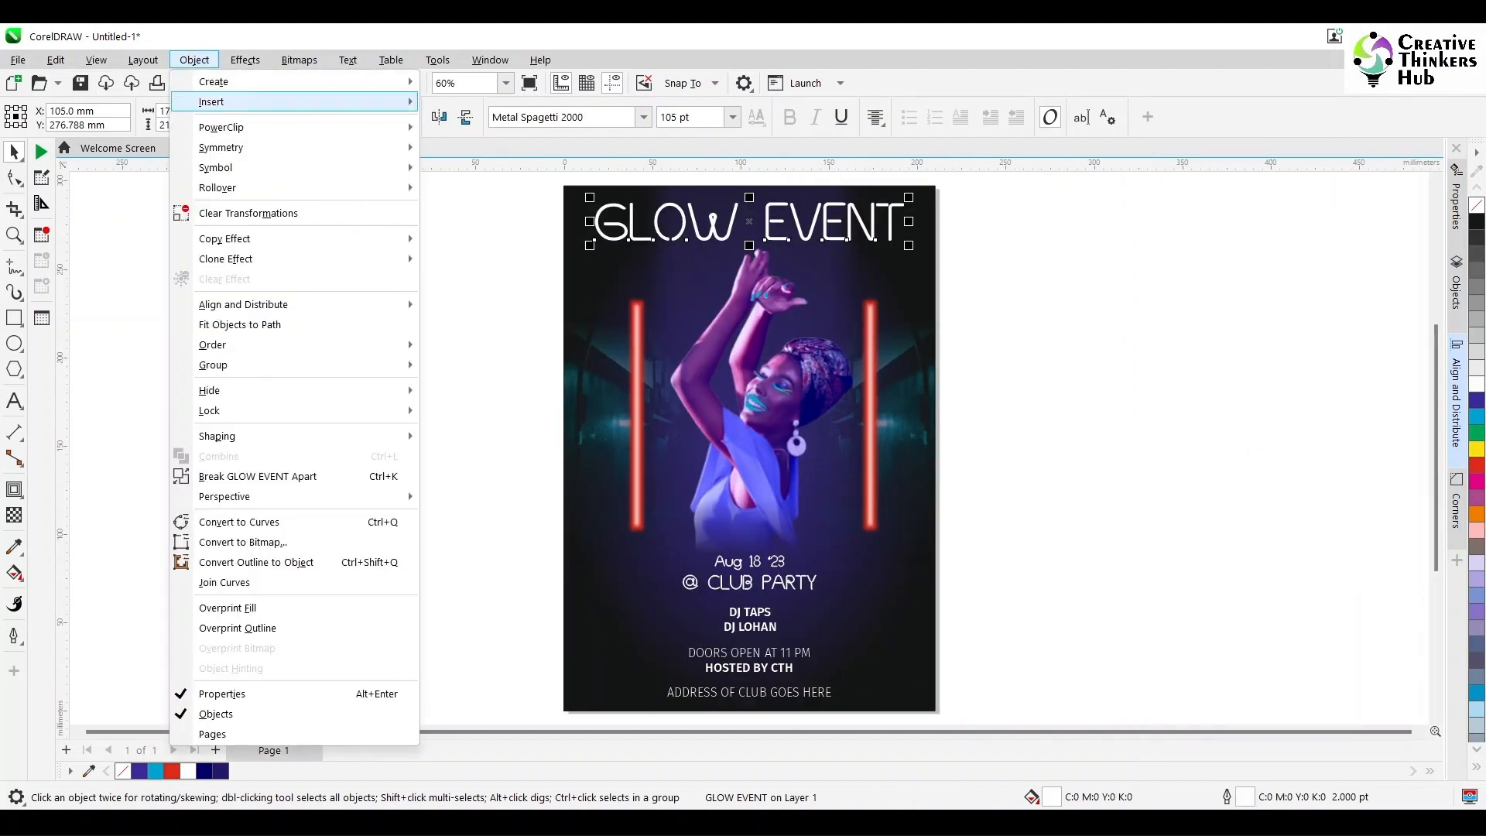
left_click(217, 523)
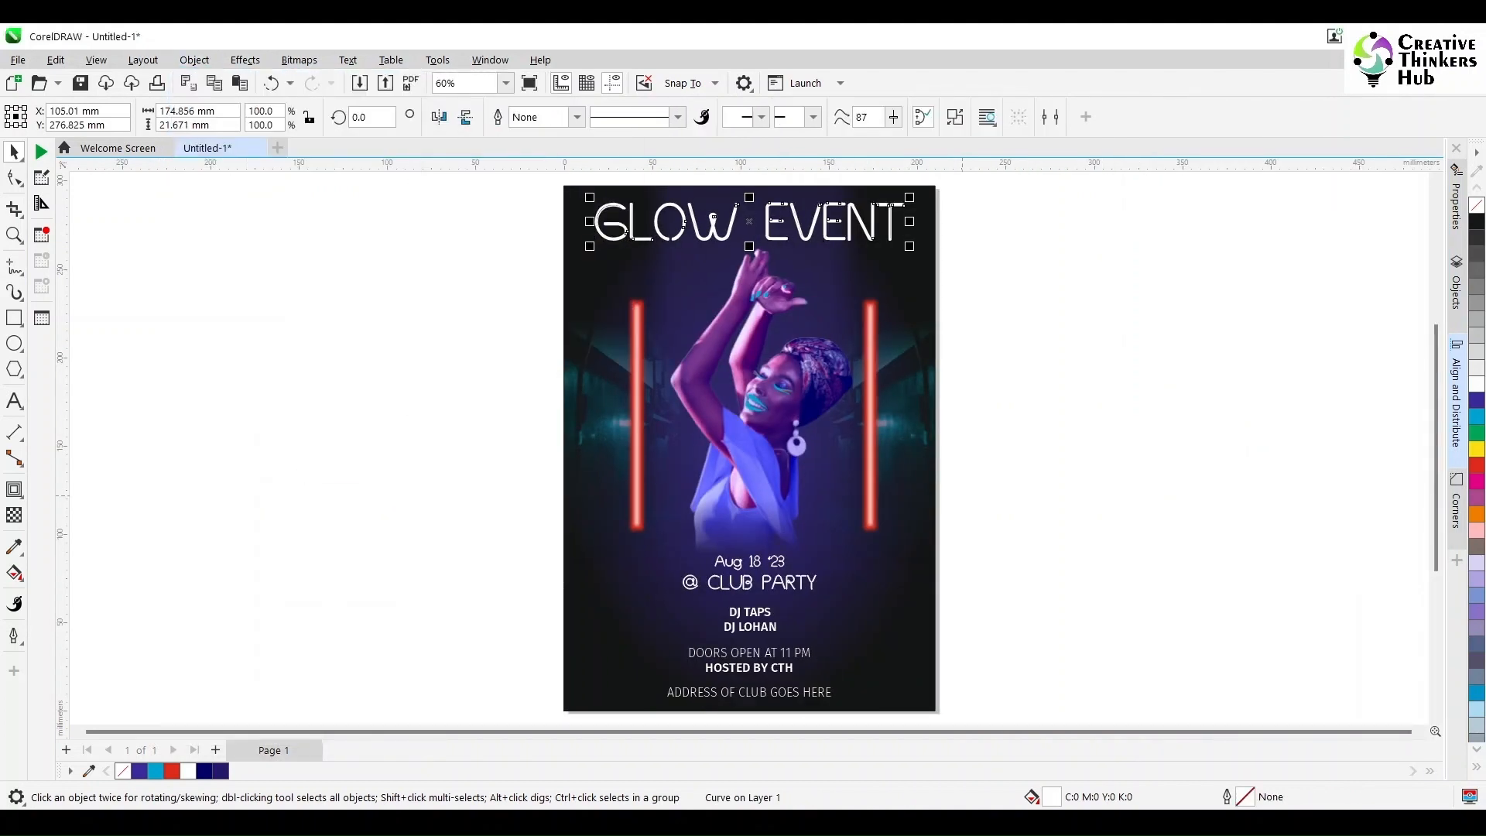
left_click_drag(1029, 179, 515, 256)
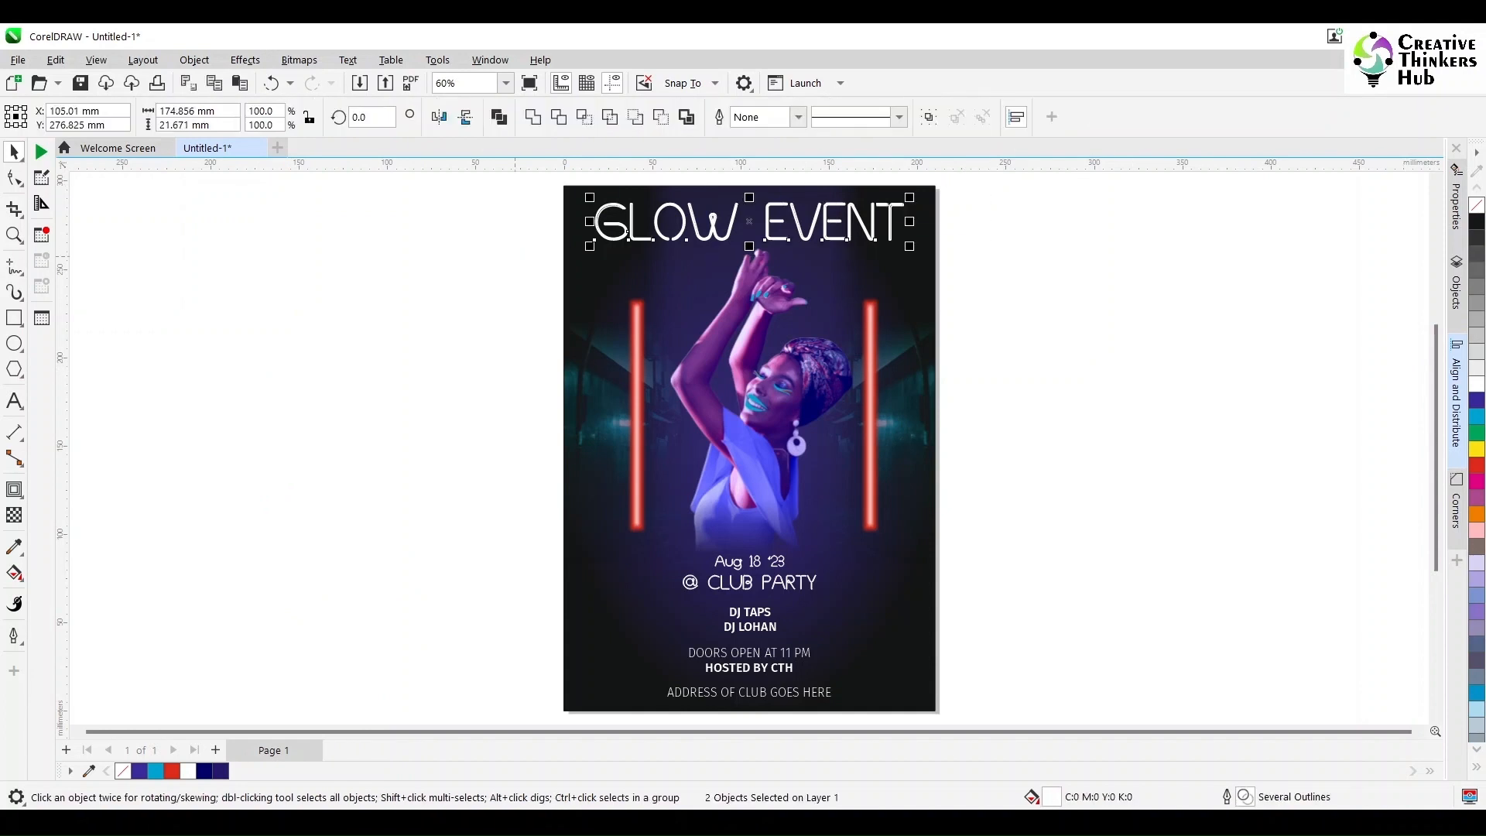
Step: Try to convert the date and venue outlines to objects and weld each one to its lettering
left_click_drag(497, 517, 851, 610)
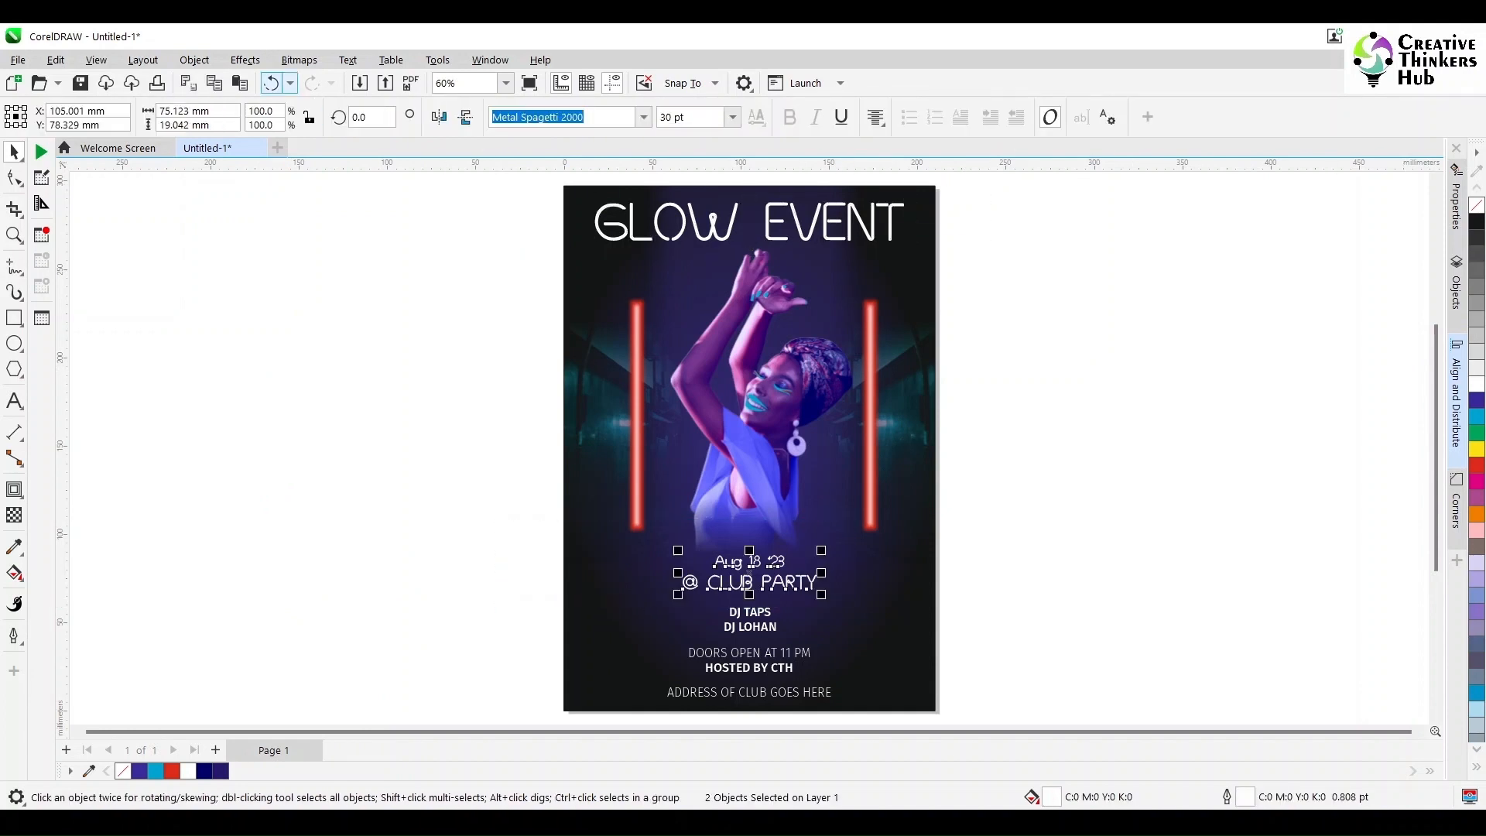
left_click(195, 60)
left_click(255, 562)
left_click_drag(475, 508, 911, 572)
left_click(533, 117)
left_click_drag(497, 564, 825, 609)
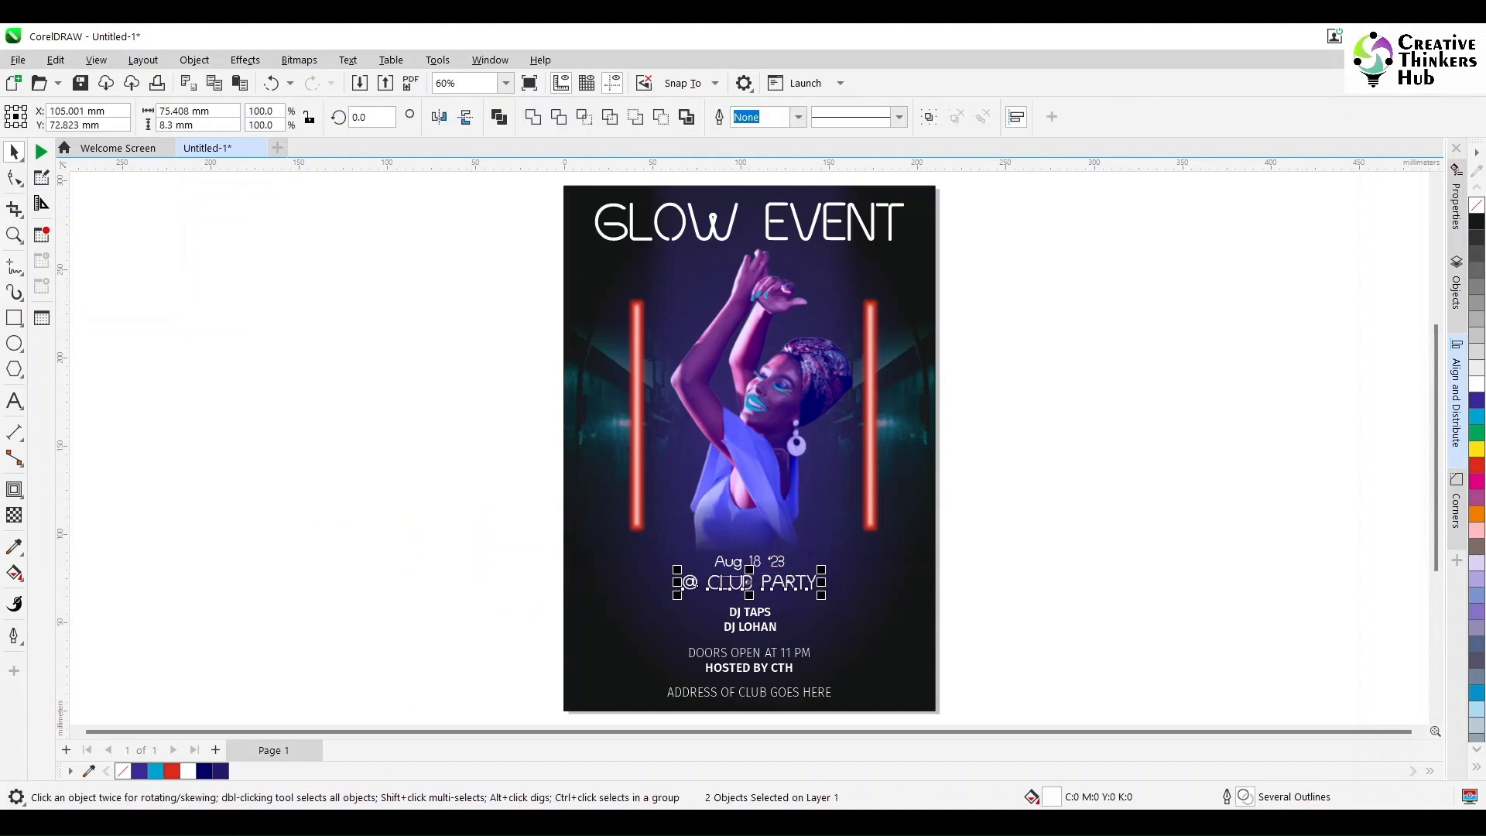
left_click(532, 117)
left_click(495, 542)
scroll(730, 588, "up", 4)
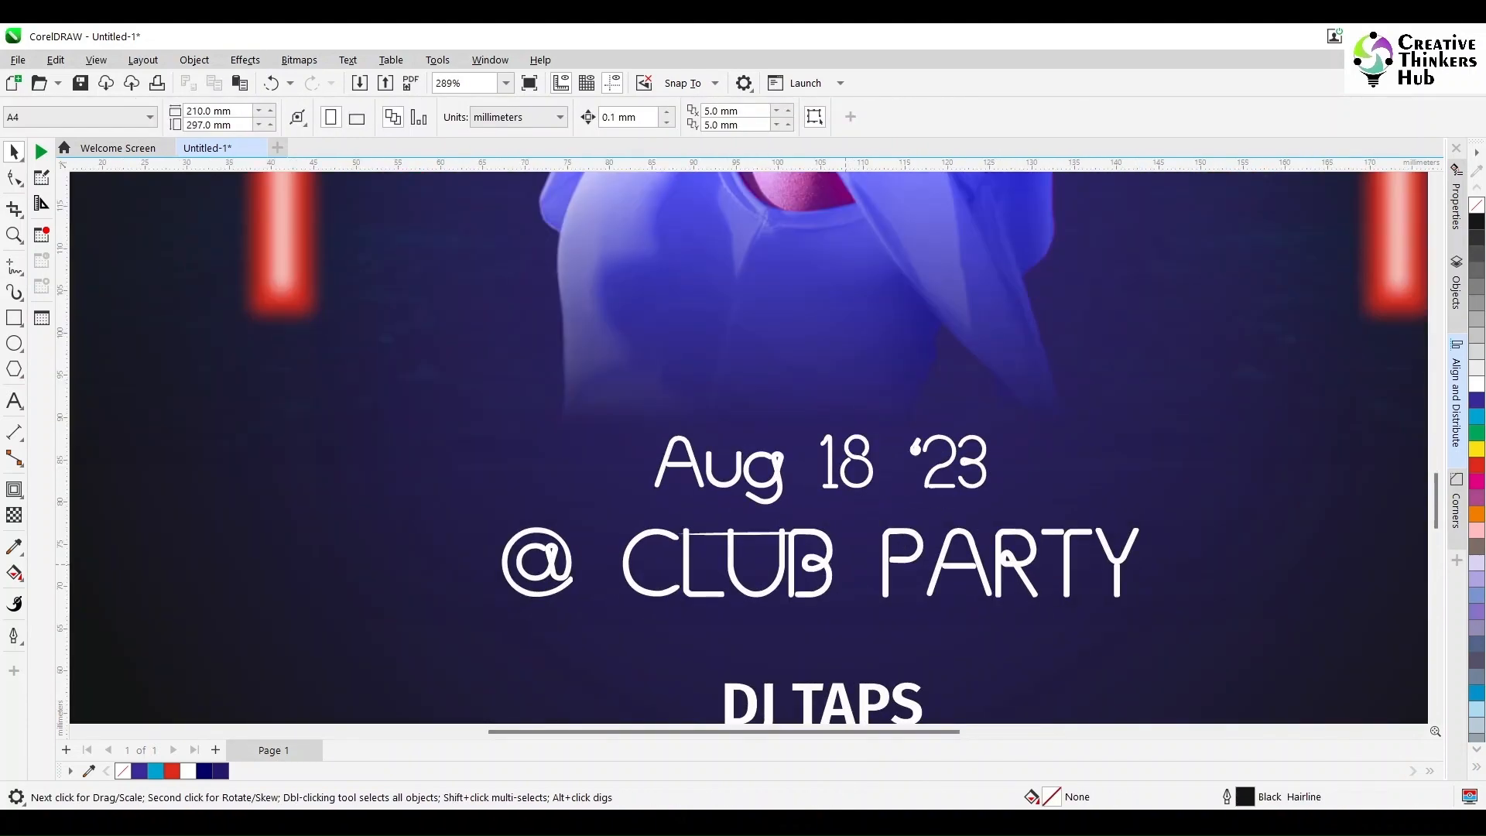
Step: Undo the welds and the outline conversion of the date and venue lines
key("ctrl+z")
key("ctrl+z")
key("ctrl+z")
left_click(845, 564)
Step: Check the venue line's outline settings and convert the Aug 18 '23 outline to an object
left_click(635, 586)
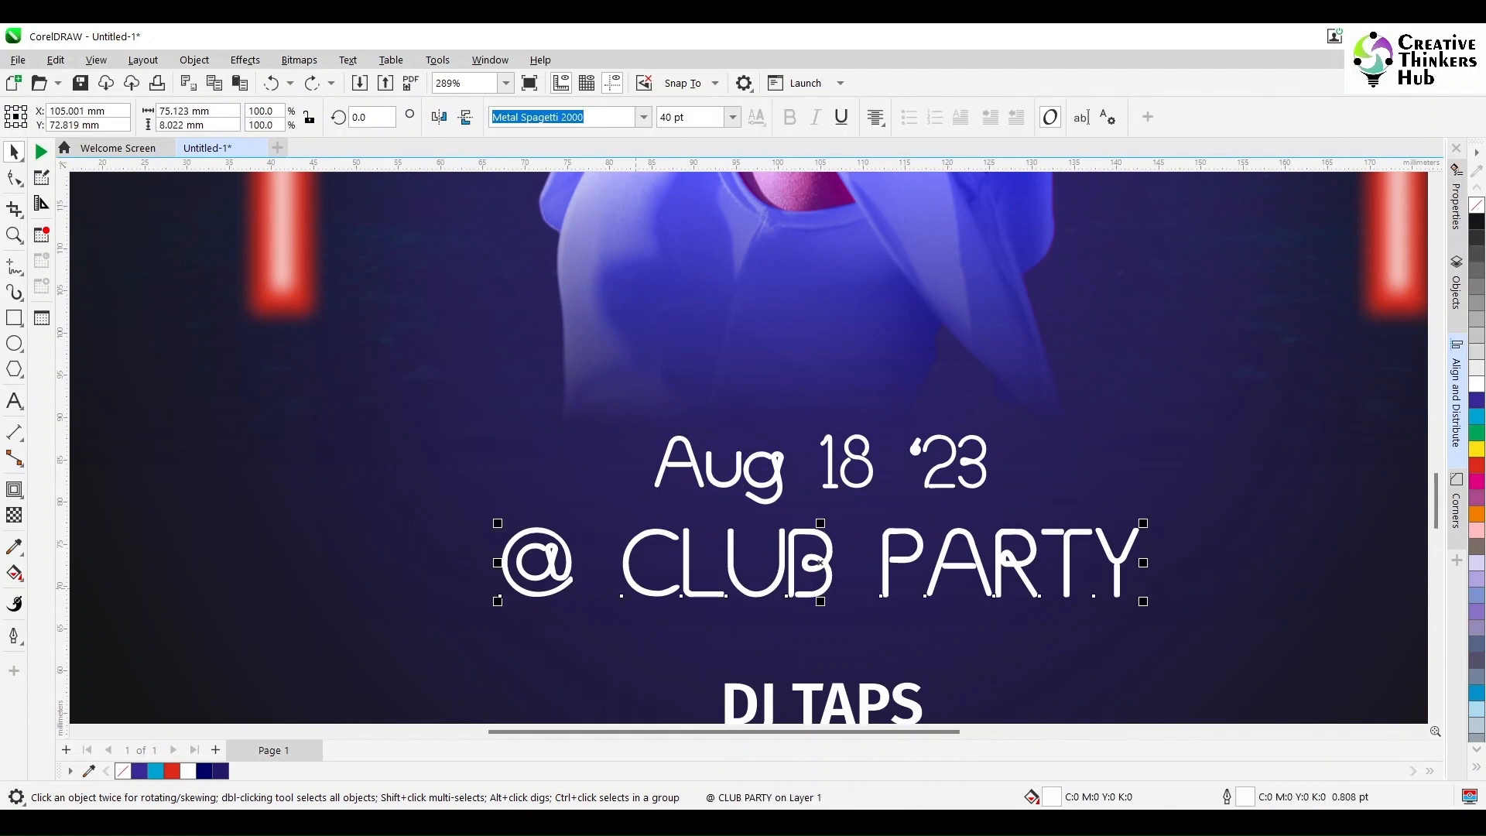
key("F12")
key("Return")
left_click(668, 456)
left_click(298, 60)
mouse_move(194, 60)
left_click(254, 562)
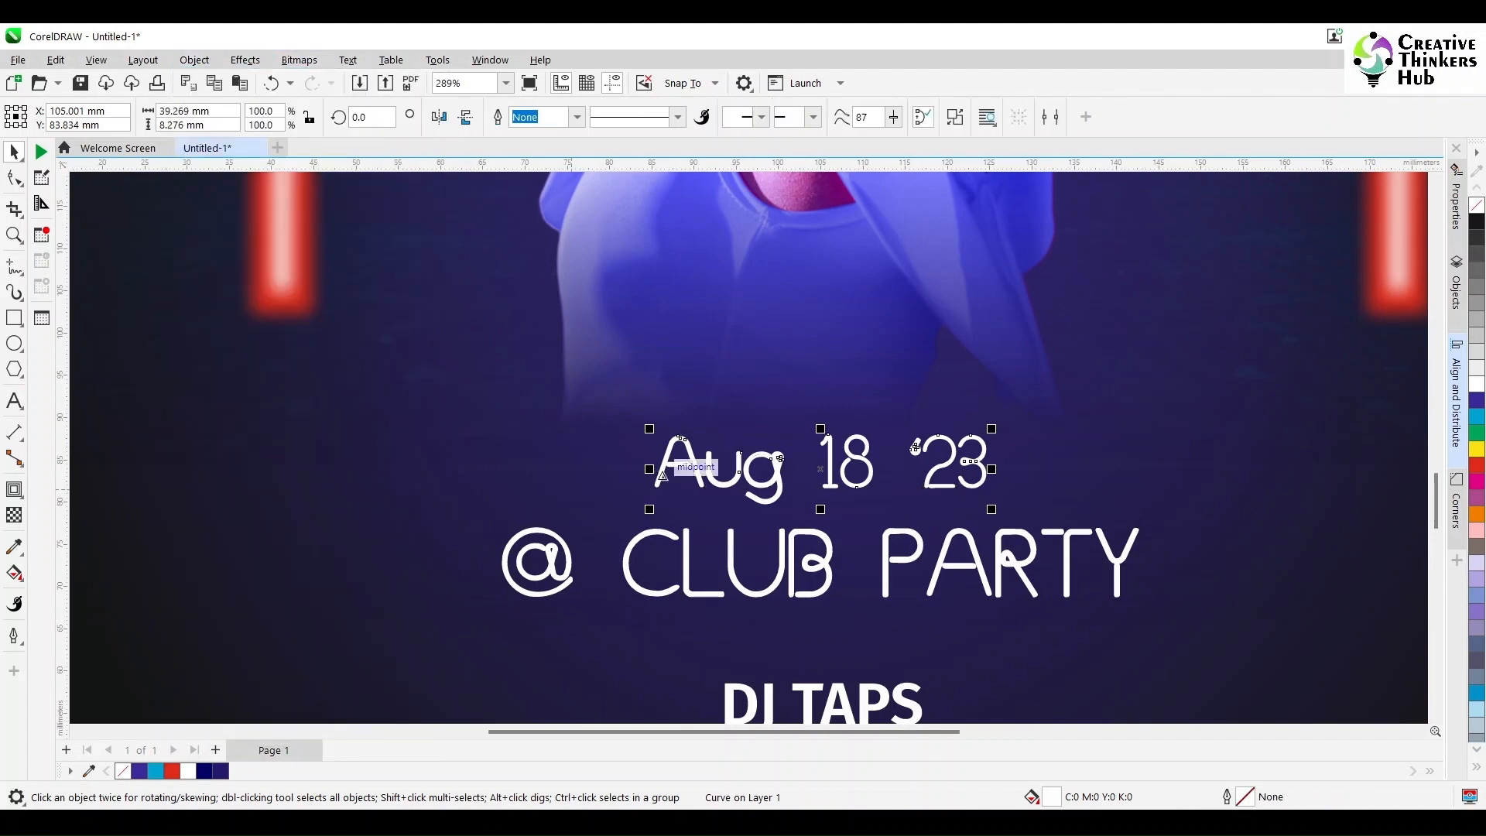
left_click(1230, 405)
Step: Try to convert the @ CLUB PARTY outline to an object, and undo the conversion
left_click(958, 564)
left_click(246, 59)
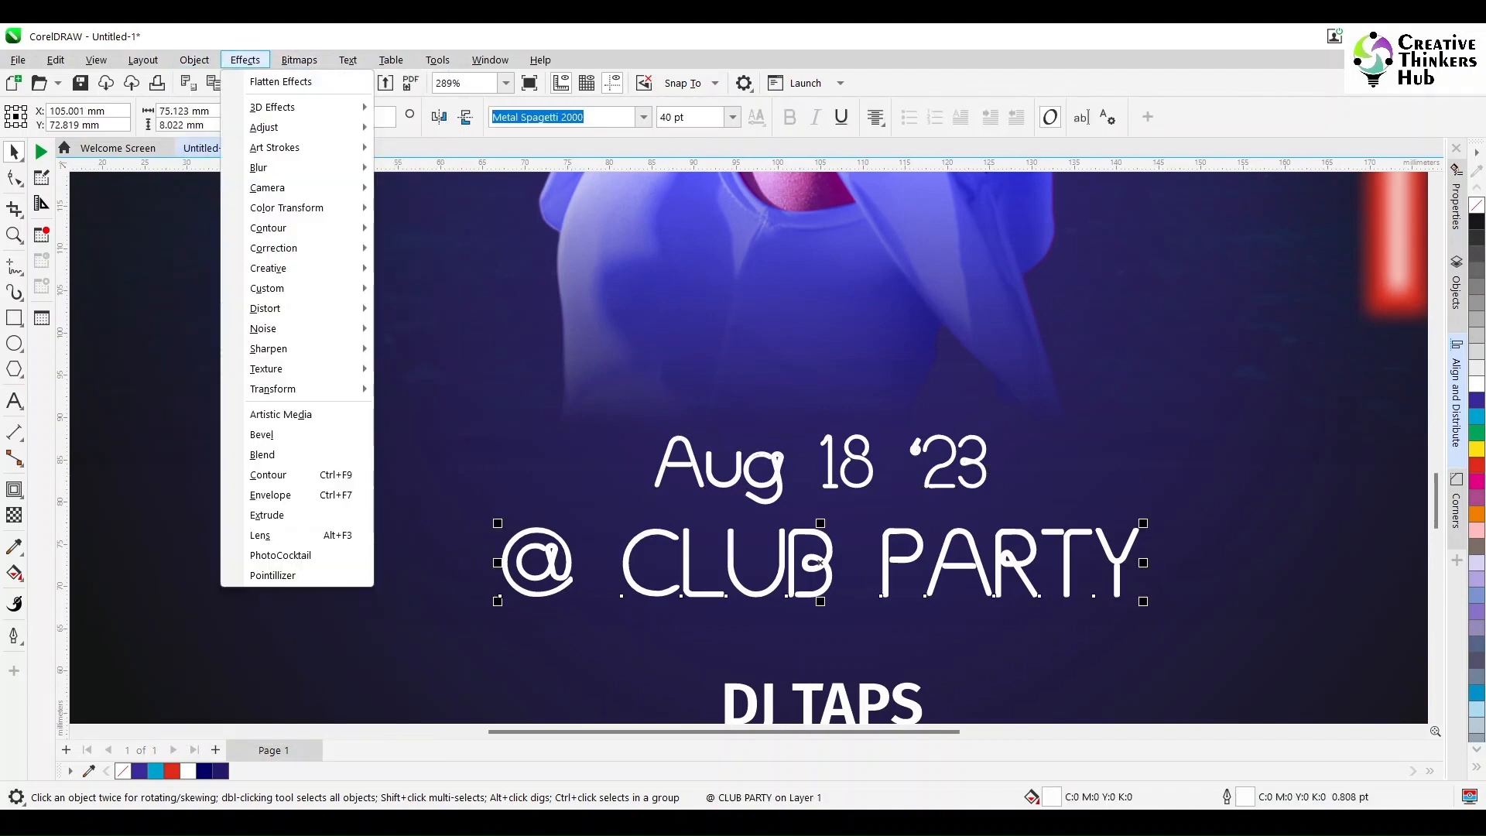
mouse_move(194, 60)
left_click(287, 562)
key("ctrl+z")
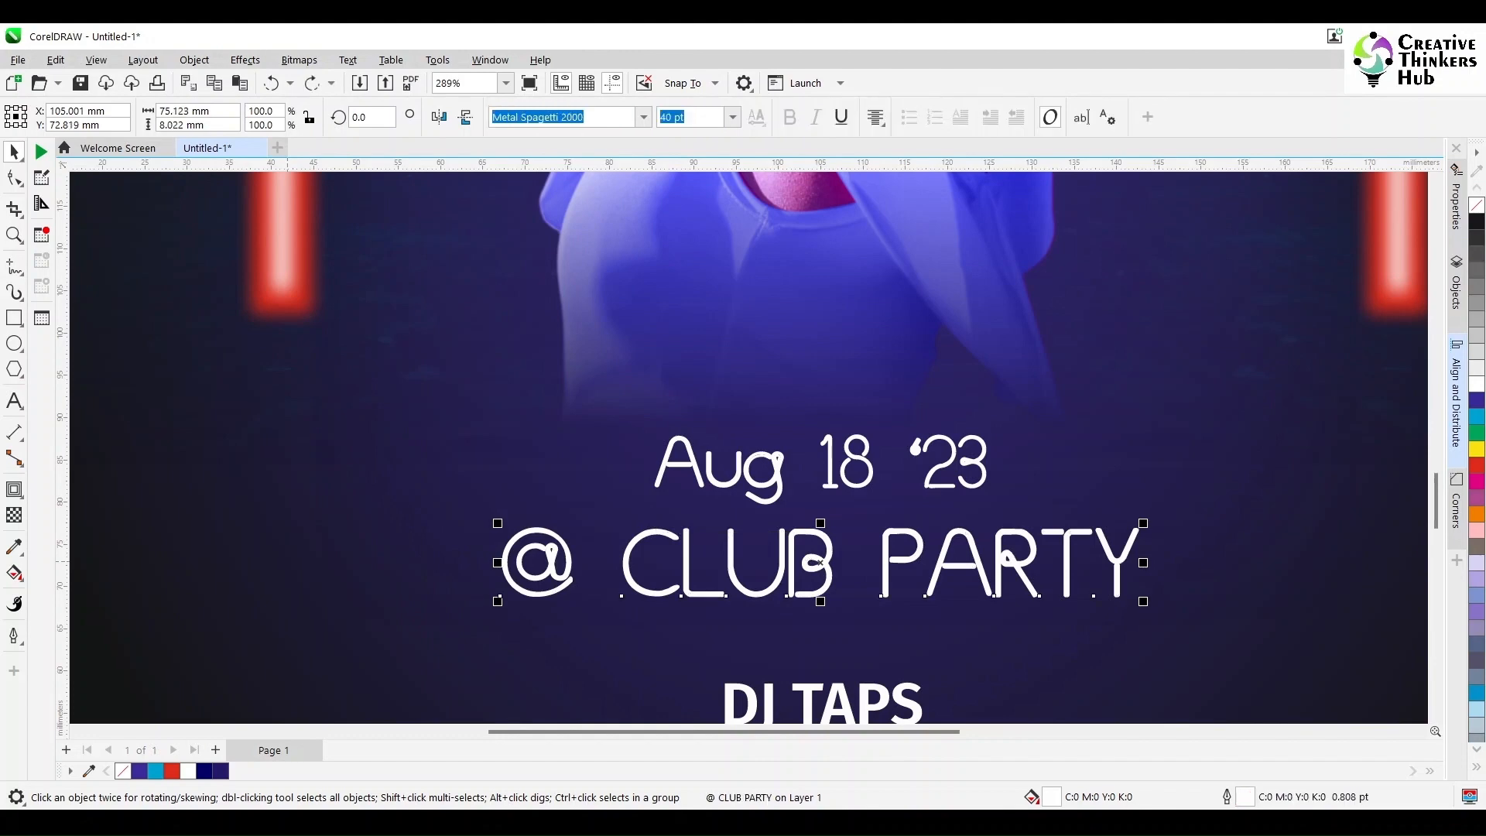
Step: Shift the letter B of CLUB slightly to the right within the @ CLUB PARTY text
scroll(836, 597, "up", 2)
key("F10")
left_click(739, 593)
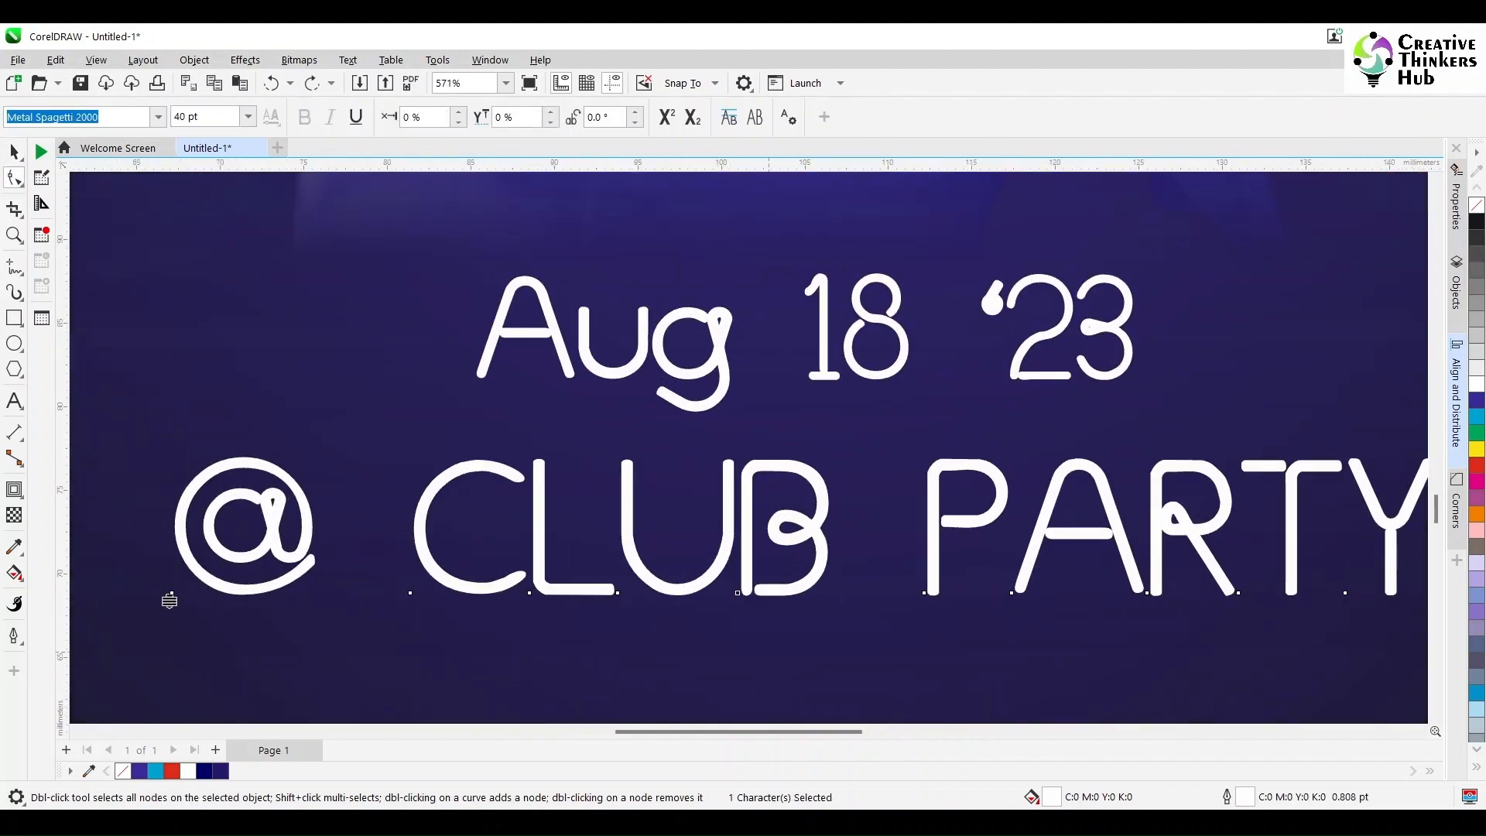
key("Right")
key("Right")
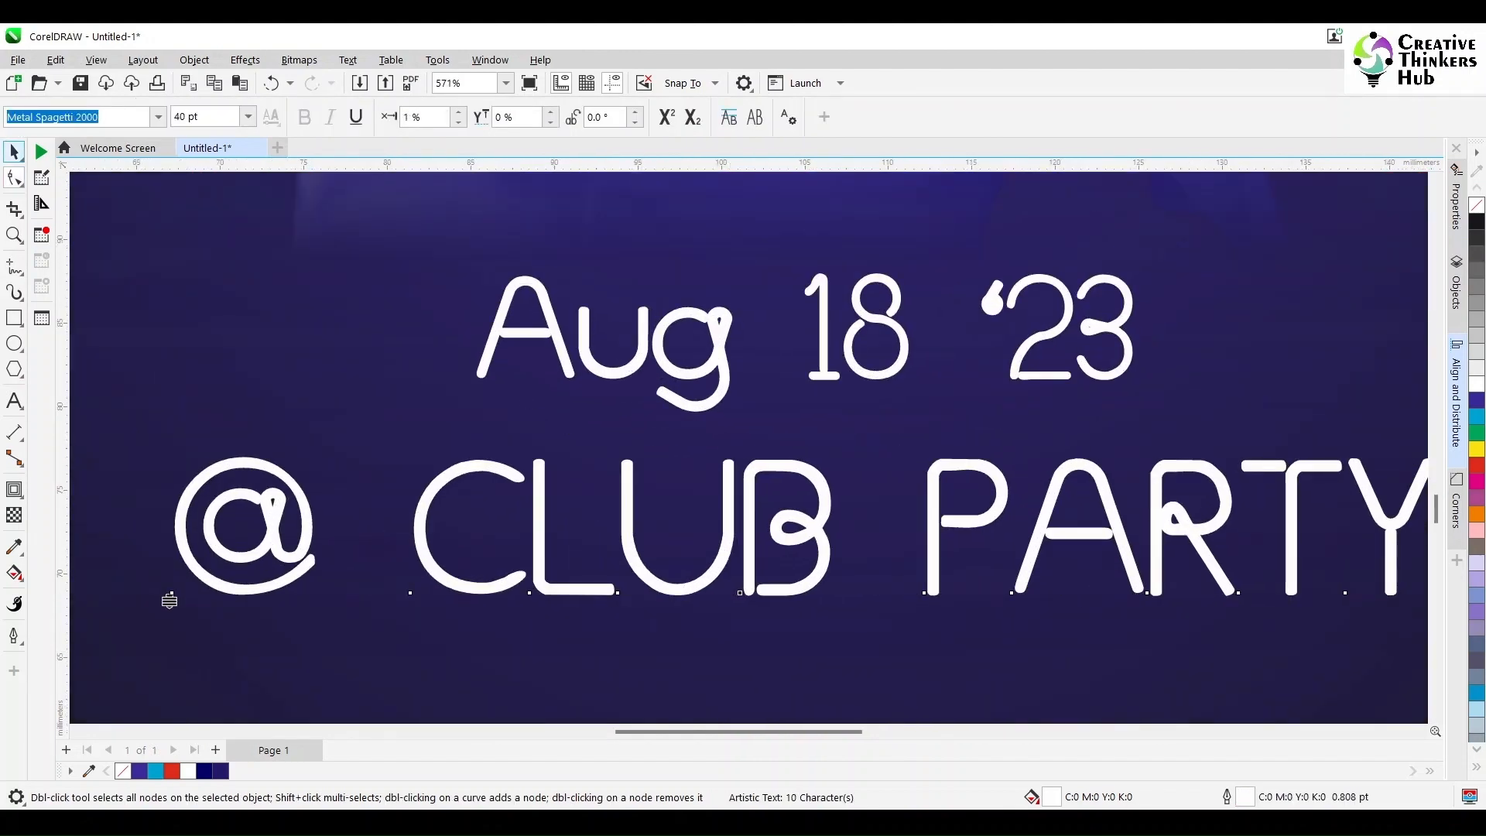
Step: Convert the @ CLUB PARTY outline to an object and inspect its nodes around the word CLUB
key("space")
left_click(298, 60)
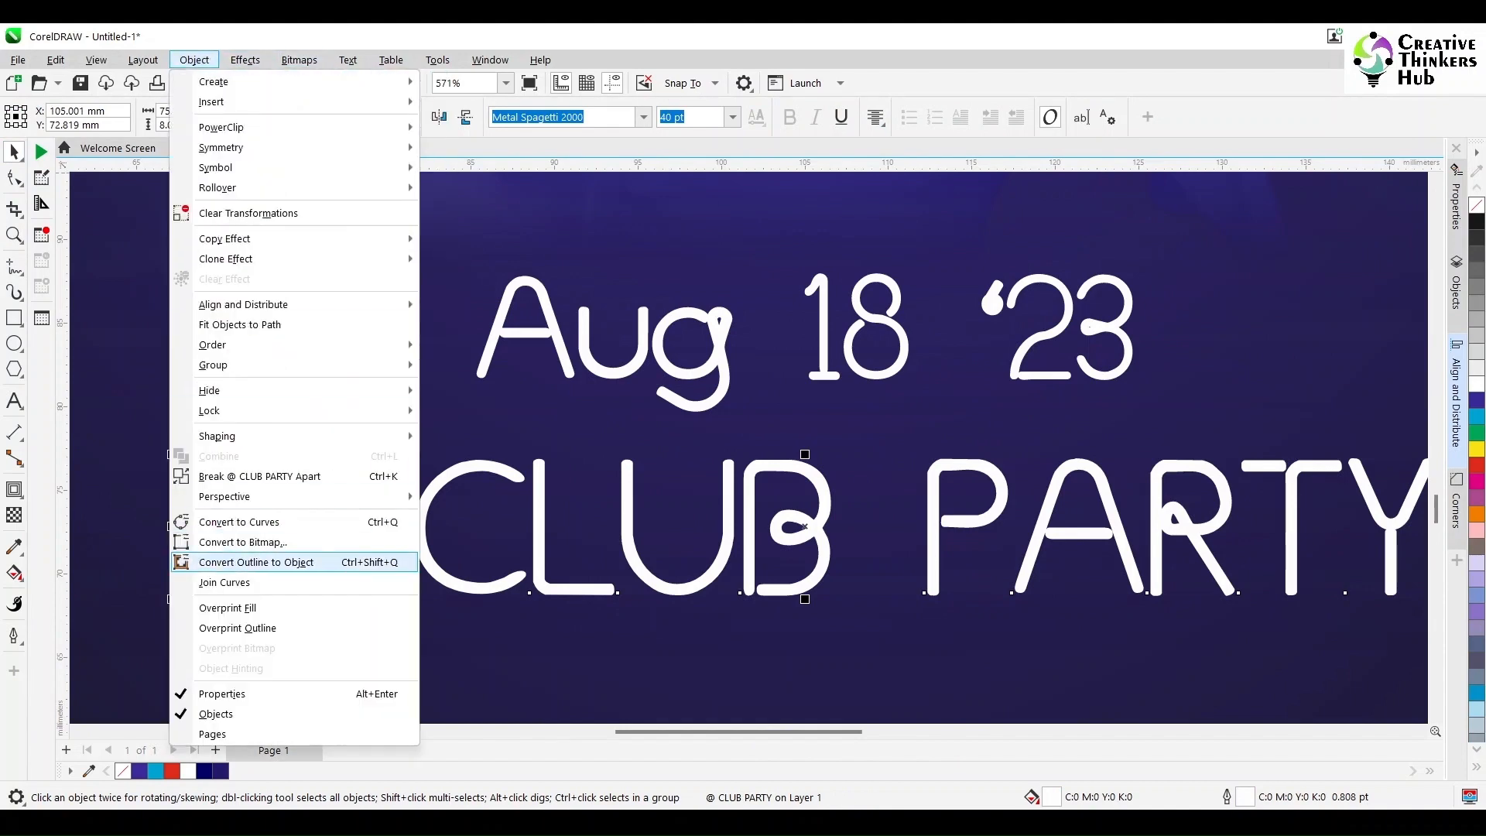
left_click(263, 560)
left_click(14, 178)
scroll(533, 506, "up", 2)
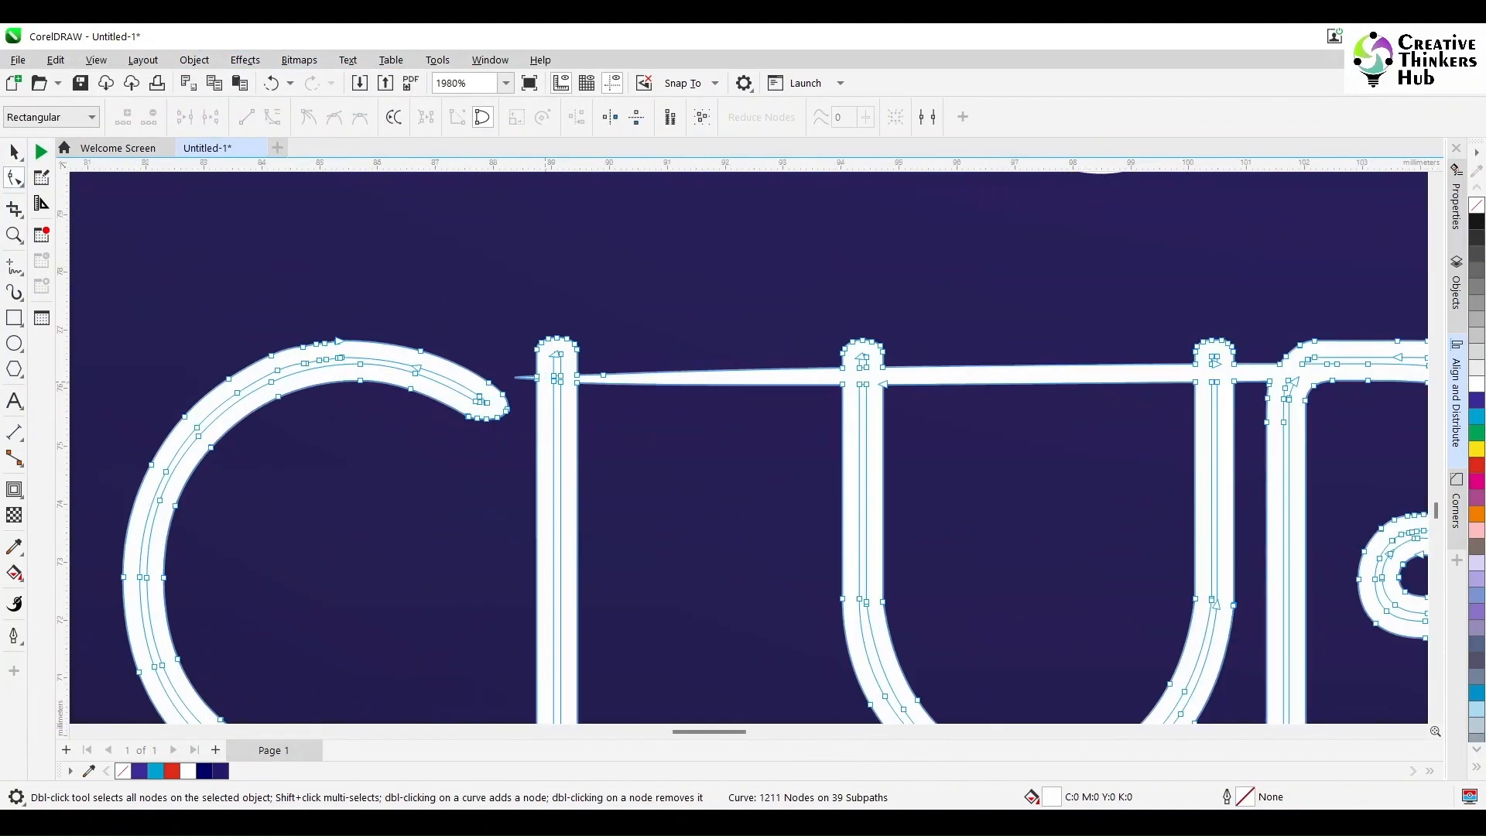
scroll(654, 427, "down", 1)
scroll(604, 422, "up", 3)
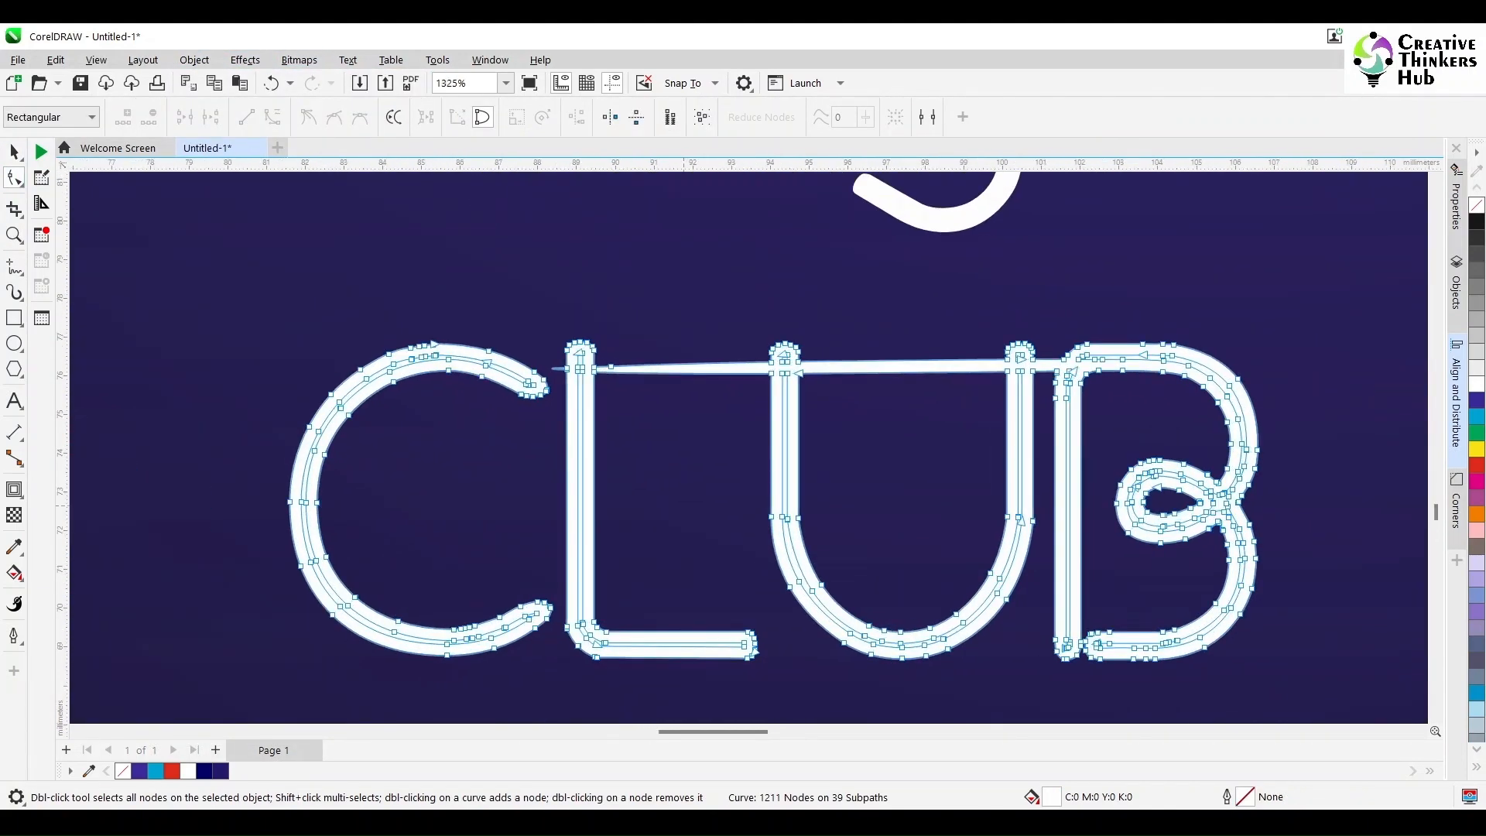
Step: Draw a small rectangle about 0.5 mm high over the stray sliver beside the L of CLUB and trim it away
left_click(14, 317)
left_click_drag(445, 204, 548, 317)
key("space")
left_click(590, 280, "shift")
left_click(559, 117)
left_click(477, 228)
Step: Stretch the rectangle across the gap between the L and U of CLUB and trim away the connecting line
left_click_drag(445, 204, 698, 208)
scroll(698, 208, "right", 4)
scroll(698, 208, "left", 3)
left_click_drag(183, 265, 1064, 206)
left_click(1125, 181, "shift")
left_click(558, 117)
left_click(647, 281)
Step: Fit the rectangle between the two stems of the U, about 5.4 mm wide, and trim away the connecting line
scroll(647, 281, "down", 1)
left_click_drag(304, 237, 987, 228)
left_click(1419, 731)
left_click_drag(904, 262, 1003, 209)
left_click(1045, 225, "shift")
left_click(559, 117)
left_click(650, 273)
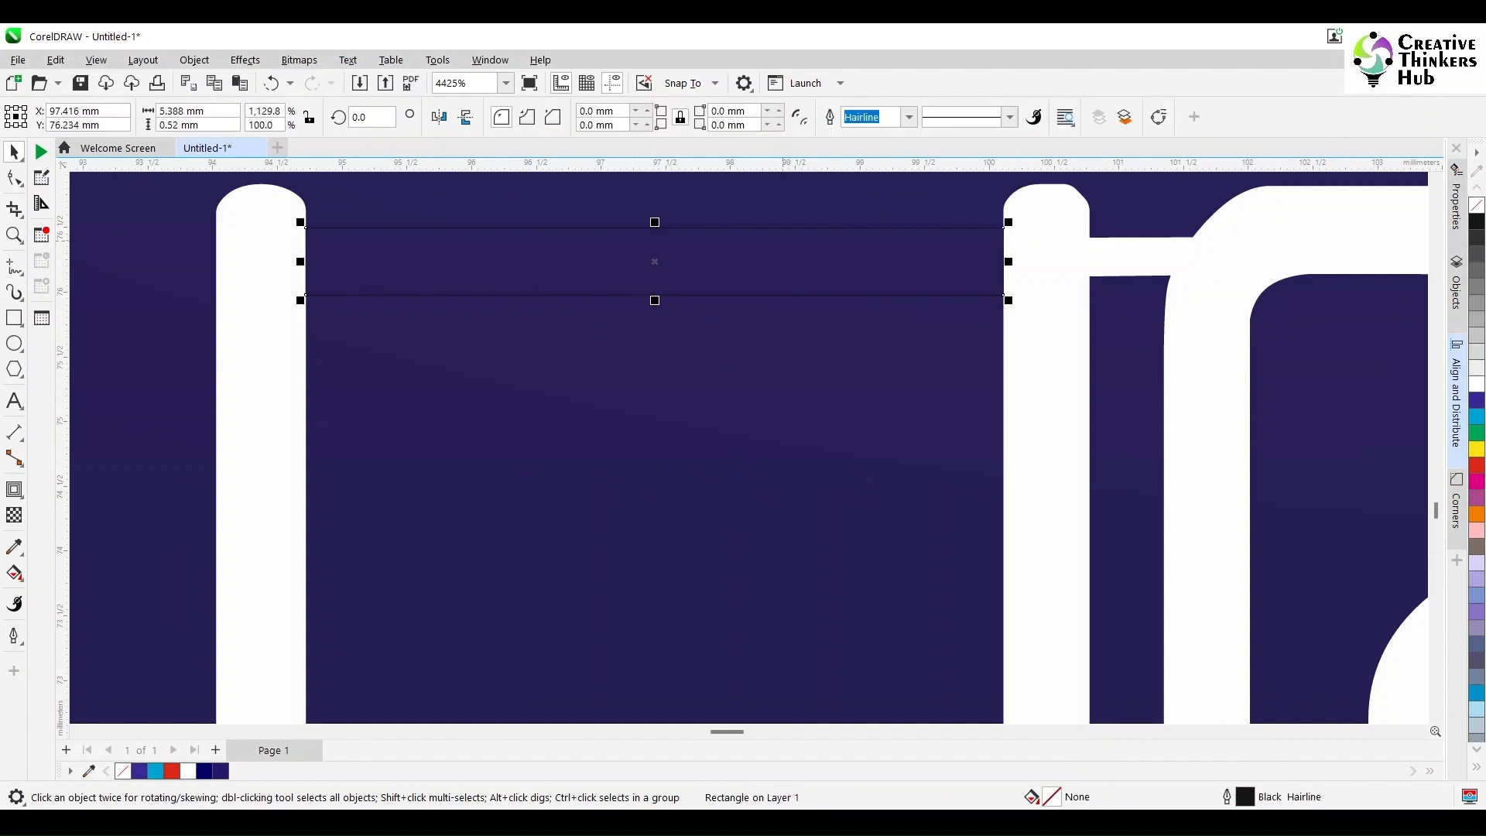
Step: Fit the rectangle over the connecting line between the U and B of CLUB
left_click_drag(305, 228, 1089, 219)
left_click(795, 731)
left_click_drag(763, 731, 742, 731)
left_click_drag(1196, 253, 575, 253)
scroll(657, 267, "up", 3)
Step: Trim the connecting line between the U and B with the rectangle, and delete the rectangle
left_click(588, 253, "shift")
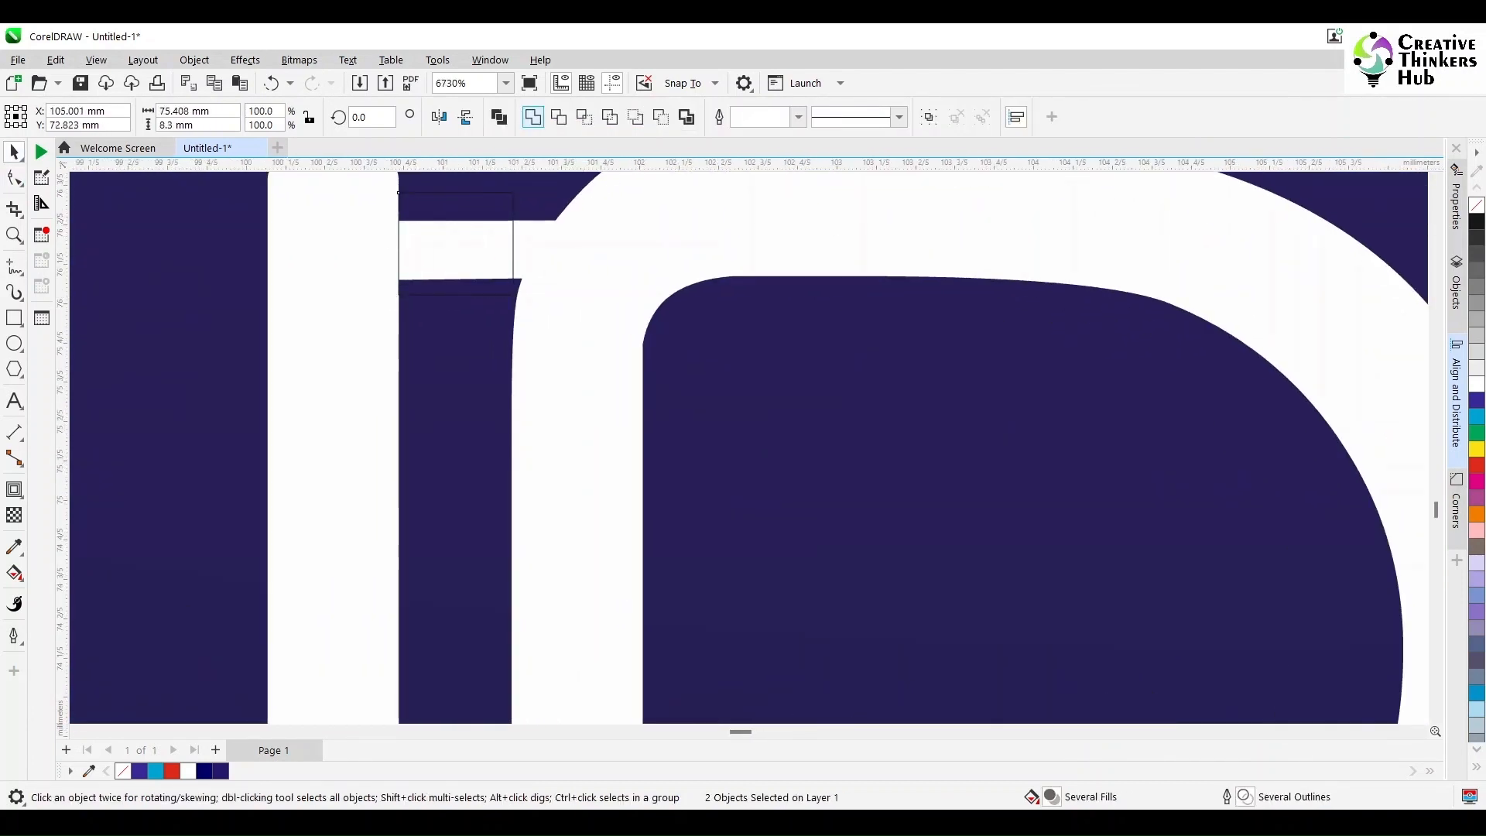
left_click(534, 117)
key("ctrl+z")
left_click(559, 116)
left_click(464, 252)
key("Delete")
Step: Draw a closed six-node Bézier shape around the leftover stub at the upper outer corner of the B in CLUB
scroll(557, 254, "up", 2)
scroll(743, 445, "up", 2)
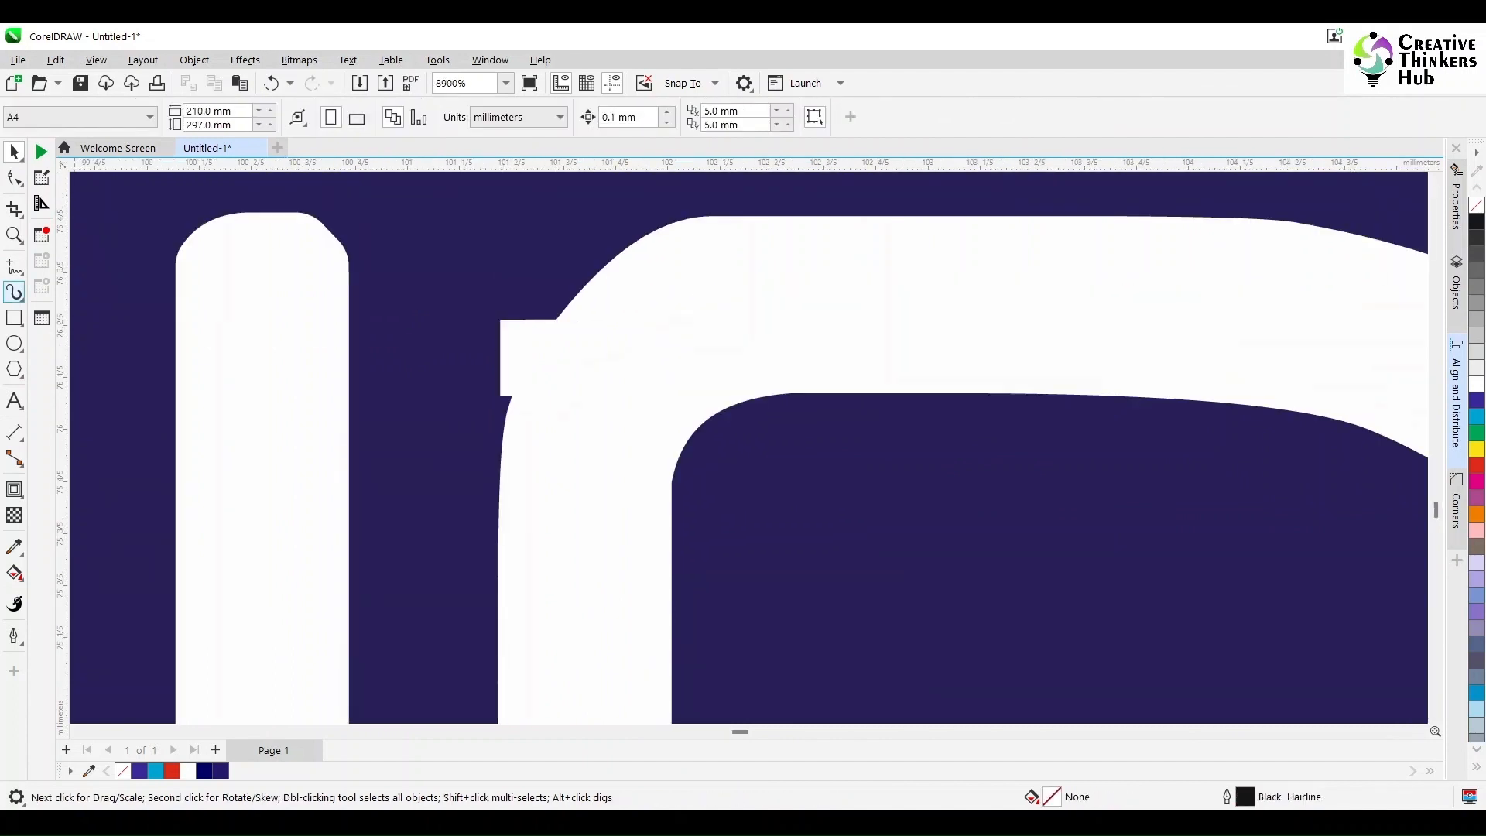
left_click(14, 266)
left_click(69, 307)
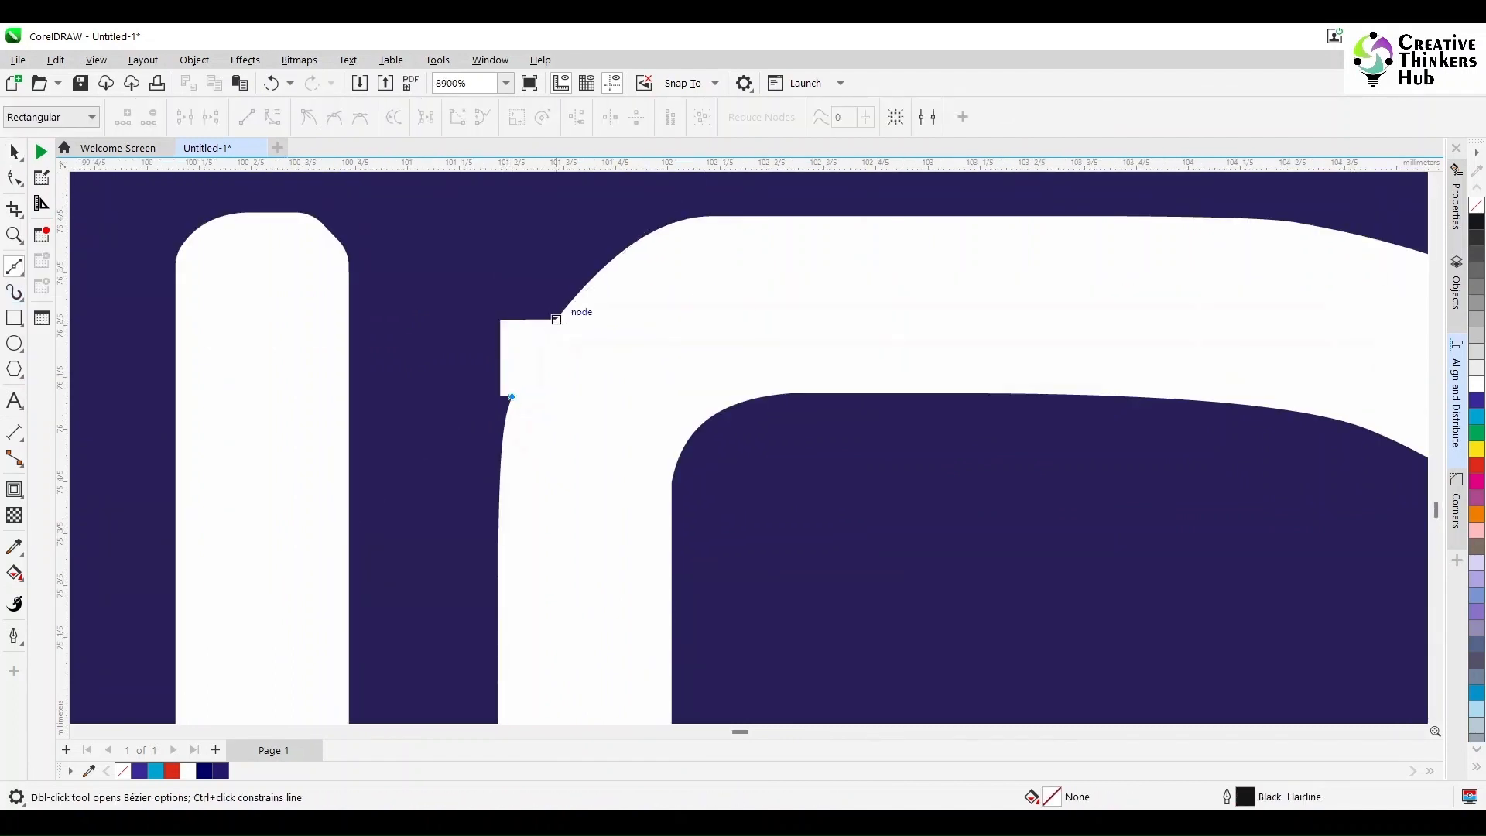
left_click(555, 319)
left_click(523, 272)
left_click(437, 299)
left_click(455, 396)
left_click(465, 435)
left_click(511, 396)
scroll(441, 384, "up", 1)
Step: Bend the shape's inner side to follow the B's rounded corner and trim away the leftover stub with it
key("F10")
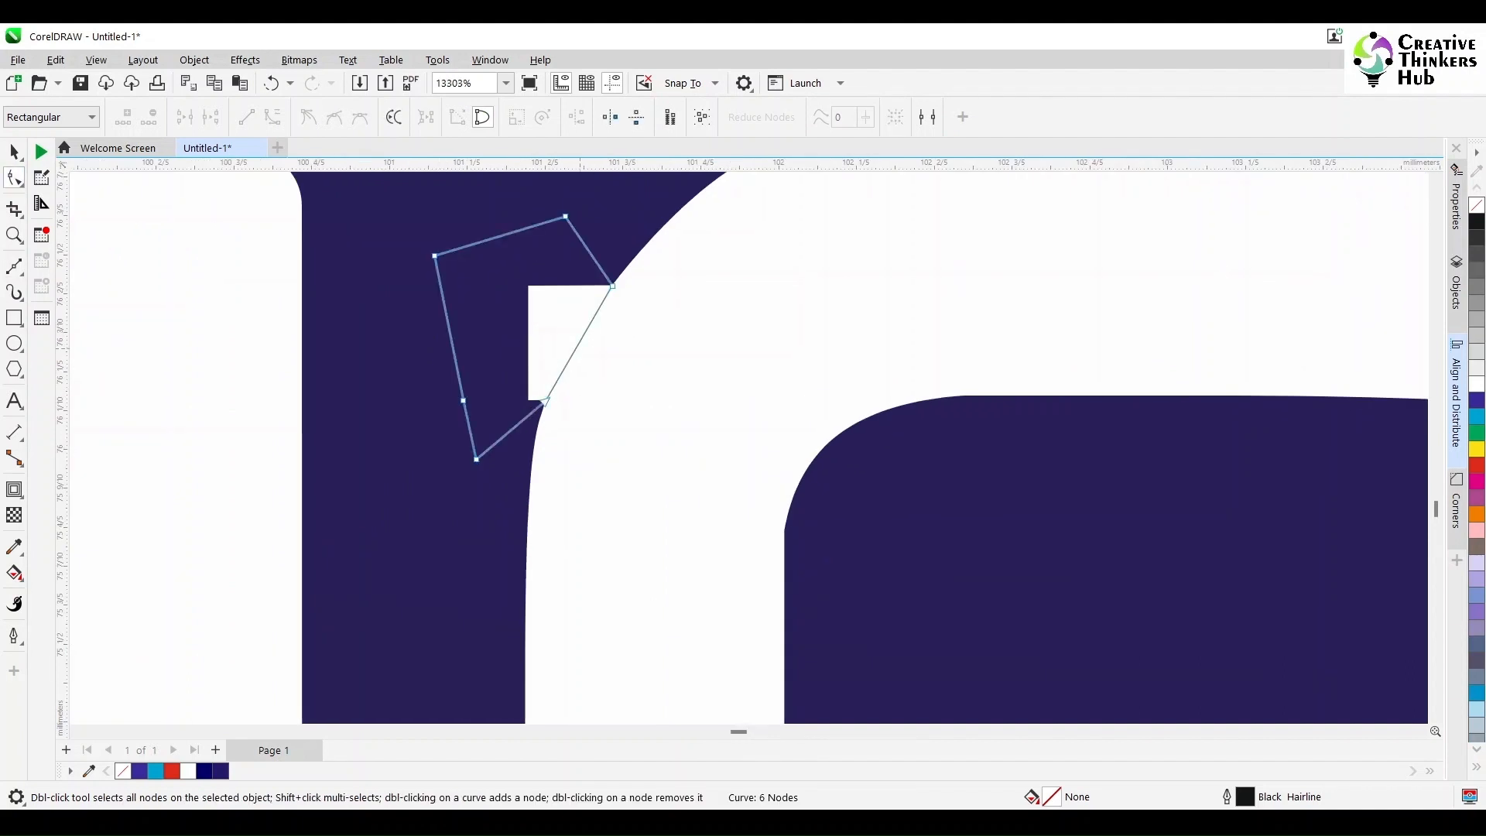
left_click_drag(587, 335, 578, 325)
key("space")
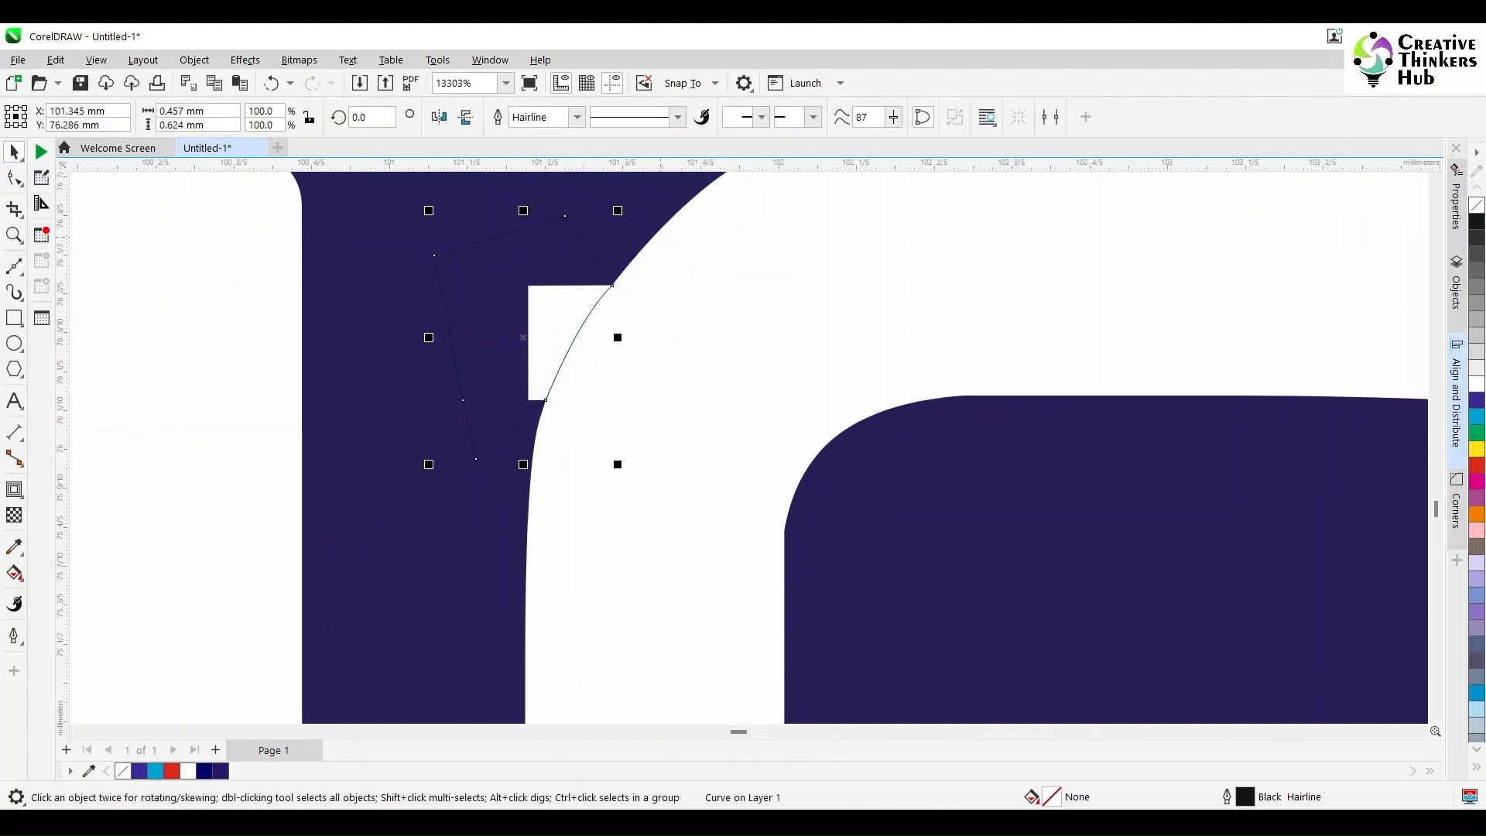
left_click(661, 237, "shift")
left_click(558, 117)
Step: Delete the surplus nodes at the trimmed corner of the B in CLUB
key("F10")
left_click_drag(501, 261, 632, 406)
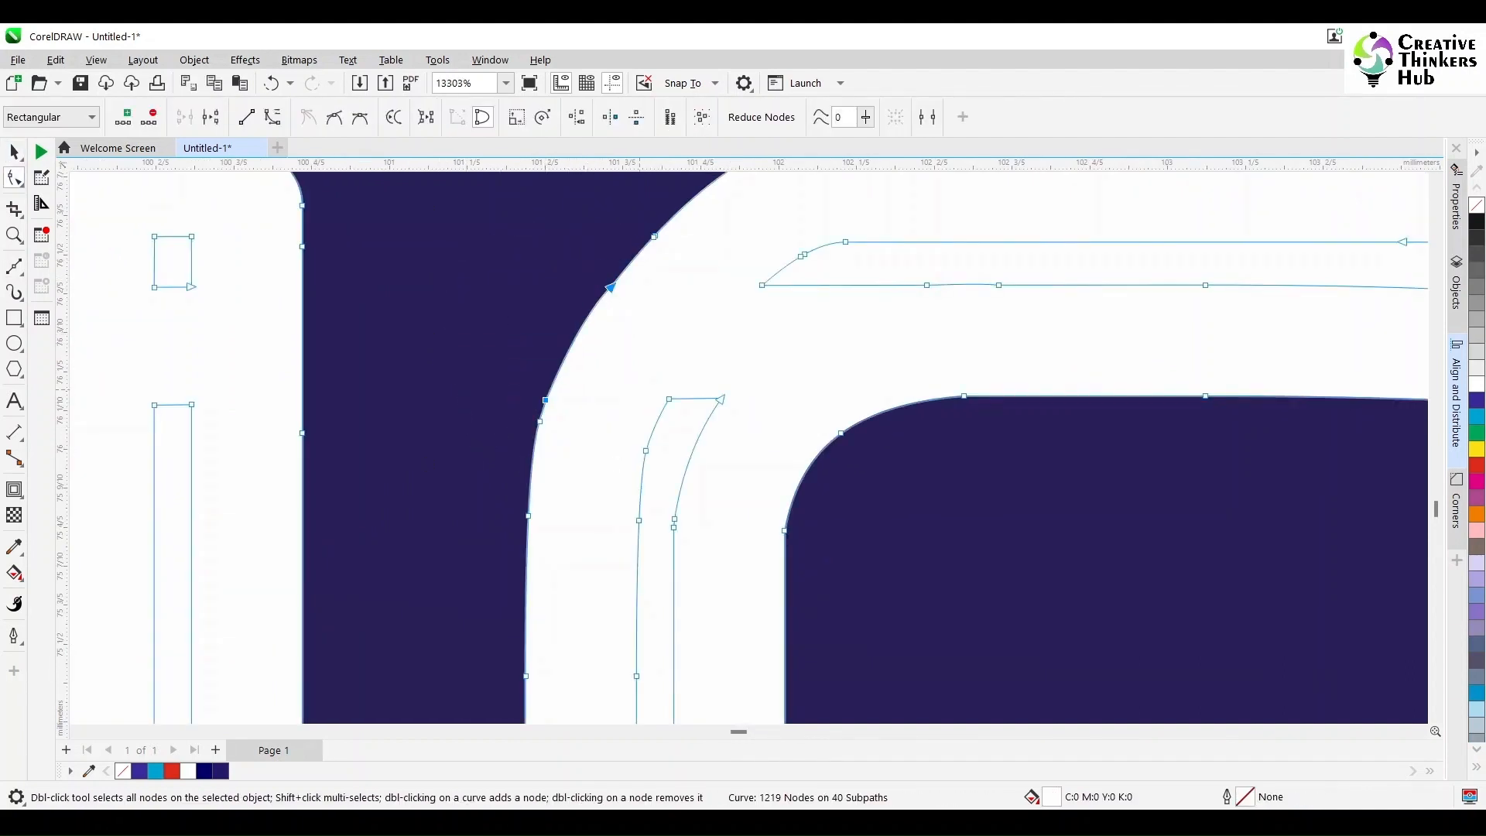
key("Delete")
scroll(631, 406, "down", 6)
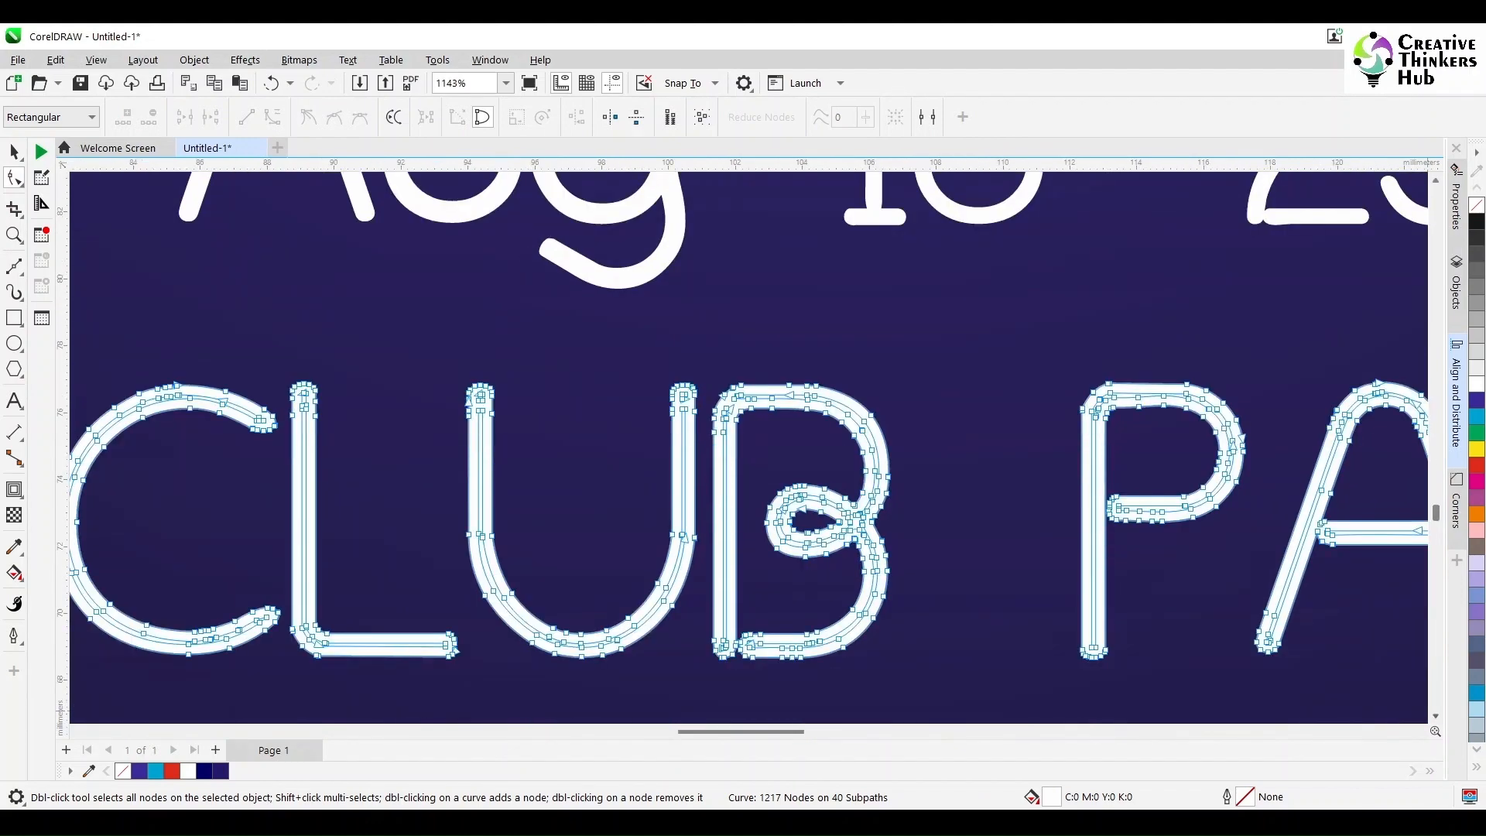
scroll(749, 447, "down", 2)
scroll(843, 524, "down", 2)
left_click(14, 152)
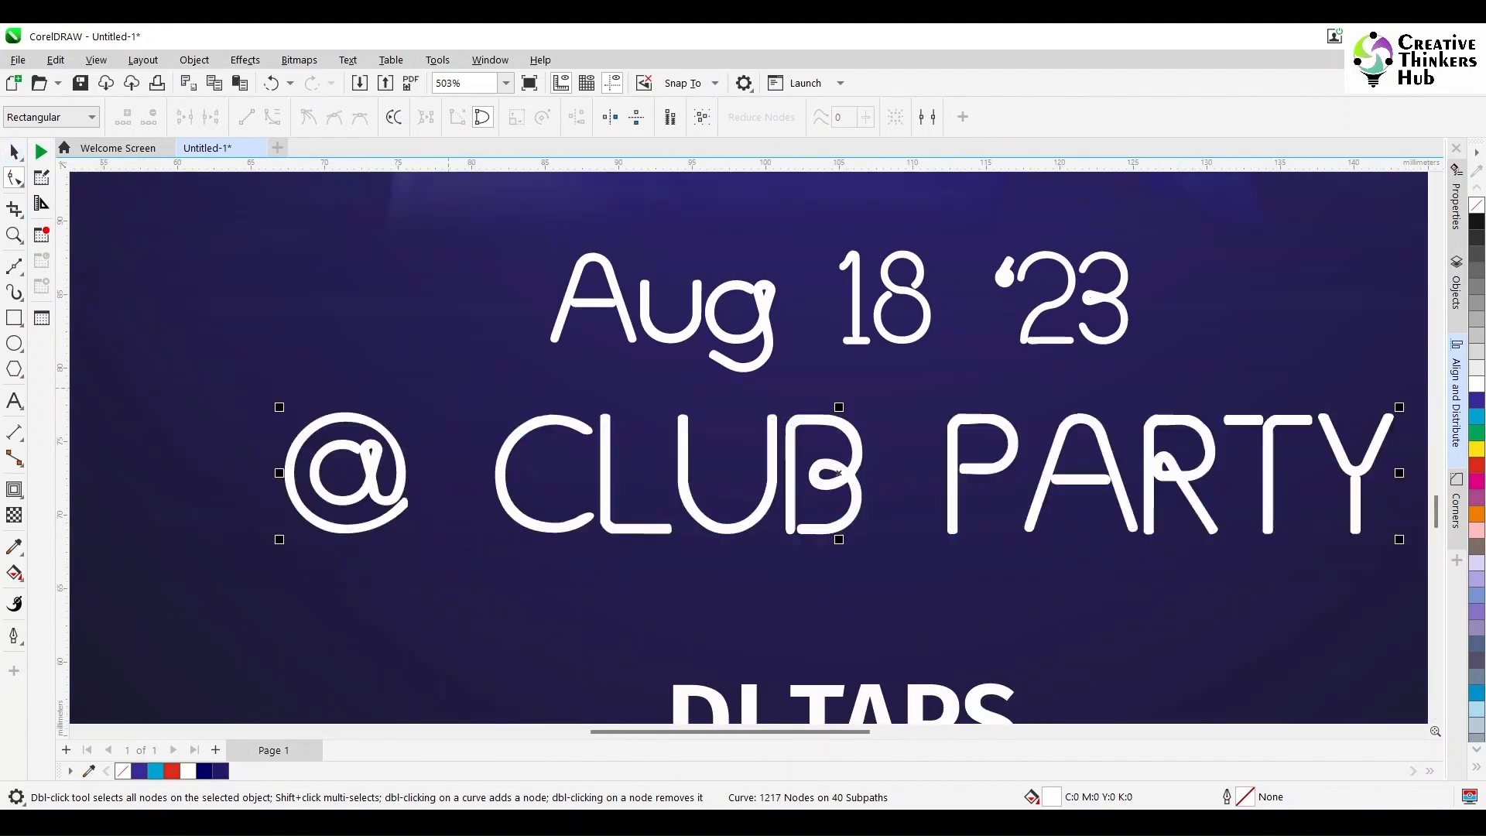
scroll(482, 421, "down", 3)
left_click_drag(100, 332, 737, 408)
left_click_drag(1164, 392, 350, 480)
left_click(534, 117)
key("Escape")
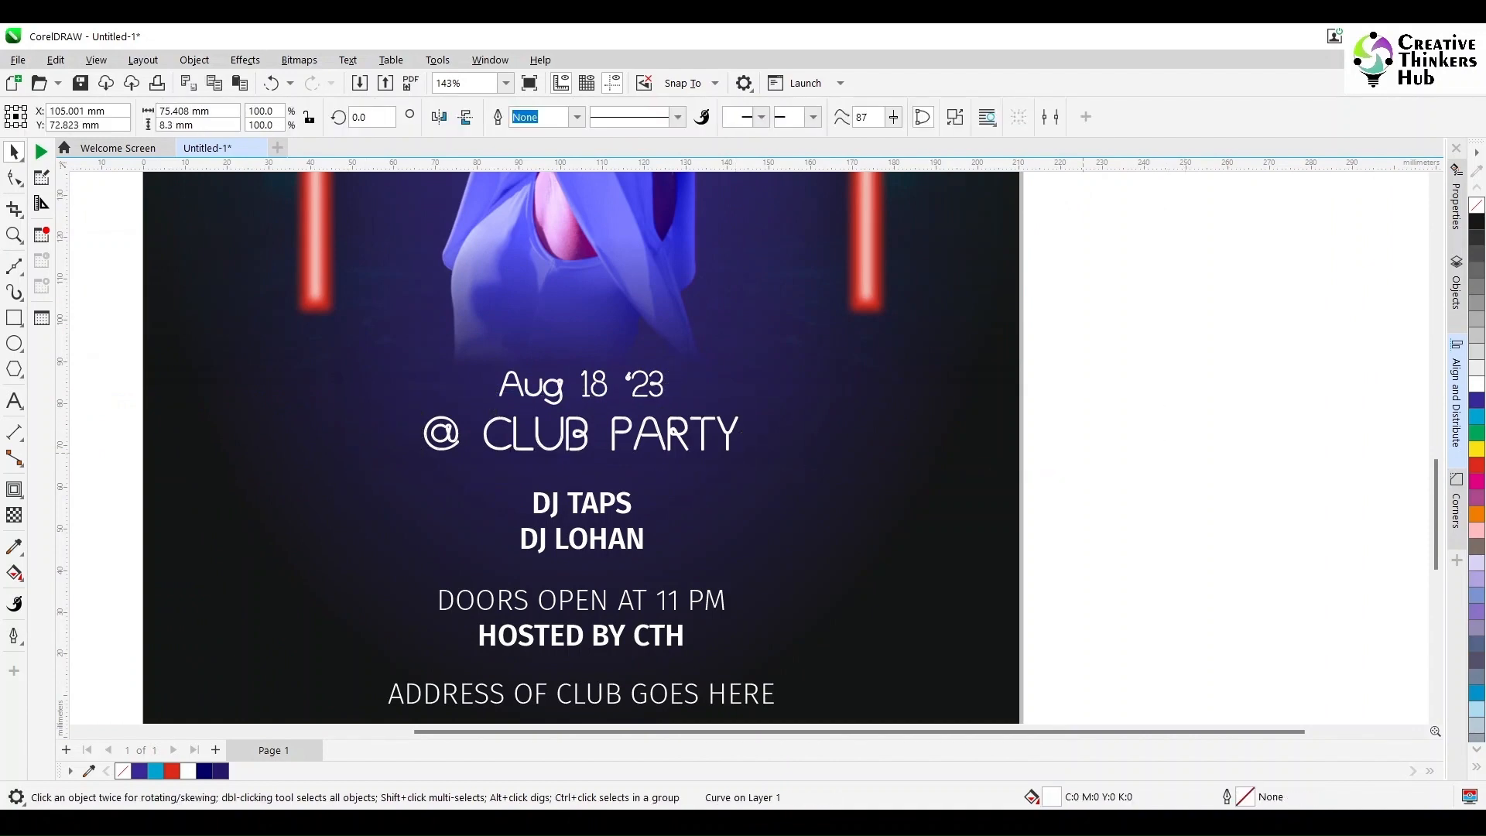
Step: Apply a one-step red outside contour to the GLOW EVENT title with a 1 mm offset
key("F4")
left_click(890, 217)
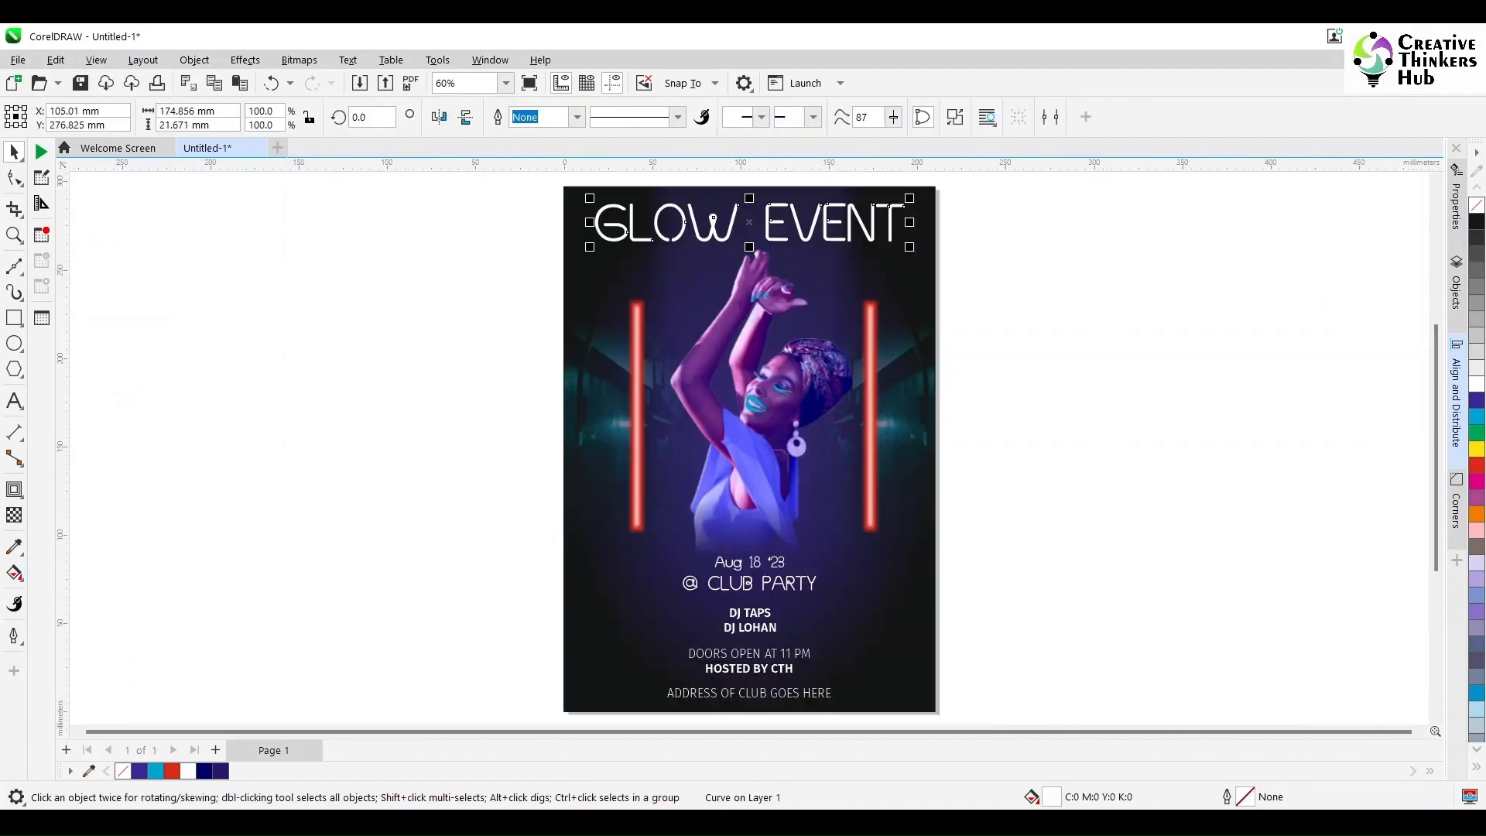
left_click(14, 489)
left_click_drag(627, 231, 604, 222)
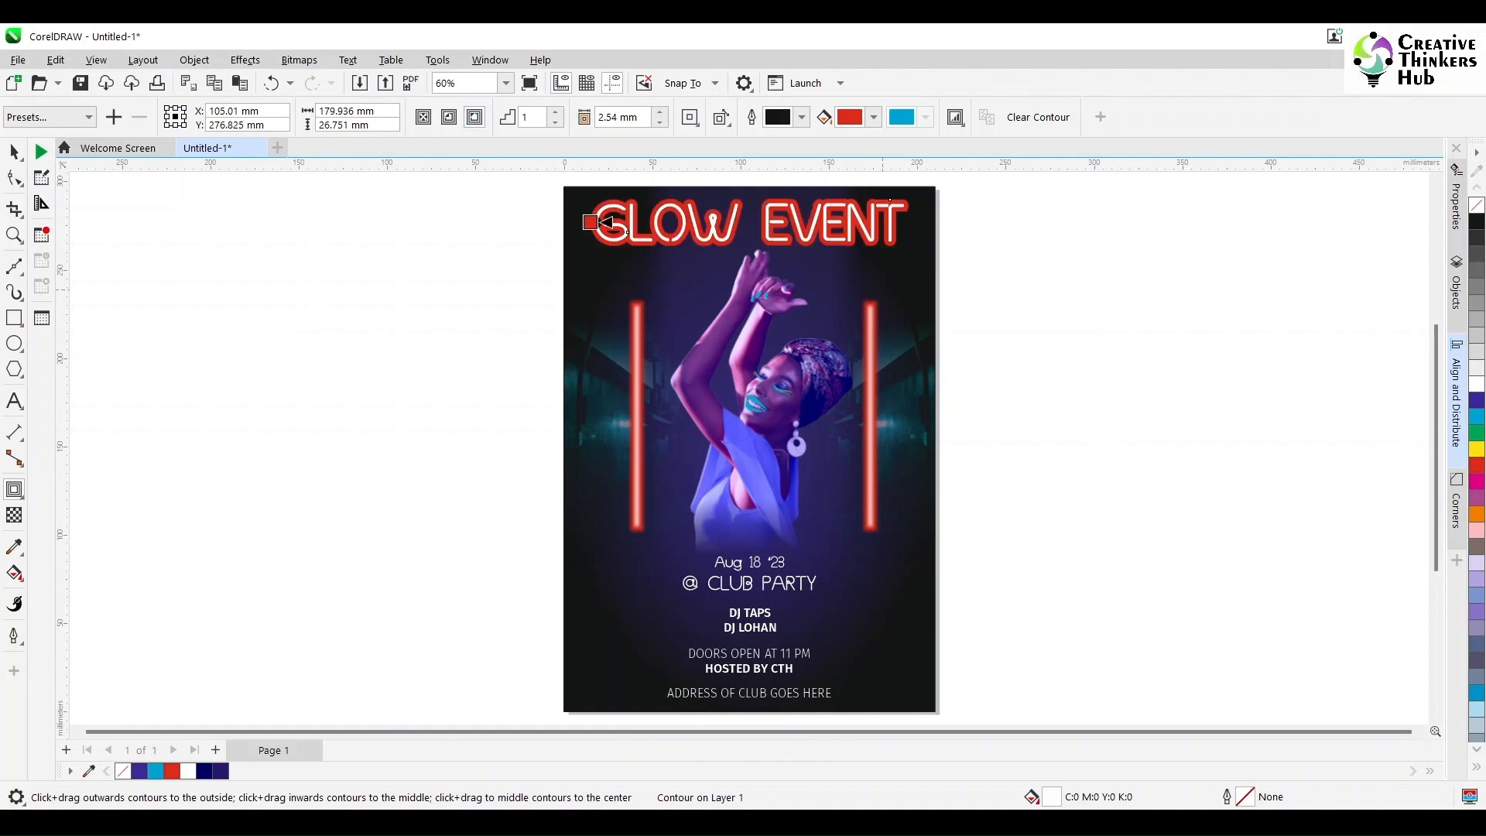
type("1")
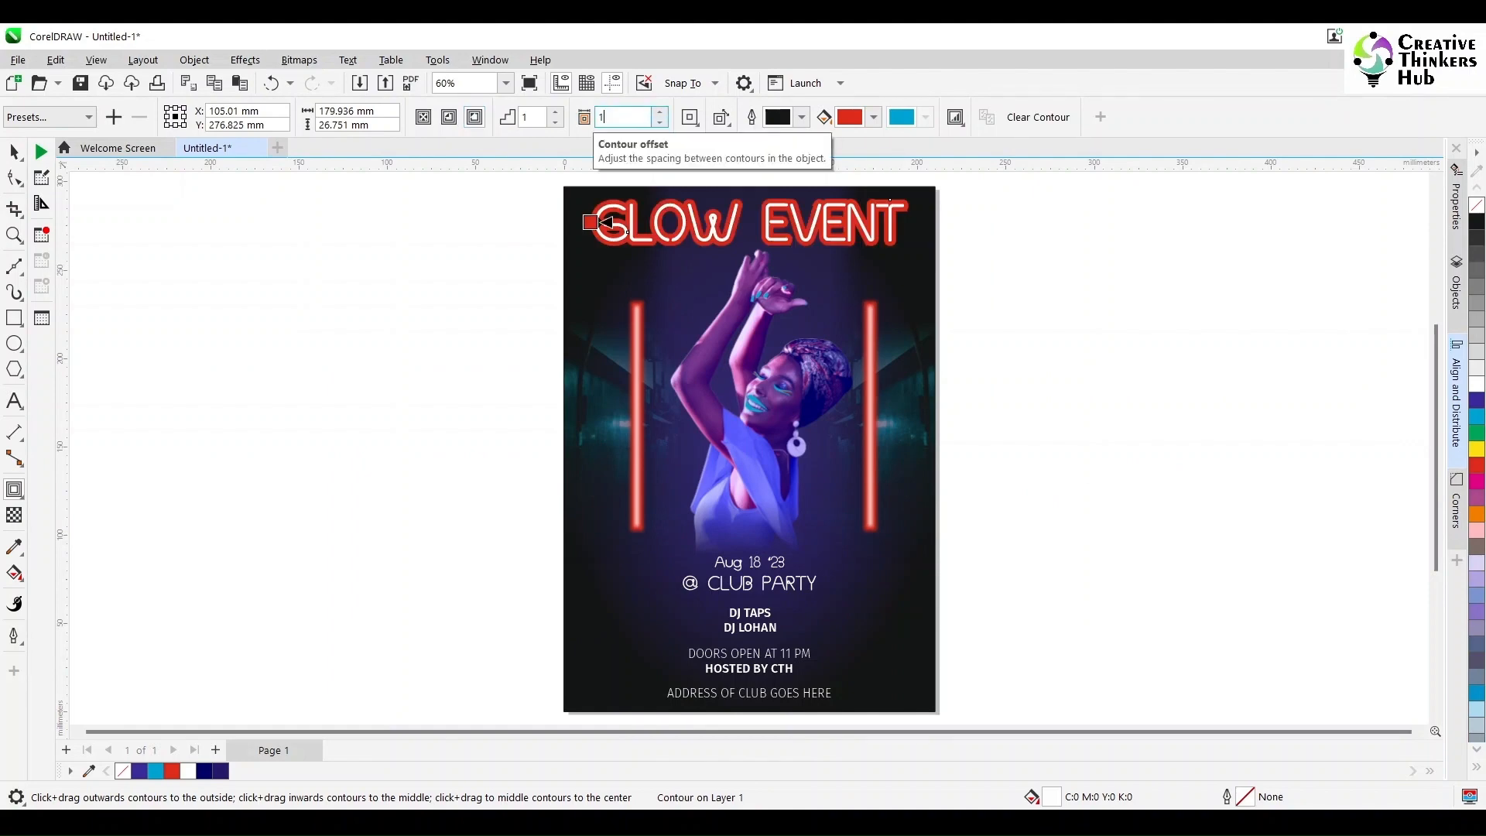
key("Return")
scroll(749, 448, "up", 3)
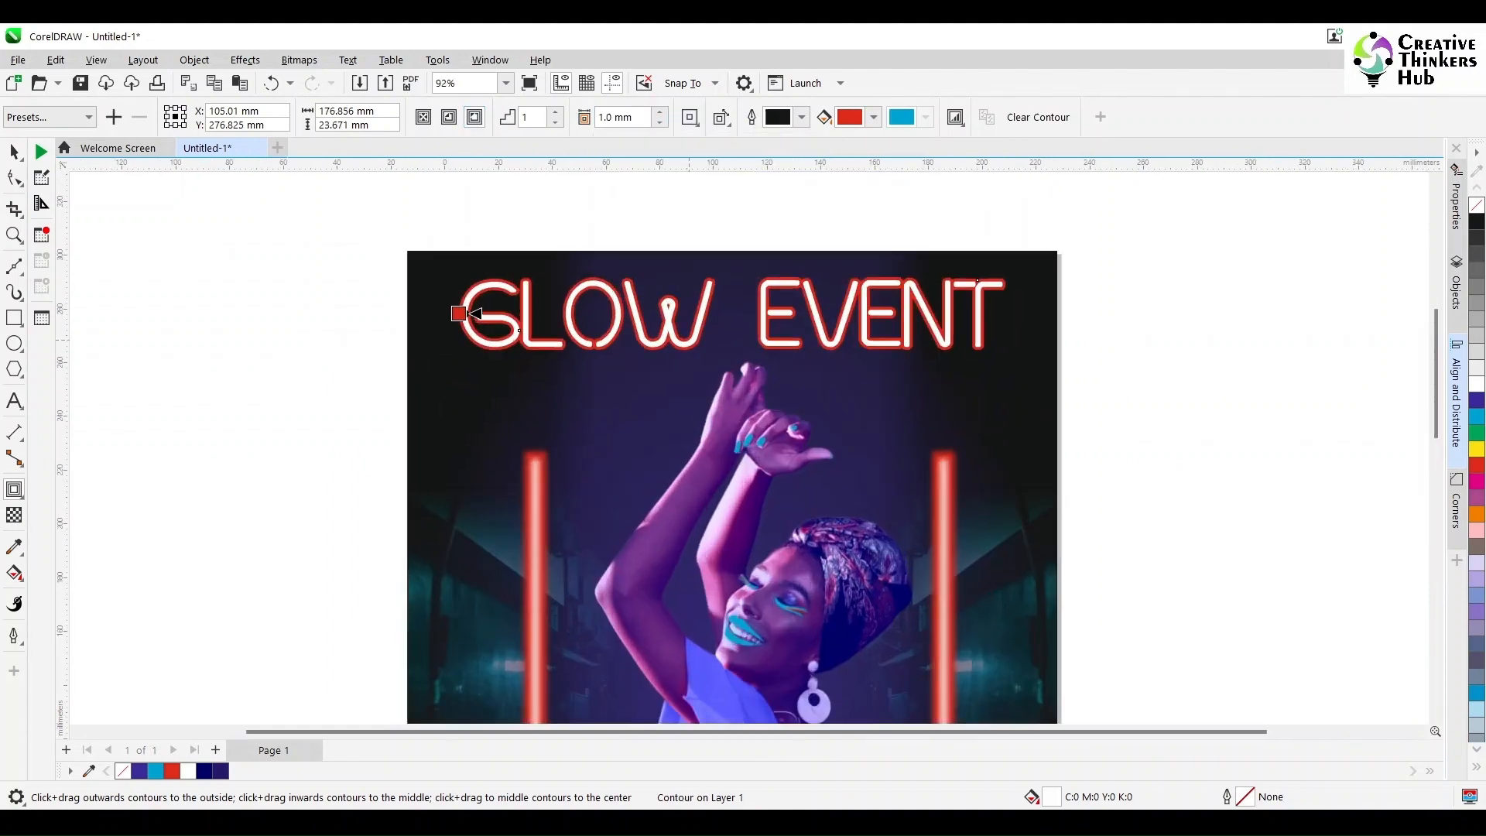
Step: Set the title's contour offset to 1.5 mm and break the contour apart from the lettering
scroll(688, 340, "up", 2)
left_click(636, 118)
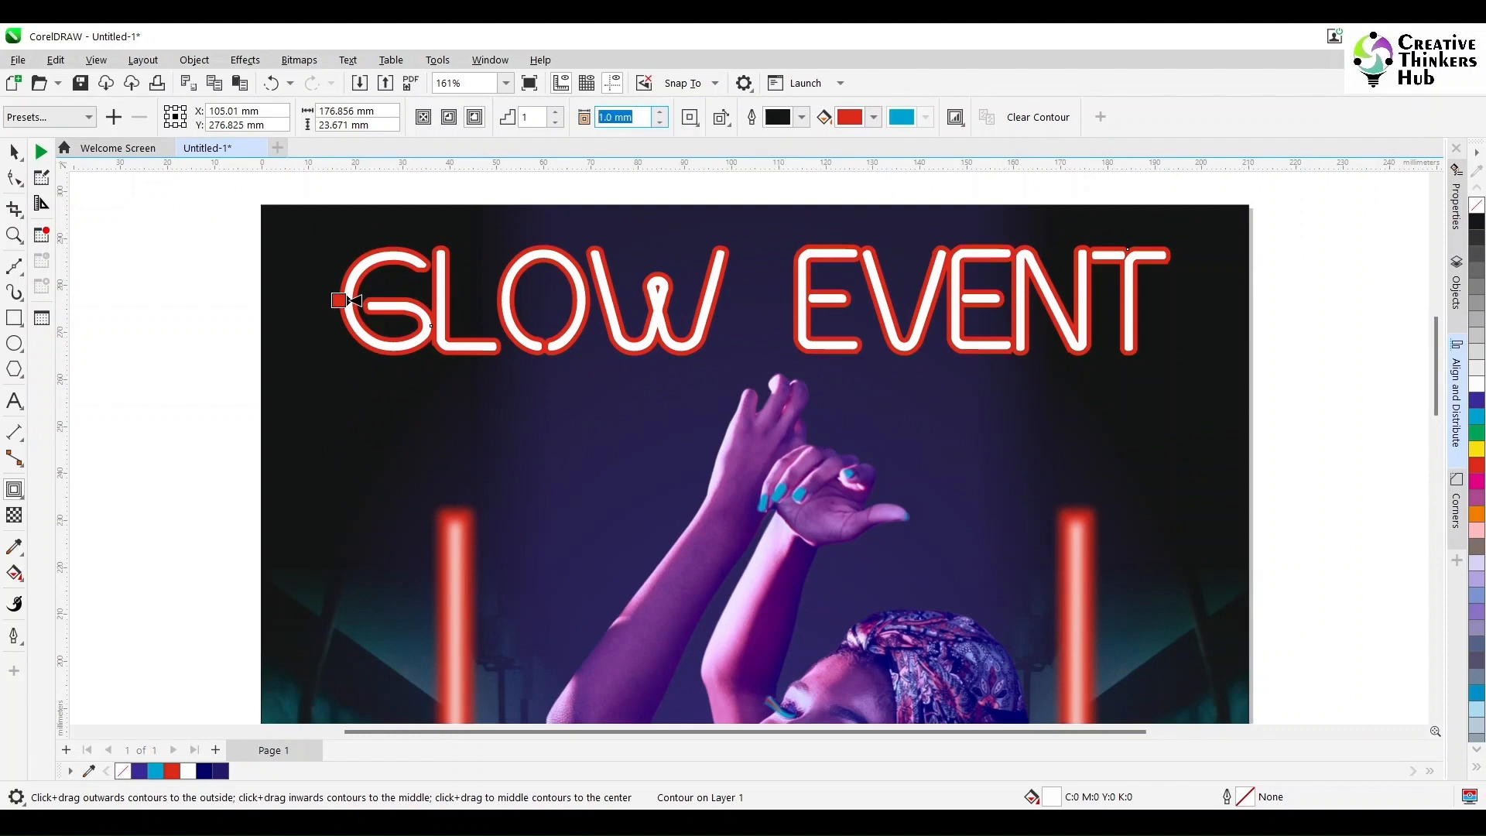
key("Return")
key("space")
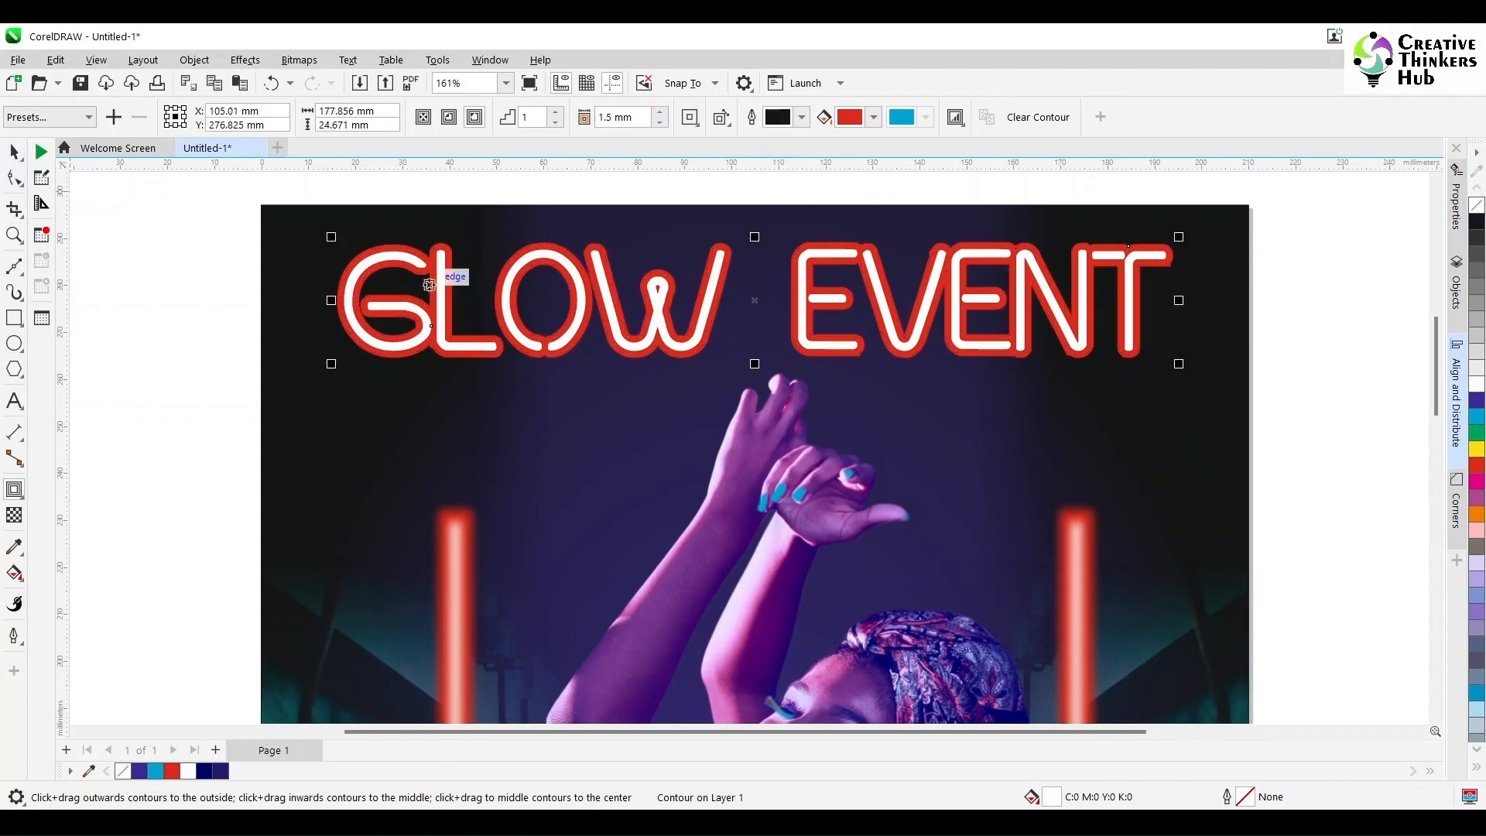
right_click(1153, 243)
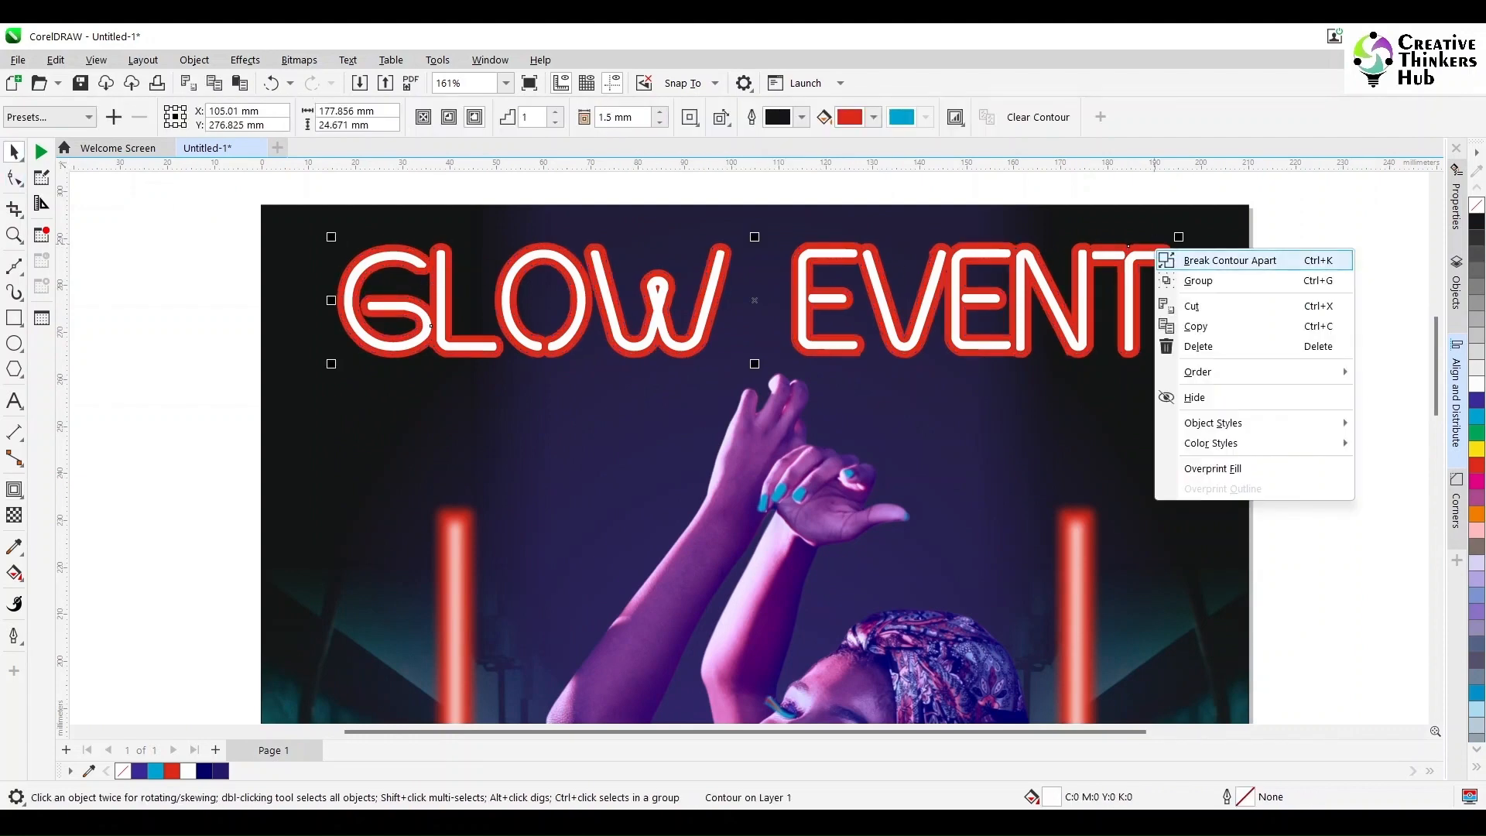
left_click(1208, 255)
Step: Apply a Gaussian Blur with a 3.5-pixel radius to the GLOW EVENT title and its separated red contour
left_click(194, 60)
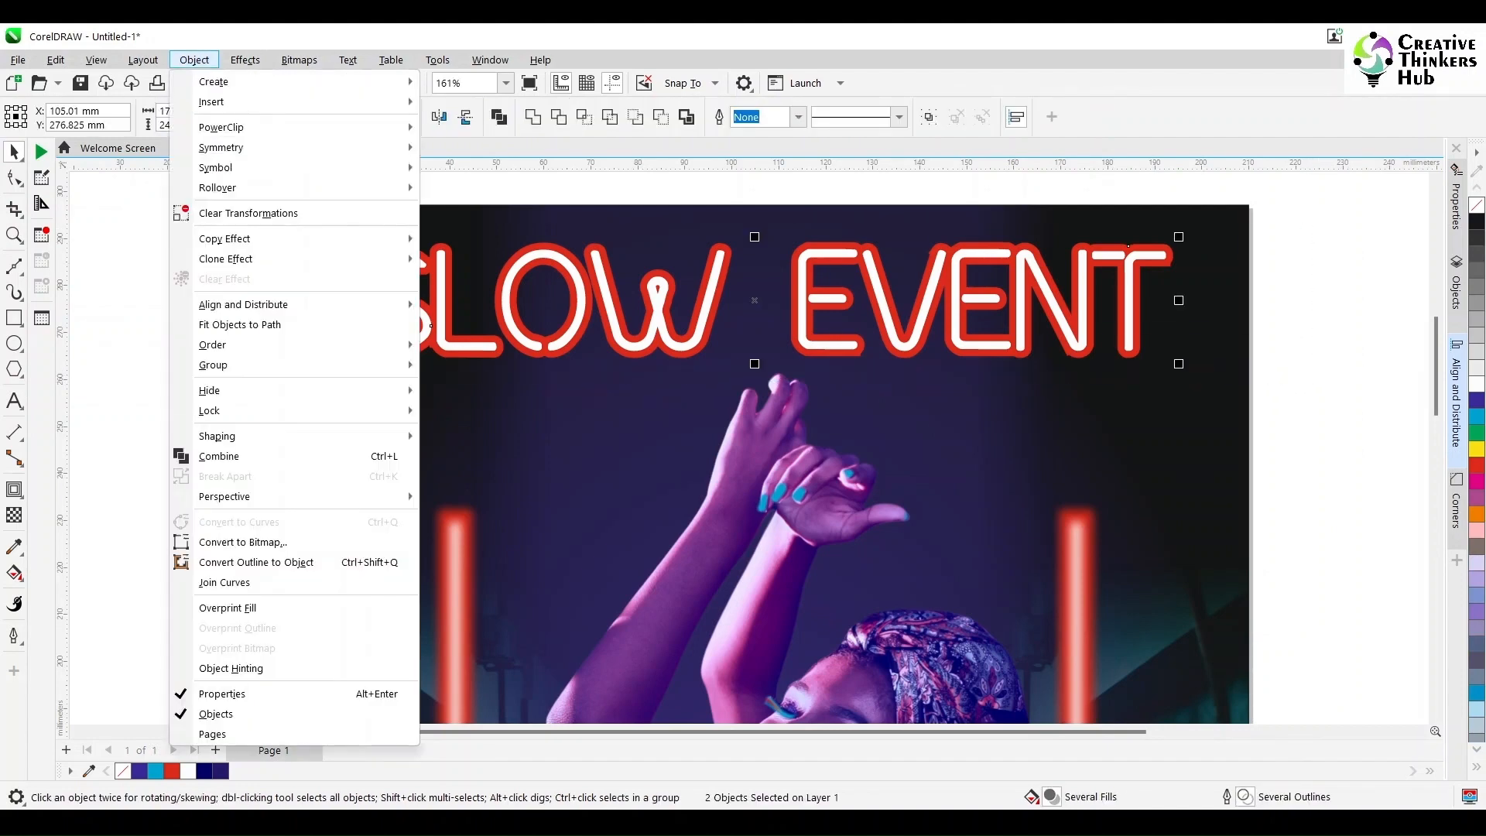
mouse_move(245, 60)
mouse_move(256, 164)
left_click(433, 234)
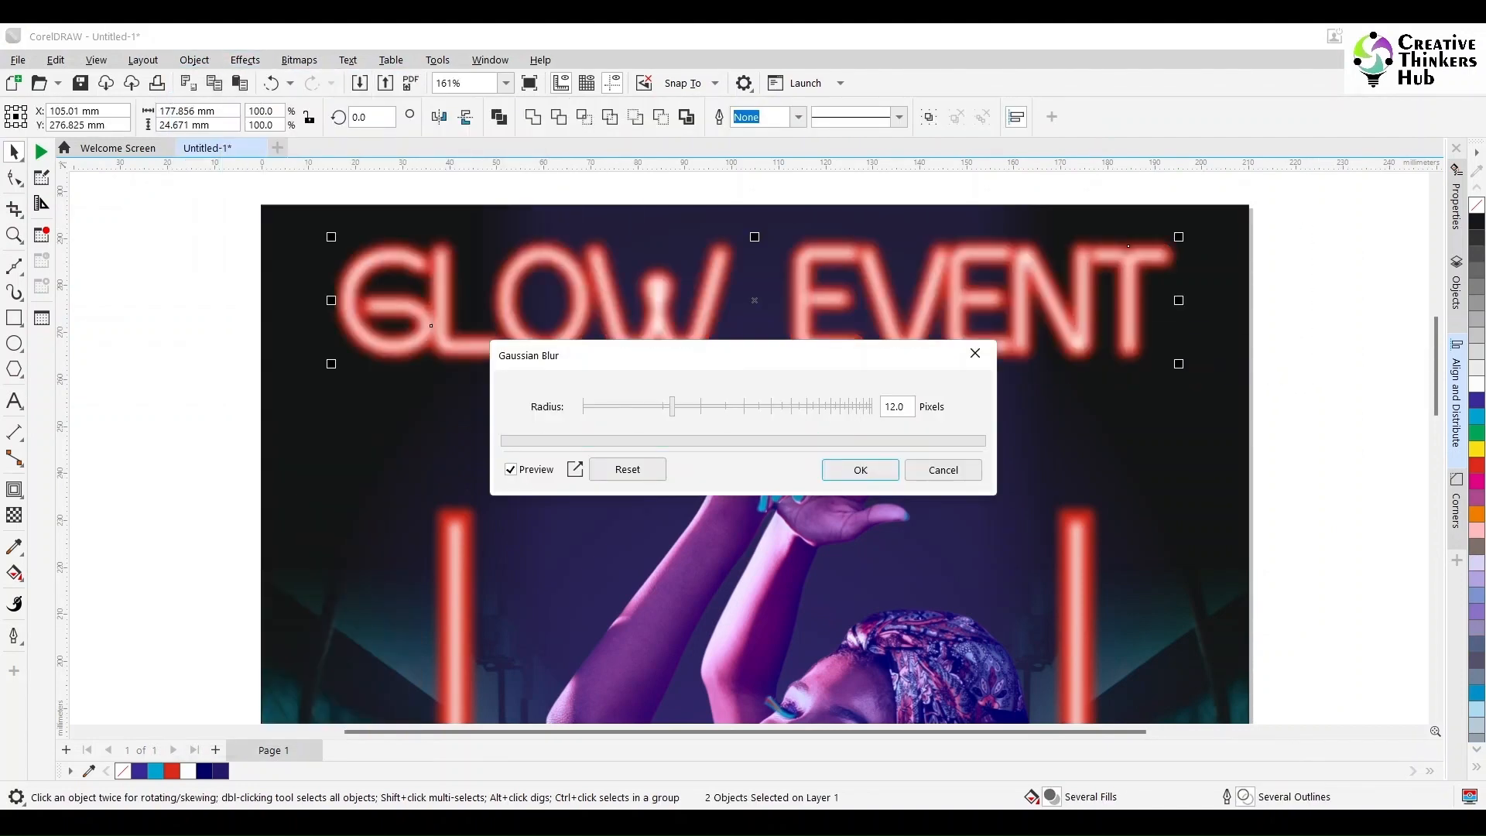
left_click_drag(671, 355, 790, 419)
left_click_drag(789, 469, 742, 470)
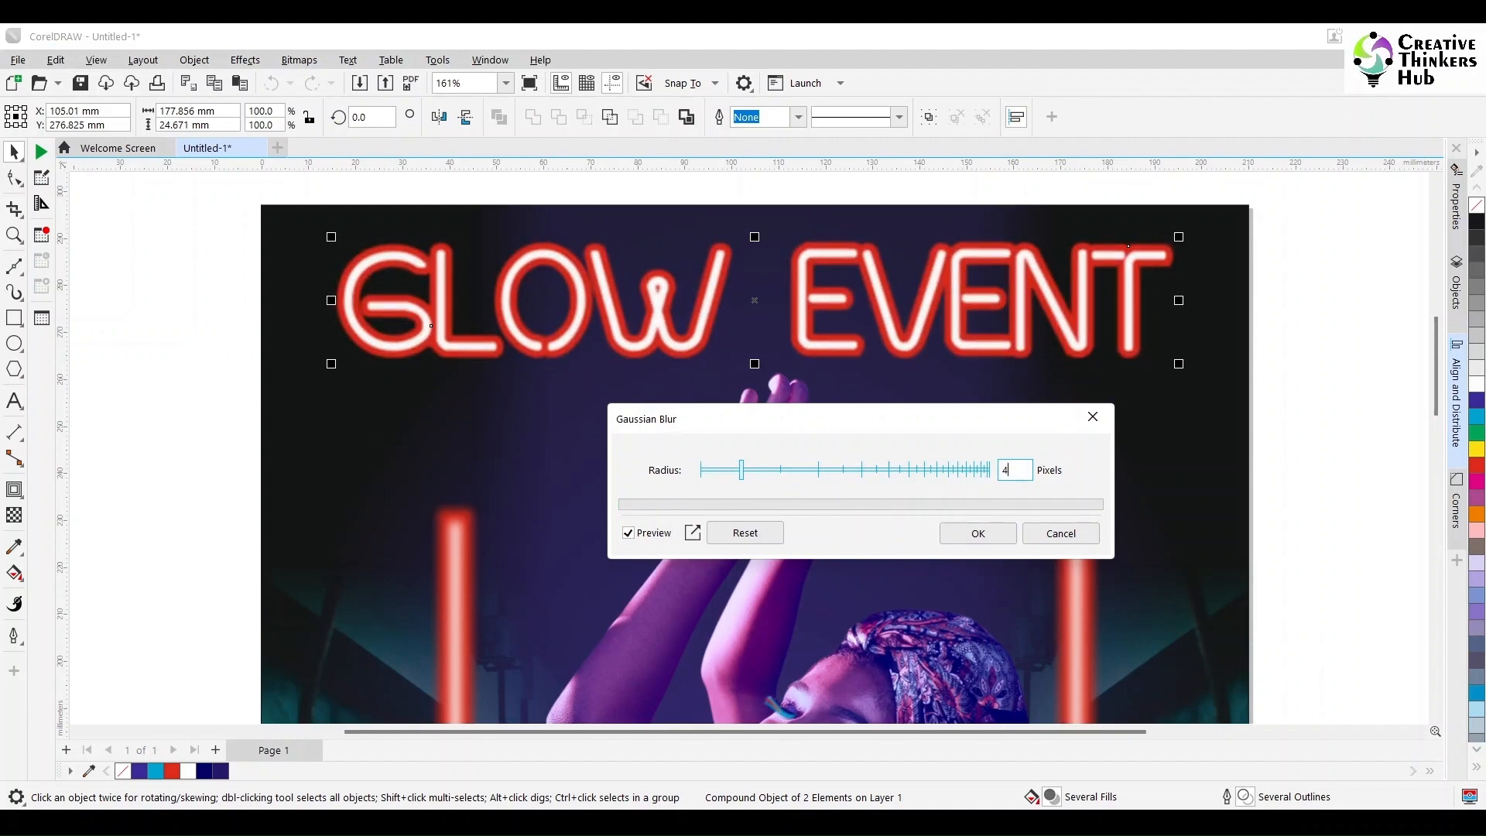
type("3.5")
key("Tab")
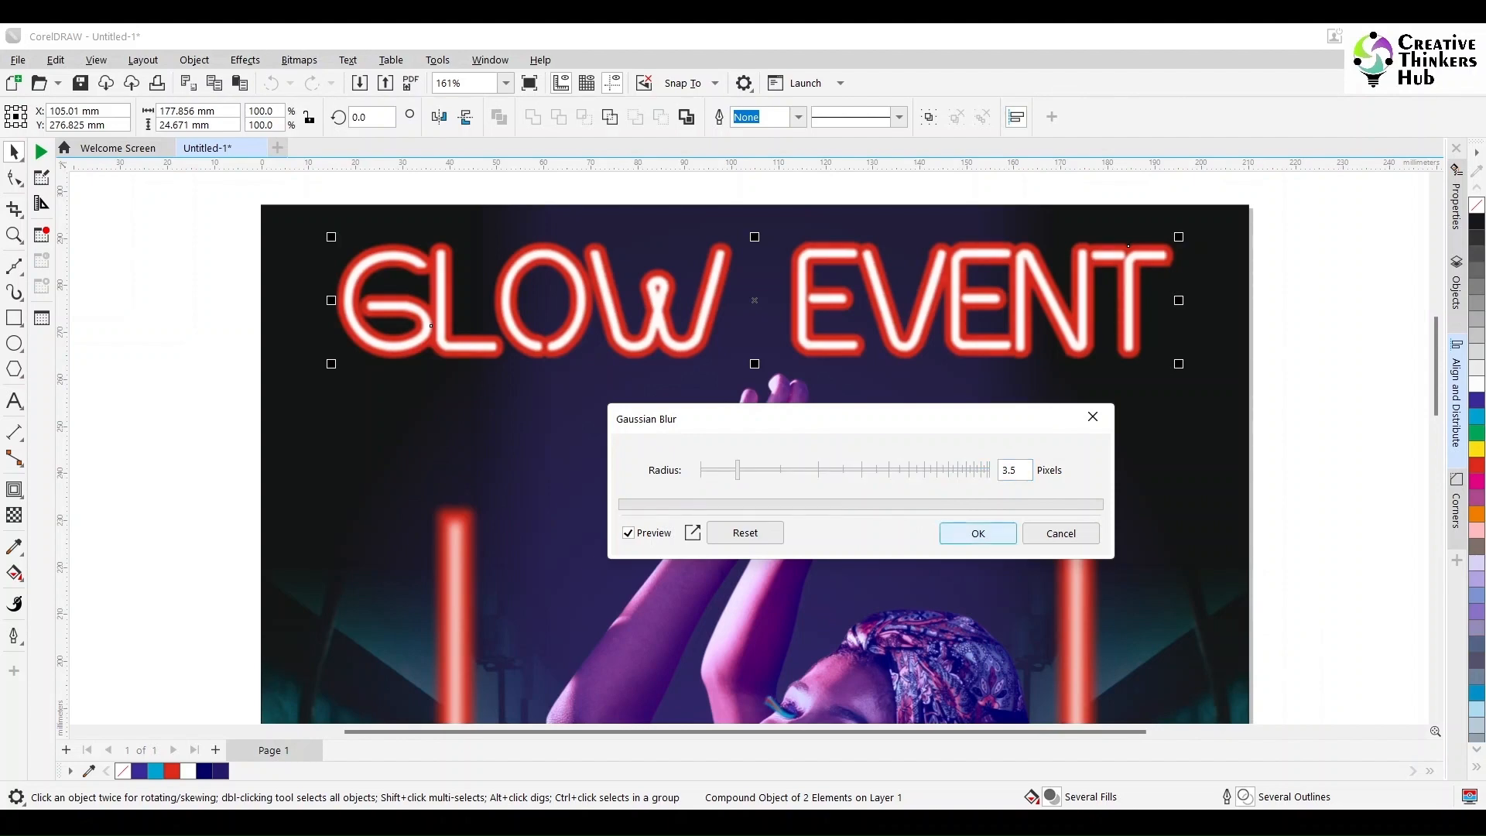
key("Return")
Step: Duplicate the blurred red contour of the title and place the copy behind the white lettering
left_click(1170, 264)
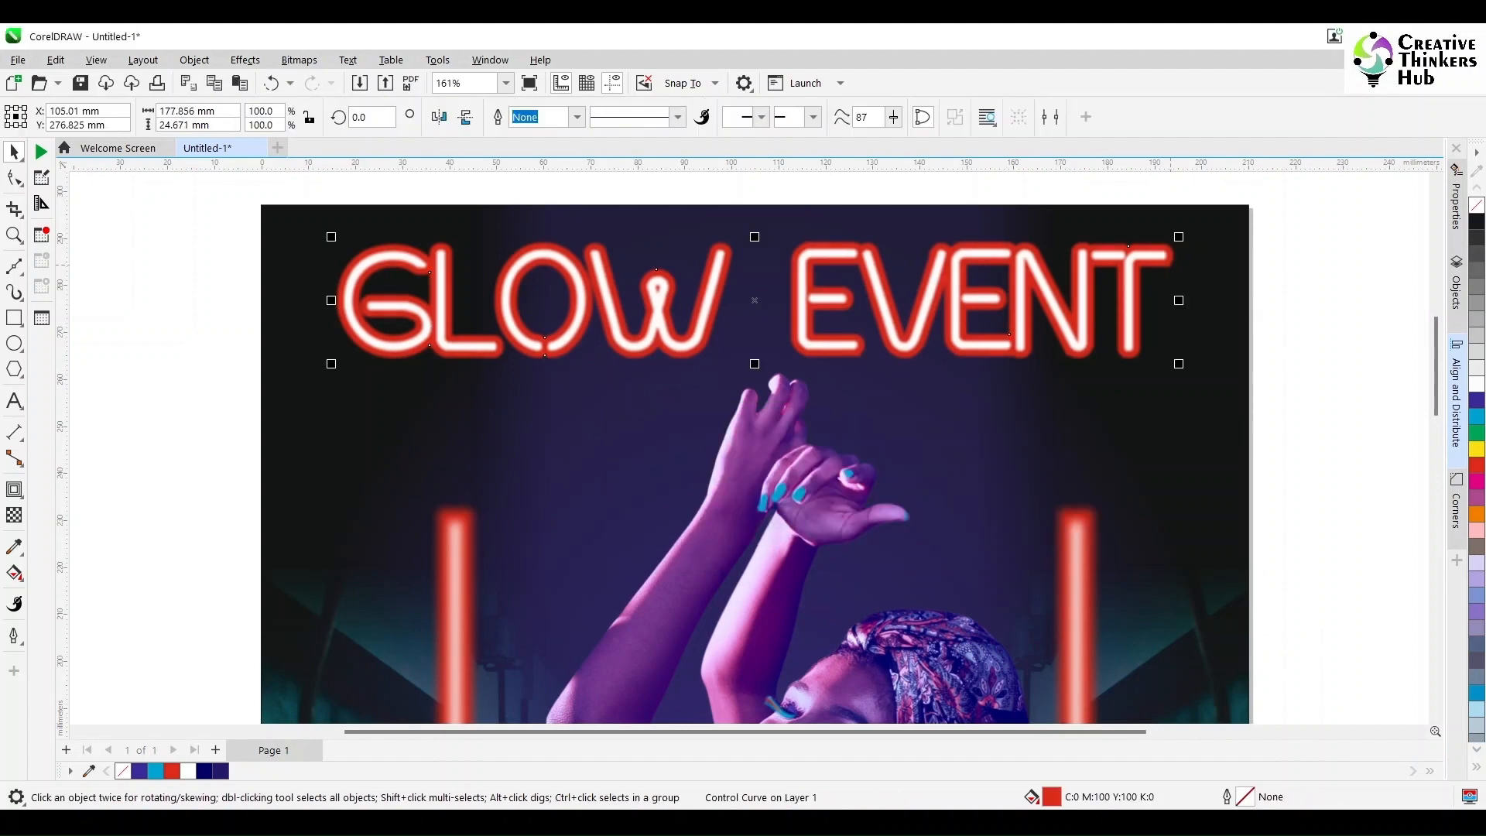
key("ctrl+v")
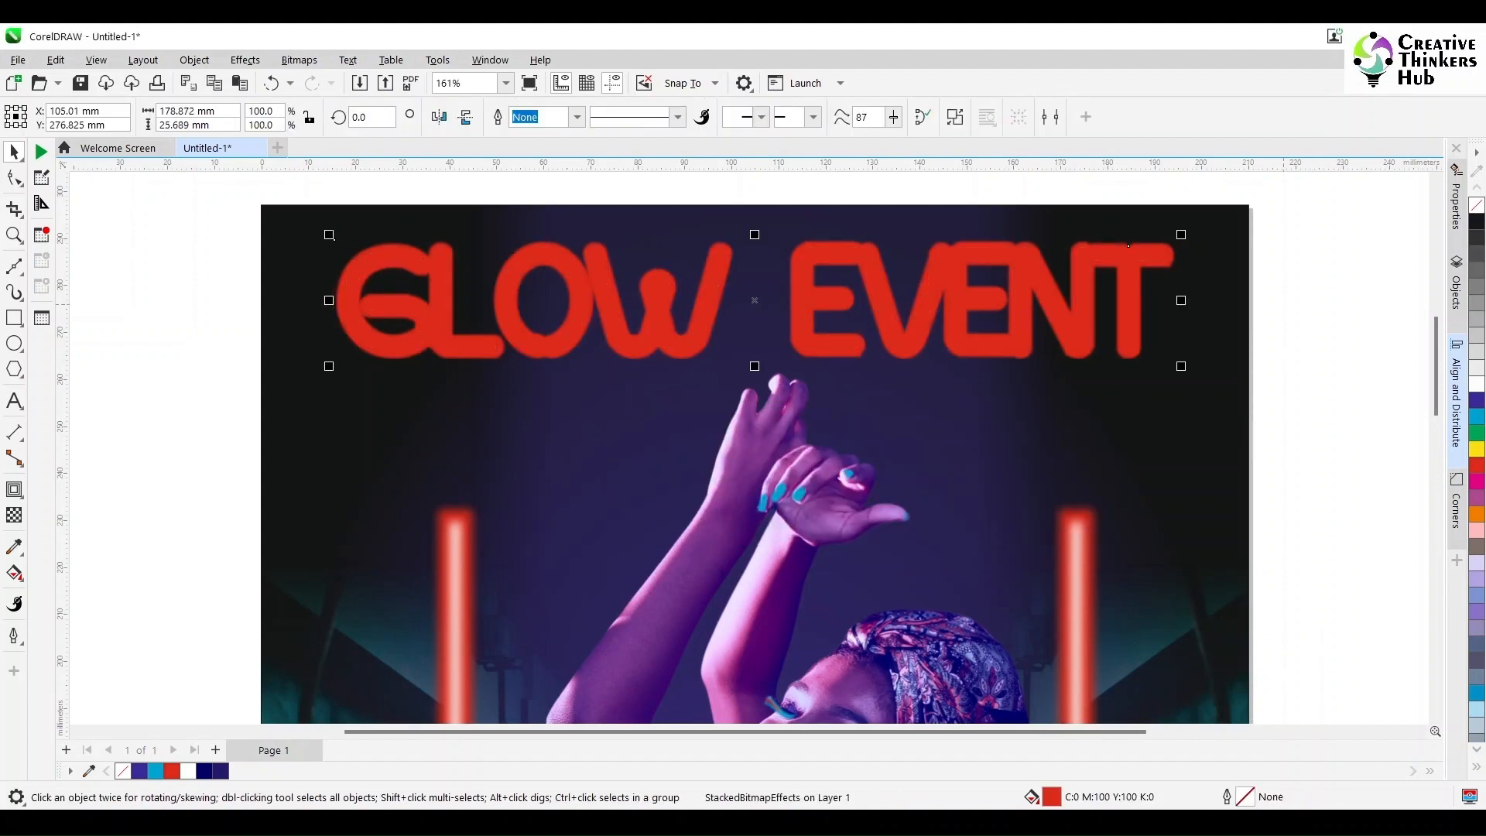
key("ctrl+Page_Down")
left_click(298, 61)
left_click(346, 80)
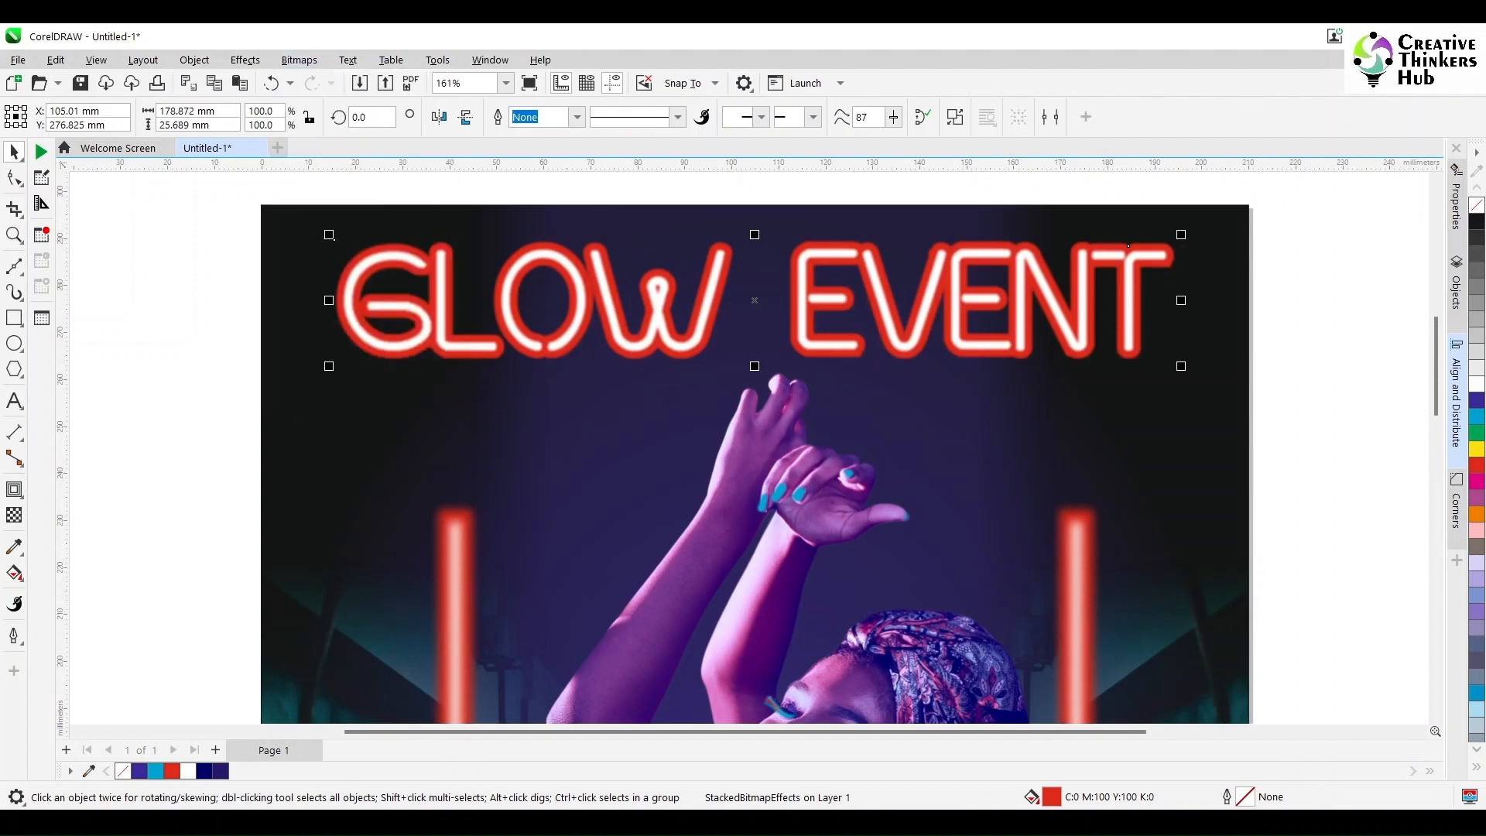
Step: Enlarge the red contour copy from its centre to about 103.9% and give it a Gaussian Blur with a 30-pixel radius
left_click_drag(1177, 238, 1193, 233)
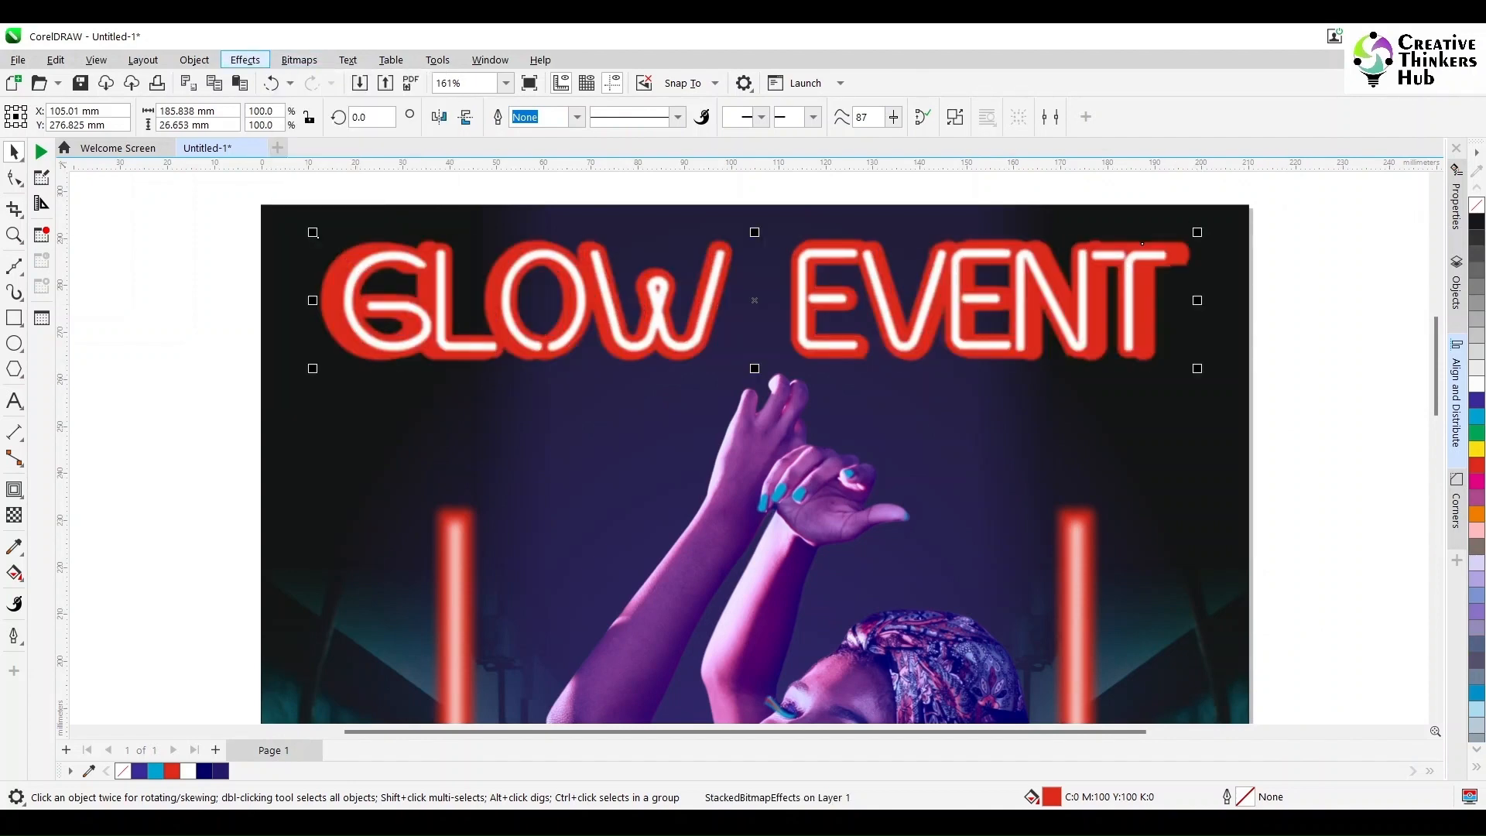
left_click(195, 60)
left_click(245, 60)
mouse_move(270, 163)
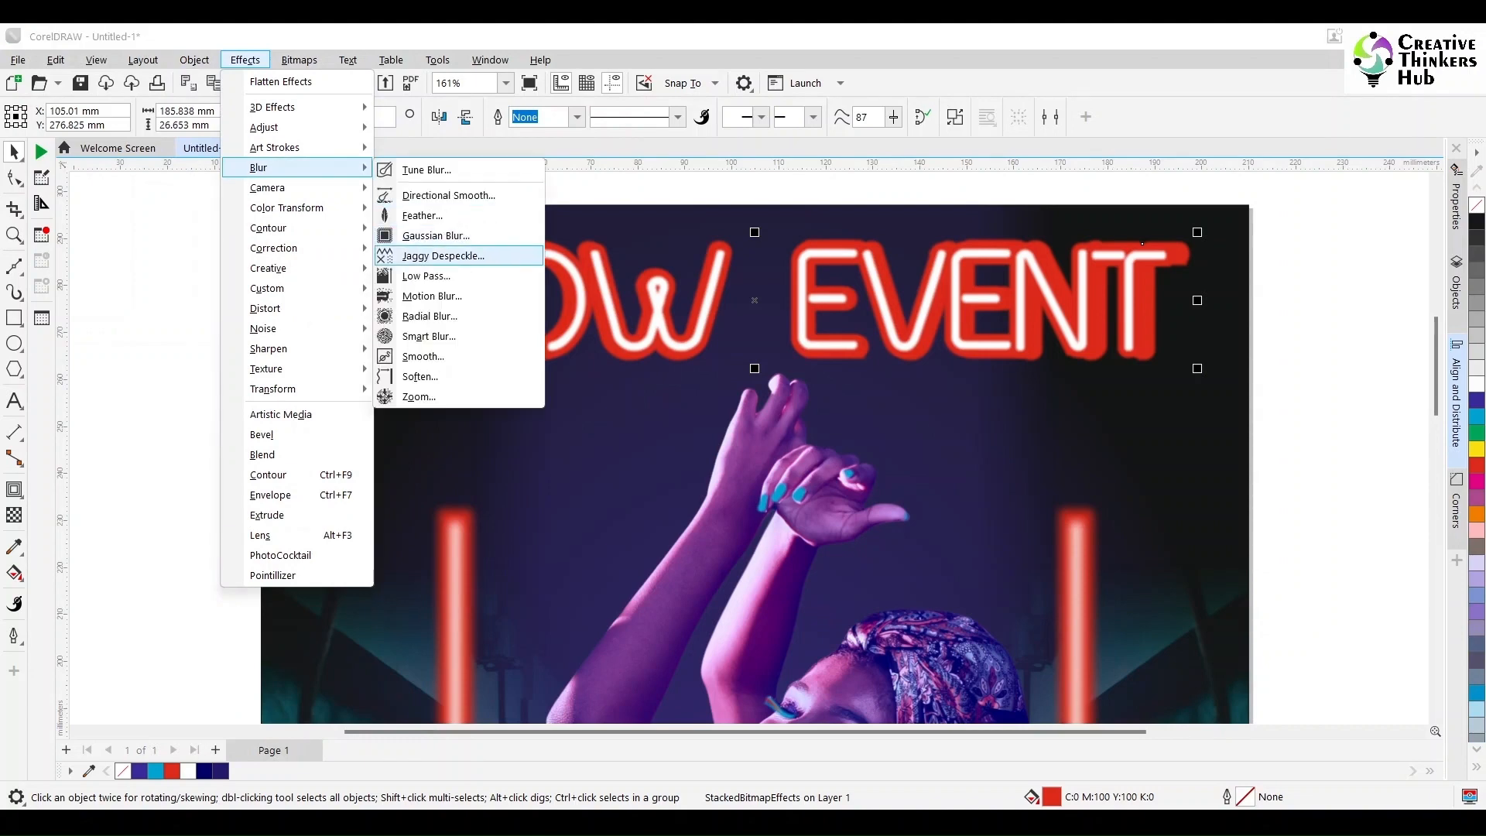
left_click(433, 234)
left_click_drag(739, 355, 774, 433)
left_click(778, 484)
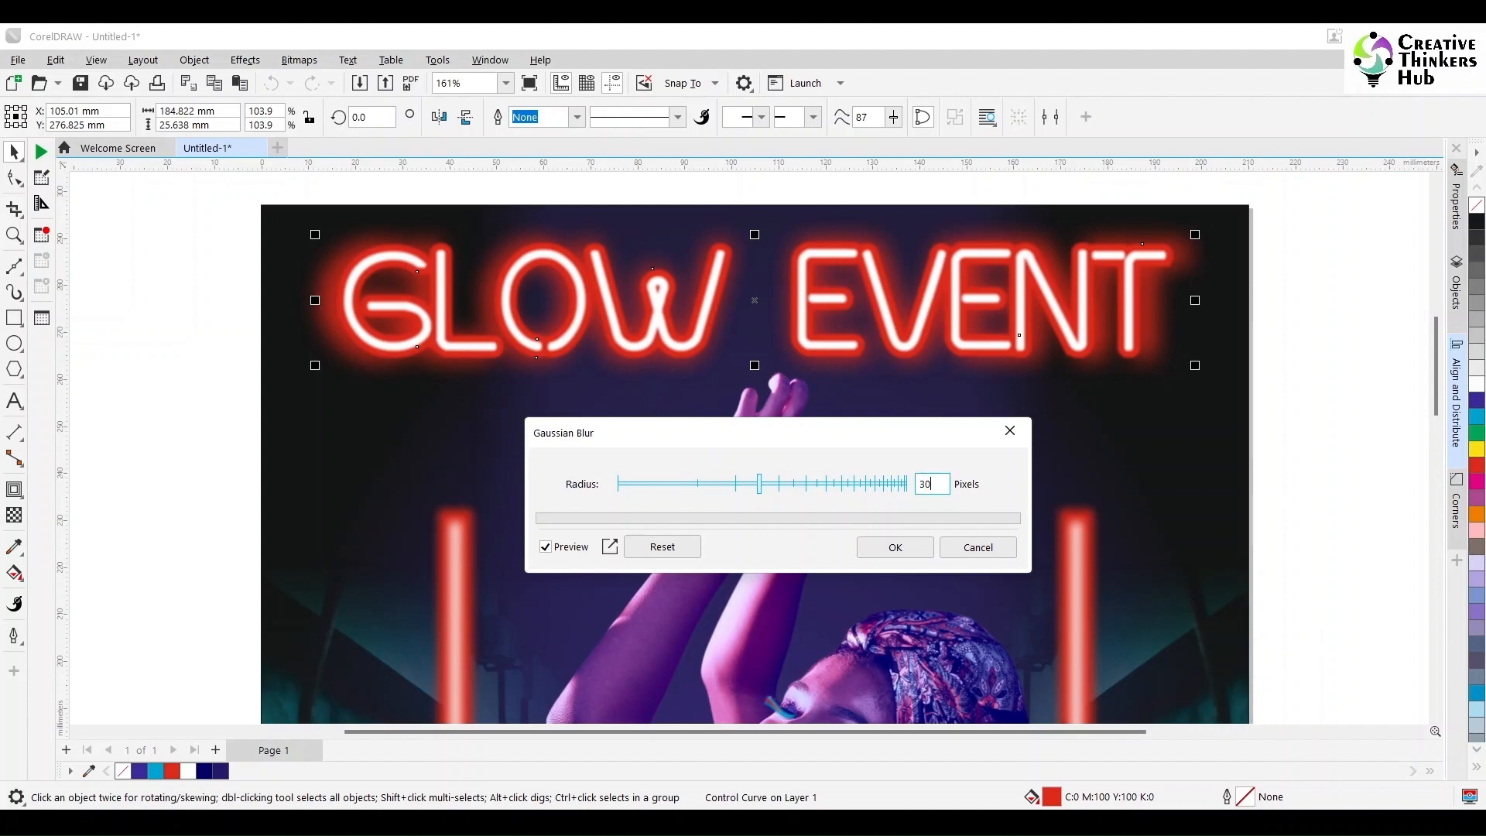
key("Return")
Step: Add a one-step red outside contour with a 0.75 mm offset to the date line Aug 18 '23
scroll(908, 547, "down", 2)
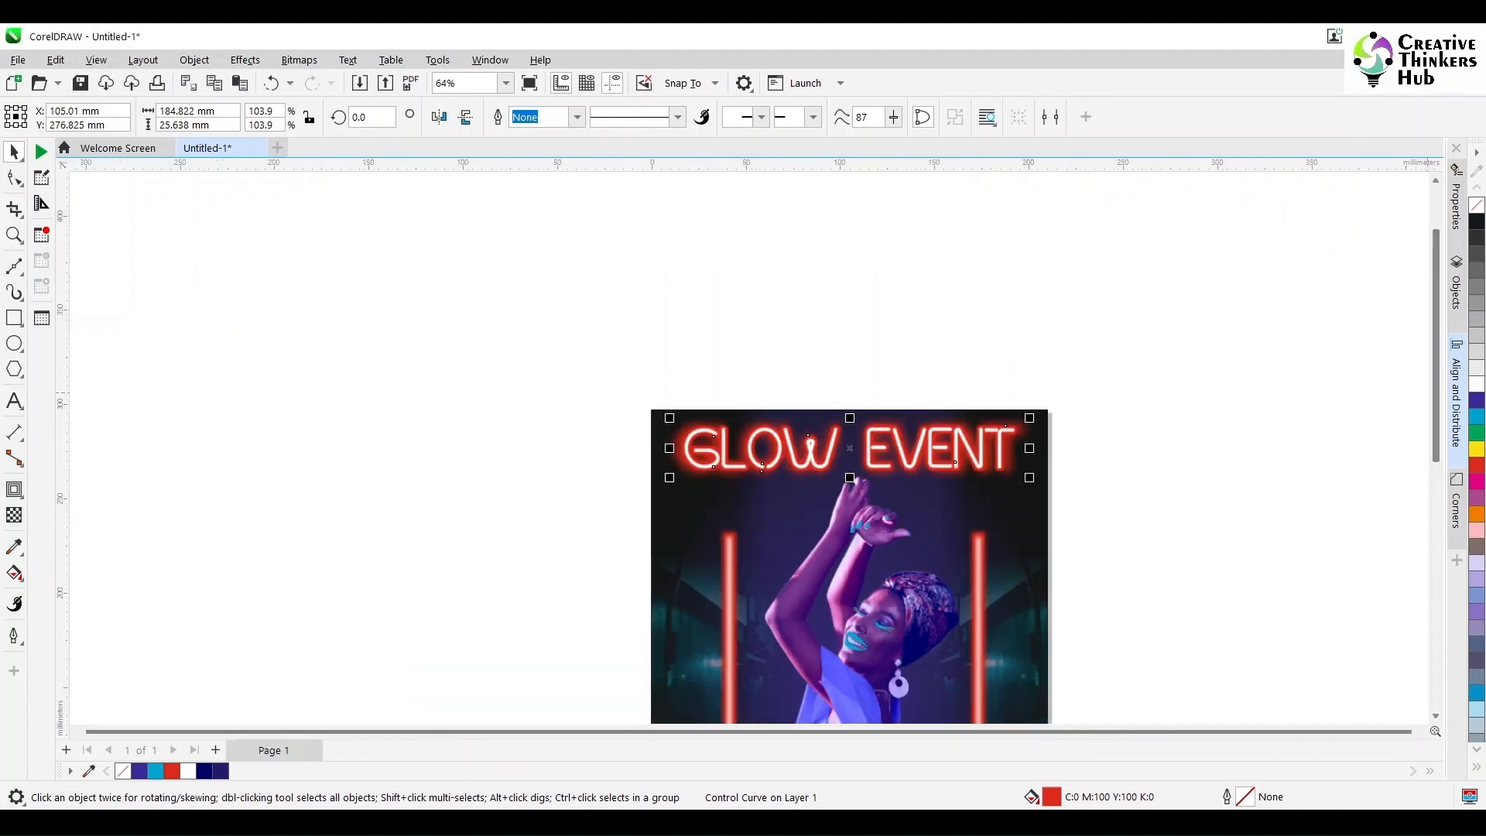
left_click_drag(1436, 379, 1435, 510)
left_click(1184, 526)
scroll(916, 549, "up", 1)
scroll(1013, 529, "up", 1)
left_click(828, 391)
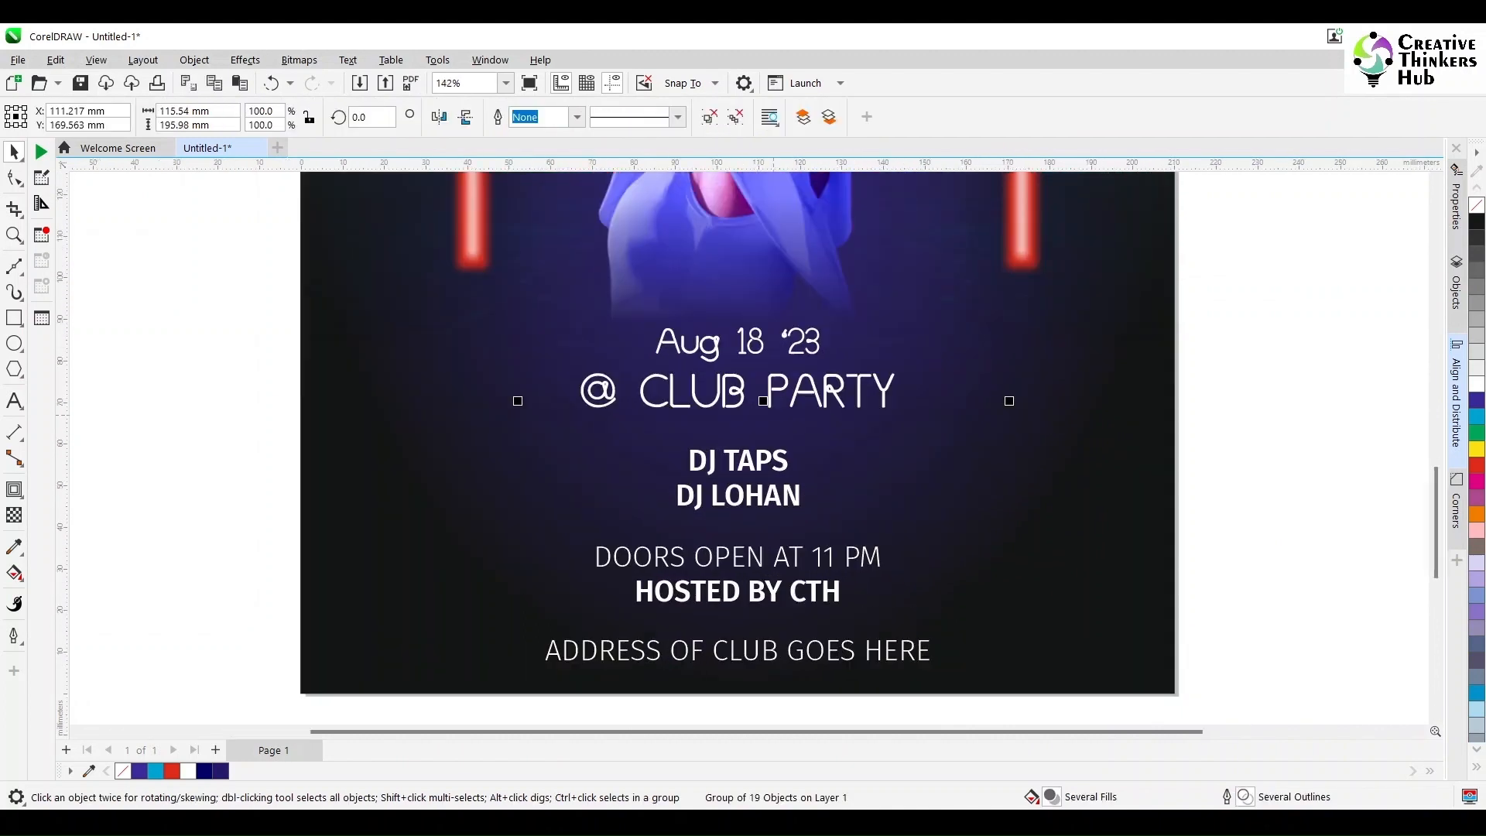
left_click(749, 347, "ctrl")
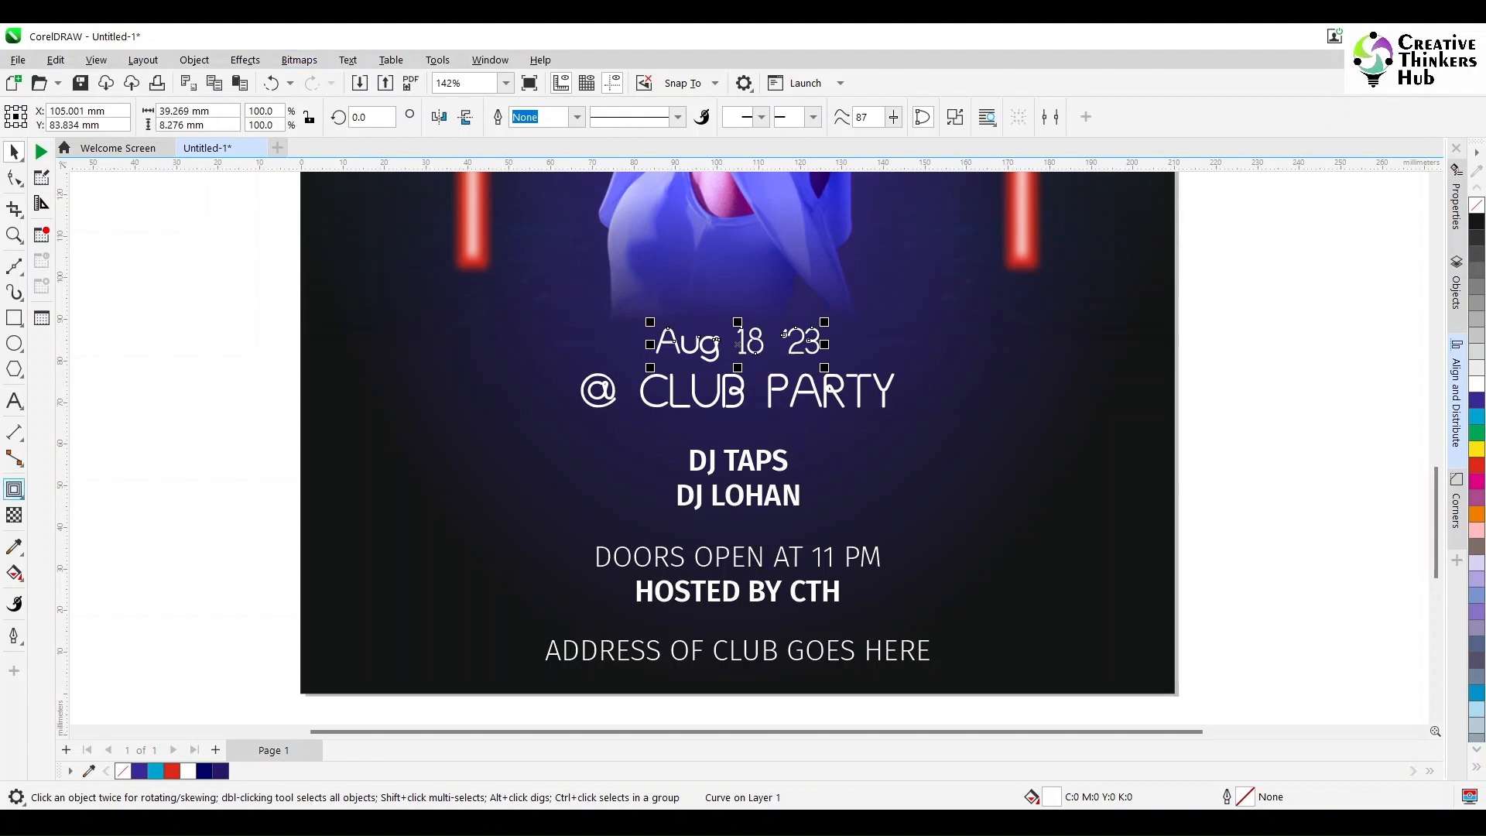
left_click_drag(783, 334, 663, 344)
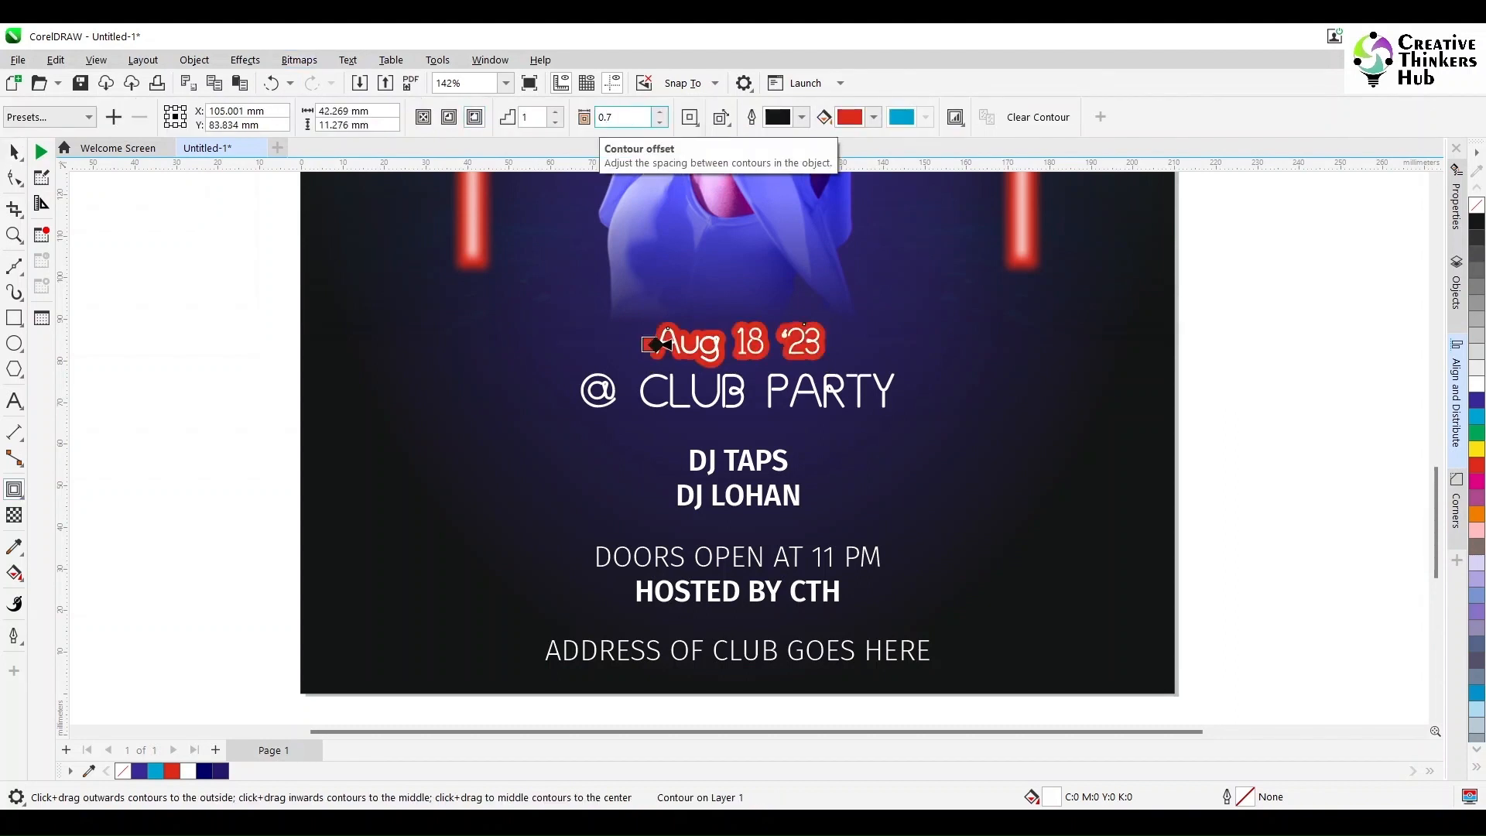
key("Return")
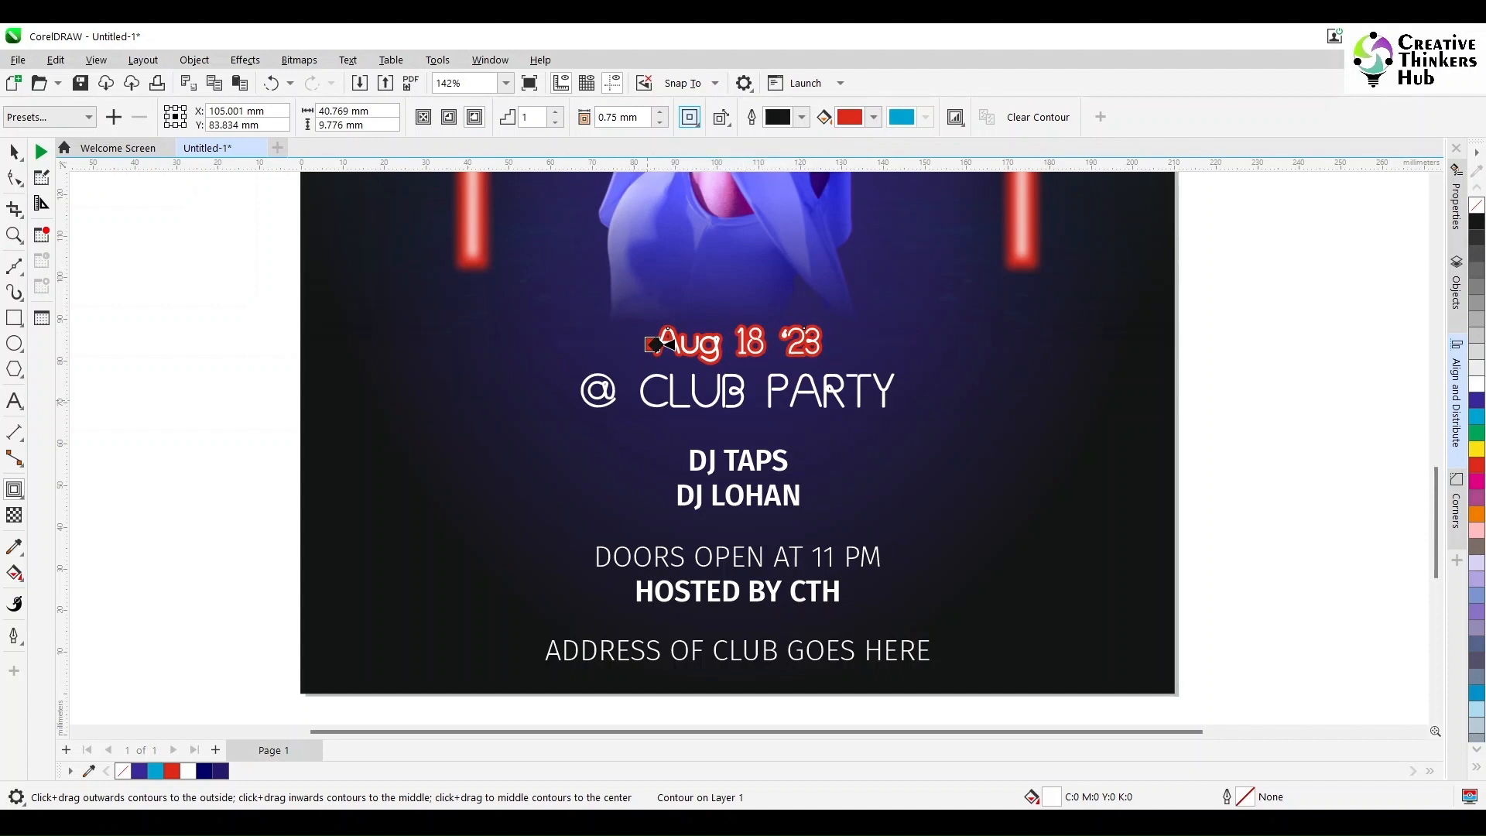
Step: Add the same red outside contour to the @ CLUB PARTY line
left_click(829, 389)
key("space")
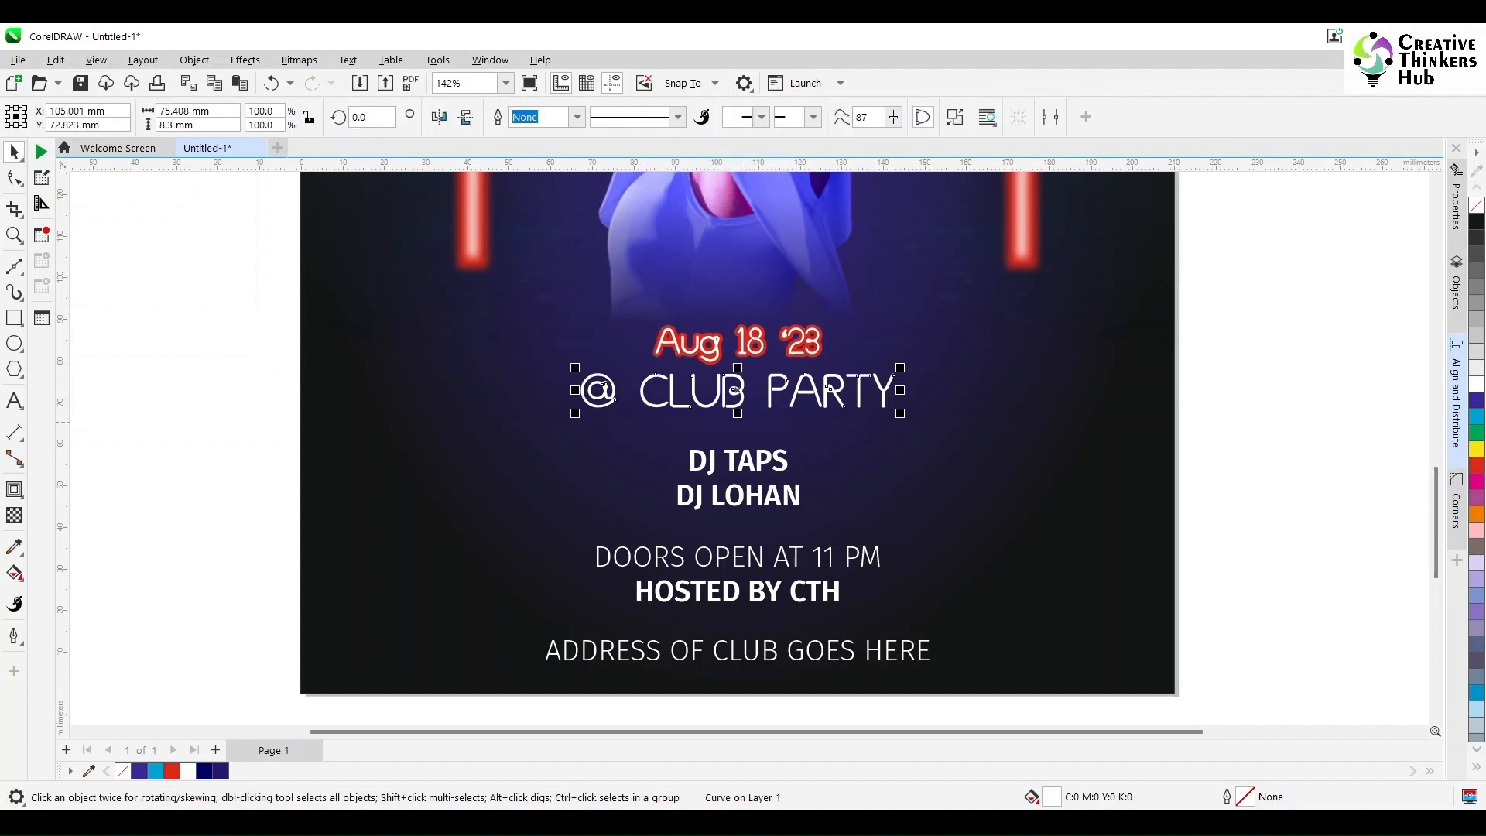
left_click(16, 489)
left_click(73, 510)
left_click(473, 117)
key("space")
key("Escape")
key("space")
Step: Add a 0.75 mm red outside contour to the DJ TAPS and DJ LOHAN text and widen its letter spacing
left_click(735, 495)
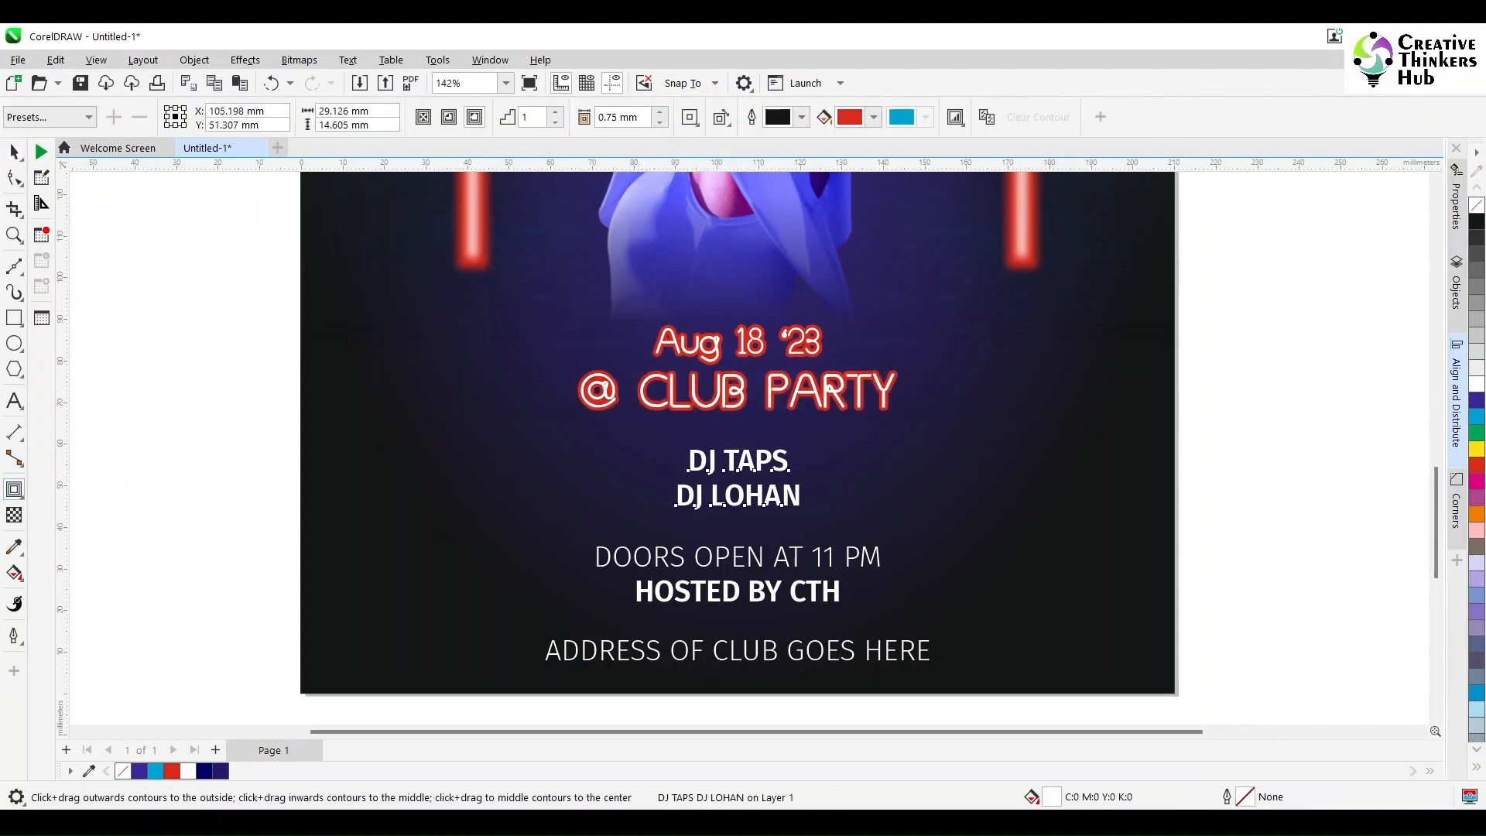
left_click(473, 117)
key("F10")
left_click_drag(805, 518, 836, 519)
Step: Select the event text below the dancer and centre it horizontally on the poster background
key("space")
left_click(1084, 496)
left_click(968, 434)
left_click(1235, 296)
left_click_drag(1235, 296, 495, 678)
left_click(433, 542, "shift")
key("c")
key("Escape")
Step: Widen the letter spacing of the DOORS OPEN AT 11 PM / HOSTED BY CTH text and the club address line
left_click(820, 592)
key("F10")
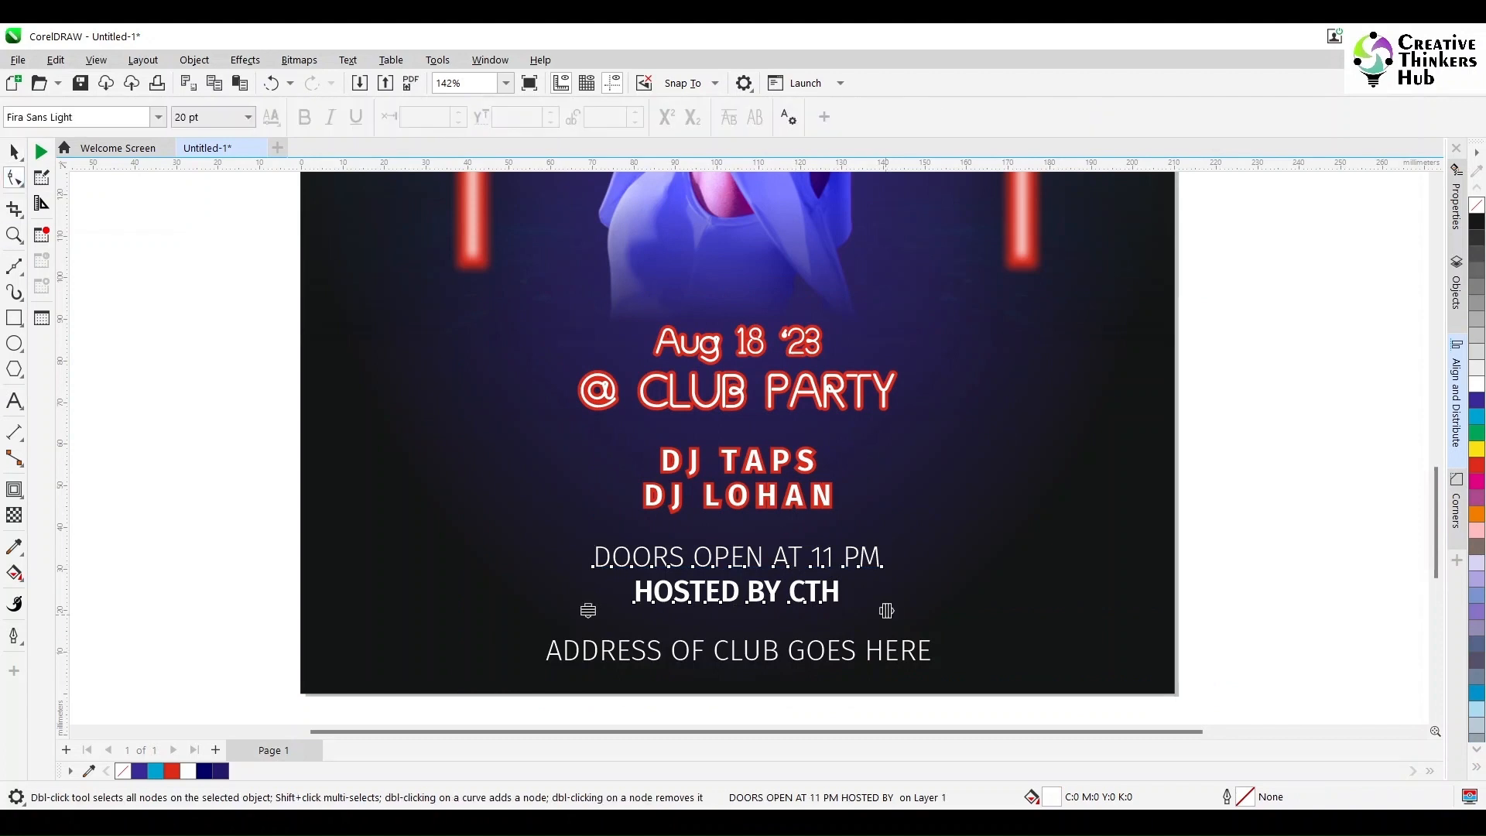
left_click_drag(887, 612, 982, 696)
left_click(897, 651)
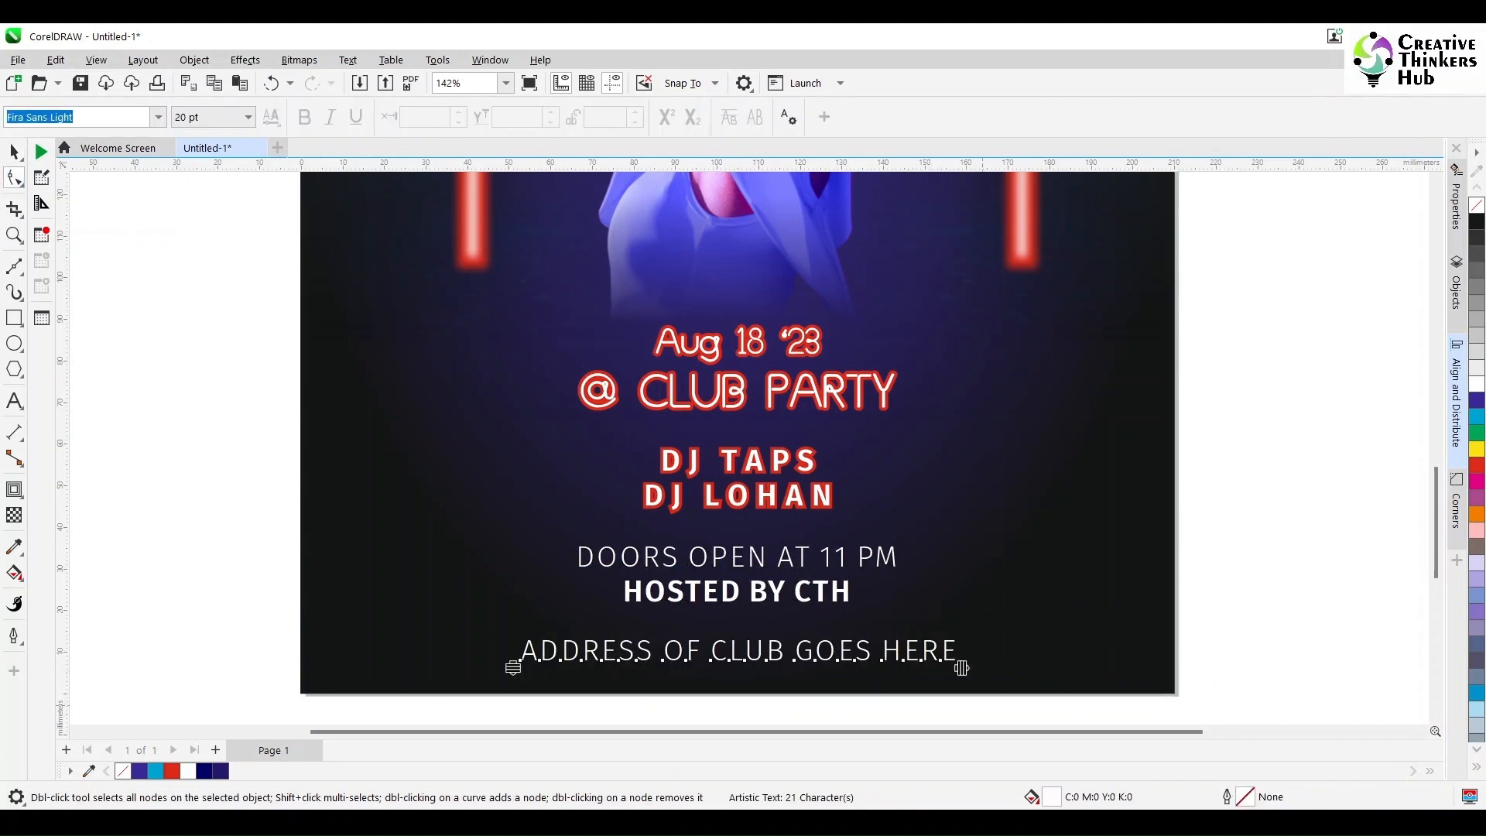
key("space")
key("Escape")
Step: Add a red outside contour to the DOORS OPEN AT 11 PM / HOSTED BY CTH text
left_click(820, 592)
left_click(14, 489)
left_click(475, 117)
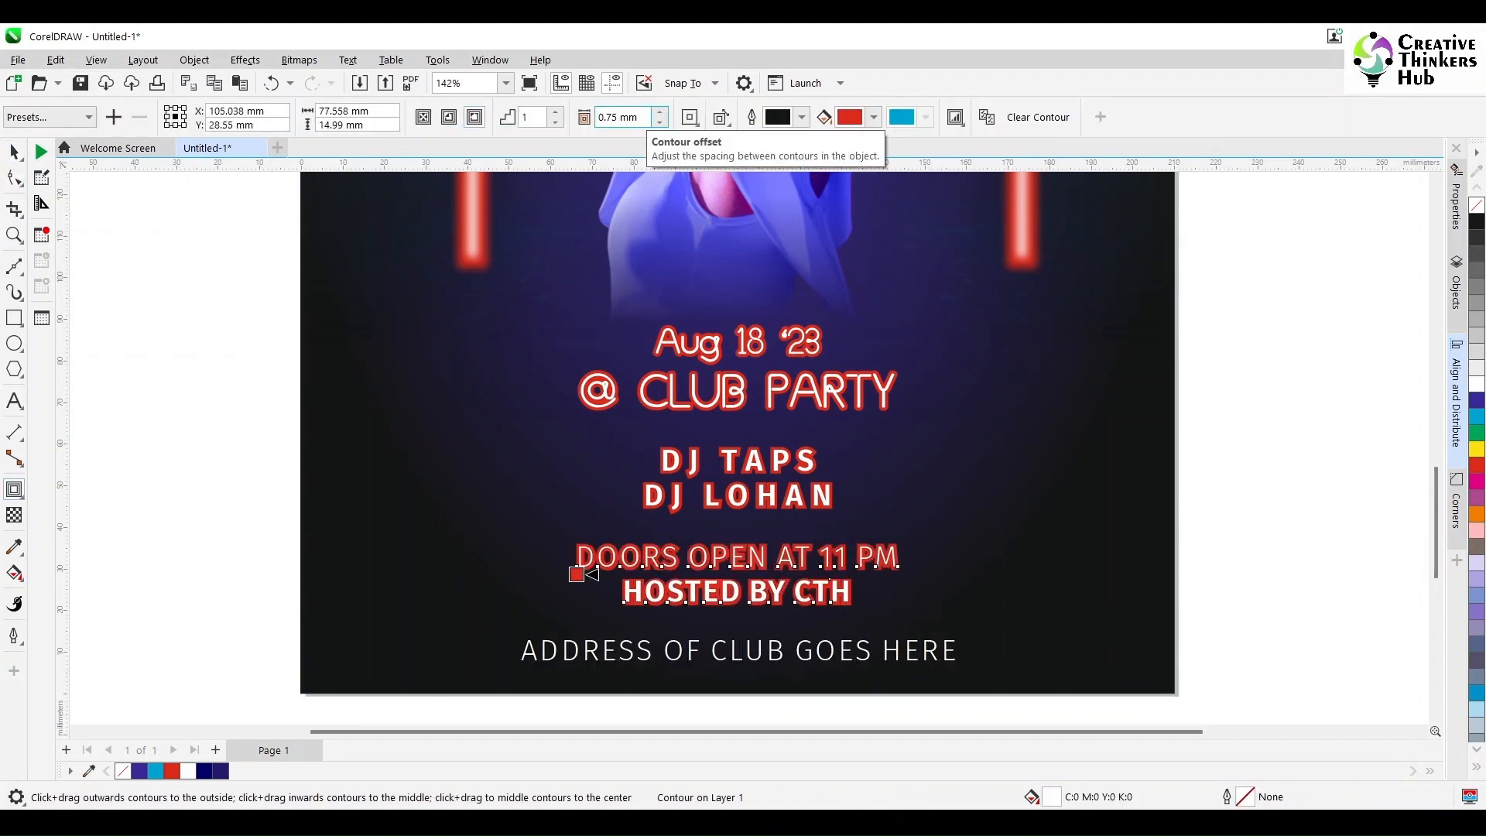
Step: Set the contour offset to 0.5 mm on the DOORS OPEN AT 11 PM / HOSTED BY CTH text and the two DJ lines
left_click_drag(645, 117, 561, 116)
type("0.5")
key("Return")
key("space")
left_click(675, 467)
key("space")
type("0.5")
key("Return")
Step: Add a 0.5 mm red outside contour to the ADDRESS OF CLUB GOES HERE line
left_click(681, 657)
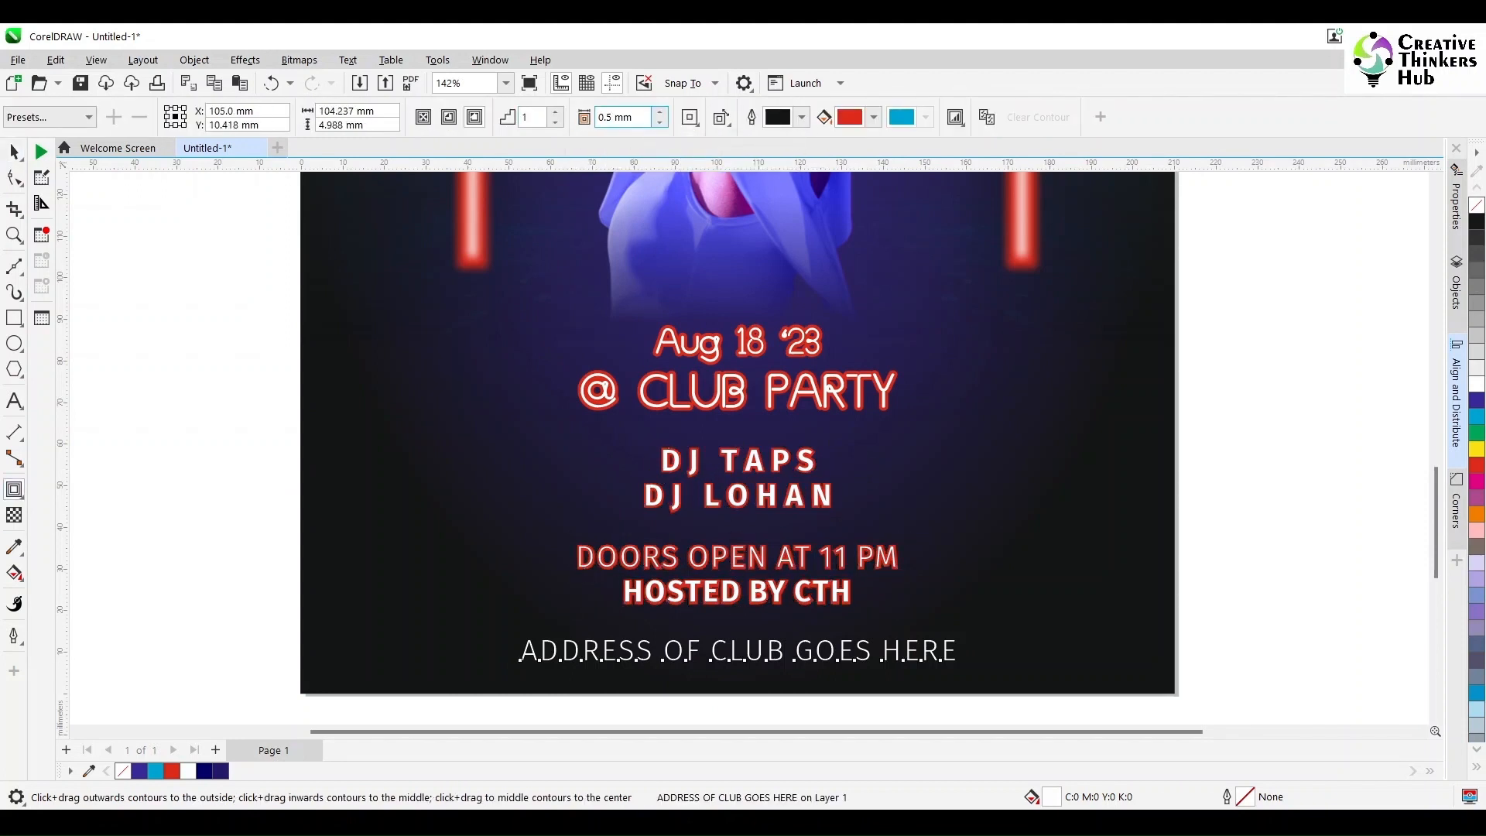
left_click(474, 117)
key("space")
key("Escape")
Step: Break the red contours apart from the Aug 18 '23 and @ CLUB PARTY text
right_click(688, 350)
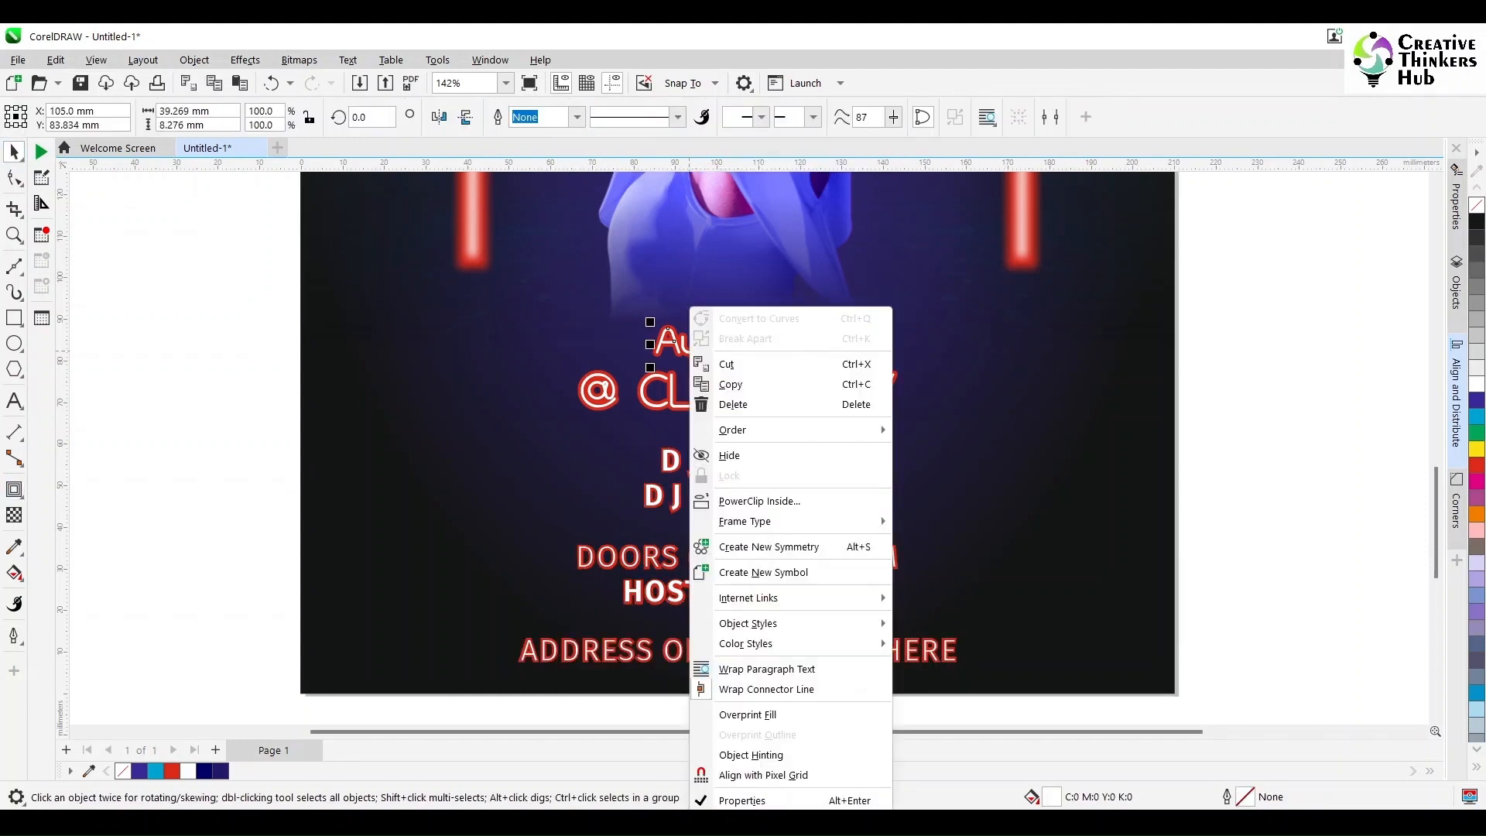
right_click(816, 347)
scroll(781, 345, "up", 2)
right_click(848, 310)
left_click(902, 321)
right_click(886, 399)
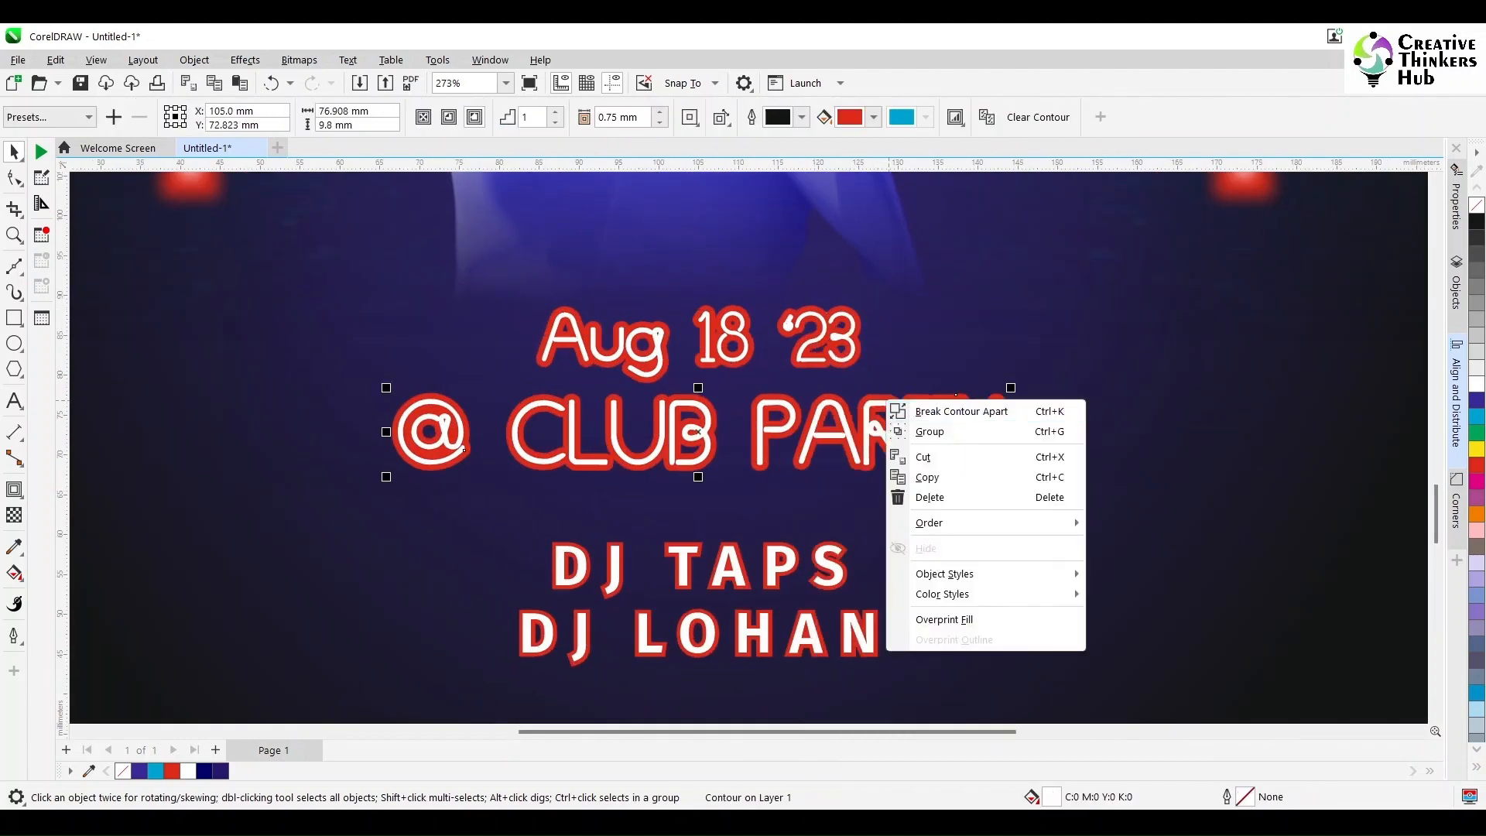
left_click(939, 411)
Step: Break the red contours apart from the DJ lines, the DOORS OPEN / HOSTED BY CTH text and the club address line
right_click(838, 546)
left_click(838, 545)
left_click(835, 544)
right_click(835, 543)
left_click(890, 554)
scroll(967, 387, "down", 5)
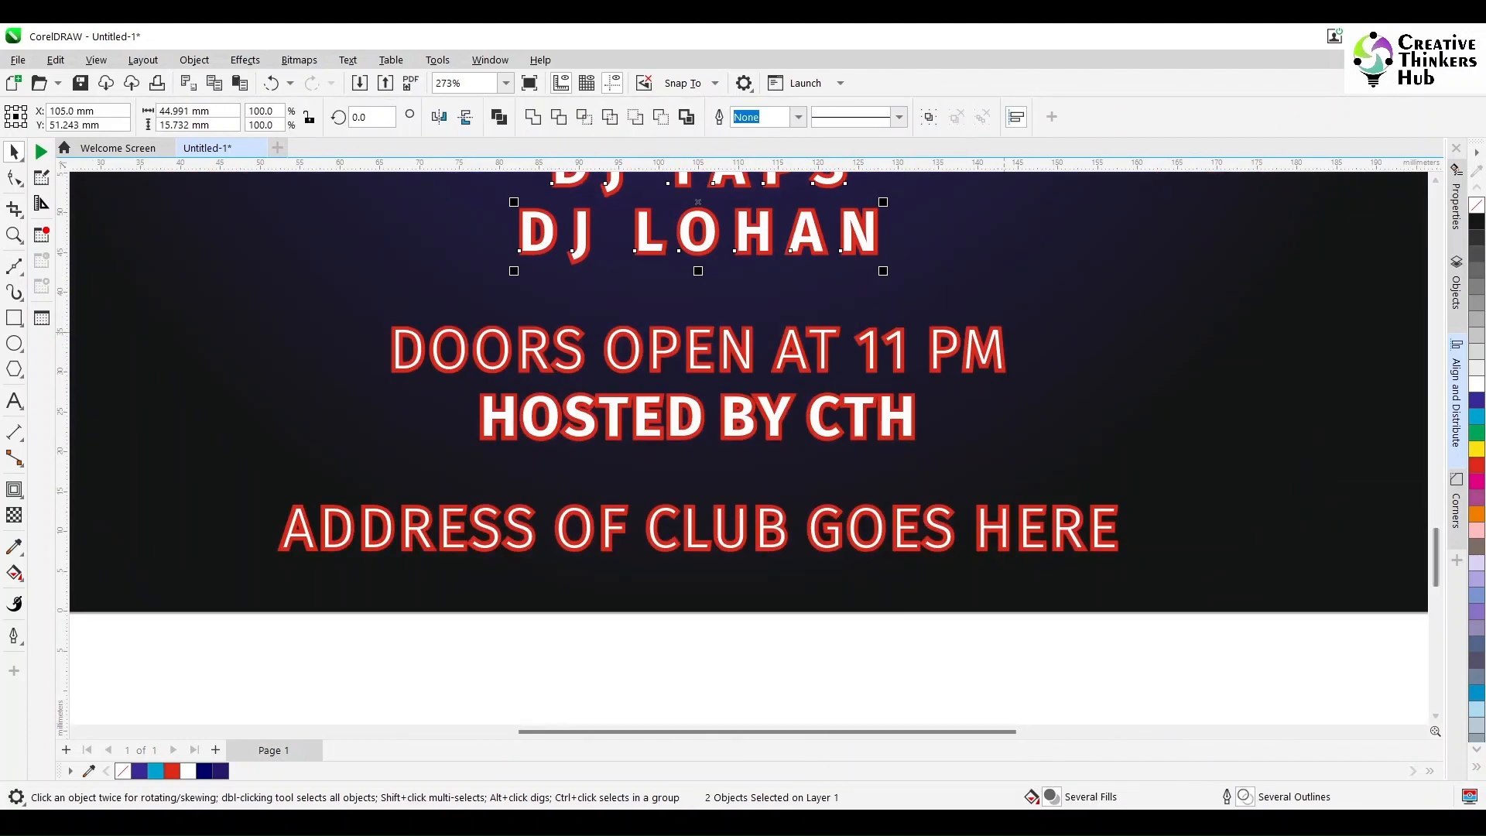
left_click(1004, 332)
key("ctrl+k")
left_click(1118, 510)
key("ctrl+k")
Step: Try a Gaussian Blur with a 1-pixel radius on all the event text and its red contours, and undo it
scroll(1121, 558, "down", 3)
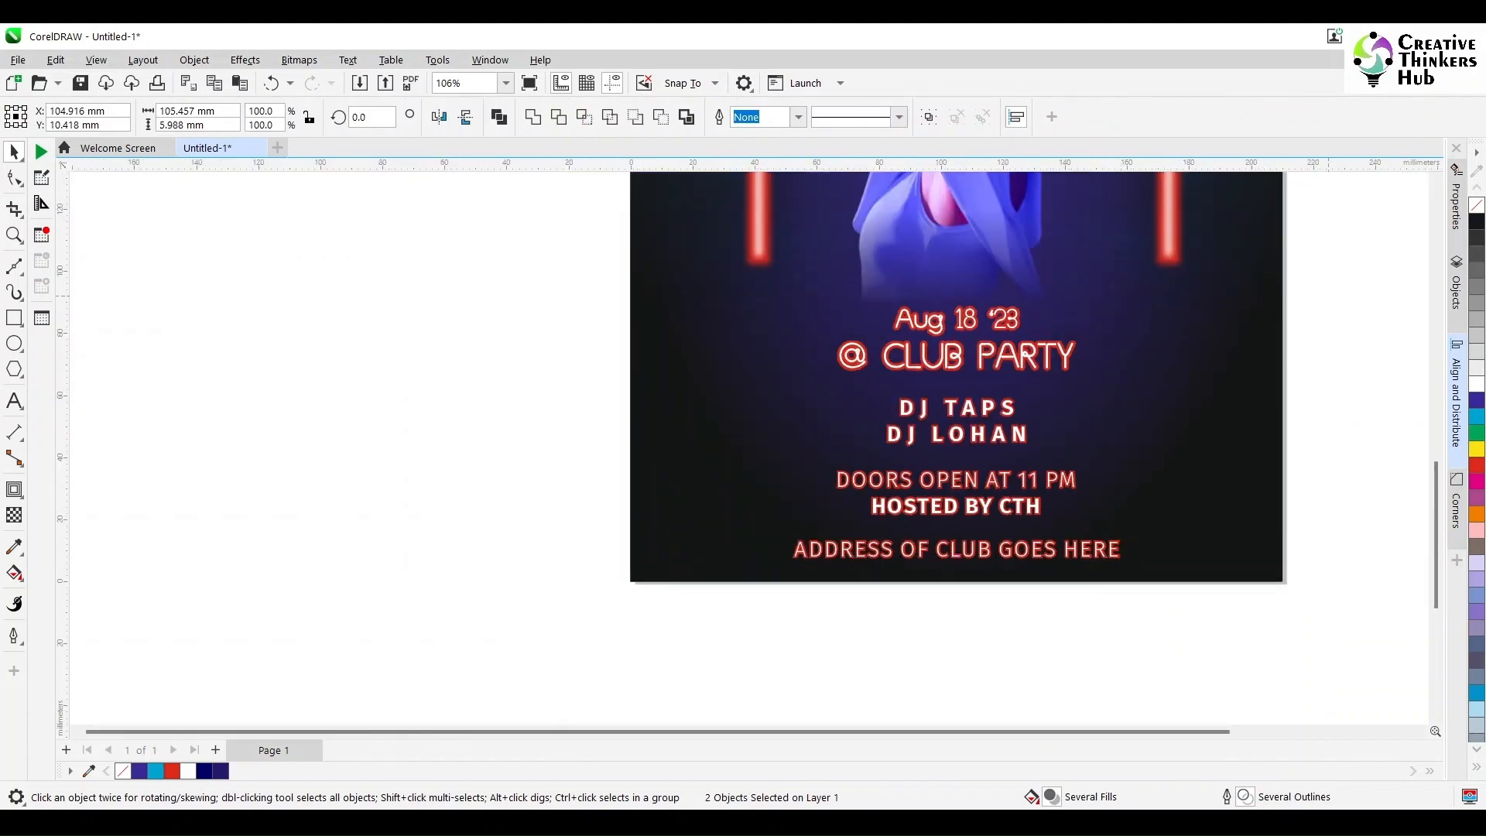
left_click_drag(729, 291, 1337, 583)
left_click(194, 60)
mouse_move(245, 60)
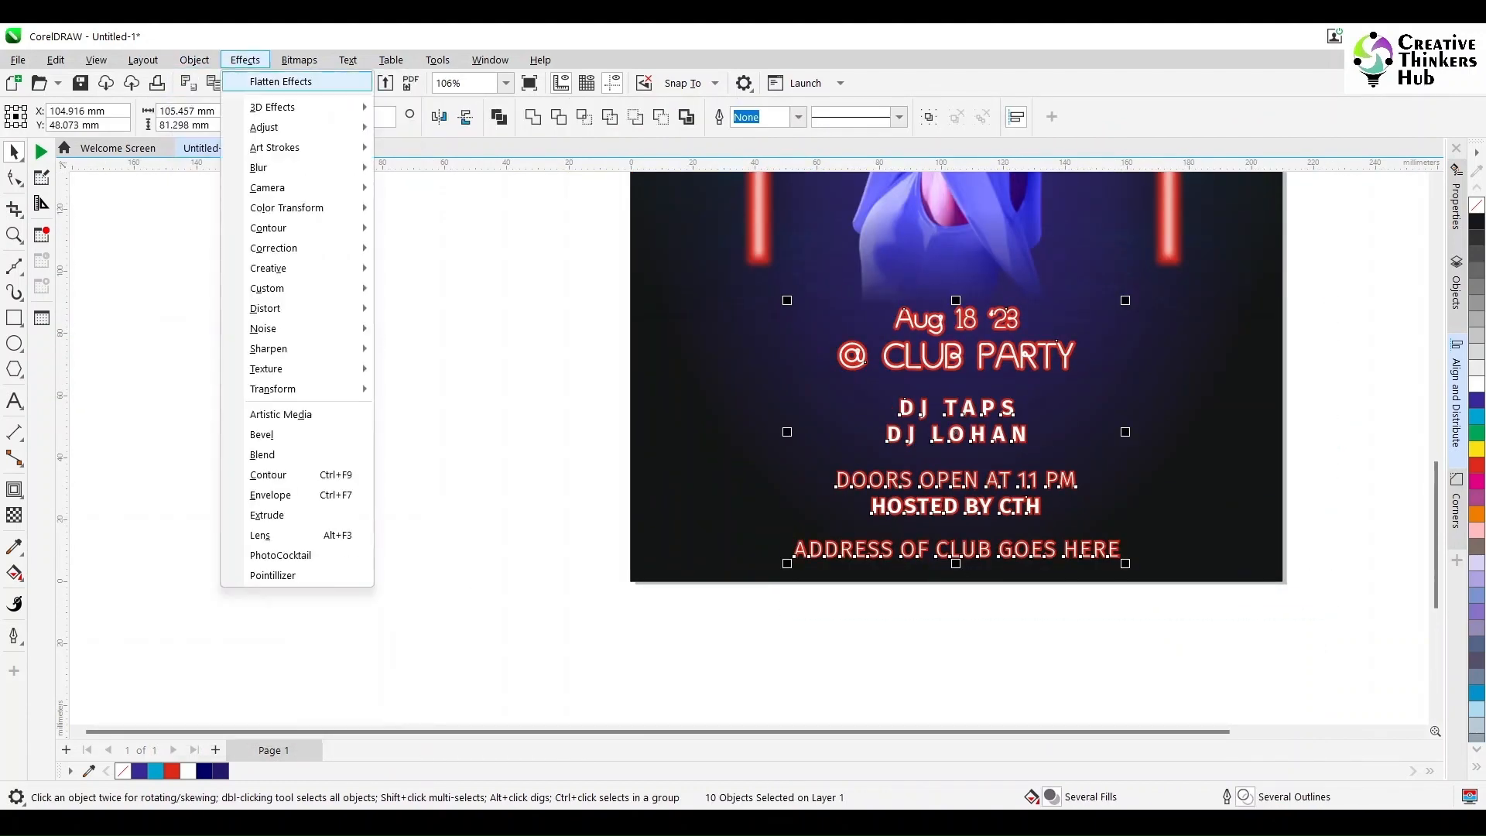
mouse_move(258, 167)
left_click(417, 224)
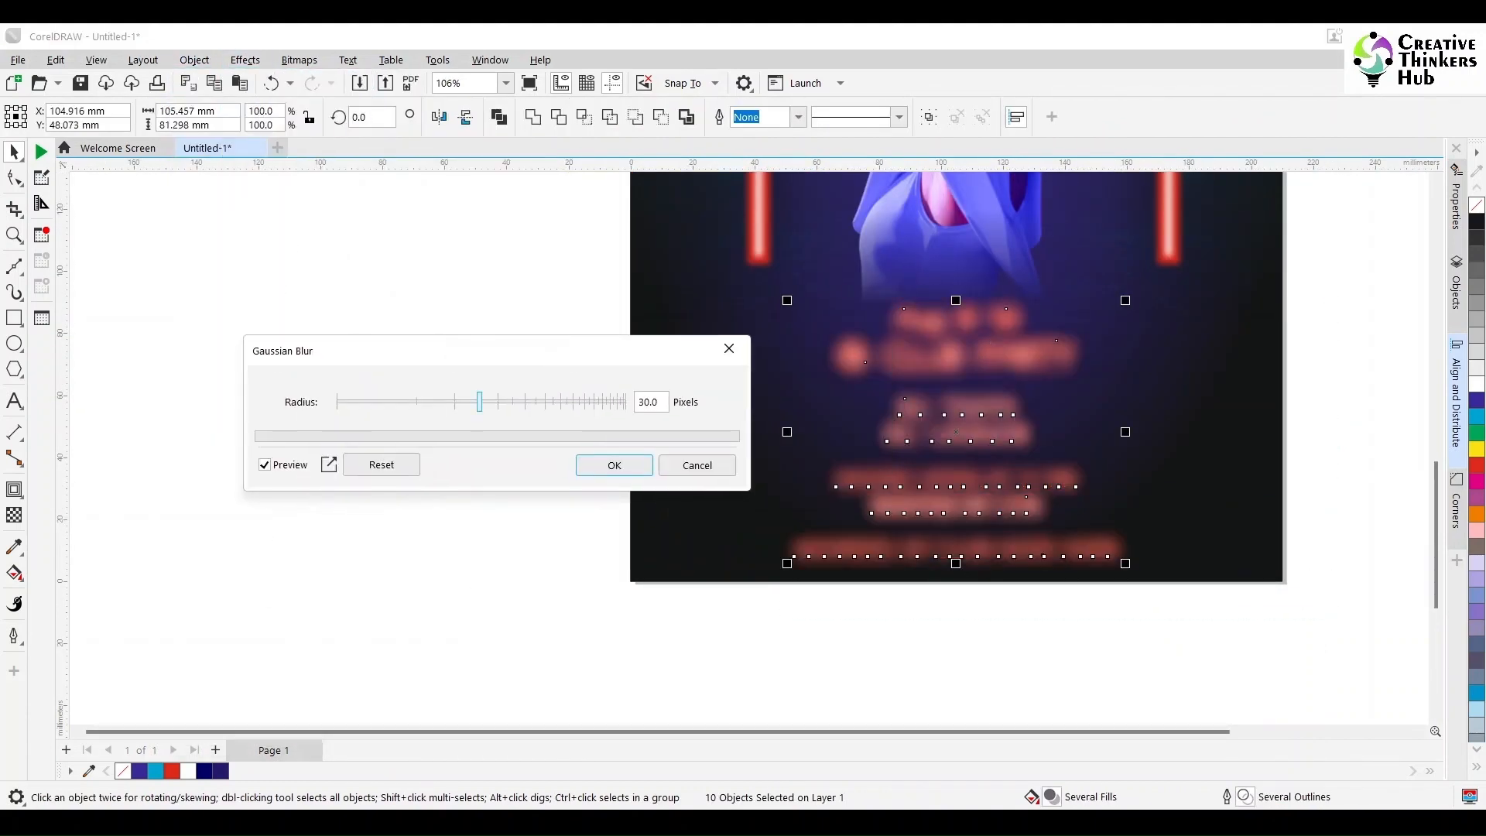
left_click_drag(479, 402, 369, 402)
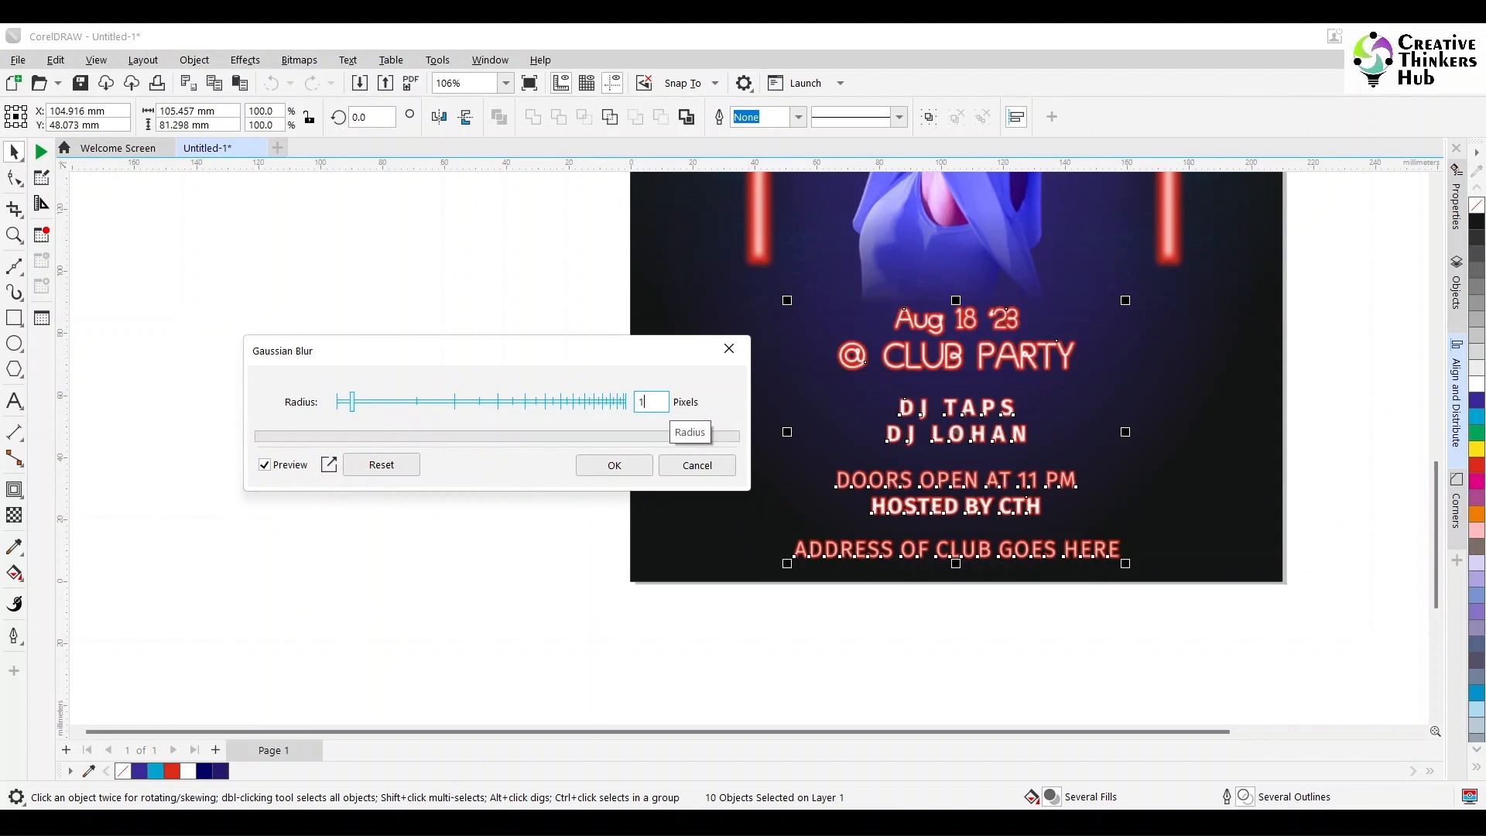
key("Return")
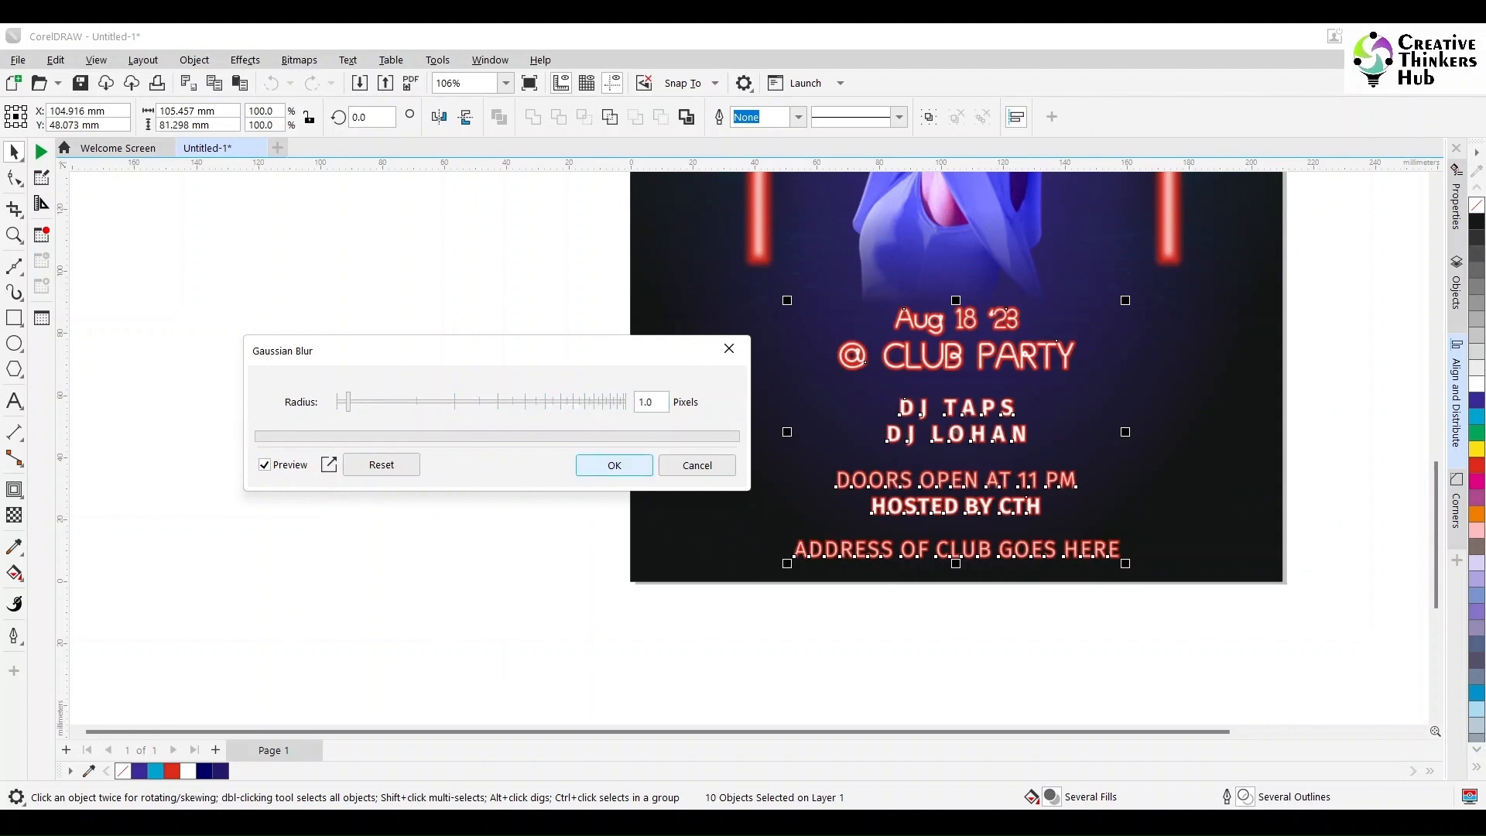
key("Return")
left_click(610, 459)
scroll(1052, 338, "up", 1)
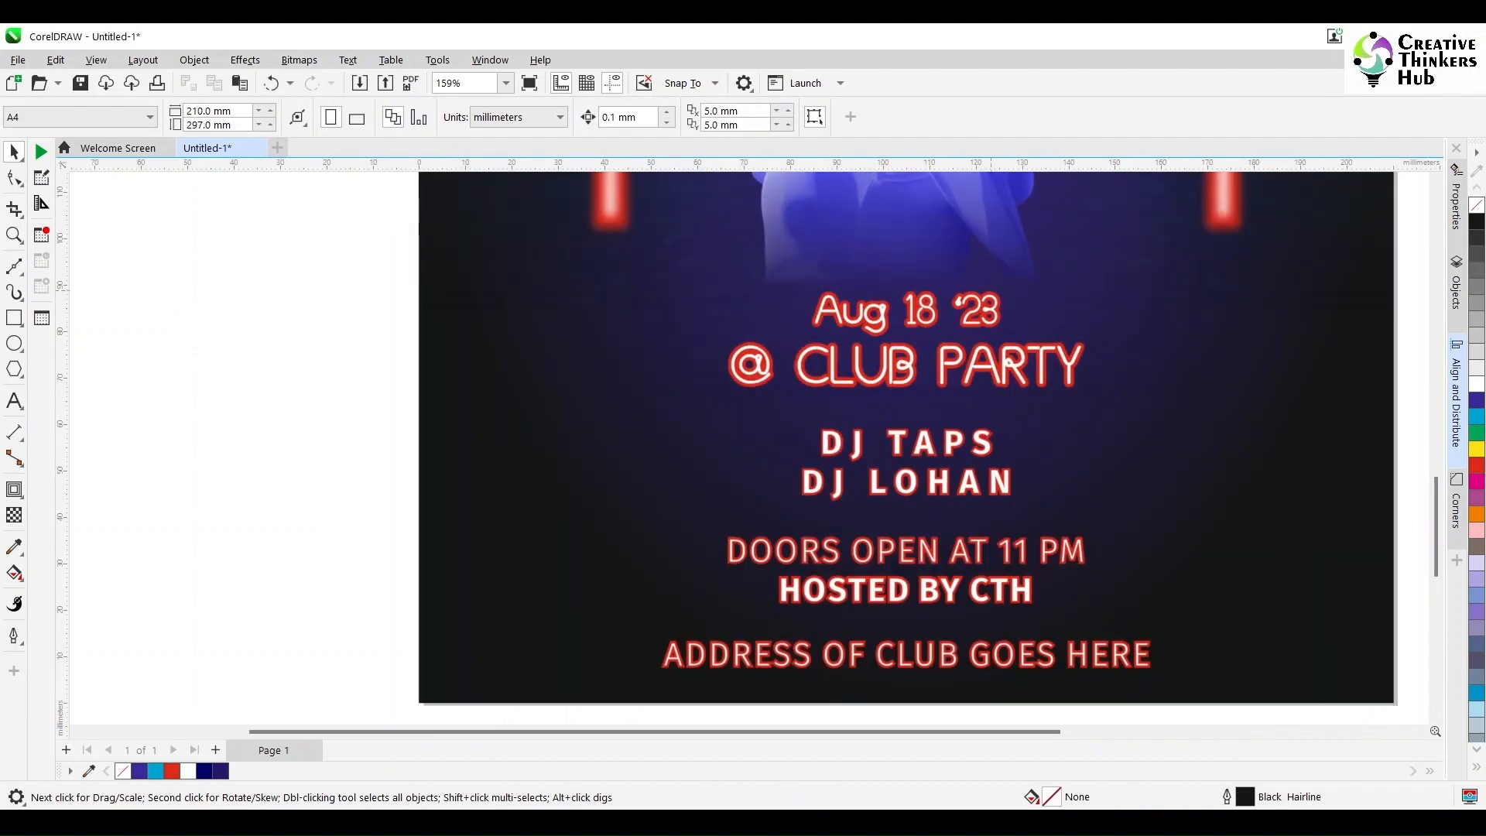
key("ctrl+z")
Step: Try a slightly stronger Gaussian Blur on all the event text and its red contours, and undo it
left_click_drag(244, 235, 1203, 688)
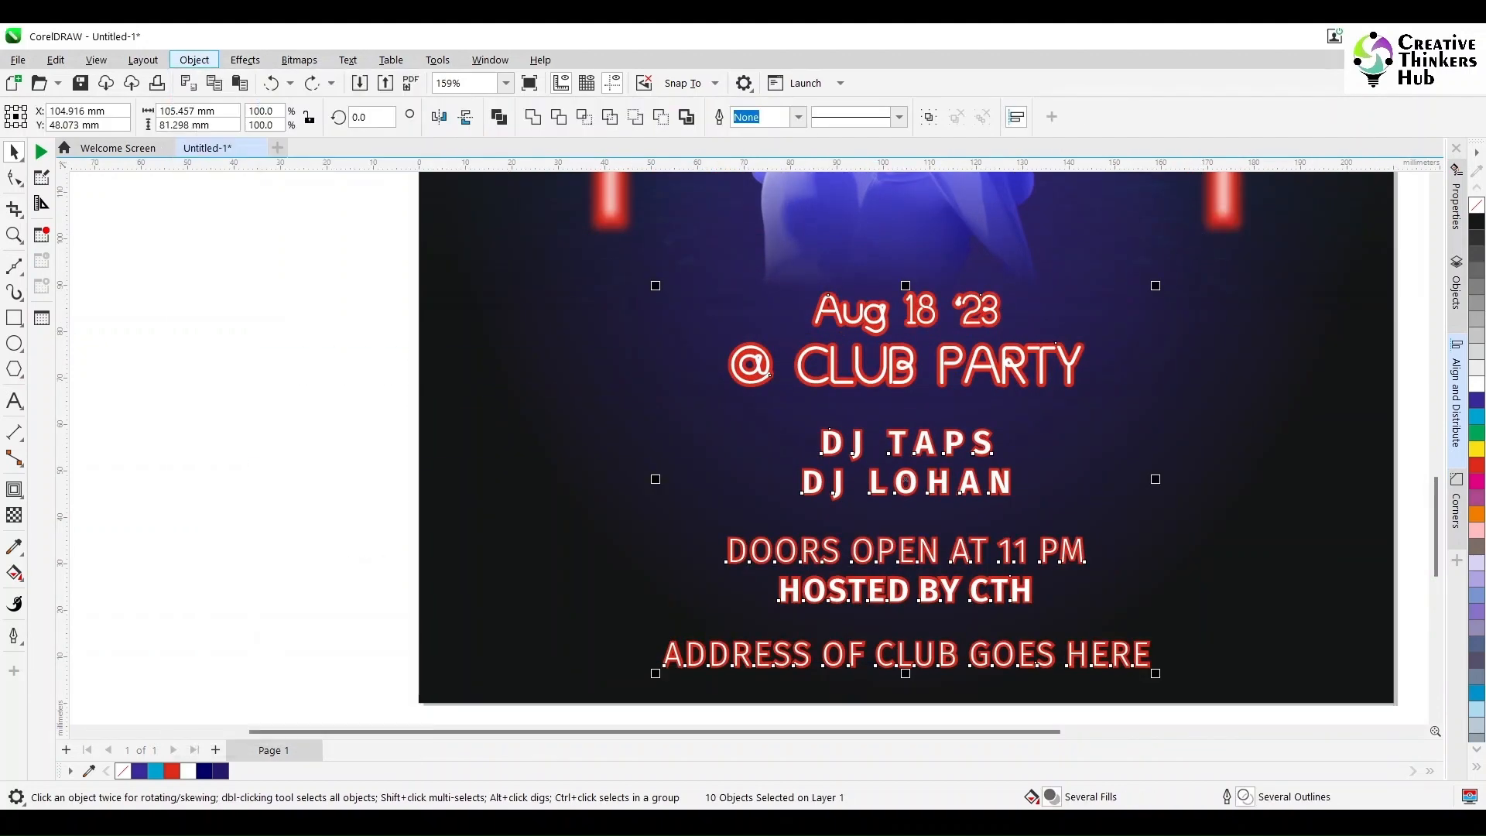
left_click(244, 60)
mouse_move(301, 167)
left_click(436, 235)
left_click_drag(541, 350, 216, 352)
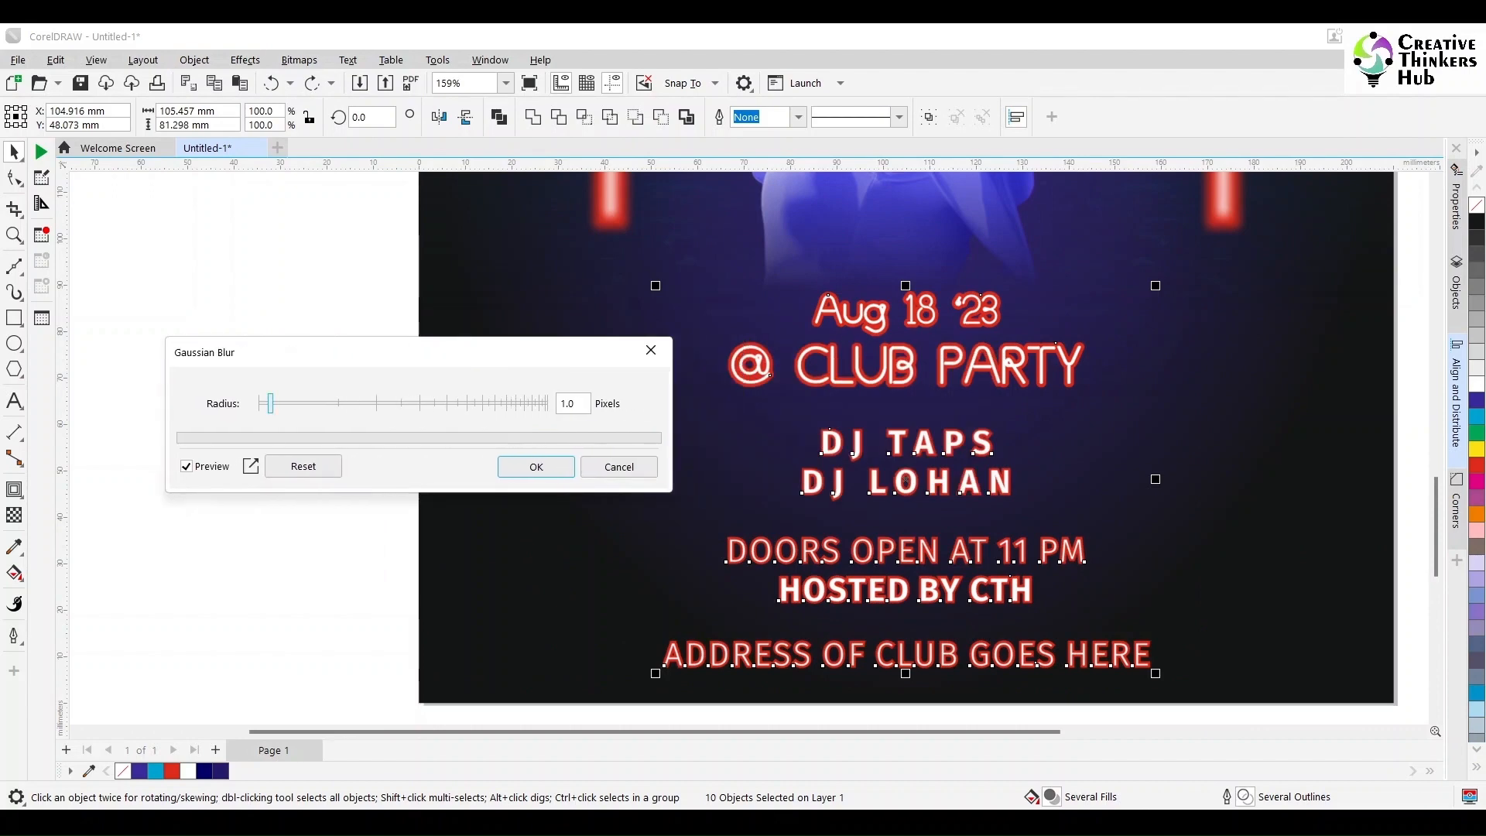
left_click_drag(271, 403, 280, 403)
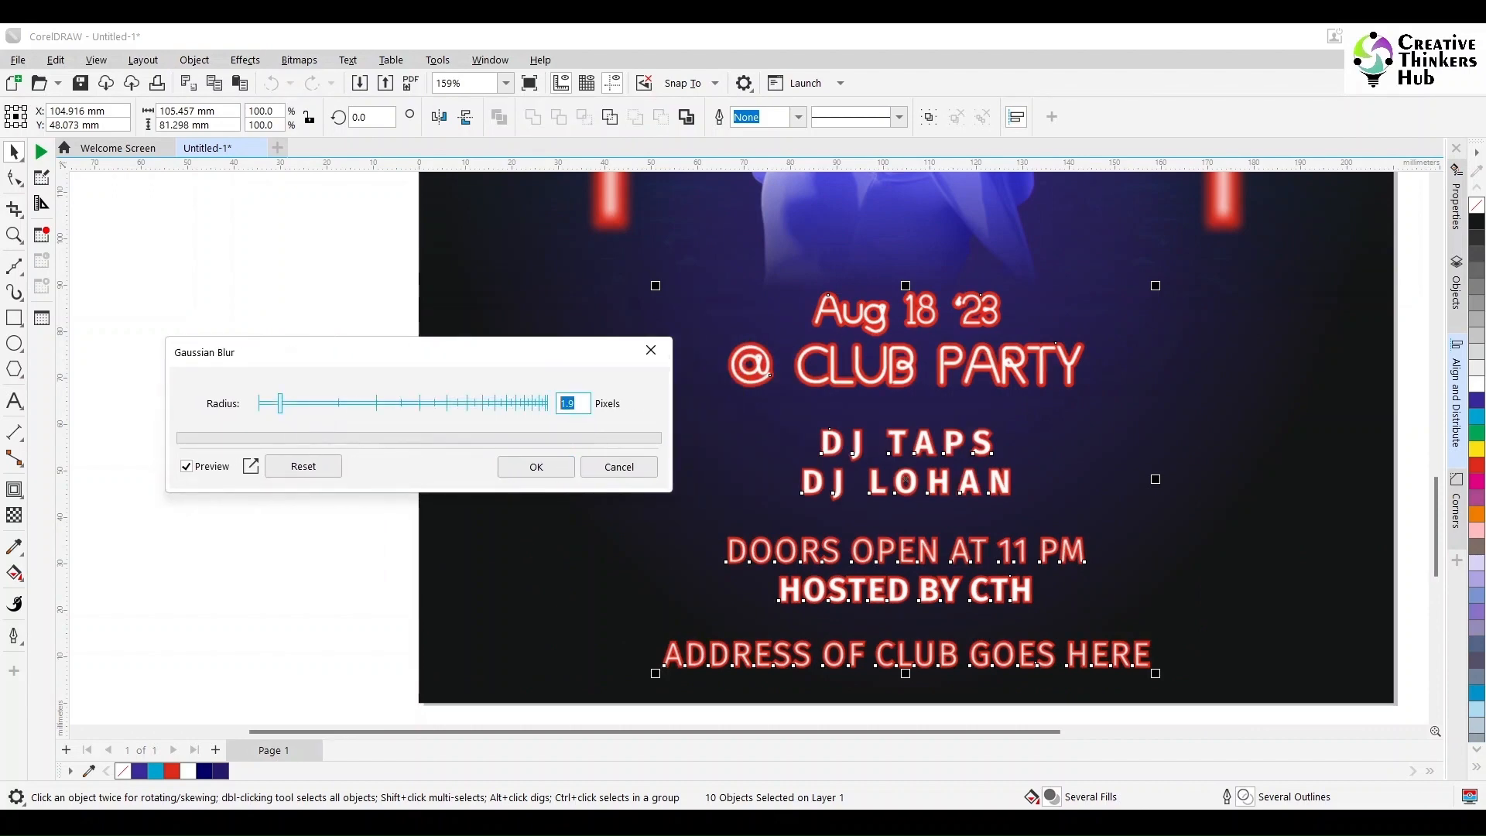
left_click(536, 466)
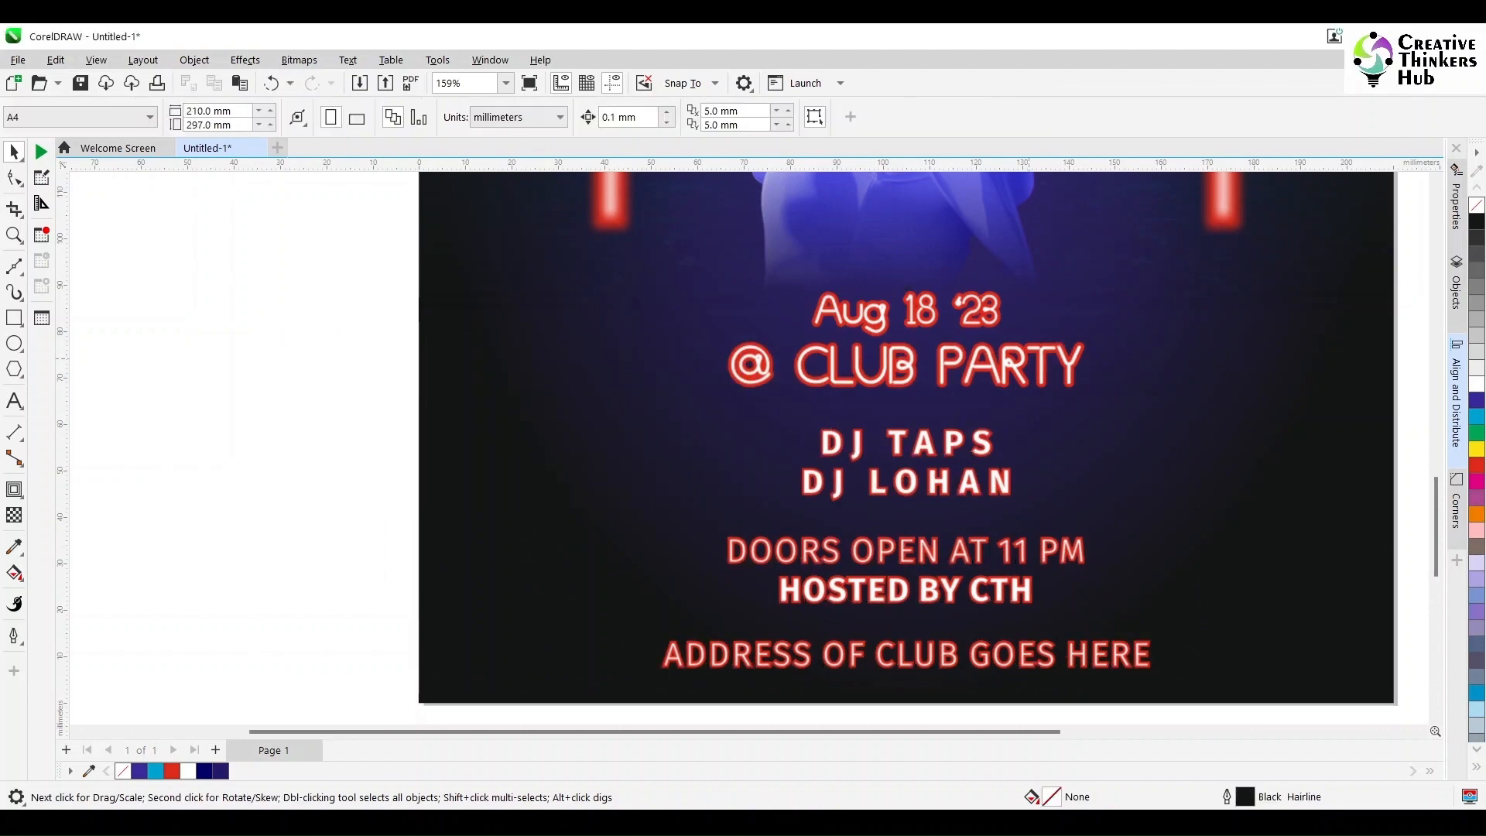
scroll(1002, 358, "up", 2)
left_click(998, 268)
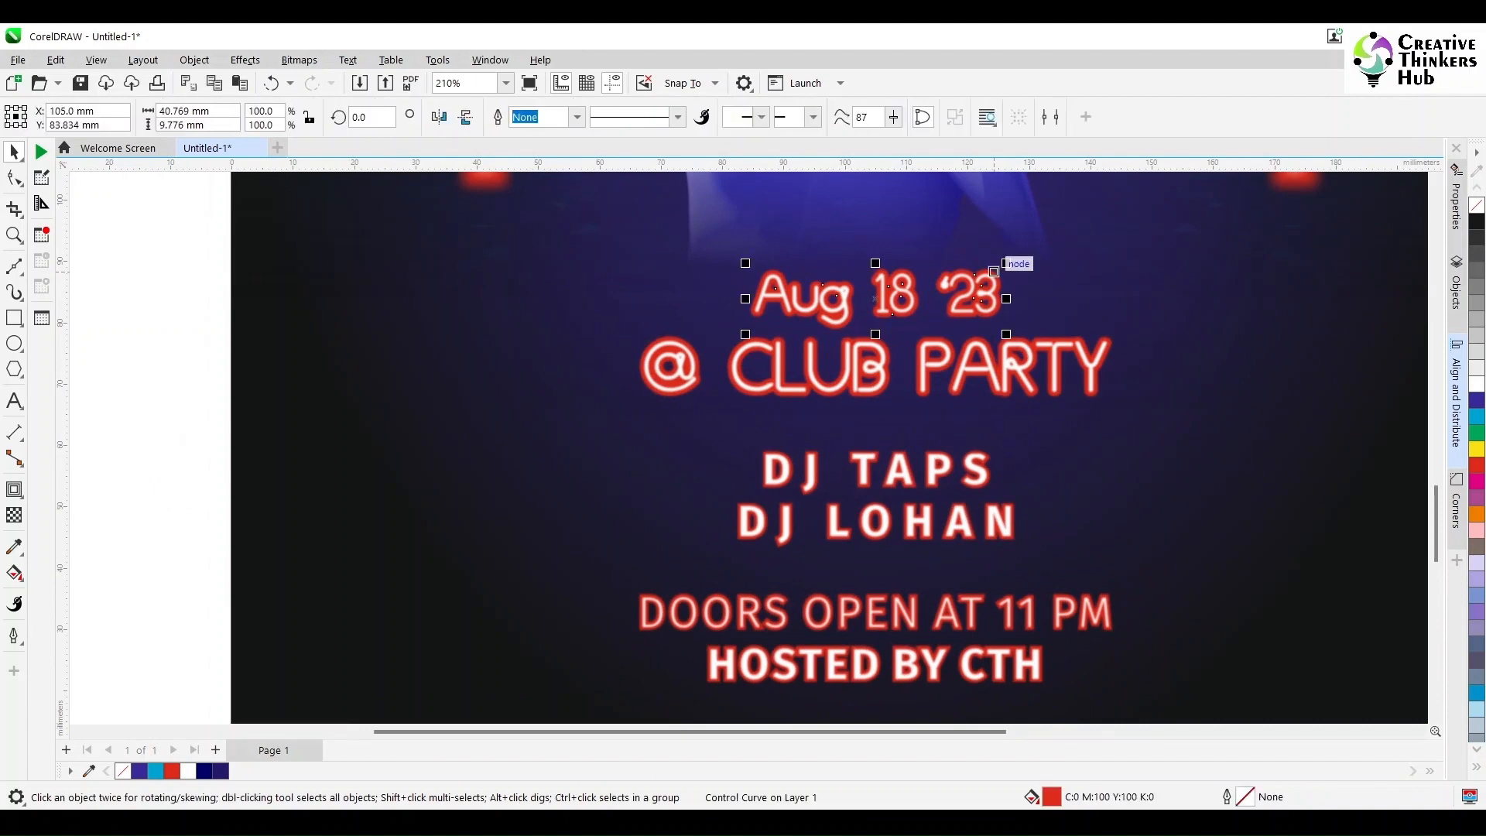
key("ctrl+z")
key("ctrl+z")
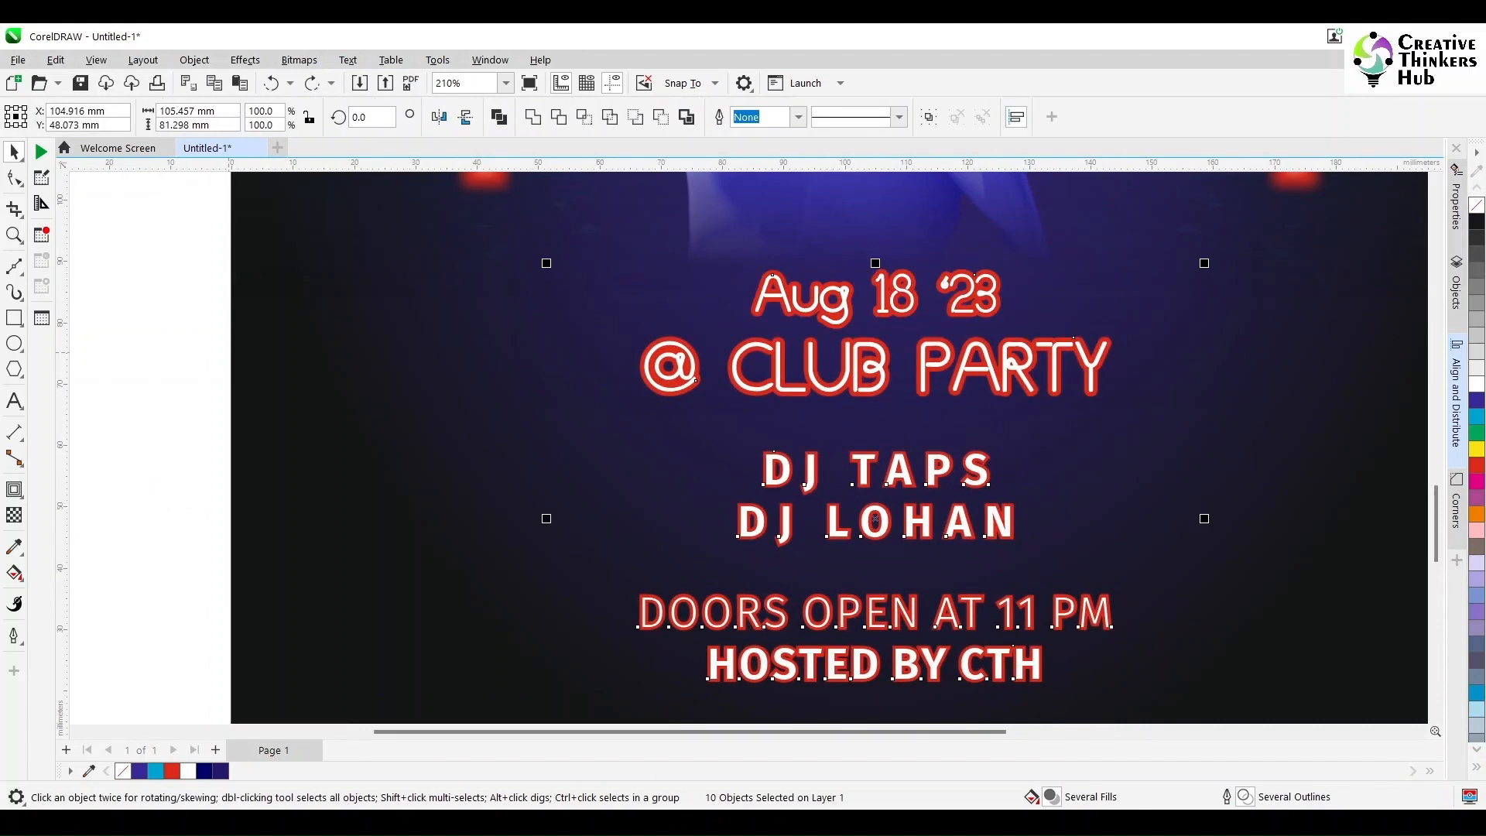
Step: Duplicate the red contours of the date and @ CLUB PARTY text in place and move the copies behind the white lettering
key("Escape")
left_click(992, 271)
left_click(1112, 340, "shift")
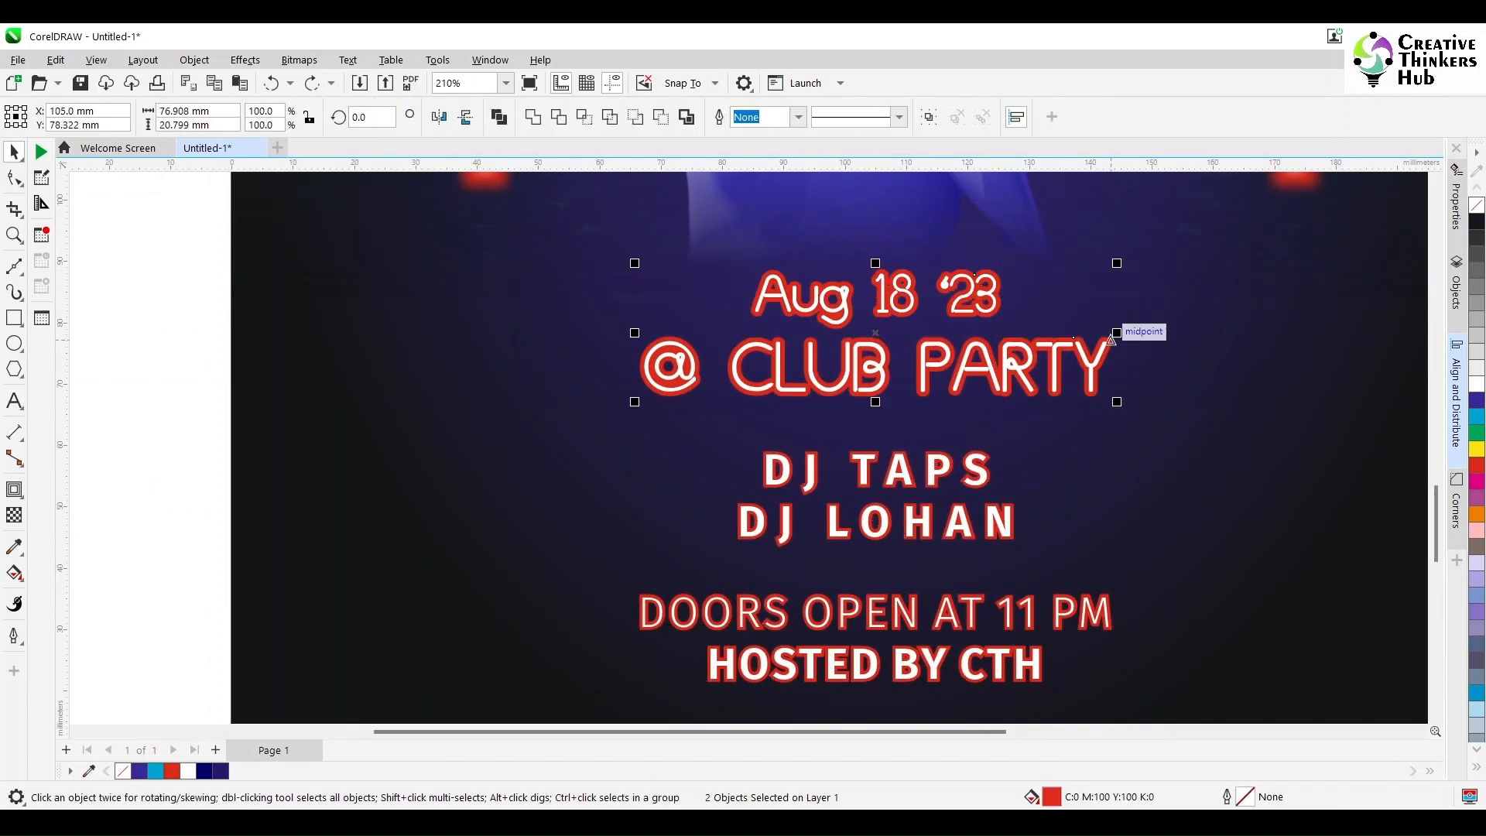
key("shift+Page_Up")
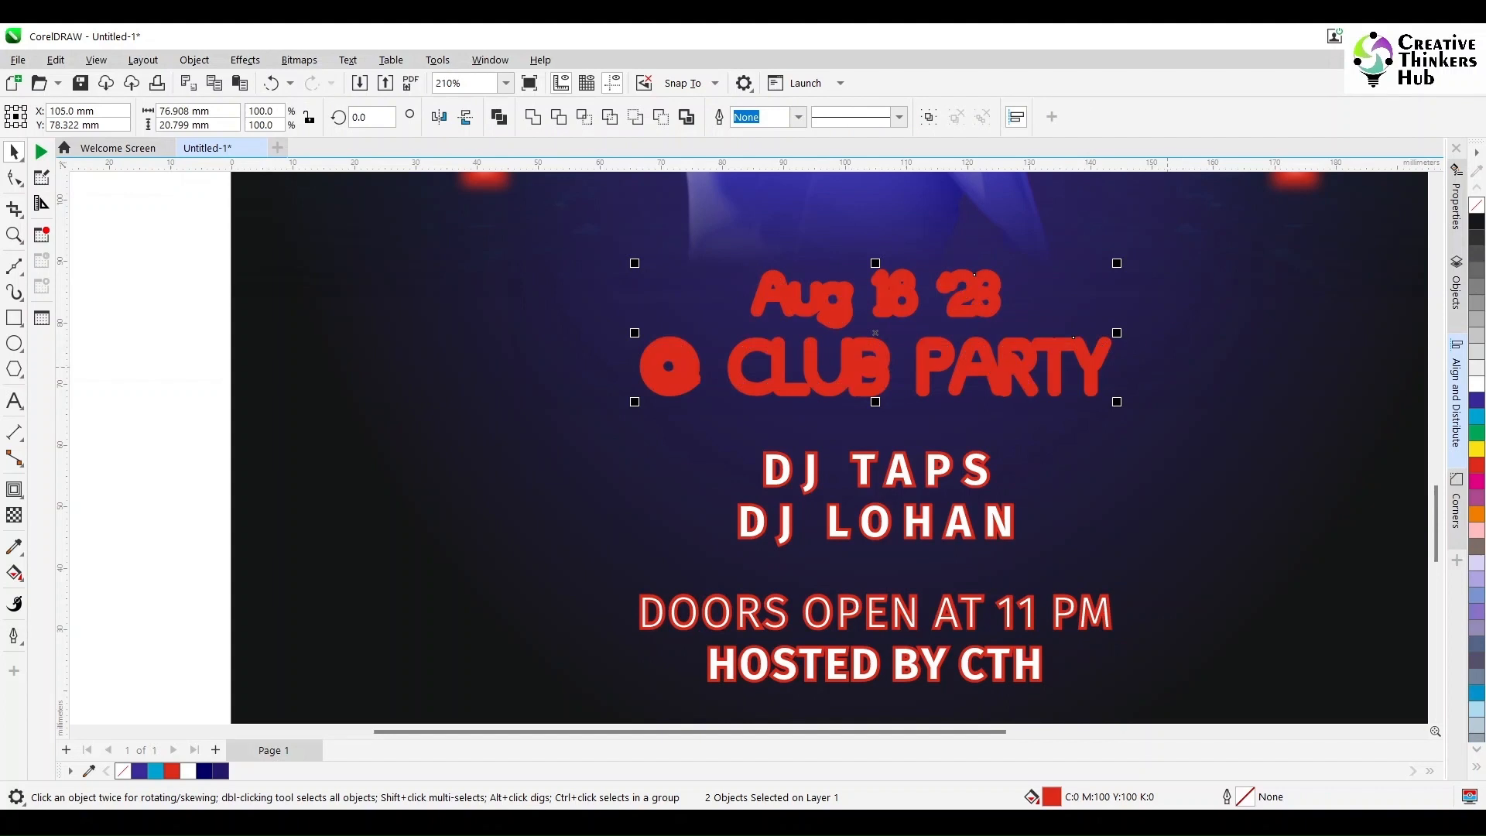
key("ctrl+Page_Down")
key("ctrl+Page_Down")
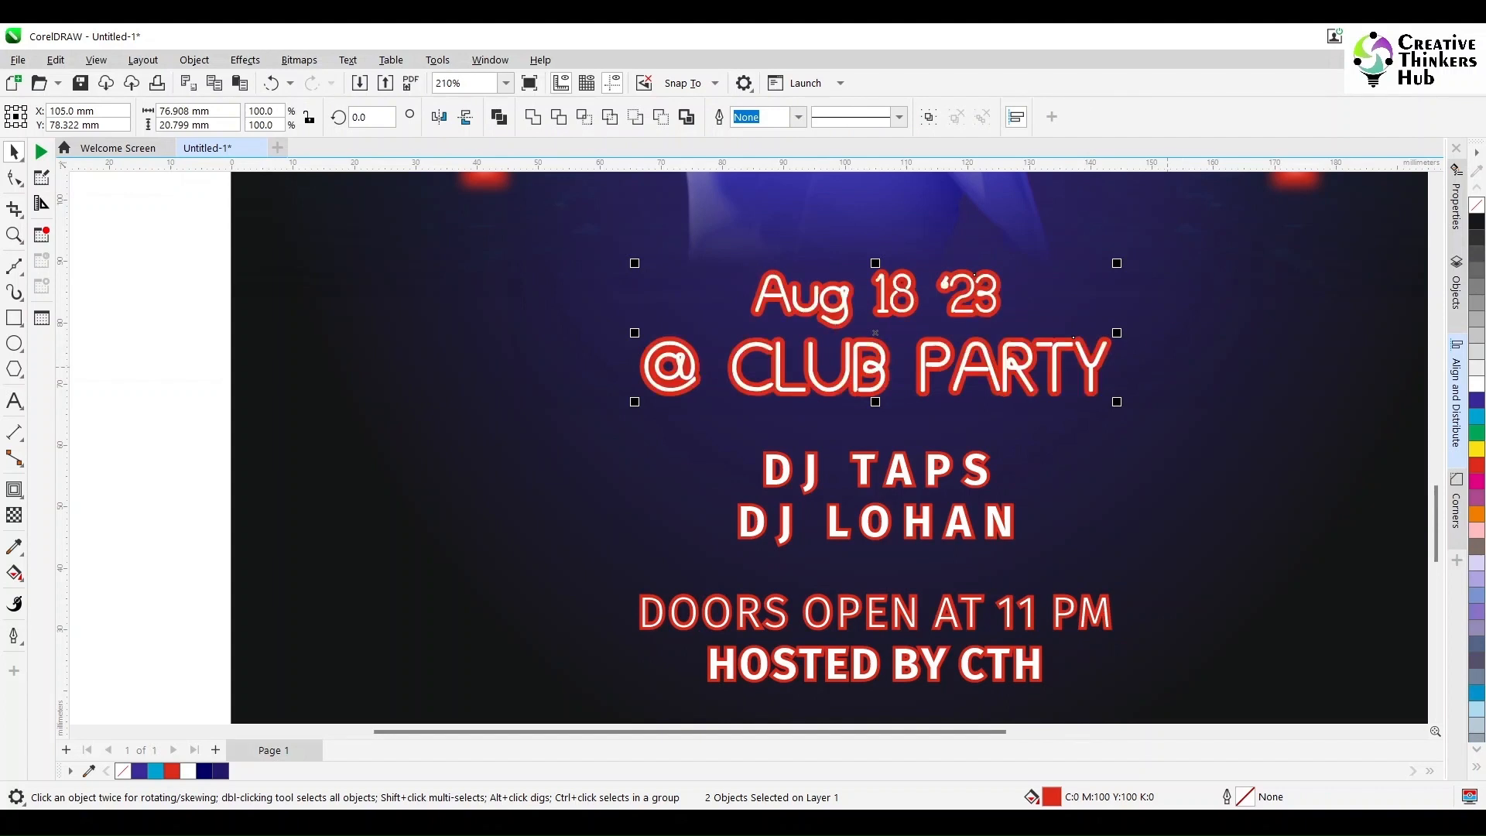
Step: Enlarge the copied contours from the centre to about 83 by 23 mm and apply a Gaussian Blur with a 20-pixel radius
left_click_drag(1116, 264, 1136, 258)
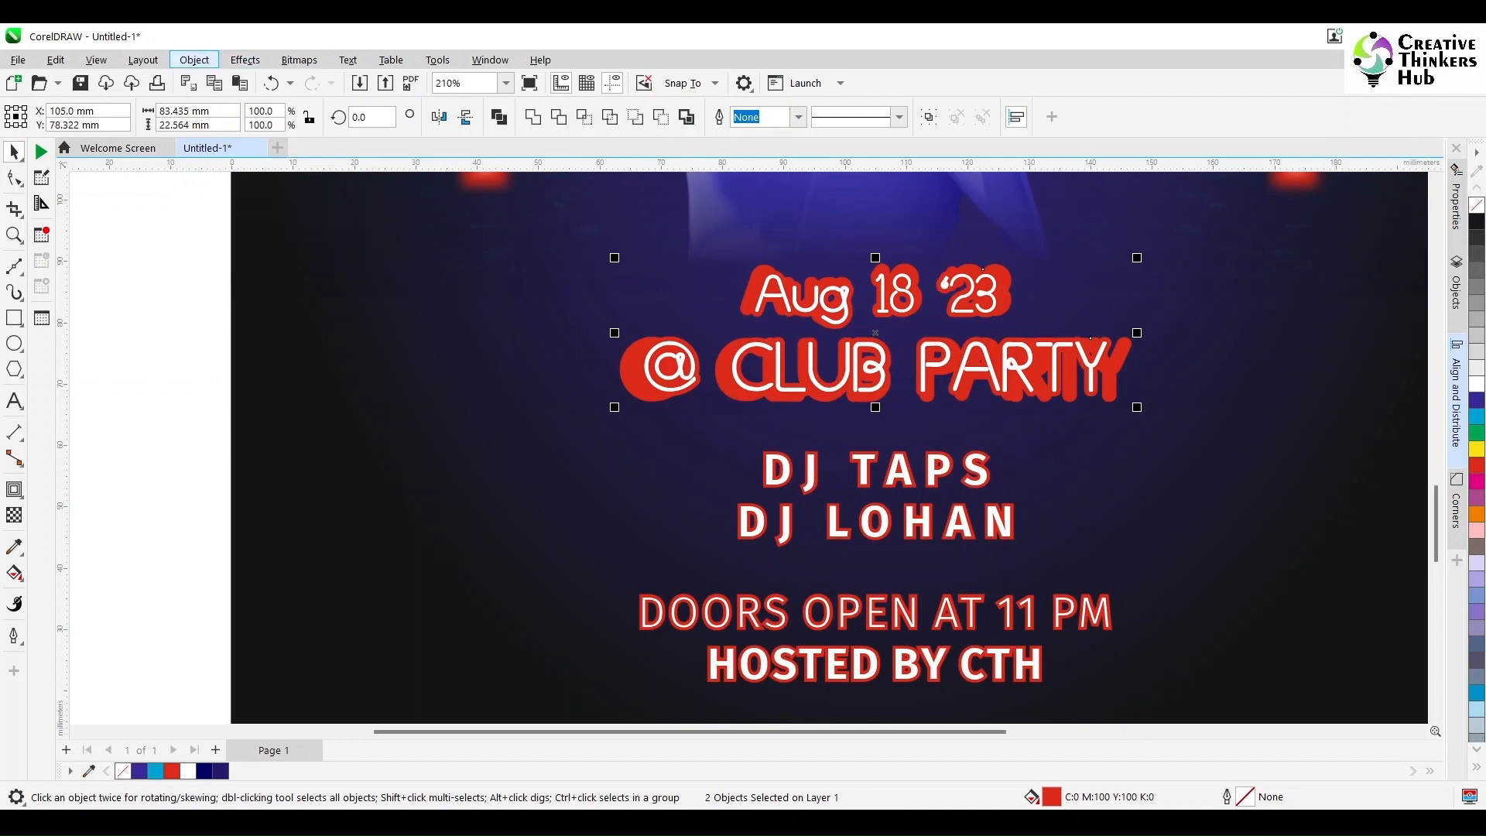
left_click(198, 60)
left_click(198, 61)
mouse_move(246, 60)
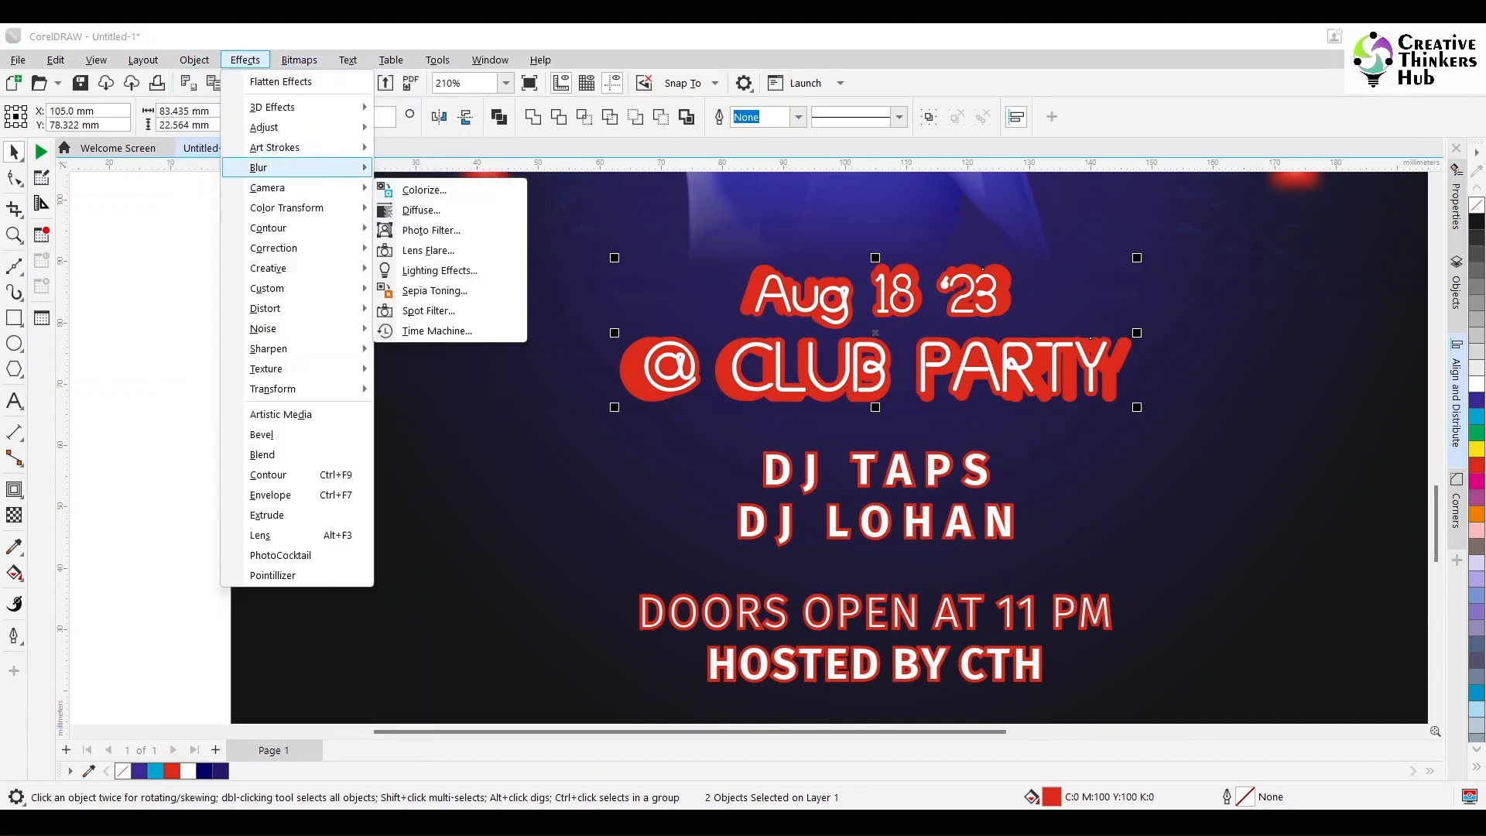
mouse_move(297, 168)
left_click(436, 235)
left_click_drag(541, 348, 191, 431)
left_click_drag(259, 485, 354, 485)
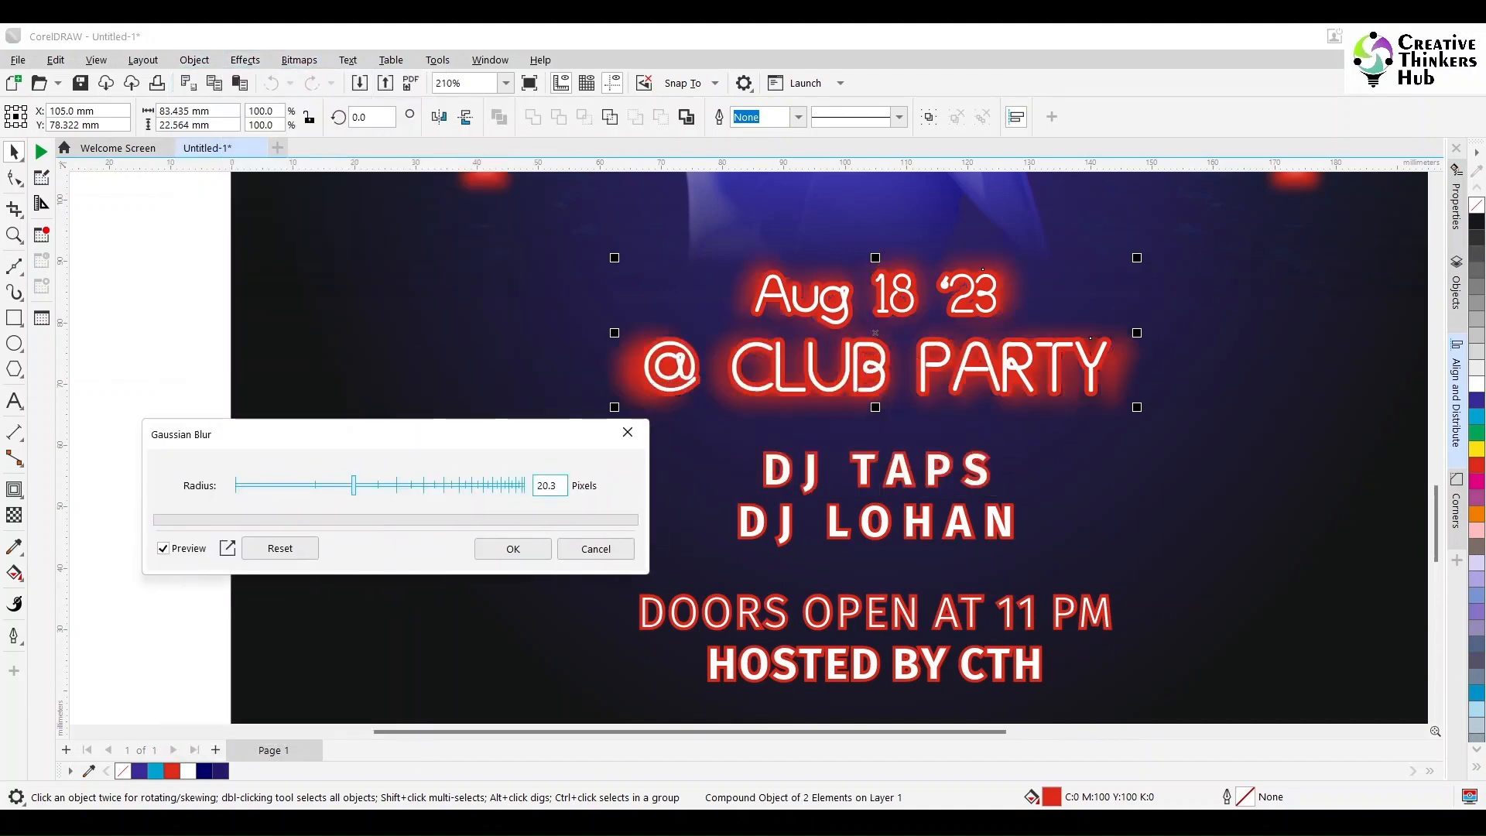
type("20")
key("Return")
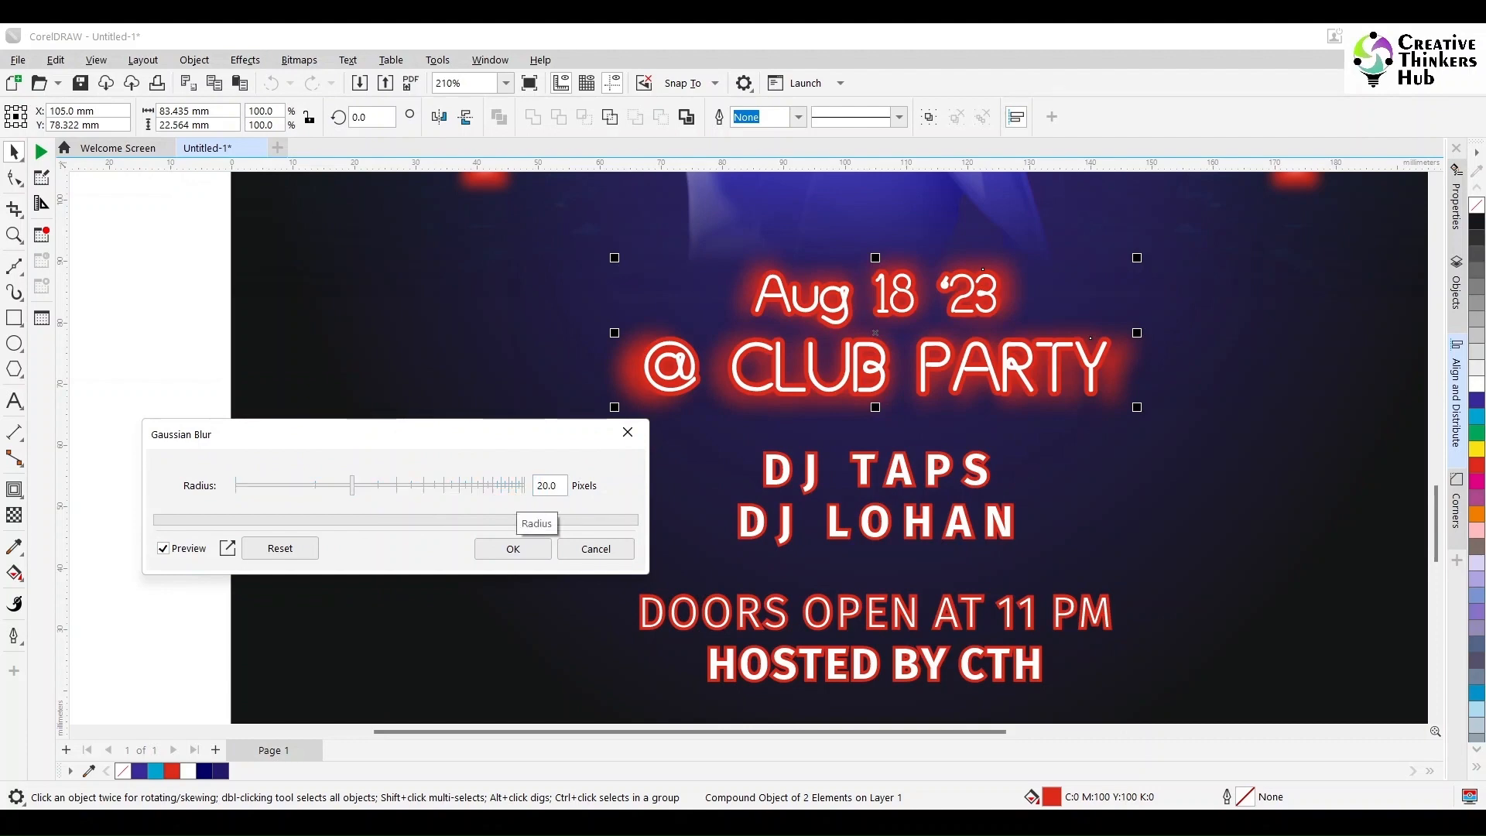
left_click(512, 548)
left_click(817, 485)
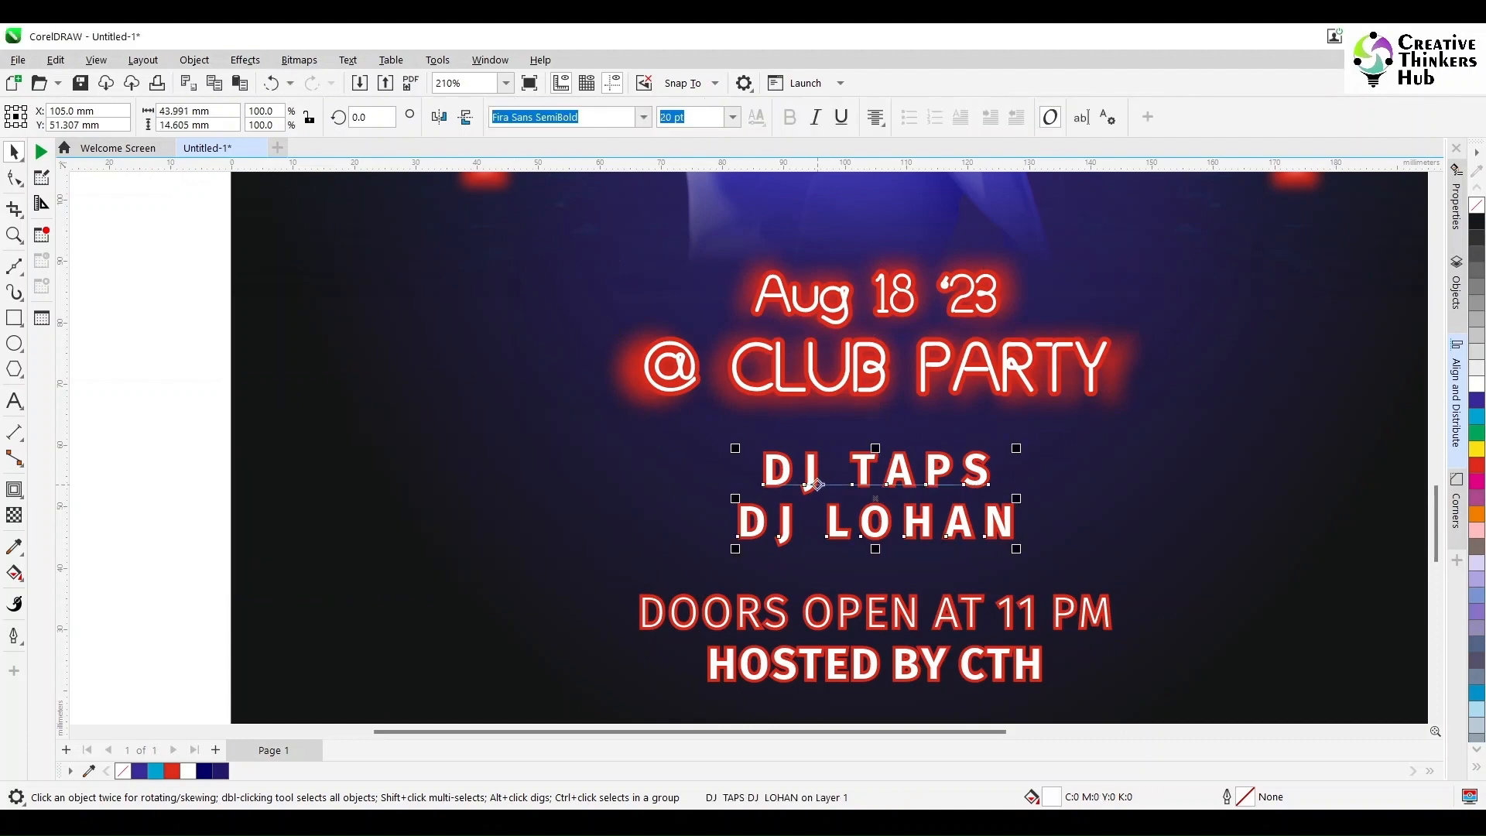
key("Delete")
key("ctrl+z")
Step: Duplicate the red contours of the DJ, DOORS OPEN / HOSTED BY and address text in place and move the copies behind the white lettering
scroll(785, 494, "up", 1)
left_click(750, 423)
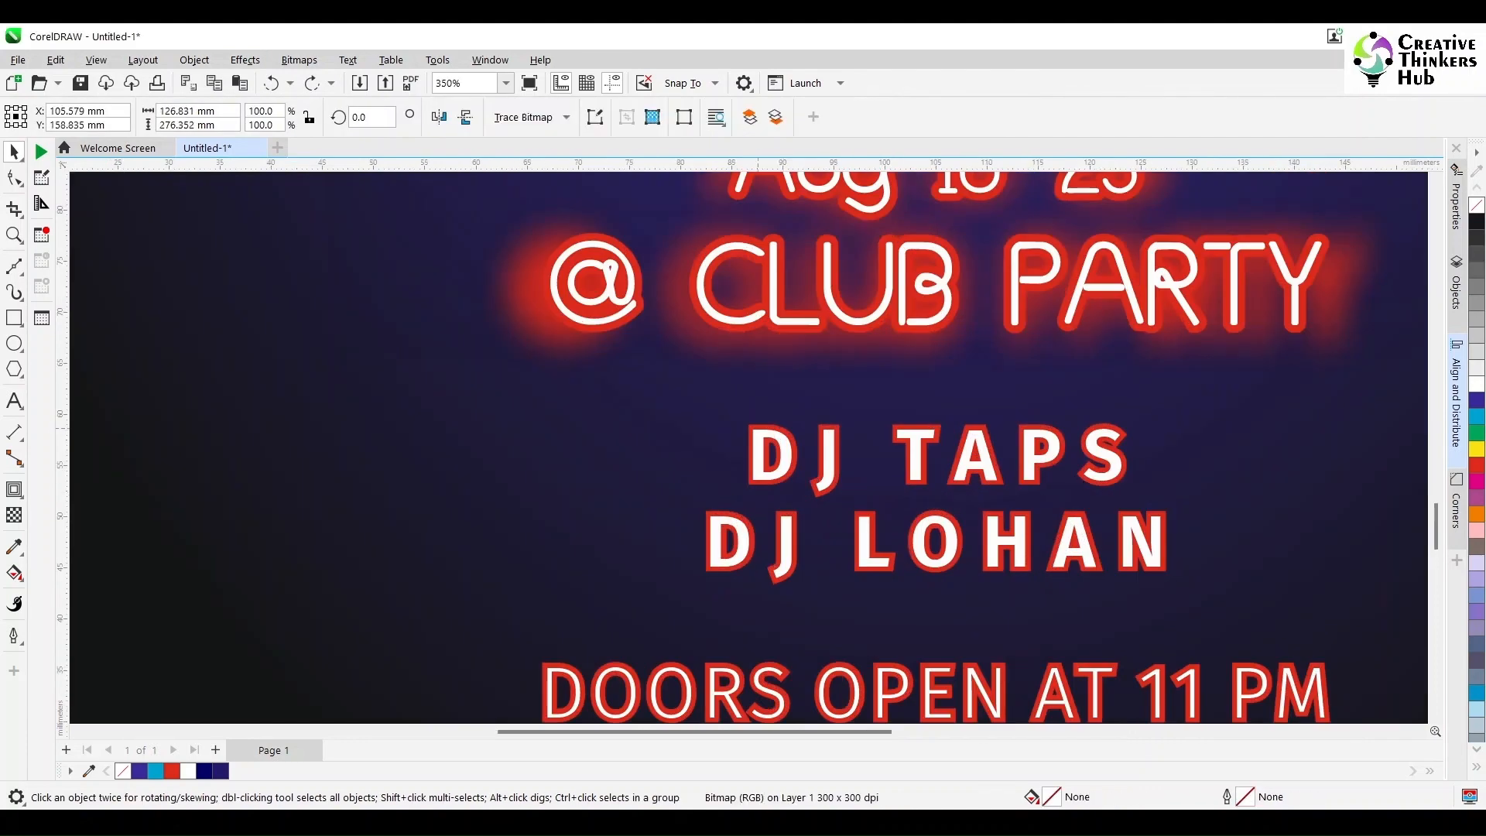
left_click(753, 424)
left_click(757, 423)
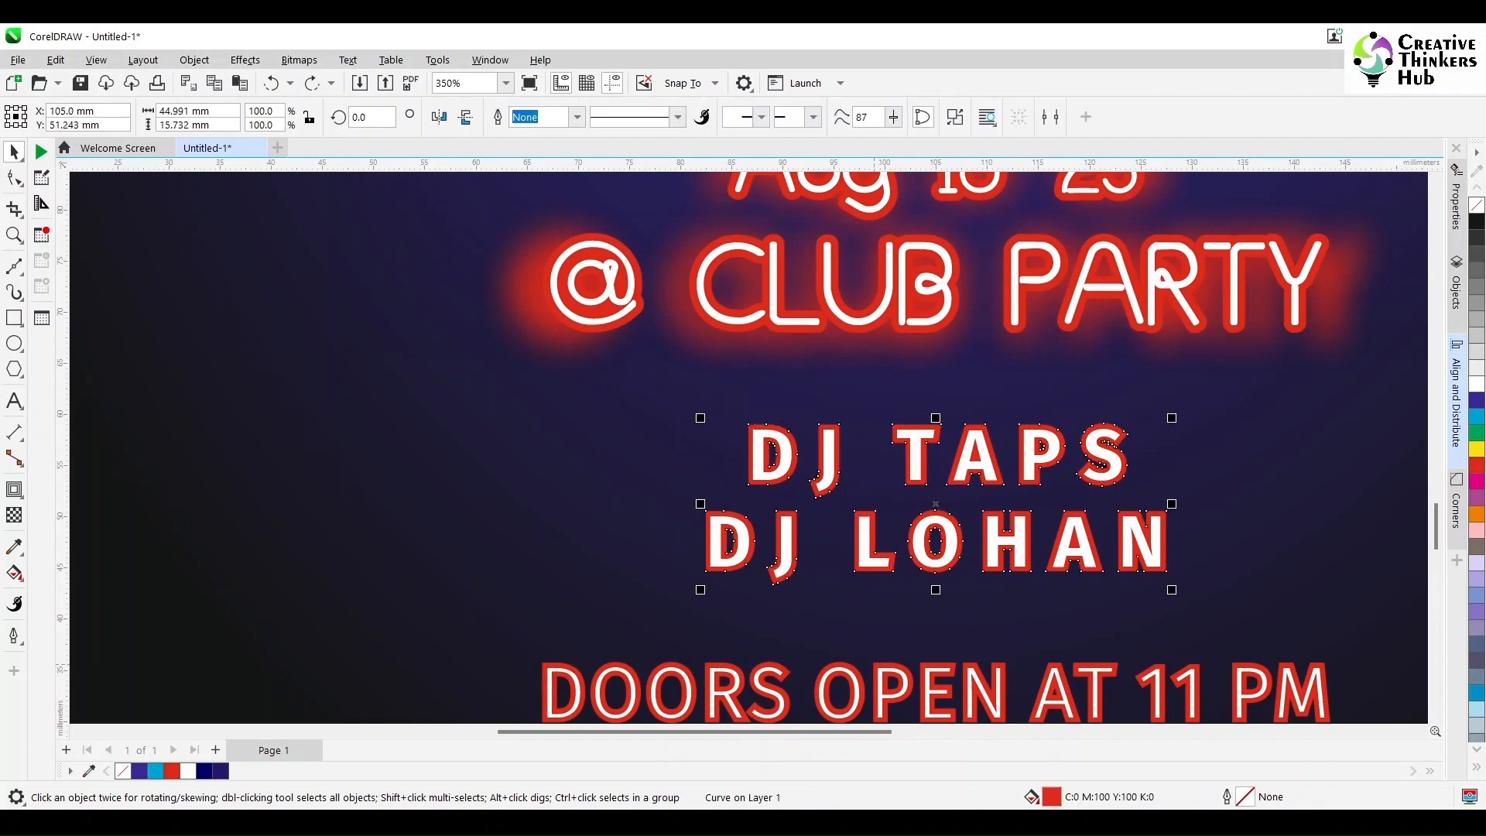
left_click(766, 424, "shift")
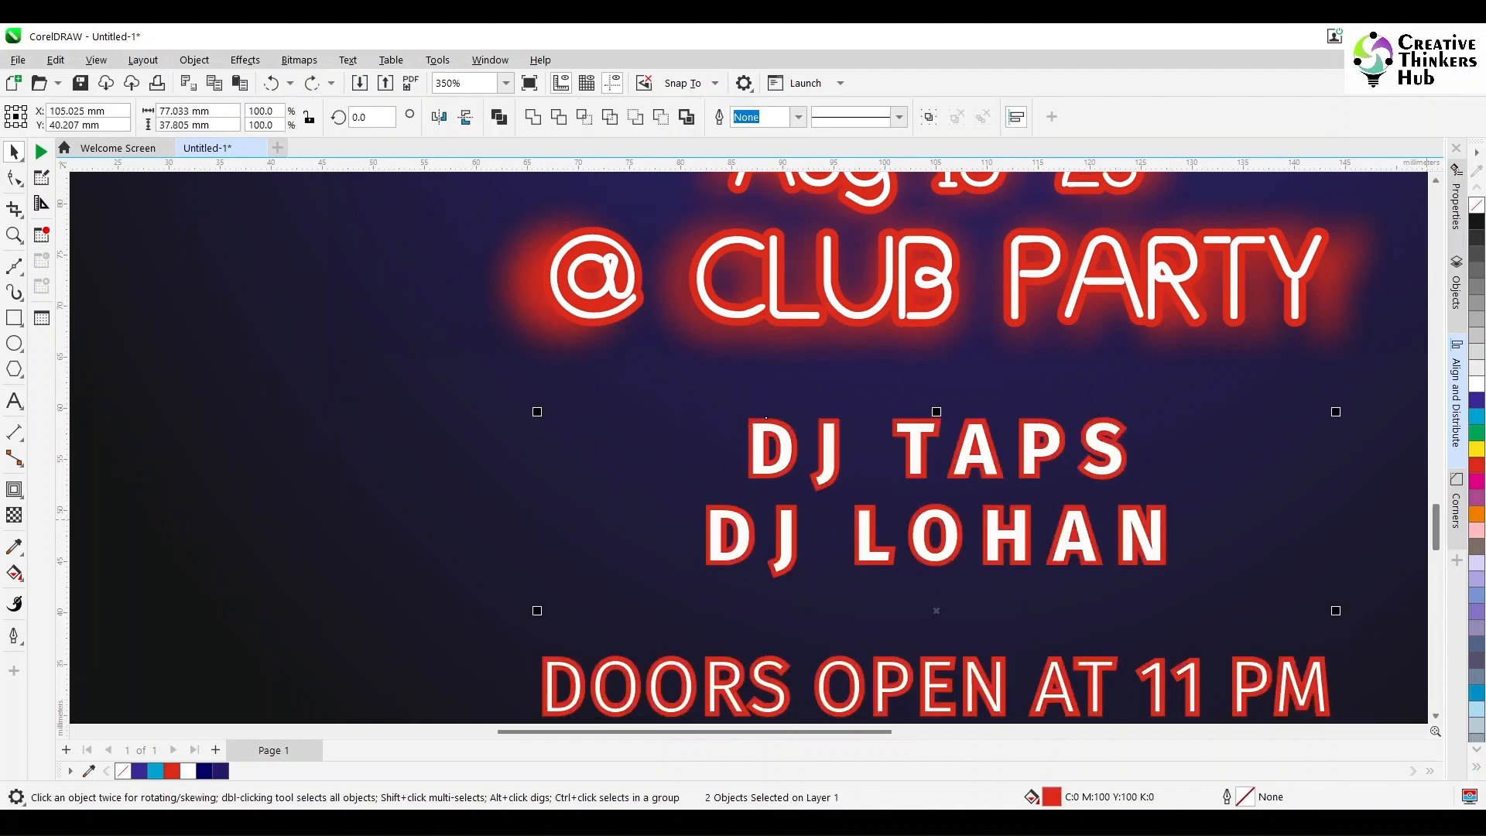
scroll(968, 411, "down", 3)
left_click(504, 538, "shift")
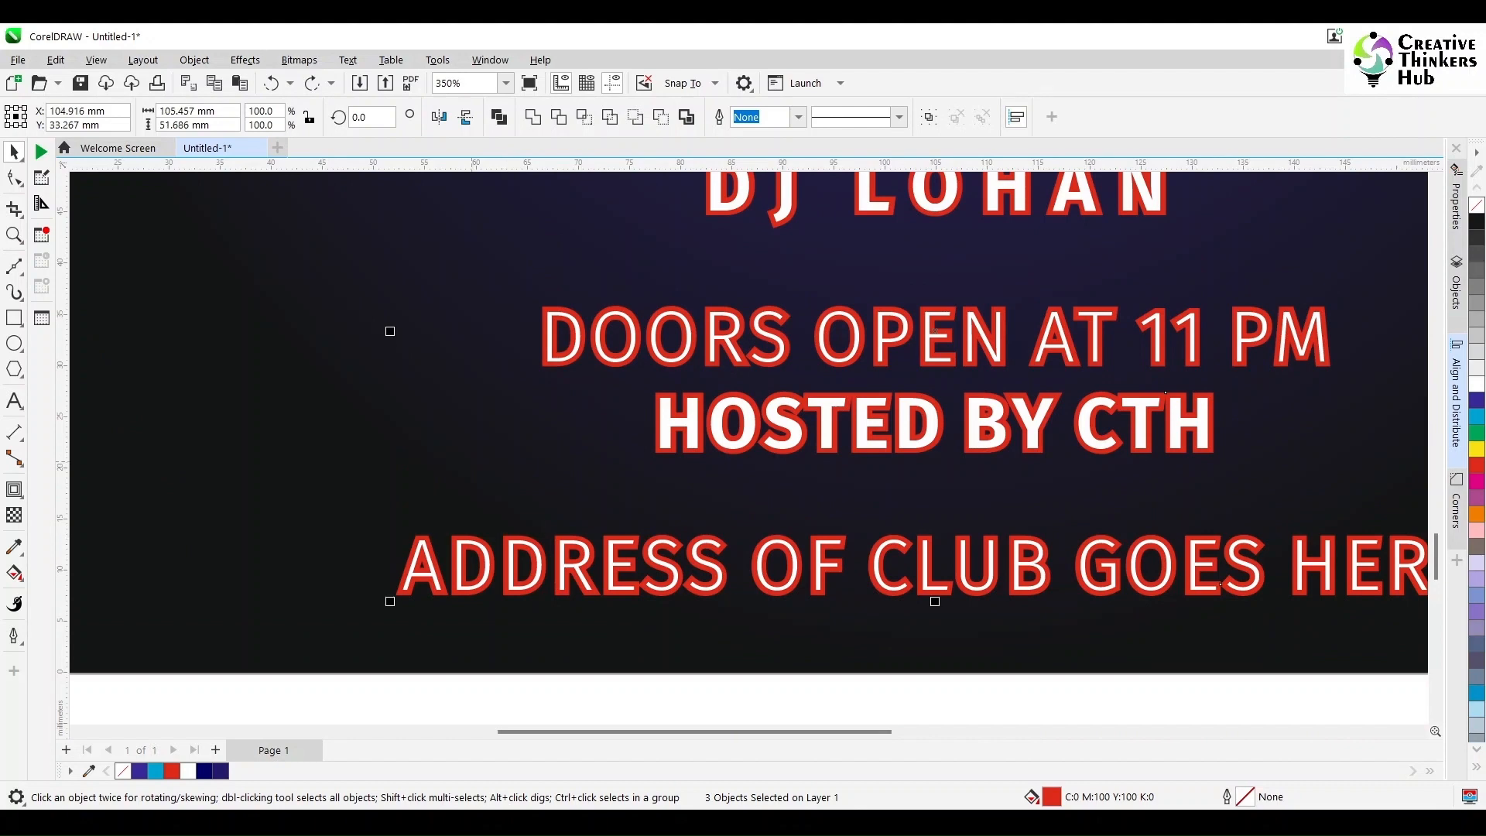
key("shift+Page_Up")
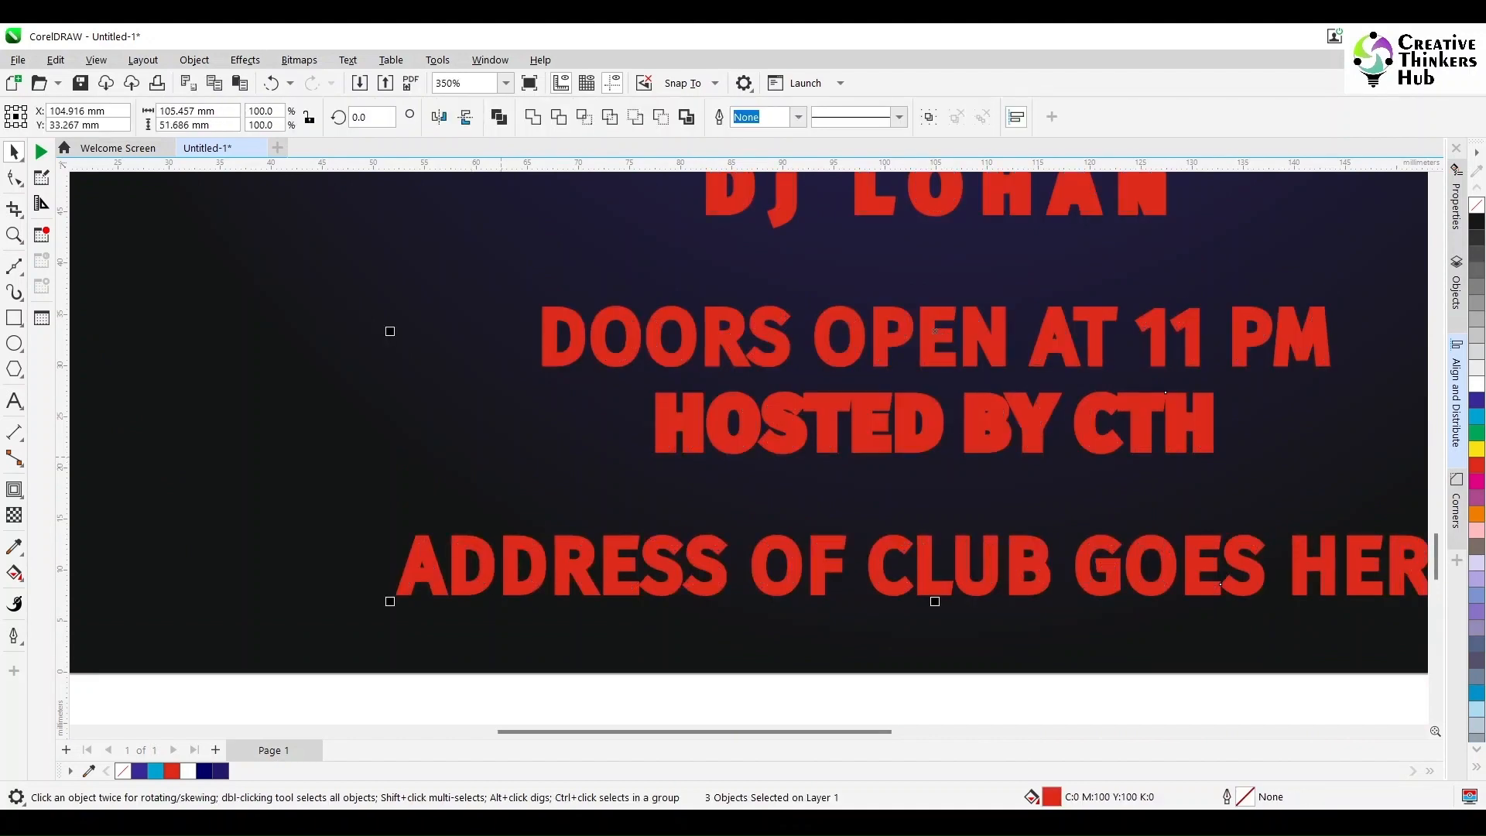
key("ctrl+Page_Down")
key("ctrl+Page_Down")
key("ctrl+Page_Down")
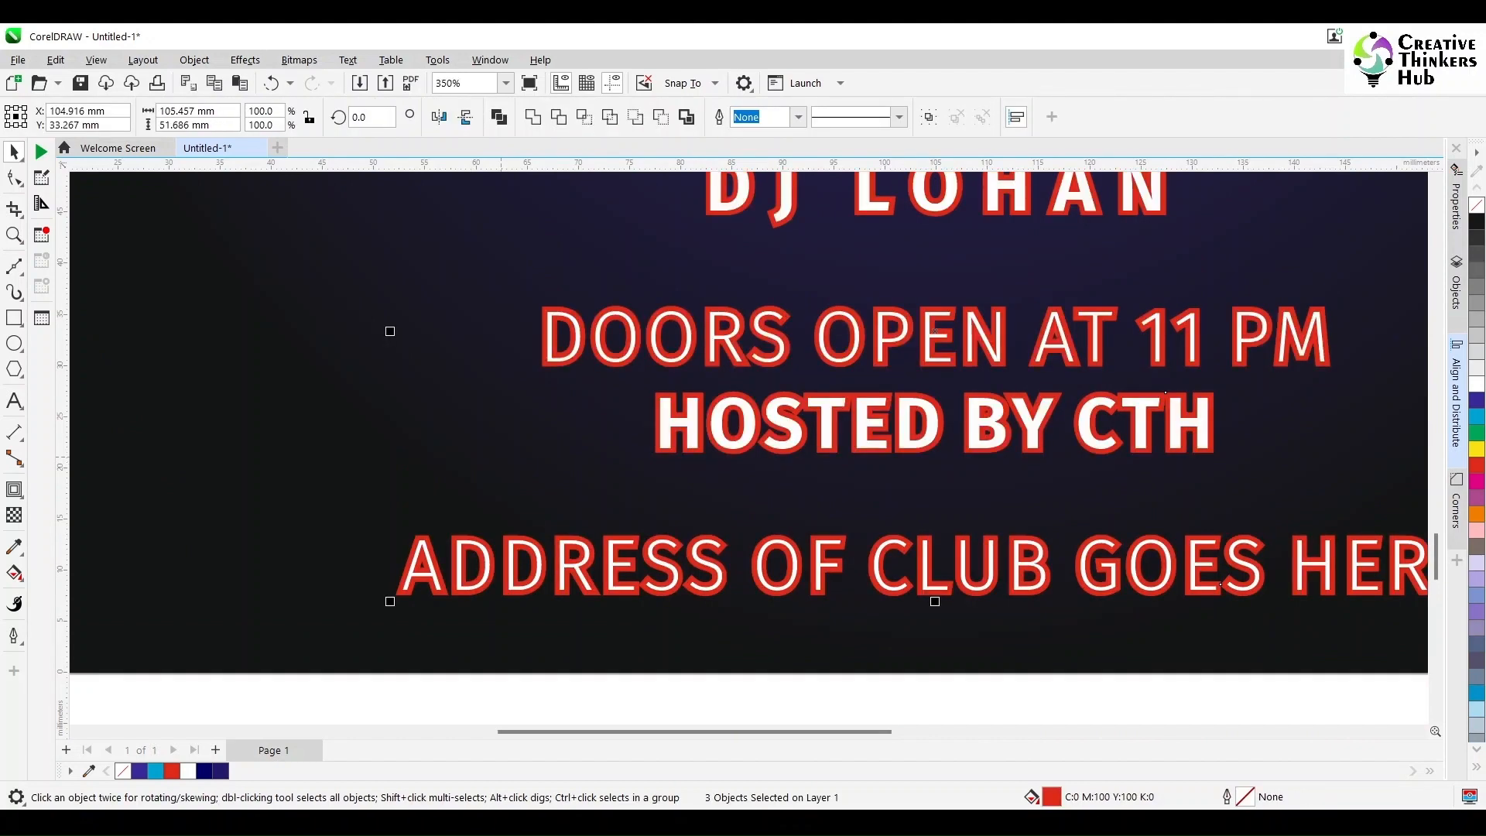
Step: Enlarge the three copied contours from the centre to about 112 by 55 mm and give them a 20-pixel Gaussian Blur
key("F3")
left_click_drag(1098, 239, 1114, 231)
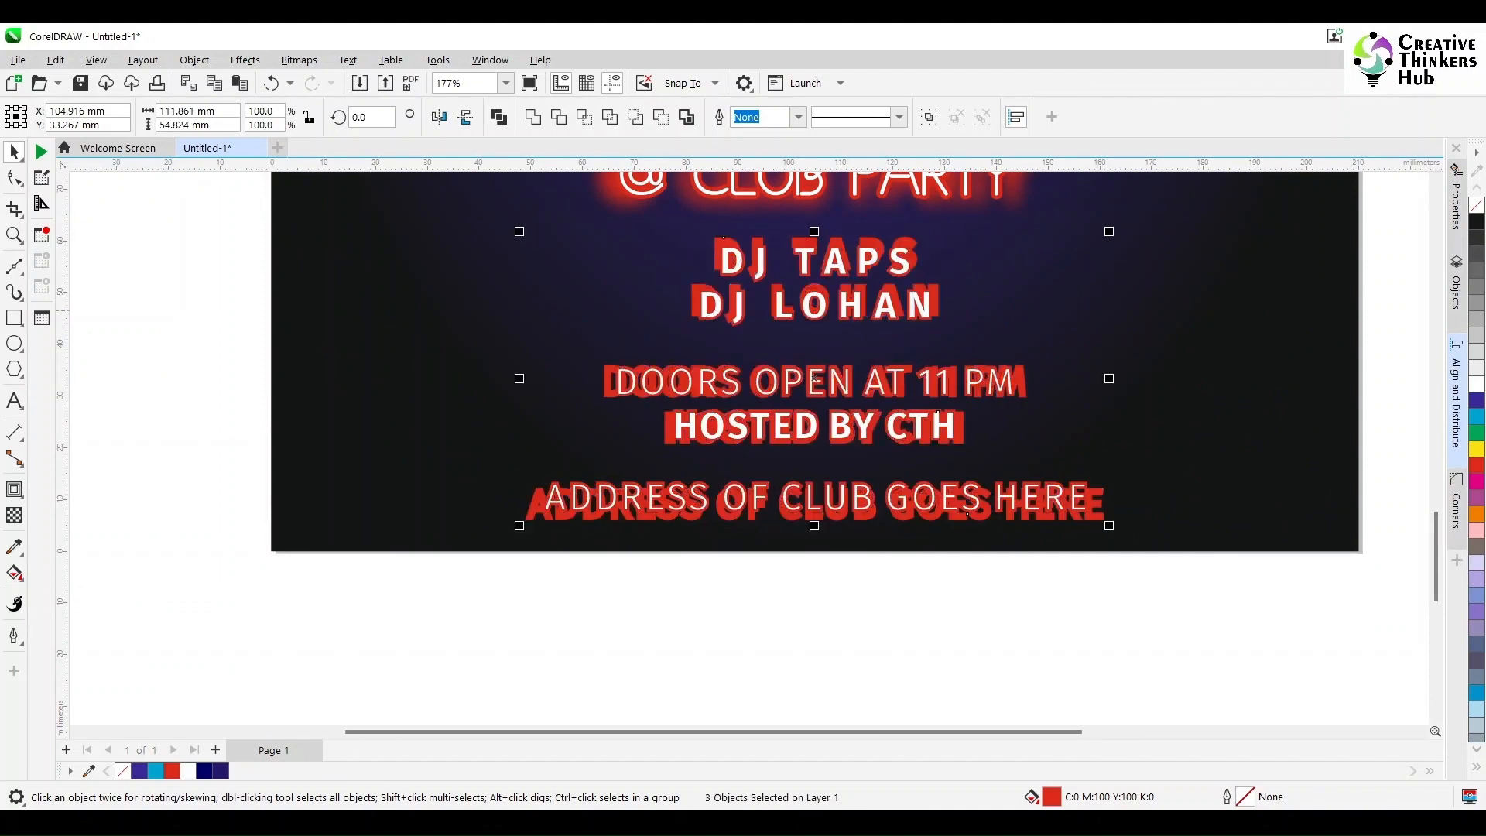
left_click(195, 60)
mouse_move(245, 59)
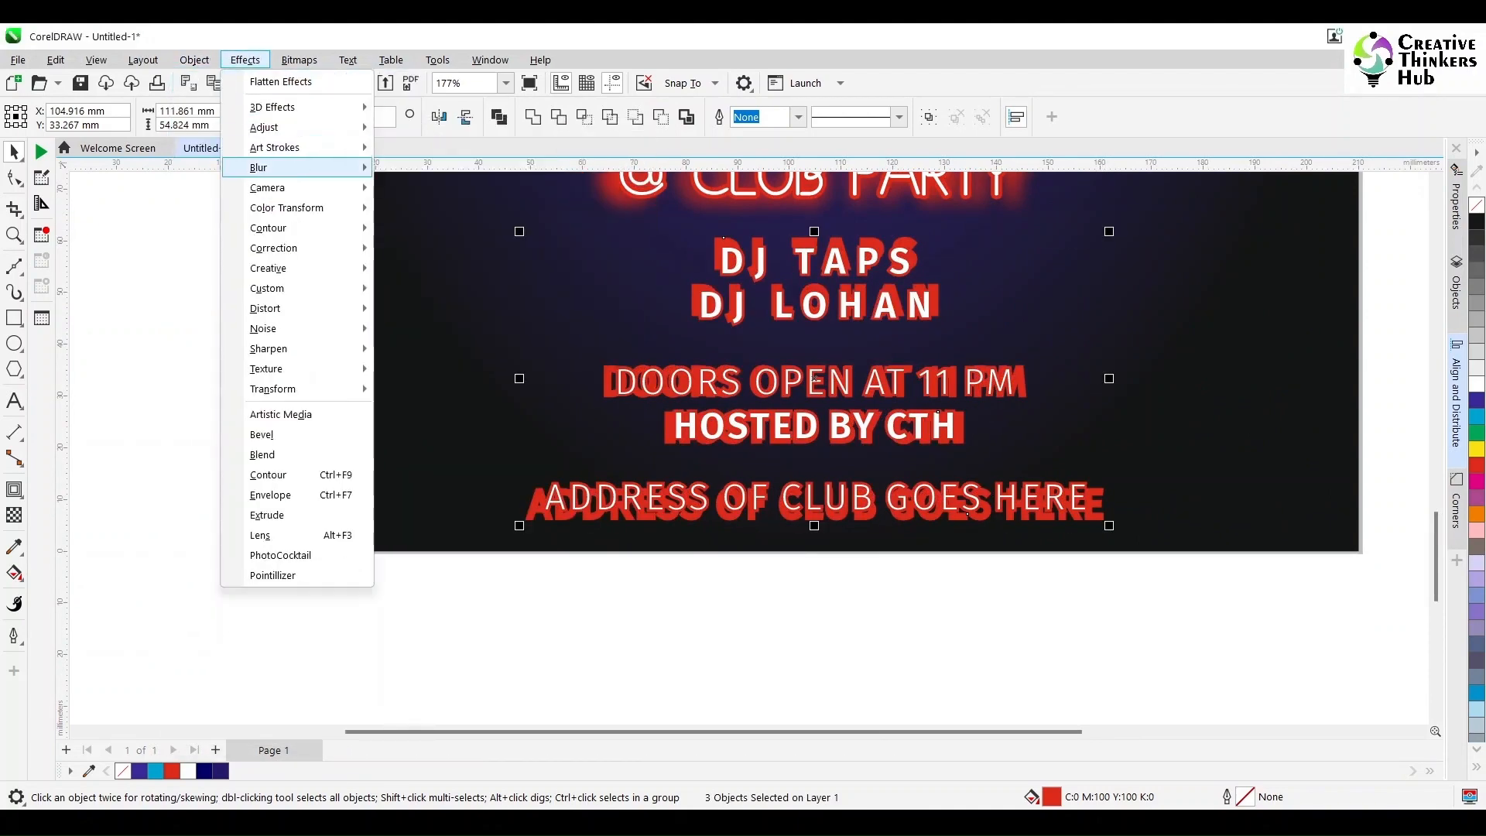
mouse_move(271, 166)
left_click(426, 210)
left_click_drag(687, 356, 295, 254)
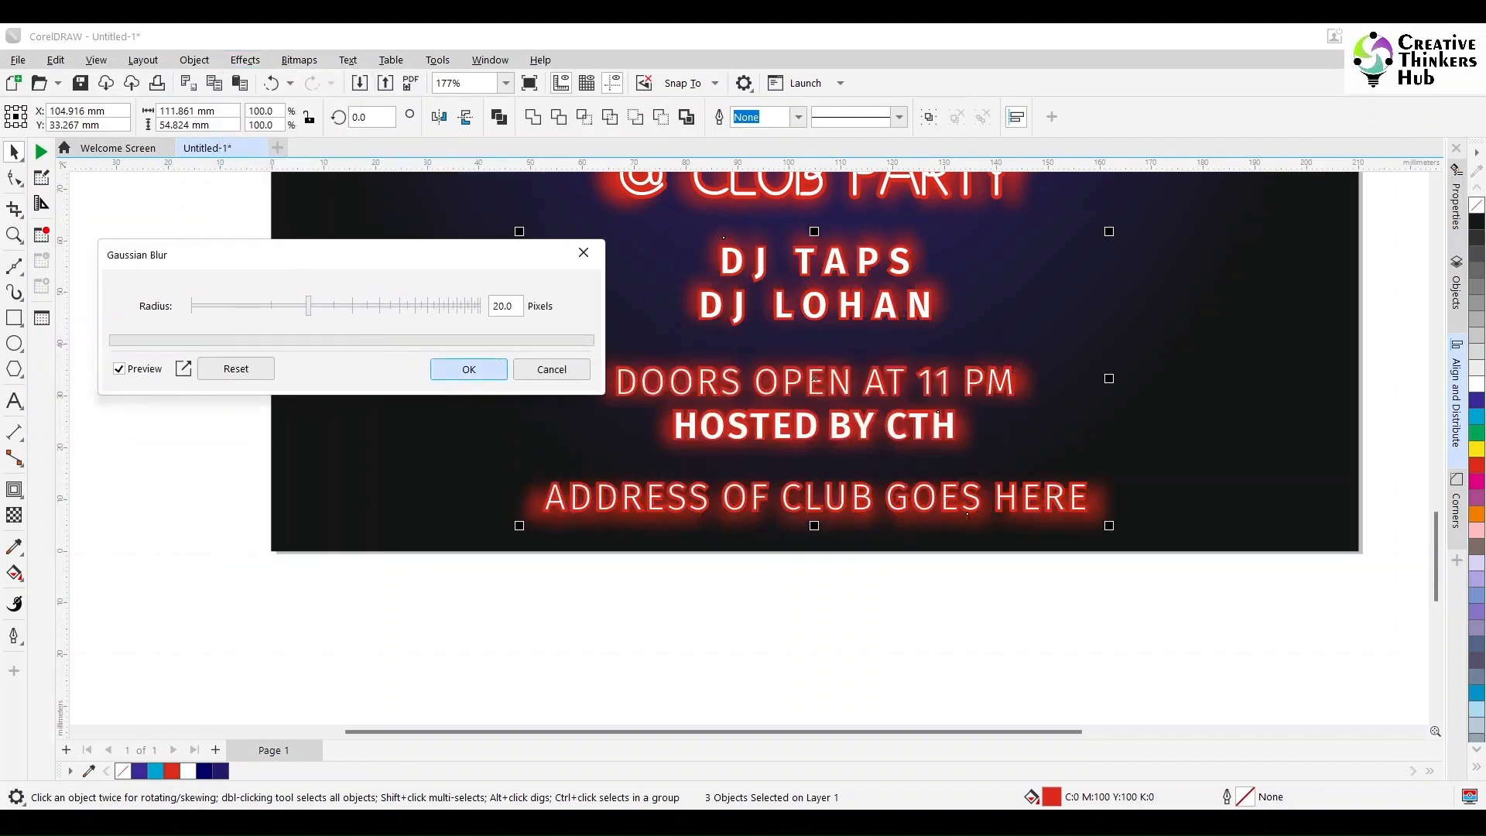